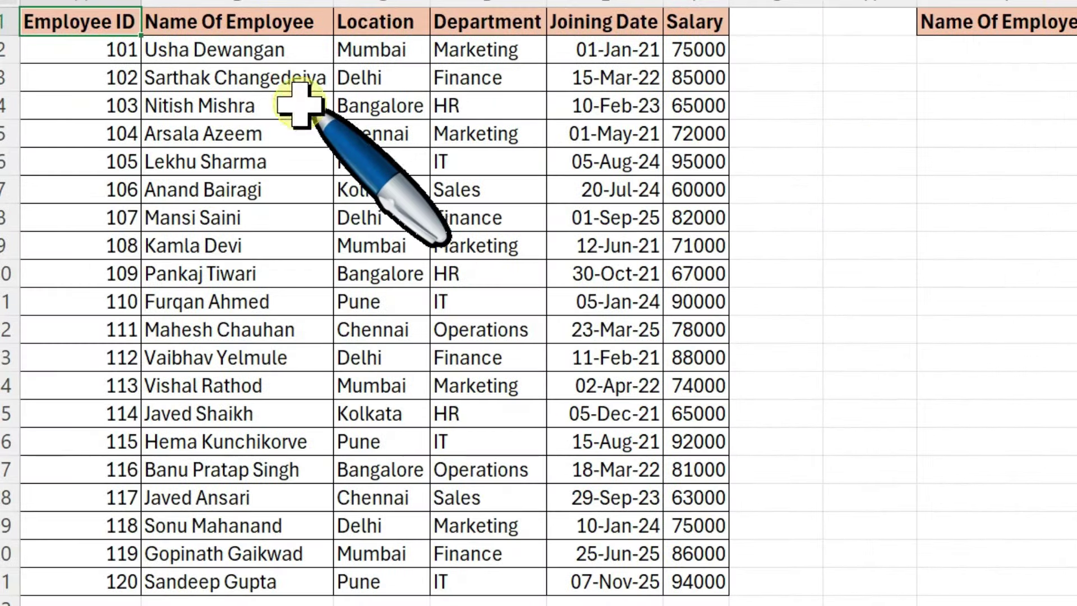
Point out the table columns Employee ID, Name Of Employee, Location, Department, Joining Date and Salary.
left_click(108, 3)
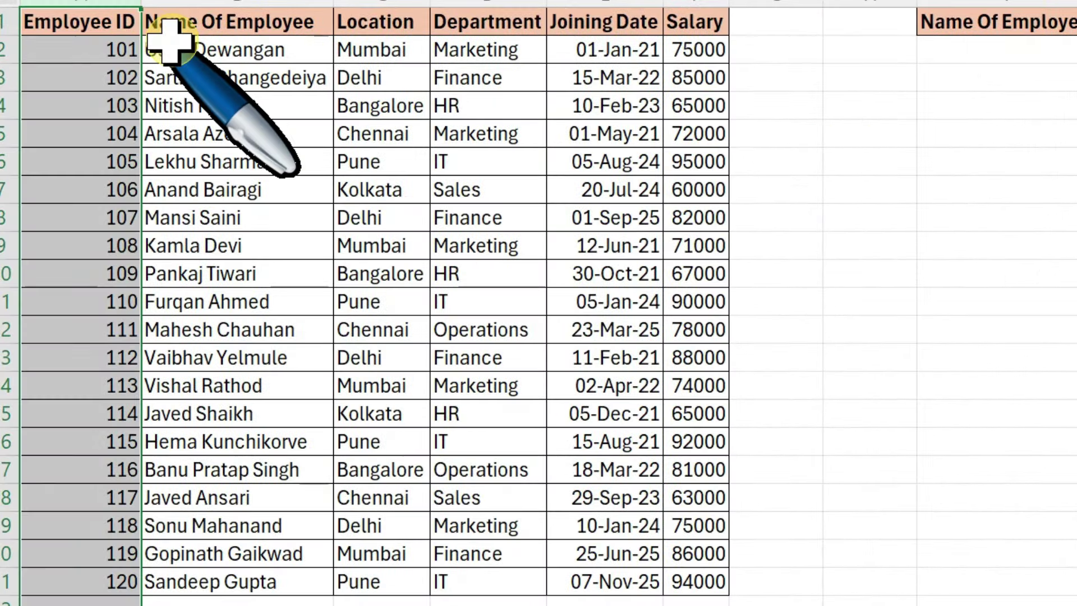
left_click(280, 2)
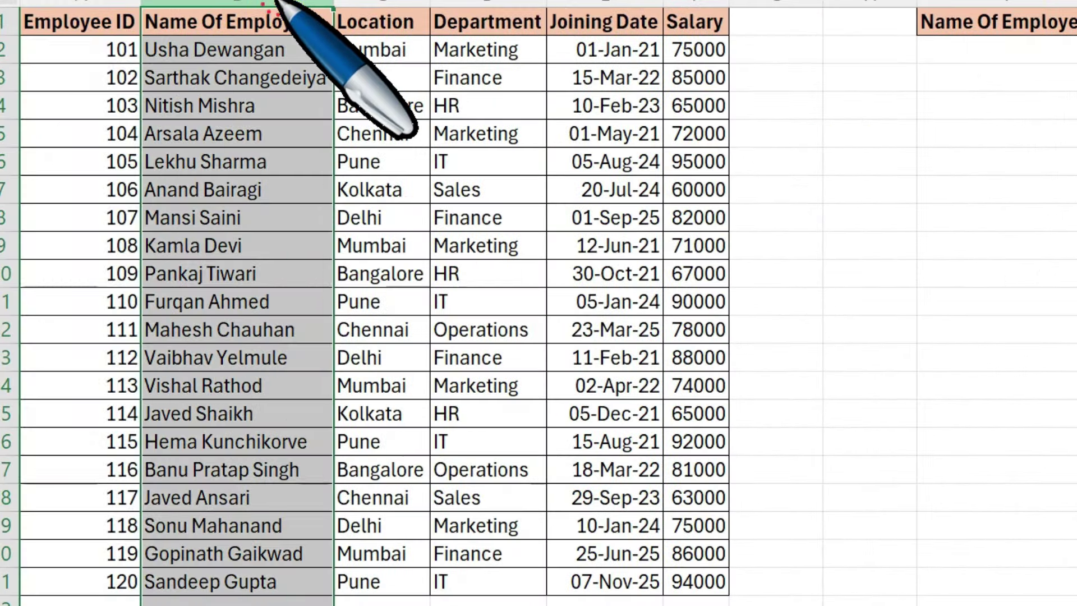
left_click(409, 2)
left_click(505, 2)
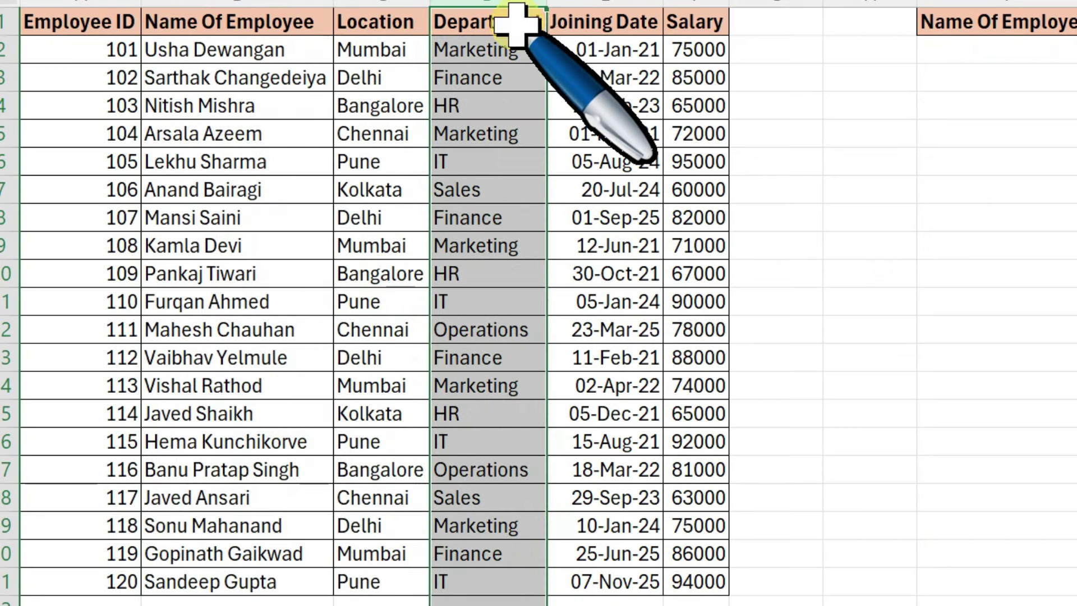
left_click(617, 1)
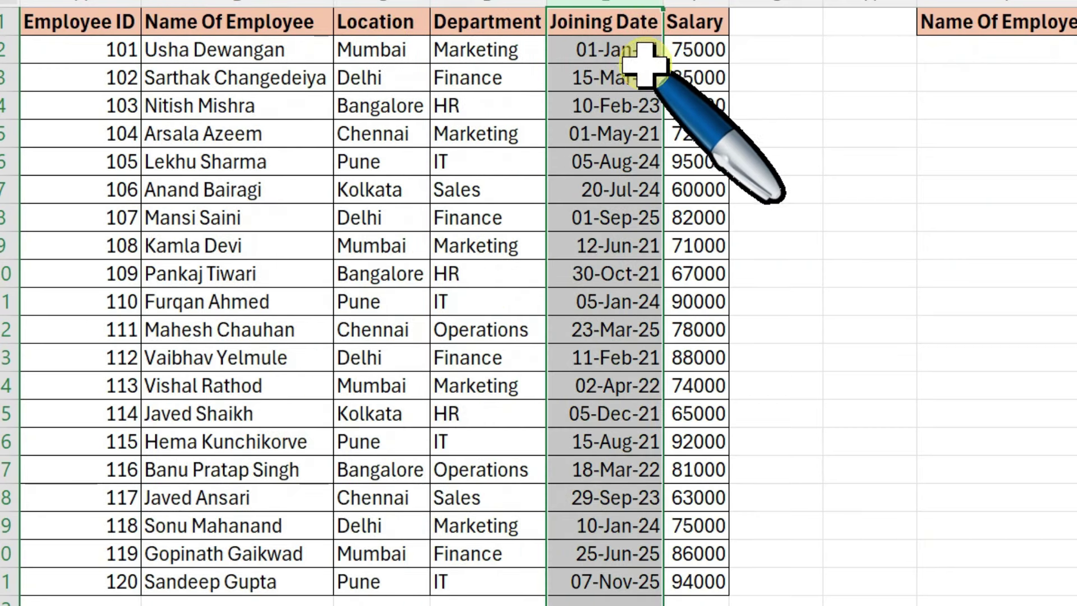
left_click(718, 2)
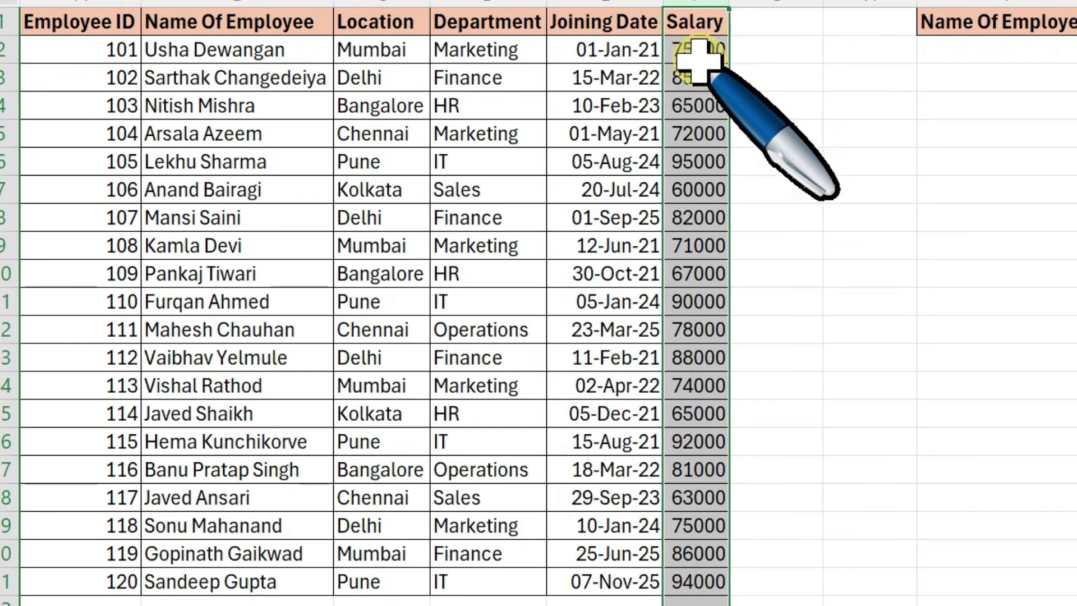
left_click_drag(65, 20, 678, 570)
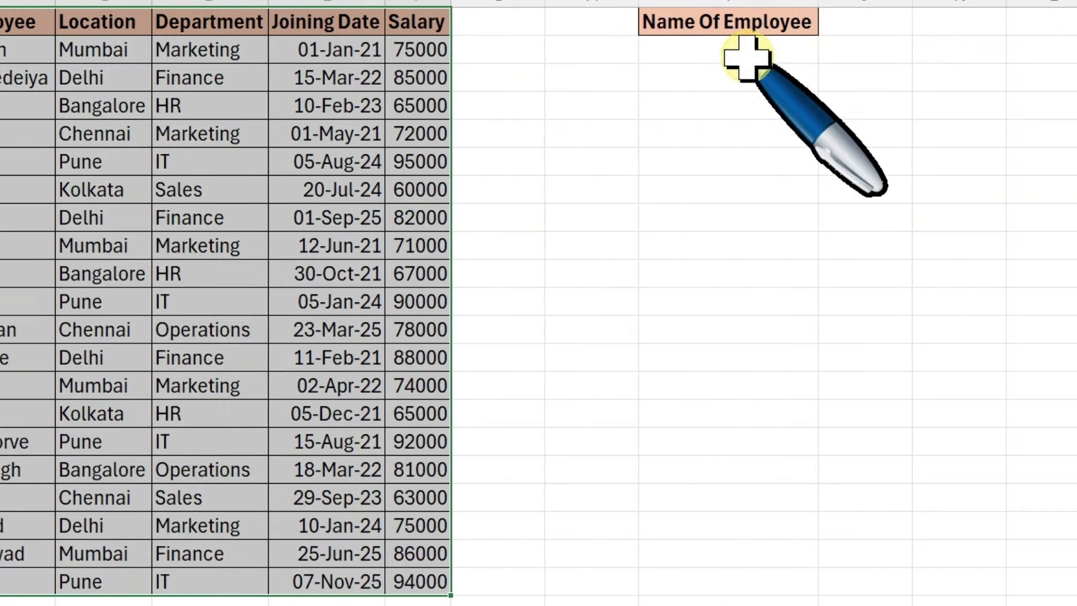
left_click(1030, 53)
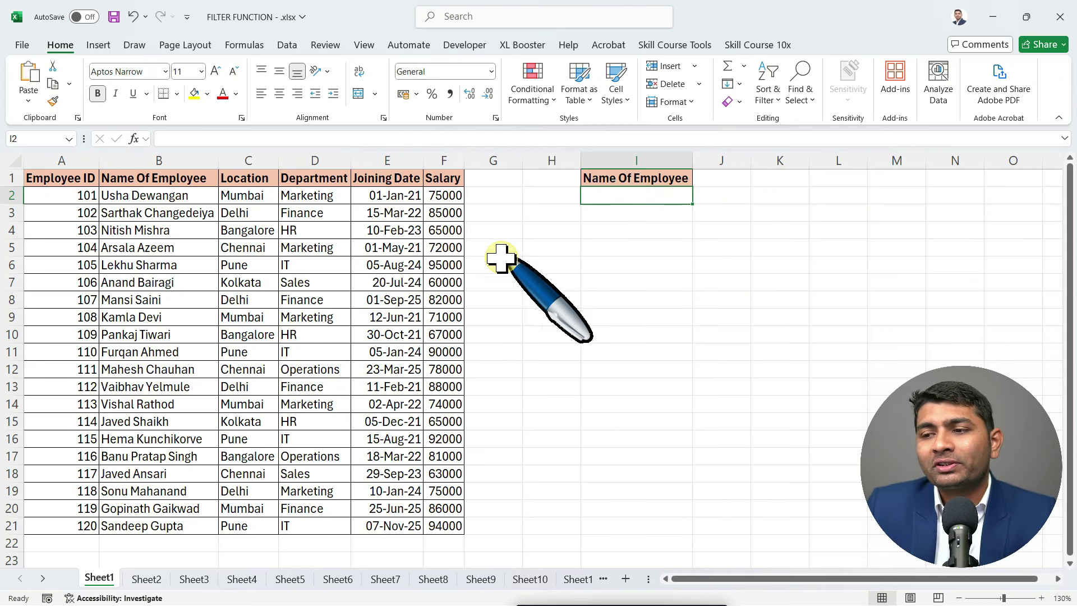
Open the Home tab's Sort & Filter options from a table cell and close them unused.
left_click(306, 283)
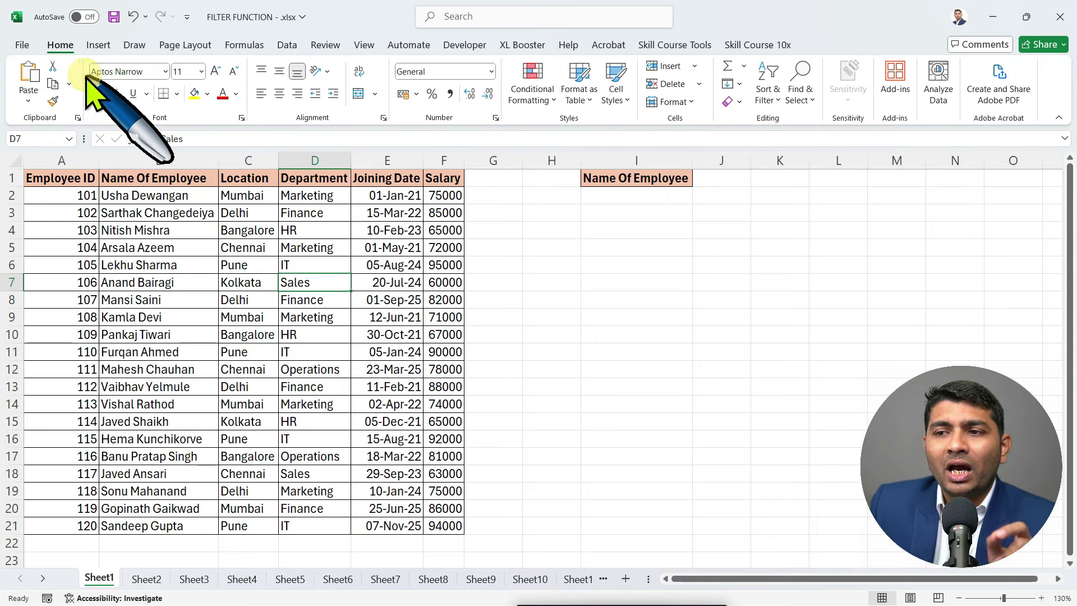
left_click(777, 100)
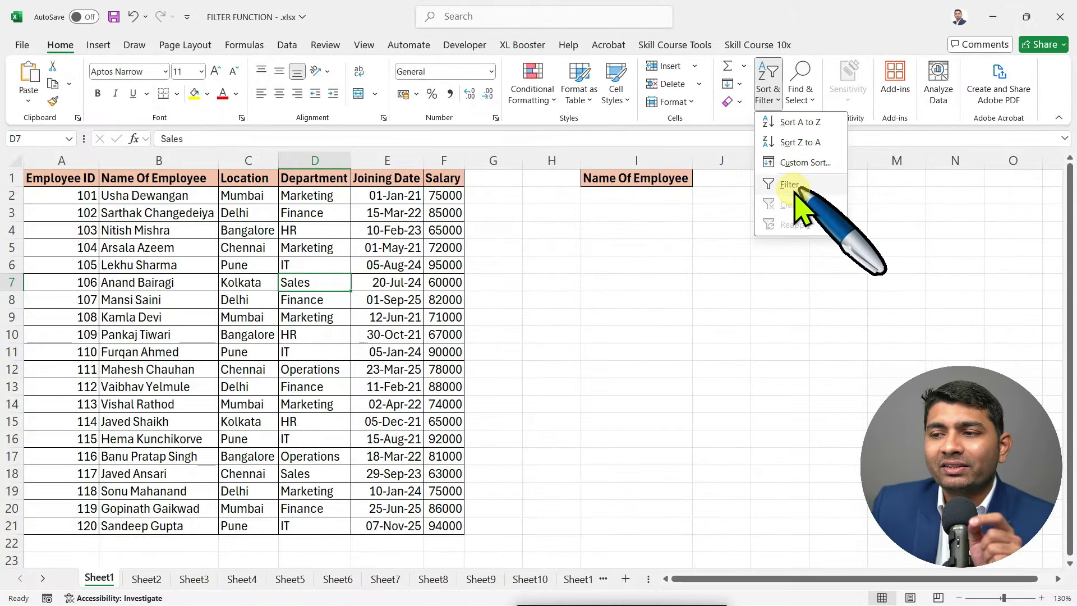
left_click(335, 182)
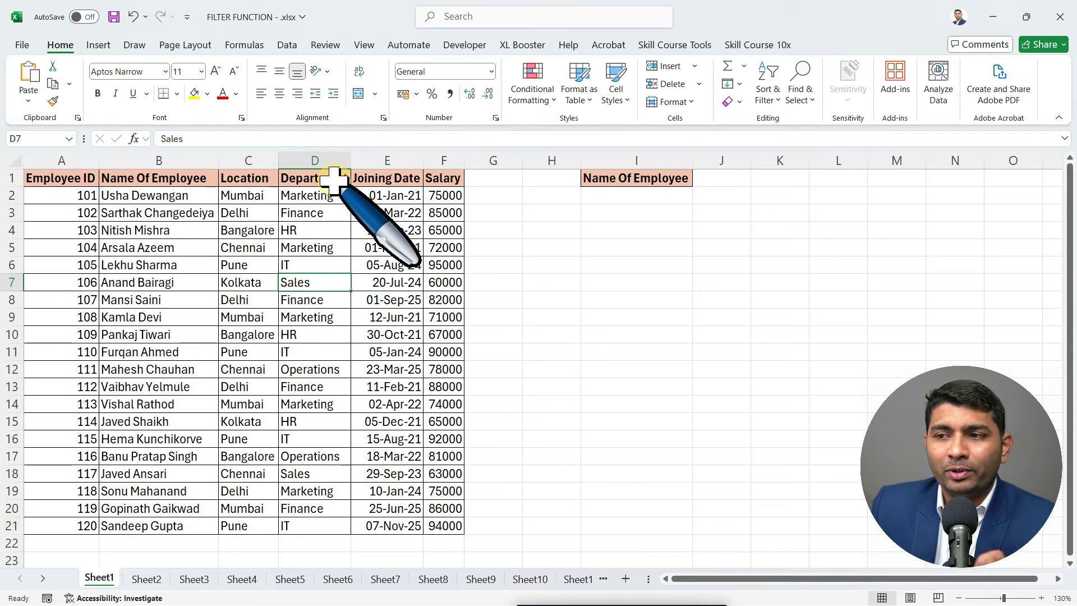
Toggle the Data tab's Filter on and off repeatedly, ending with filters off.
left_click(285, 46)
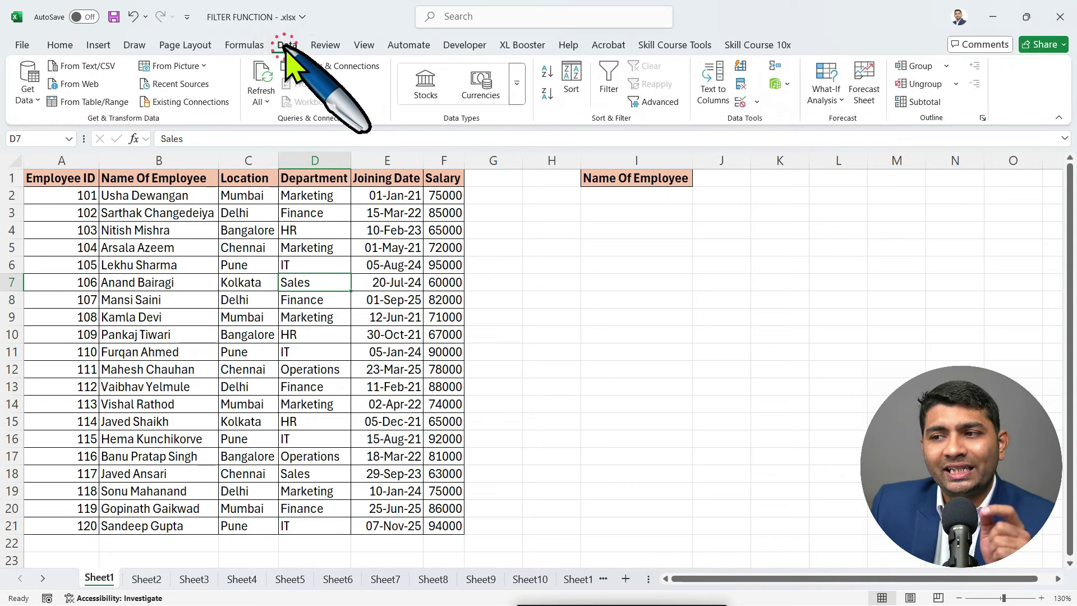
left_click(607, 88)
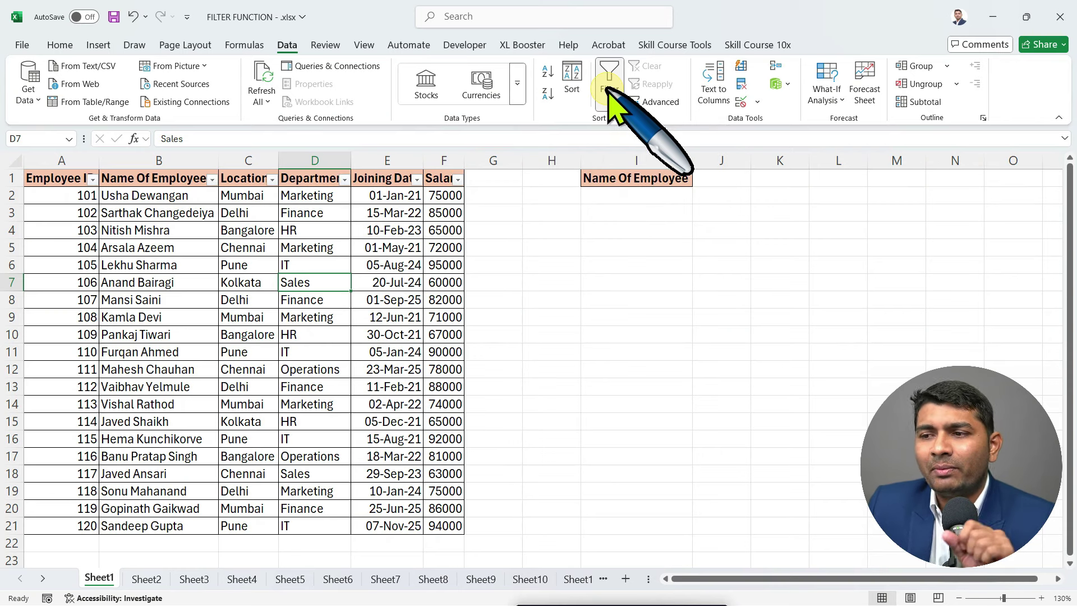
left_click(609, 89)
left_click(609, 89)
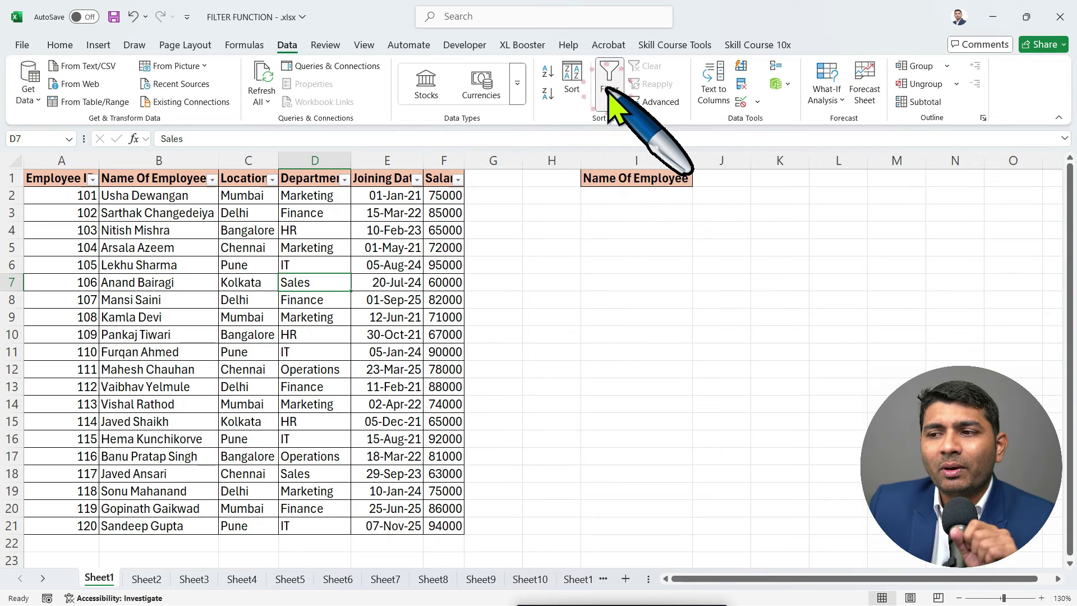
left_click(609, 88)
left_click(609, 89)
left_click(609, 89)
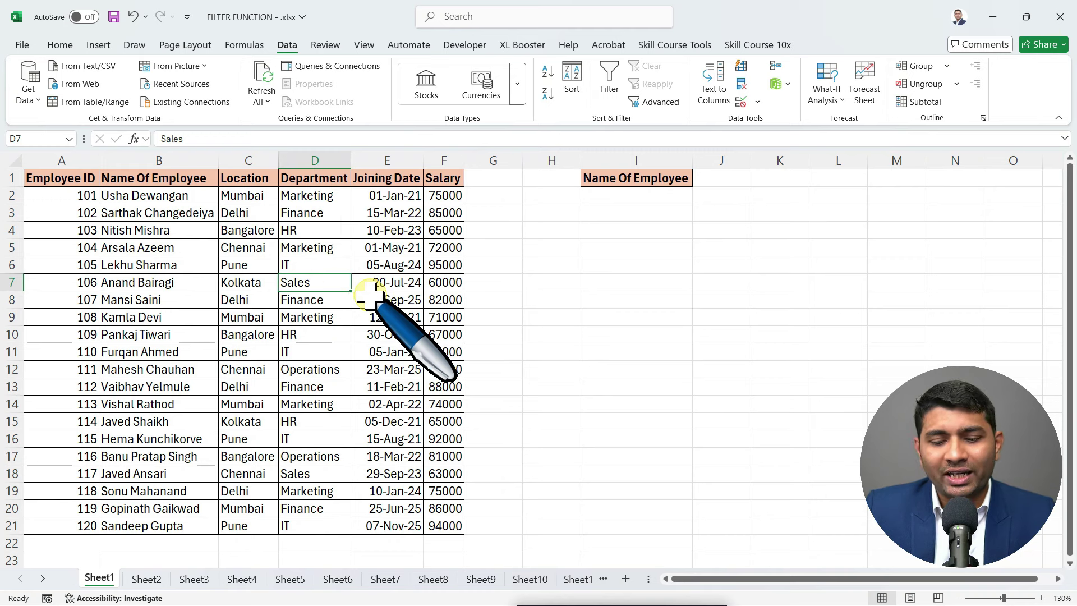
Turn on header filters with Ctrl+Shift+L and filter Location to Mumbai only.
key("ctrl+shift+l")
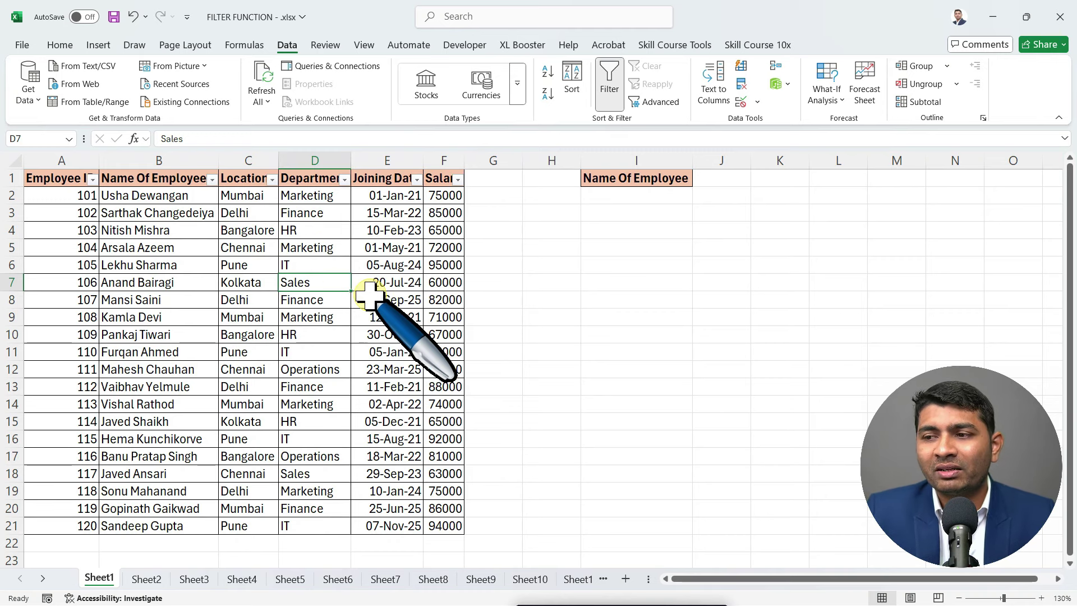
key("ctrl+shift+l")
key("ctrl+shift+l")
key("ctrl+shift+l")
key("ctrl+shift+l")
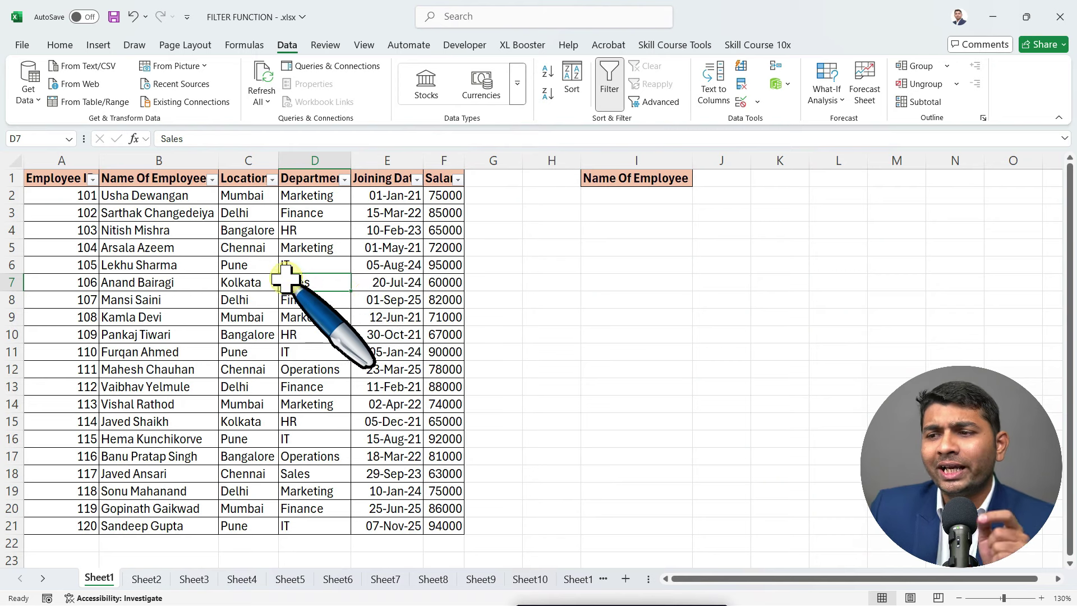
left_click(272, 179)
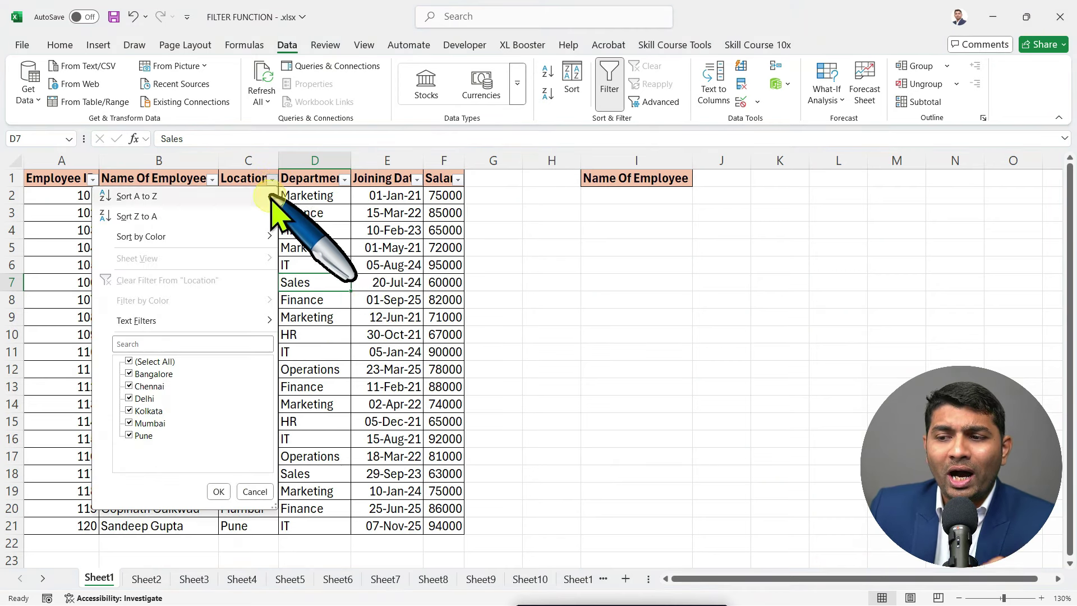
left_click(131, 361)
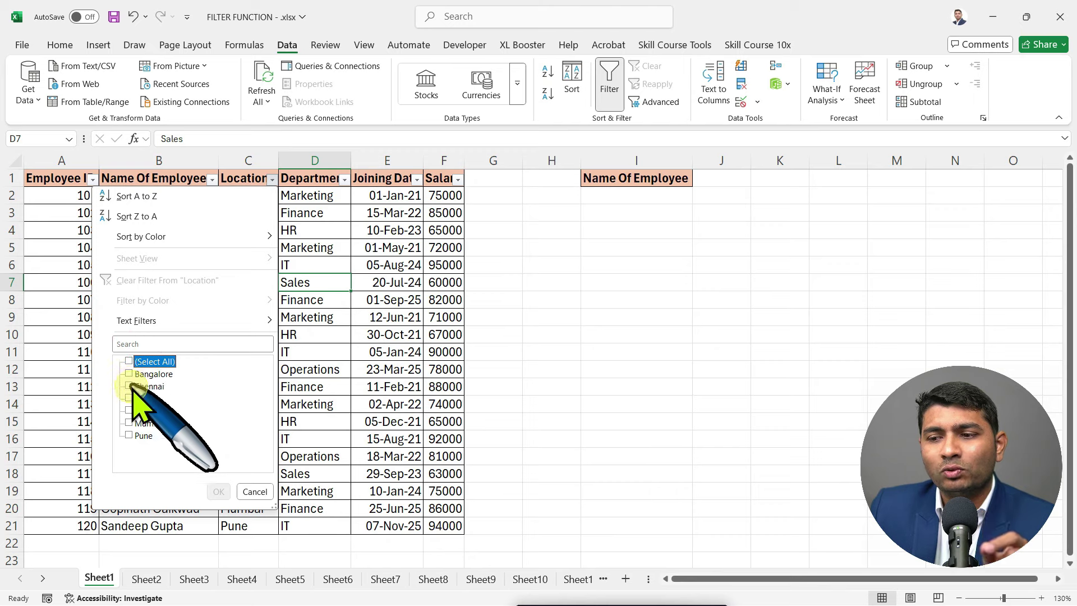
left_click(130, 424)
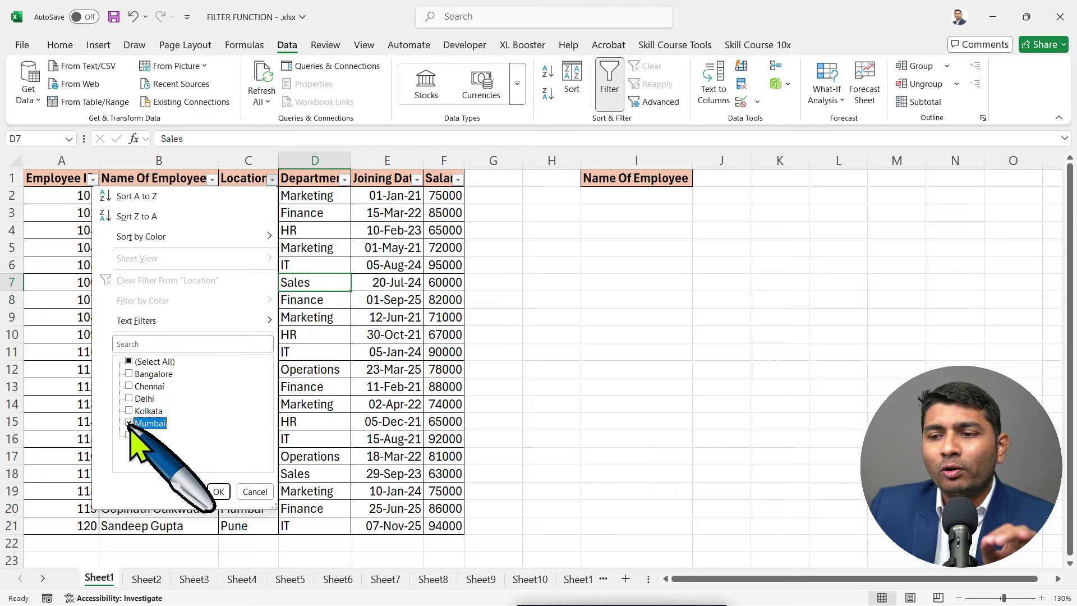
left_click(216, 491)
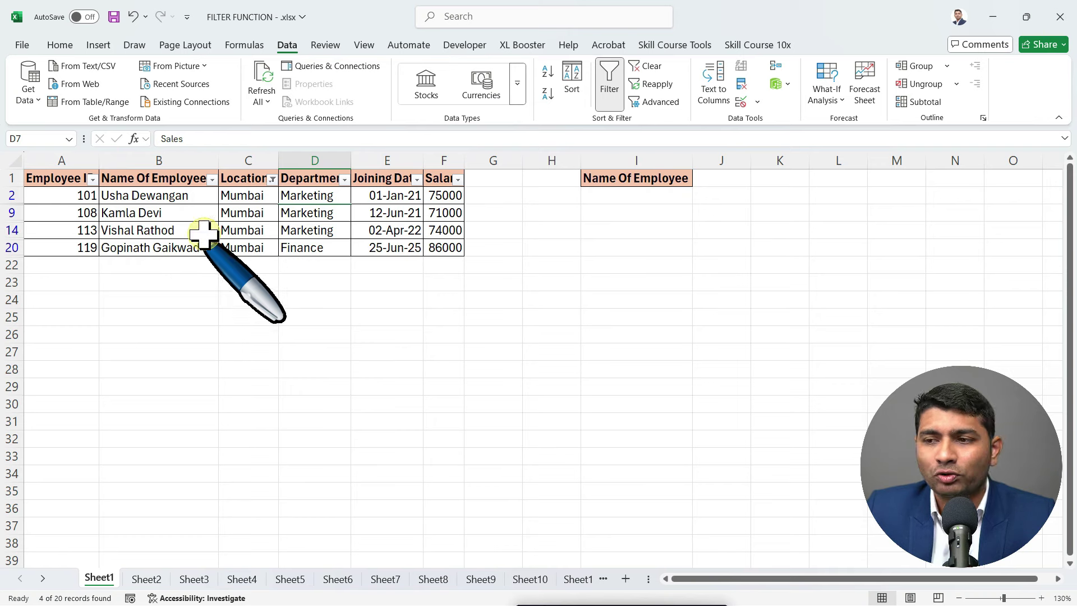
Add Pune to the Location filter, then clear it so all 20 rows show.
left_click(272, 179)
left_click(163, 436)
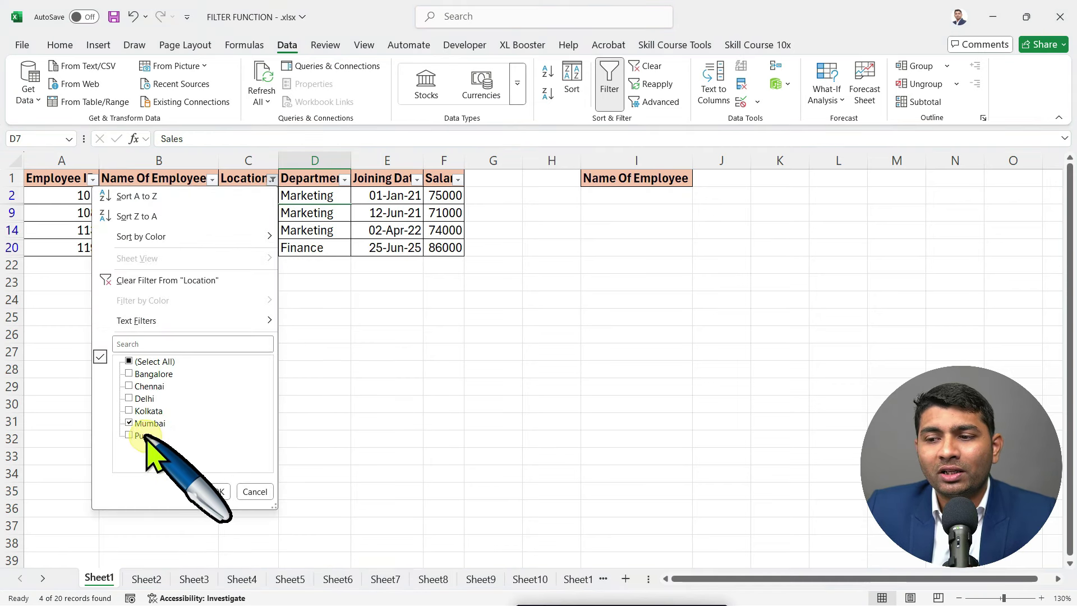
left_click(217, 492)
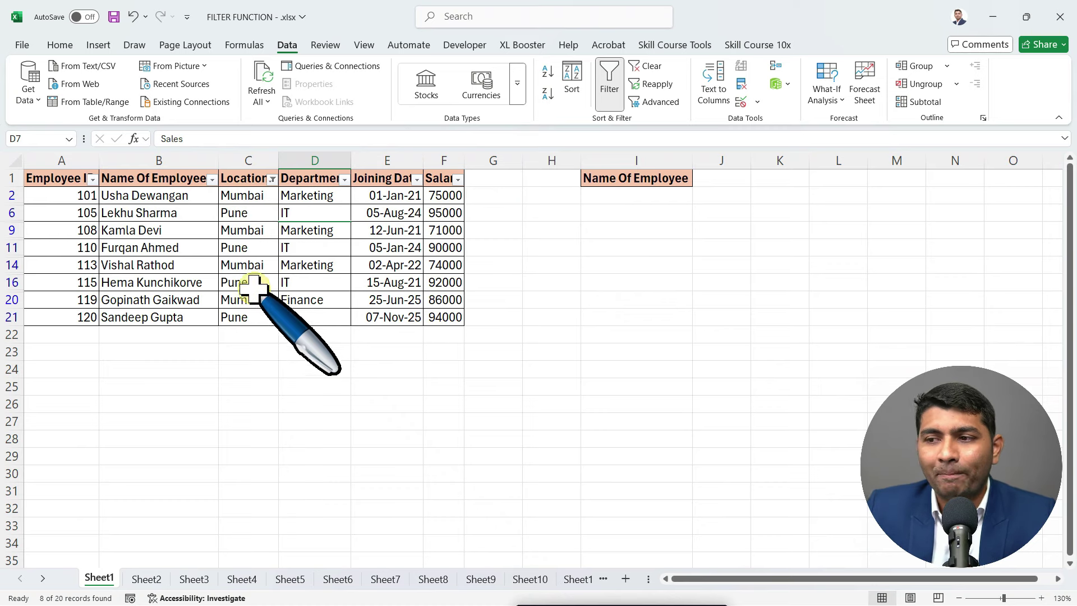
left_click(272, 179)
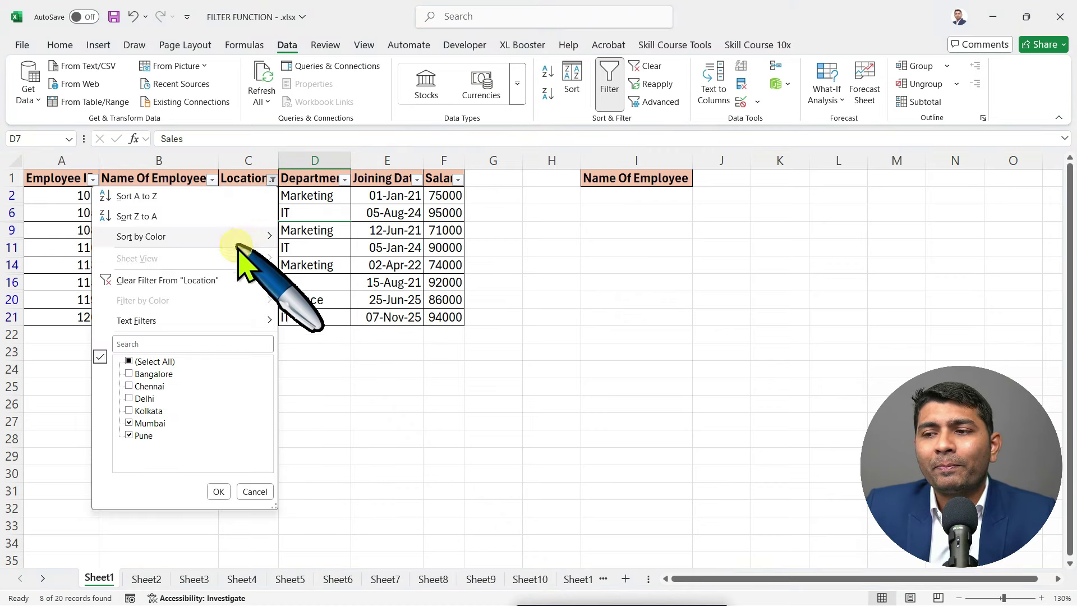
left_click(222, 281)
left_click(225, 281)
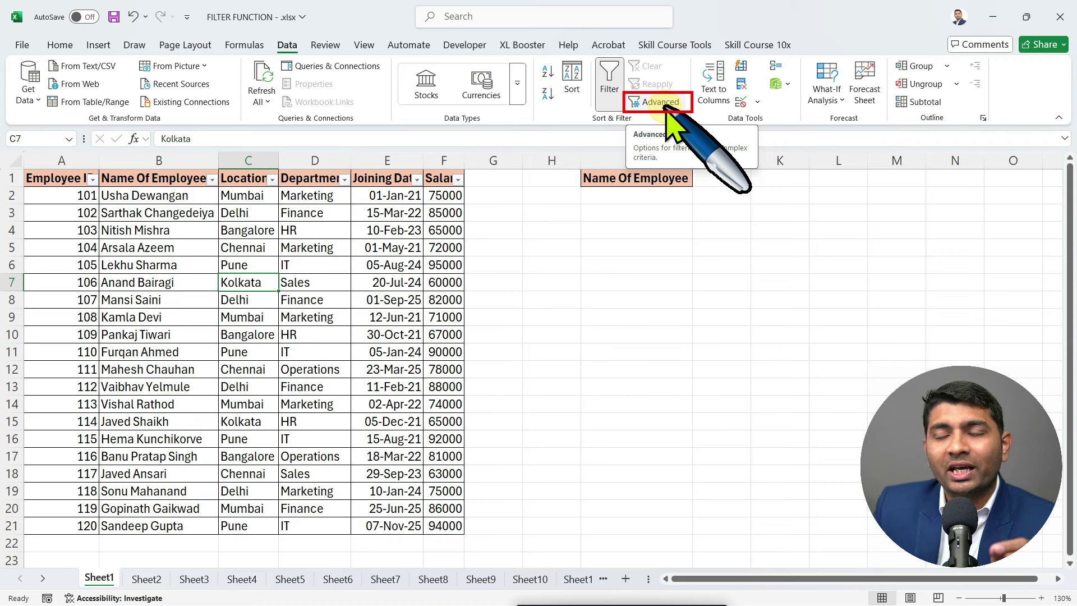
Select I2 under Name Of Employee and switch off the header filter arrows with Ctrl+Shift+L.
left_click(615, 315)
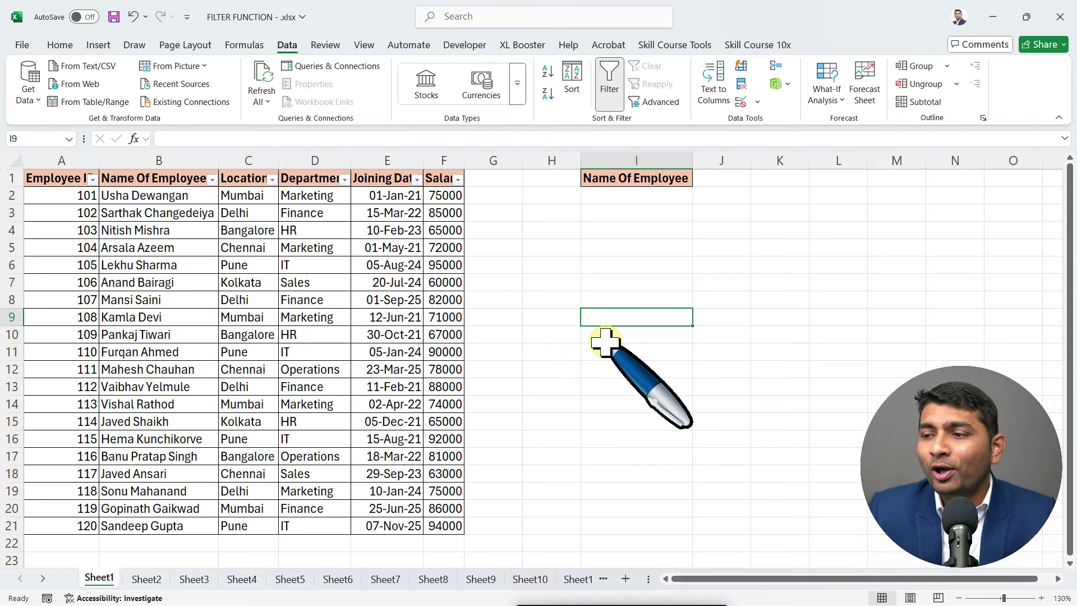
left_click(626, 196)
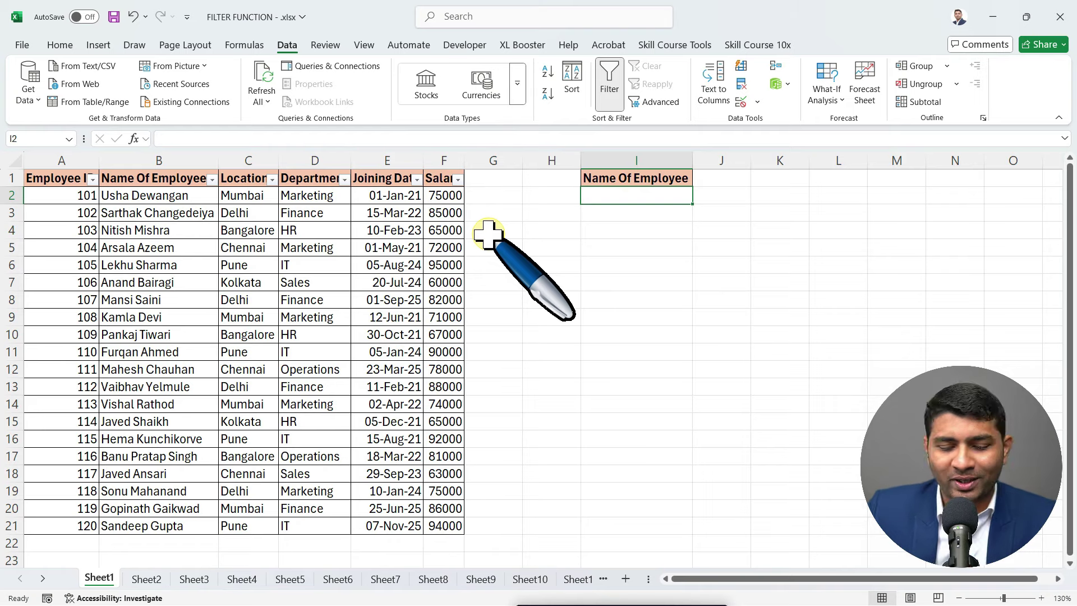
key("ctrl+shift+l")
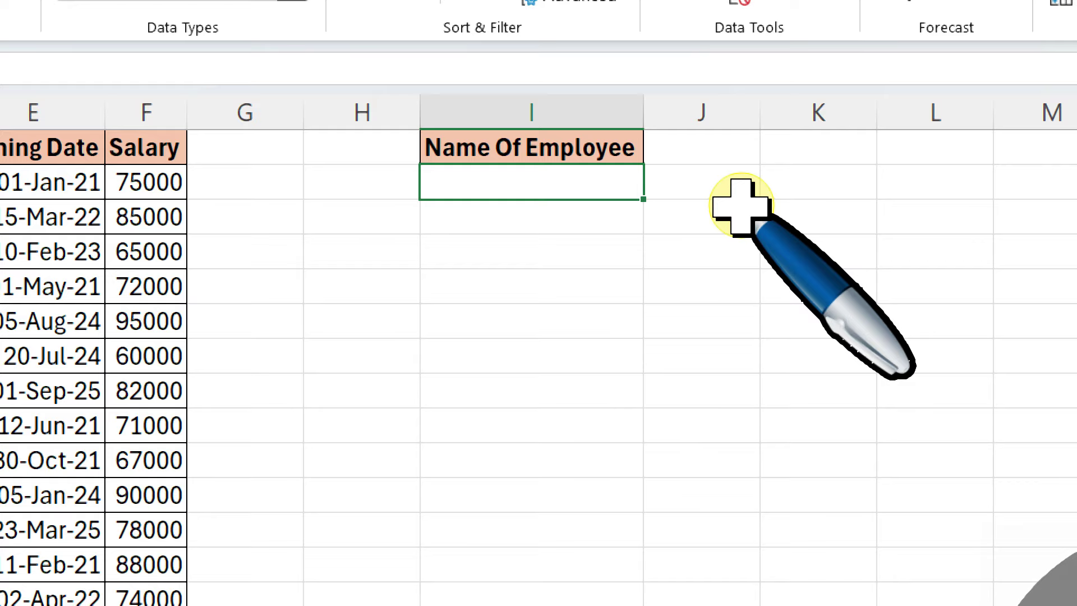
Enter =FIL in I2 and accept the FILTER suggestion, giving =FILTER(.
type("=FIL")
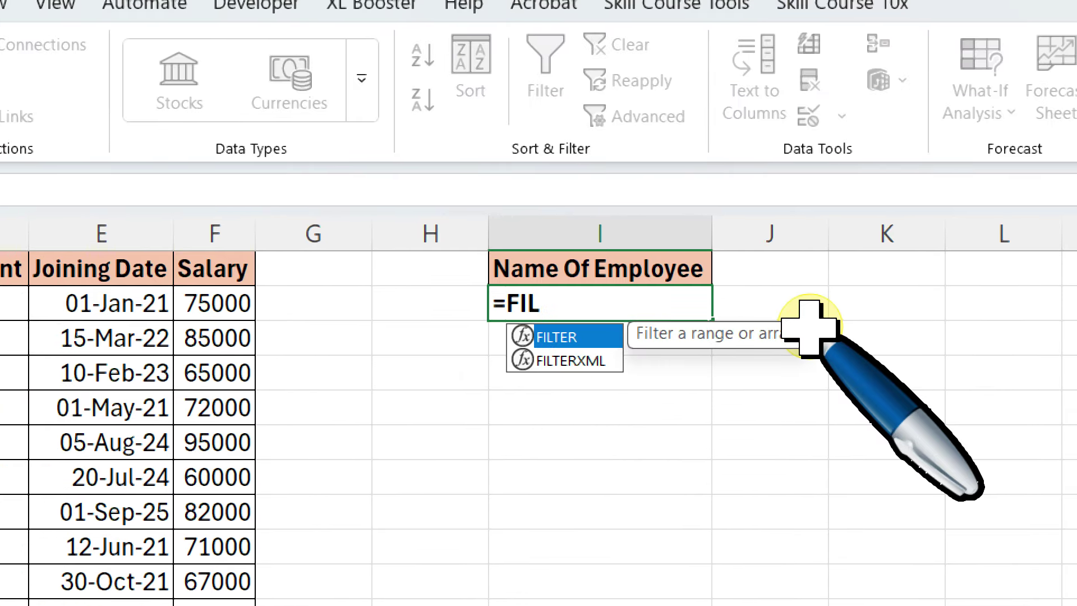
key("Tab")
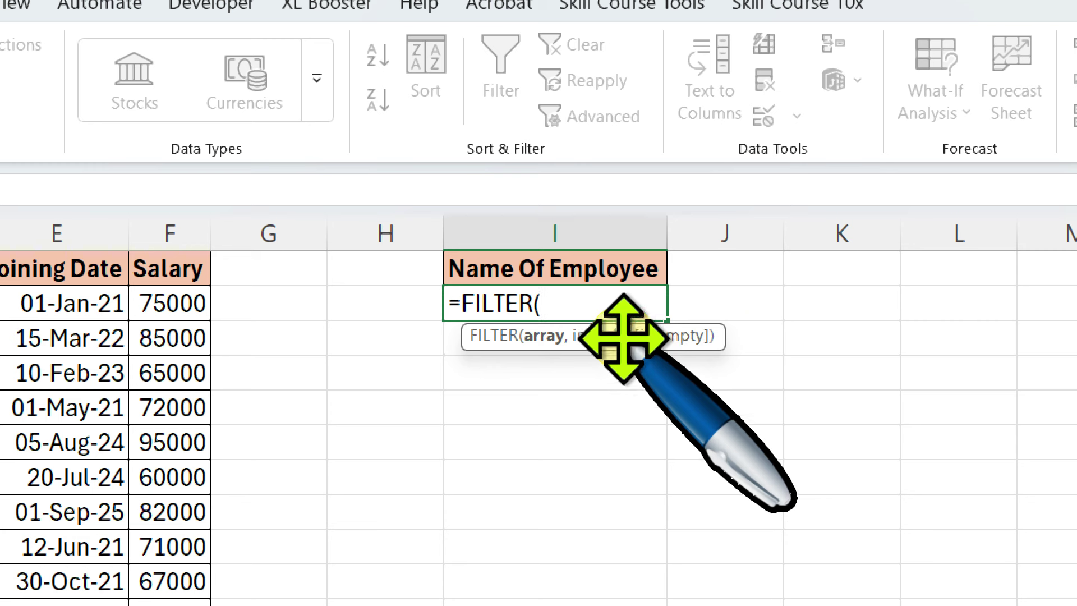
left_click_drag(624, 338, 626, 398)
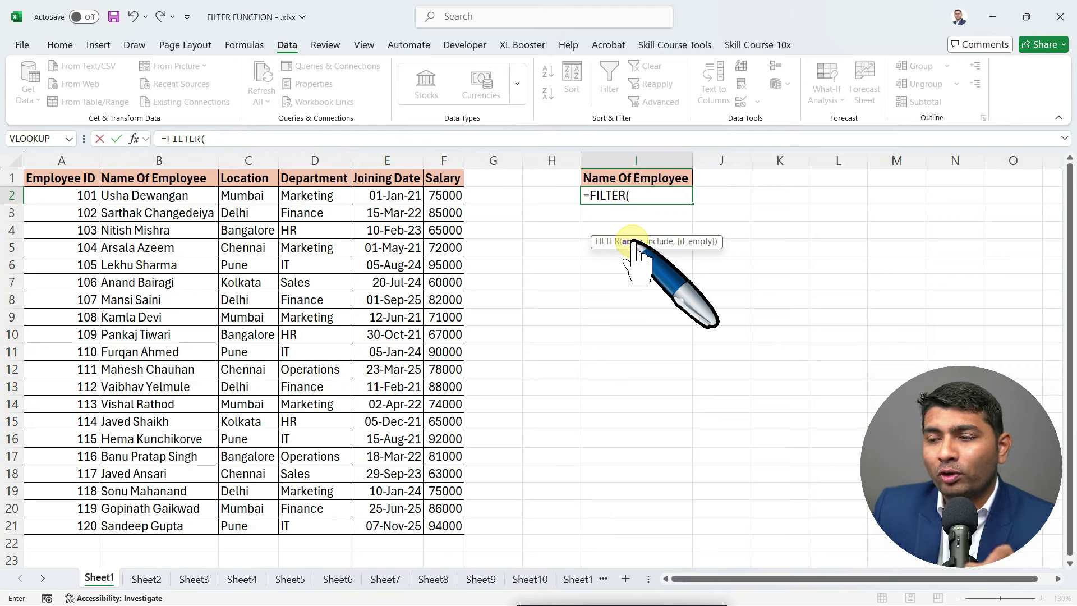
Reference the employee names B2:B21 as the FILTER array, followed by a comma.
left_click(177, 196)
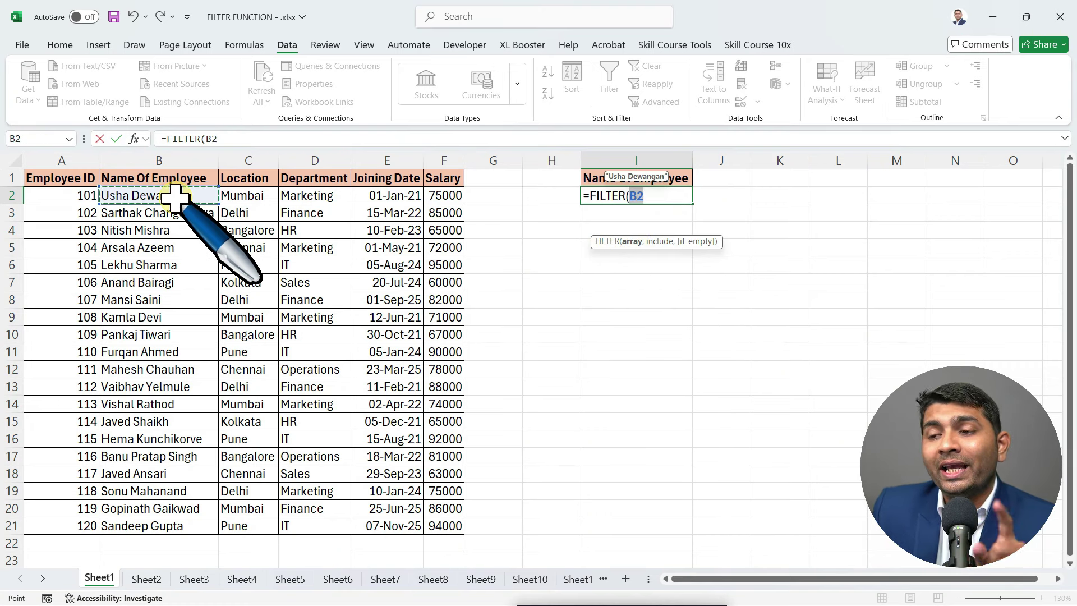
left_click(166, 178)
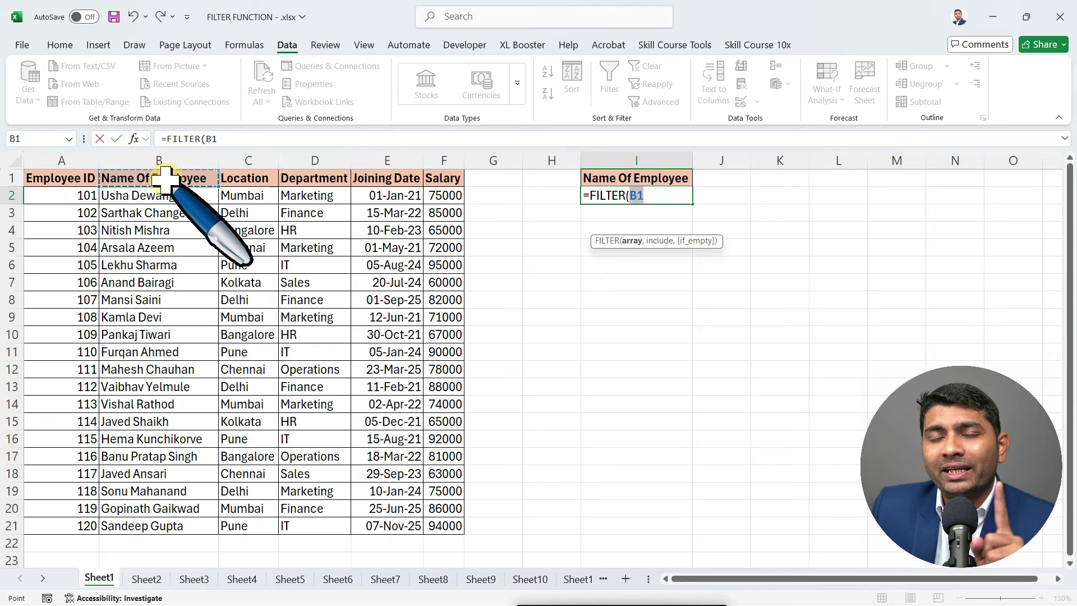
left_click(163, 194)
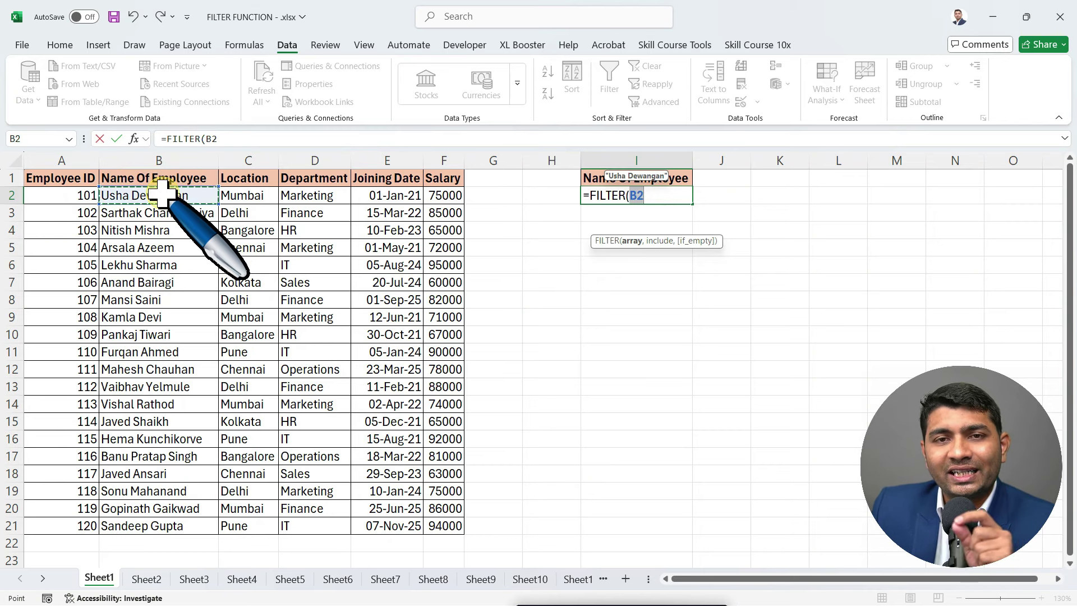
left_click(181, 178)
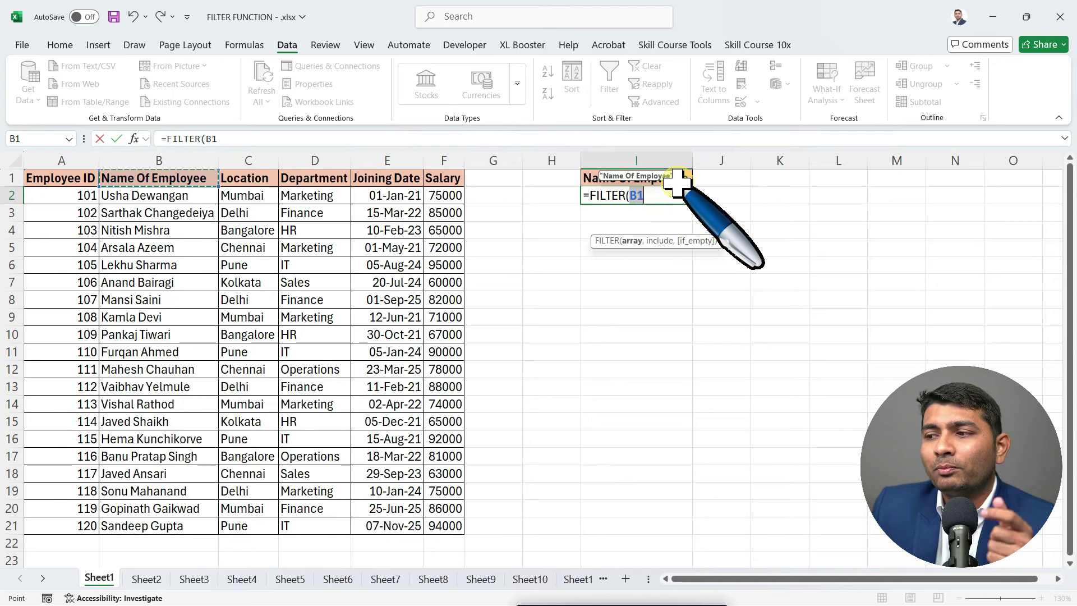
left_click(191, 195)
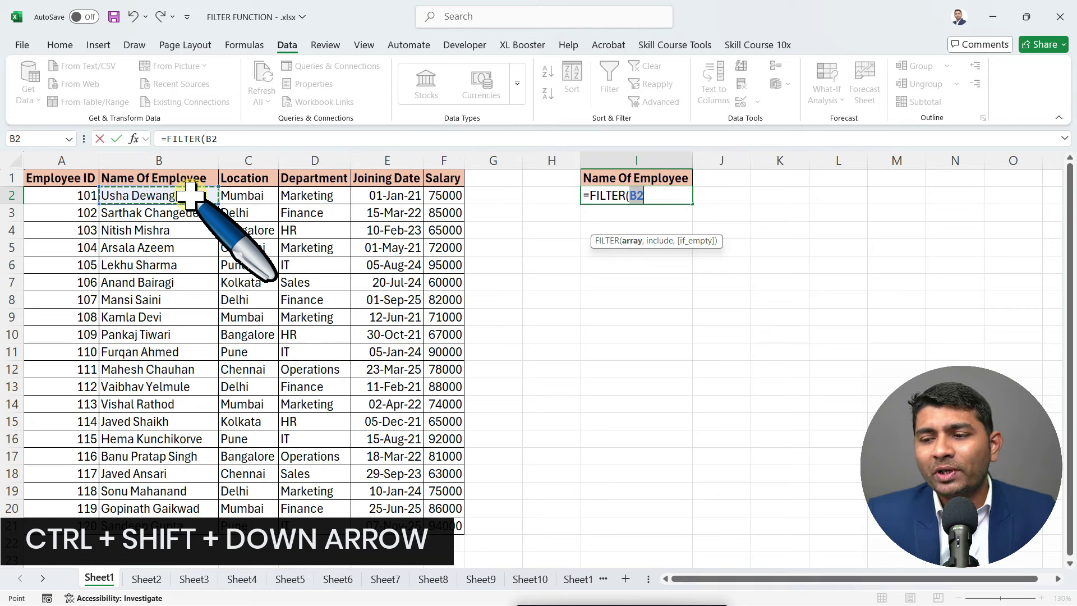
key("ctrl+shift+Down")
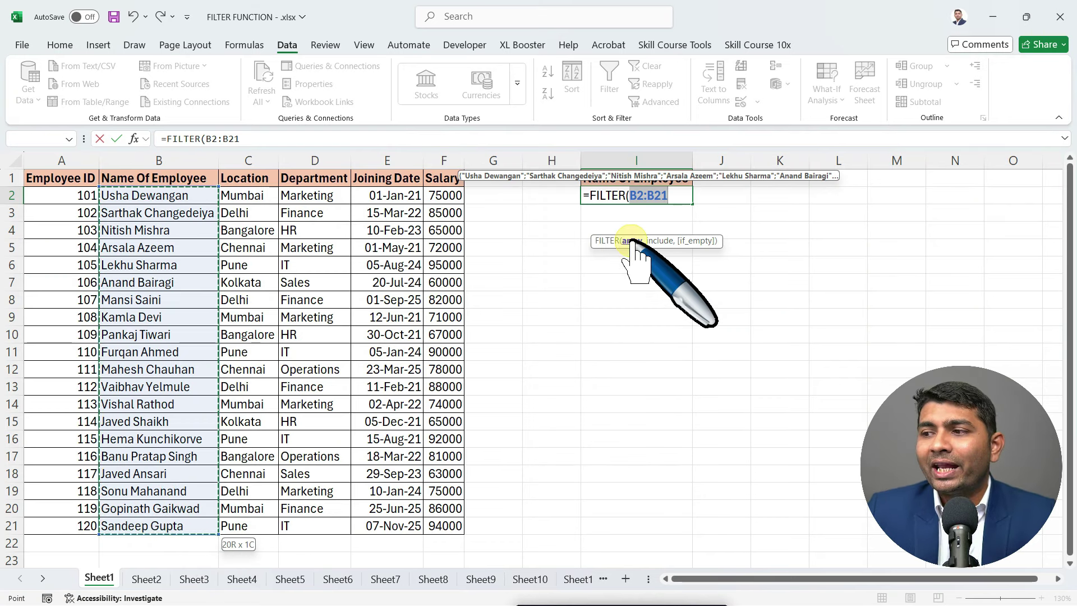
type(",")
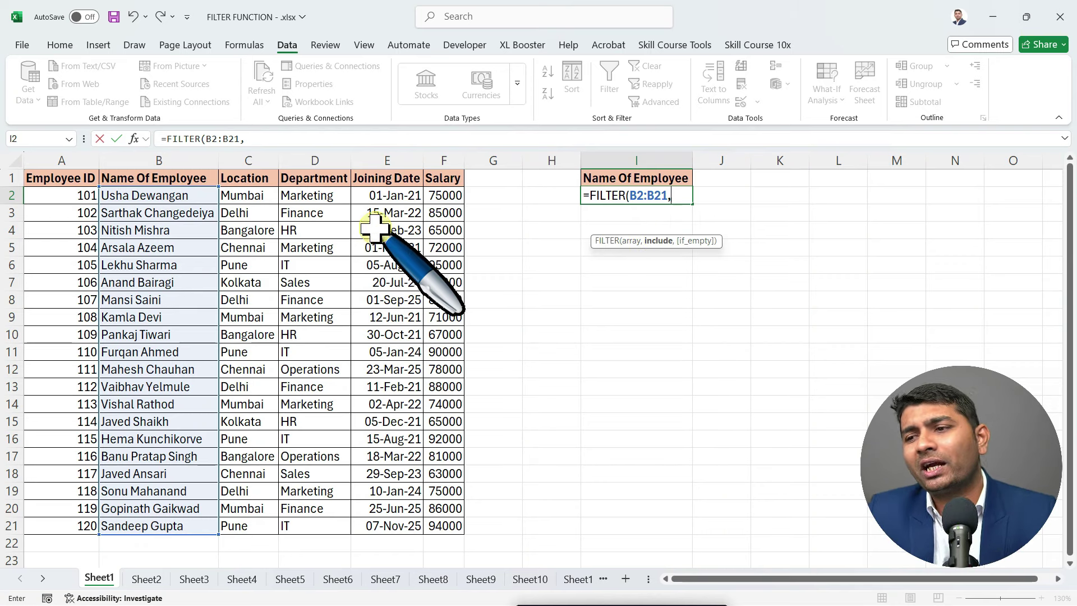
Complete the formula as =FILTER(B2:B21,C2:C21="MUMBAI") and commit it to spill Mumbai names.
left_click(259, 195)
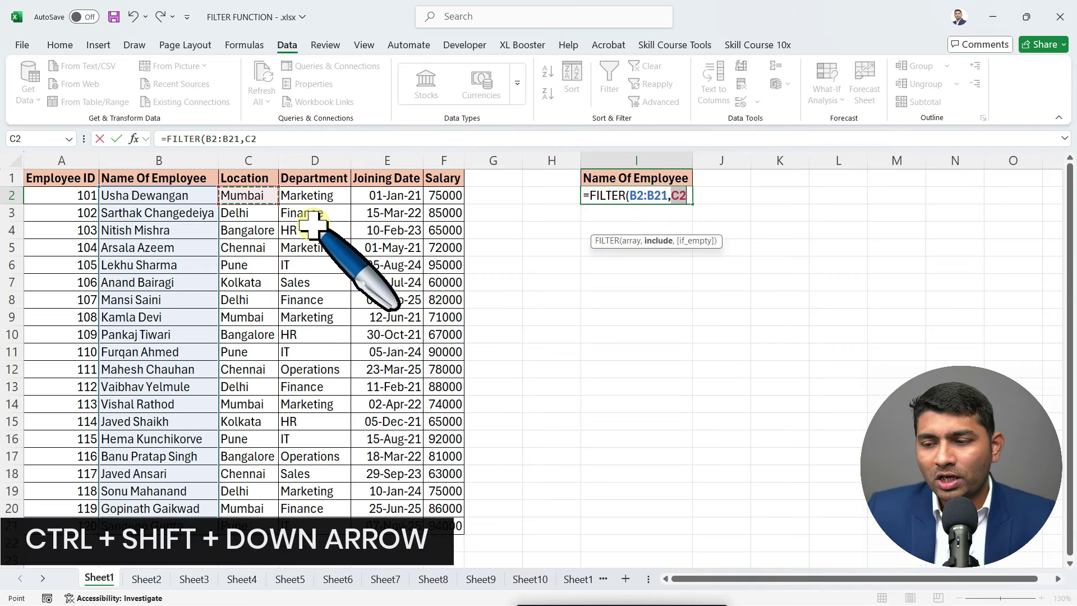
key("ctrl+shift+Down")
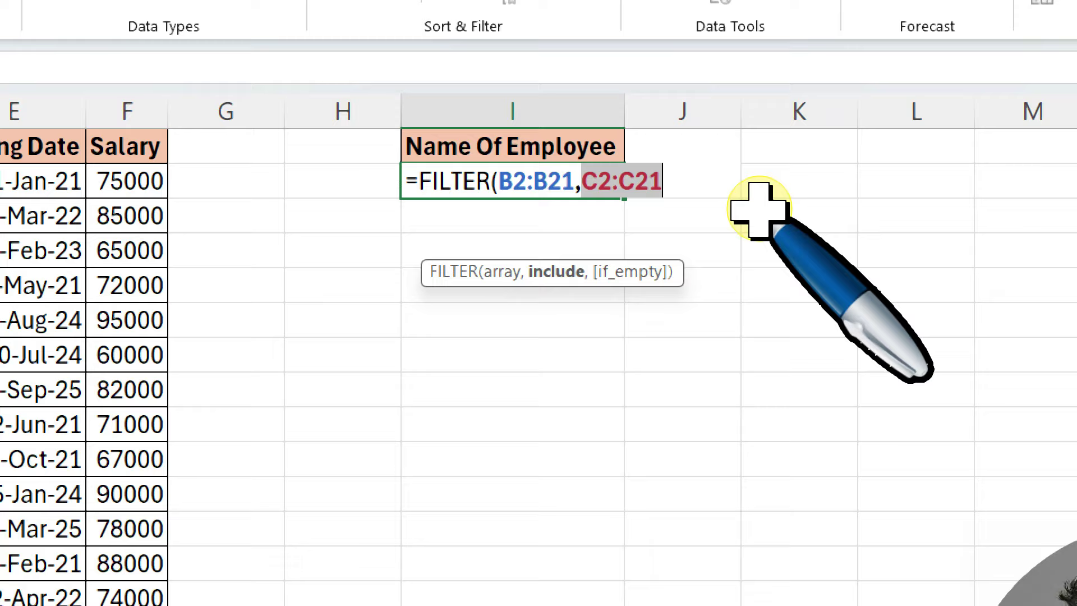
type("=")
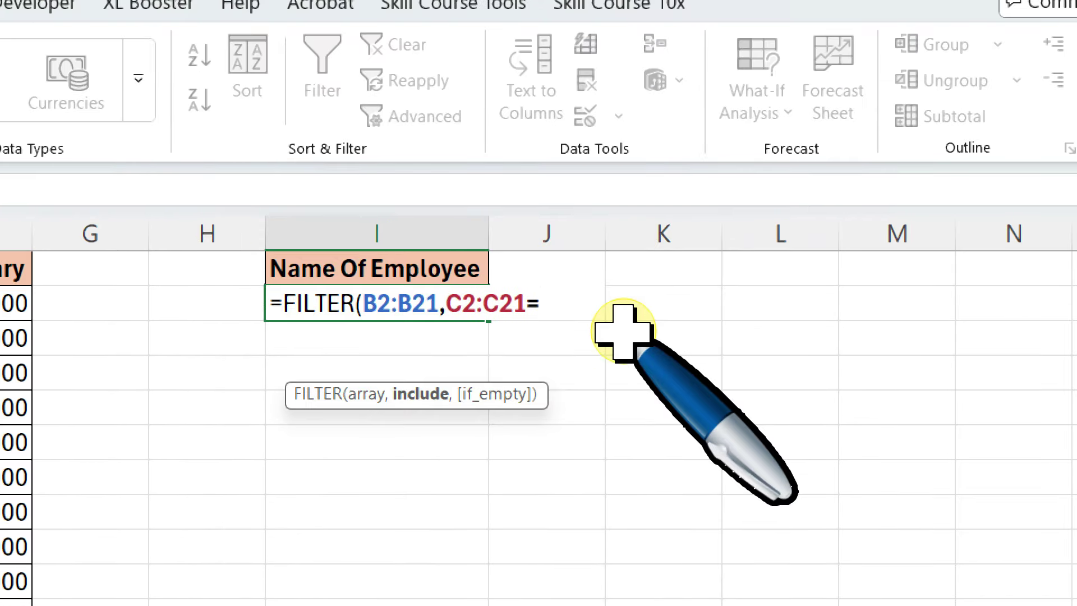
type("\"MUMBAI")
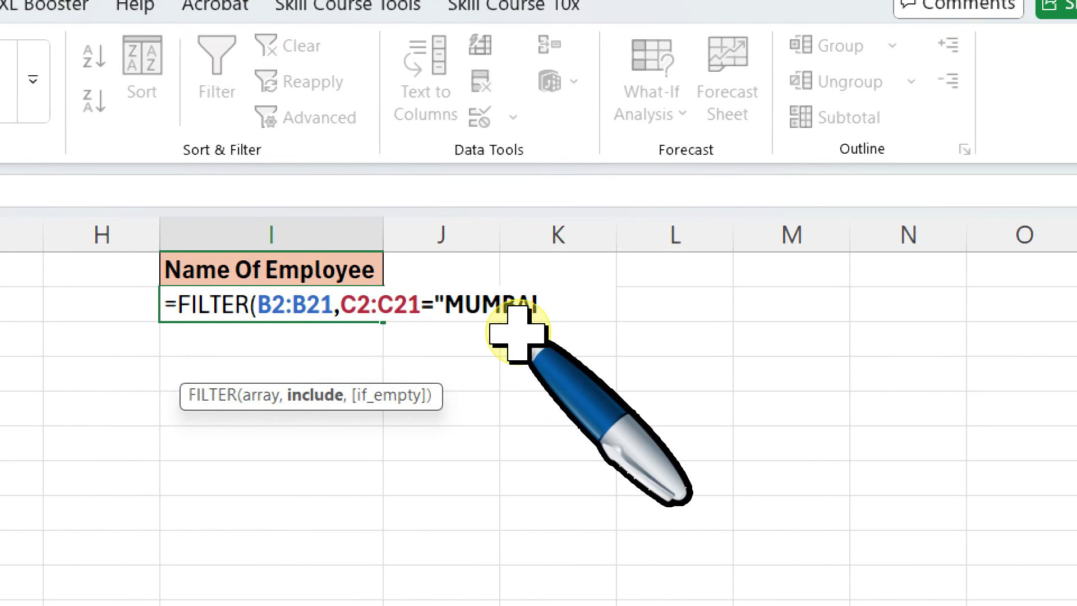
type("\"")
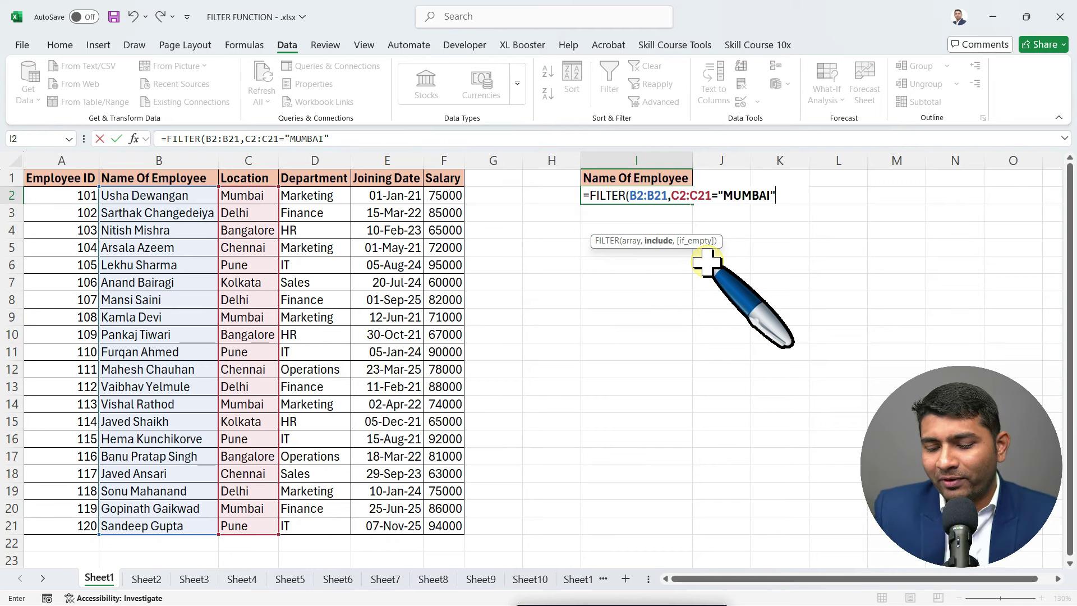
type(")")
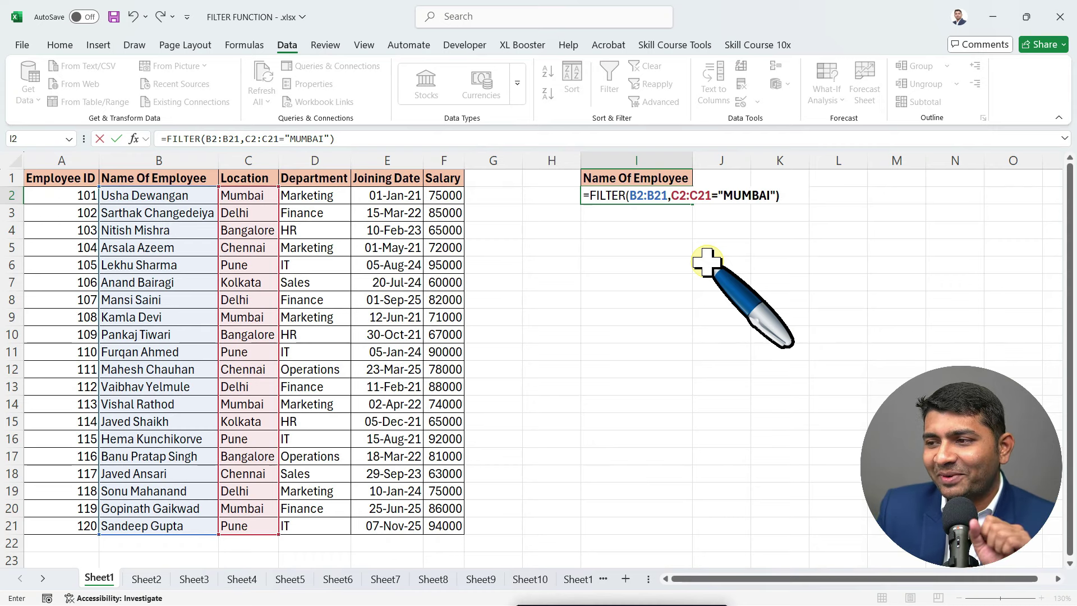
key("Return")
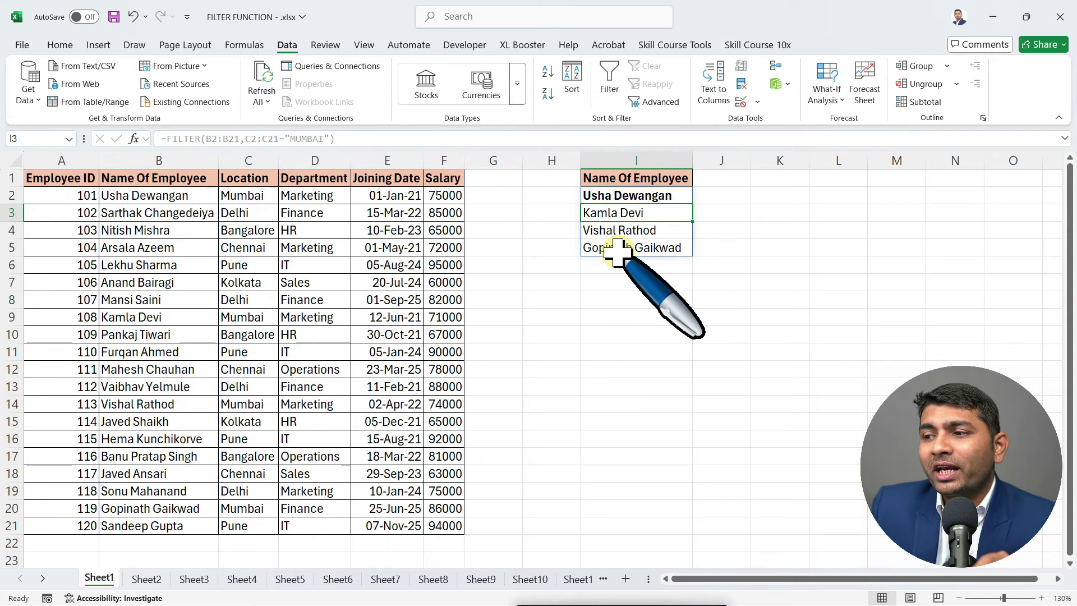
Change the I2 criterion from MUMBAI to PUNE and commit the formula.
double_click(620, 195)
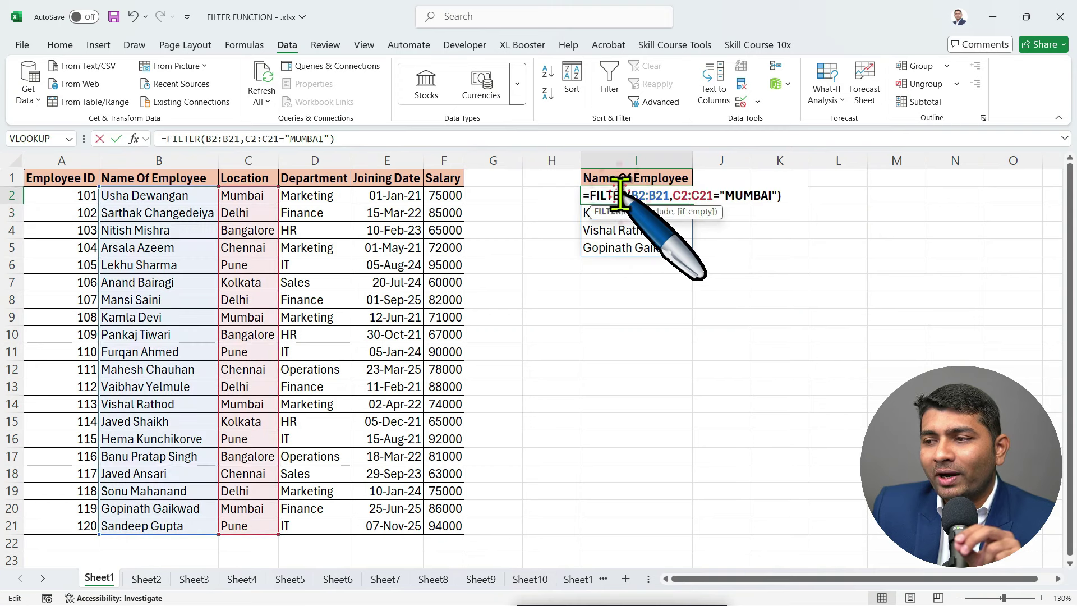
left_click(772, 197)
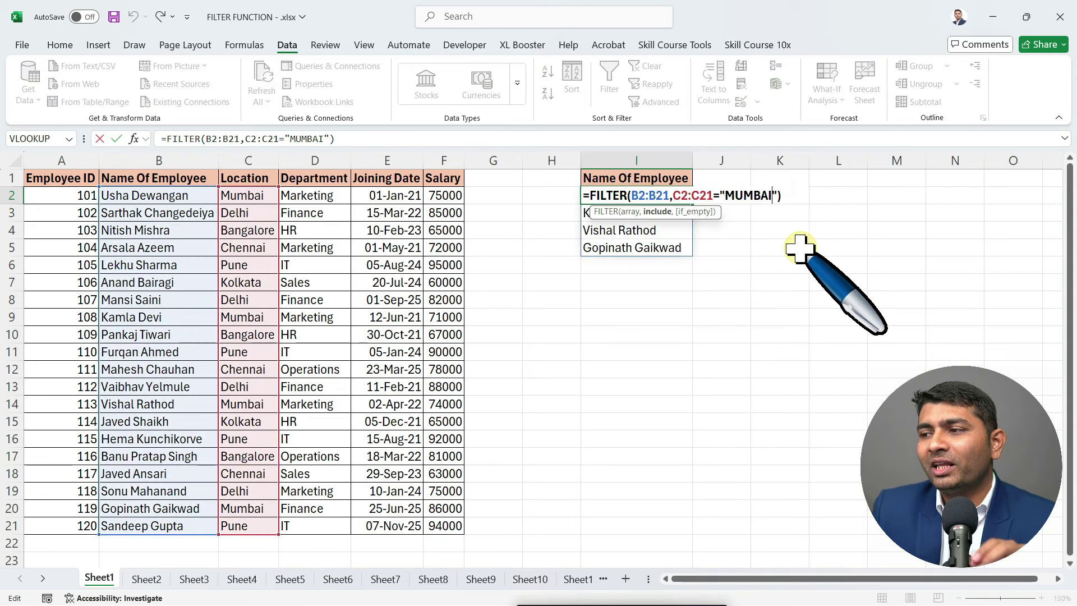
key("BackSpace")
key("BackSpace")
key("BackSpace")
key("BackSpace")
key("BackSpace")
key("BackSpace")
type("PUNE")
key("ctrl+Return")
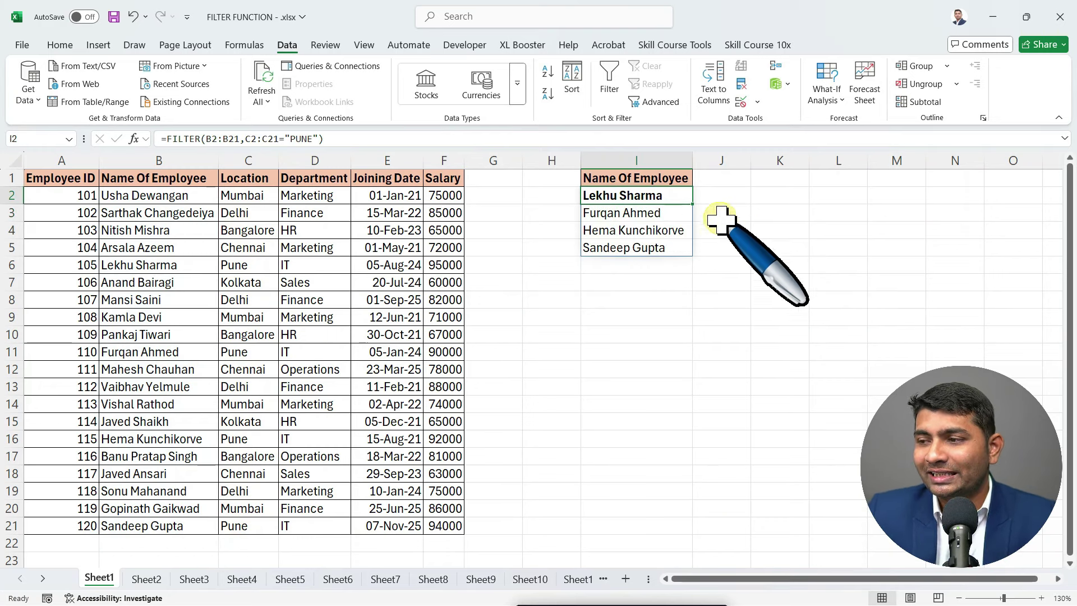
Switch the criterion to DELHI, commit, and widen column I to fit the longest name.
double_click(683, 196)
left_click(725, 199)
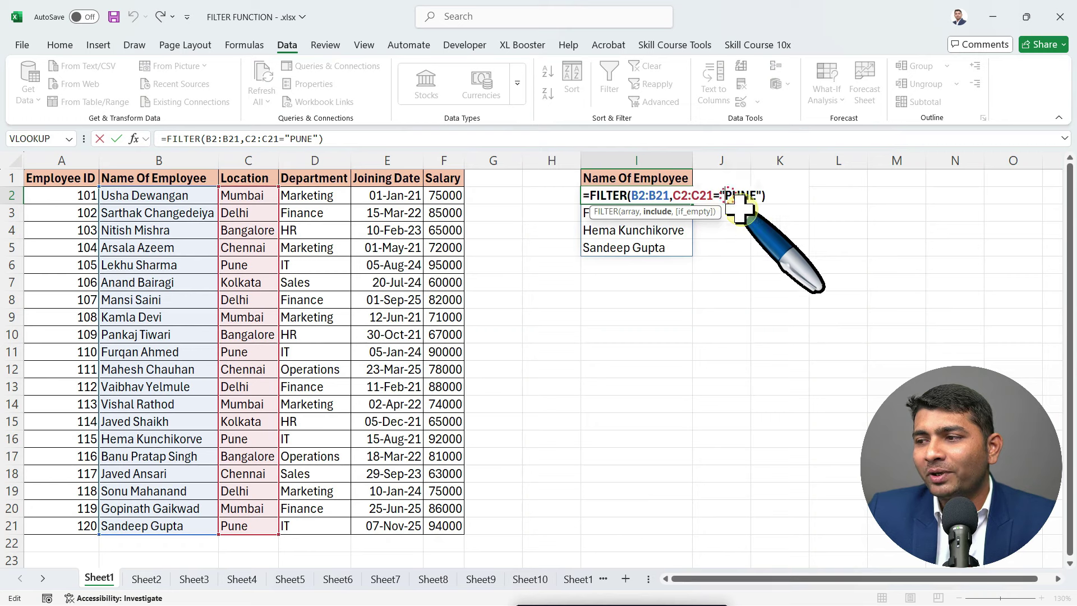
key("Delete")
key("Delete")
key("Delete")
key("Delete")
type("DELHI")
key("Return")
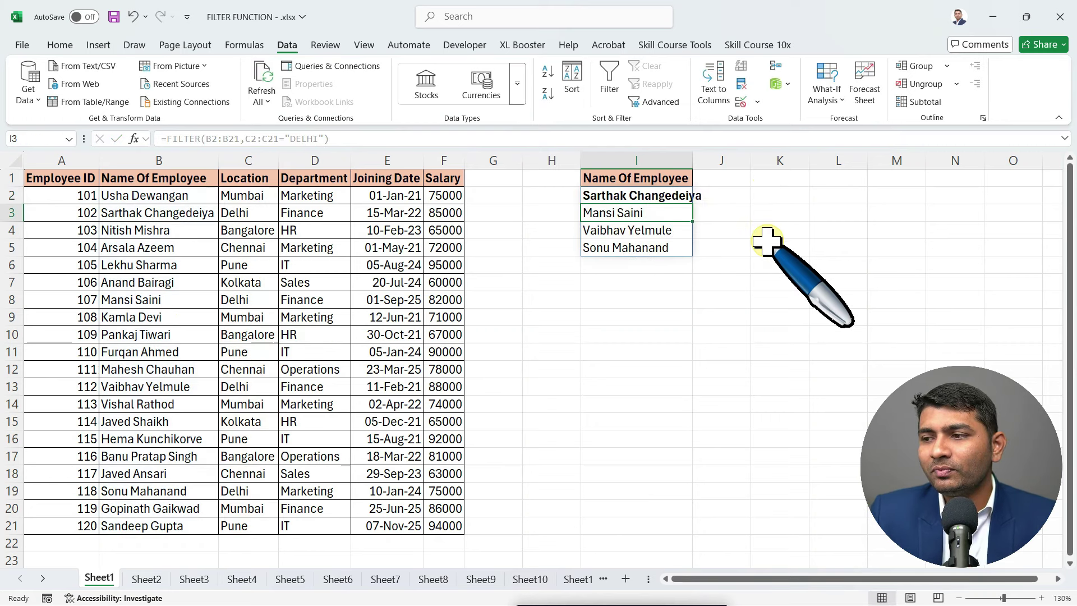
left_click_drag(693, 160, 706, 159)
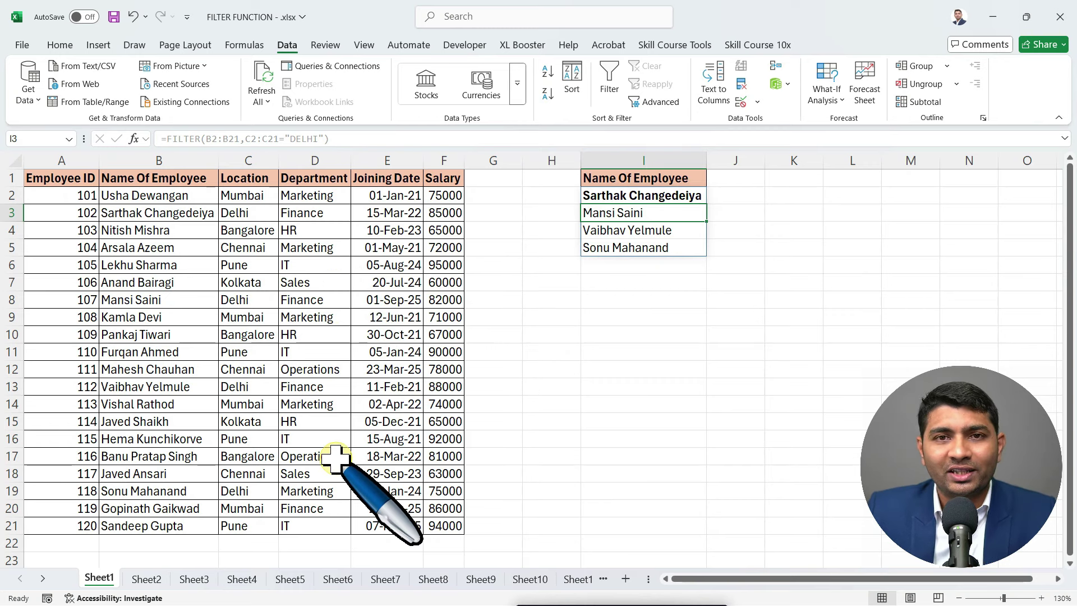
double_click(631, 195)
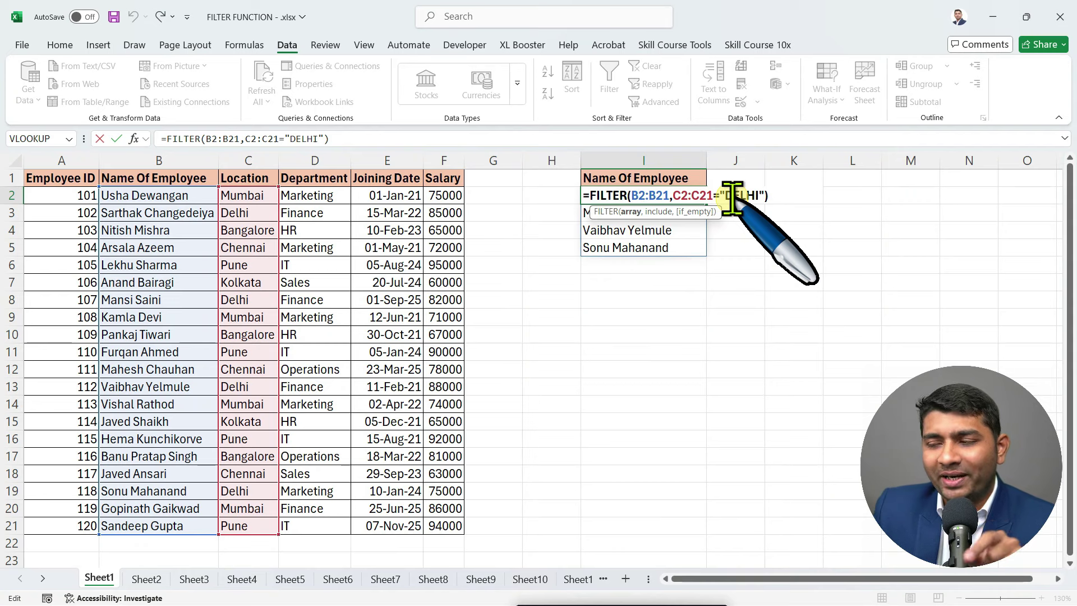
key("Escape")
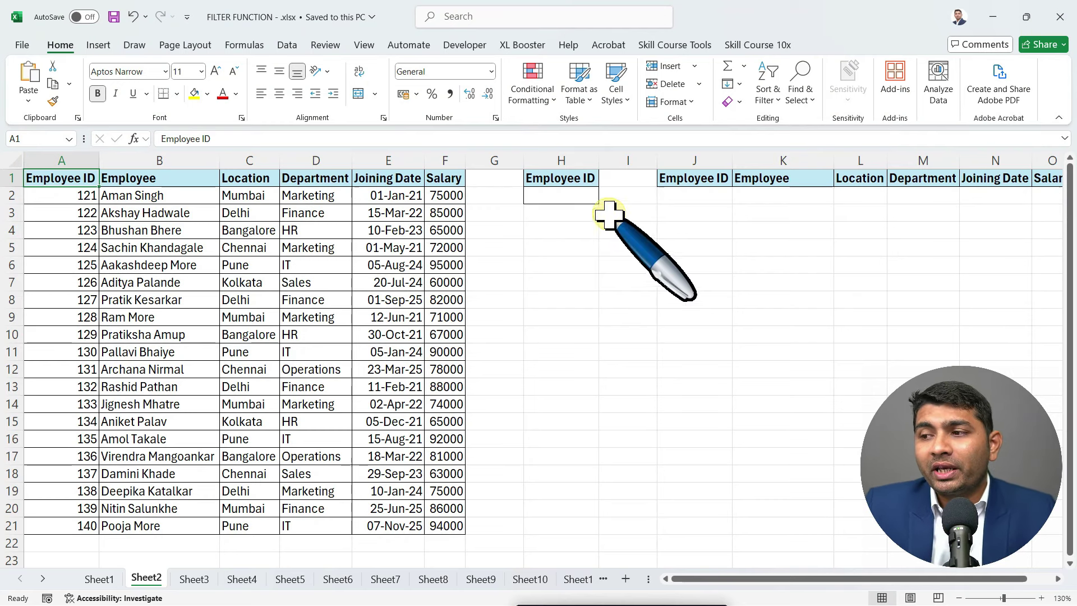
Review the spilled FILTER results in I1:I5 on Sheet1.
left_click(582, 201)
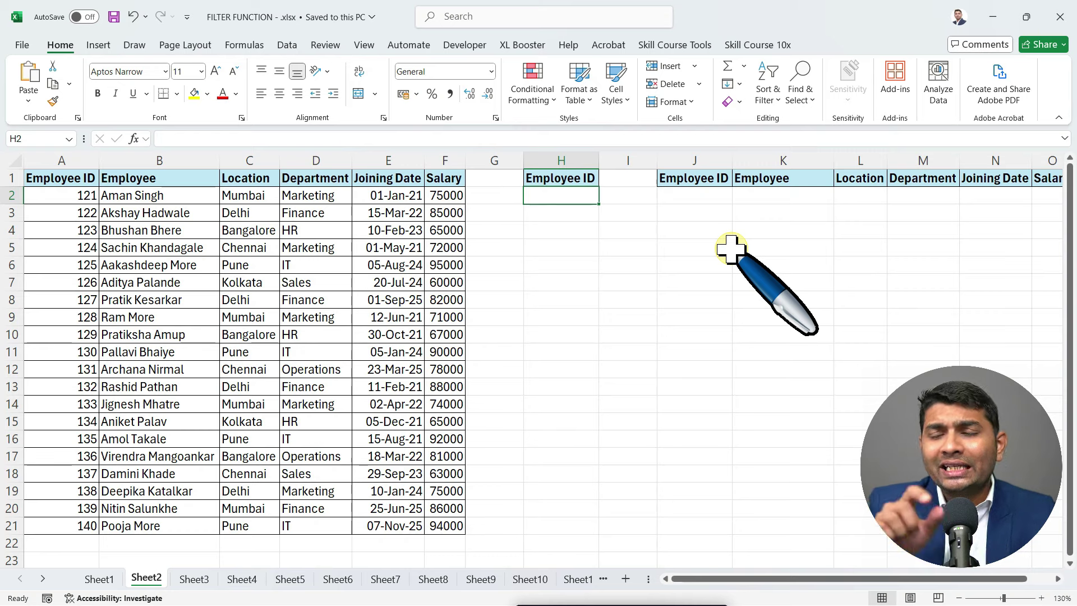
left_click(107, 577)
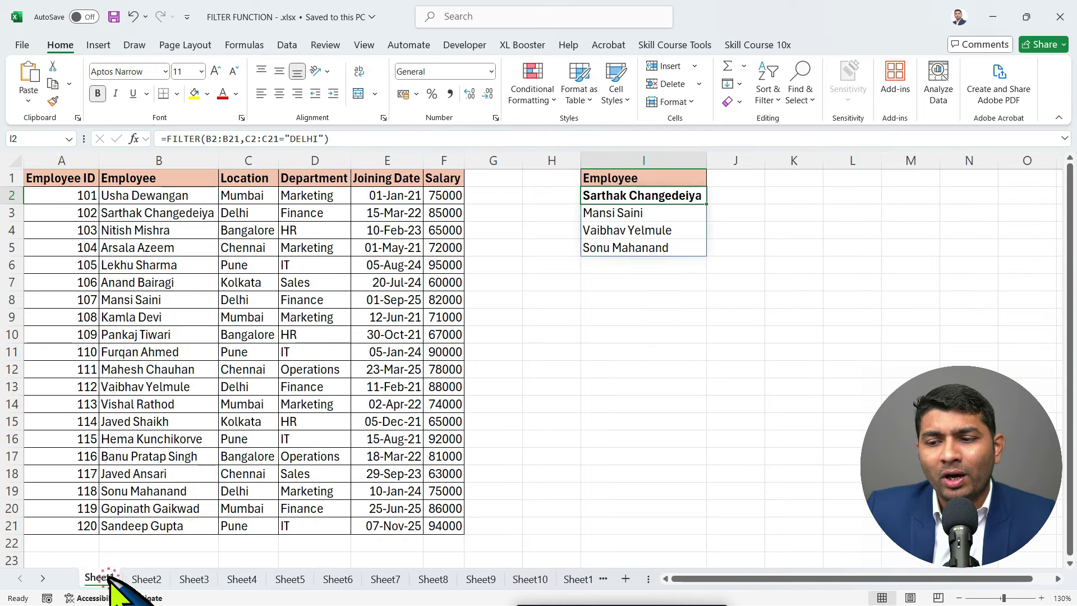
left_click(679, 196)
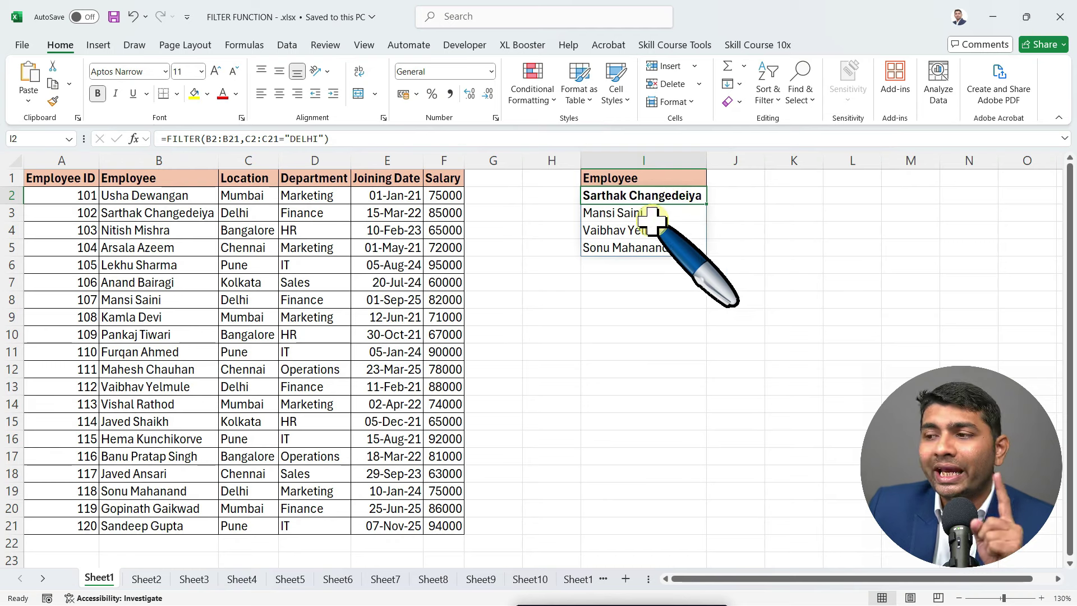
left_click_drag(621, 179, 632, 250)
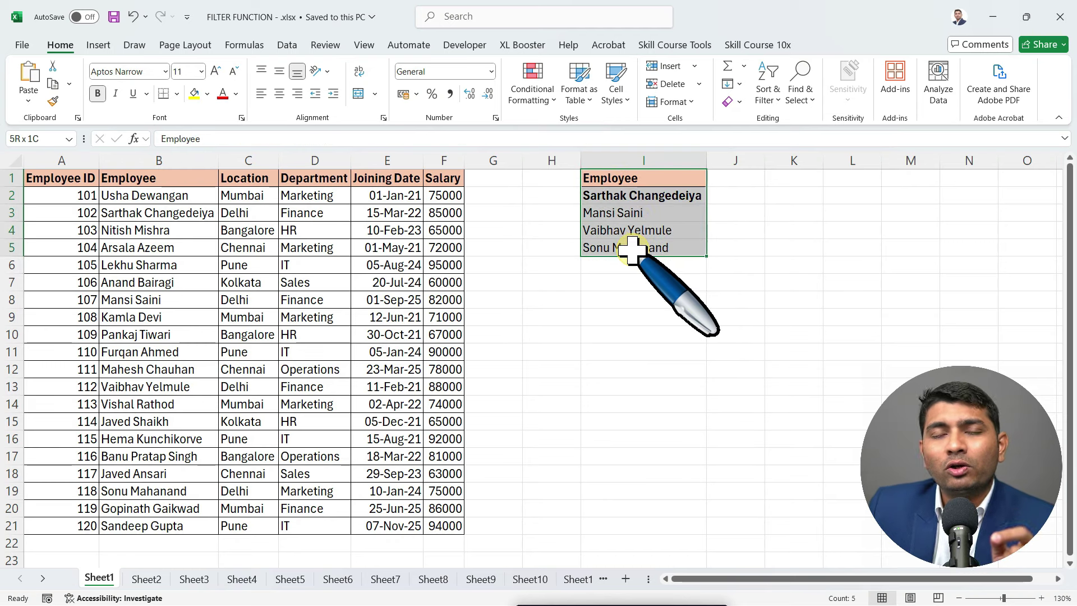
left_click(549, 303)
On Sheet2, mark the output row J2:N2 and select the Employee ID cell H2.
left_click(162, 580)
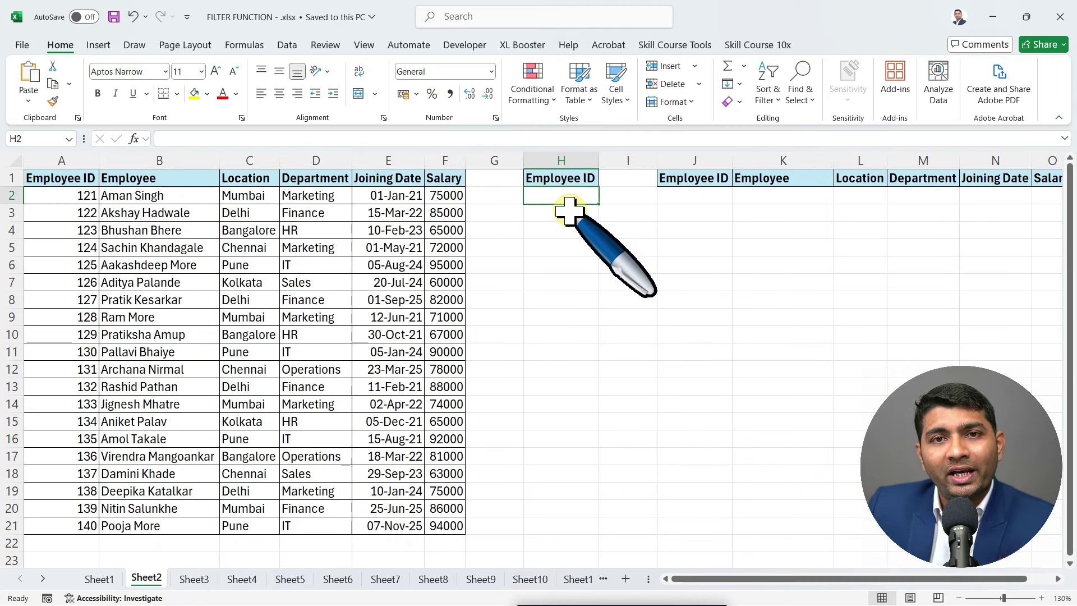
left_click_drag(678, 198, 1028, 197)
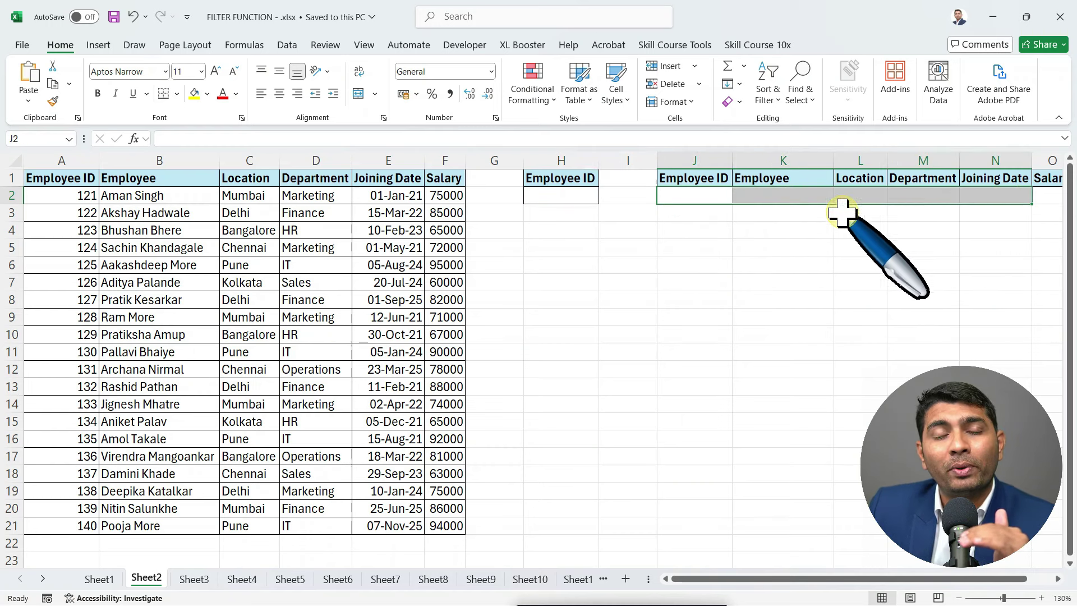
left_click(575, 196)
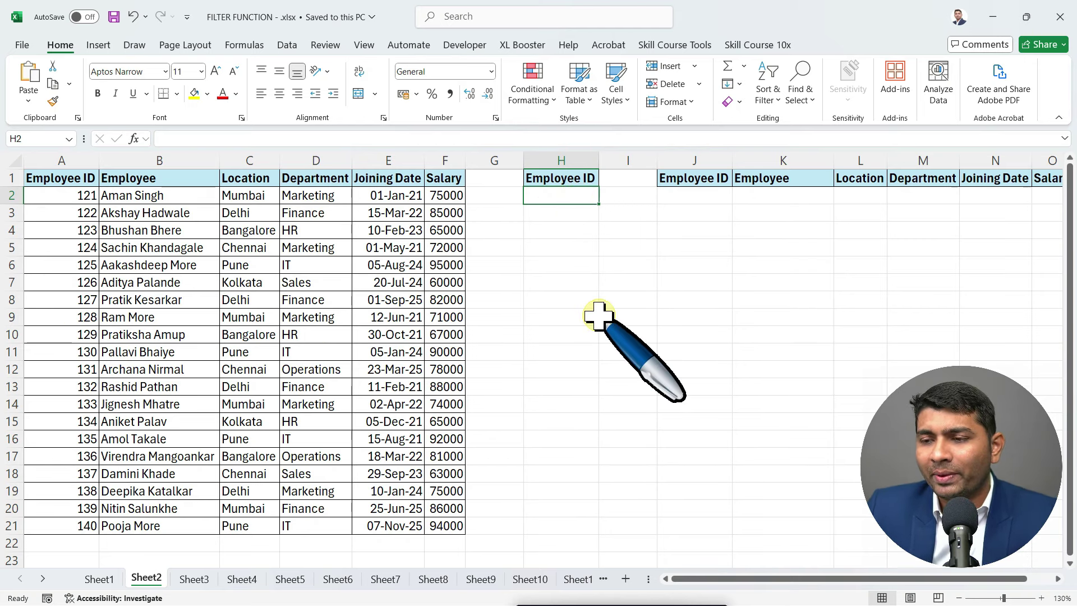
Enter Employee ID 125 in H2 and start J2's formula as =FILTER(A2:F21,.
type("1")
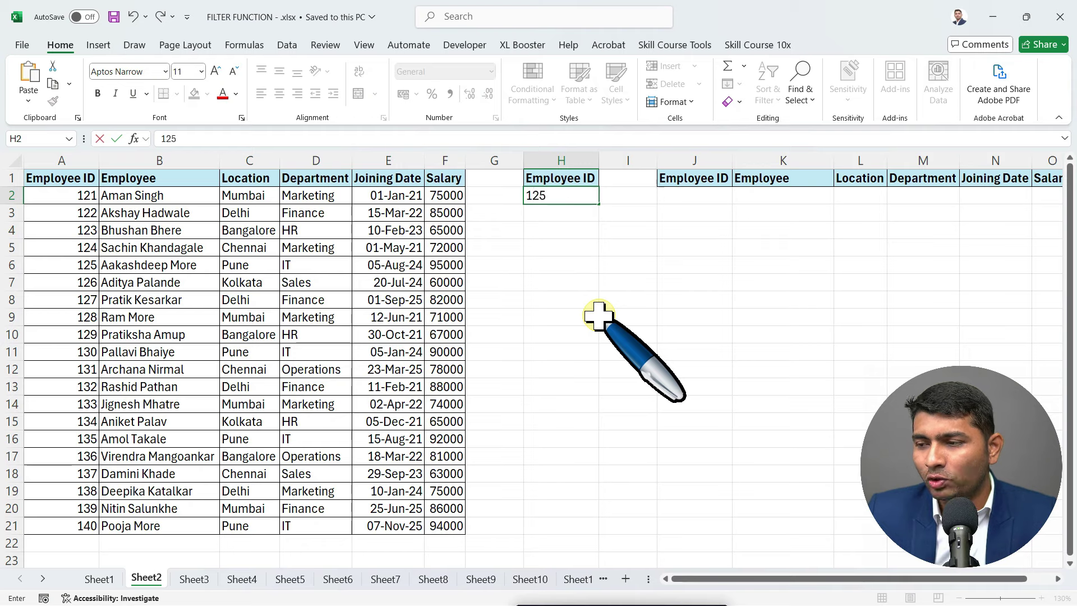
type("25")
key("Return")
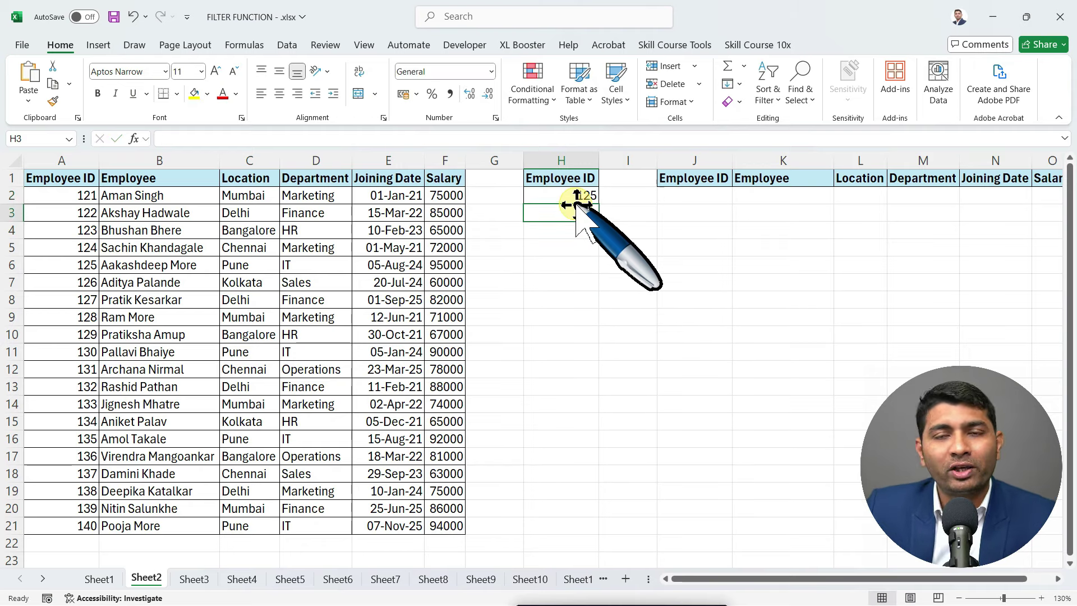
left_click(683, 196)
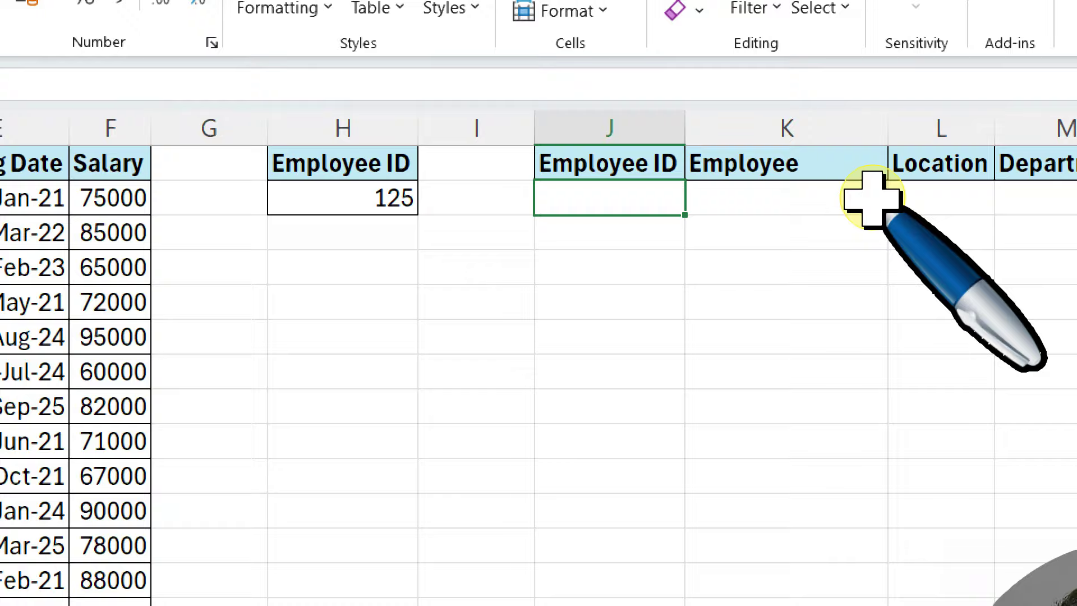
type("=")
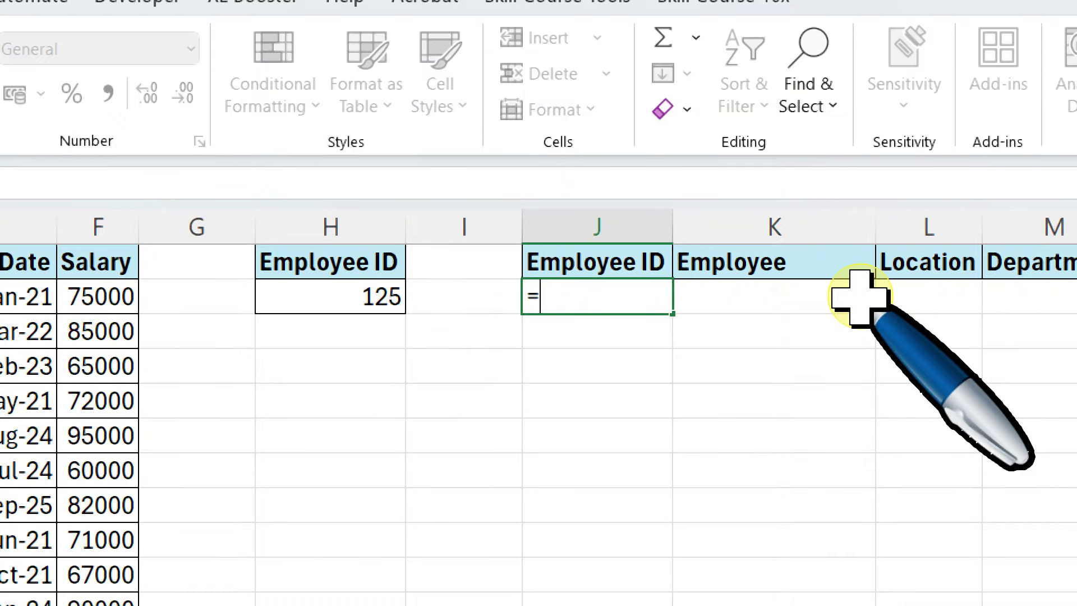
type("FIL")
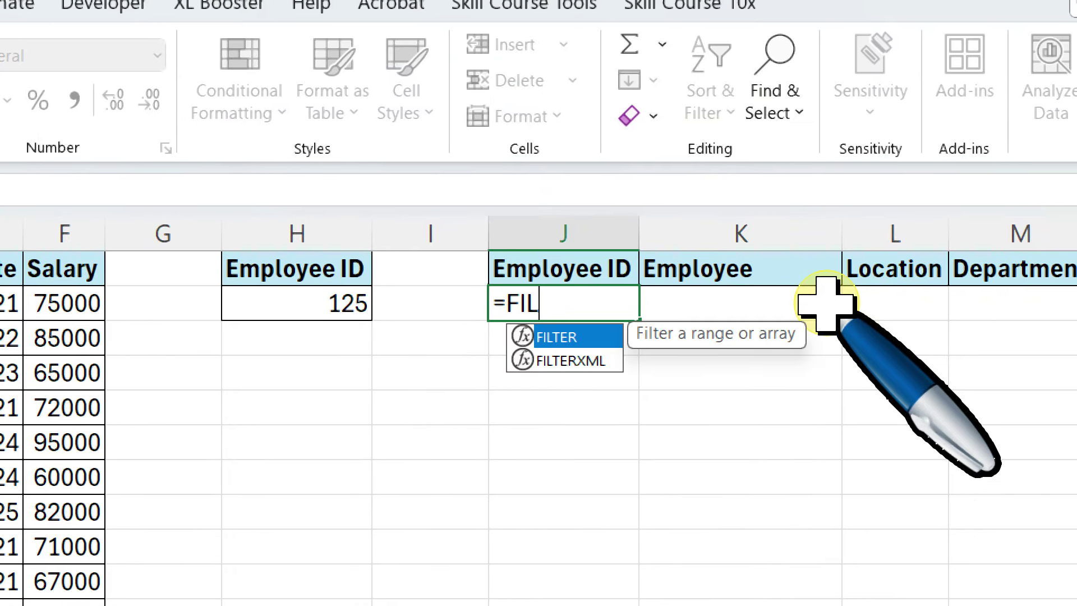
key("Tab")
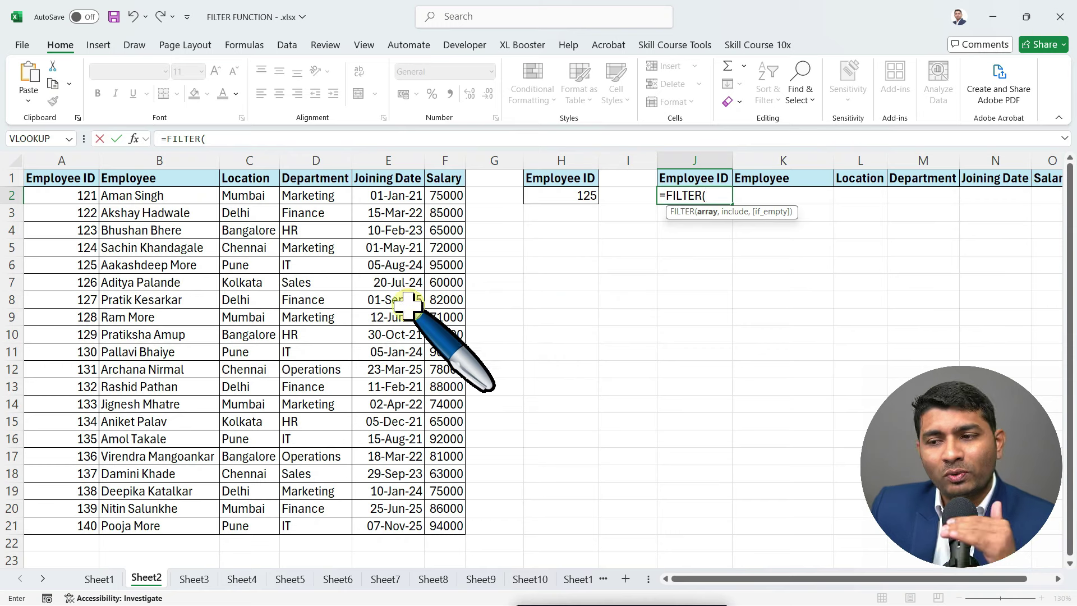
left_click(53, 195)
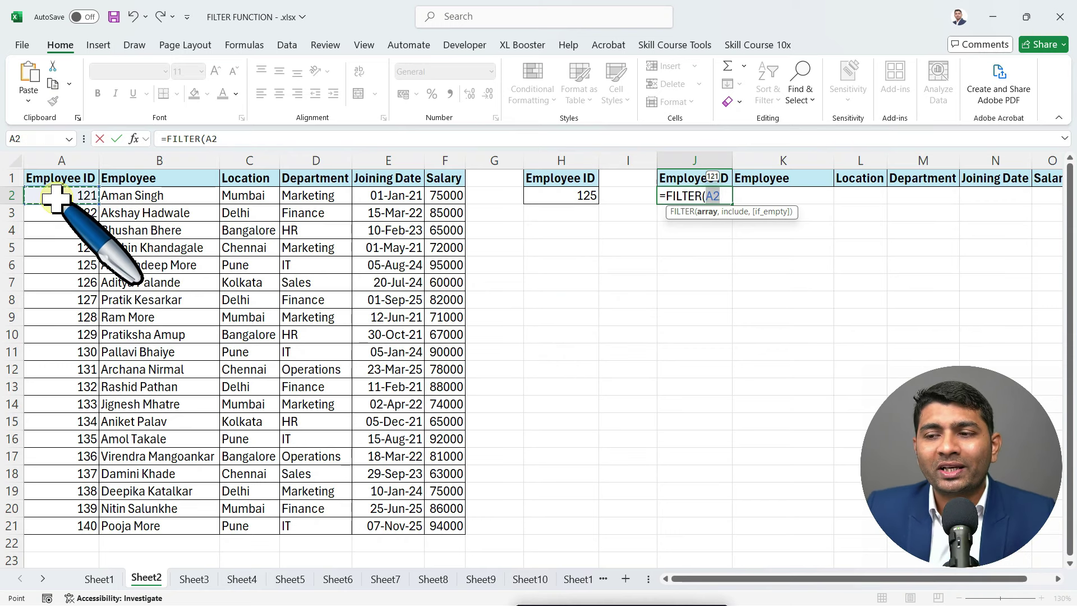
key("ctrl+shift+Down")
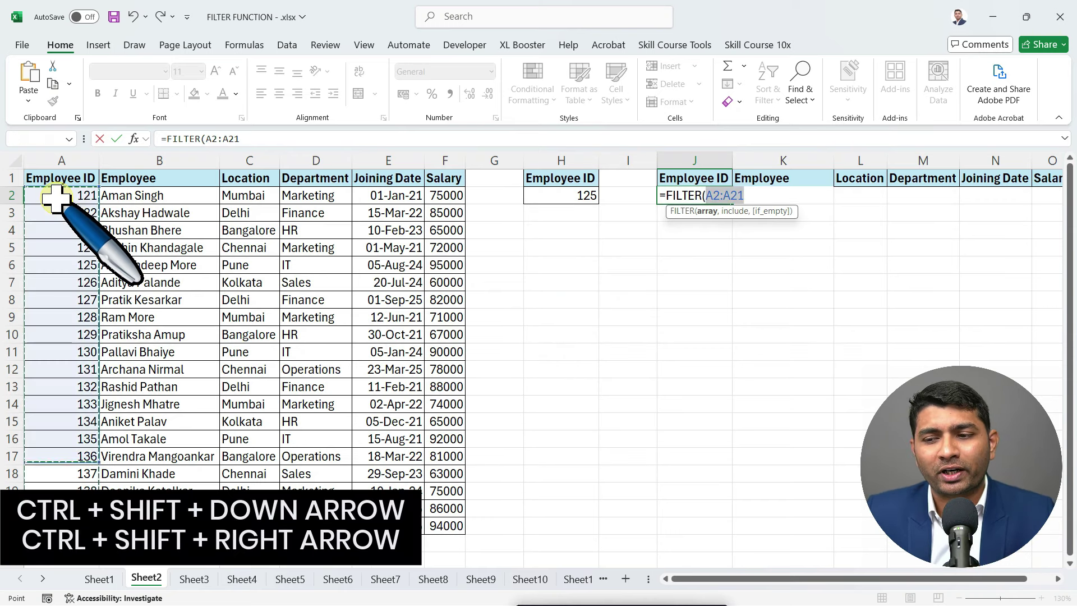
key("ctrl+shift+Right")
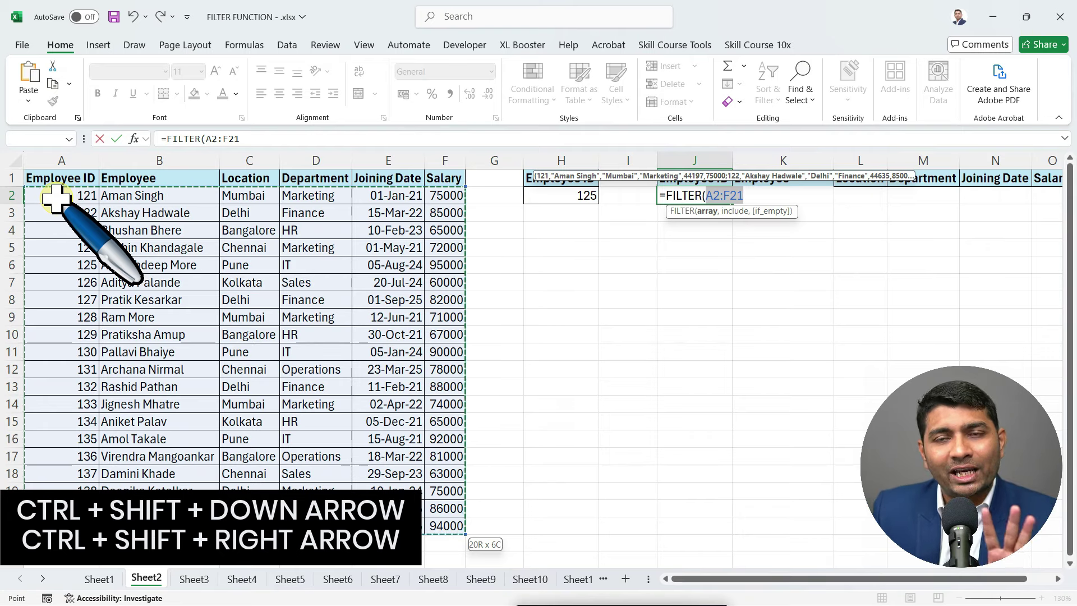
type(",")
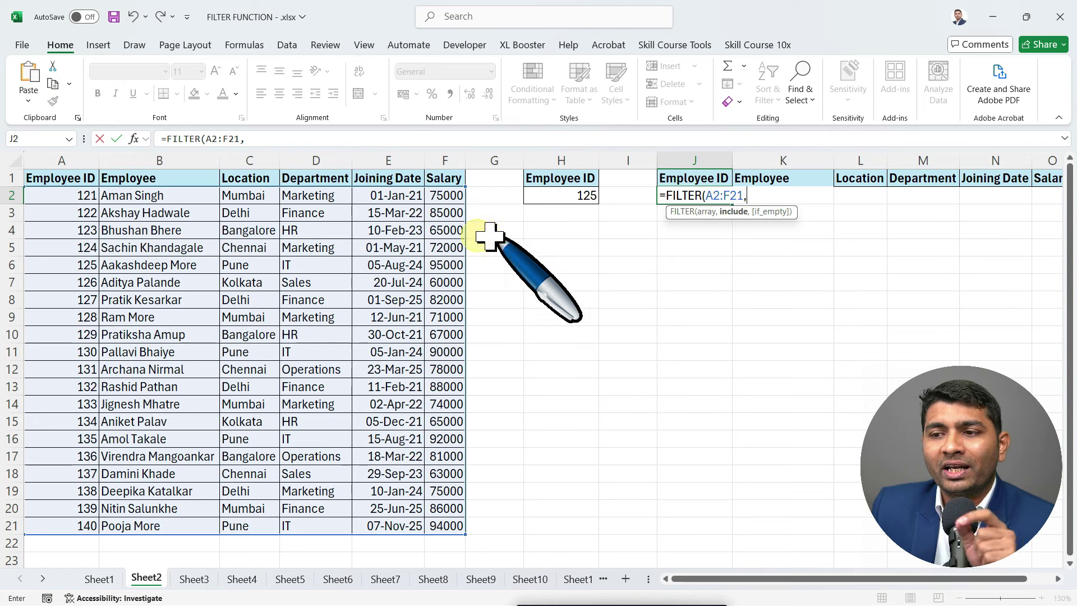
Add the condition A2:A21=H2, close the formula and commit it.
left_click(56, 196)
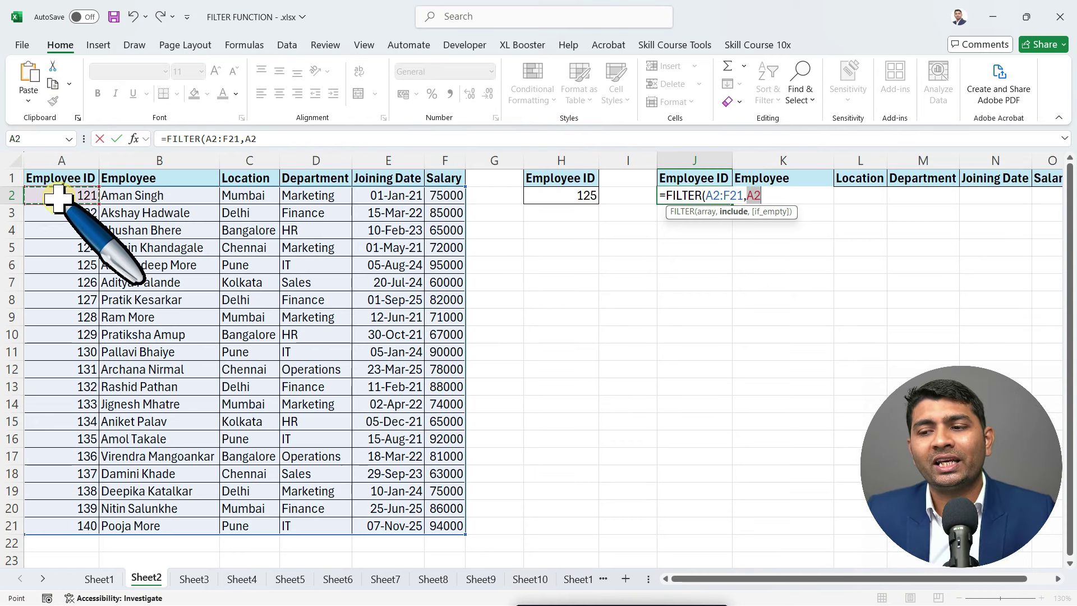
key("ctrl+shift+Down")
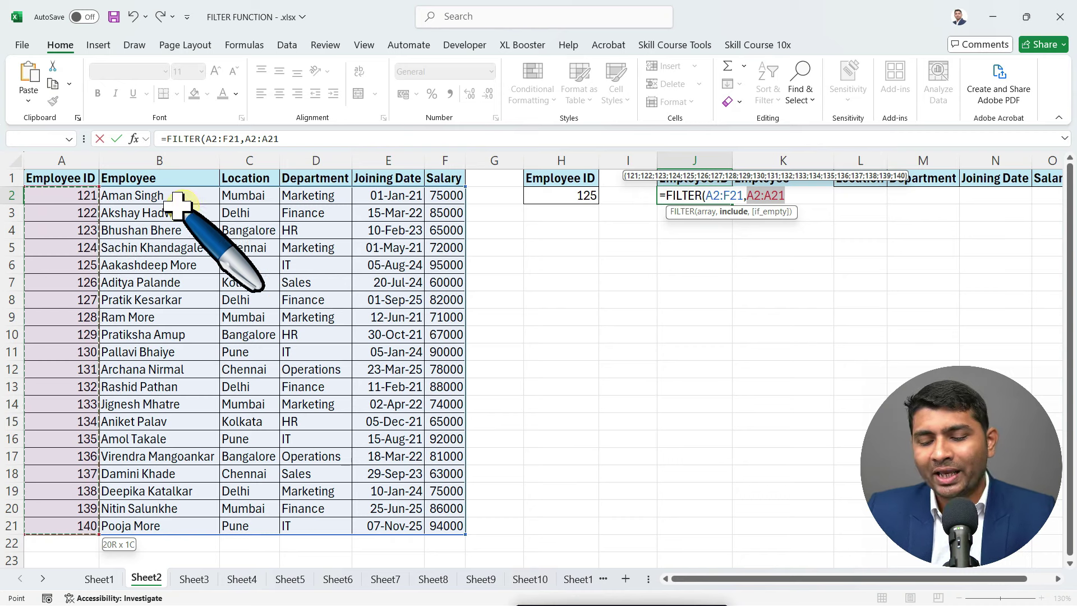
type("=")
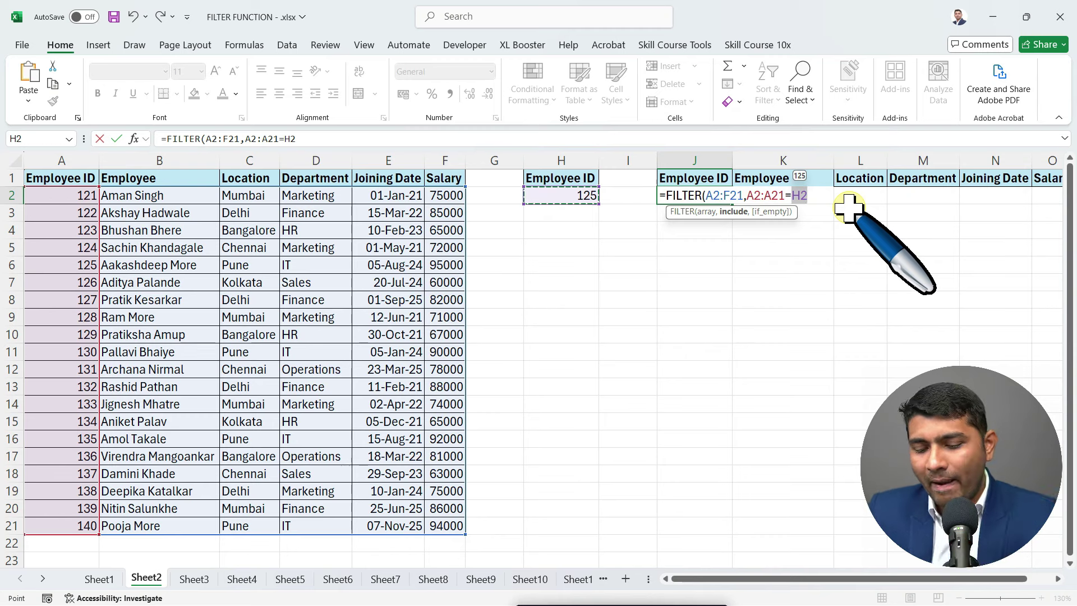
type(")")
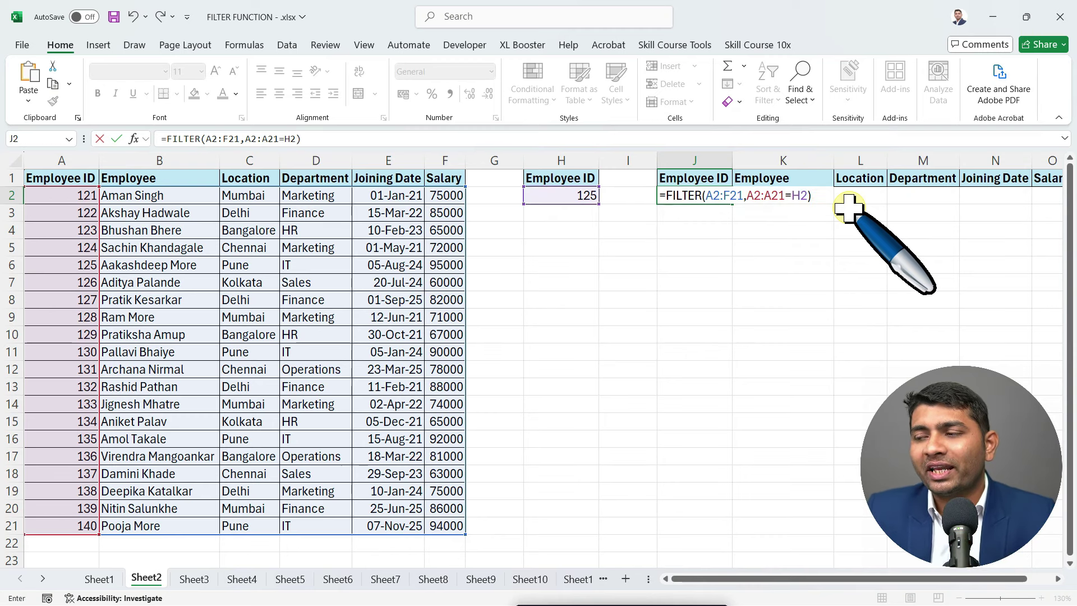
key("Return")
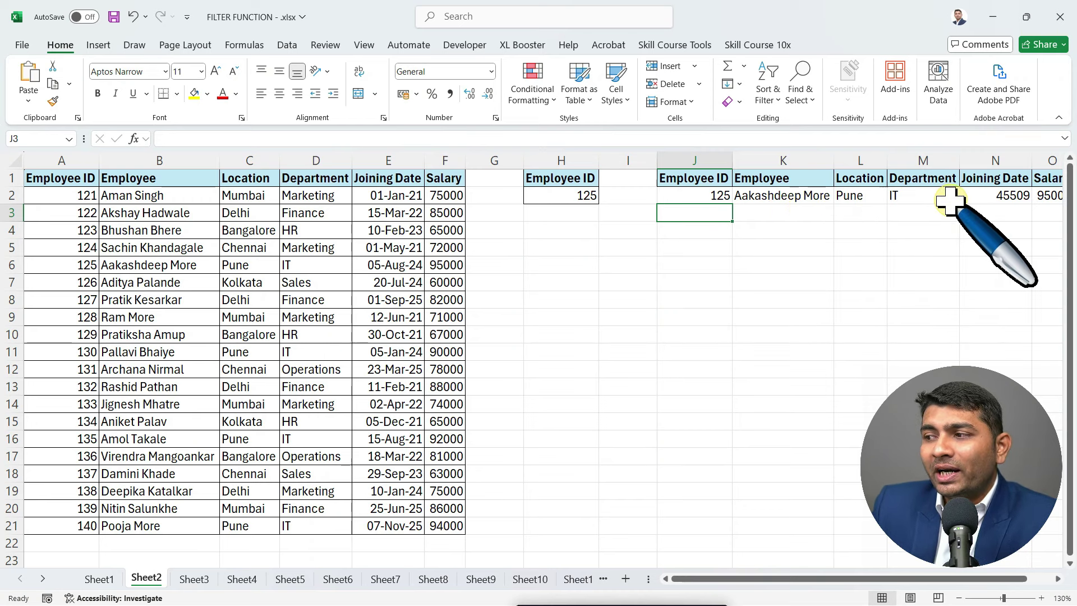
Format the Joining Date result in N2 as Short Date so it reads 05-08-2024.
left_click(994, 196)
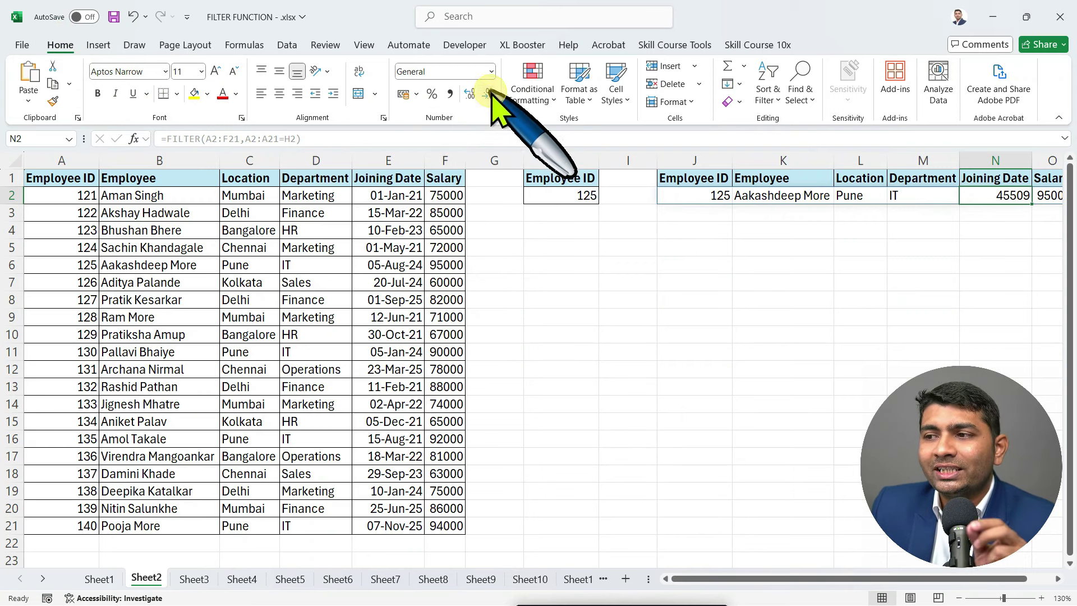
left_click(491, 71)
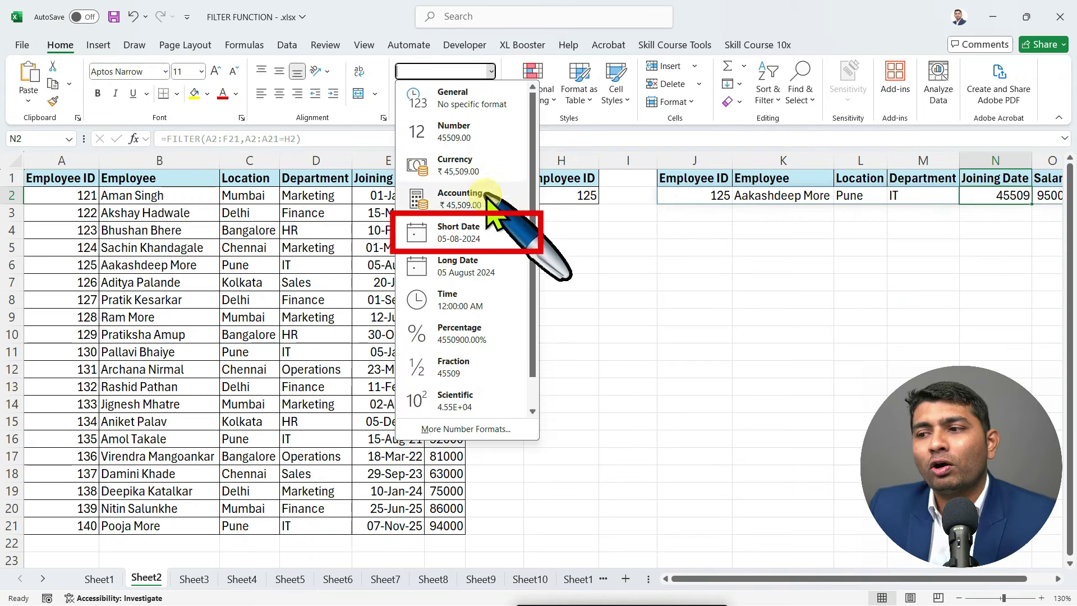
left_click(459, 231)
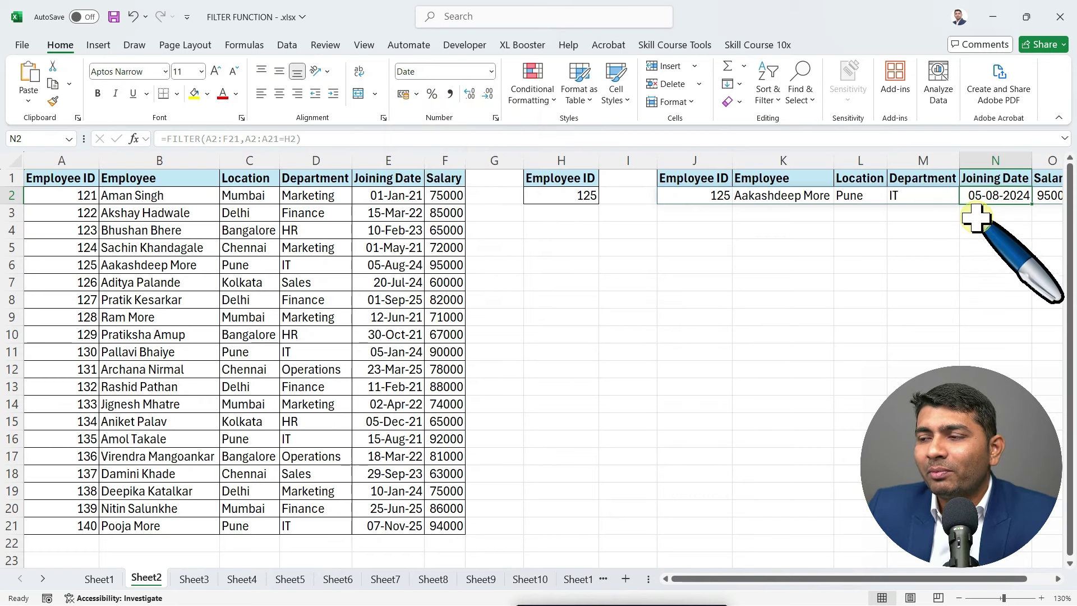
left_click(1058, 579)
left_click_drag(973, 588, 902, 589)
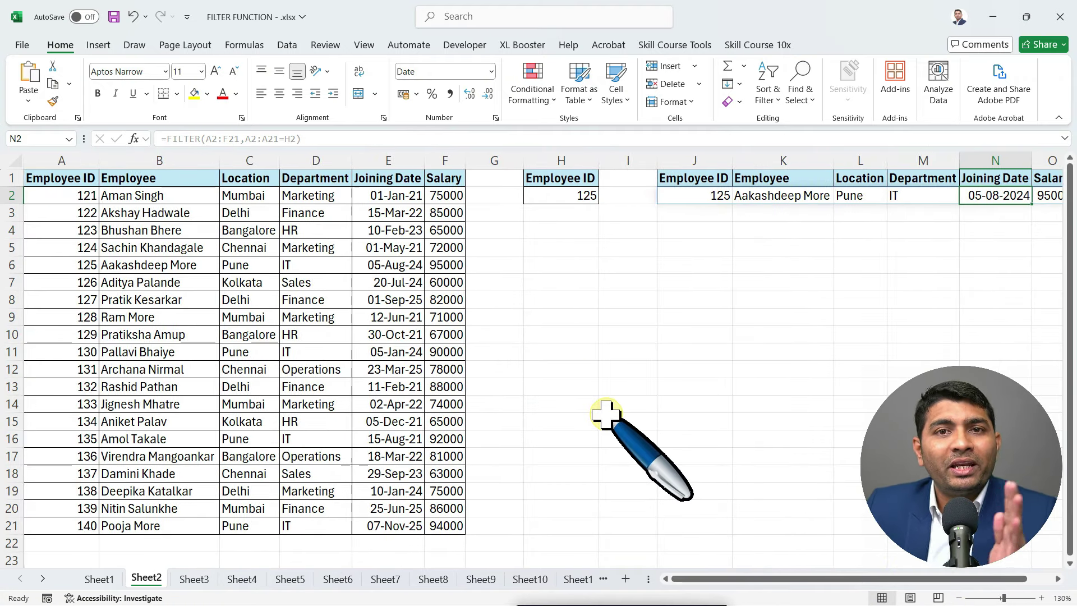
Enter employee IDs 135 and then 130 in H2 to test the lookup.
left_click(564, 197)
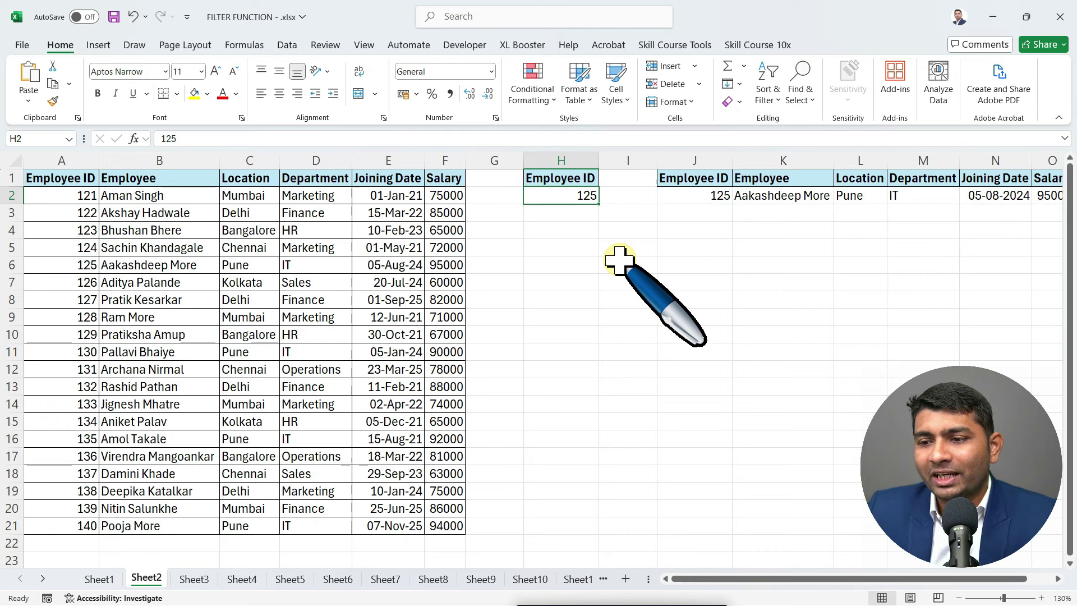
type("135")
key("Return")
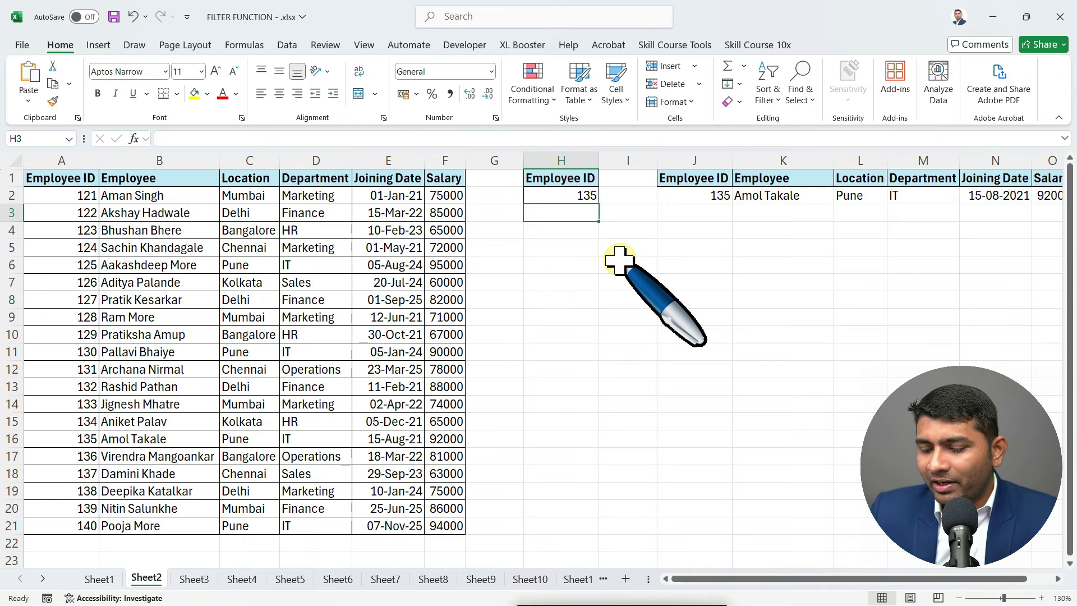
key("Up")
type("130")
key("Return")
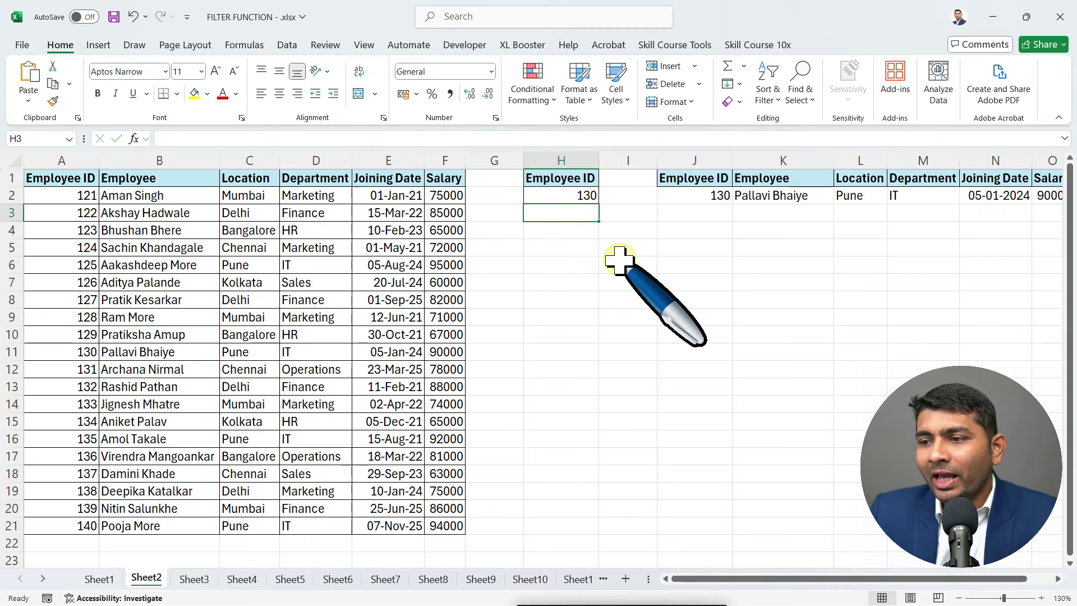
Try IDs 129, 140 and 141 in H2; 141 finds no match and returns #CALC!
key("Up")
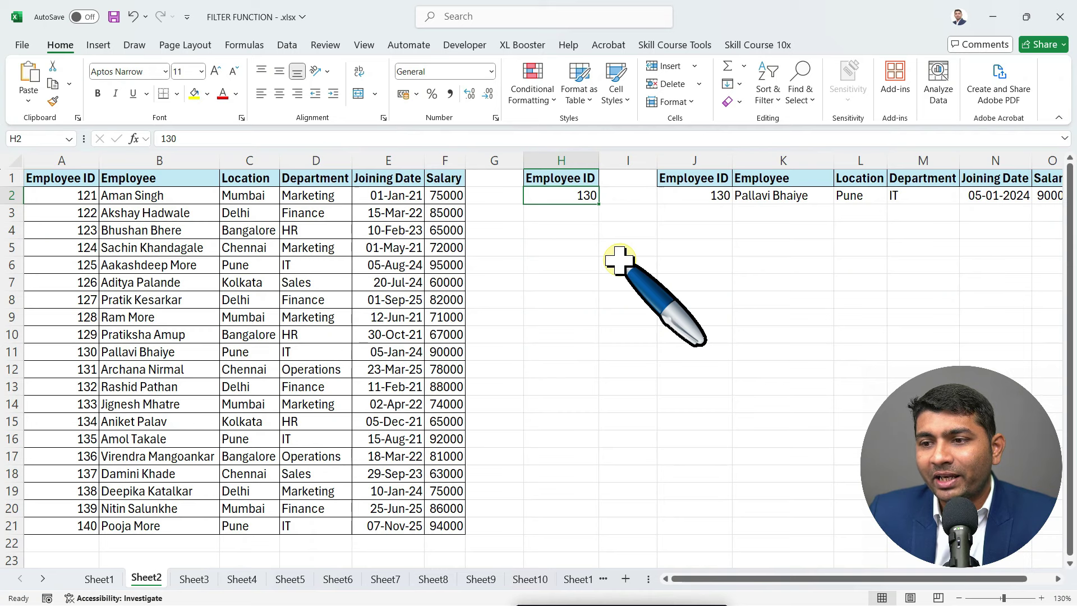
type("129")
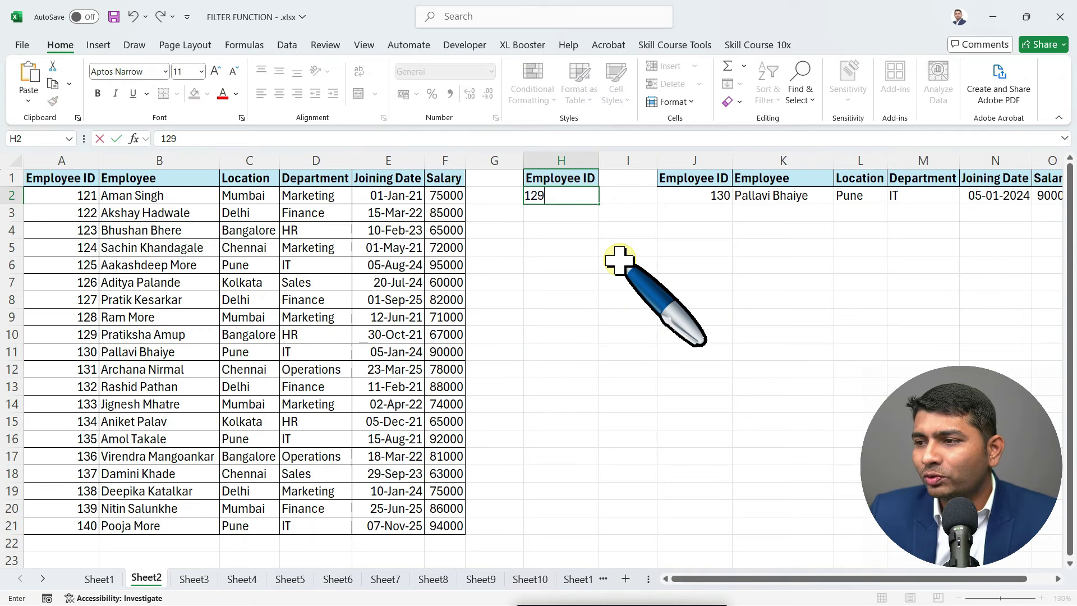
key("Return")
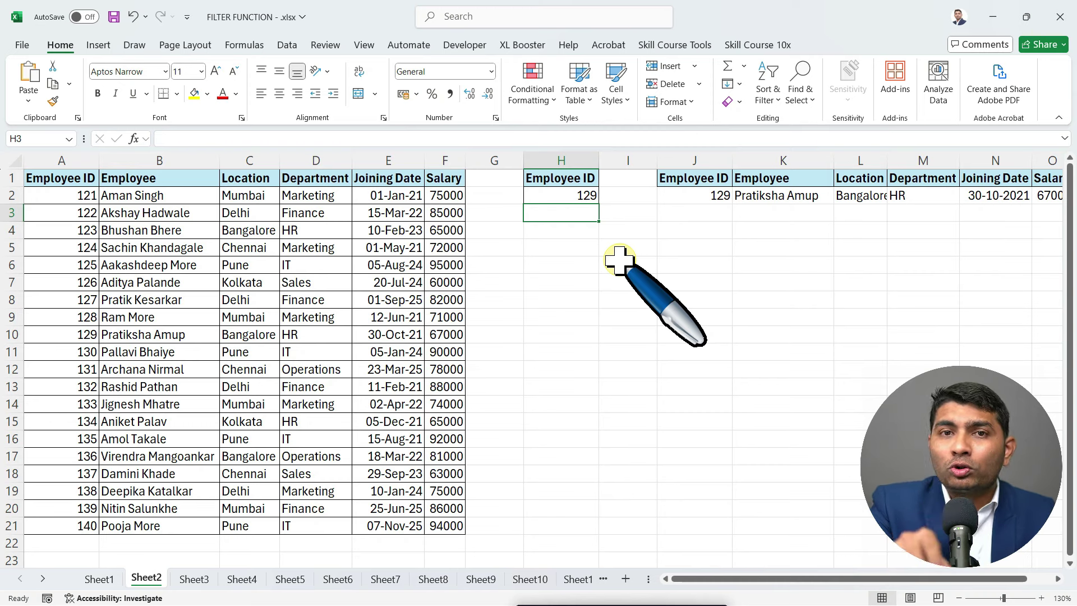
key("Up")
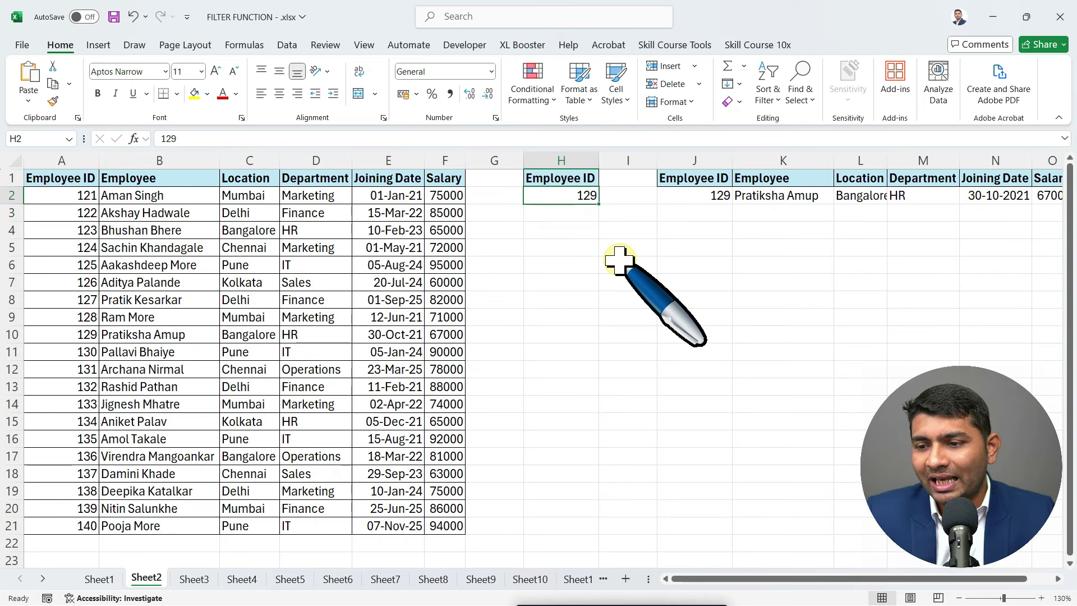
type("140")
key("Return")
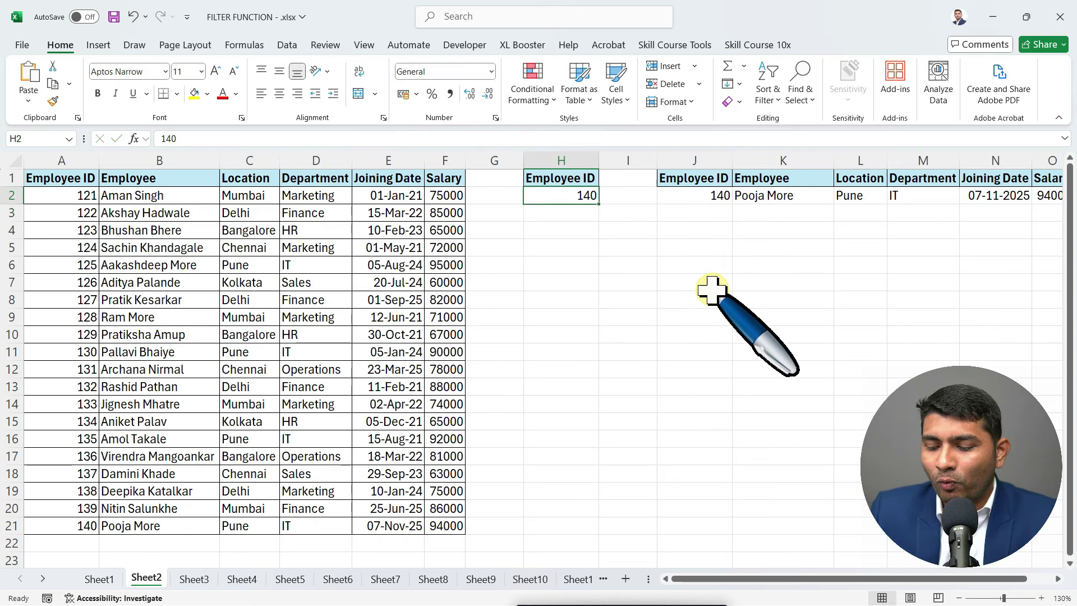
type("141")
key("Return")
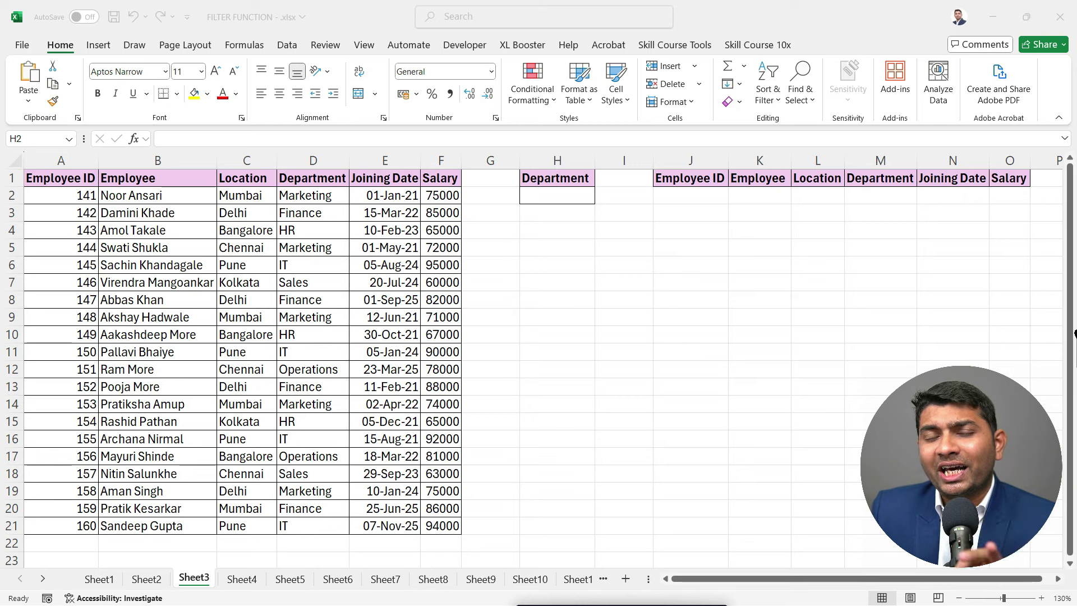
On Sheet3, mark out the J2:O11 results area and select the Department cell H2.
left_click(578, 196)
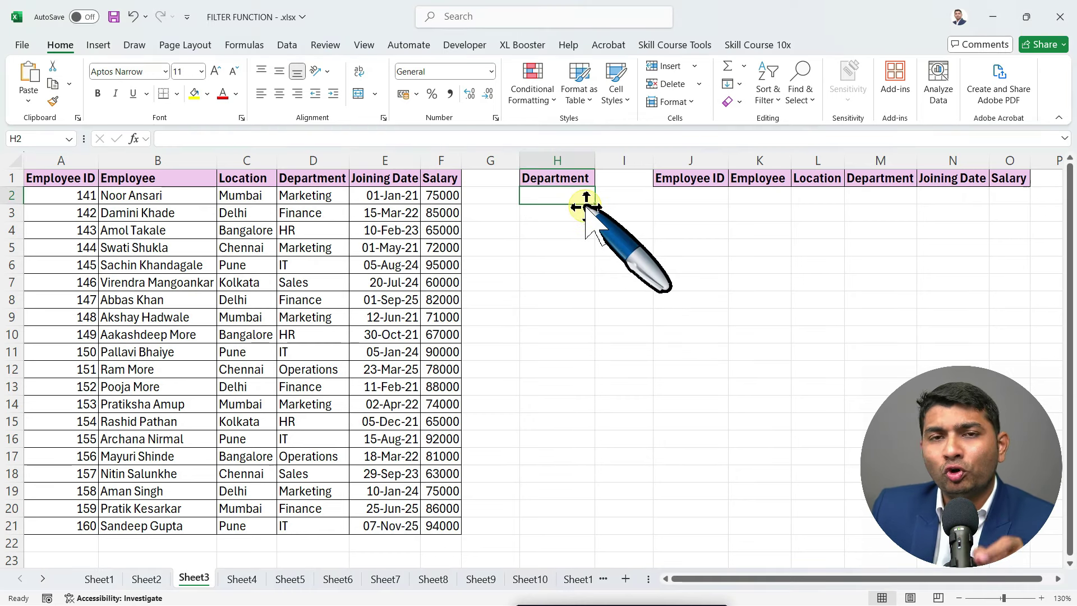
left_click_drag(692, 200, 1024, 350)
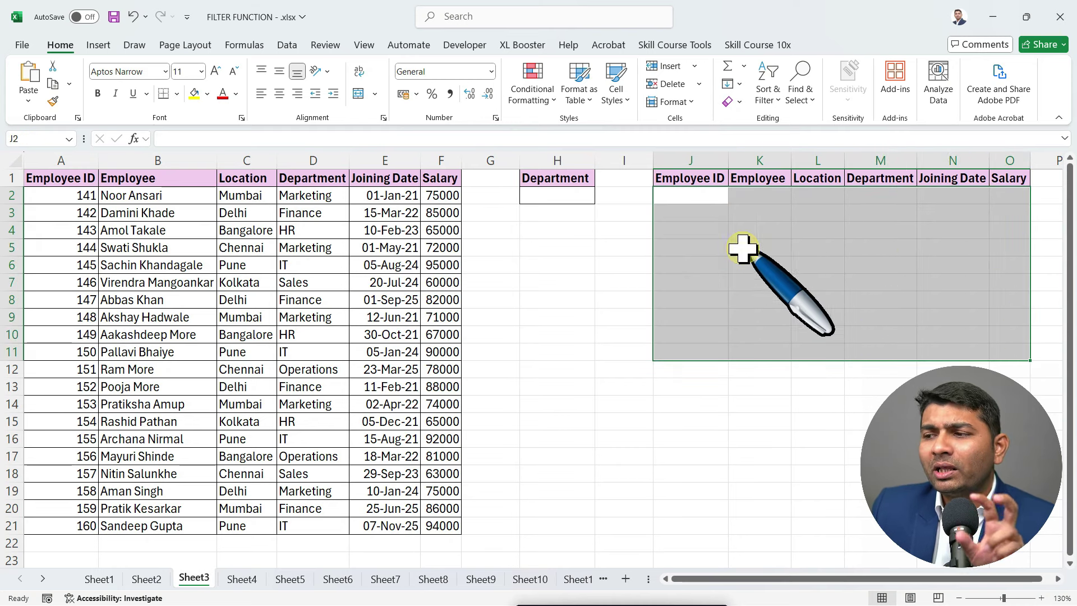
left_click(577, 197)
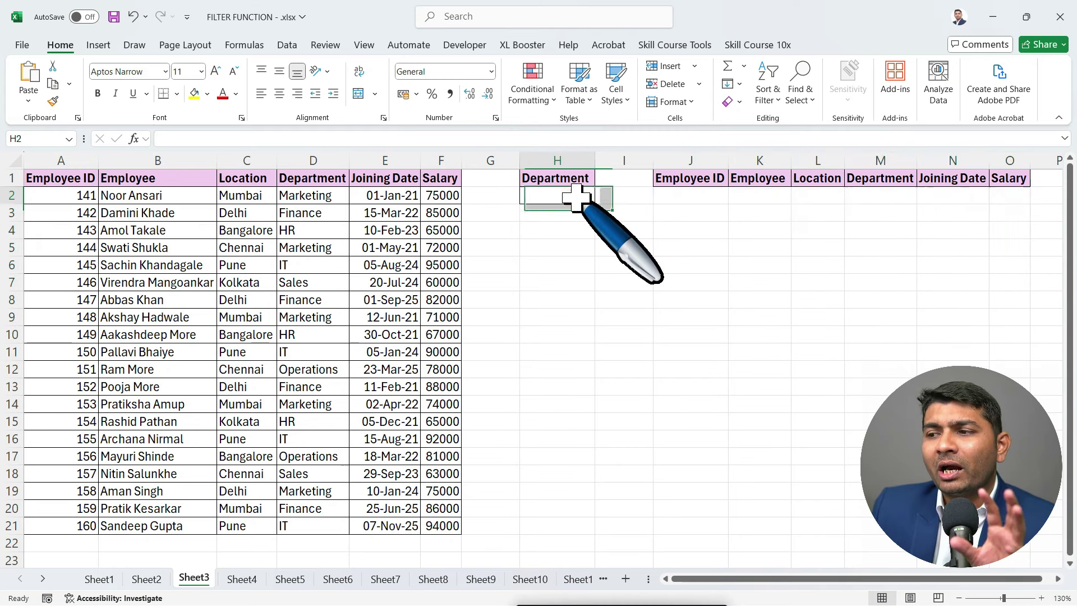
left_click_drag(679, 199, 1028, 354)
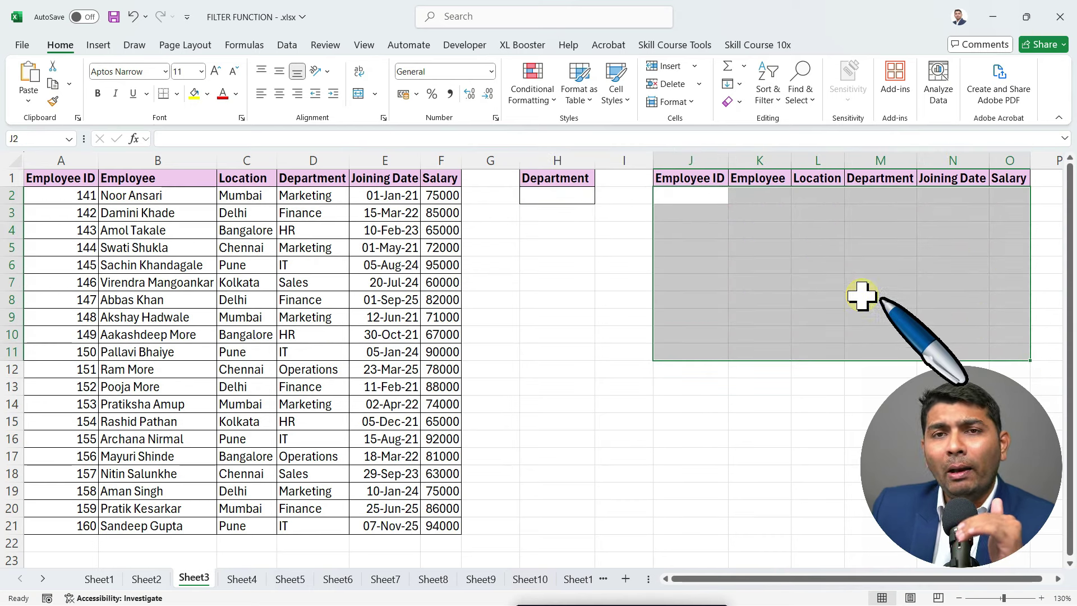
left_click(760, 280)
left_click(557, 193)
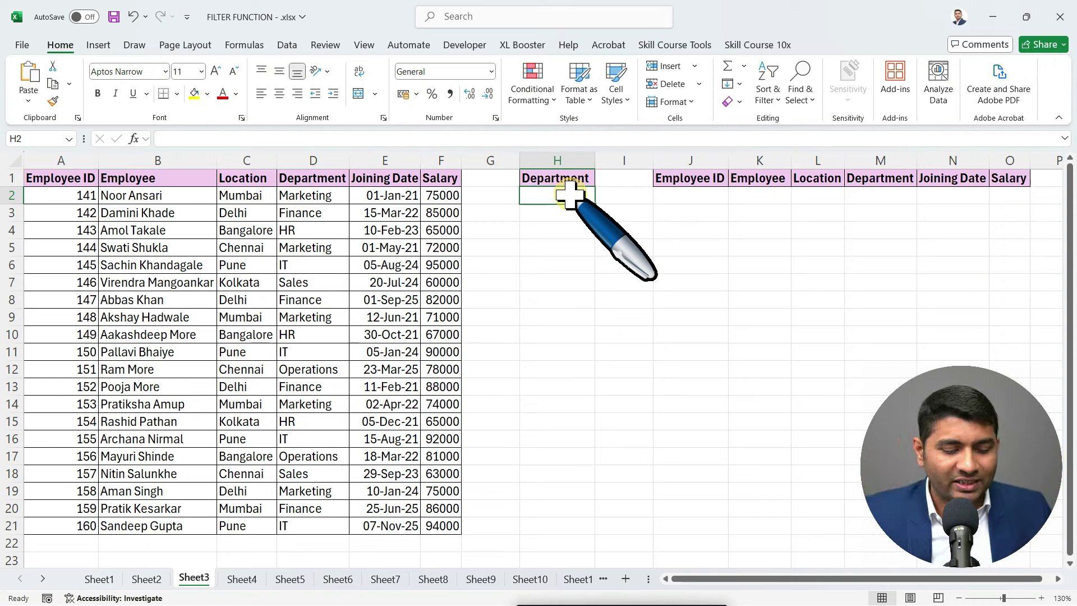
Give H2 List data validation with source =$D$2:$D$21, using Alt+D+L.
key("alt")
key("d")
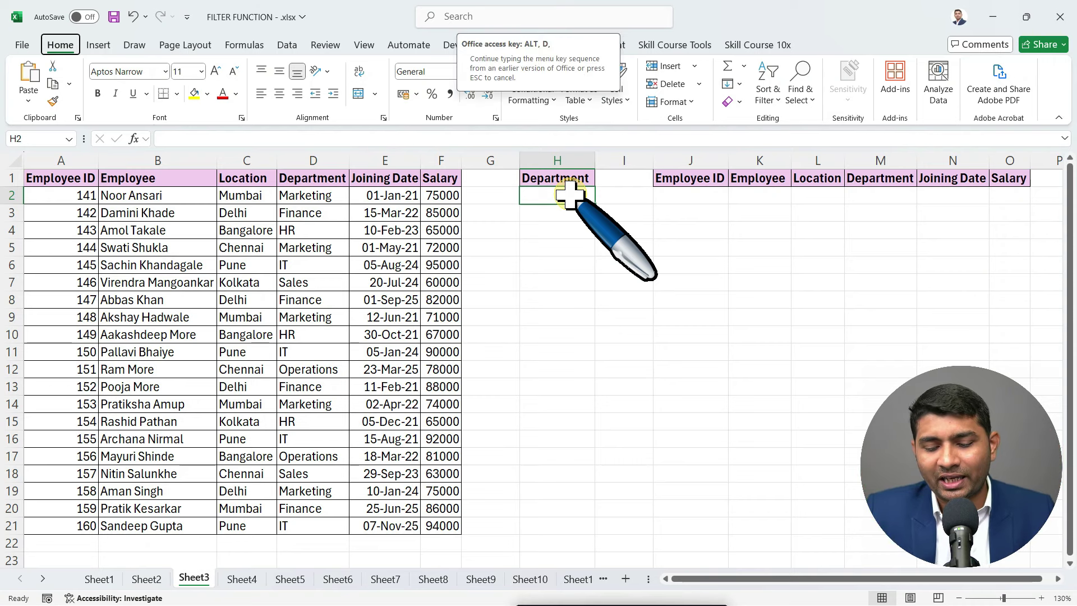
key("l")
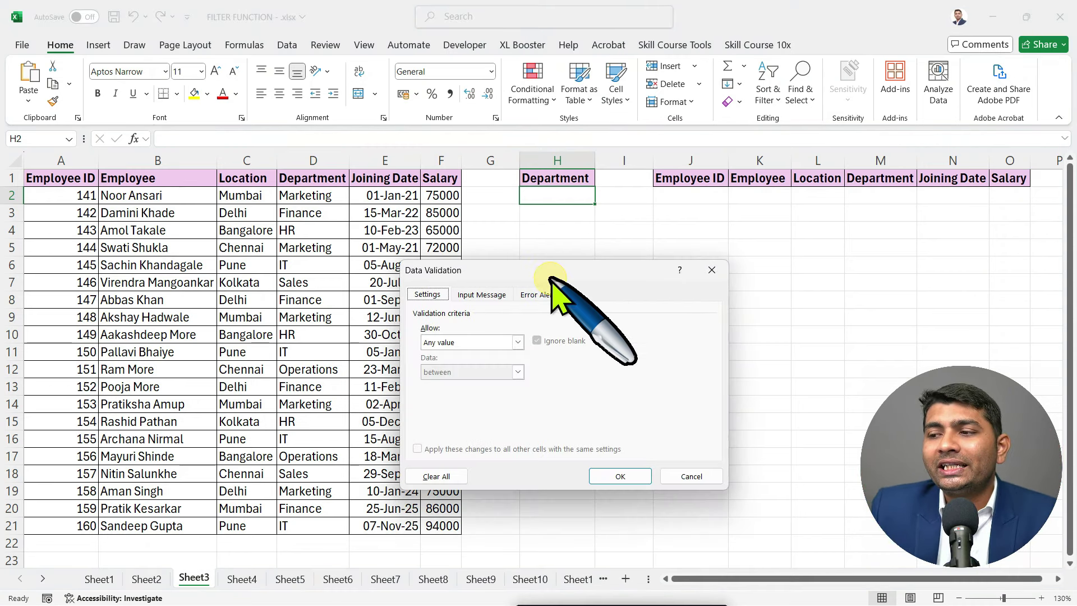
left_click_drag(550, 278, 555, 265)
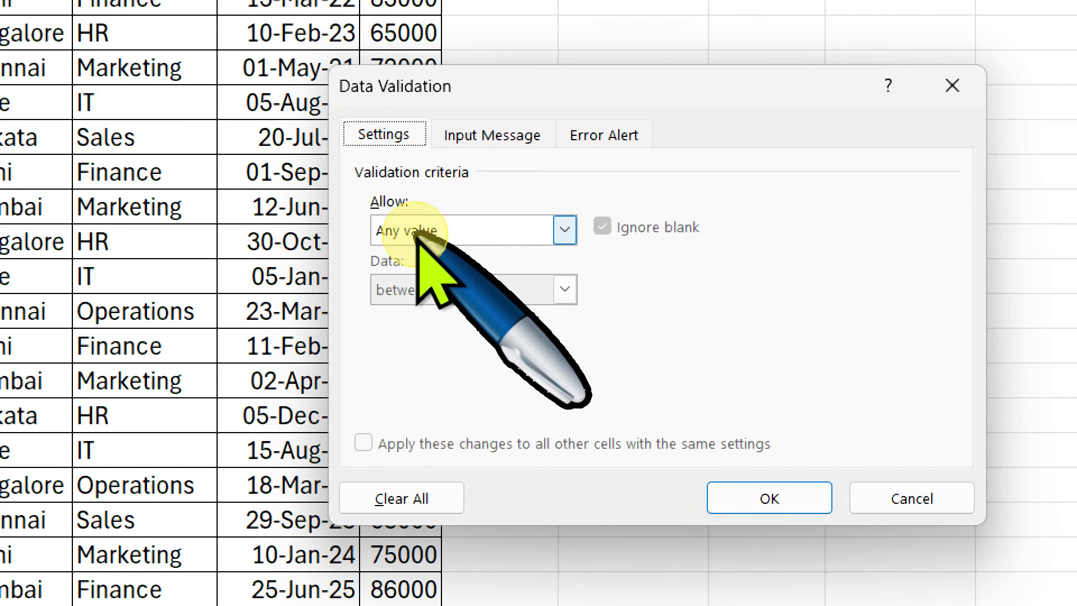
left_click(564, 230)
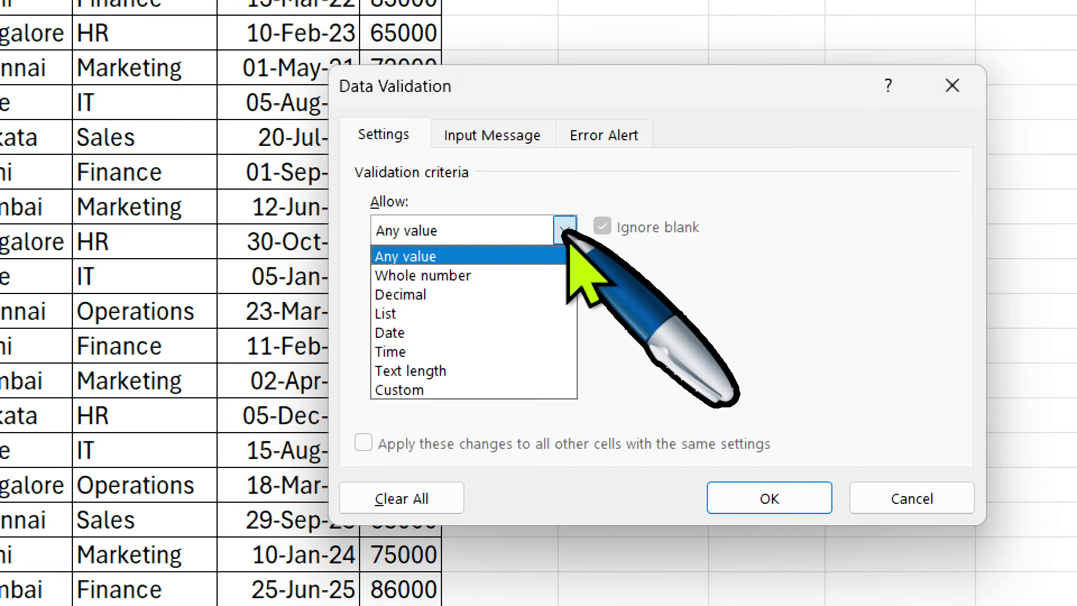
left_click(426, 313)
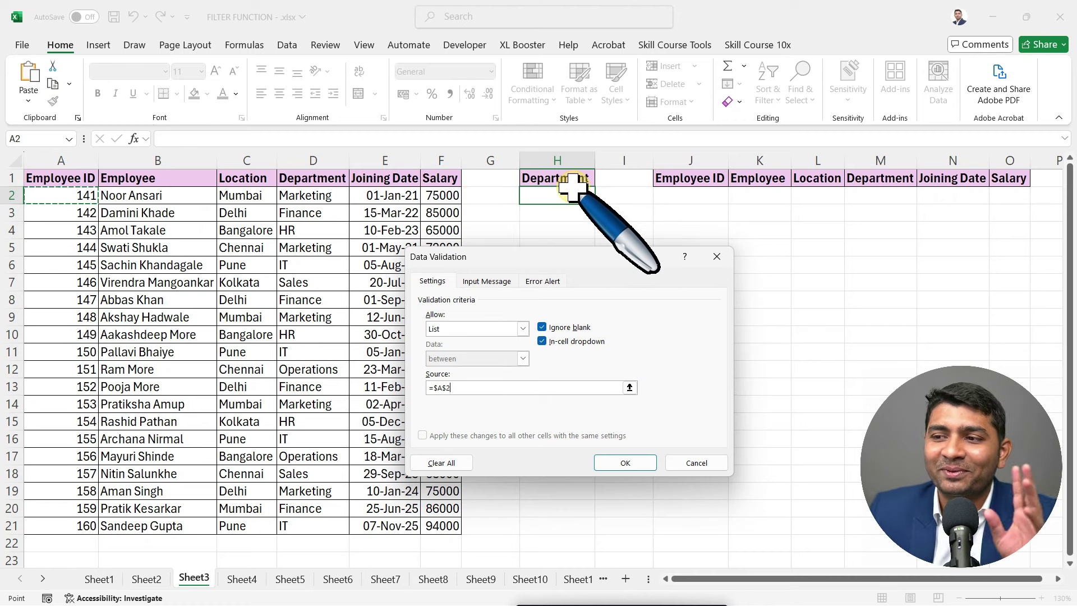
left_click(321, 195)
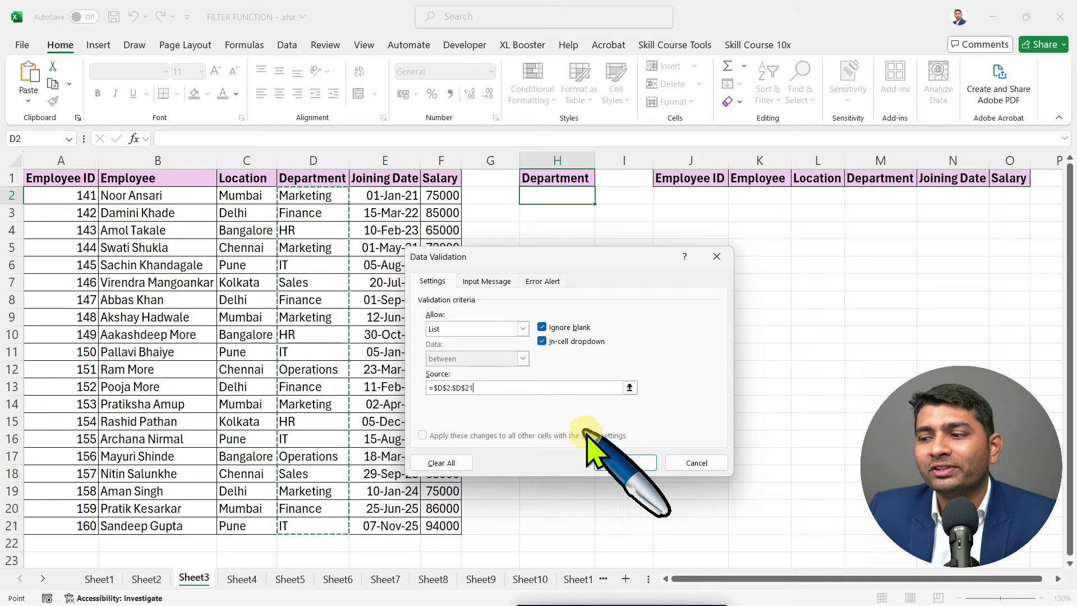
left_click(641, 464)
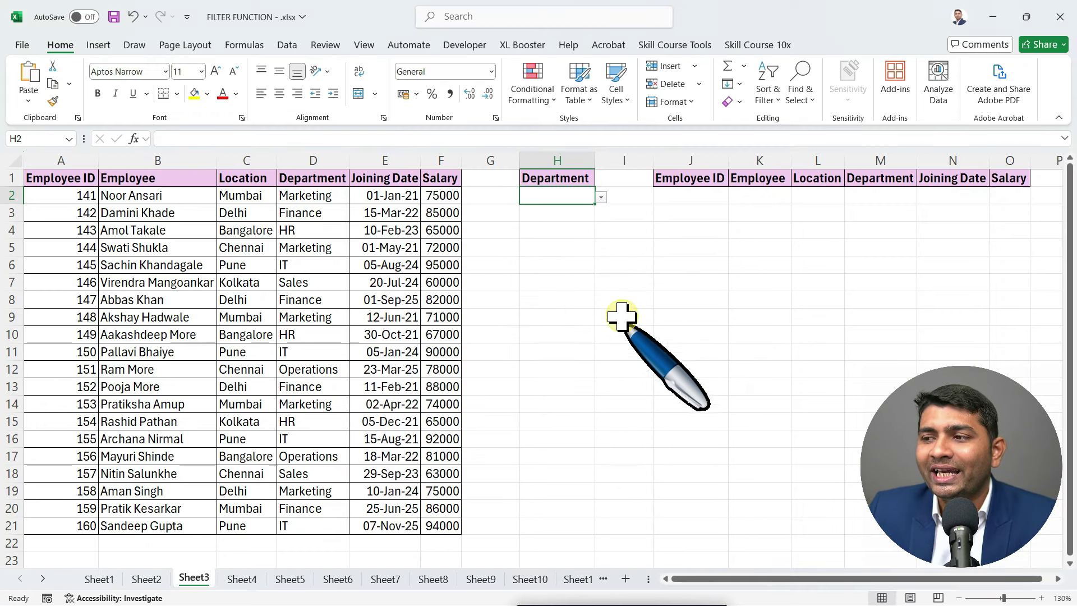
Check H2's dropdown, then enter =UNIQUE(D2:D21) in I10 to spill the six departments.
left_click(601, 198)
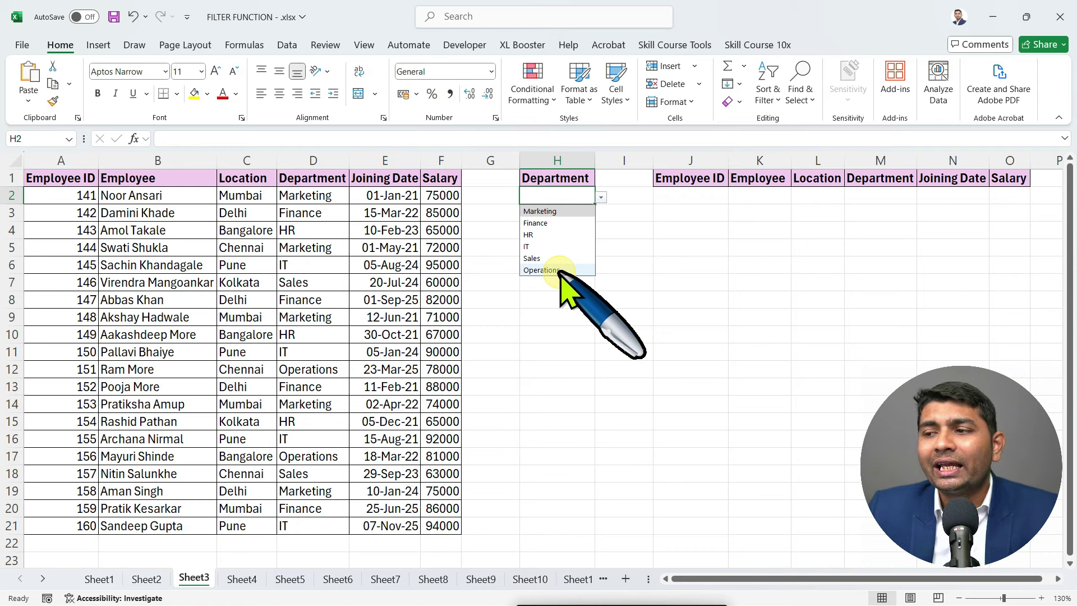
left_click(645, 335)
type("=")
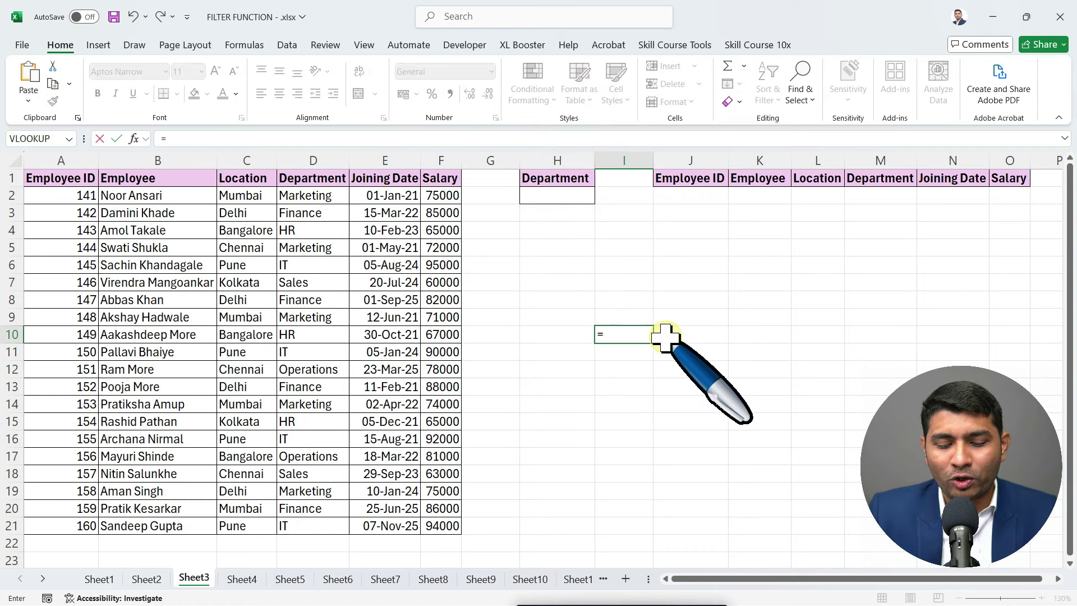
type("UNI")
key("Down")
key("Down")
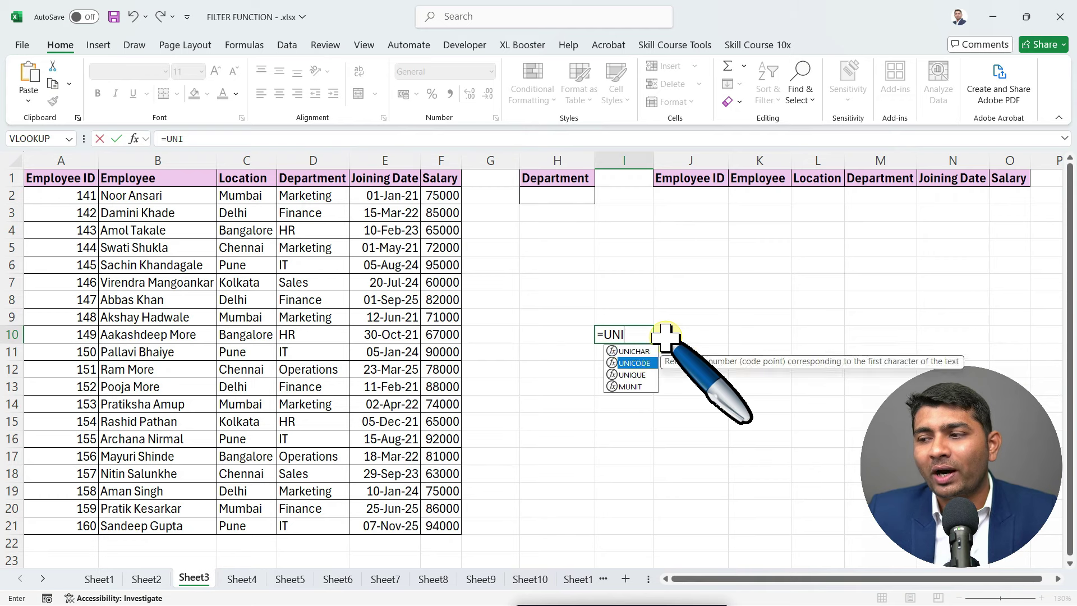
key("Tab")
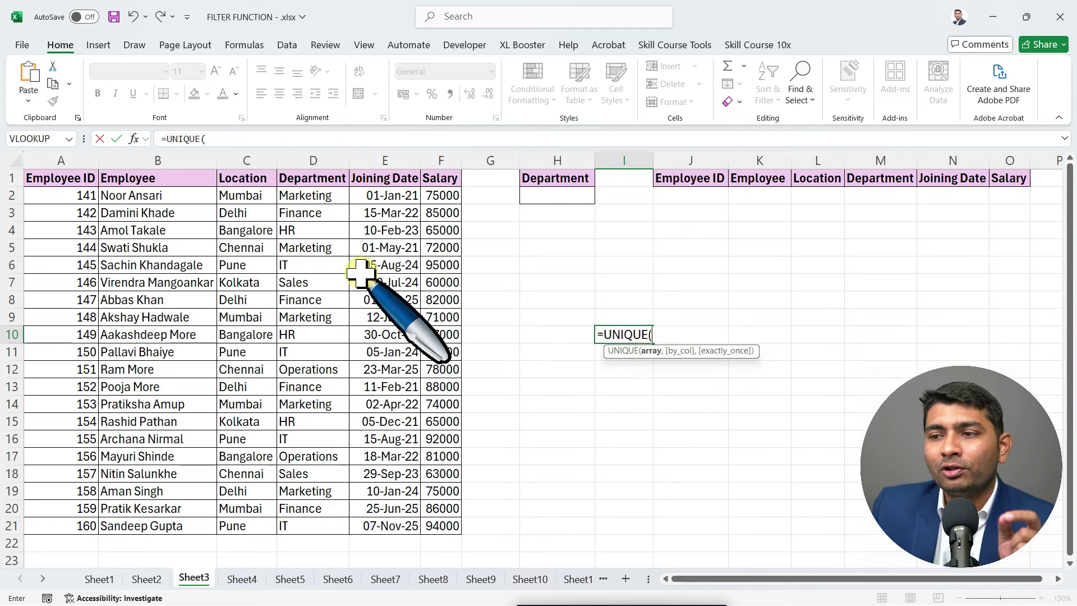
left_click_drag(330, 195, 306, 525)
type(")")
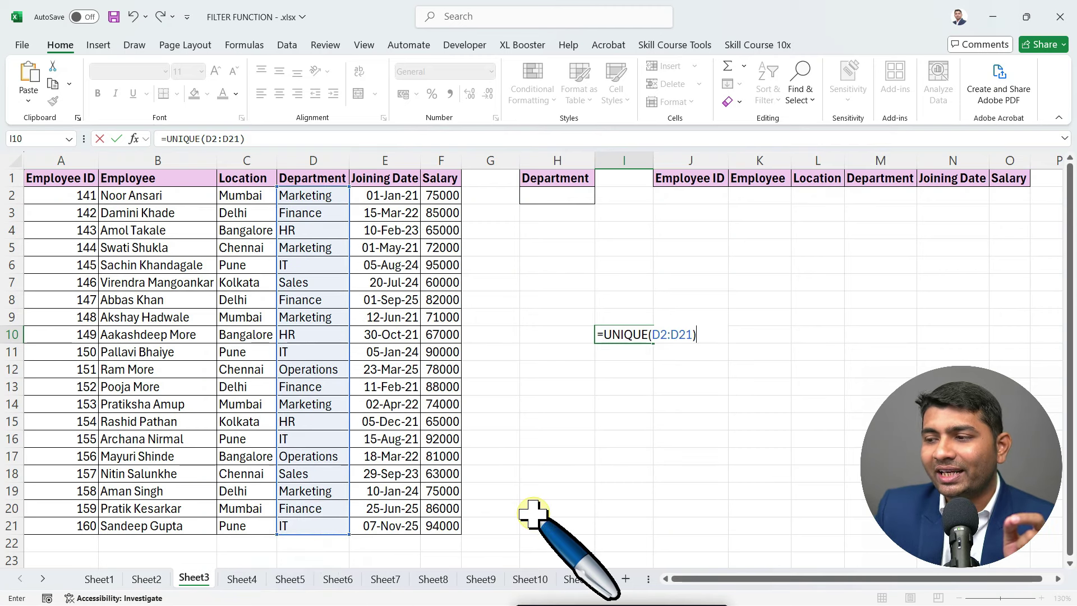
key("Return")
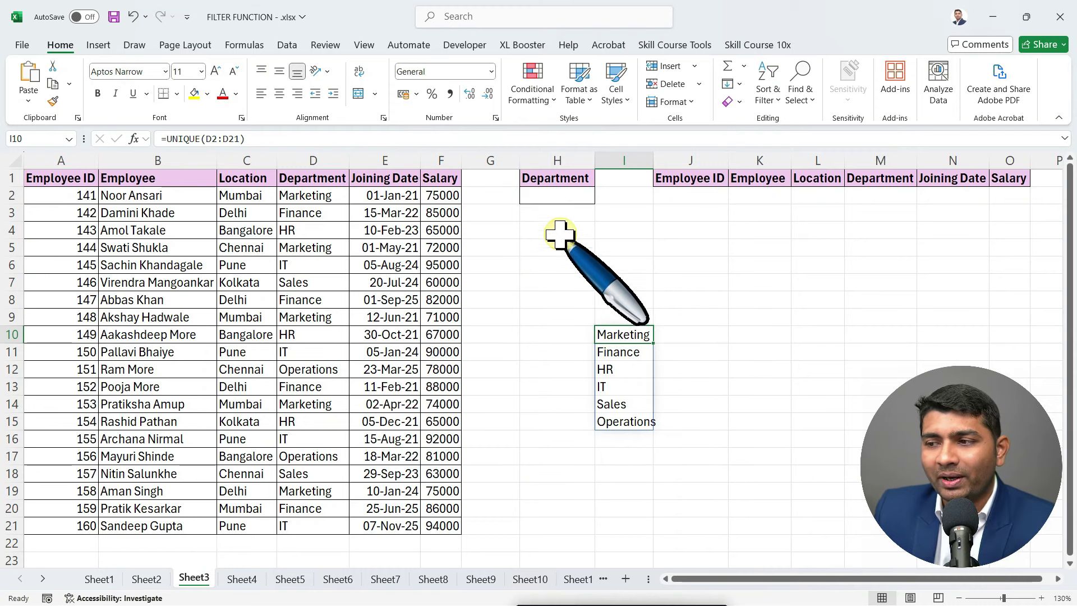
left_click(557, 194)
Add a trial List dropdown to H8 sourced from I10:I15 and check its choices.
left_click(548, 295)
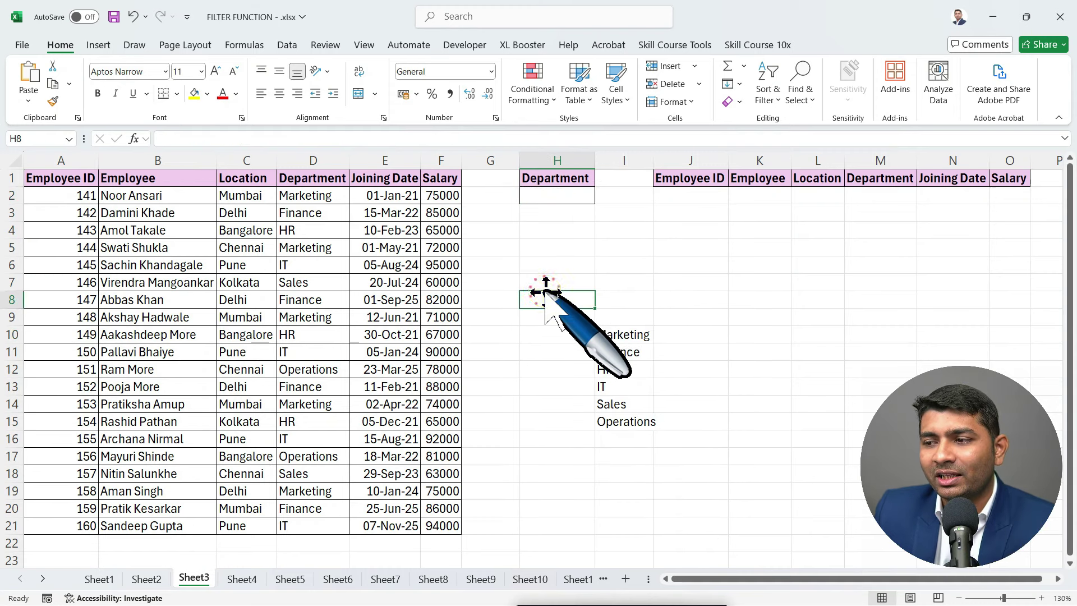
key("alt+d")
key("l")
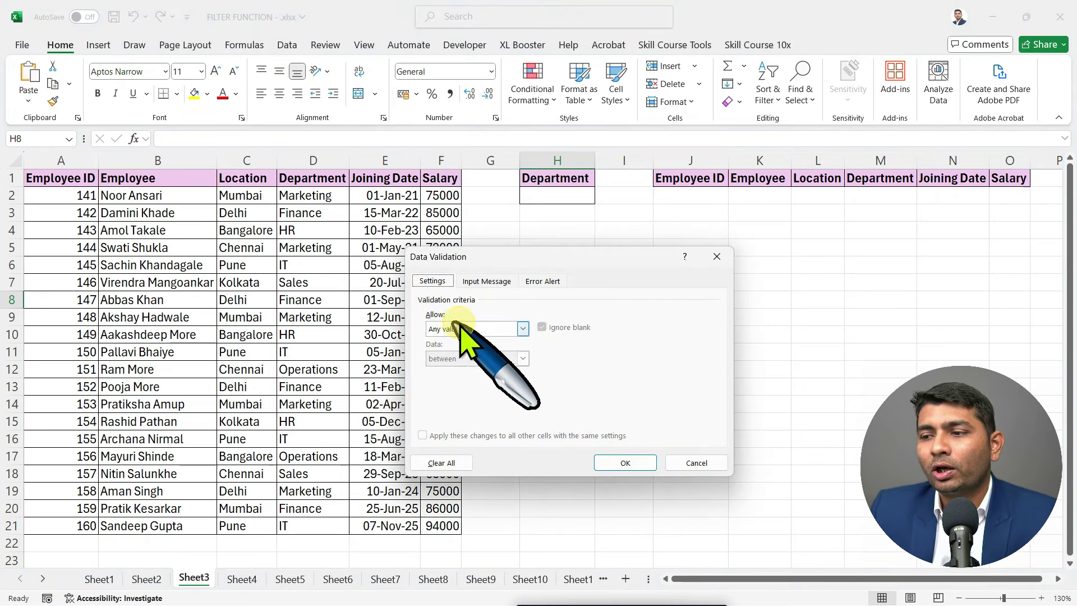
left_click_drag(533, 257, 227, 218)
left_click(179, 290)
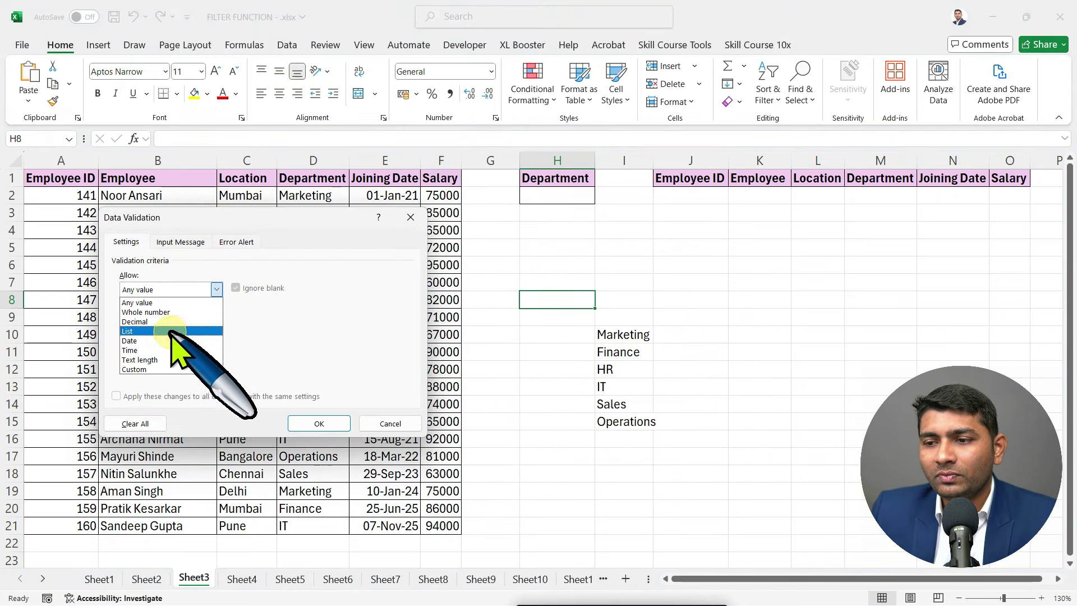
left_click(129, 331)
left_click(185, 347)
left_click_drag(616, 334, 611, 421)
left_click(307, 422)
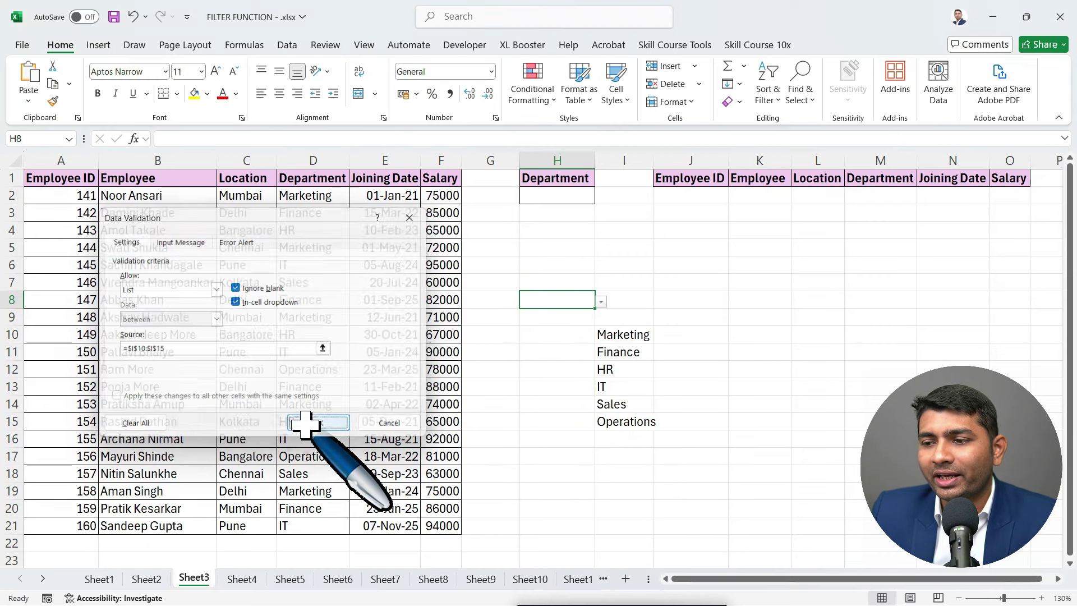
left_click(601, 302)
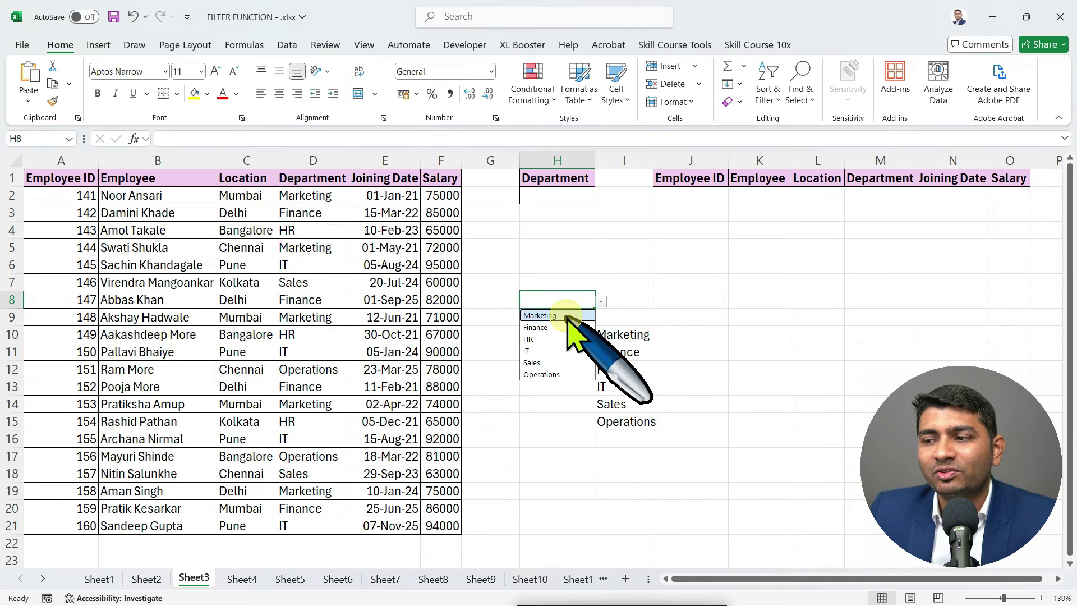
left_click(628, 300)
Delete cells H6:J16 with Shift cells up, leaving only the H2 selector.
left_click_drag(524, 271, 677, 447)
key("ctrl+minus")
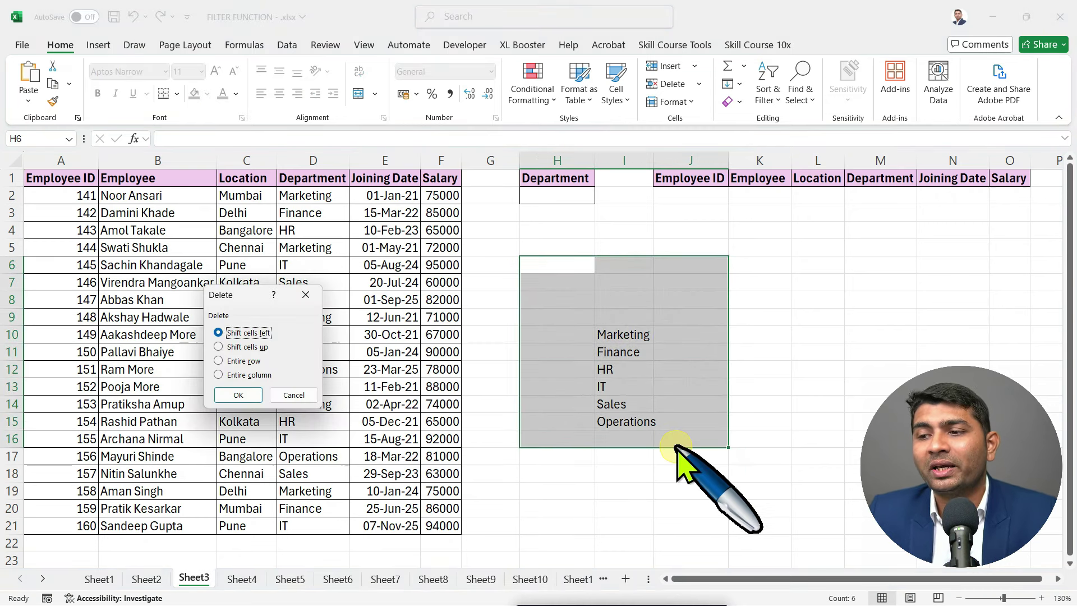
key("Return")
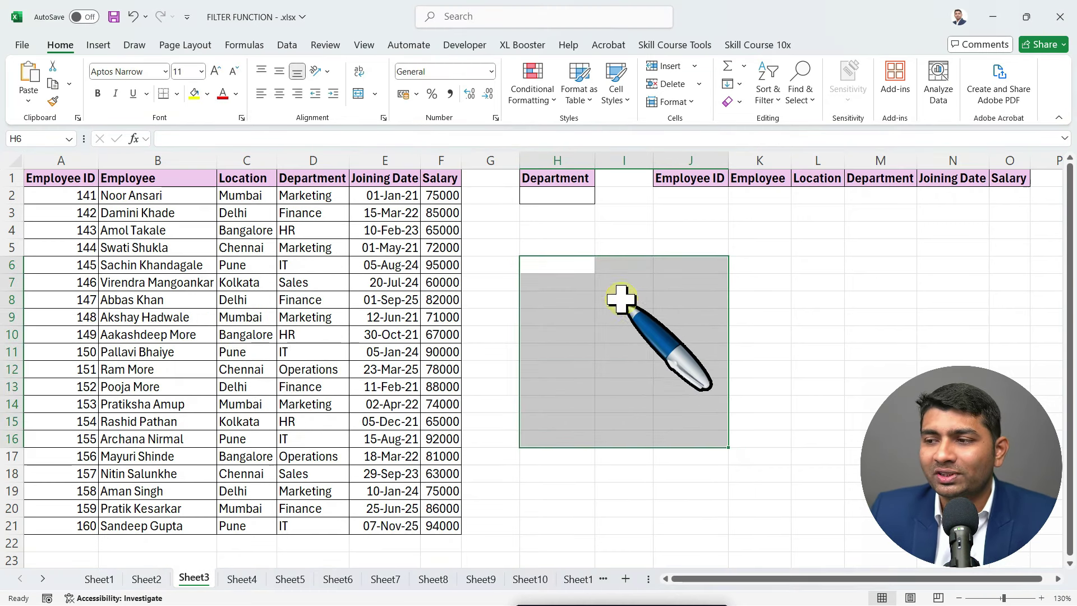
left_click(571, 194)
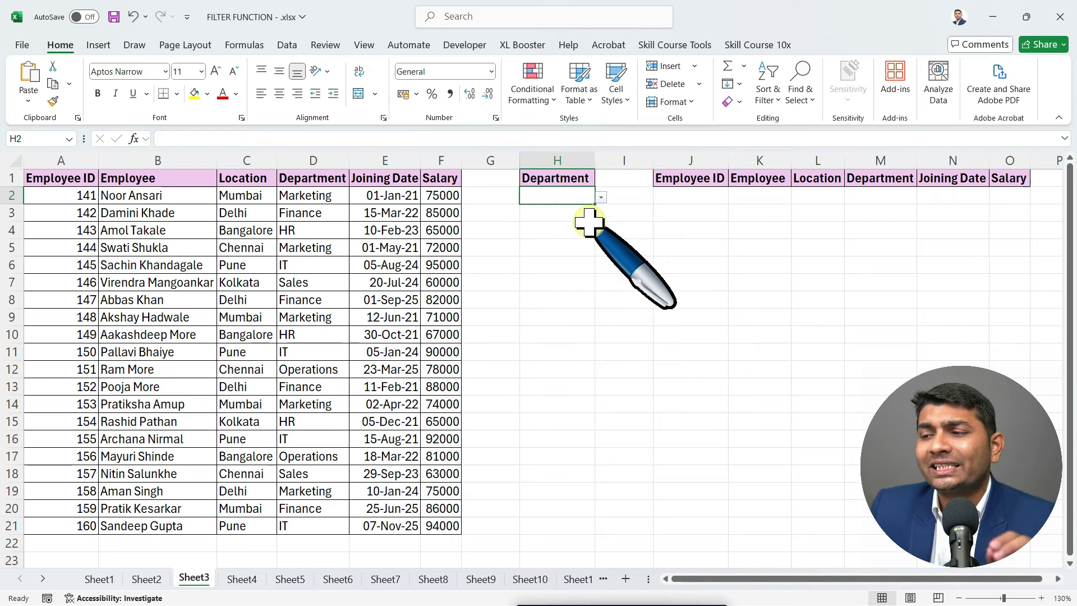
Choose Marketing from H2's Department dropdown.
left_click(601, 197)
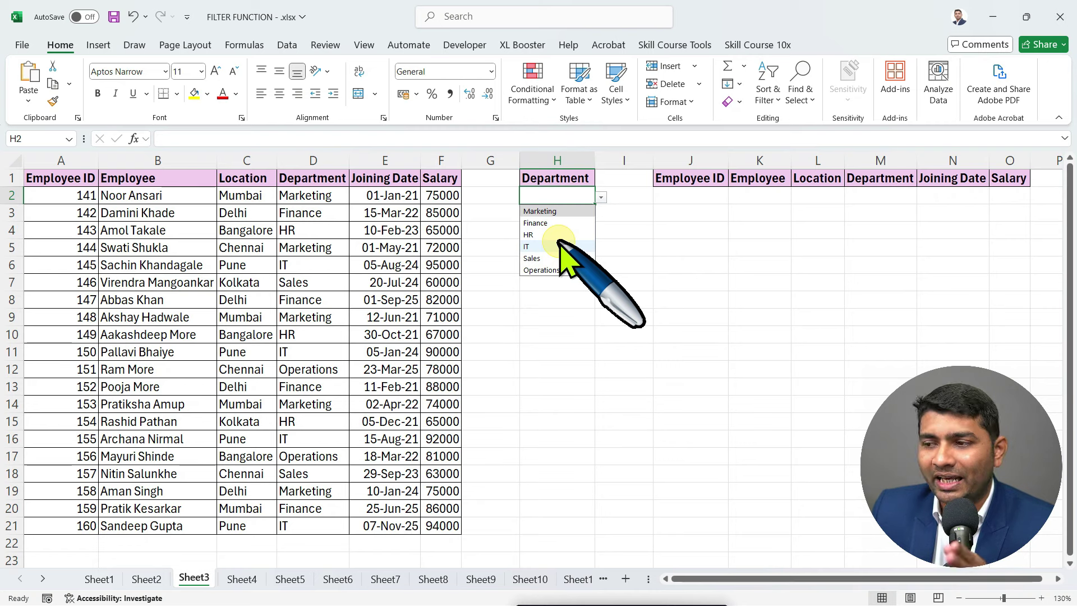
left_click(566, 211)
Start a FILTER formula in J2 over the data range A2:F21.
left_click(696, 196)
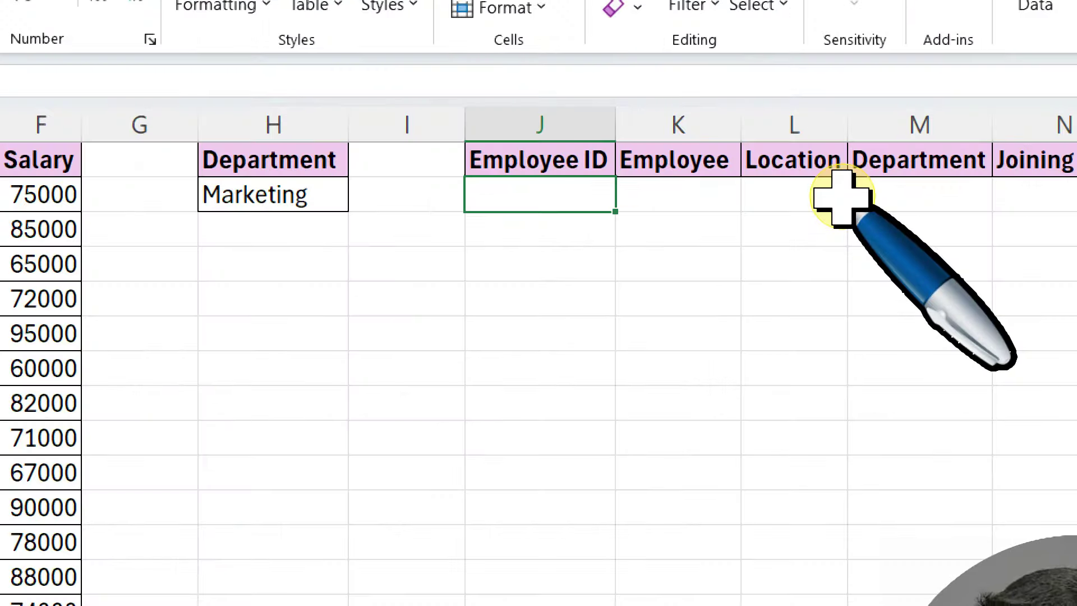
type("=FIL")
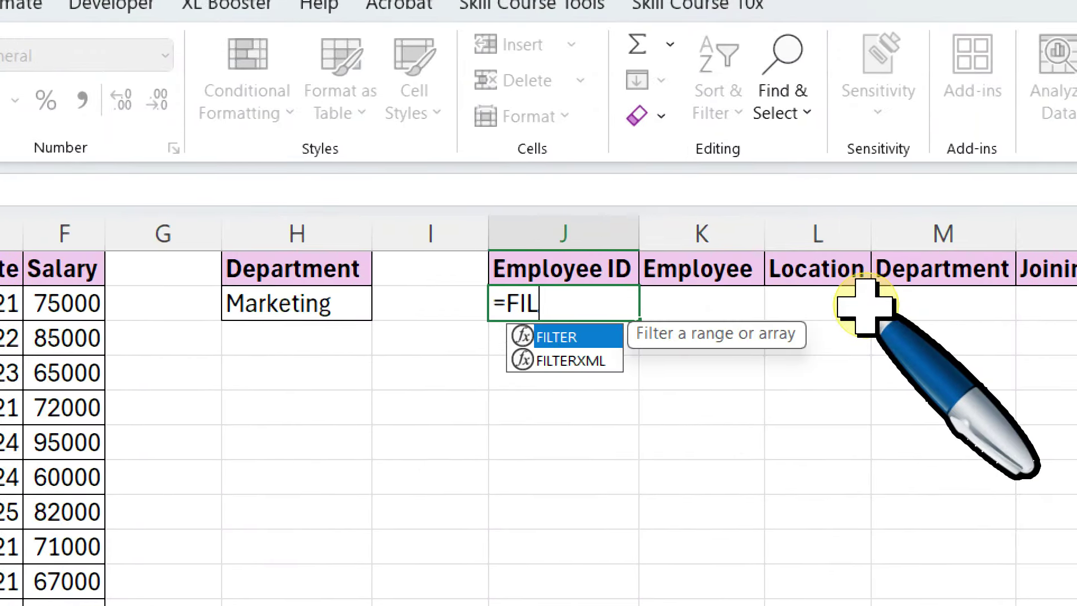
key("Tab")
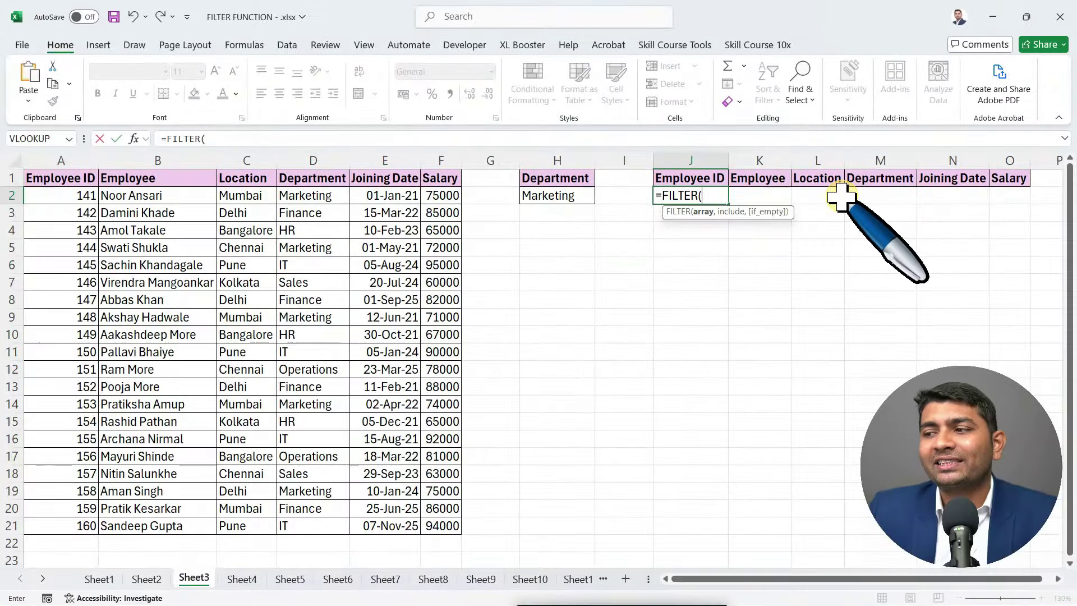
left_click(84, 196)
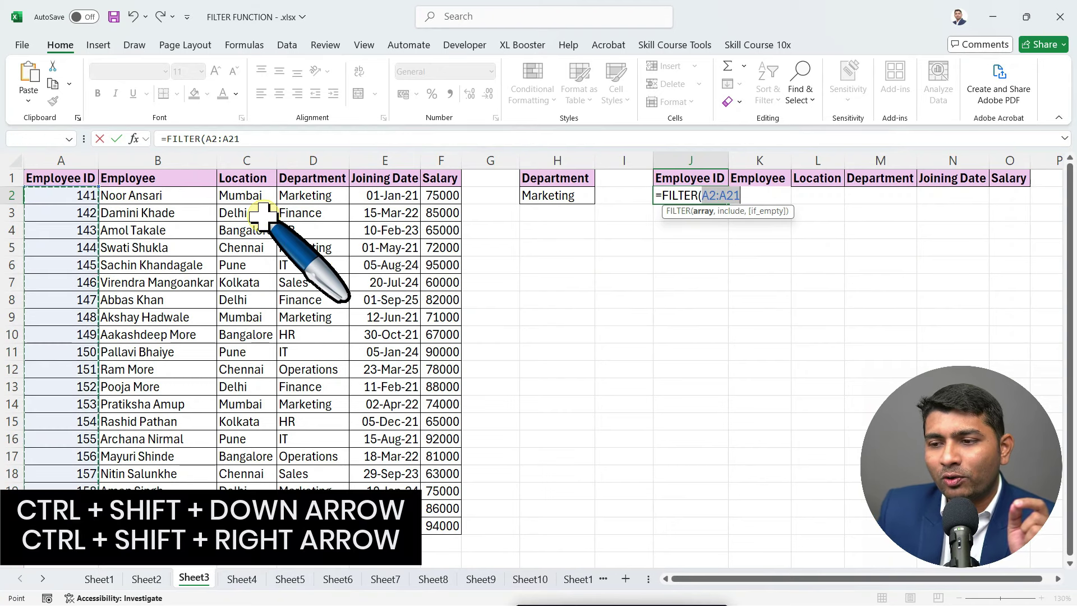
key("ctrl+shift+Right")
type(",")
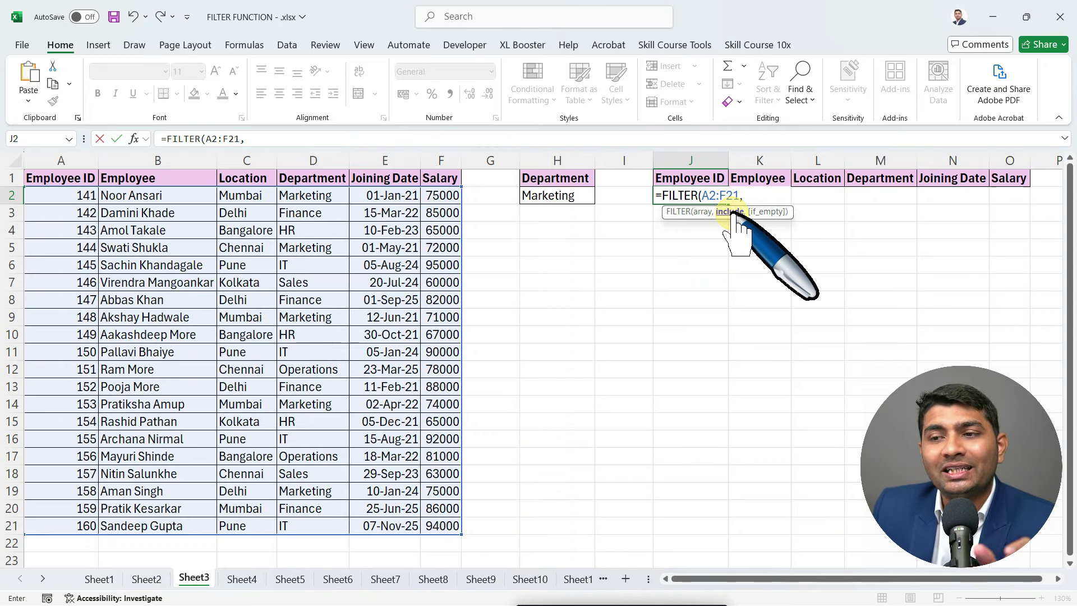
Add the condition D2:D21=H2 and a "NO RECORD" fallback to complete the FILTER formula.
left_click(331, 201)
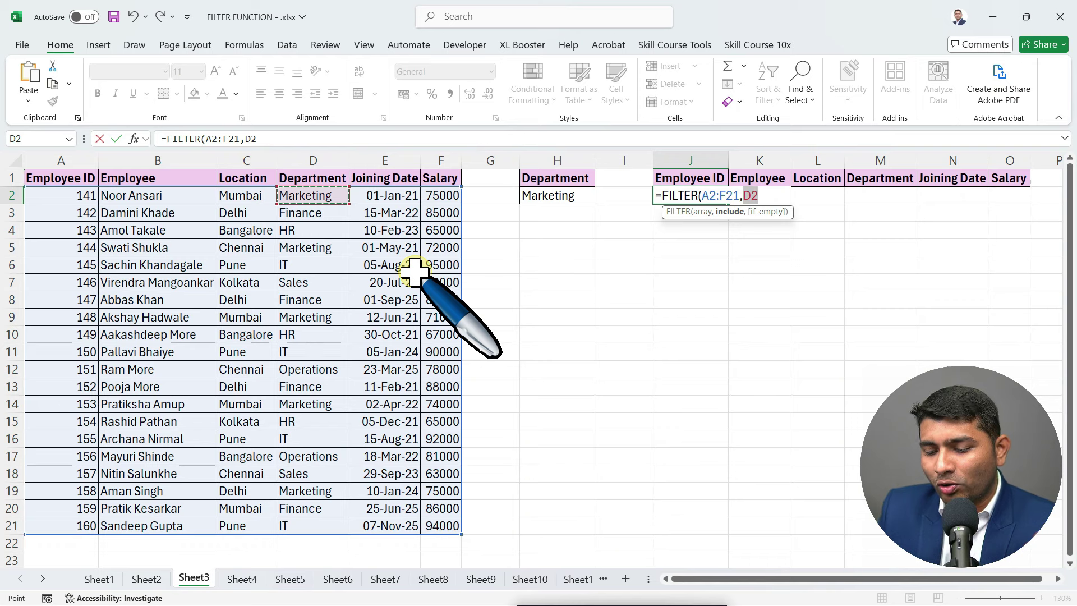
key("ctrl+shift+Down")
type("=")
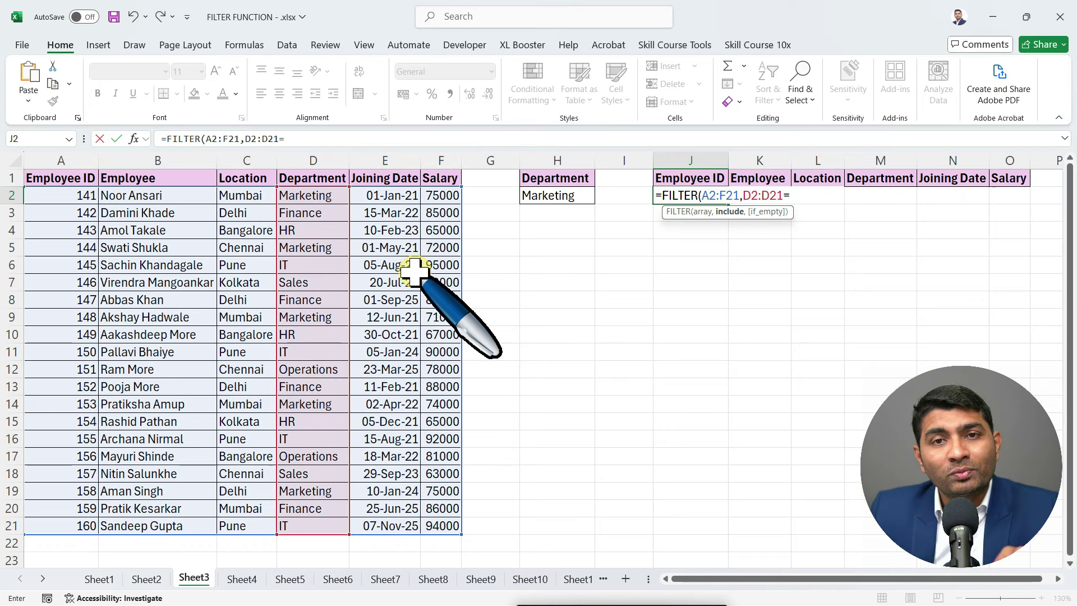
left_click(561, 194)
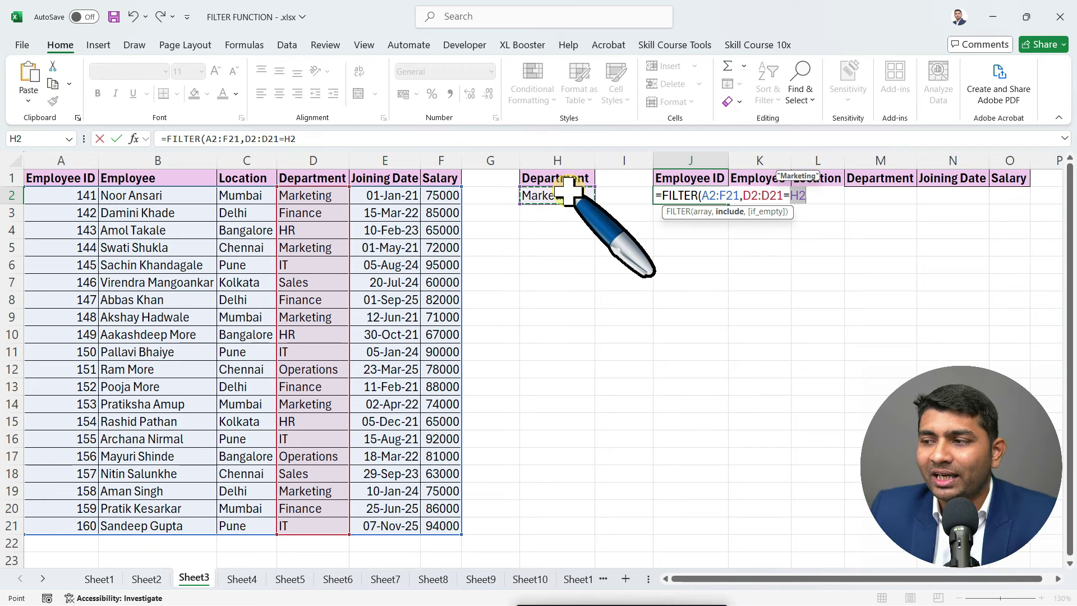
type(")")
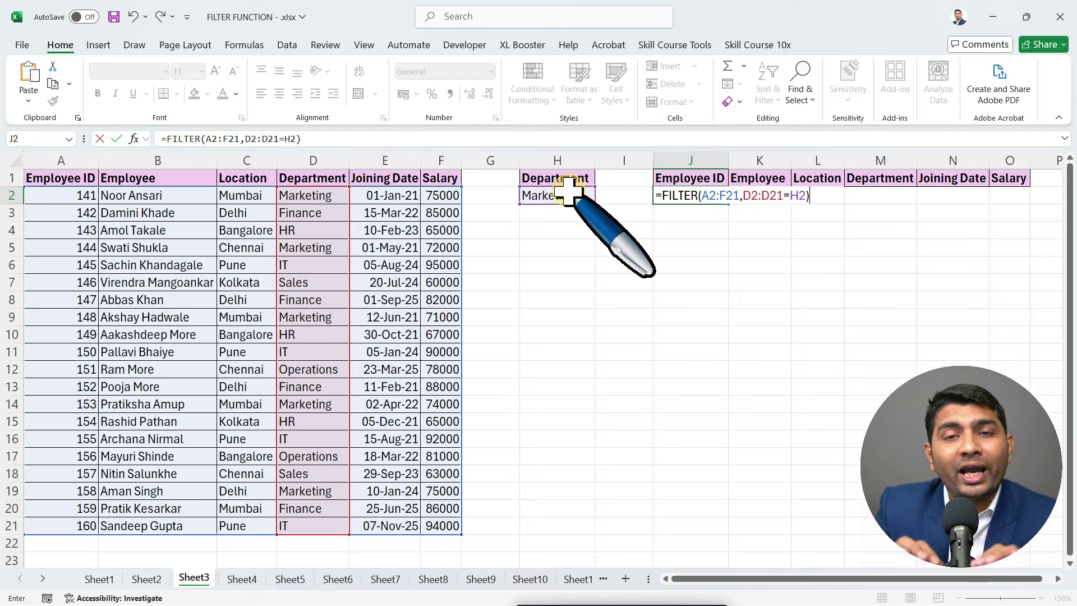
key("BackSpace")
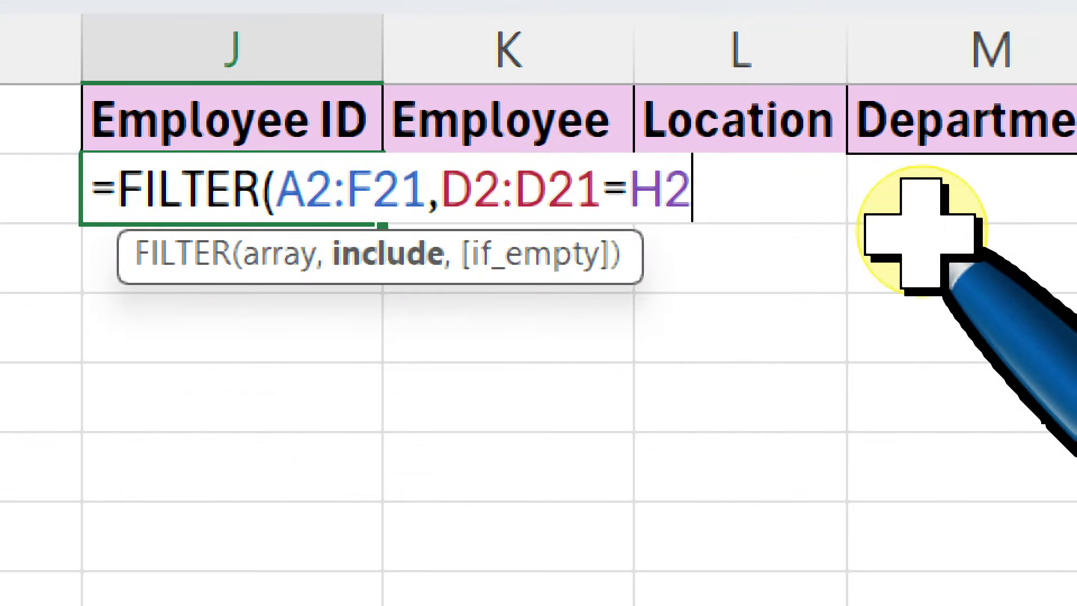
type(",\"NO REC")
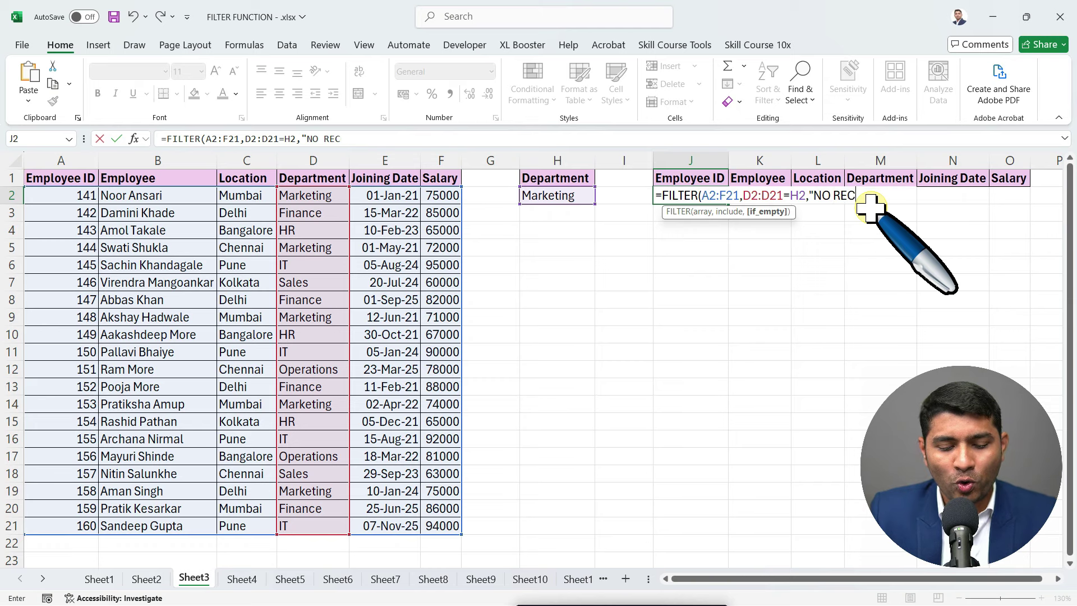
type("D\")")
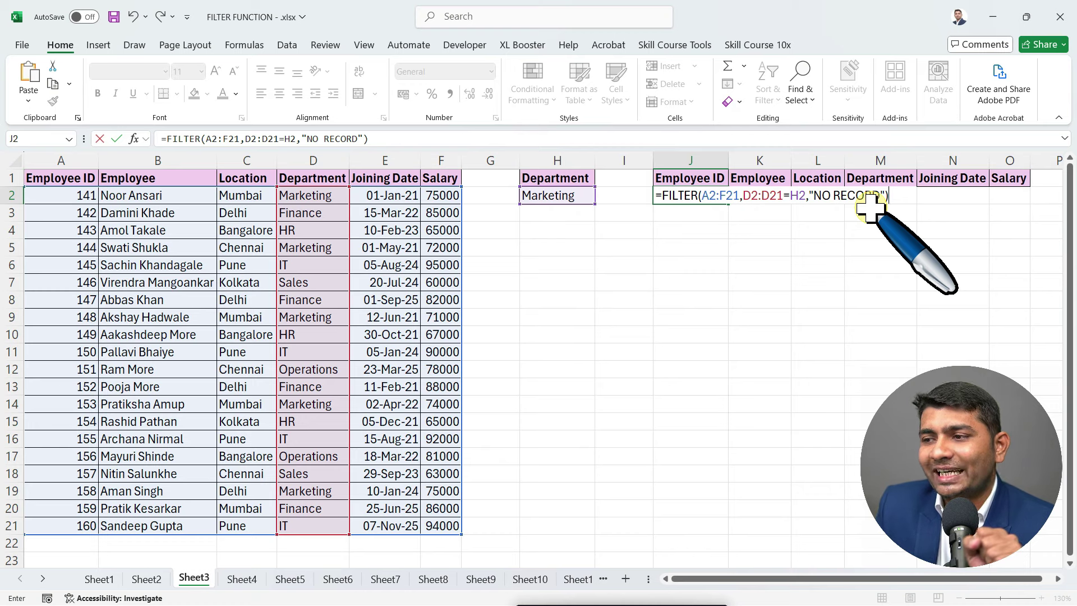
key("Return")
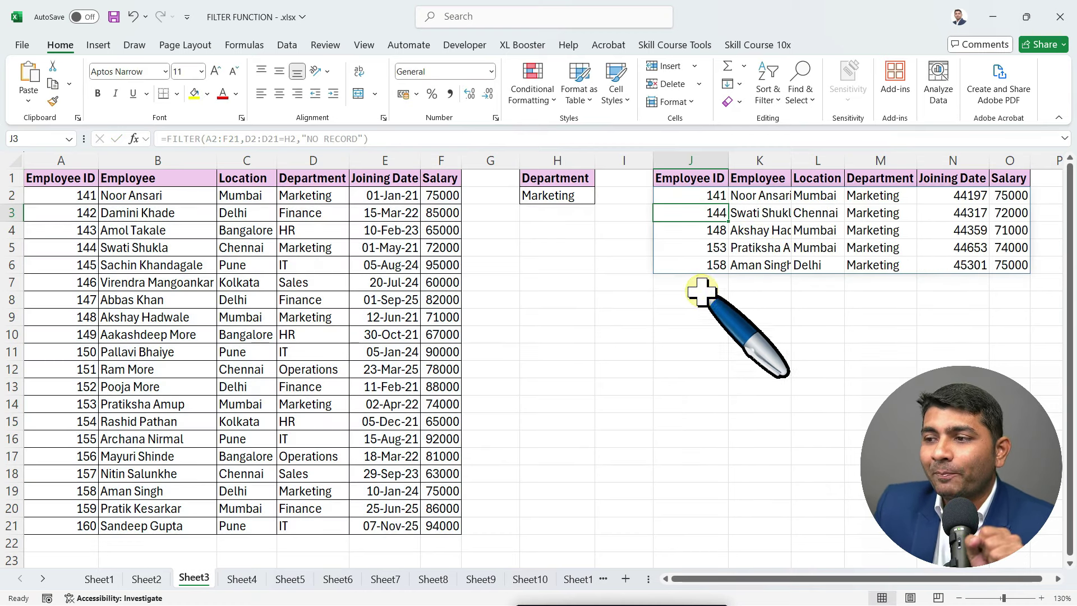
Cycle H2 through Finance, HR, IT, Sales, Operations and Marketing to check the filtered rows.
left_click(578, 196)
left_click(601, 197)
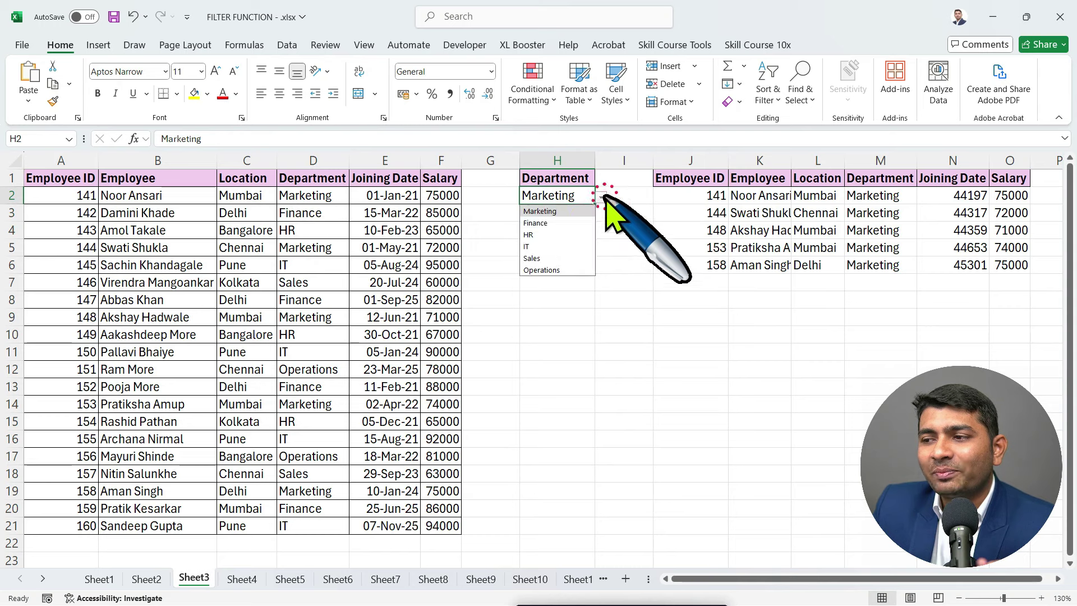
left_click(580, 220)
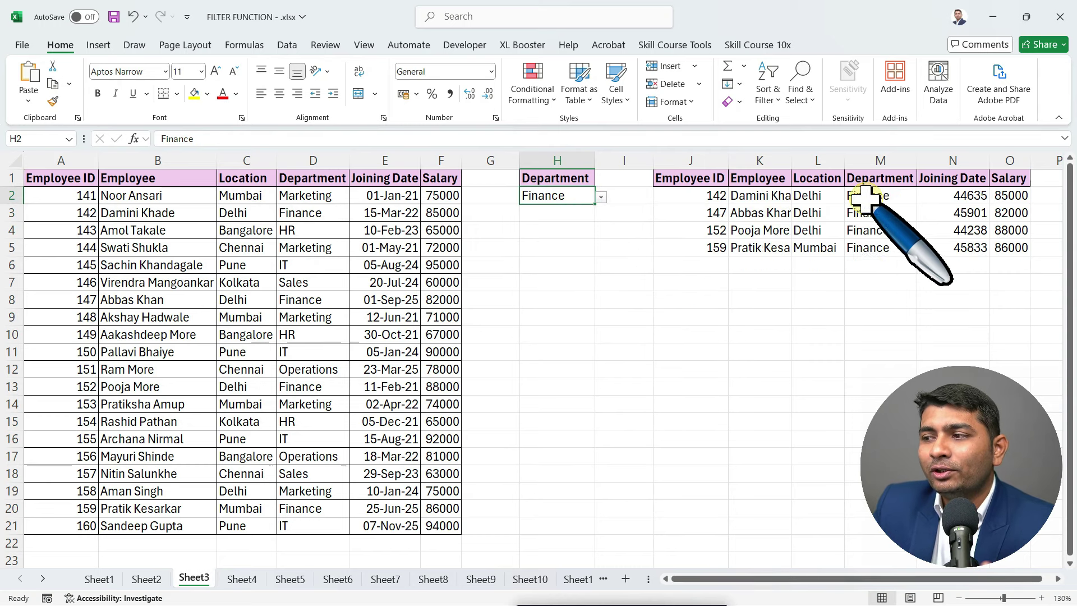
left_click(601, 197)
left_click(583, 233)
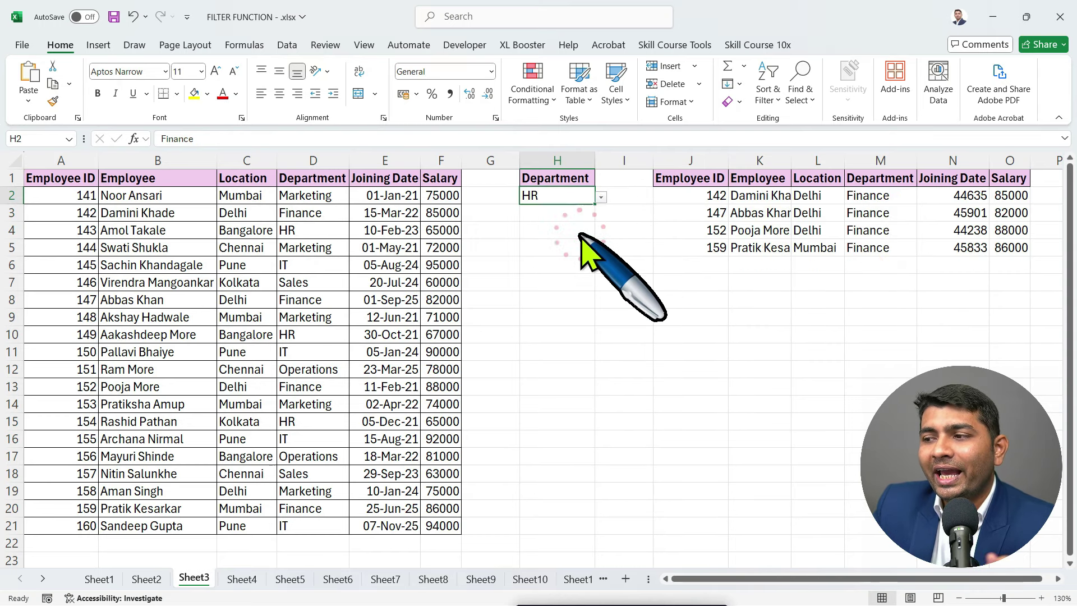
left_click(601, 197)
left_click(574, 246)
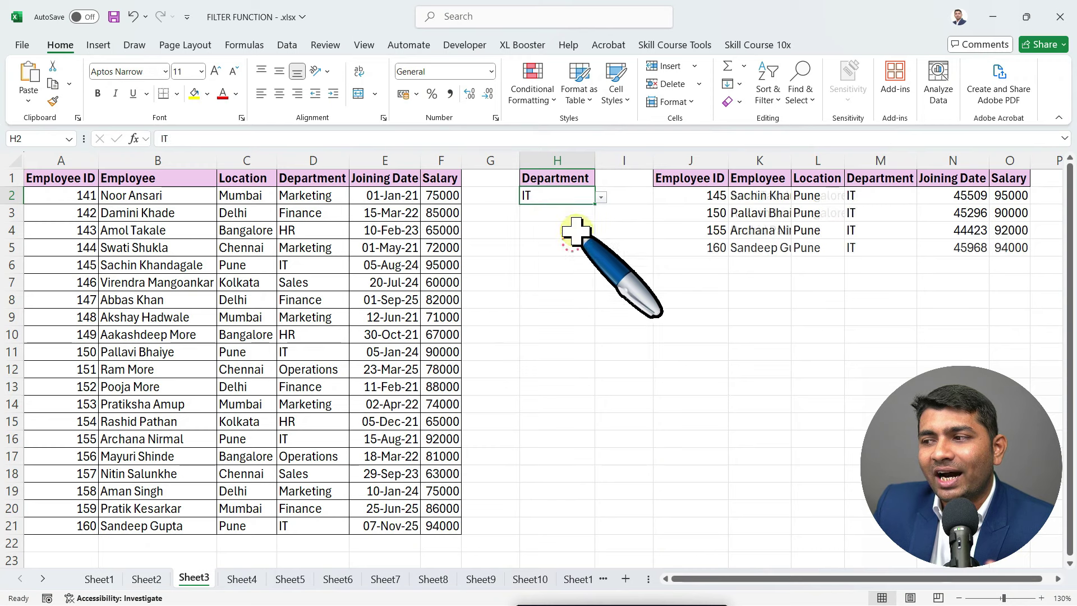
left_click(601, 196)
left_click(573, 258)
left_click(601, 196)
left_click(583, 269)
left_click(601, 197)
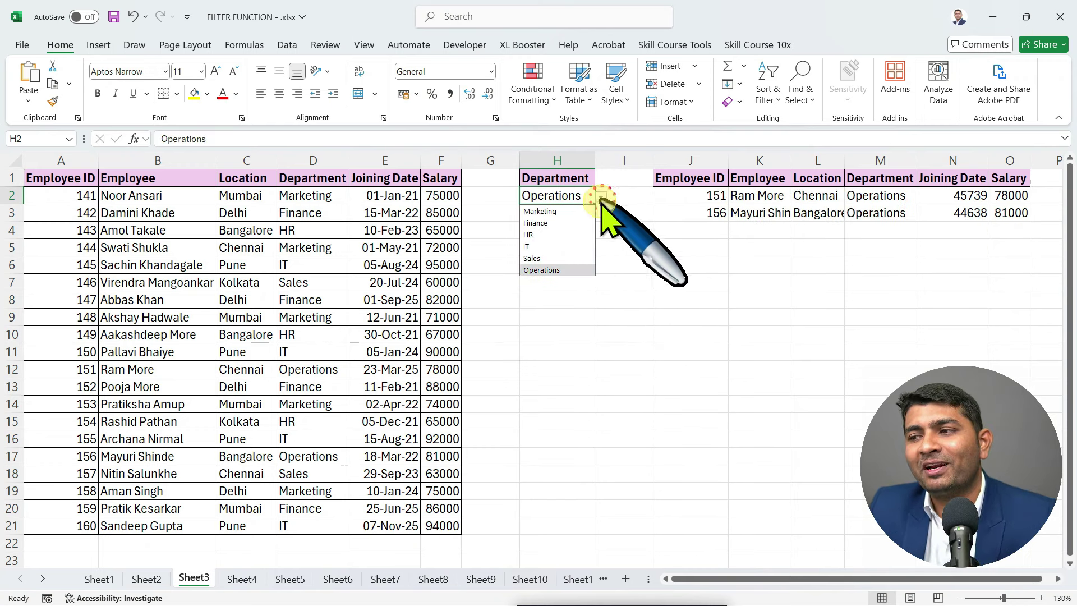
left_click(580, 209)
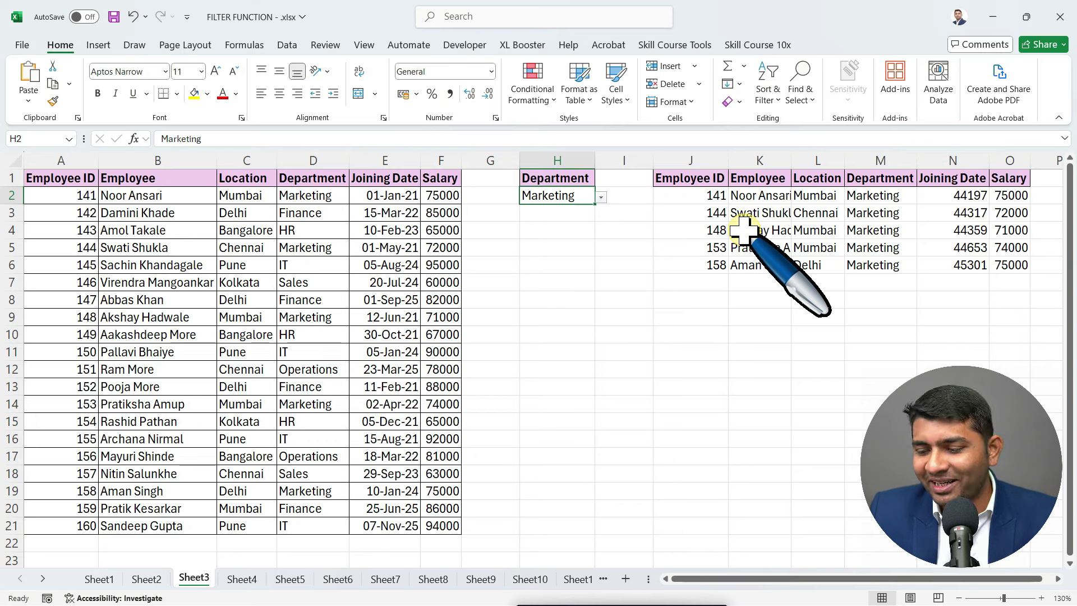
Enter the made-up department ABCD, dismiss the validation error, then pick Finance, HR and IT.
type("ABCD")
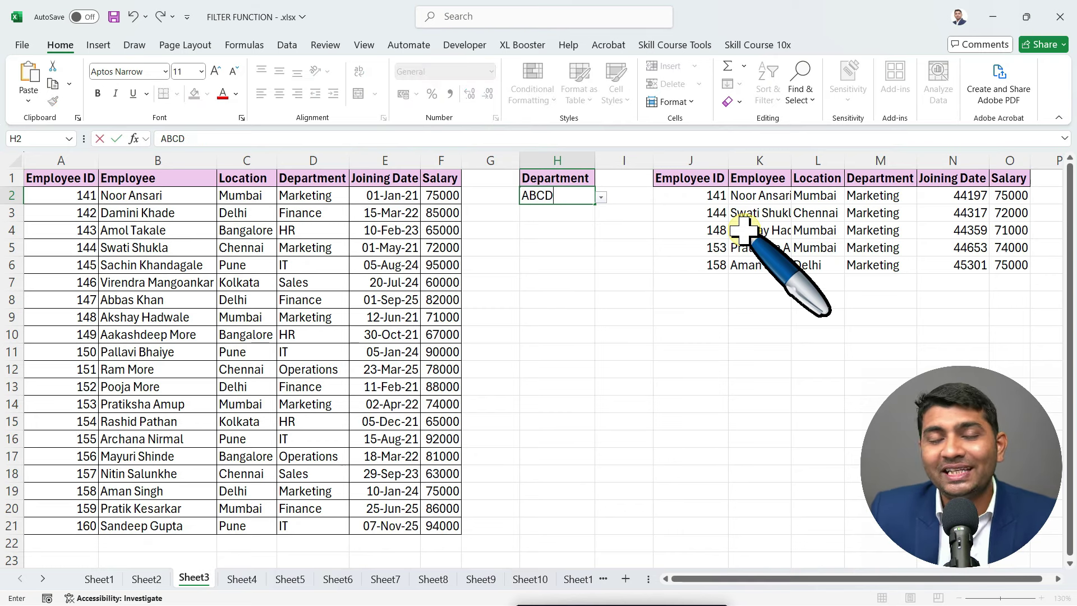
key("Return")
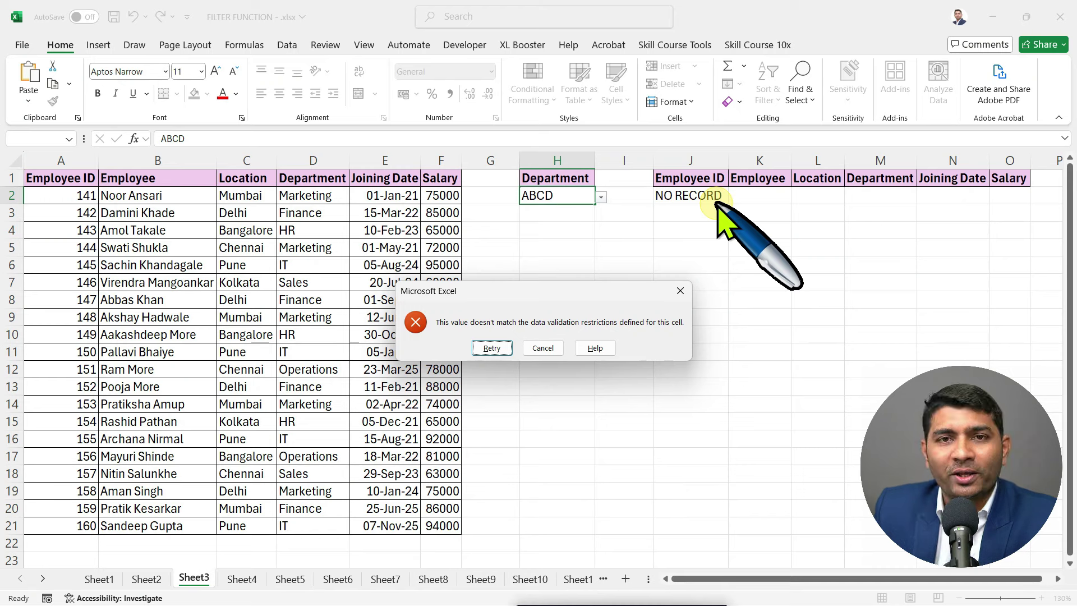
left_click(680, 291)
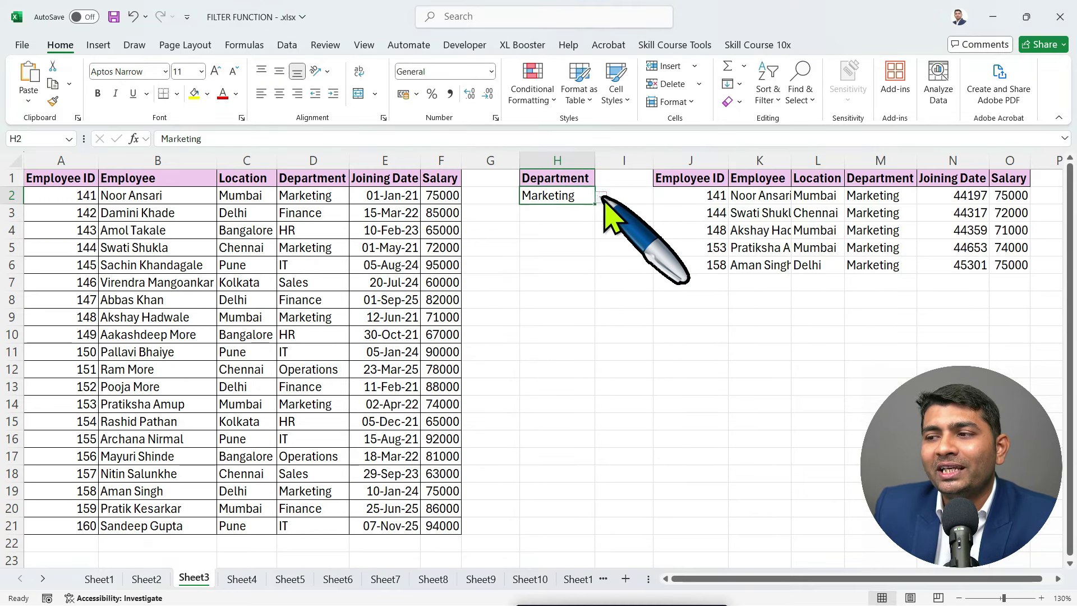
left_click(601, 196)
left_click(578, 221)
left_click(601, 196)
left_click(561, 234)
left_click(601, 197)
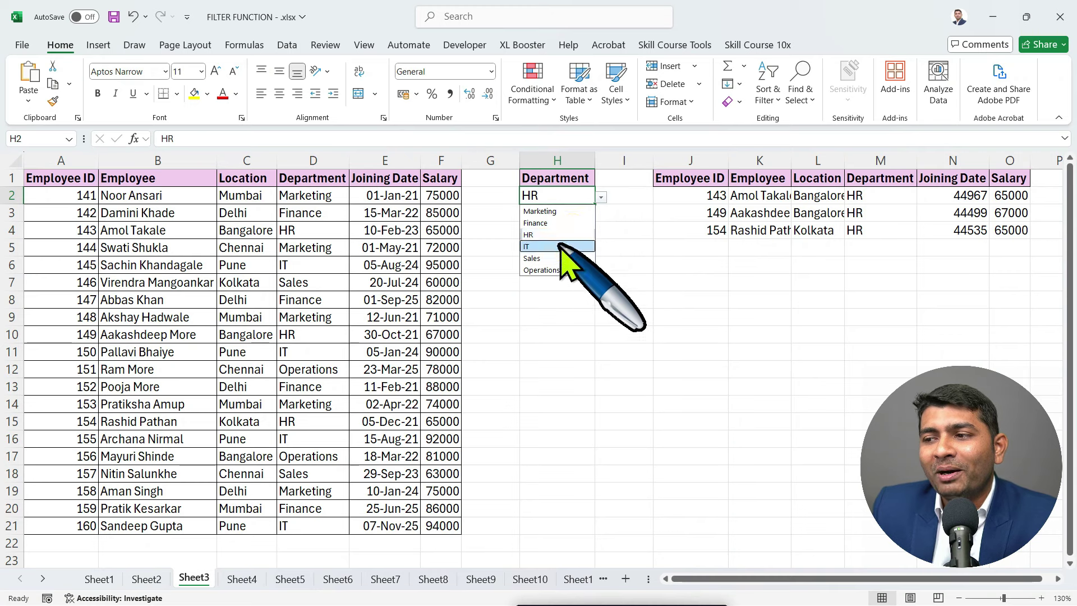
left_click(563, 246)
left_click(601, 196)
Set H2 back to Marketing, then select Location input cell B9 on Sheet4.
left_click(579, 211)
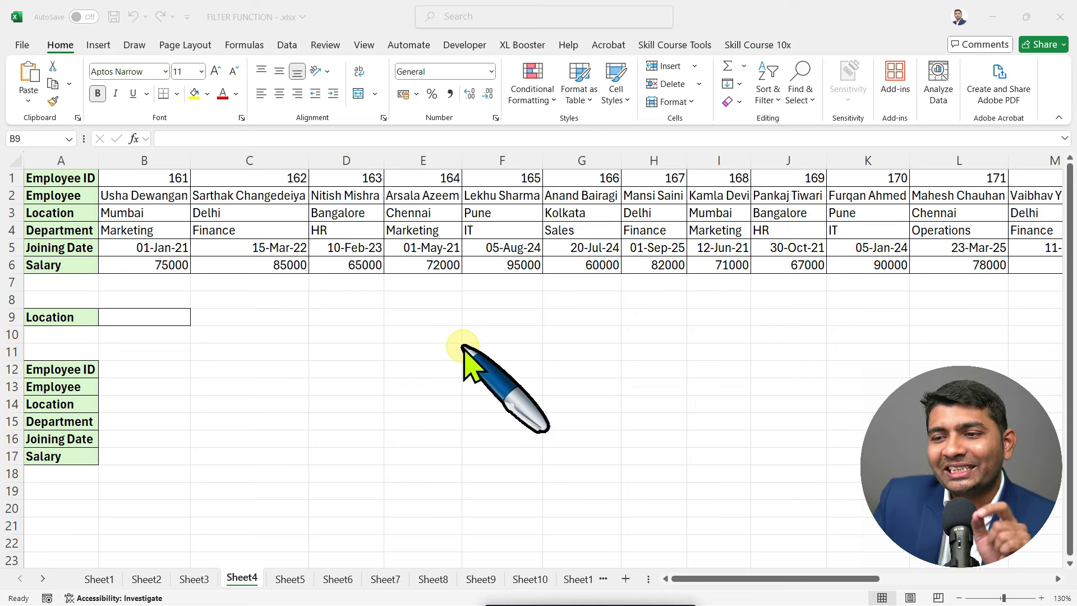
left_click(149, 317)
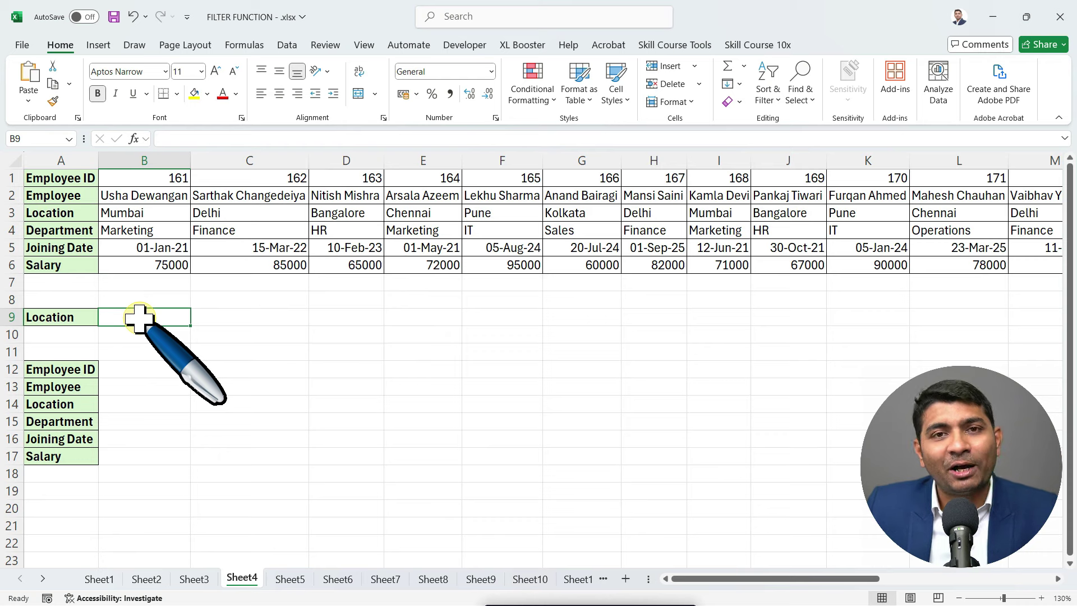
Give B9 List validation sourced from $B$3:$U$3 via Alt+A+V, then choose Mumbai.
key("alt")
key("a")
key("v")
key("v")
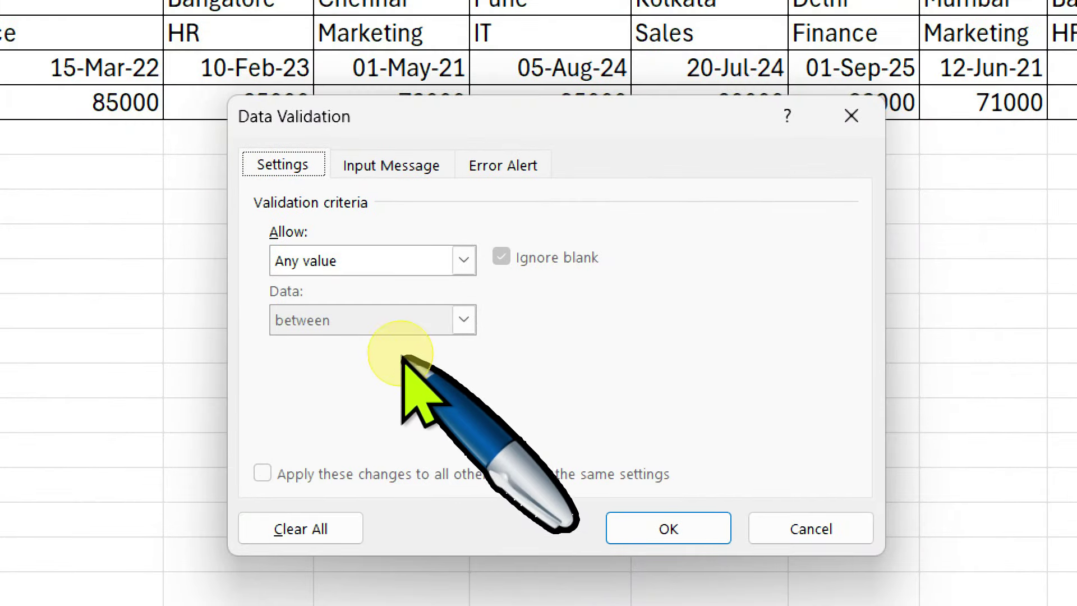
left_click(379, 260)
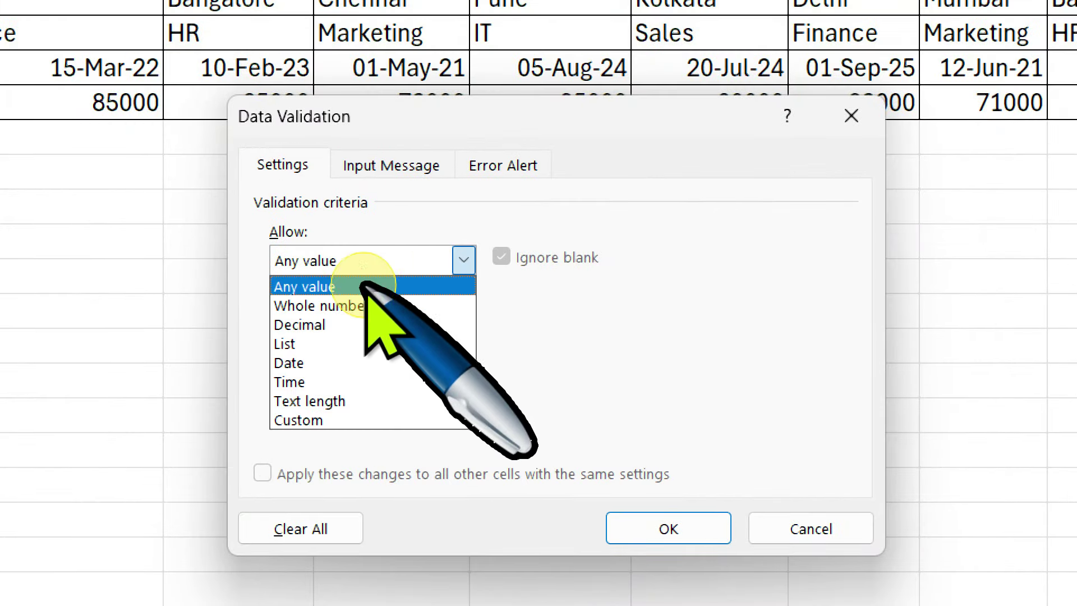
left_click(415, 344)
left_click(384, 377)
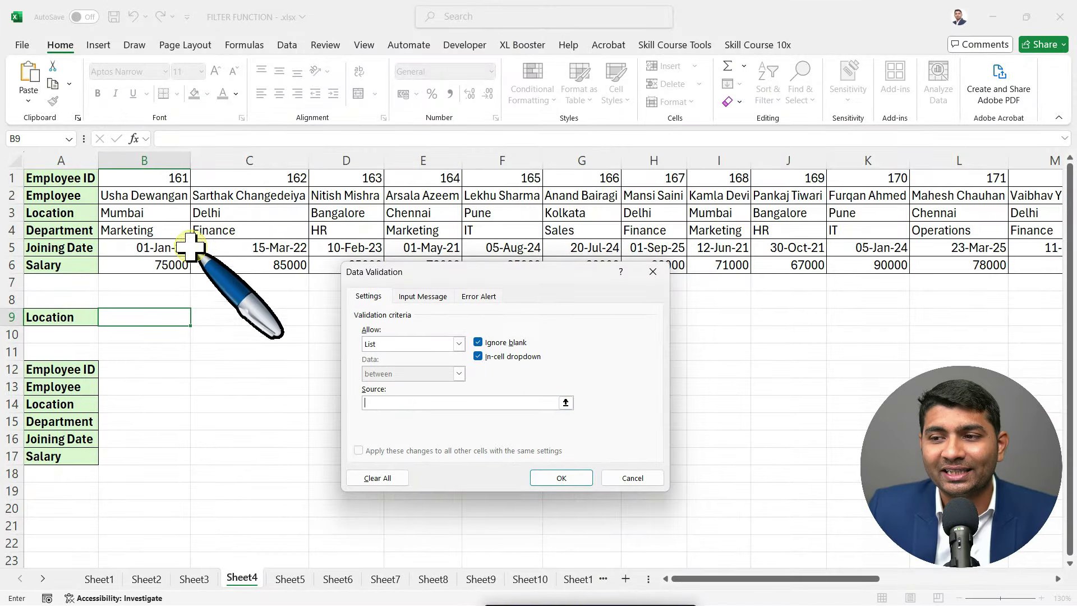
left_click(149, 216)
key("ctrl+shift+Right")
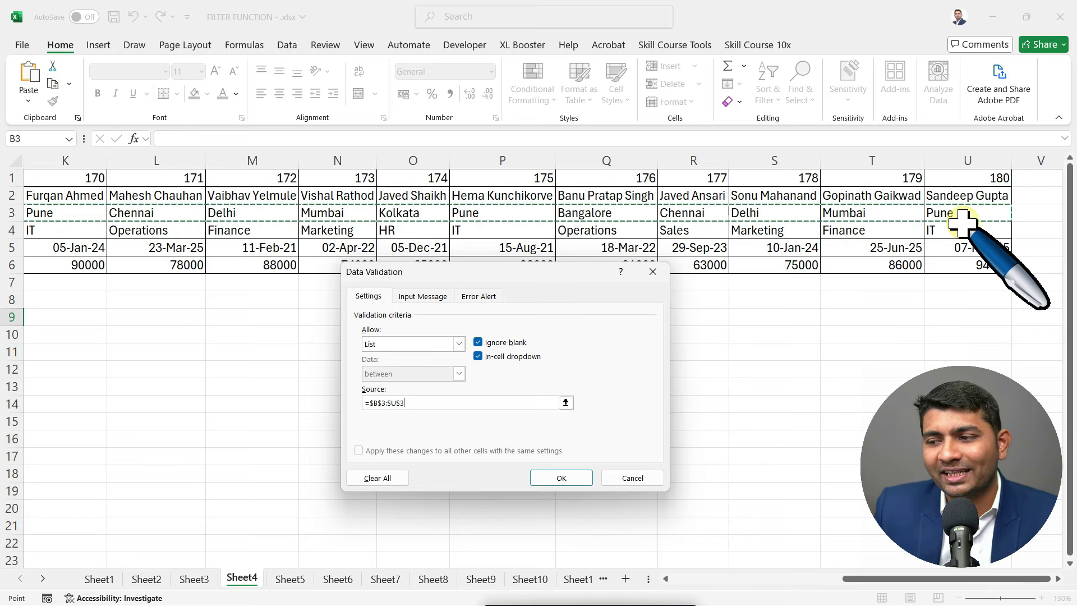
left_click(561, 477)
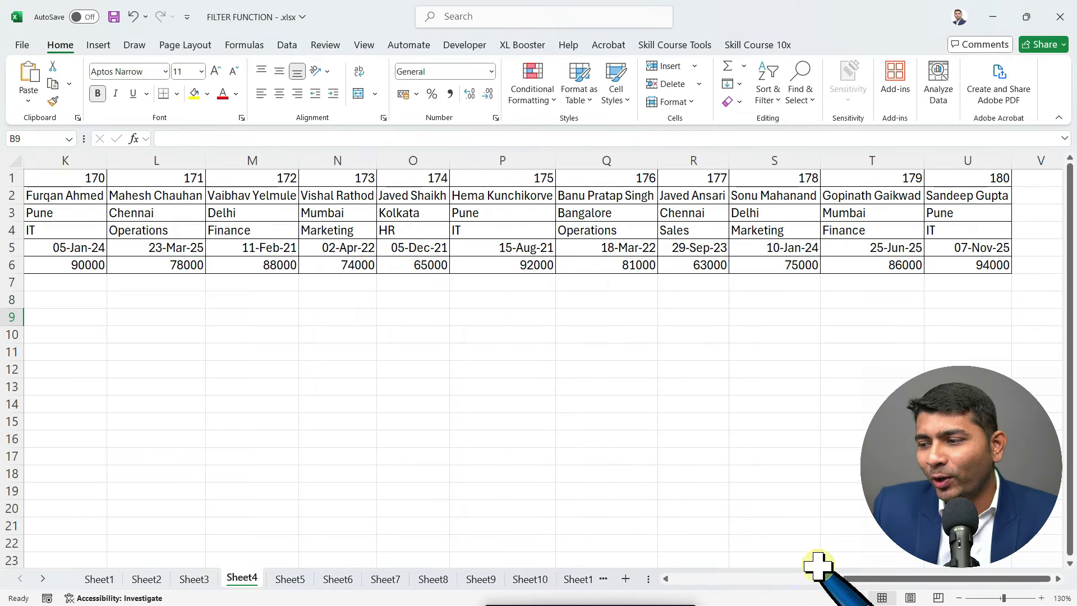
left_click_drag(869, 582, 690, 584)
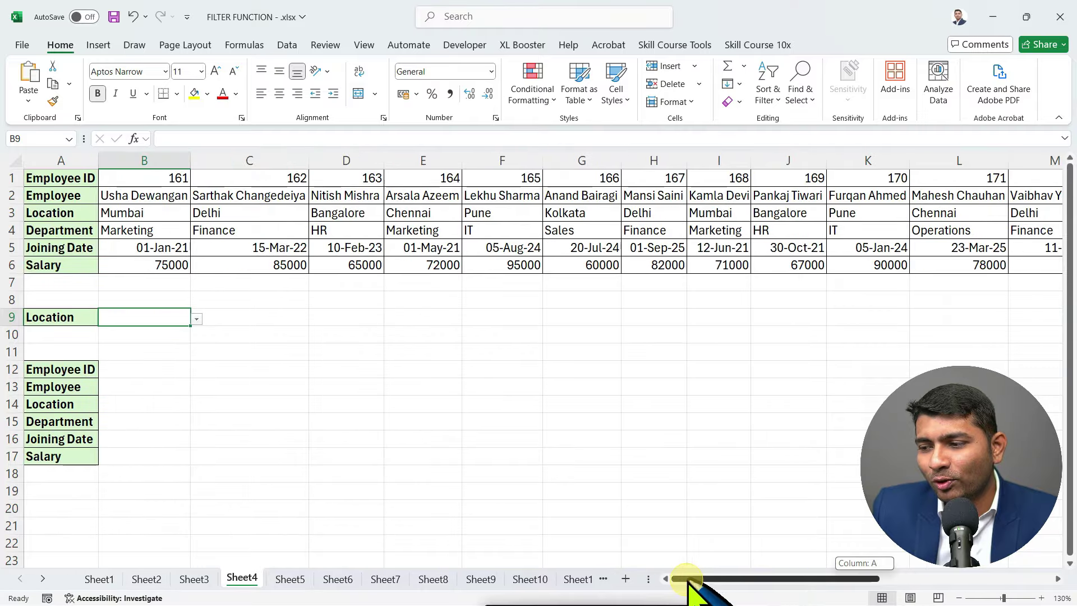
left_click(196, 319)
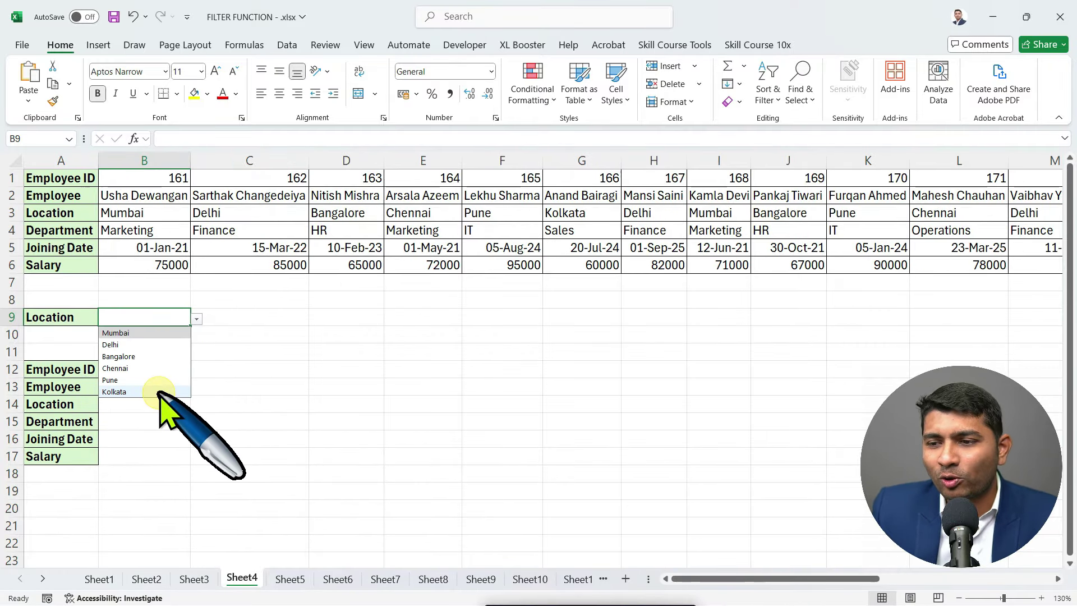
left_click(160, 333)
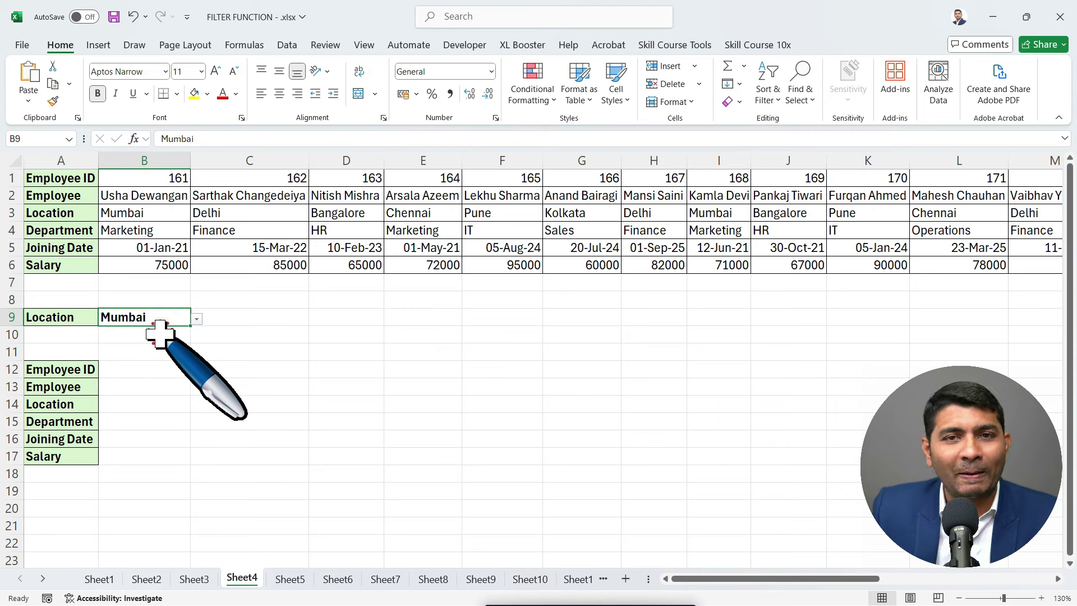
Start a FILTER formula in B12 using the Sheet4 table B1:U6 as the array.
left_click(160, 369)
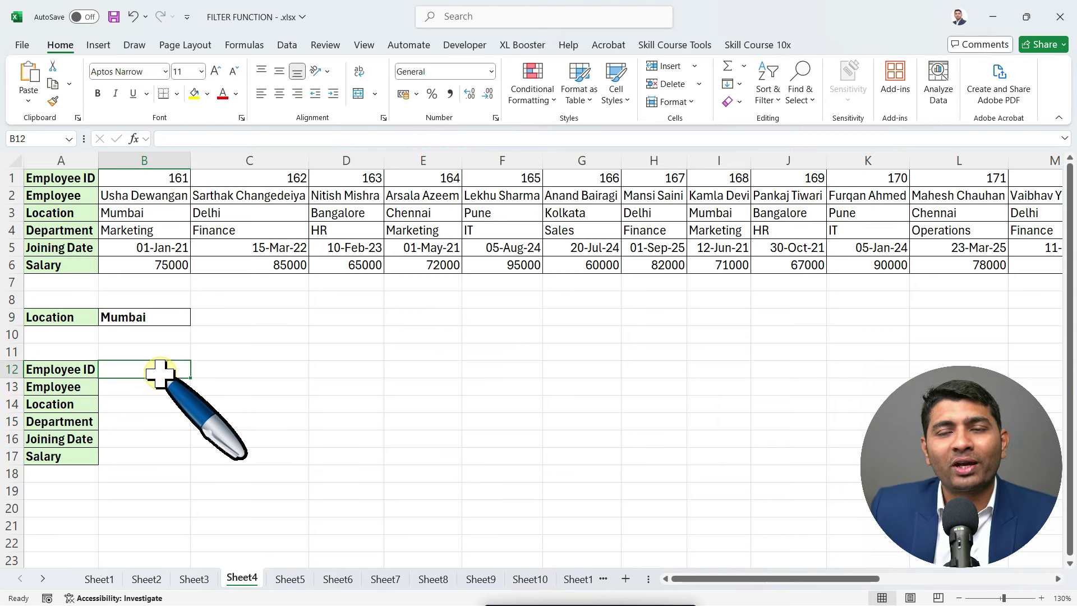
type("=FIL")
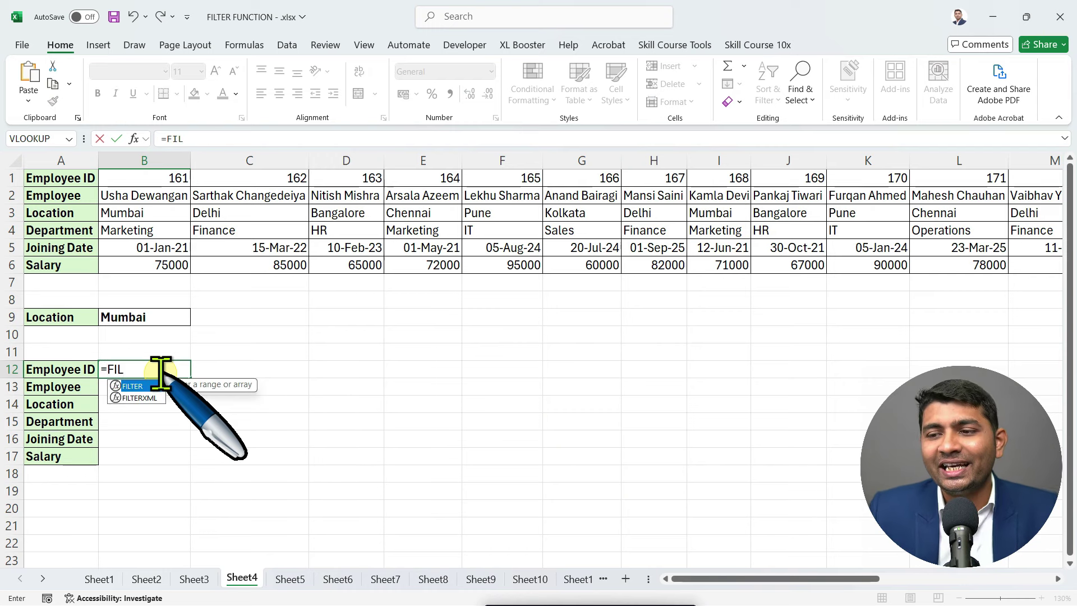
key("Tab")
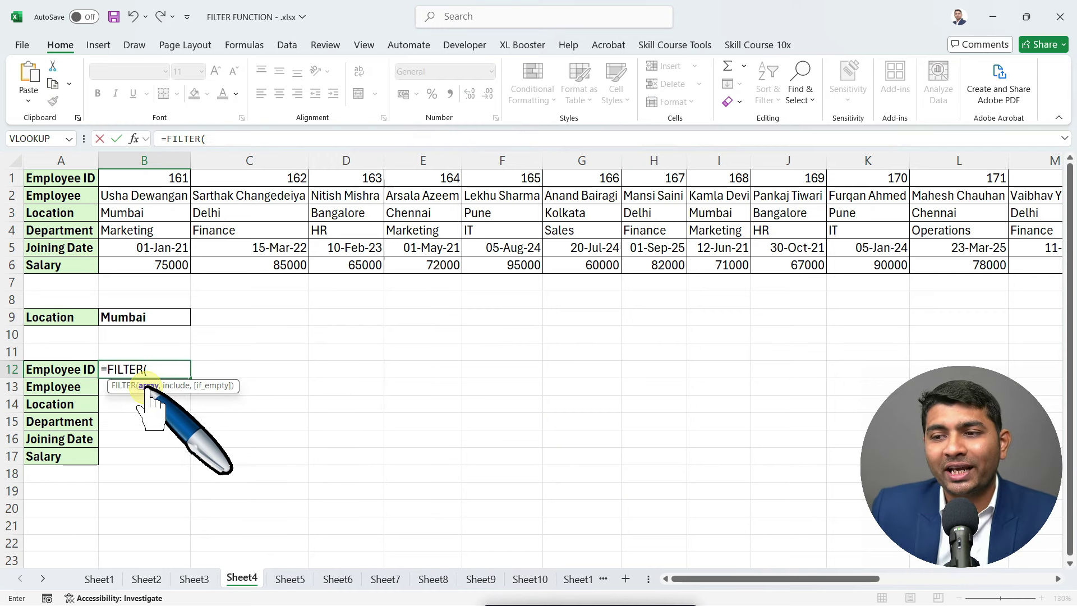
left_click(148, 176)
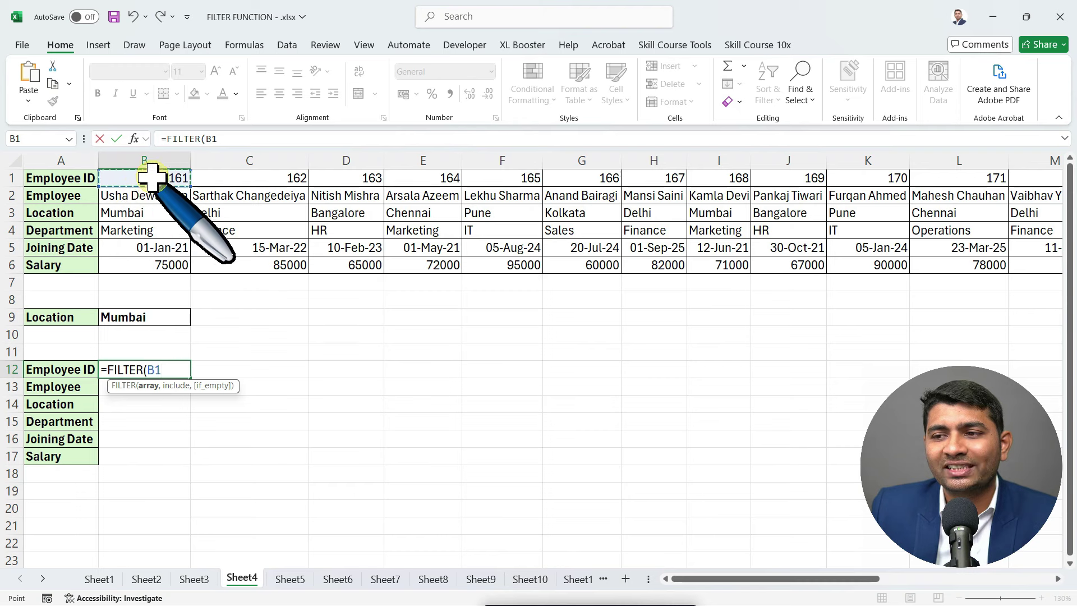
key("ctrl+shift+Down")
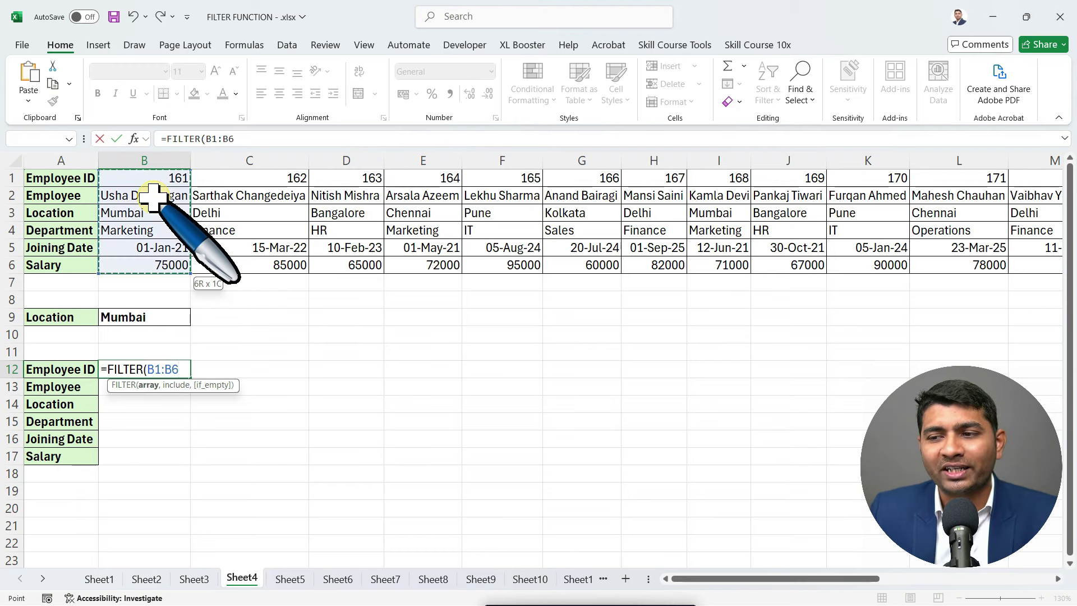
key("ctrl+shift+Right")
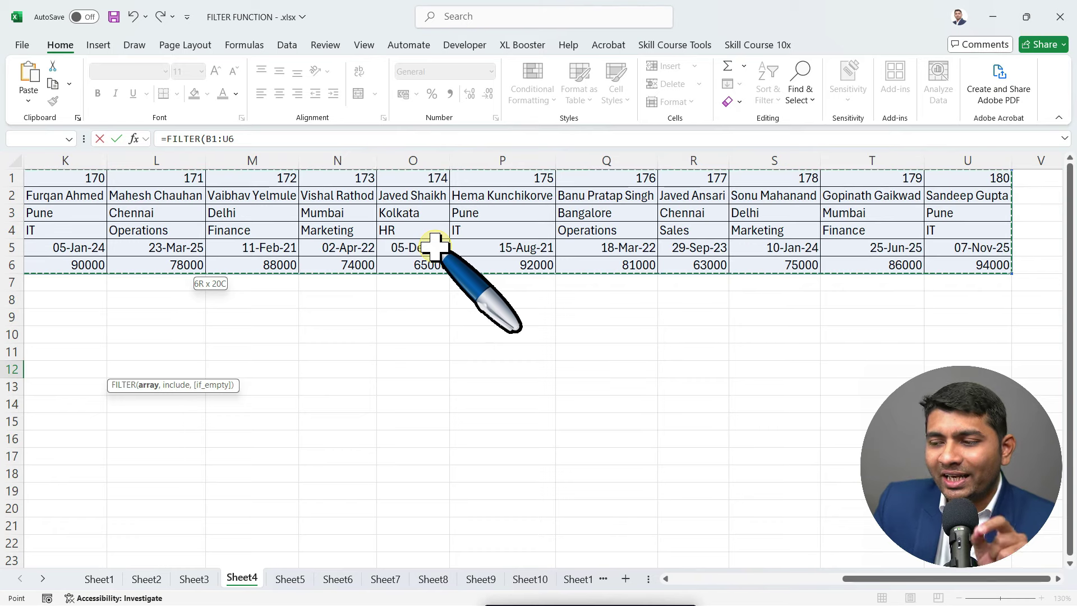
left_click_drag(866, 579, 673, 583)
Add the condition B3:U3=B9 with a "NOT FOUND" fallback, spilling the Mumbai employees.
type(",")
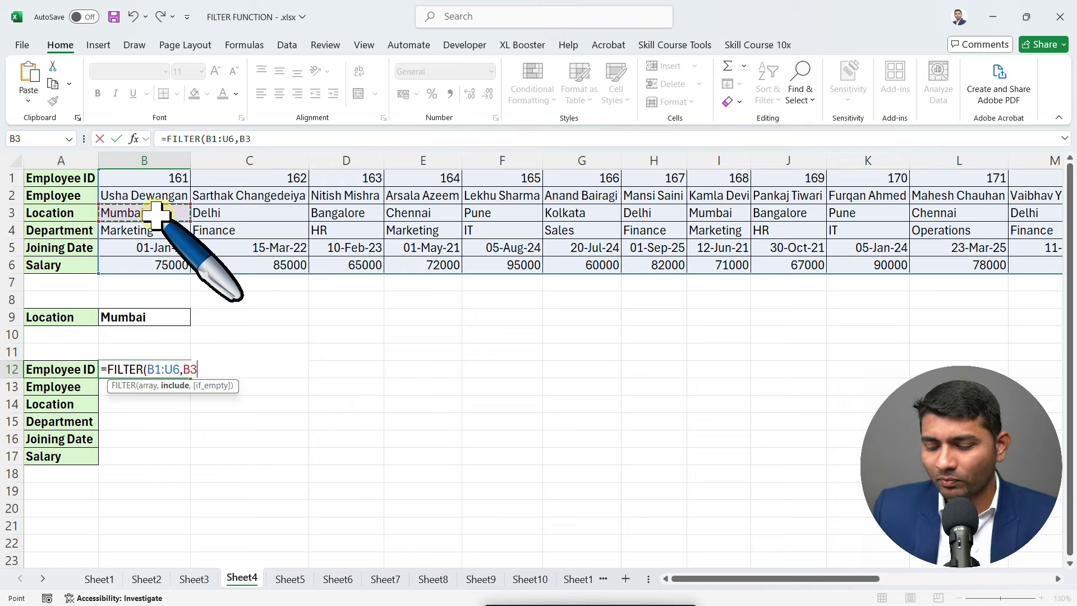
key("ctrl+shift+Right")
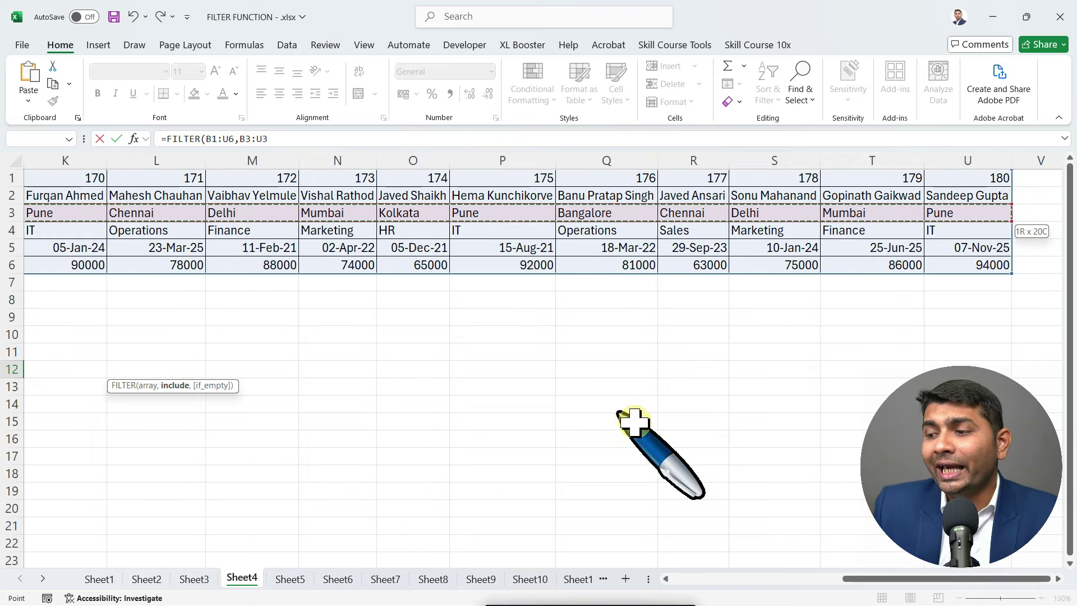
left_click_drag(866, 581, 676, 581)
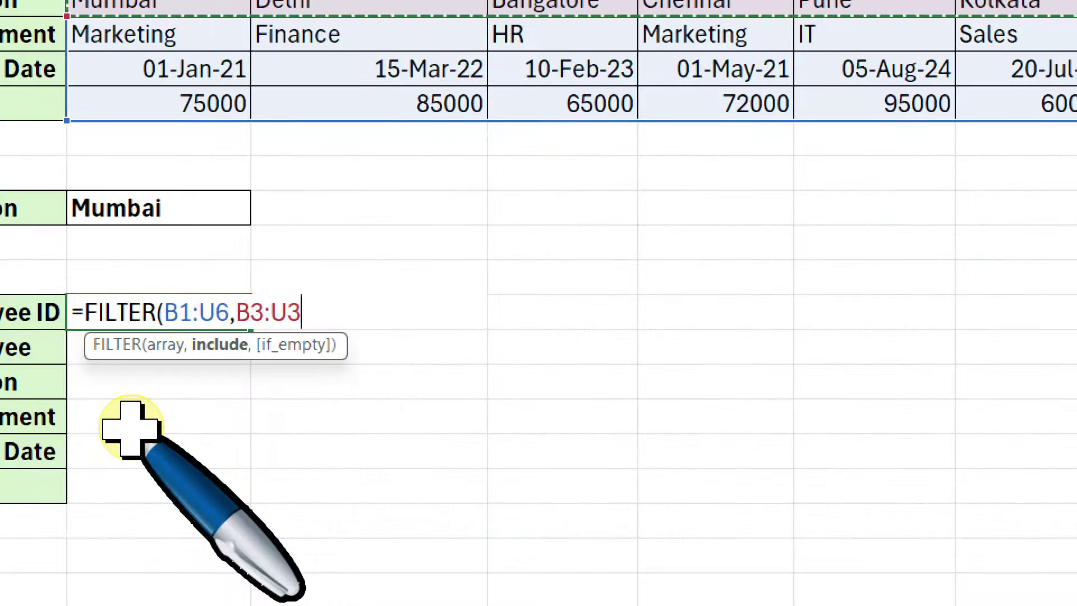
type("=")
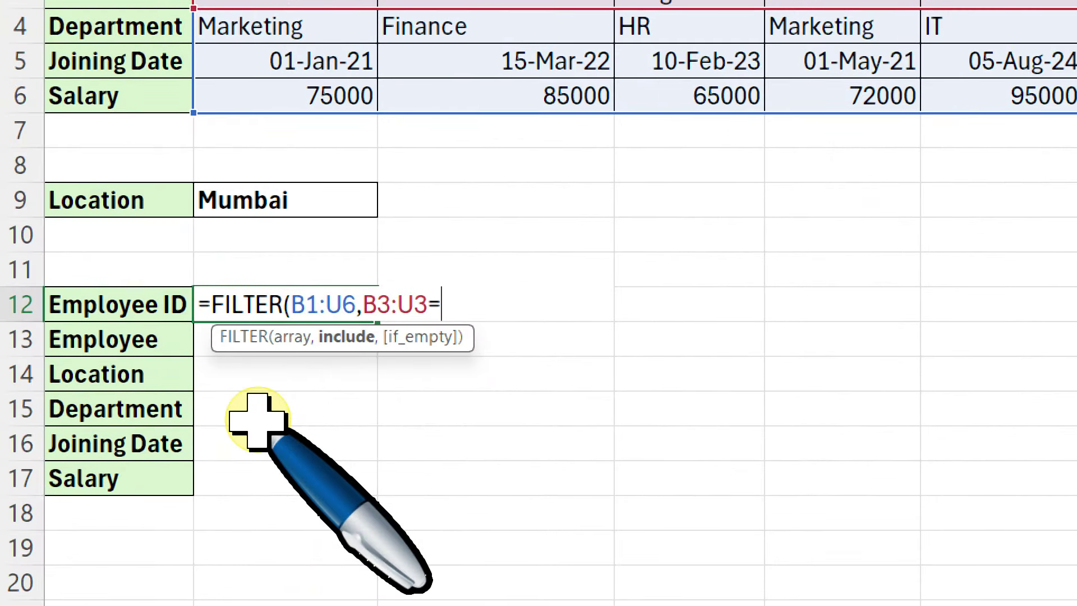
left_click(297, 198)
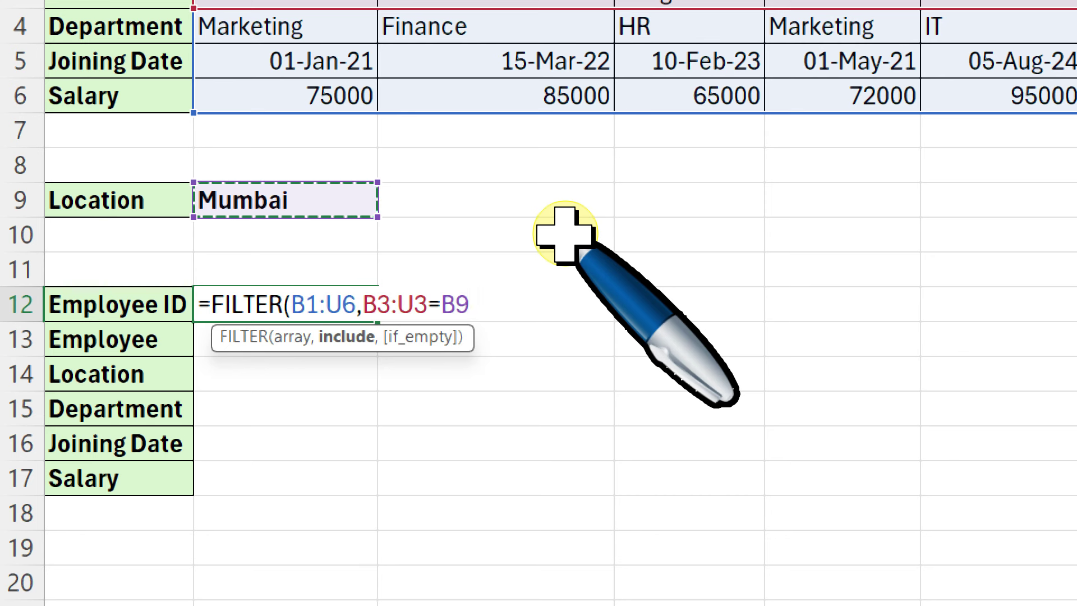
type(",")
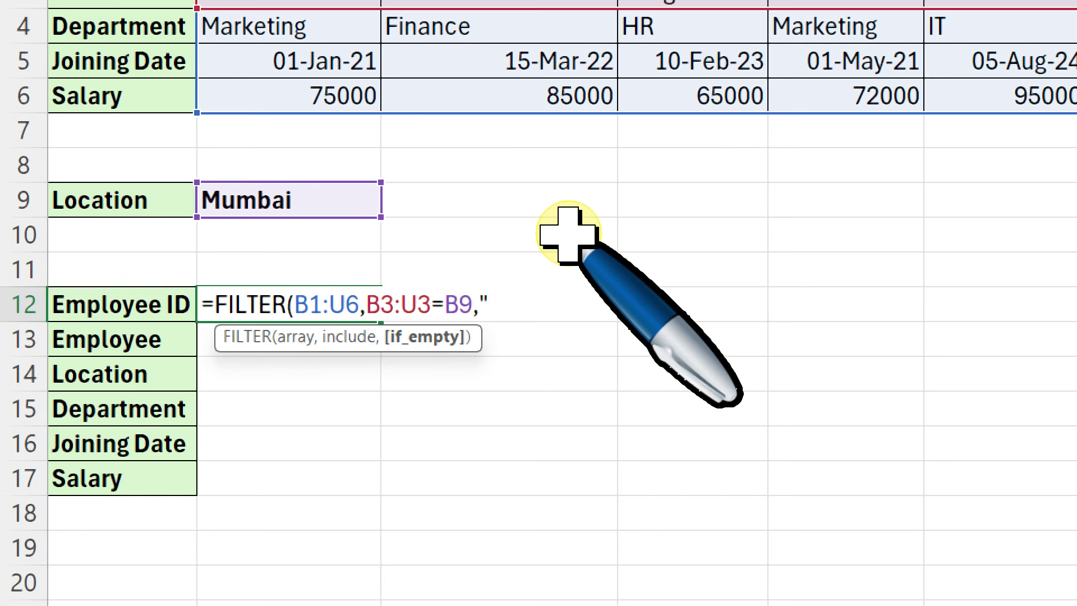
type("\"NOT FOUND")
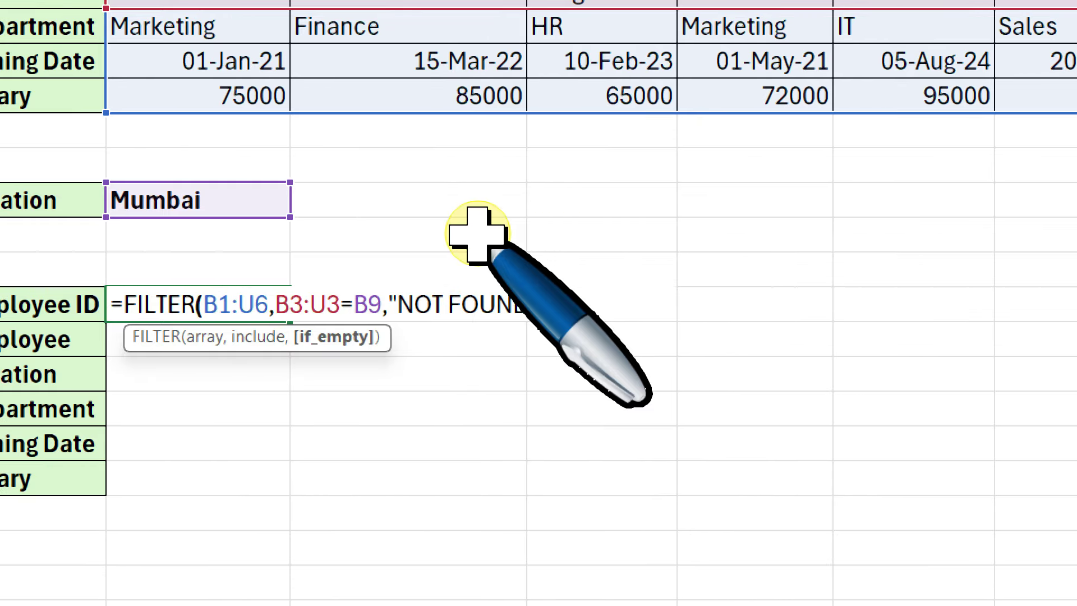
type("\")")
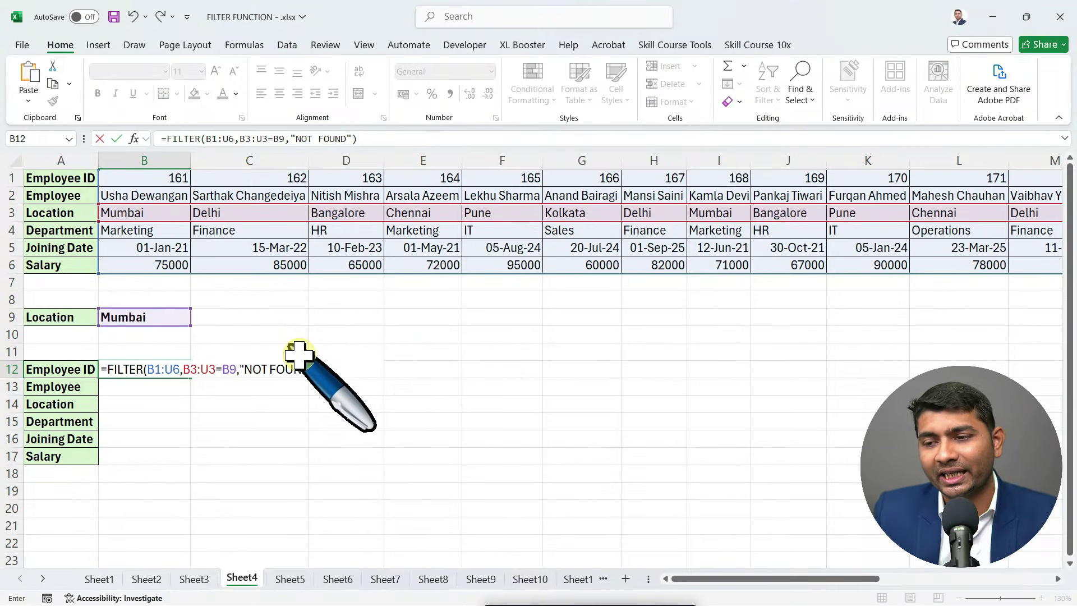
key("Return")
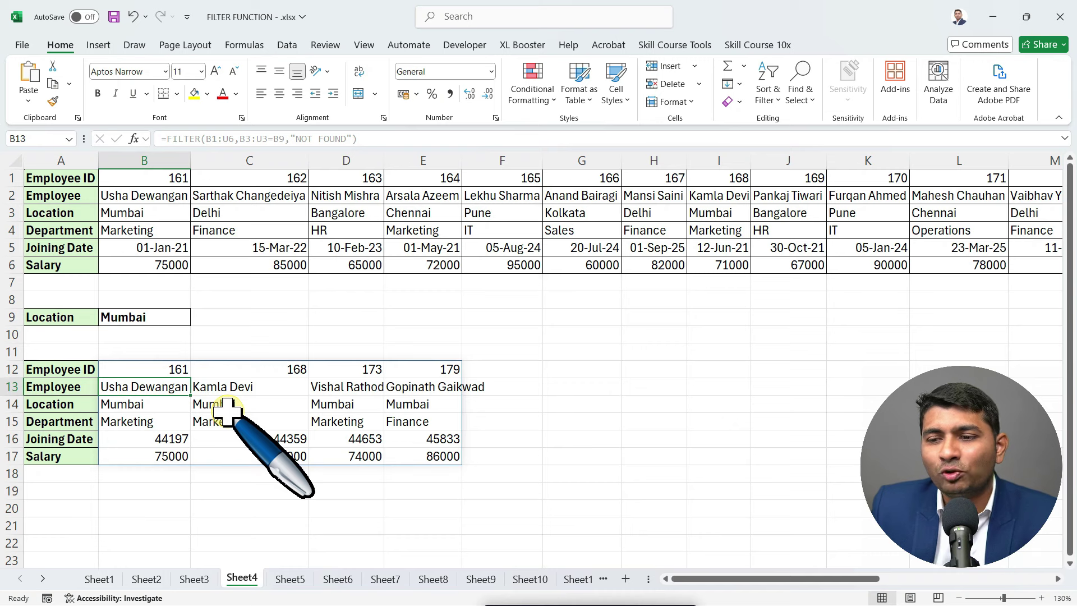
Format the joining dates in the filtered results as Short Date.
left_click_drag(160, 440, 417, 439)
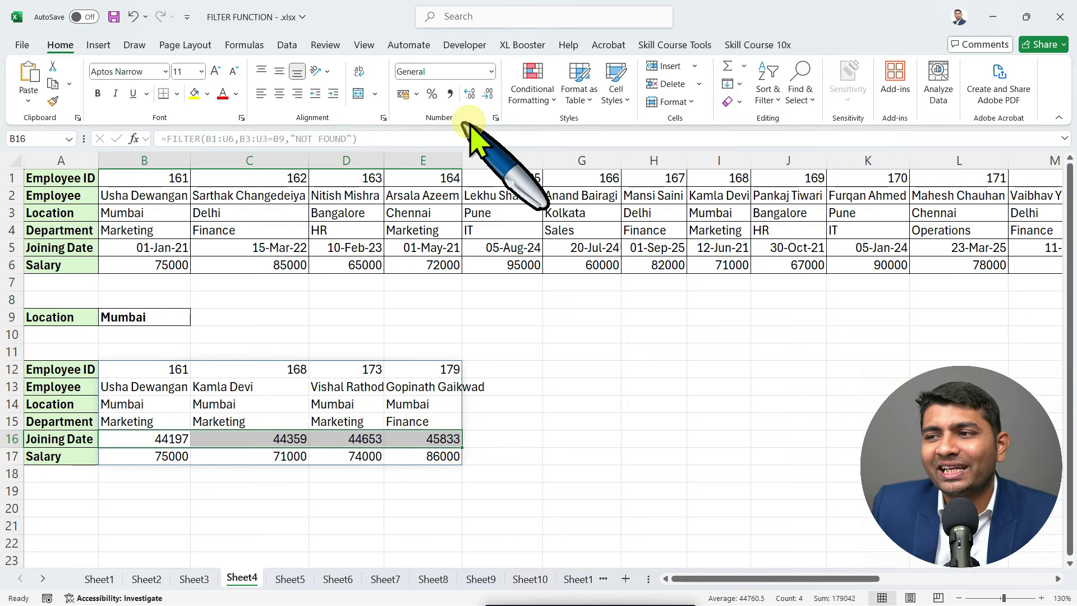
left_click(491, 71)
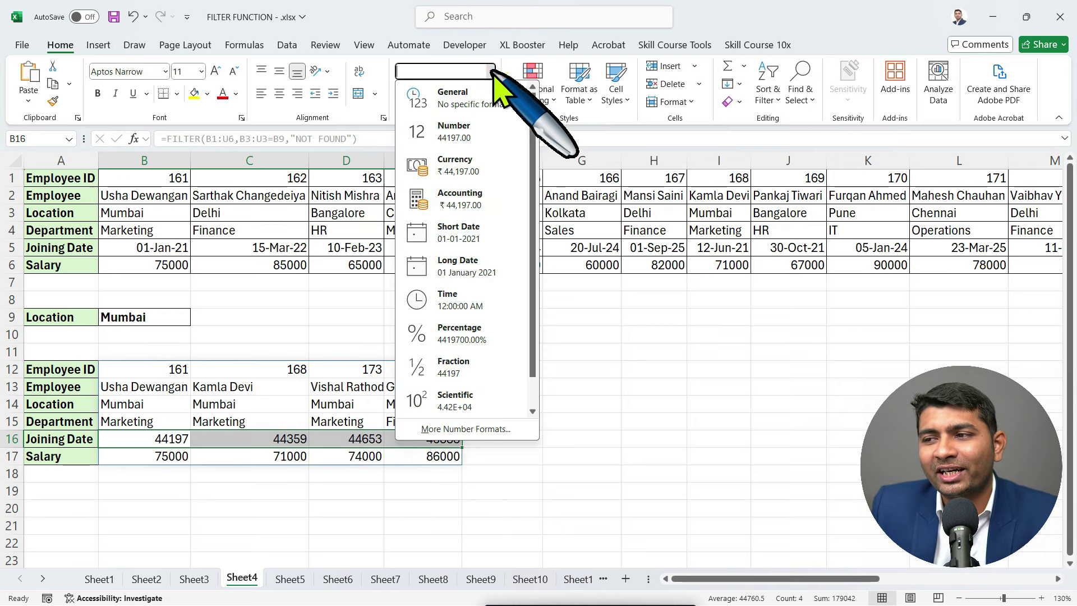
left_click(472, 232)
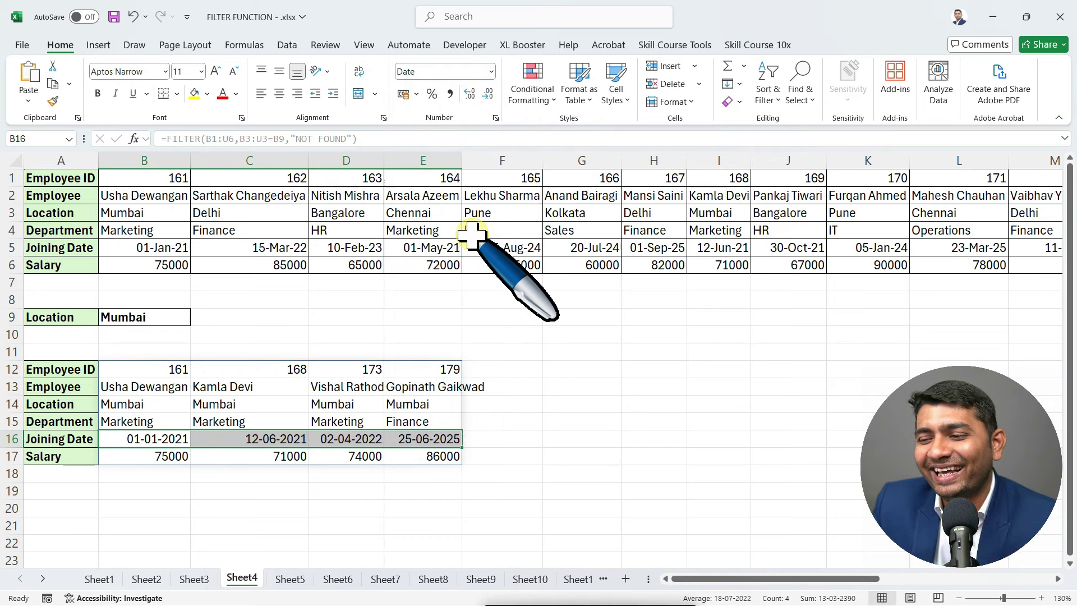
Switch B9's location to Delhi, Bangalore and then Chennai to check the filtered results.
left_click(179, 317)
left_click(197, 318)
left_click(185, 341)
left_click(196, 319)
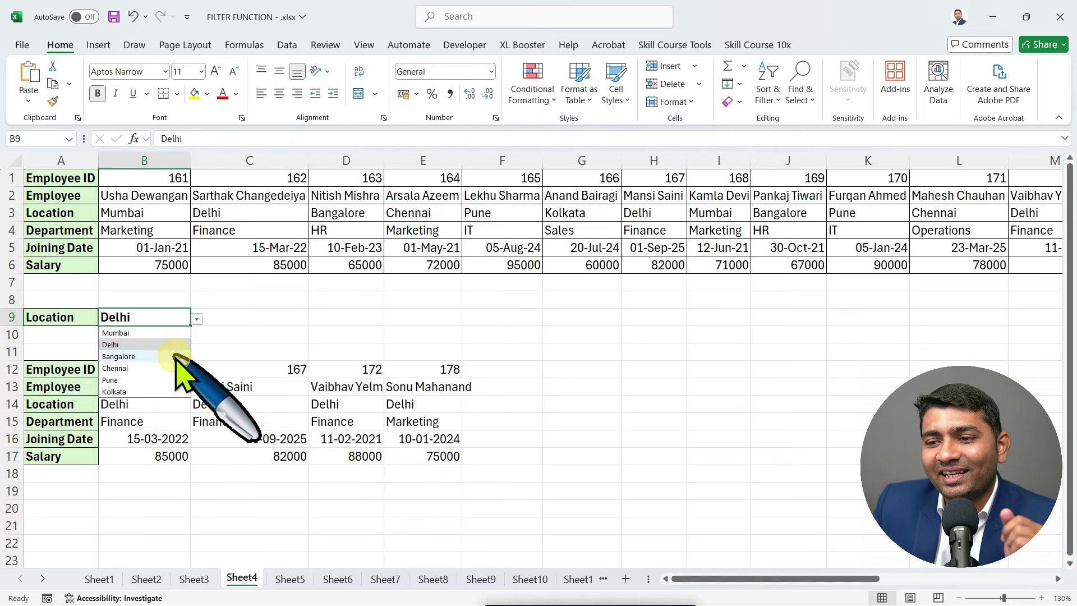
left_click(168, 353)
left_click(197, 319)
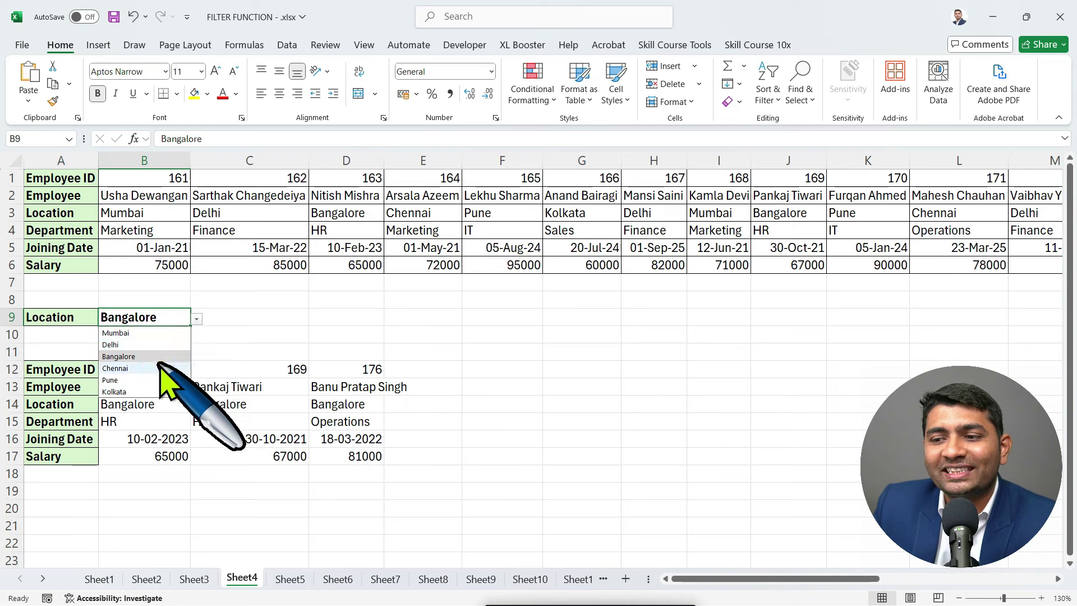
left_click(162, 365)
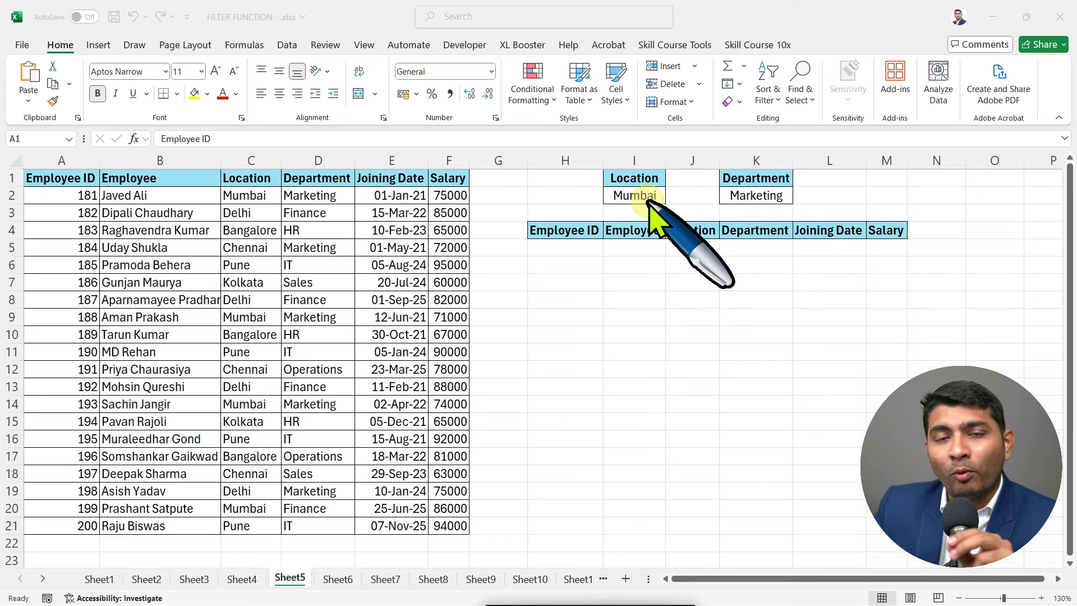
left_click(588, 257)
left_click_drag(588, 257, 861, 391)
left_click(590, 351)
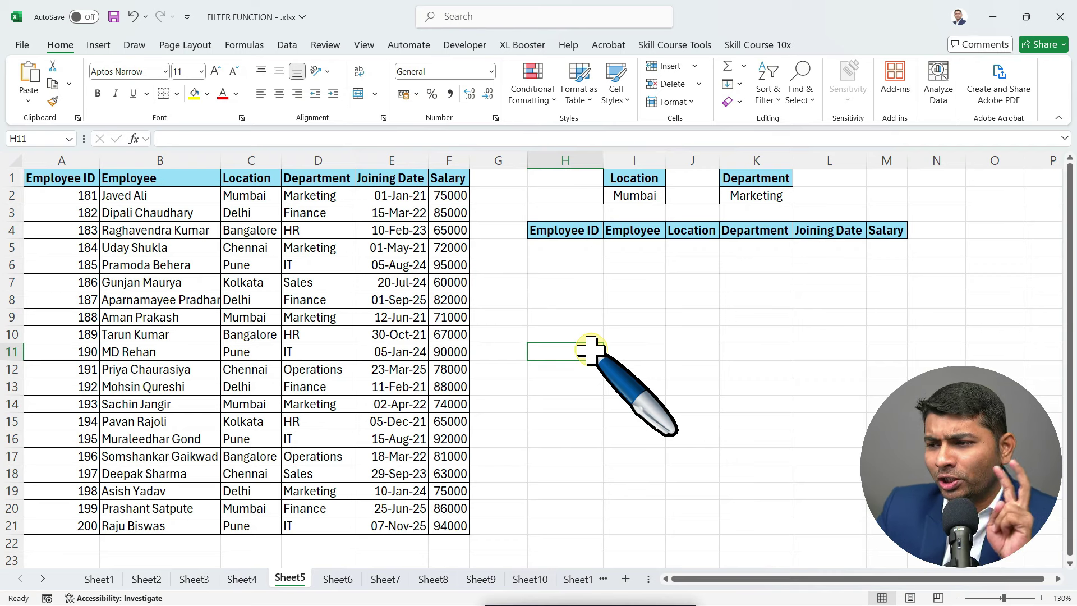
left_click(639, 203)
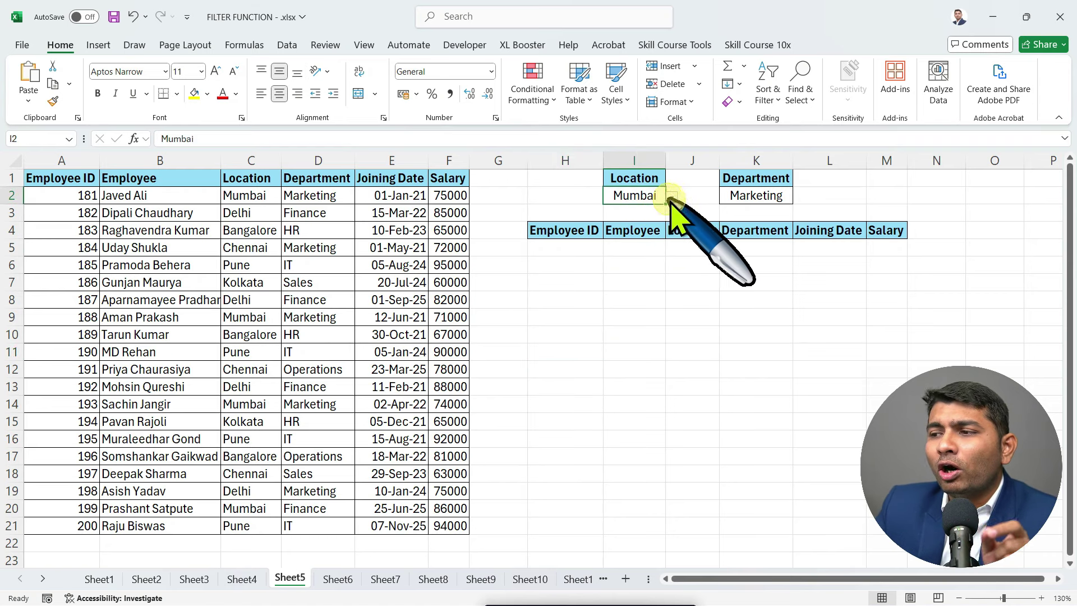
left_click(672, 197)
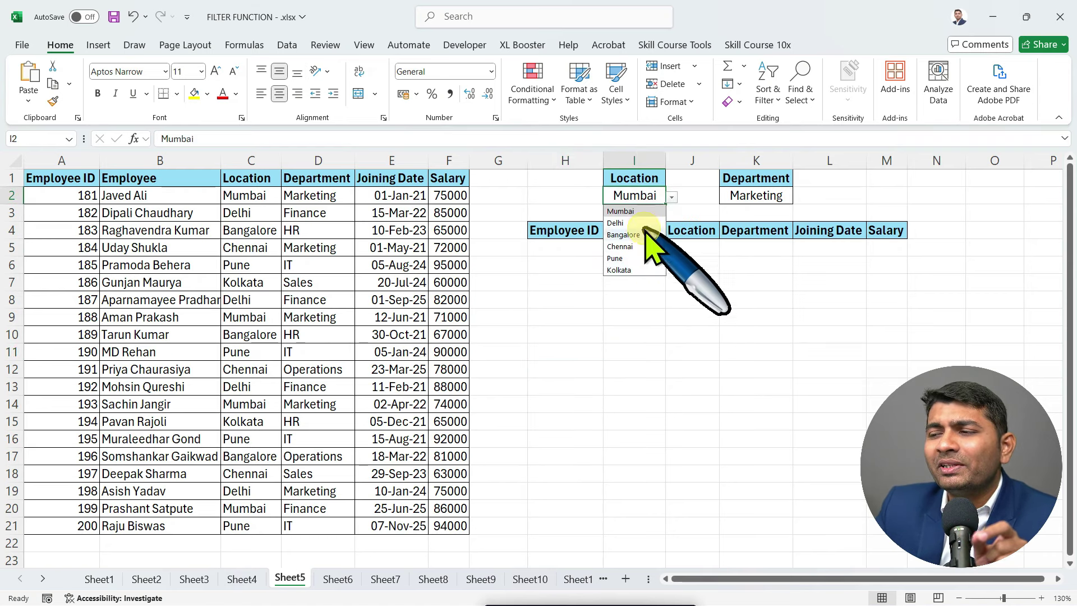
left_click(644, 200)
left_click(730, 197)
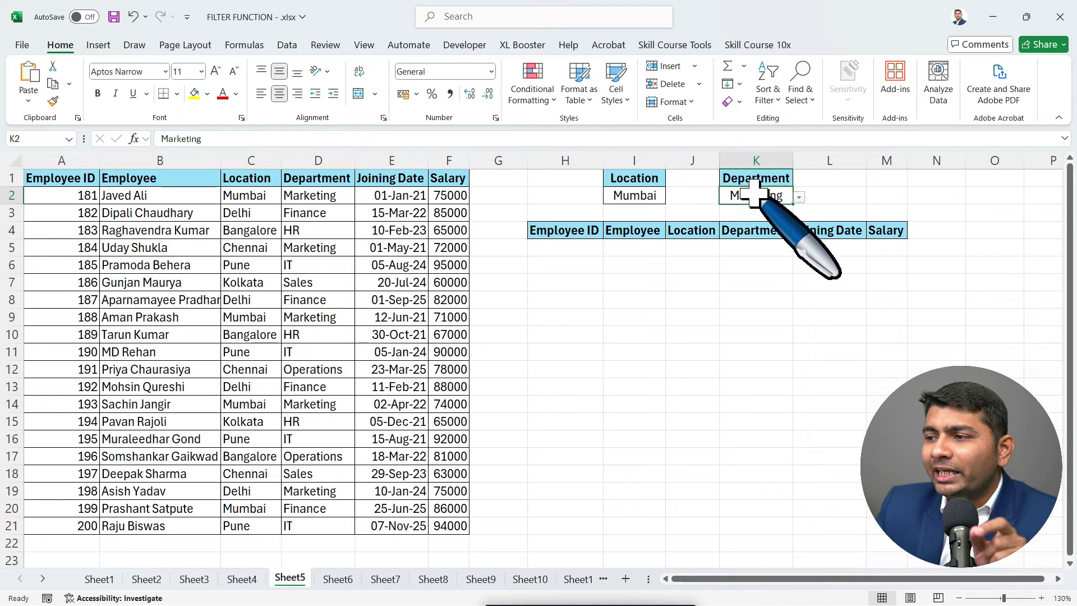
left_click(799, 198)
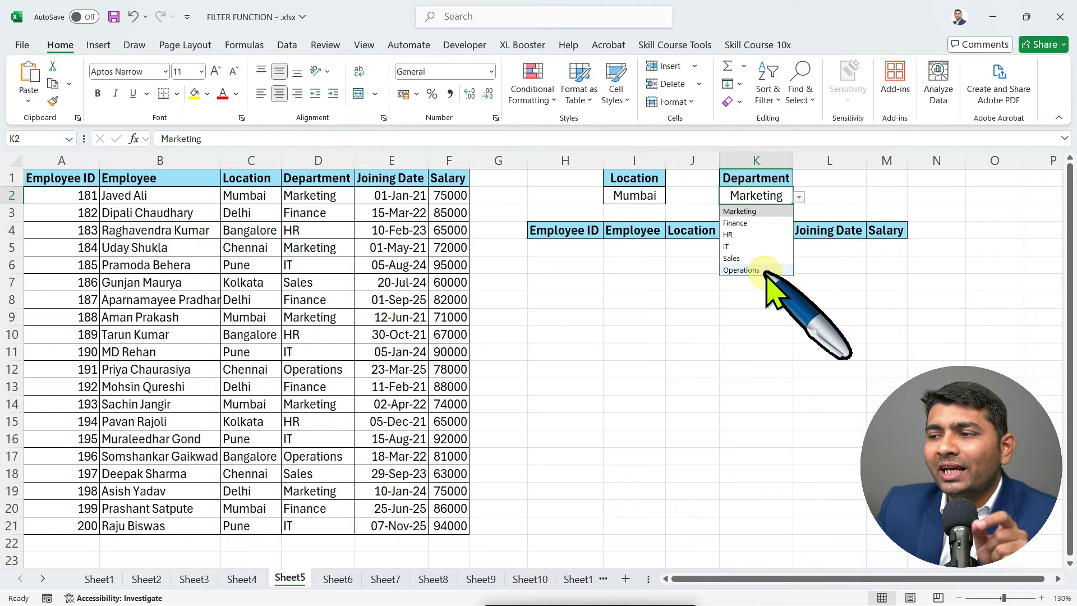
left_click(735, 211)
left_click(571, 247)
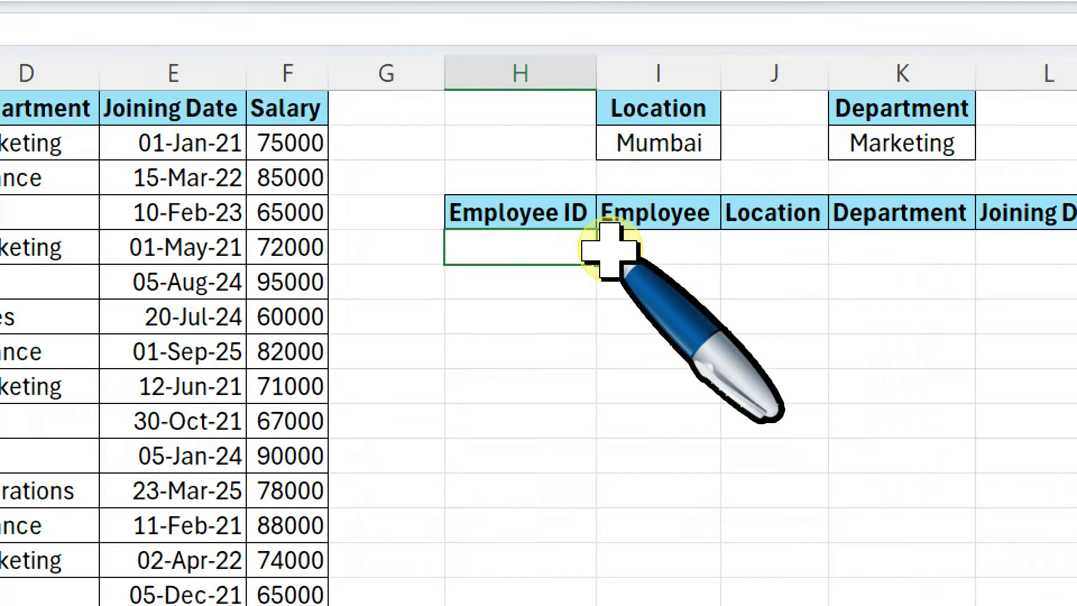
Begin =FILTER(A2:F21,( in H5, using the whole employee table as the array.
type("=FIL")
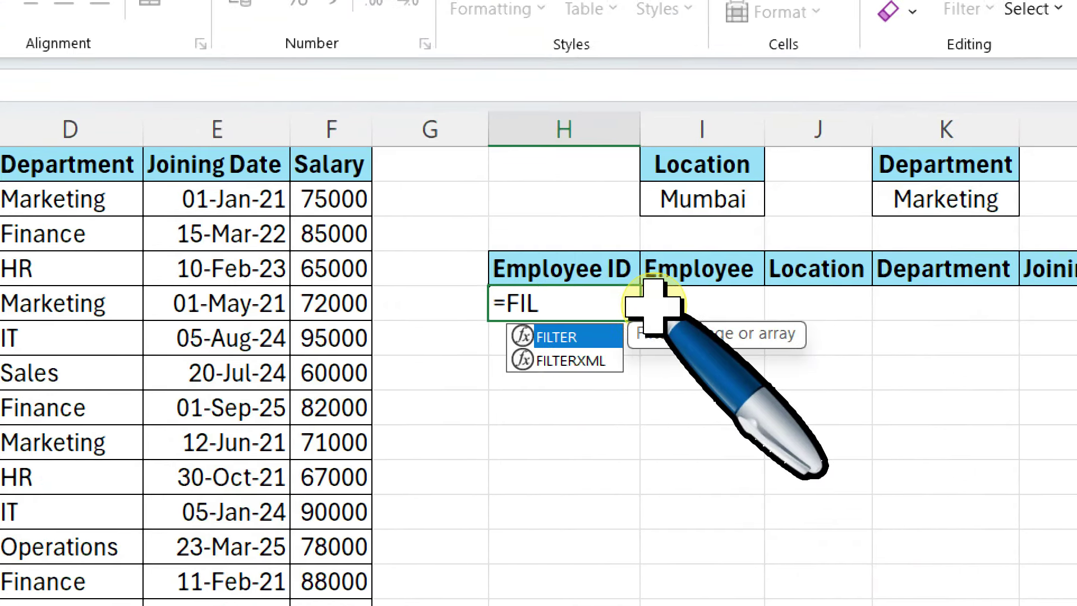
key("Tab")
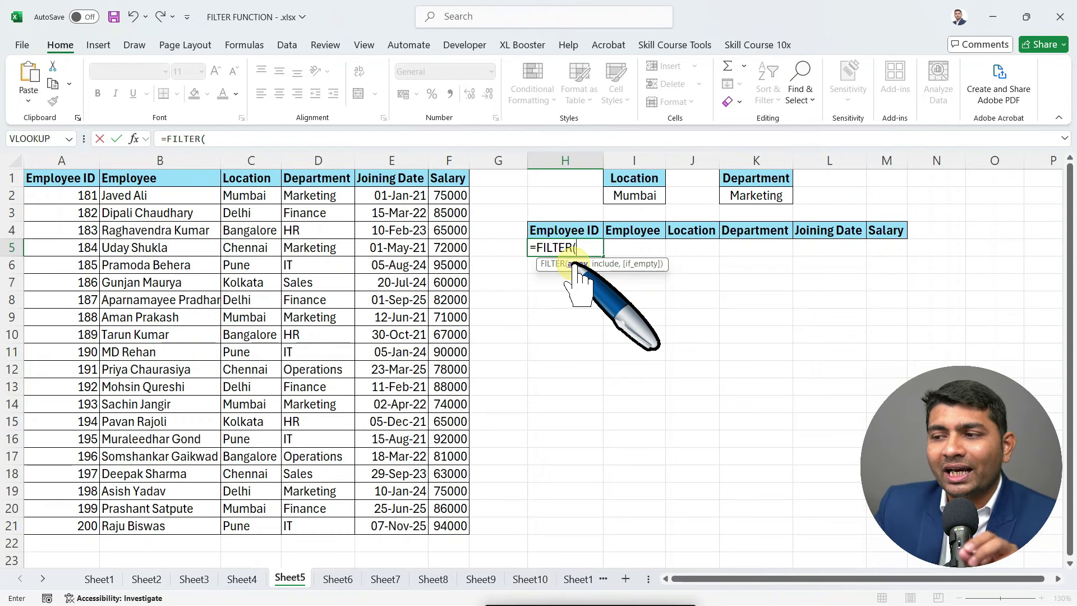
left_click_drag(45, 196, 447, 525)
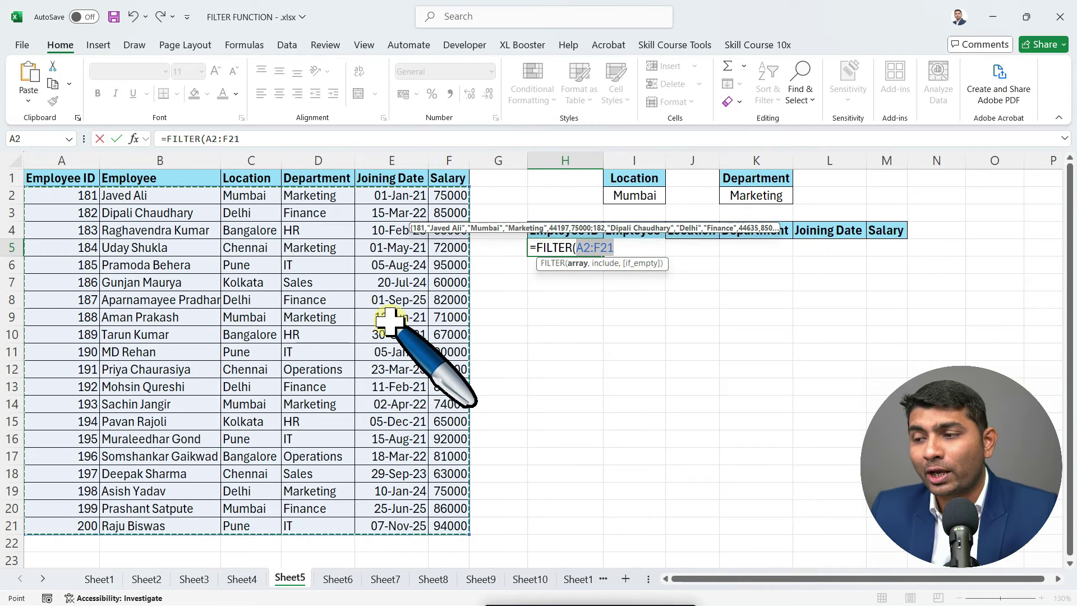
type(",")
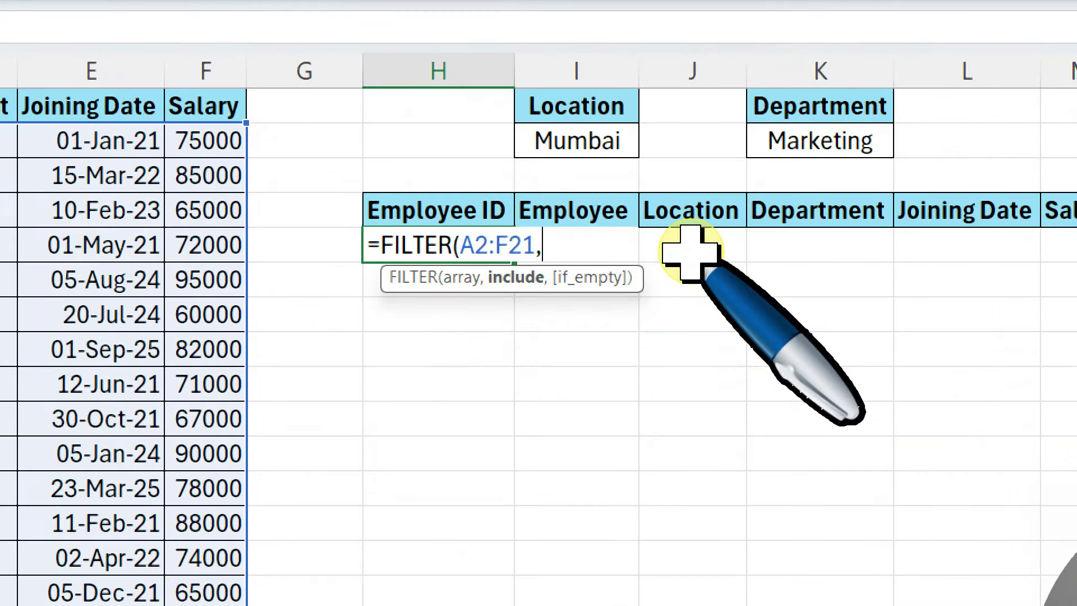
type("(")
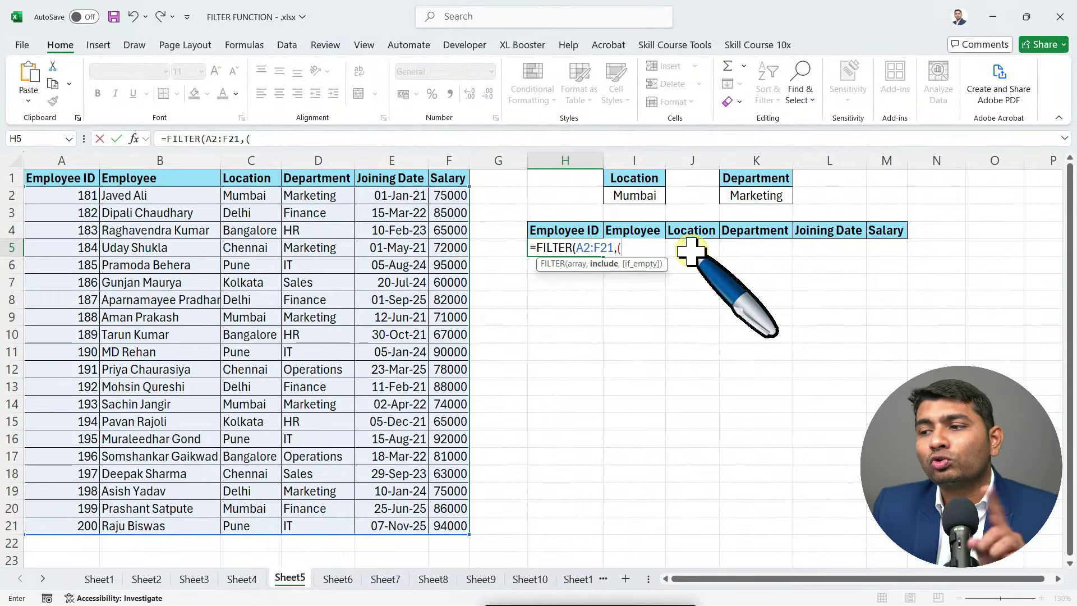
Add the location condition (C2:C21=I2) followed by a multiplication sign to H5's formula.
left_click(258, 196)
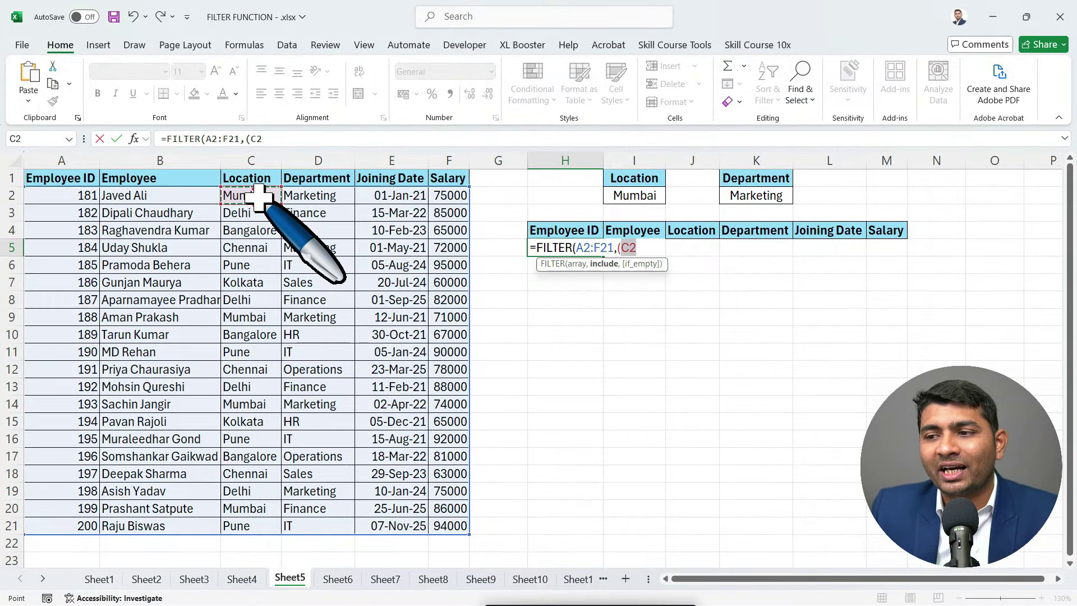
key("ctrl+shift+Down")
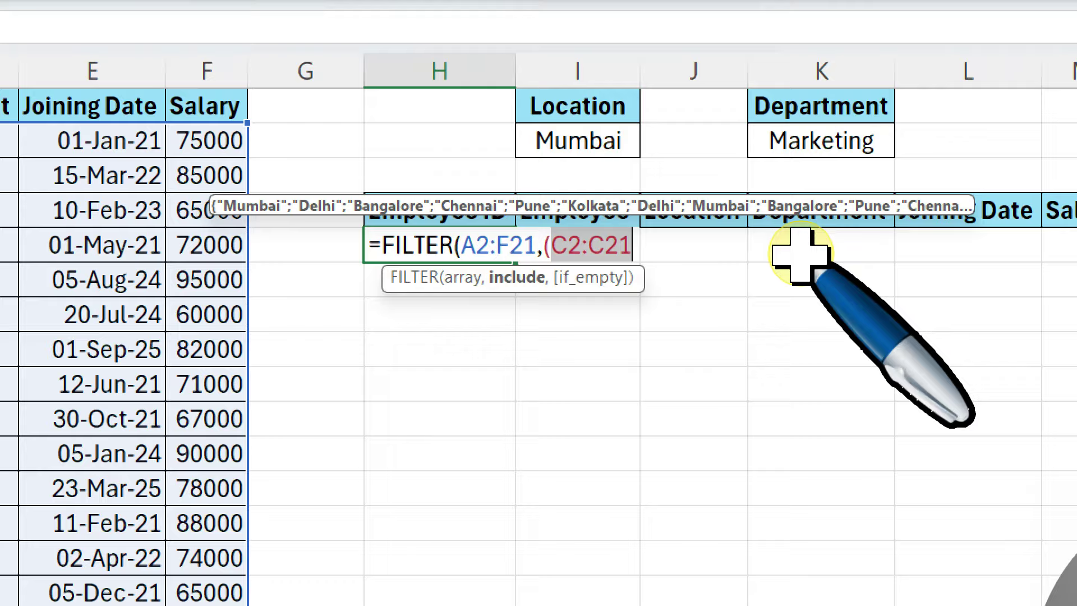
type("=")
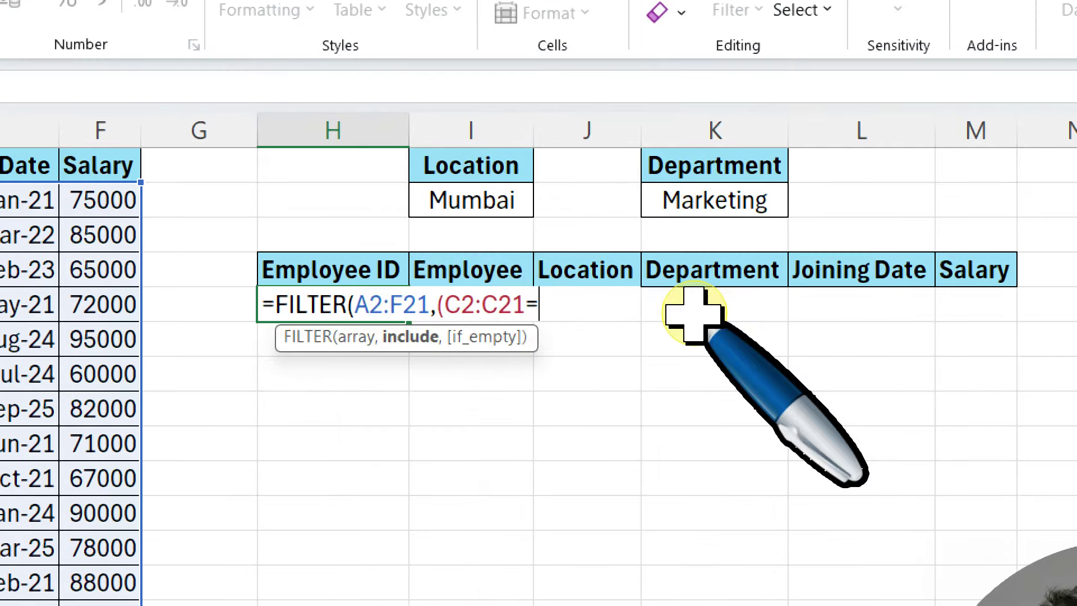
left_click(493, 203)
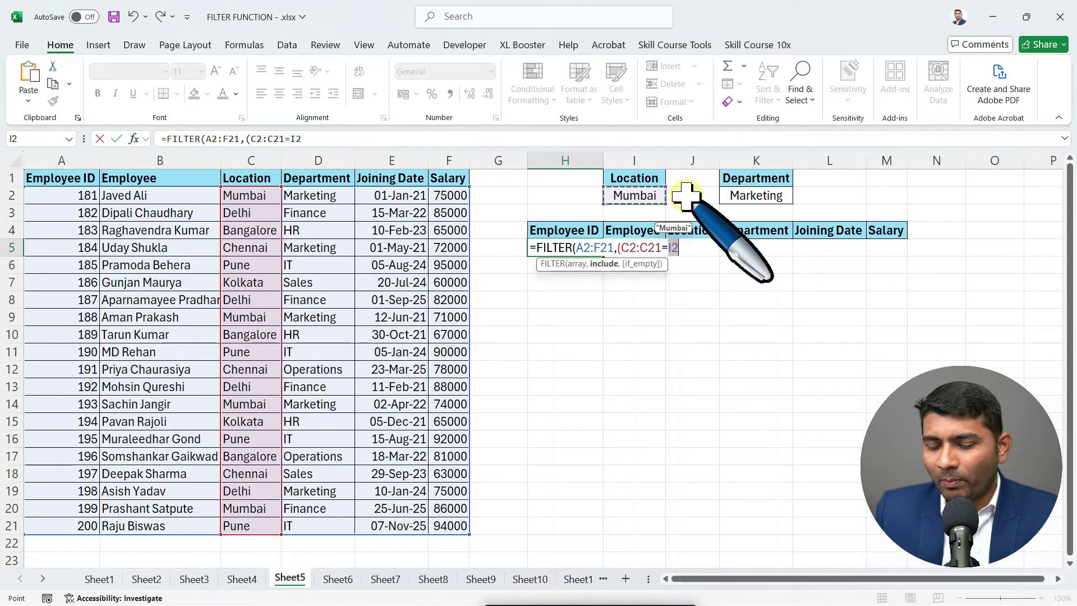
type(")")
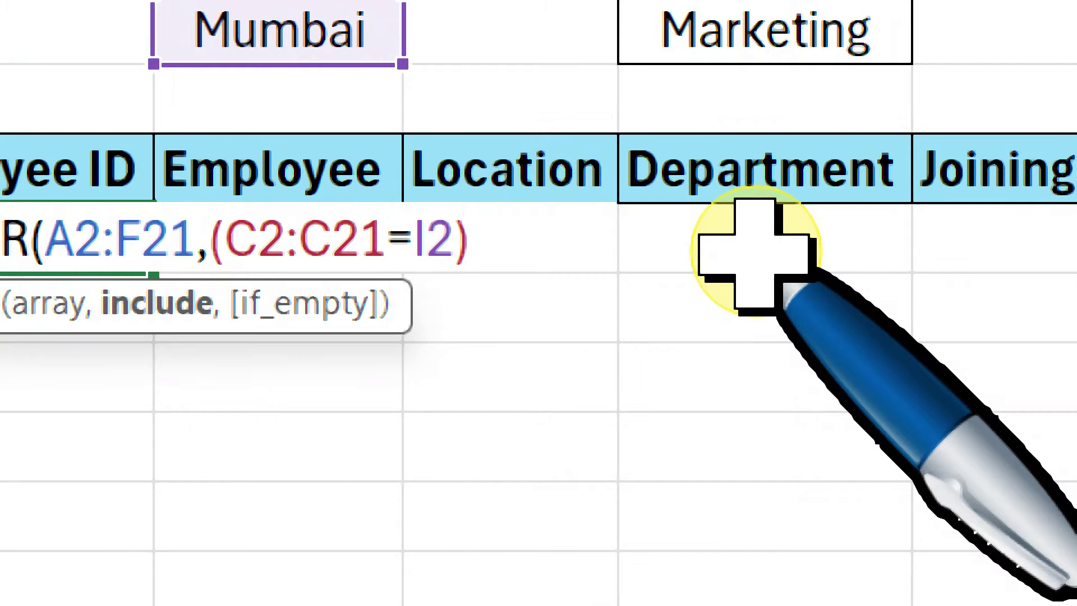
type("*")
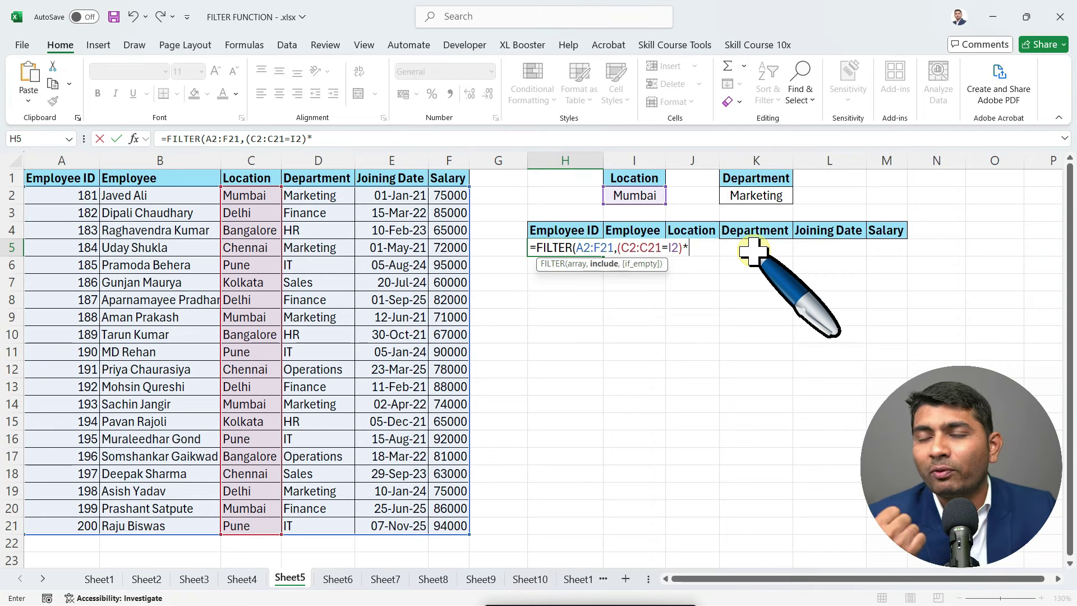
Add the department condition (D2:D21=K2) and a "Wrong Value" fallback to the formula.
type("(")
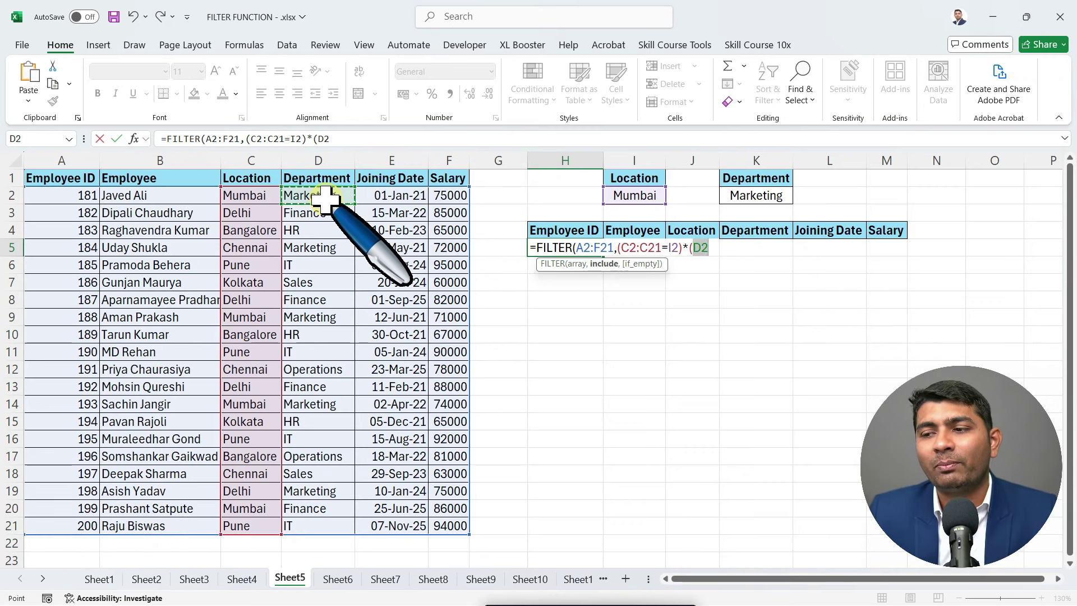
key("ctrl+shift+Down")
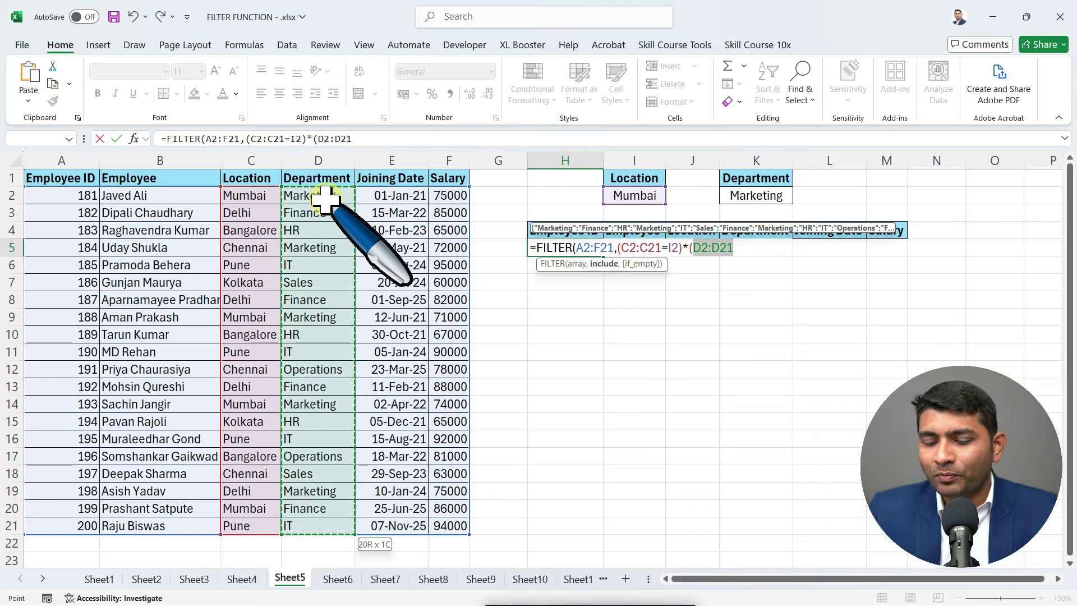
type("=")
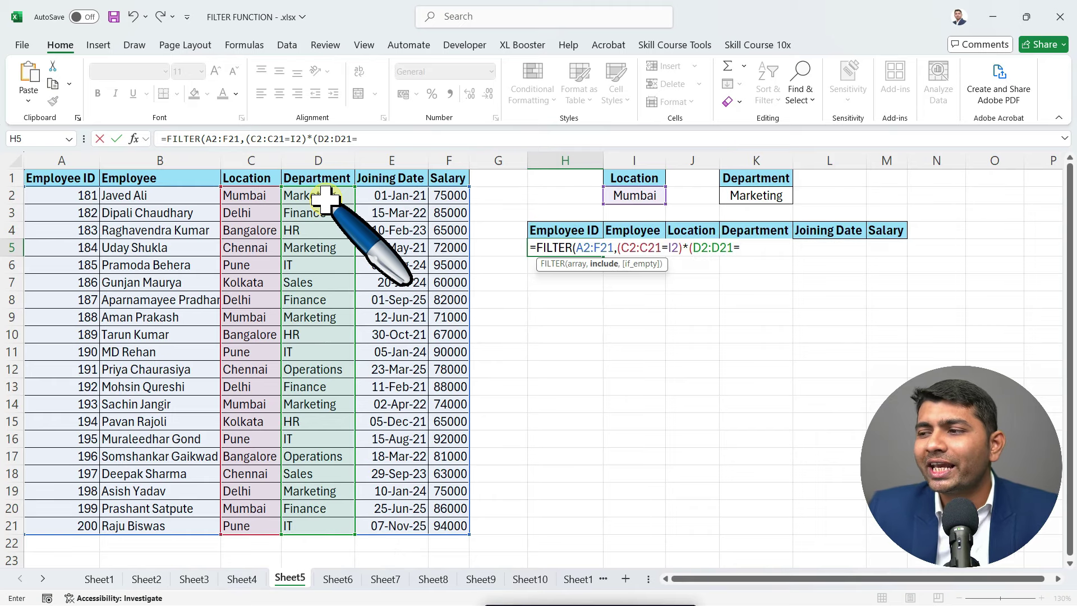
left_click(757, 197)
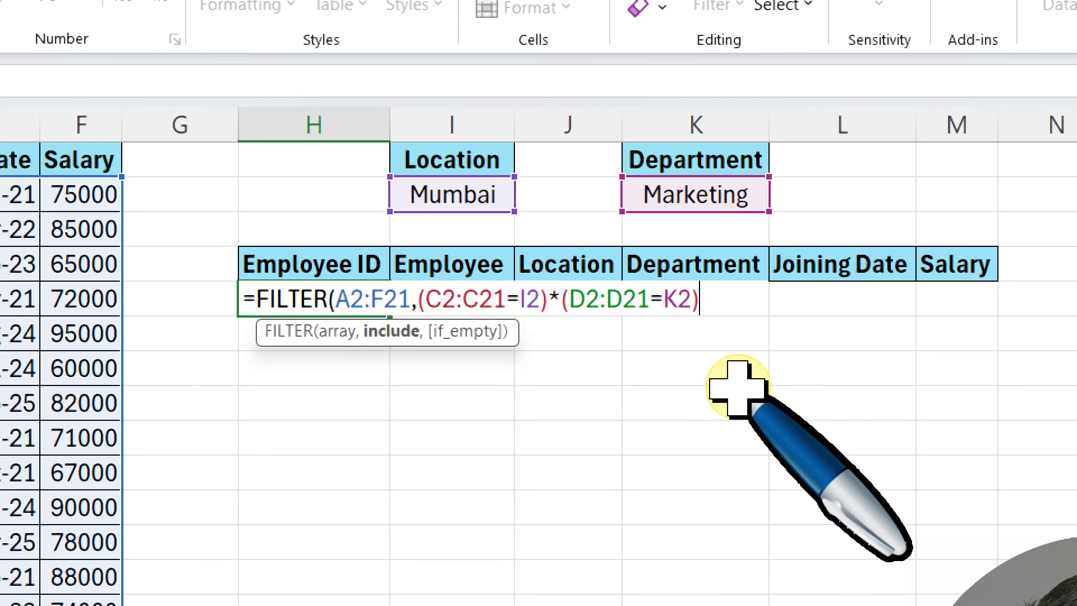
type(",\"")
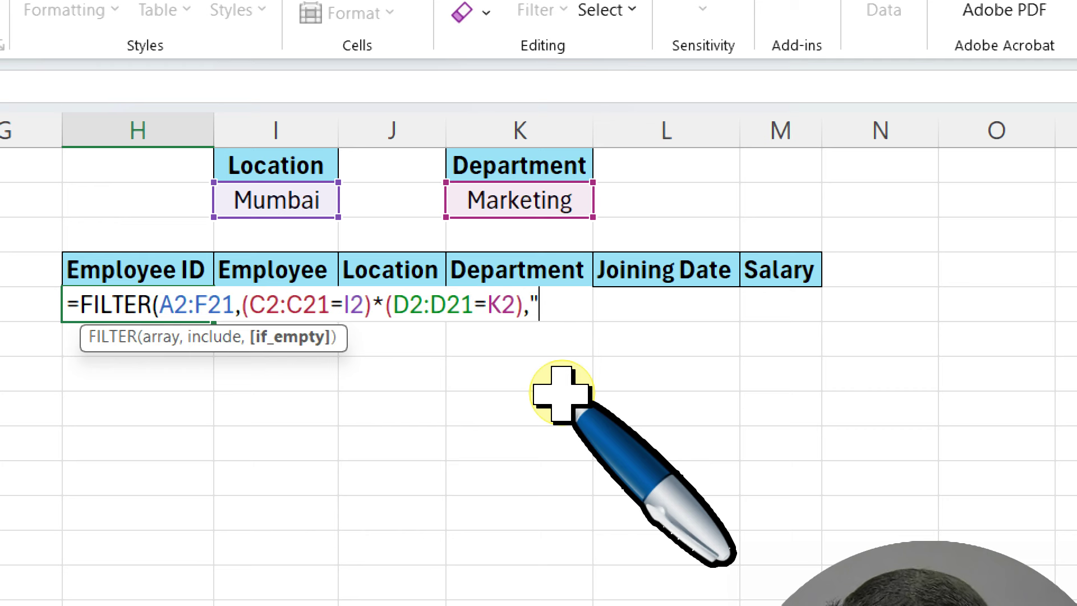
type("Wrong Value\"")
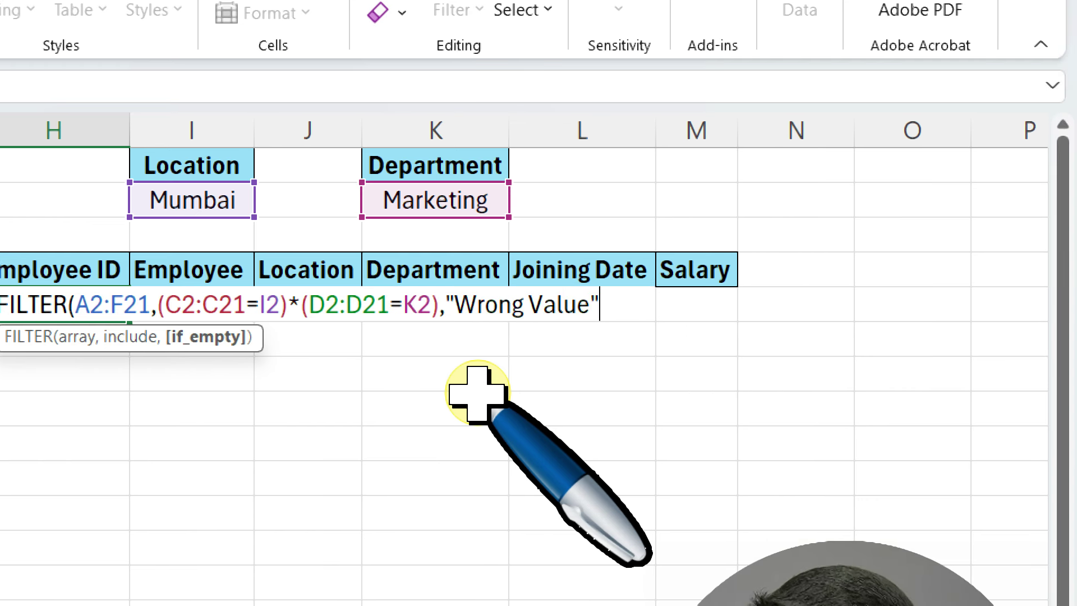
type(")")
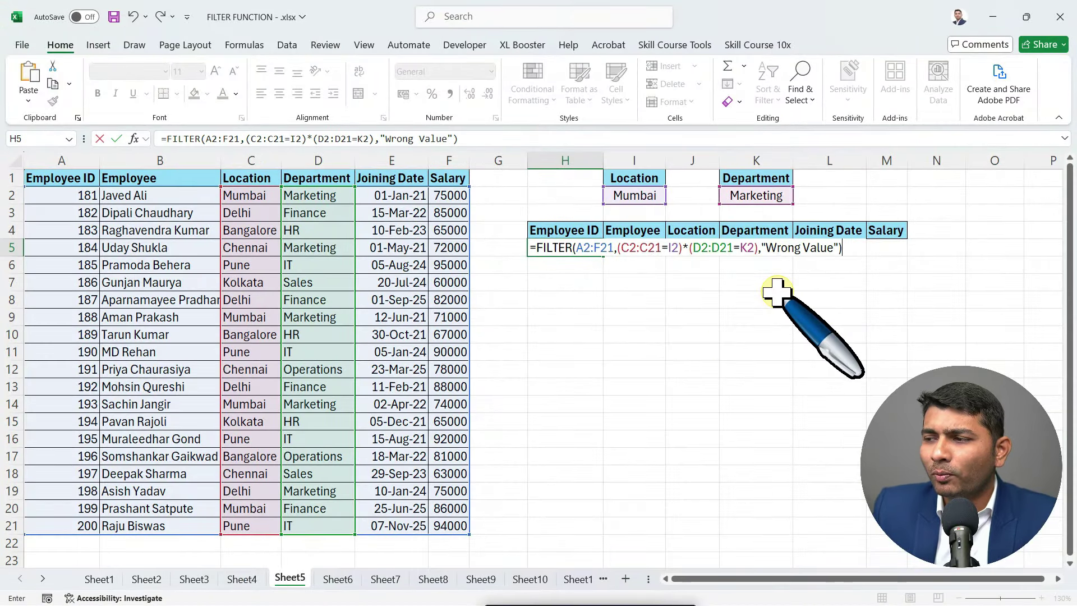
Commit H5's formula with an empty "" fallback and autofit column I to the names.
left_click_drag(766, 248, 834, 247)
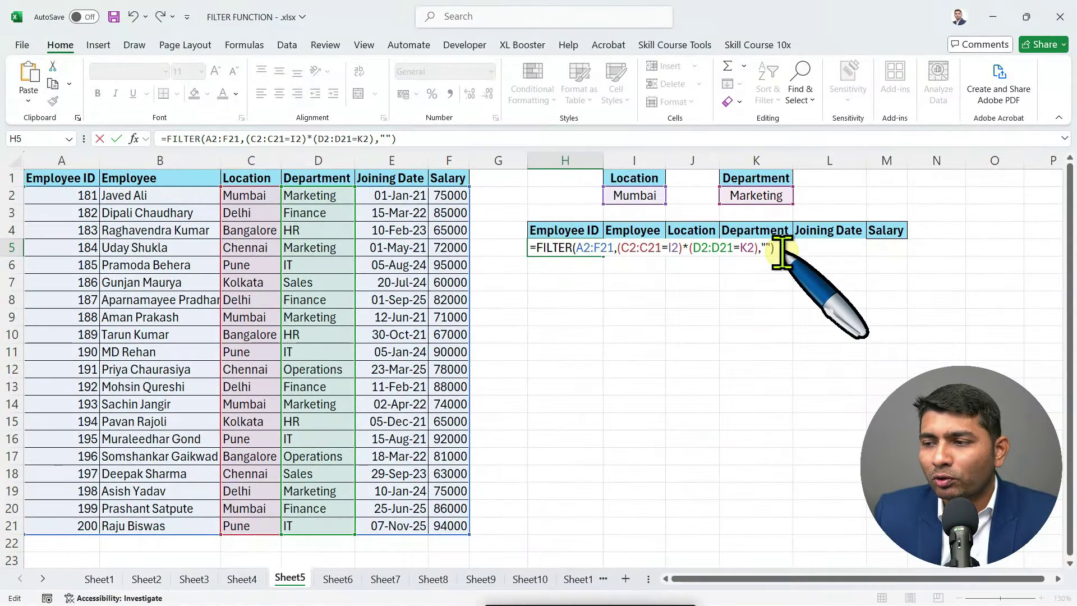
key("Return")
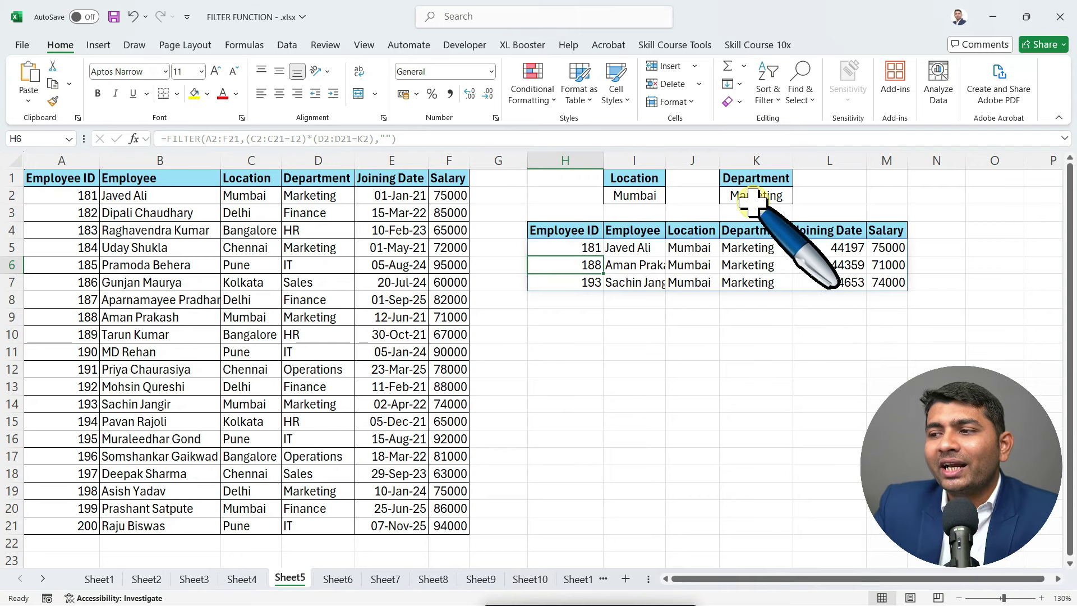
double_click(665, 160)
left_click(680, 160)
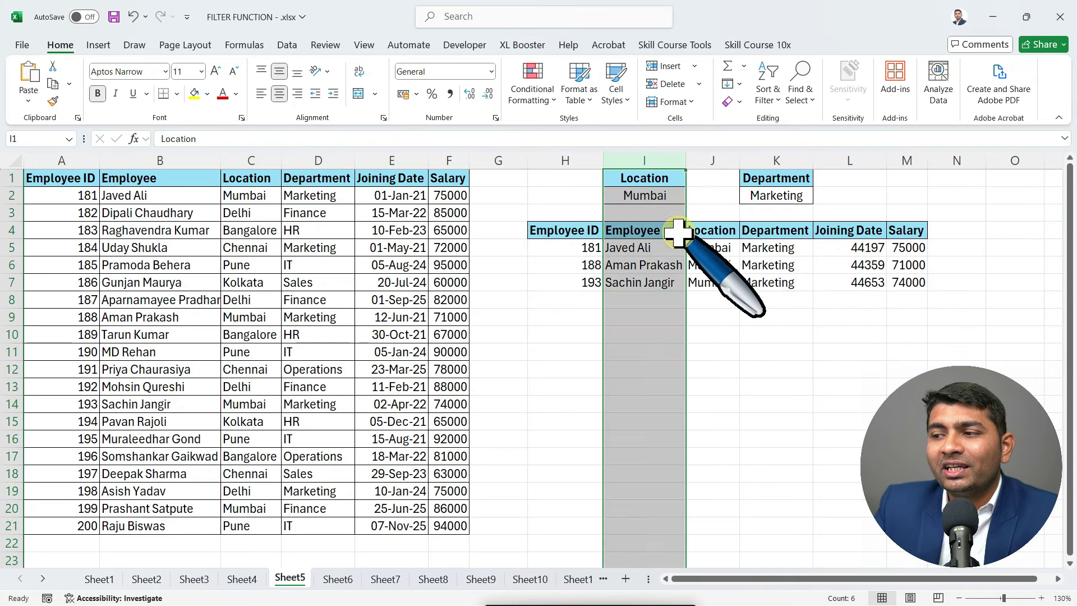
Highlight the matching Mumbai Marketing rows and review the multiplied conditions in H5's formula.
left_click(575, 247)
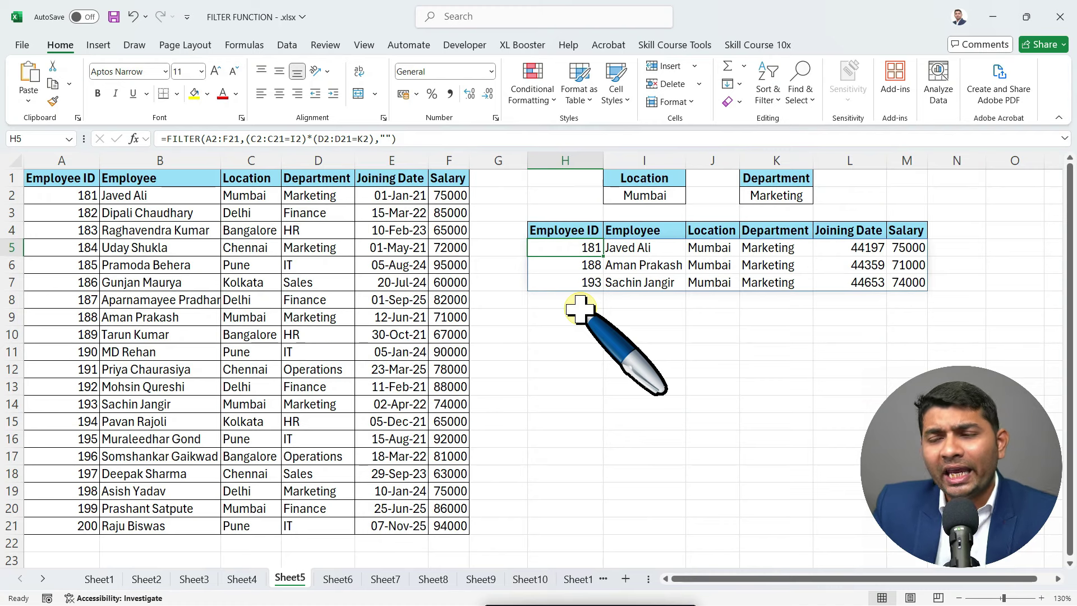
left_click_drag(194, 195, 227, 195)
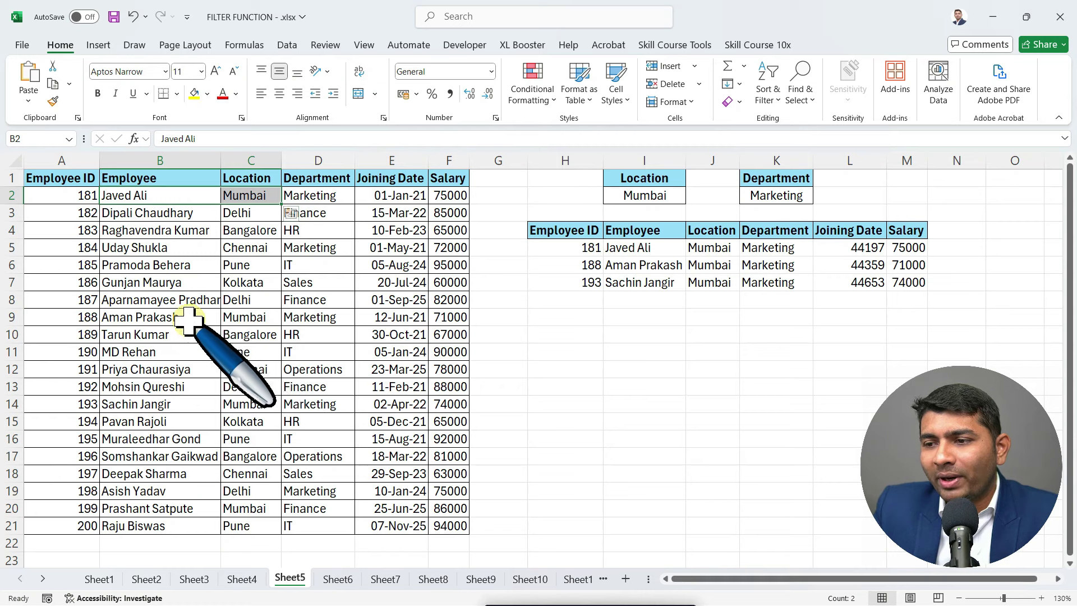
left_click_drag(205, 317, 232, 318)
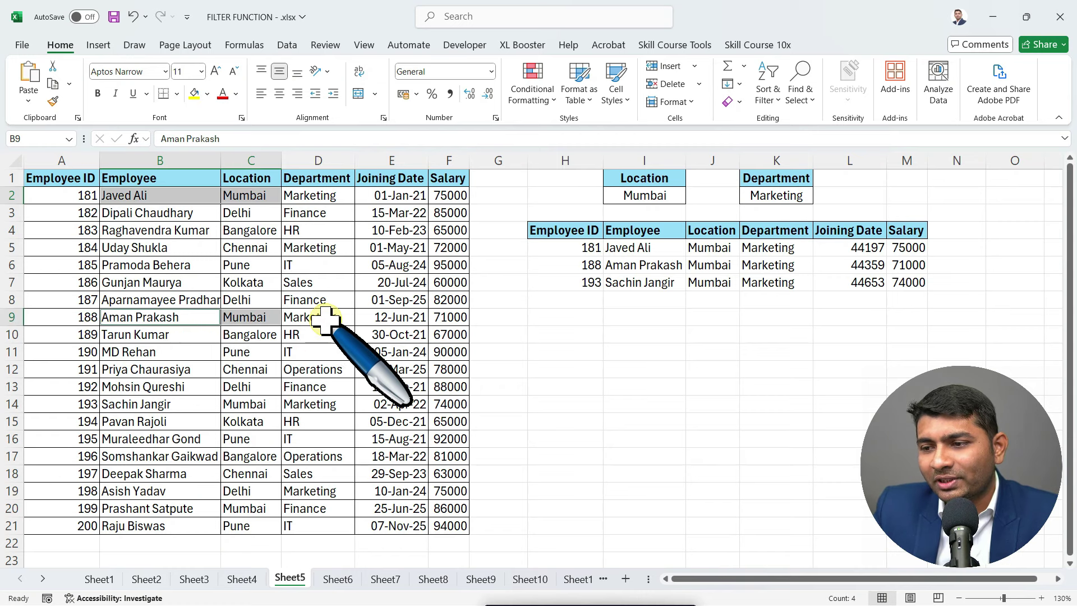
left_click_drag(205, 404, 312, 405)
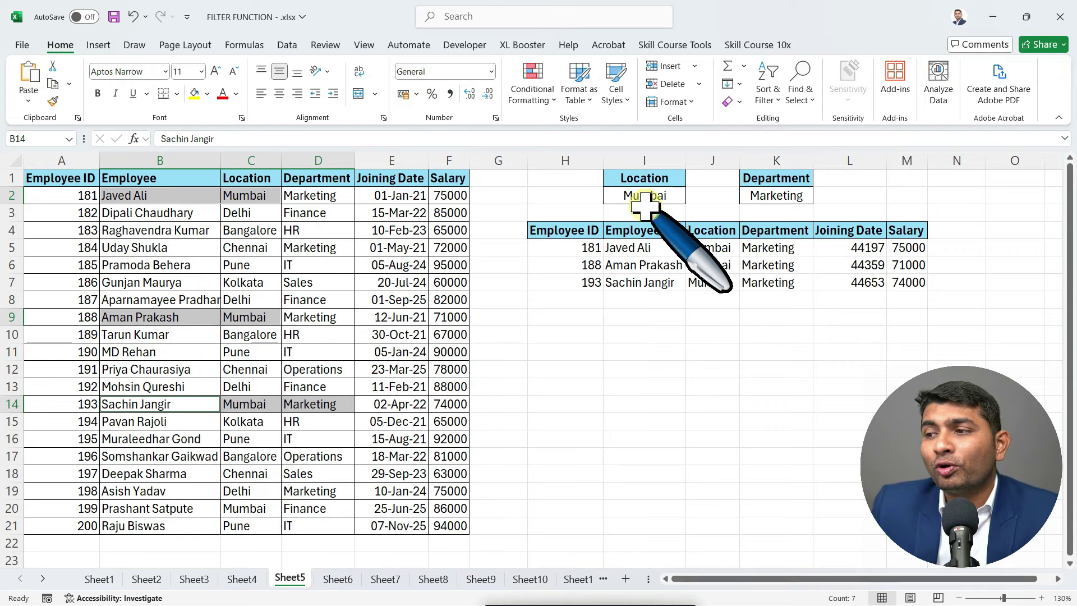
double_click(572, 248)
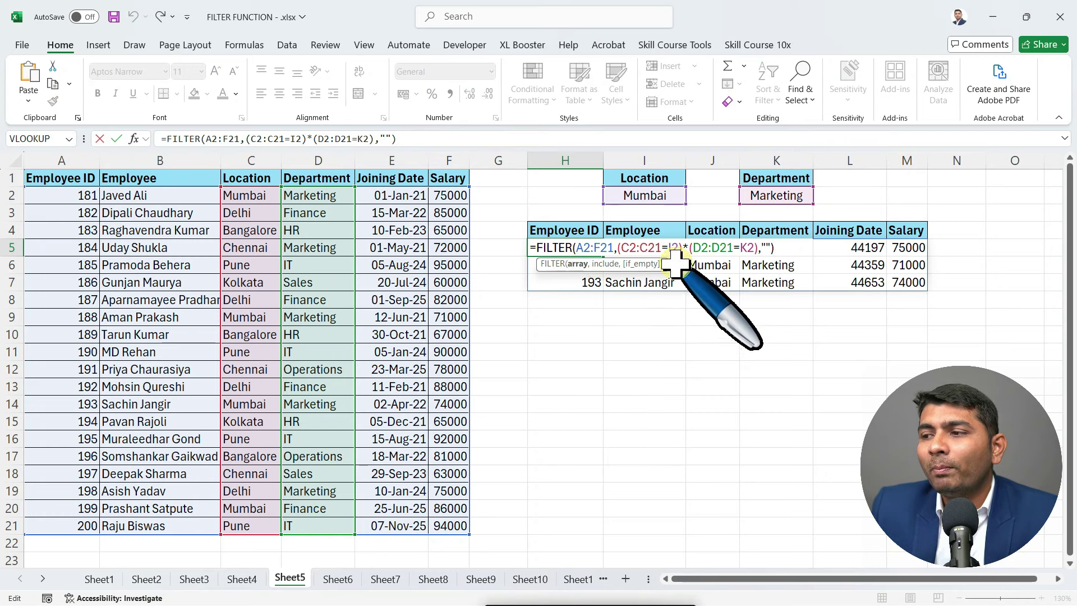
left_click_drag(682, 250, 689, 252)
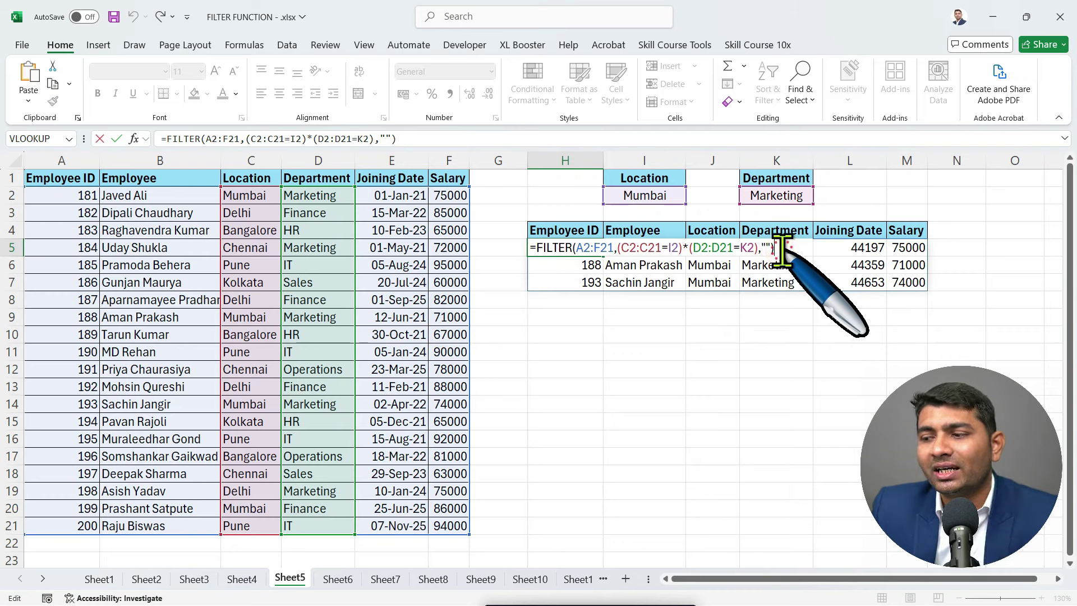
key("Return")
Set the department criterion in K2 to HR, via Finance.
left_click(775, 195)
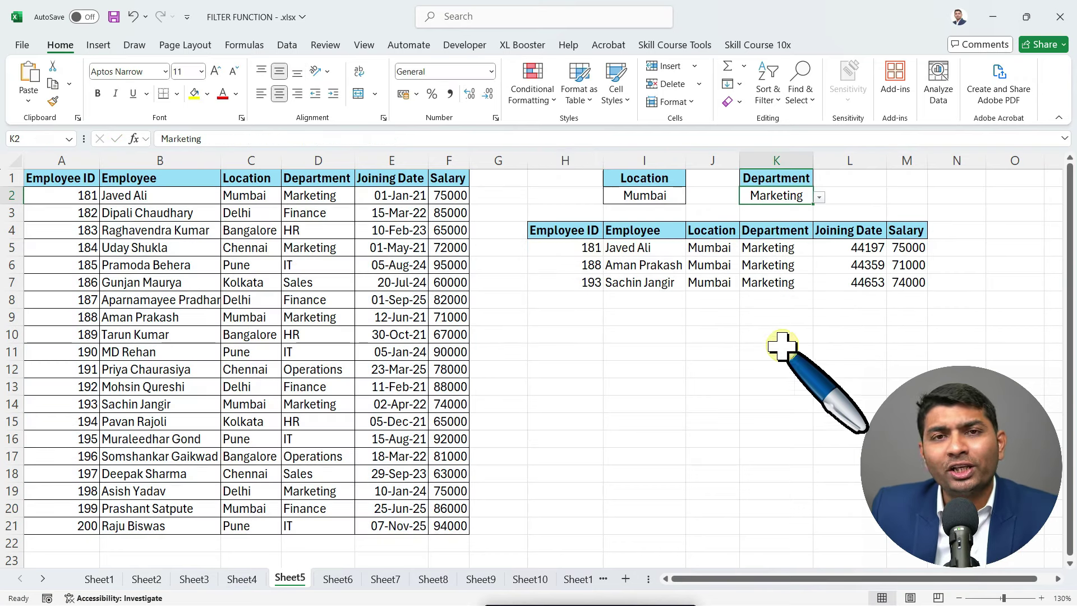
left_click(820, 197)
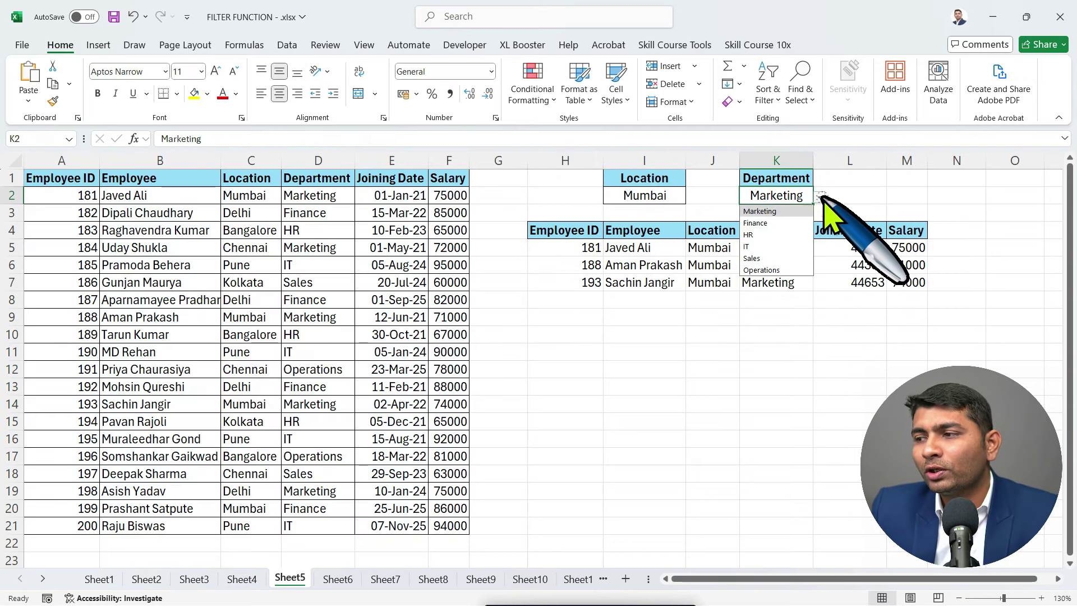
left_click(800, 222)
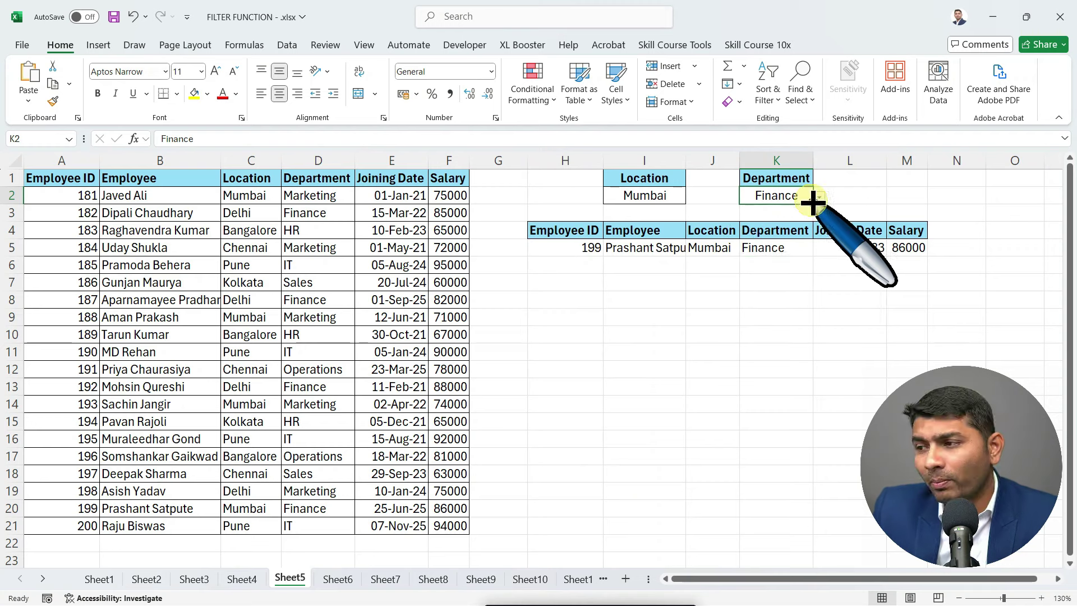
left_click(816, 199)
left_click(779, 239)
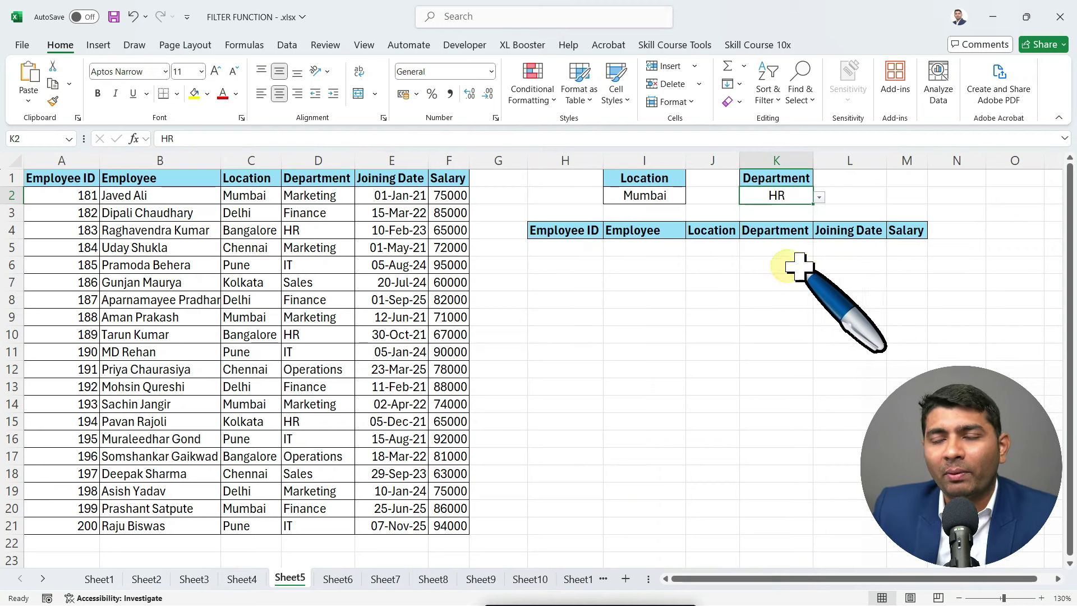
Change H5's FILTER fallback to "not found".
left_click(565, 251)
double_click(557, 248)
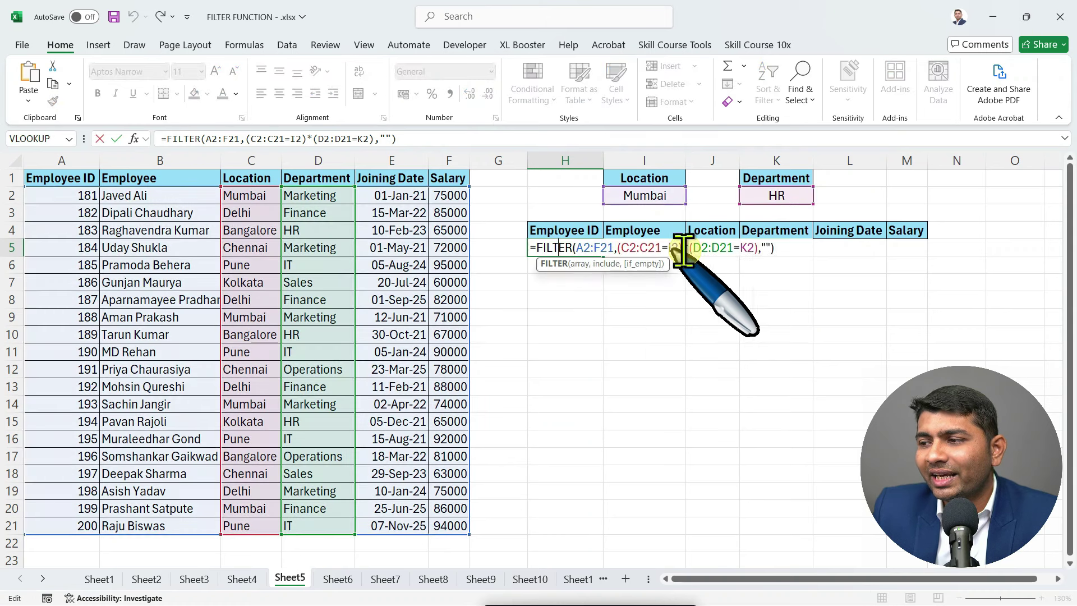
left_click(765, 250)
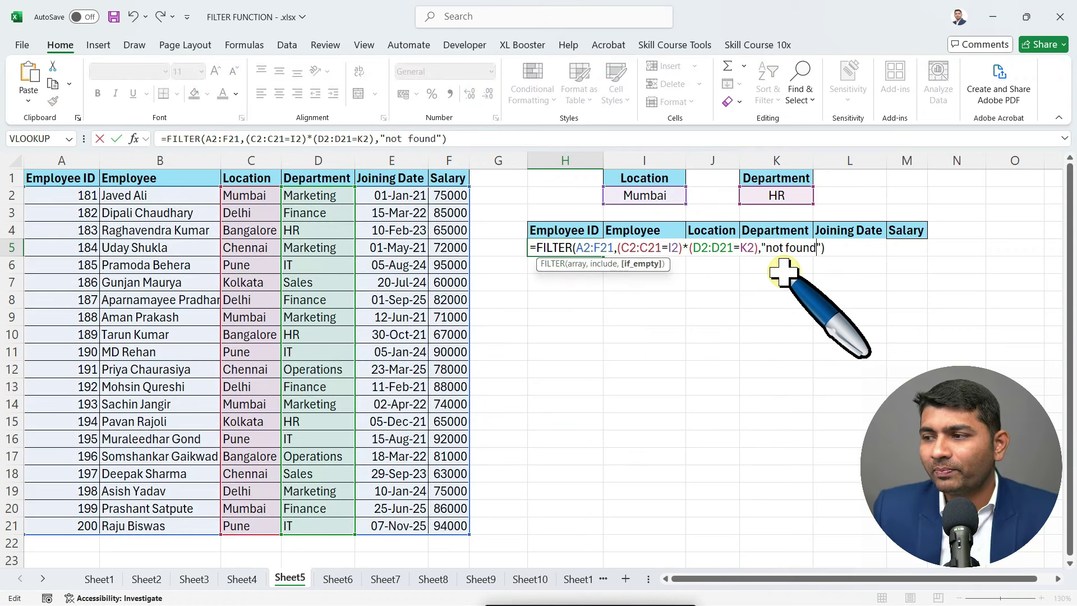
type("not found")
key("Return")
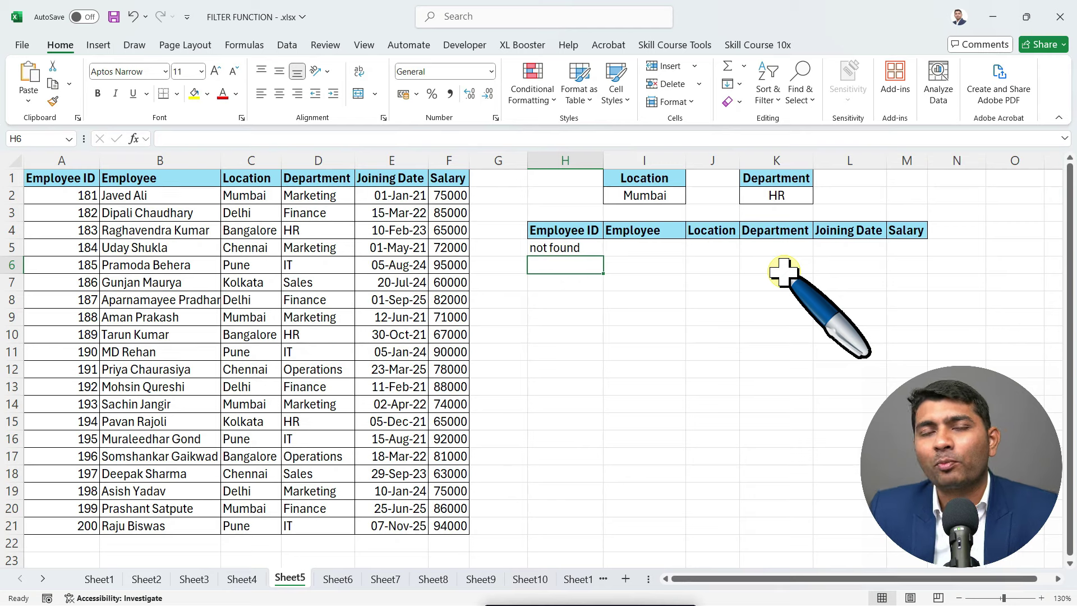
Set the location criterion in I2 to Bangalore, via Delhi.
left_click(676, 196)
left_click(693, 196)
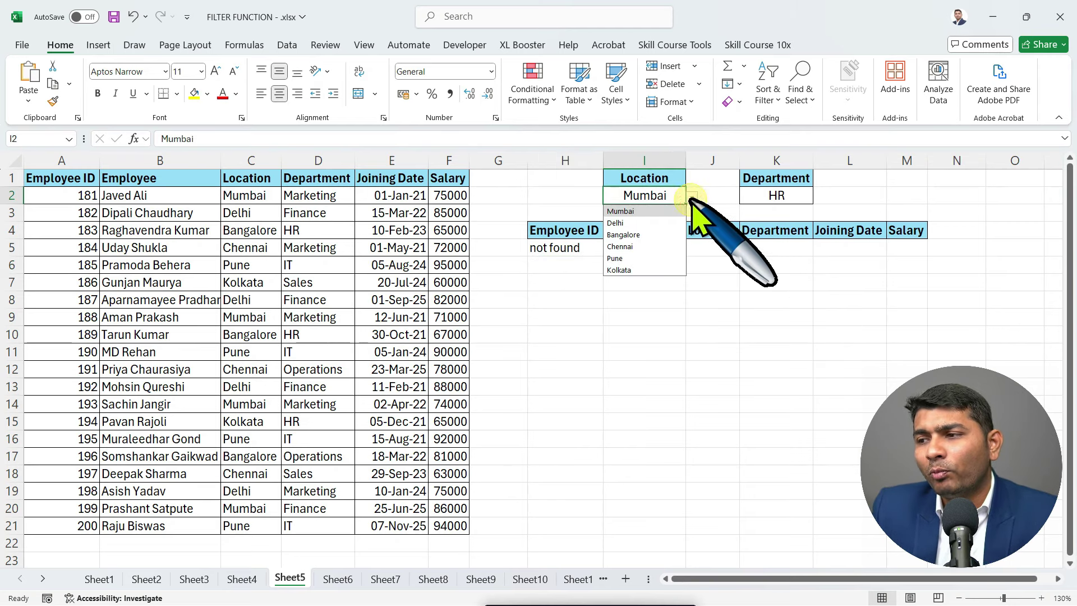
left_click(673, 222)
left_click(691, 197)
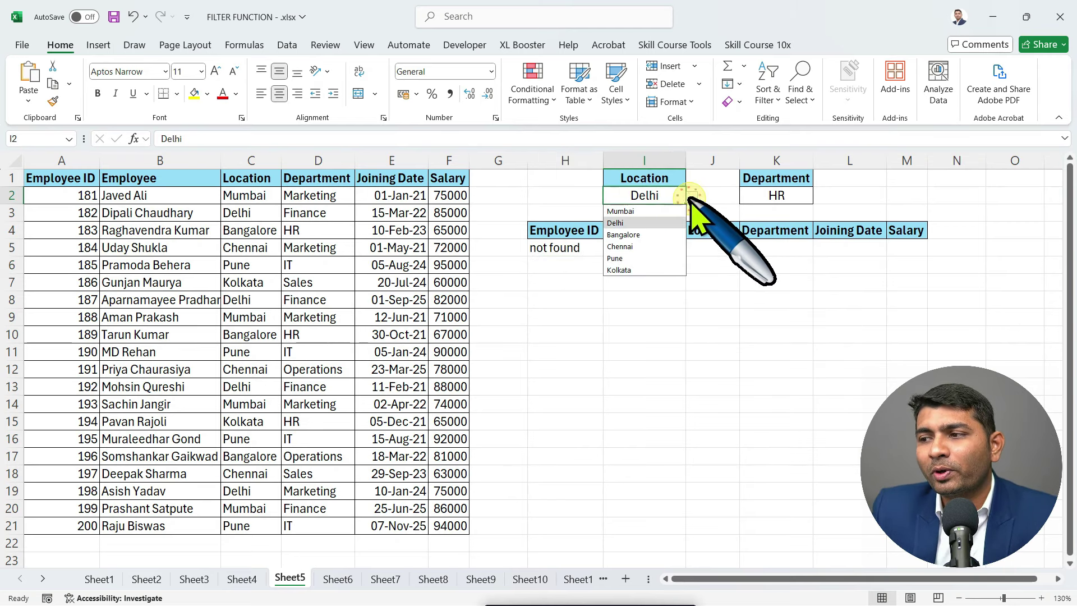
left_click(670, 235)
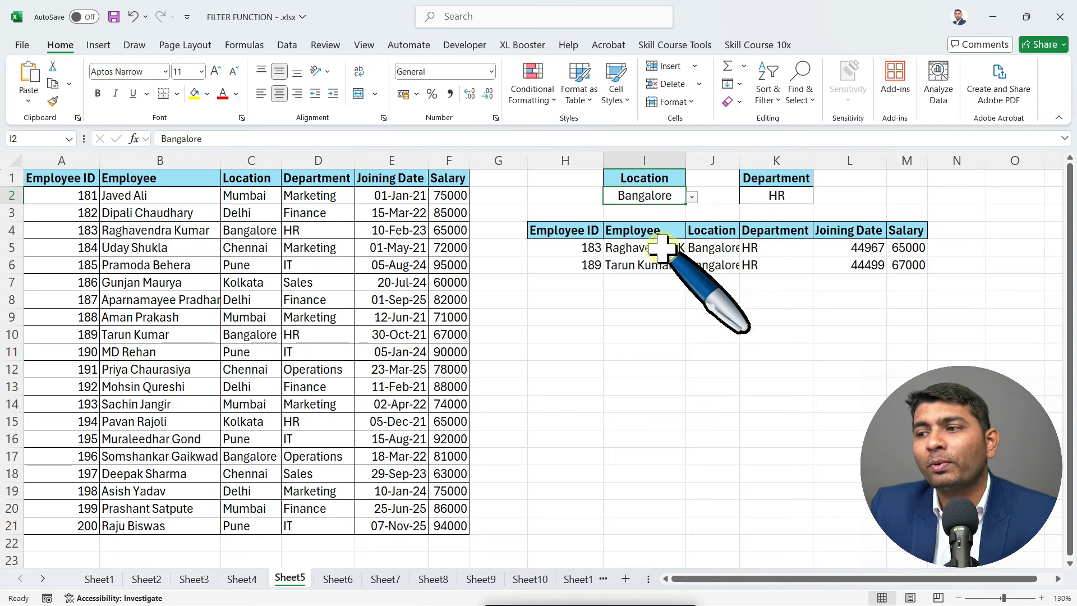
Review H5's FILTER formula with the Bangalore and HR criteria.
double_click(583, 247)
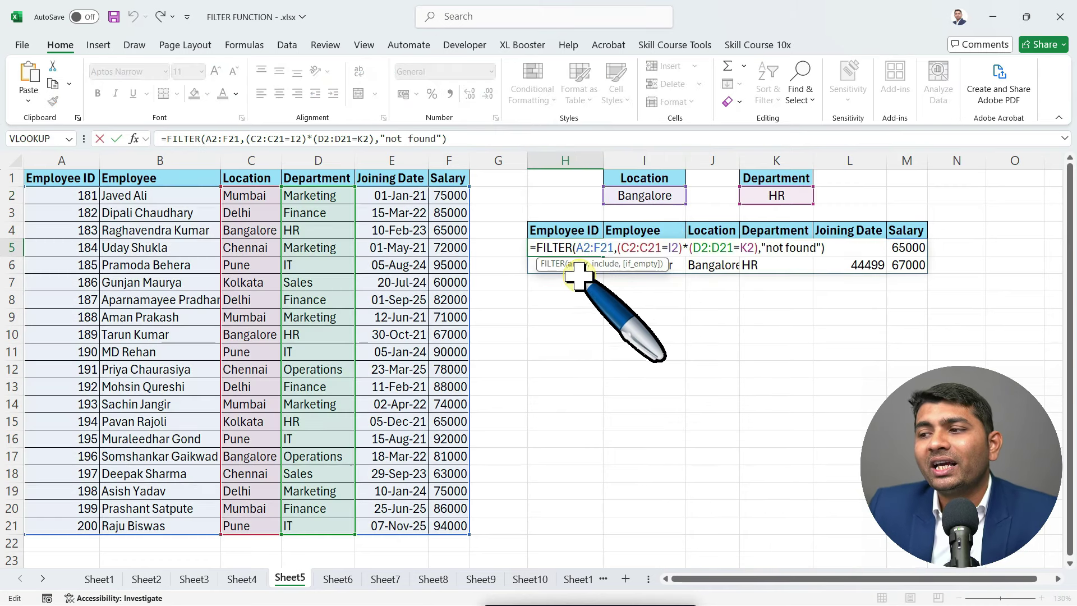
key("Escape")
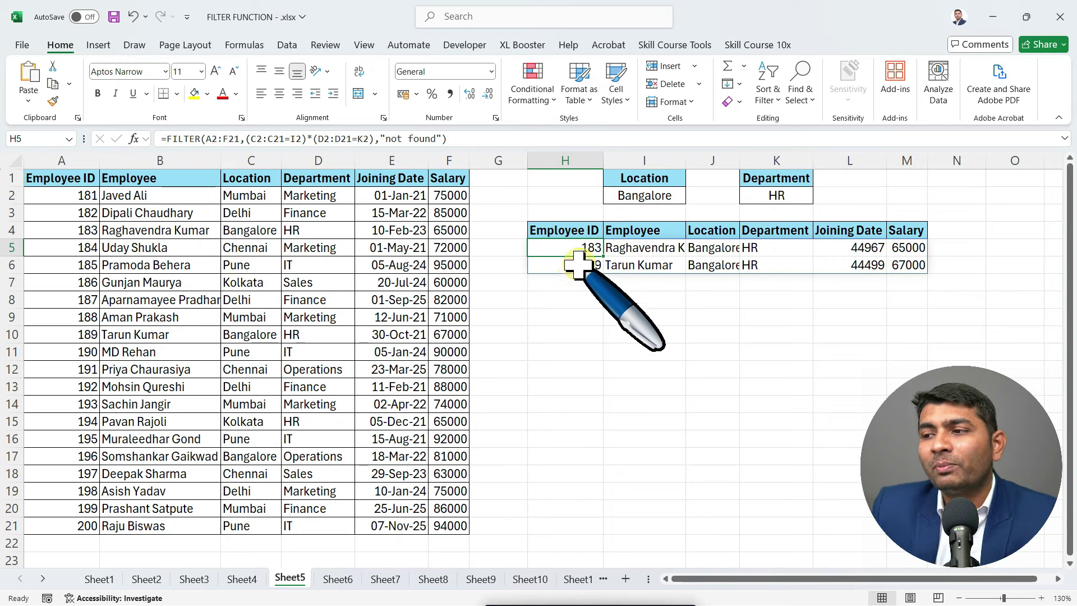
double_click(581, 251)
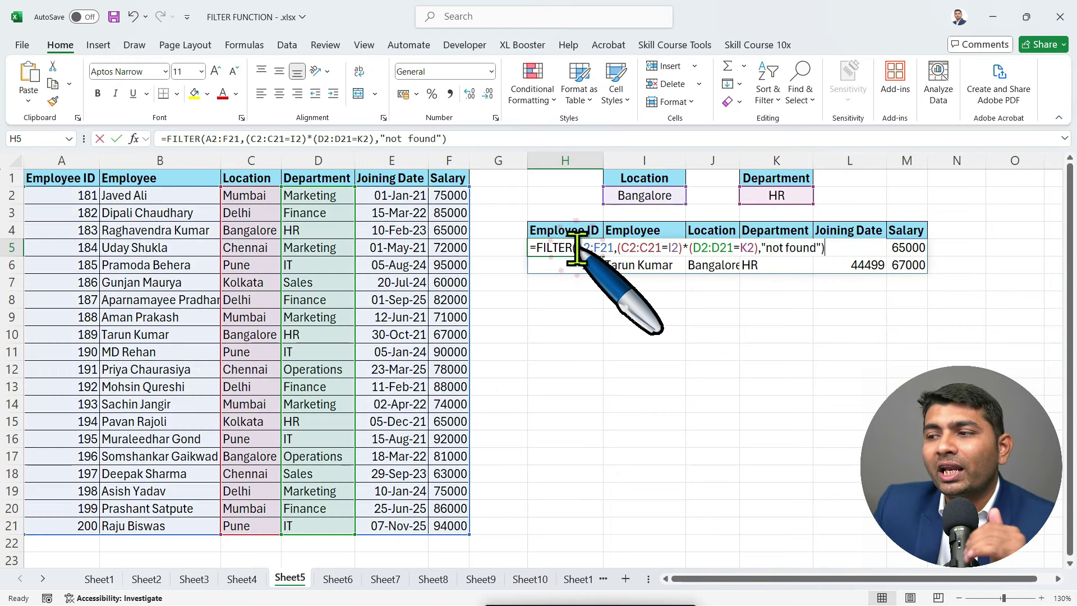
key("Escape")
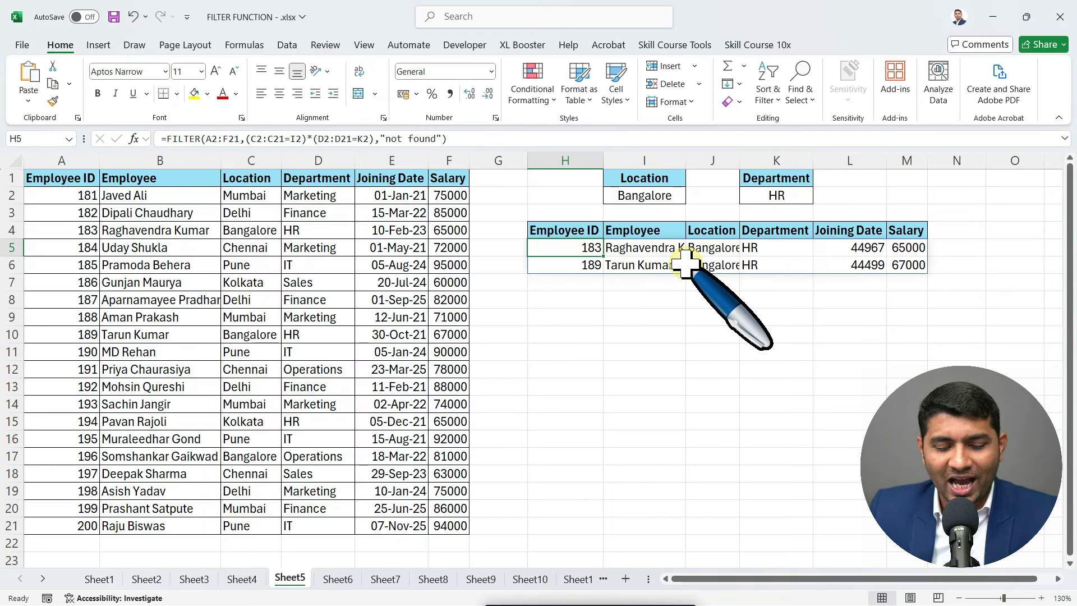
double_click(589, 248)
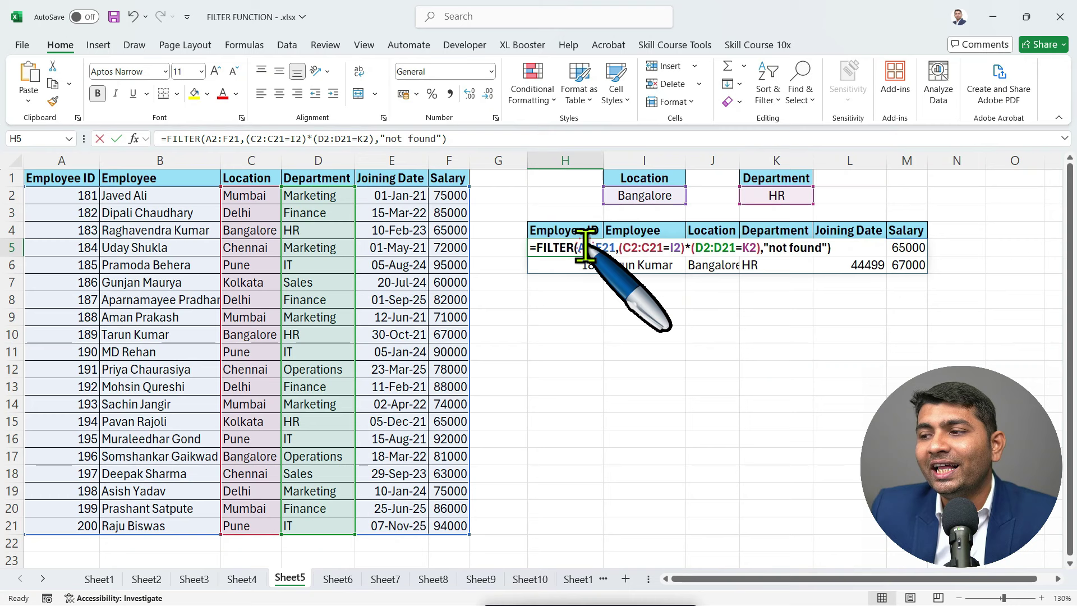
left_click(844, 249)
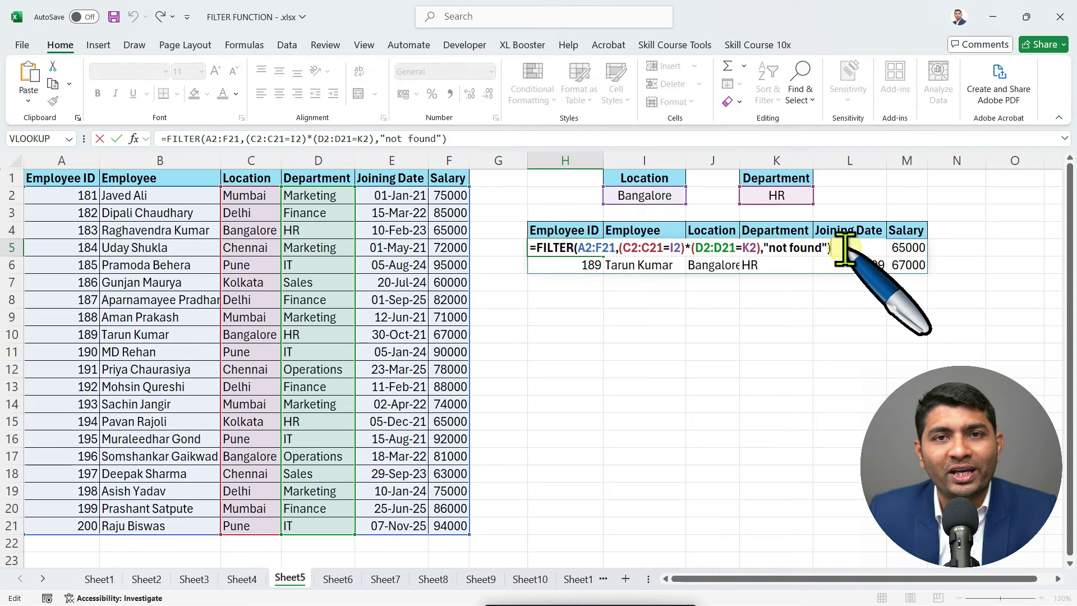
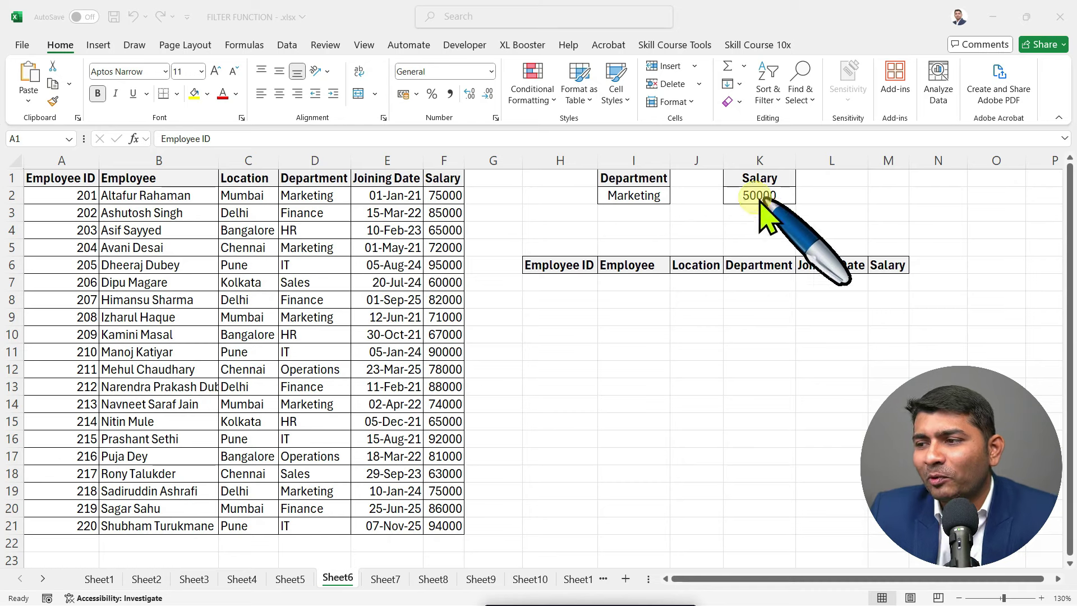
Keep Marketing as the I2 department criterion, check the K2 salary, and select H7.
left_click(676, 203)
left_click(654, 196)
left_click(676, 196)
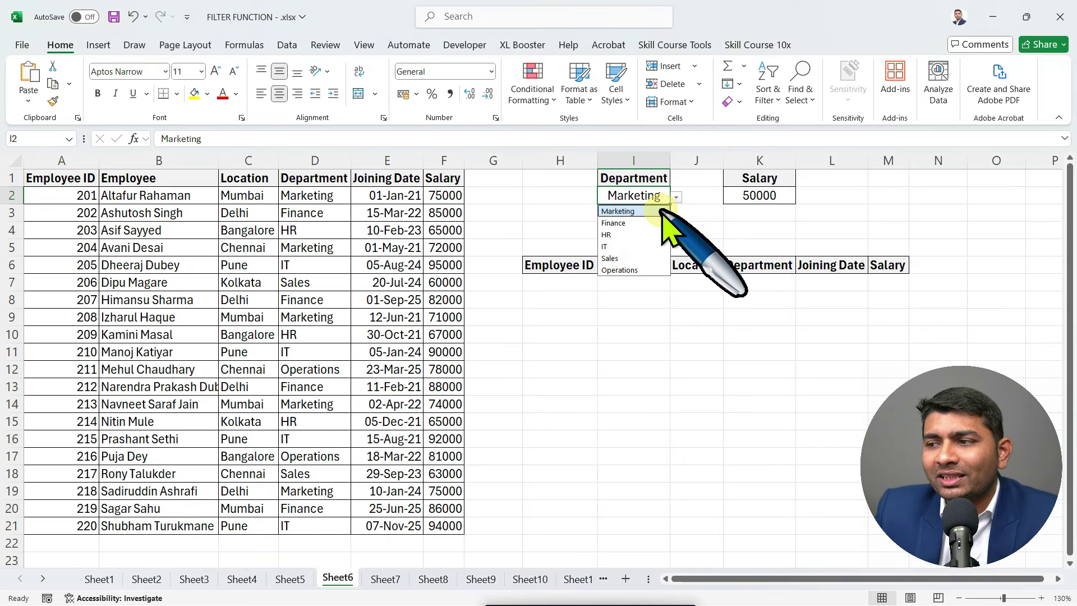
left_click(662, 211)
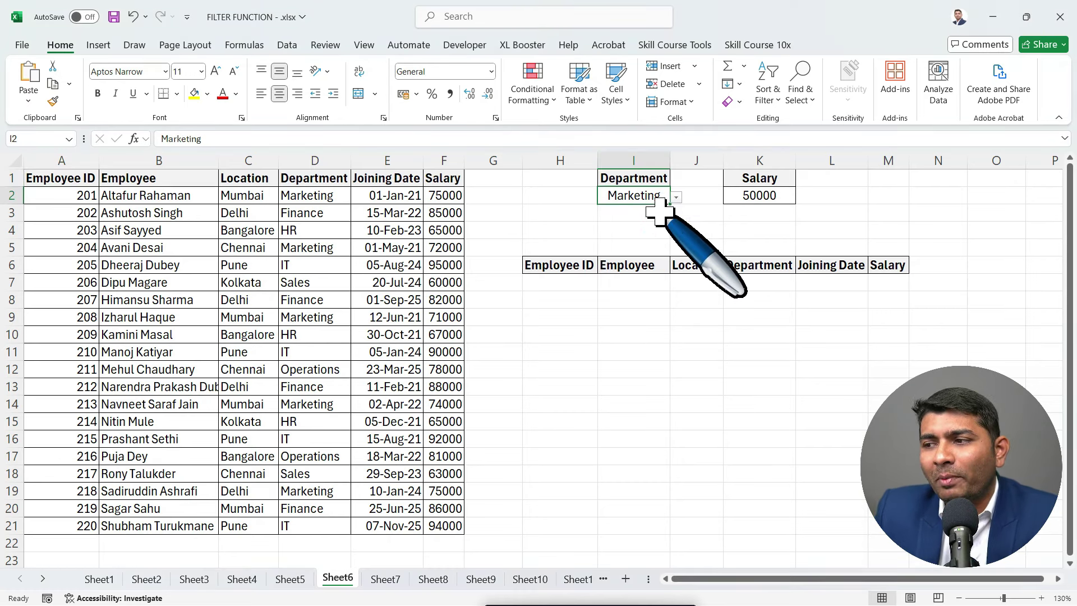
left_click(748, 202)
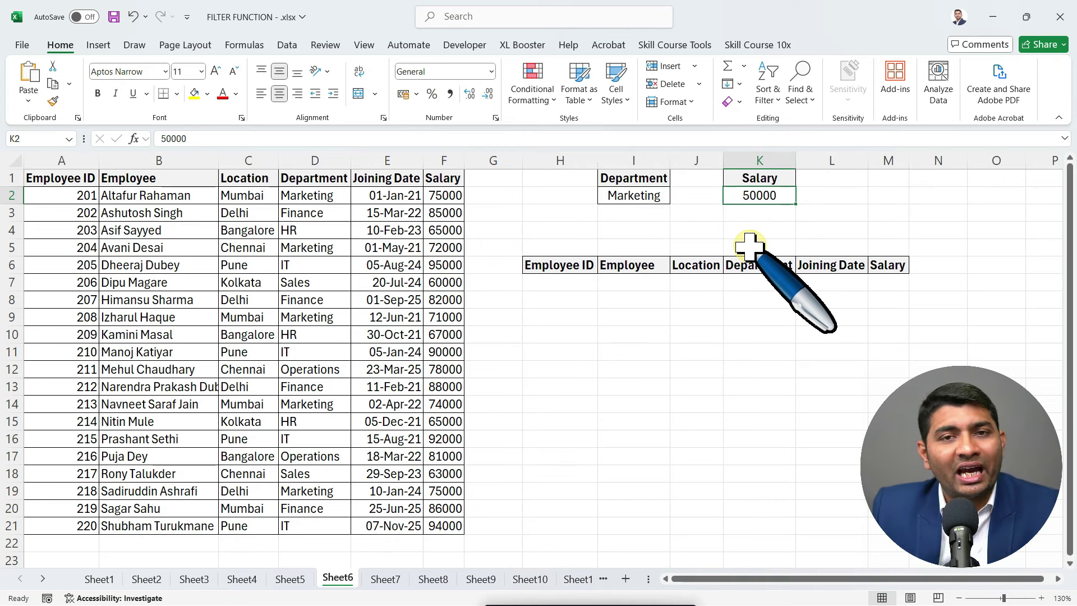
left_click(563, 283)
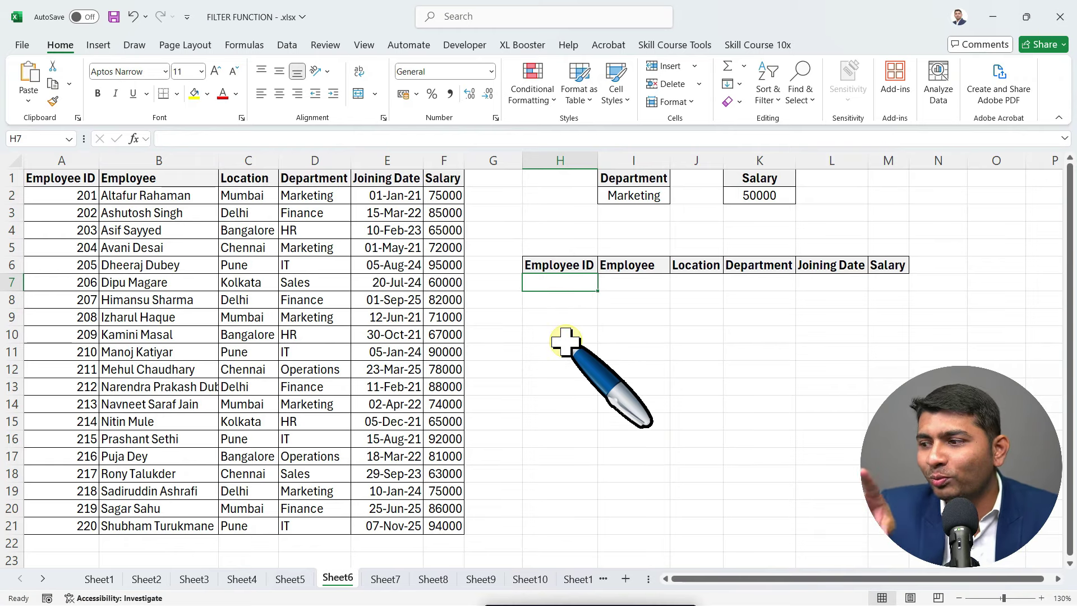
Start H7's FILTER over A2:F21 with the condition D2:D21=I2.
type("=FILTER(")
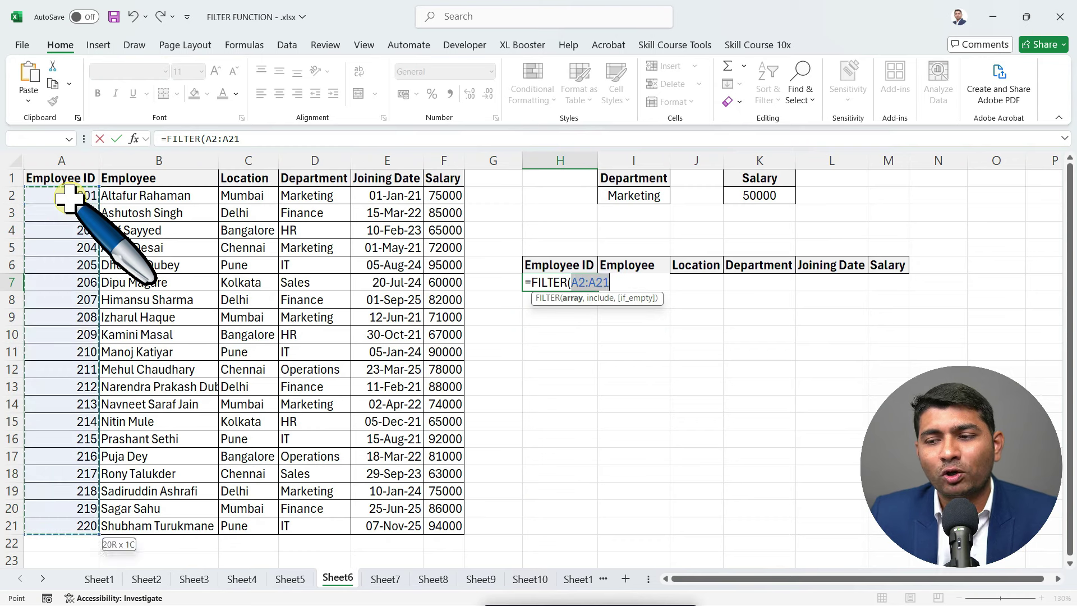
key("ctrl+shift+Right")
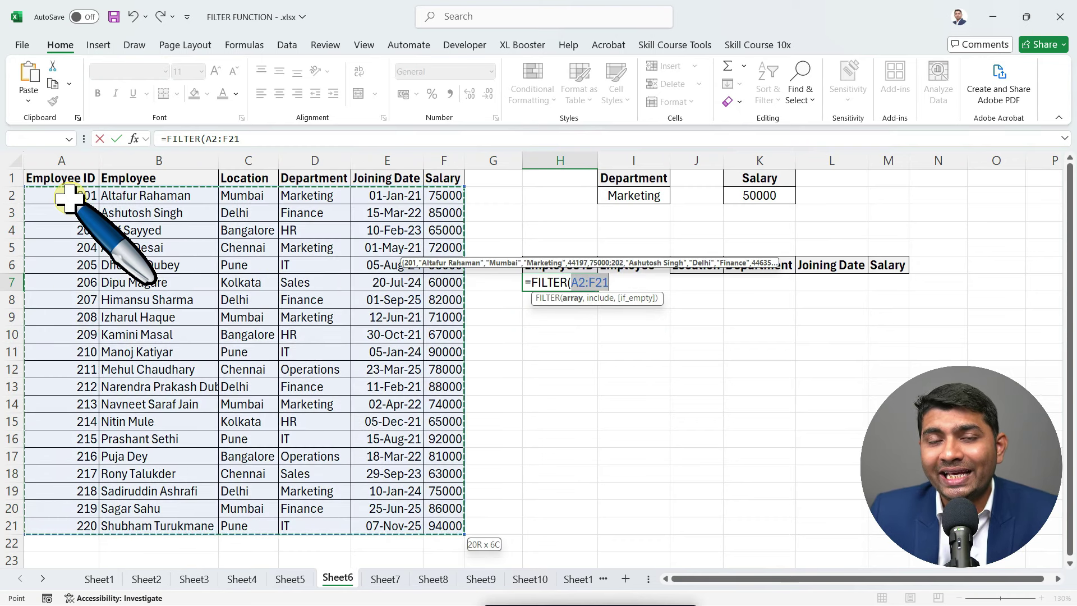
type(",(")
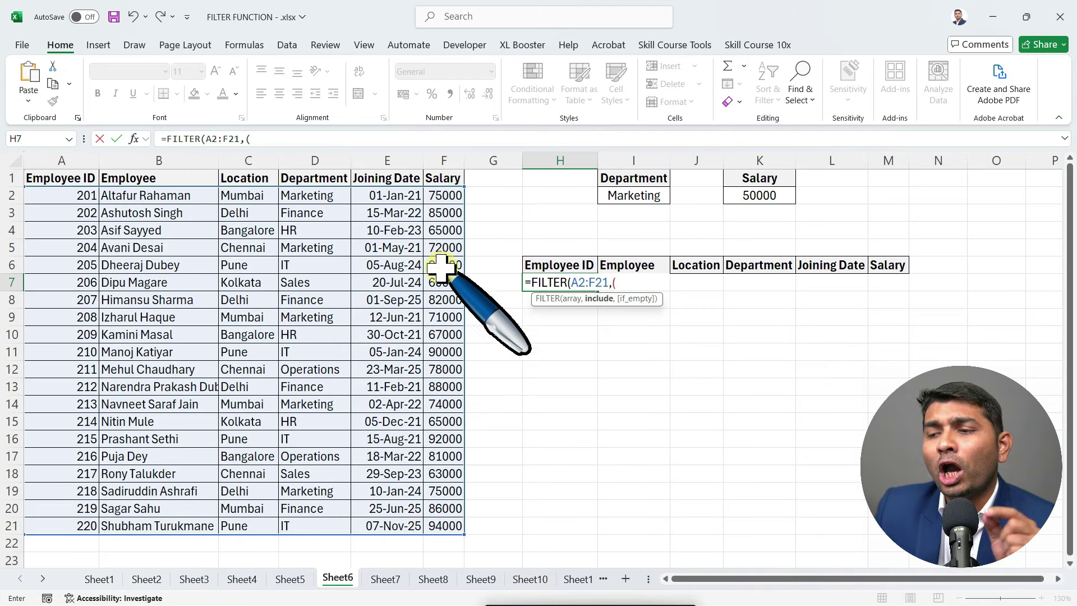
left_click(318, 199)
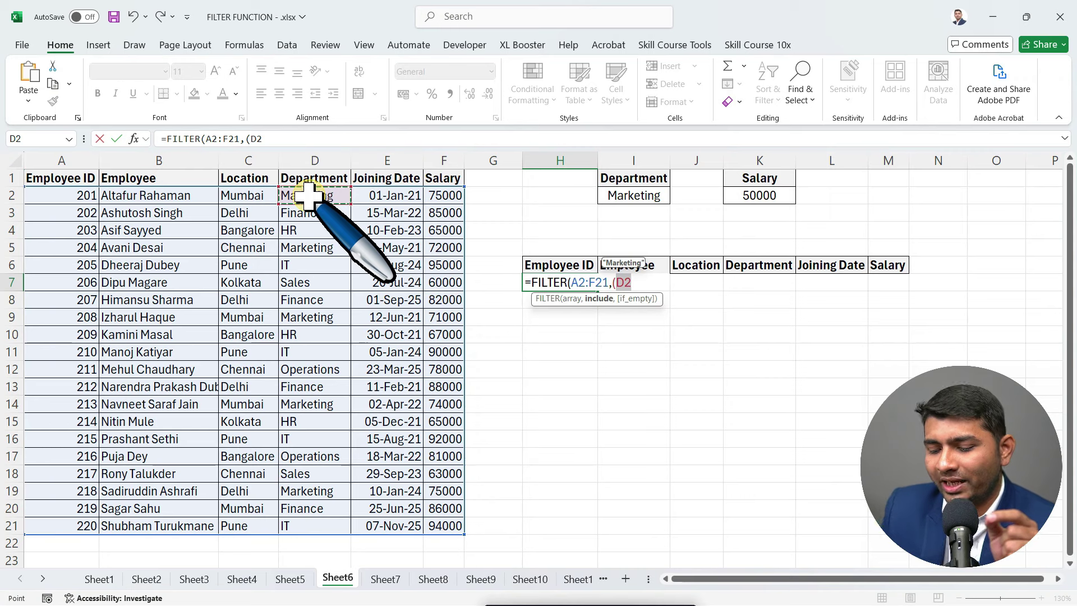
key("ctrl+shift+Down")
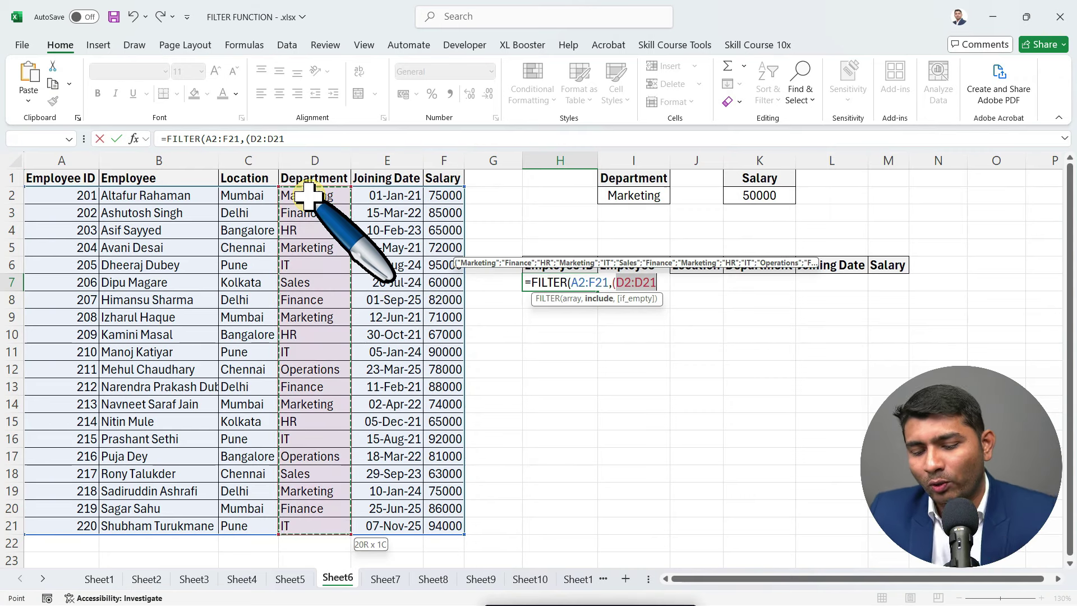
type("=")
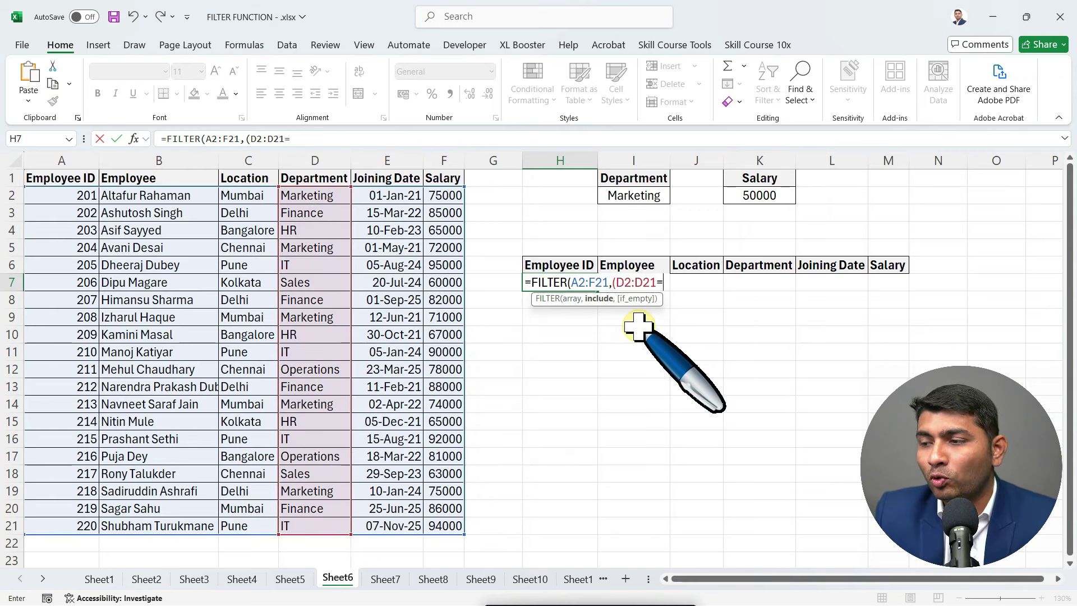
left_click(645, 196)
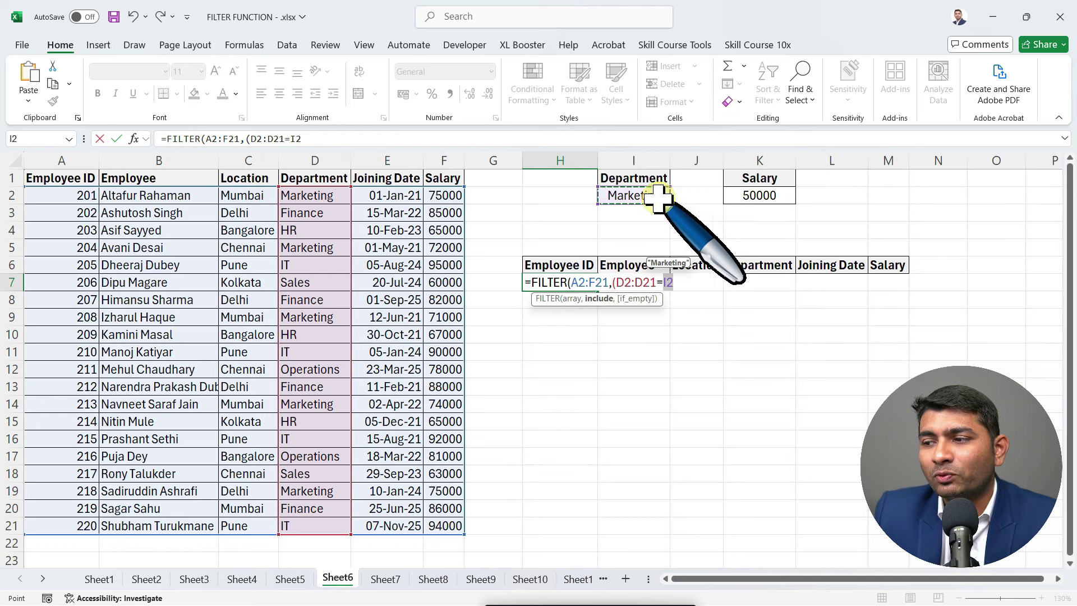
type(")*(")
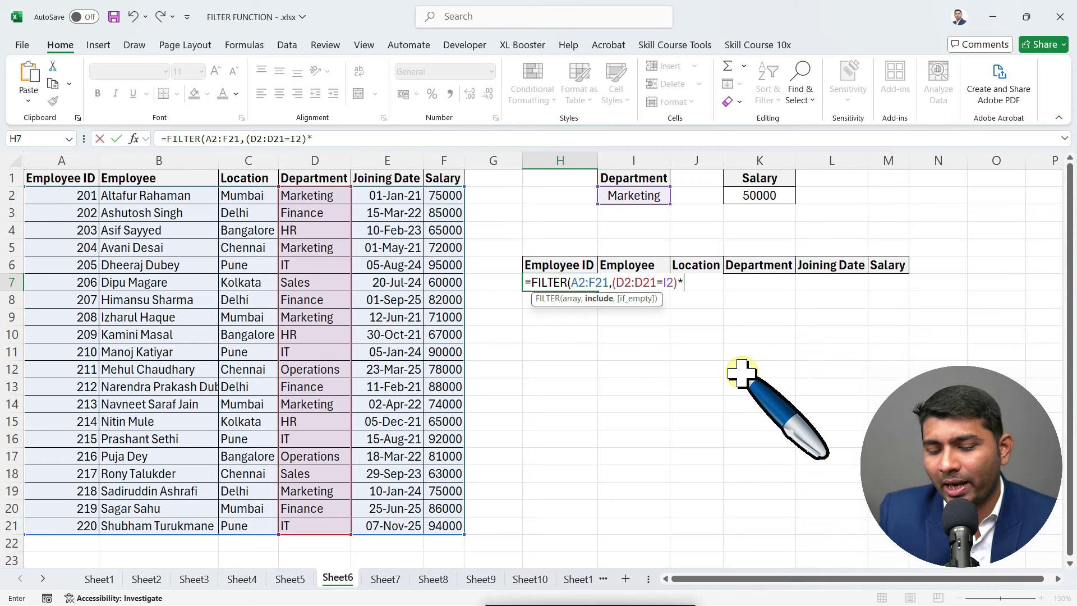
Add the salary condition F2:F21>=K2 and the "NOT FOUND" fallback.
left_click(446, 196)
key("ctrl+shift+Down")
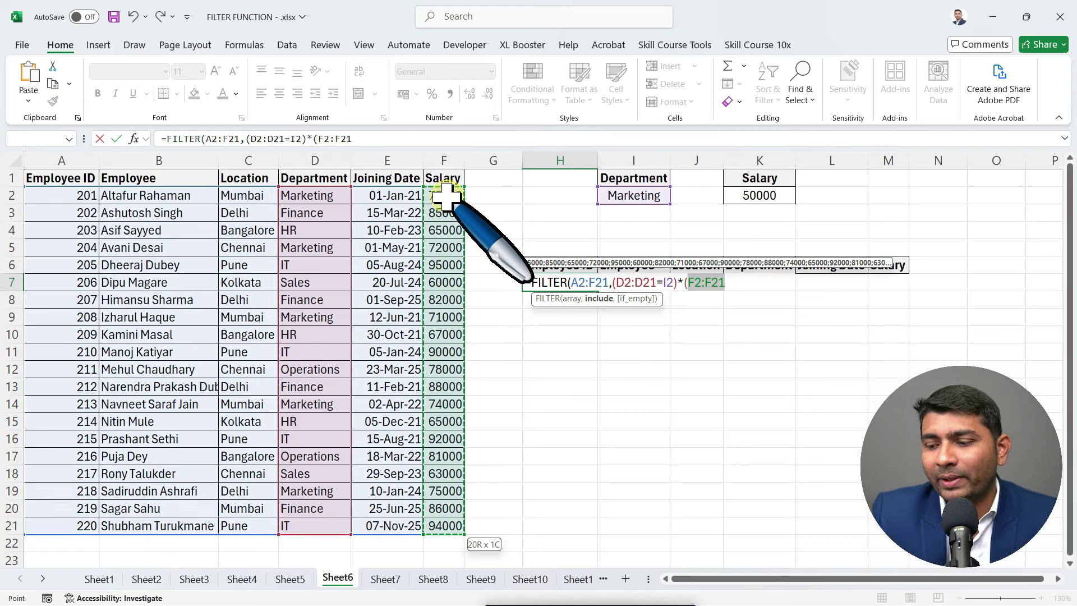
type(">=")
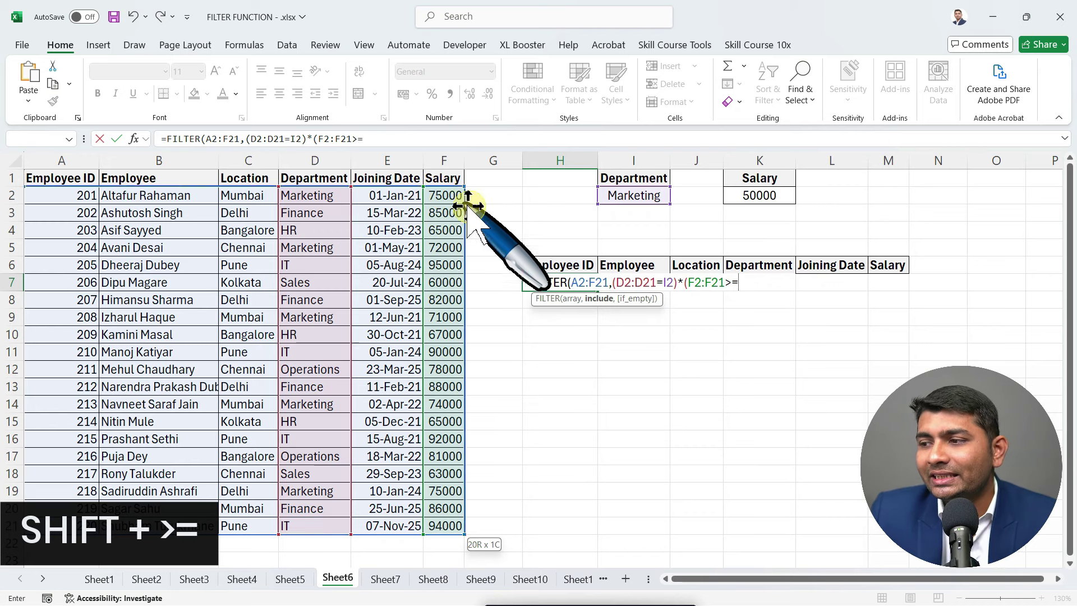
left_click(746, 198)
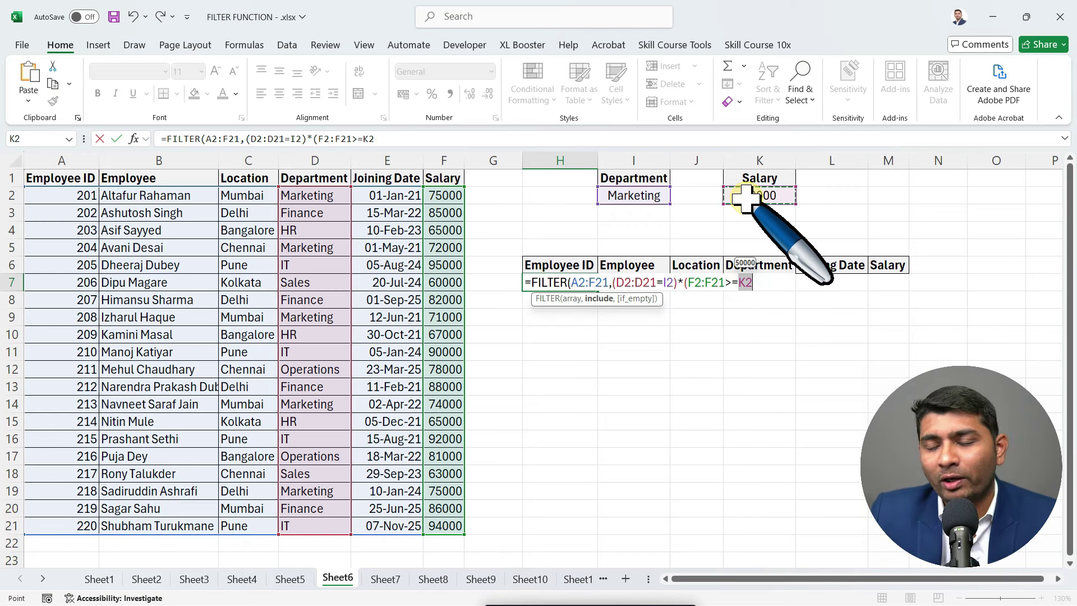
type(")")
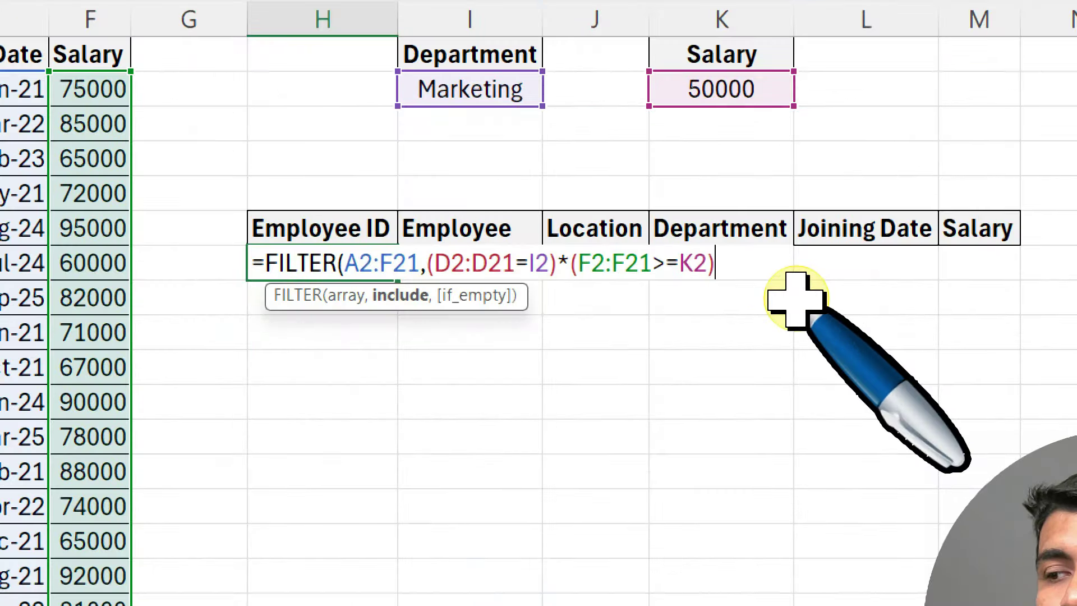
type(",")
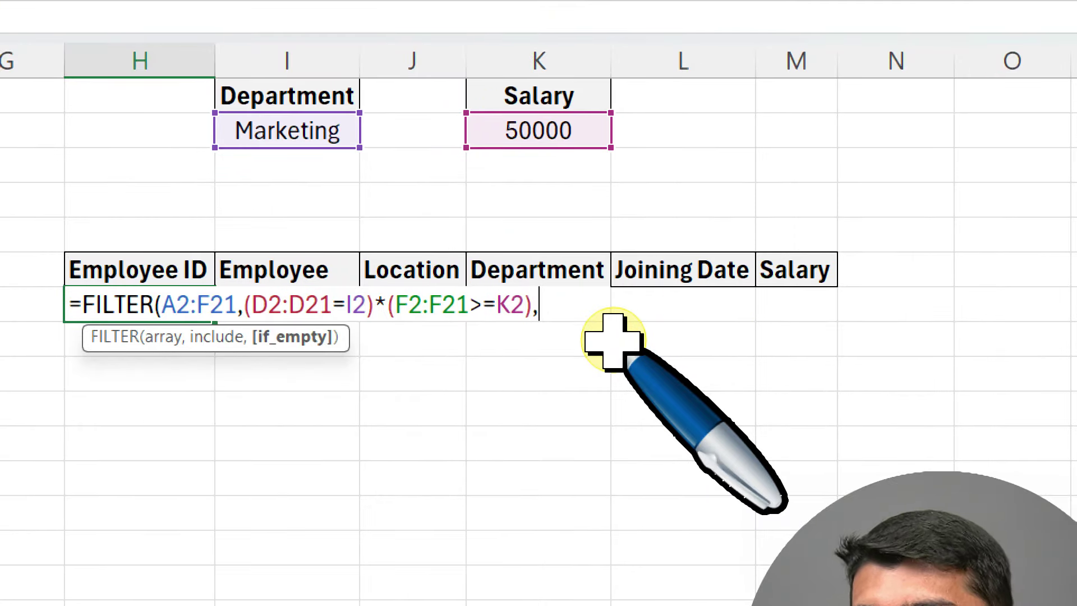
type("\"NO")
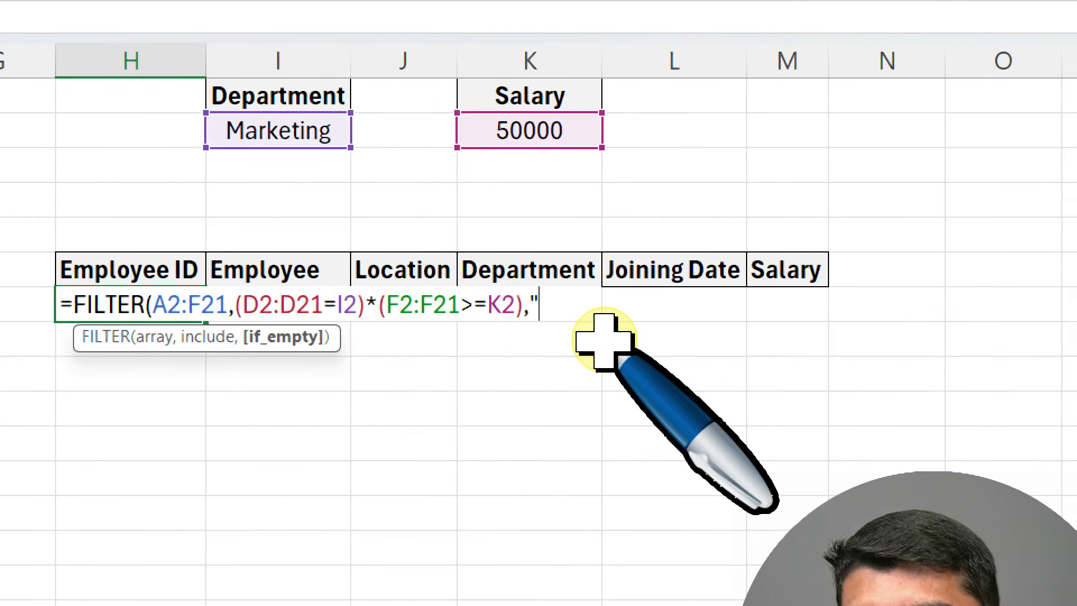
type("T FOUND\"")
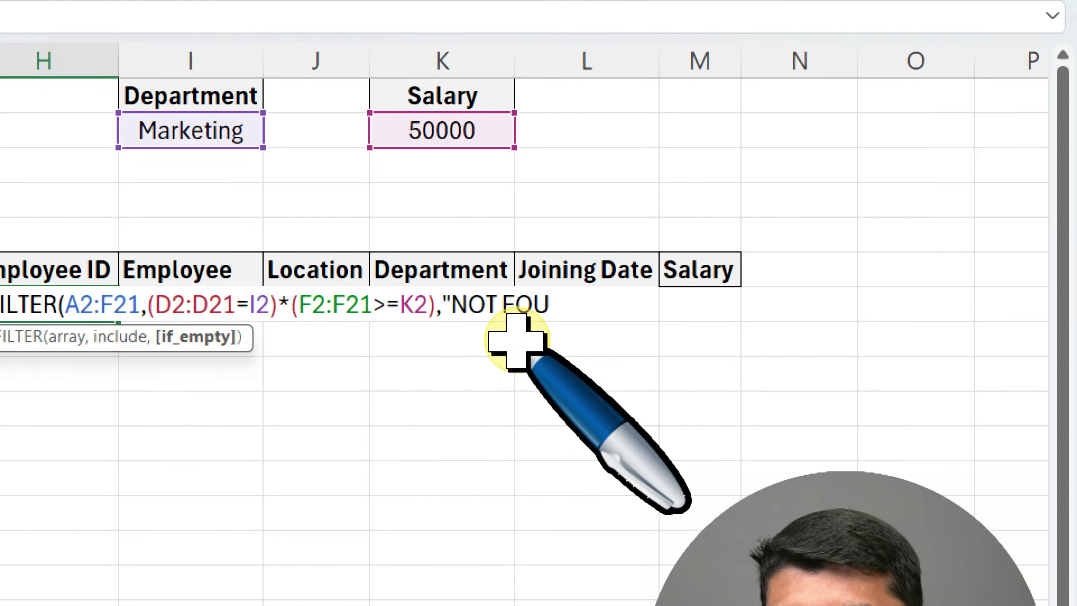
type(")")
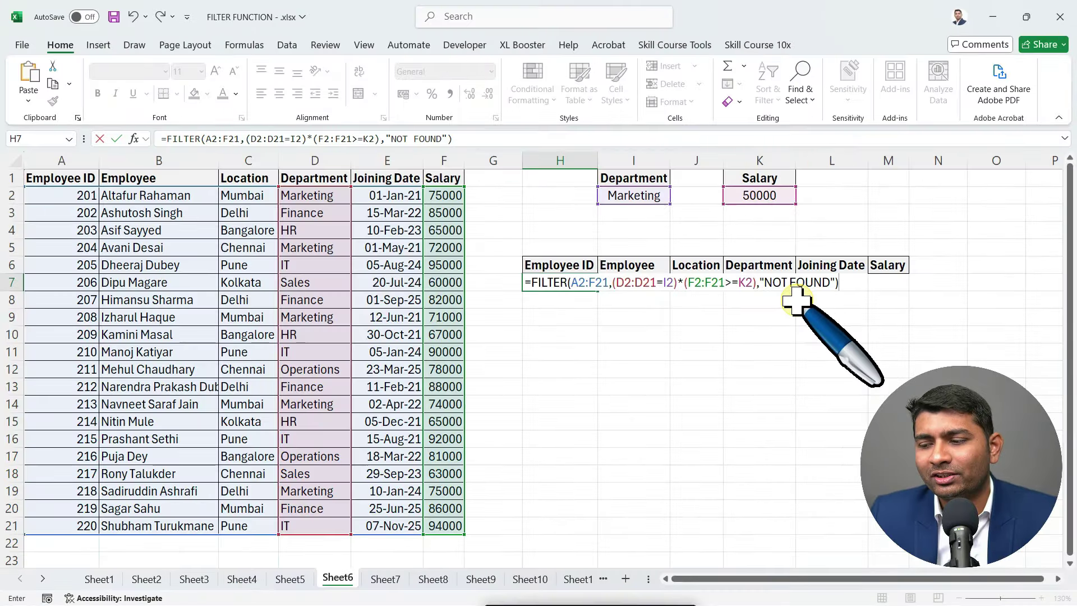
Commit the H7 FILTER and set the K2 salary minimum to 100000, then 75000.
key("Return")
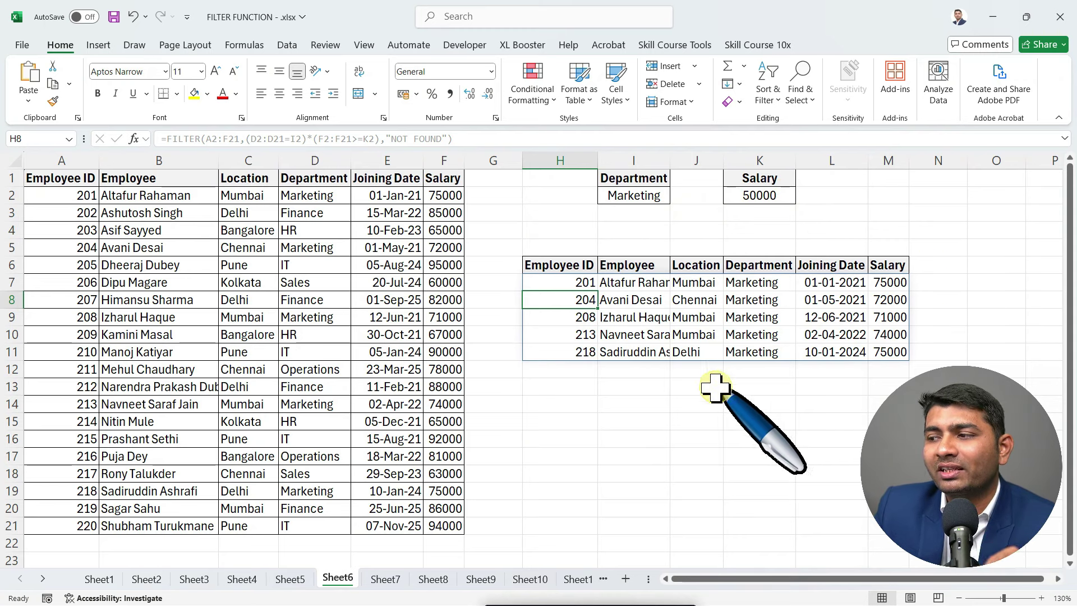
left_click(763, 197)
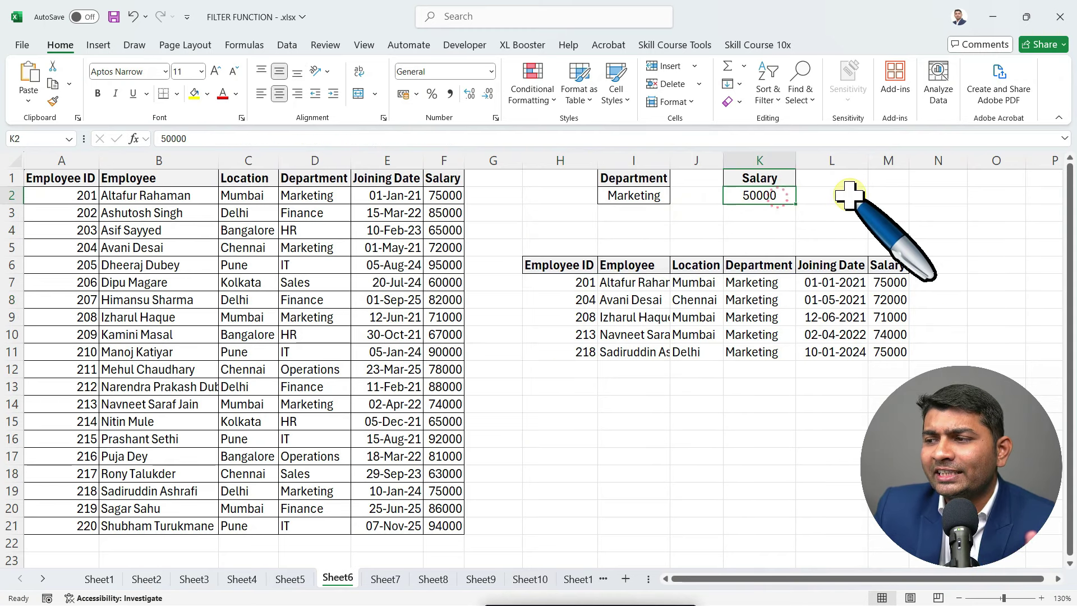
type("1000")
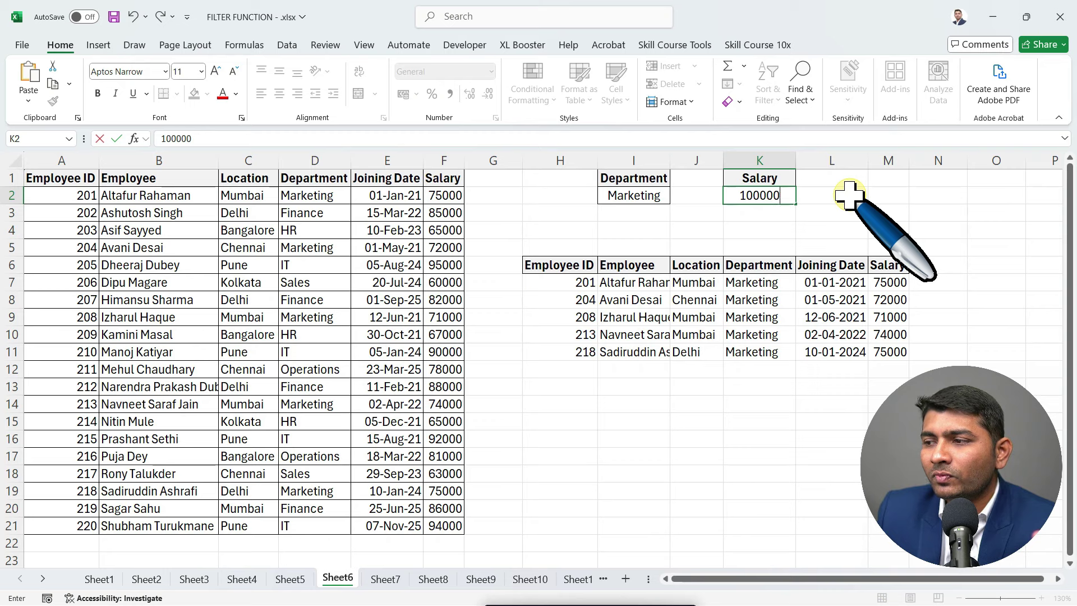
key("Return")
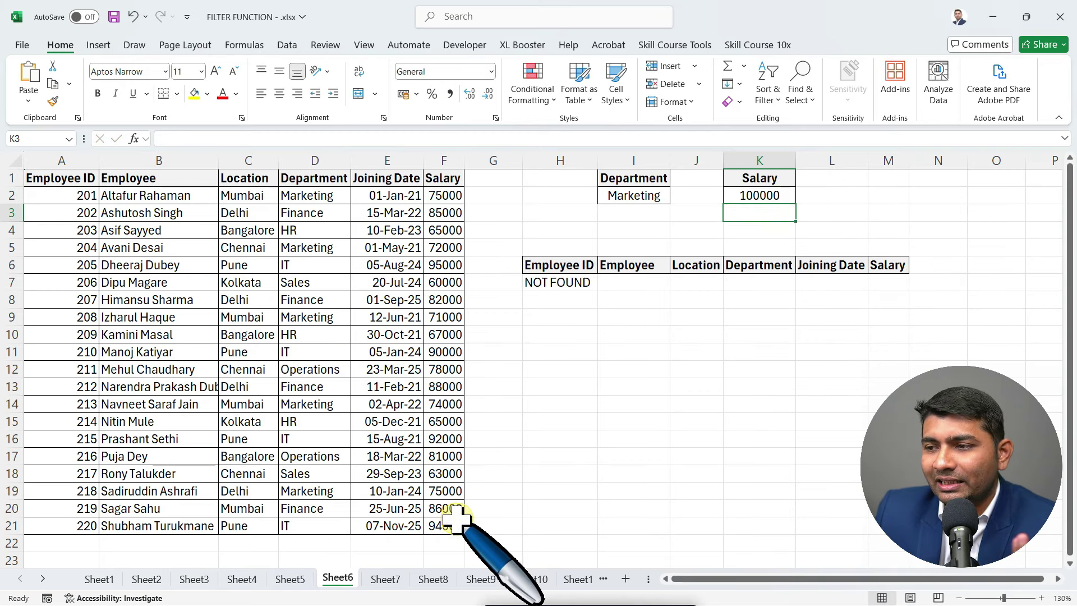
left_click(758, 195)
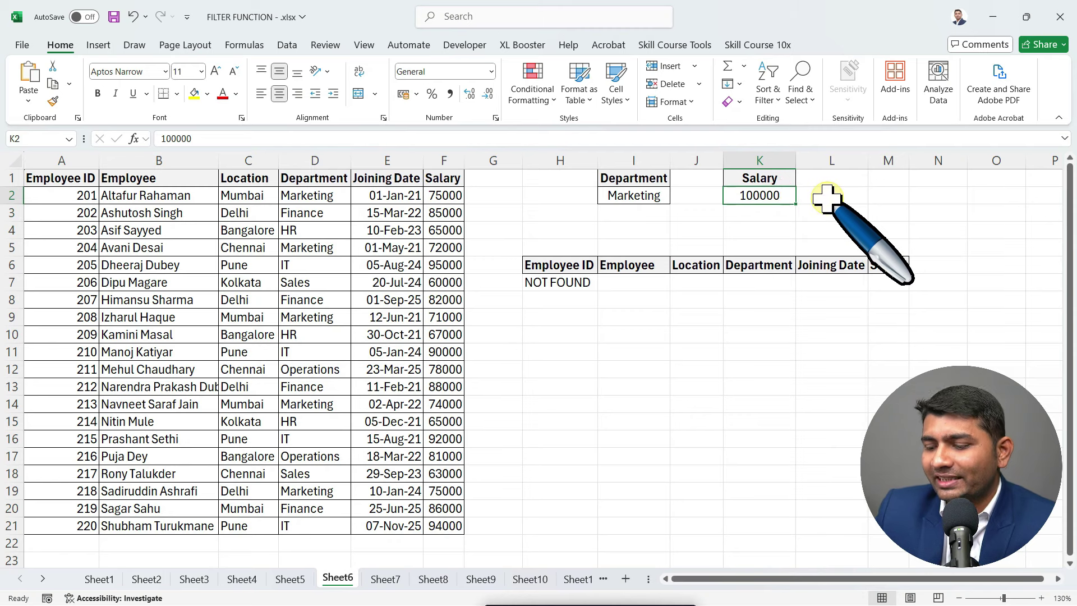
type("75000")
key("Return")
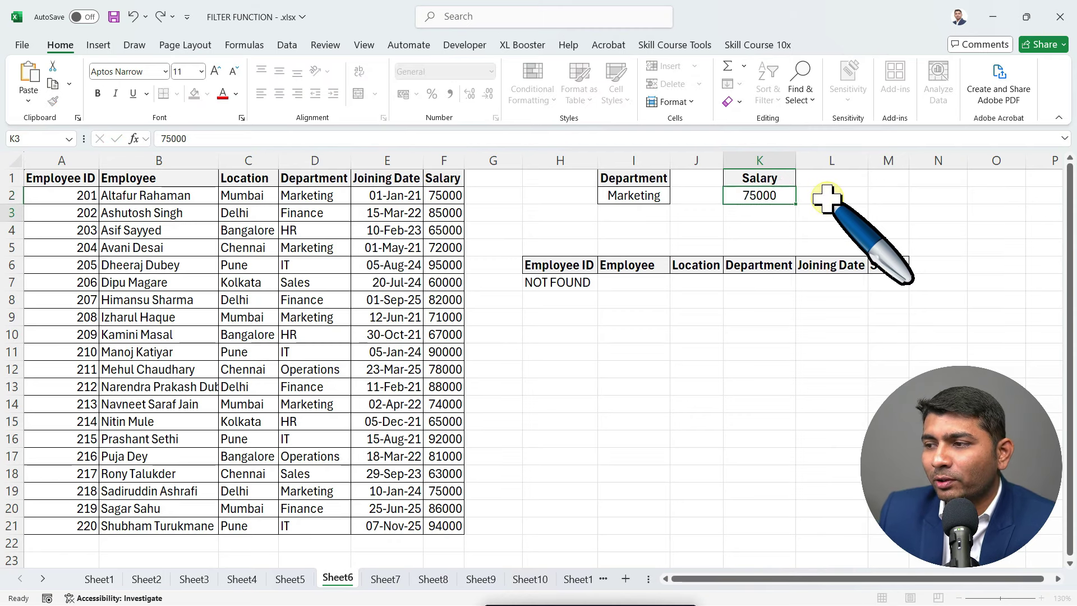
Cycle the I2 department through Finance, HR, IT, Sales and finally Operations.
left_click(634, 195)
left_click(676, 197)
left_click(646, 220)
left_click(676, 197)
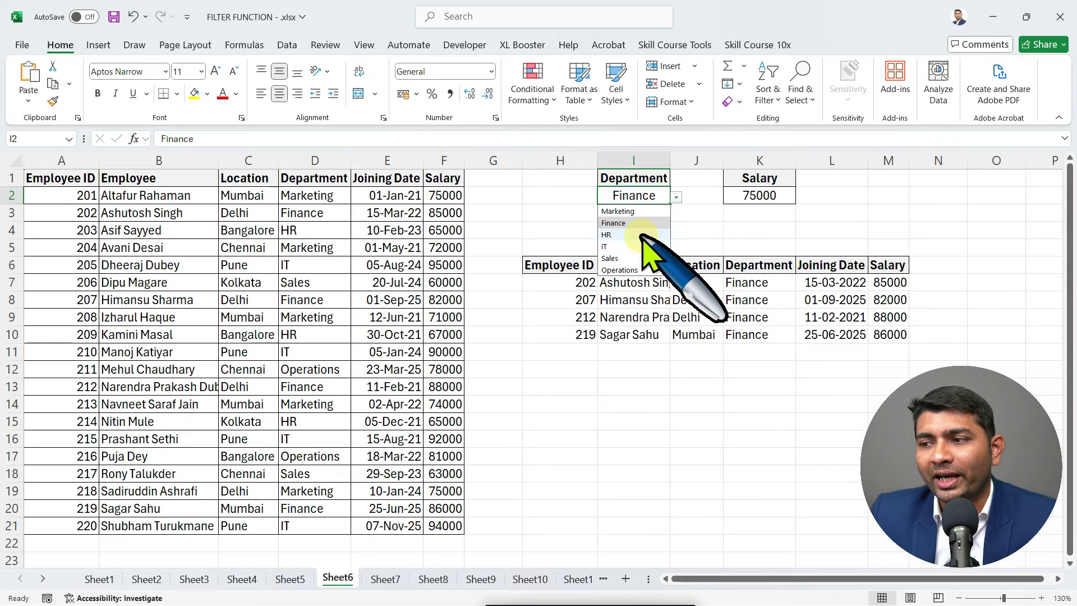
left_click(634, 235)
left_click(675, 196)
left_click(634, 246)
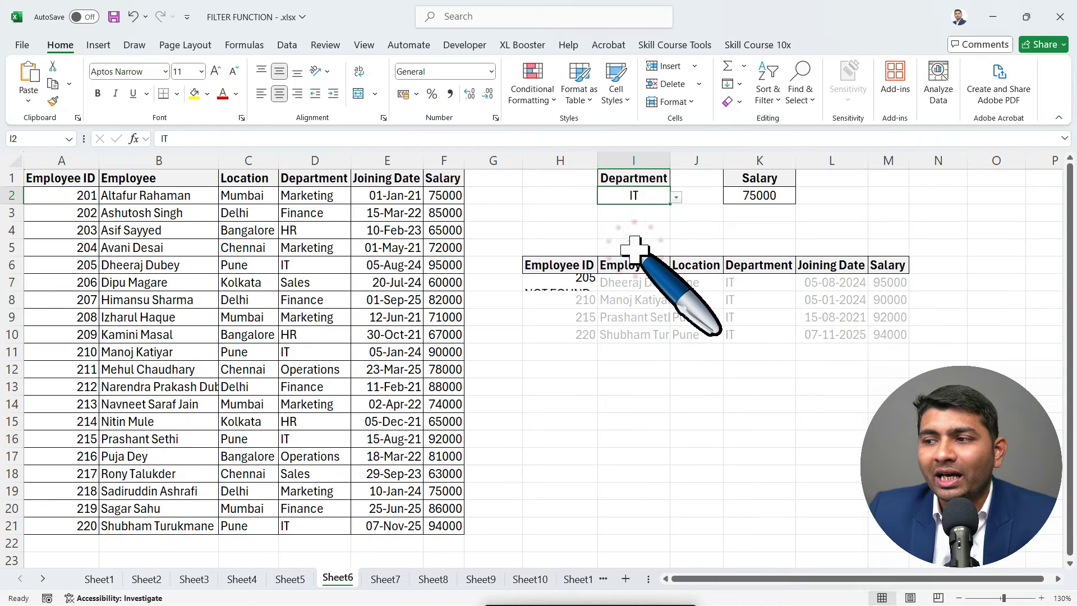
left_click(676, 197)
left_click(634, 258)
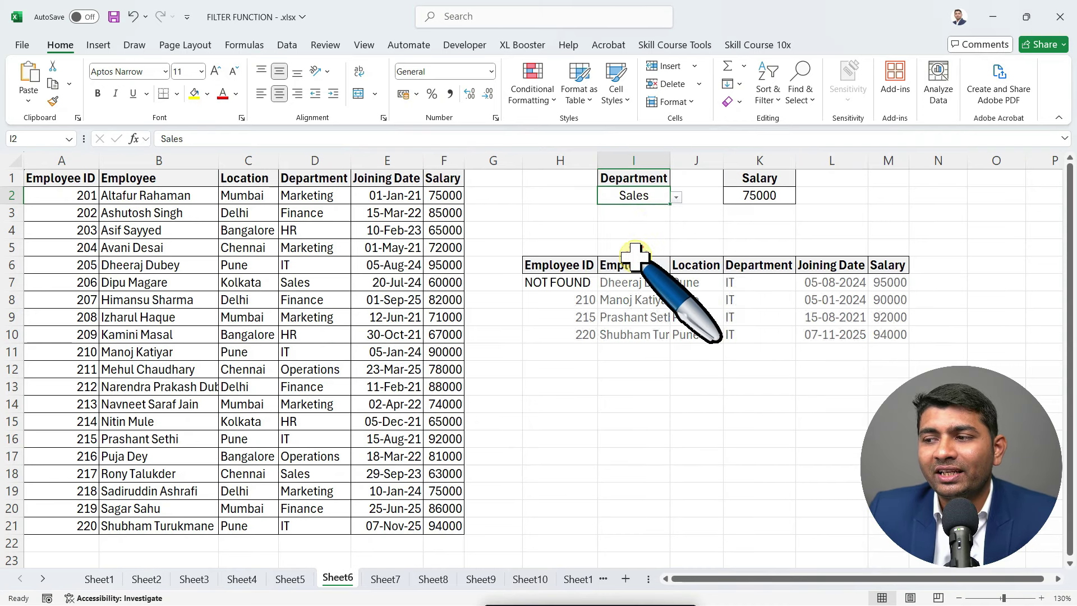
left_click(676, 197)
left_click(633, 270)
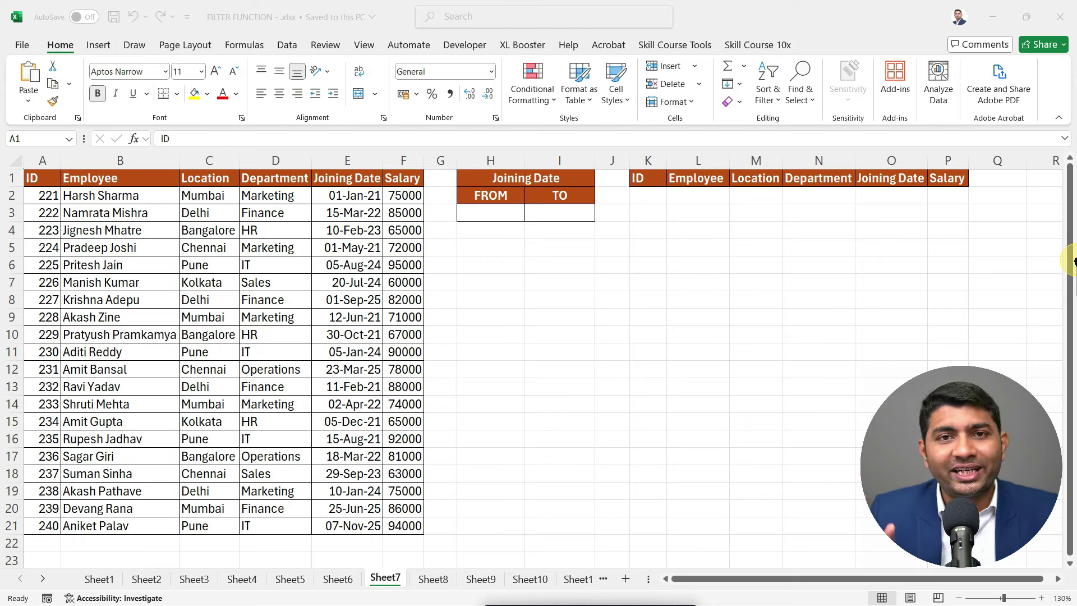
Enter joining-date FROM 01-01-2021 in H3 and TO 01-09-2022 in I3.
left_click(509, 215)
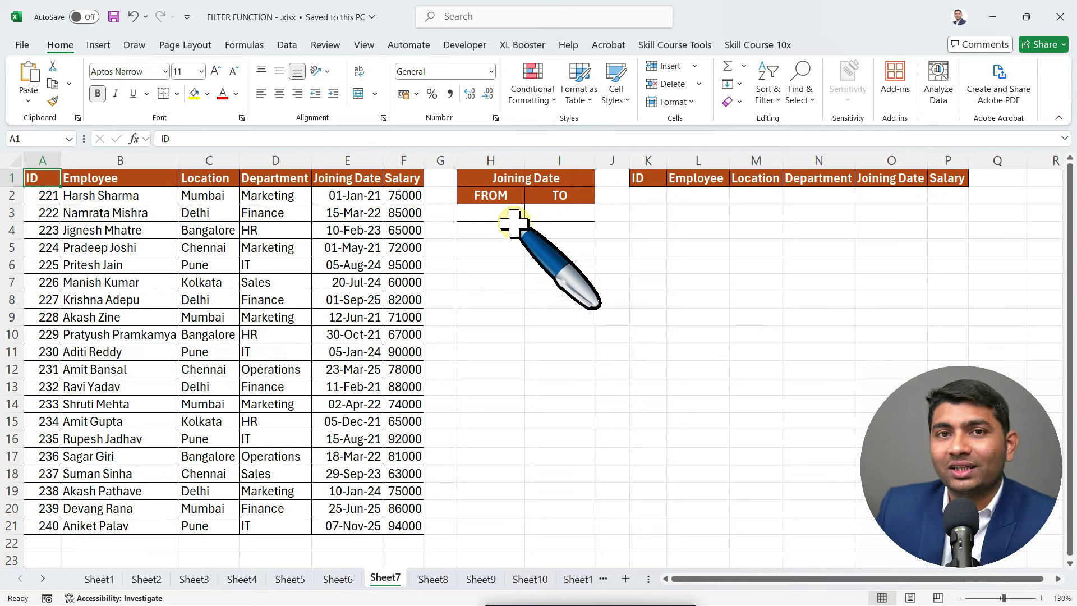
left_click(561, 213)
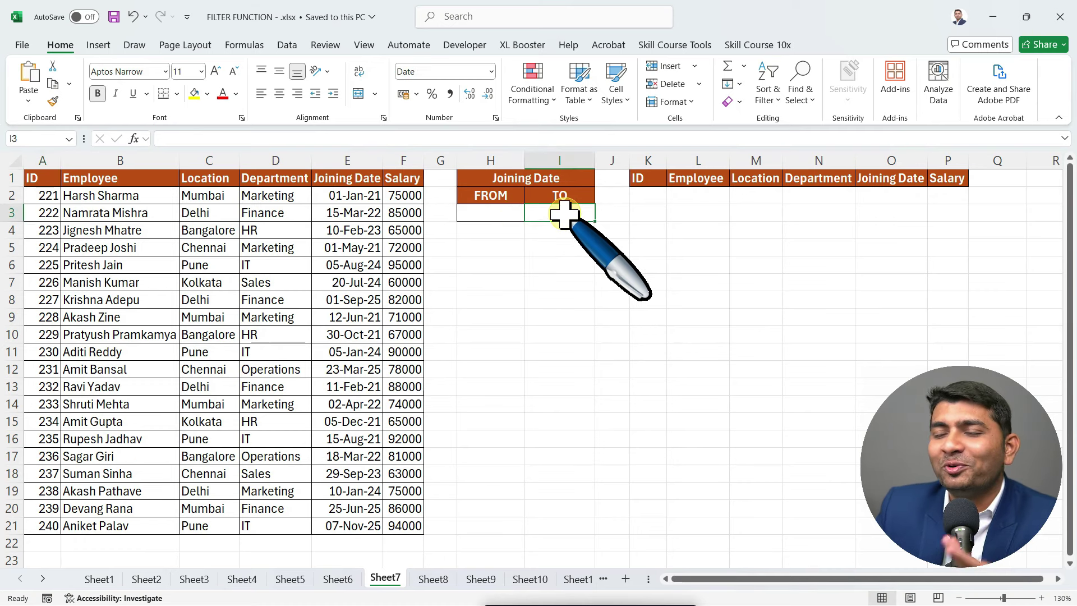
left_click(489, 213)
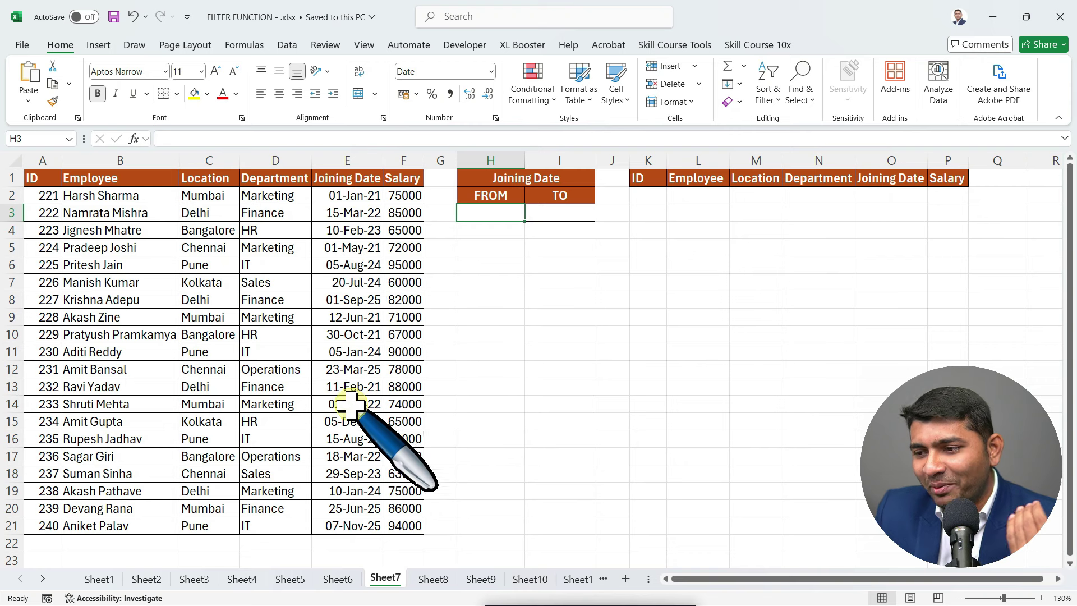
type("0")
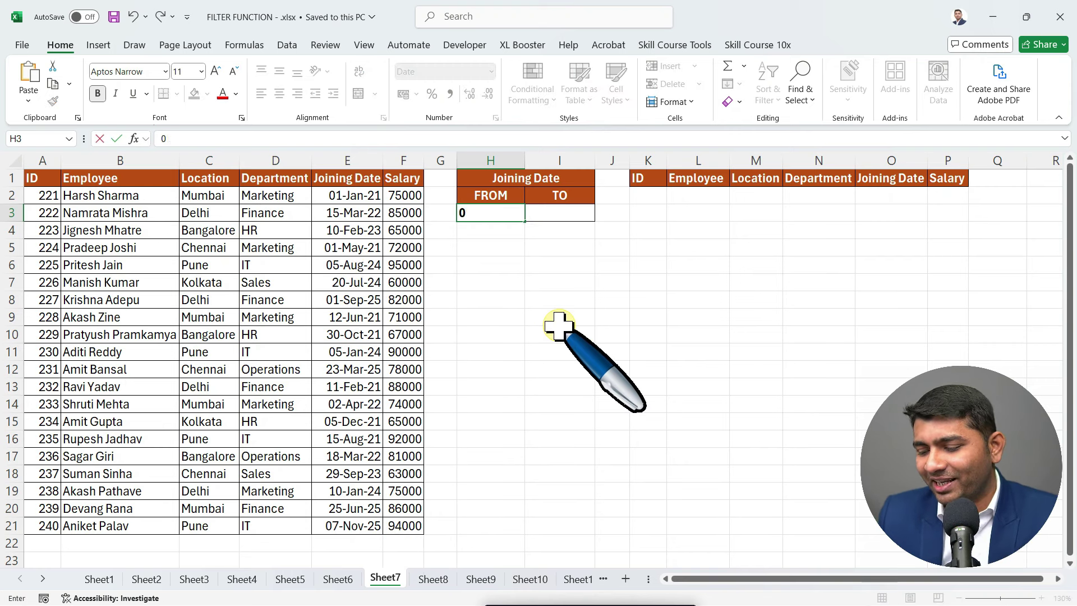
type("1-01-2021")
key("Tab")
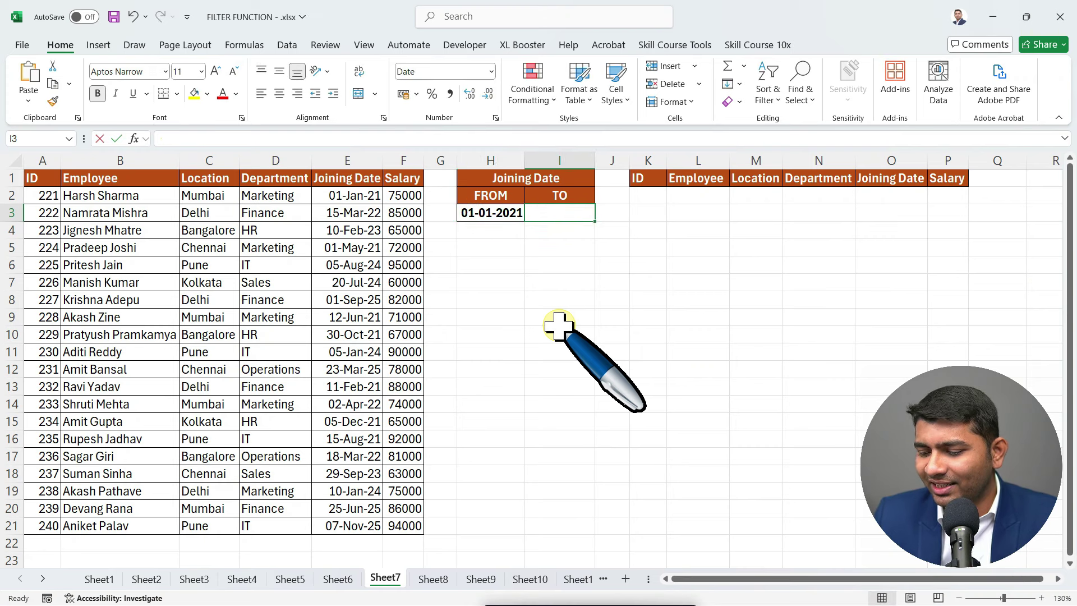
type("01-09-2")
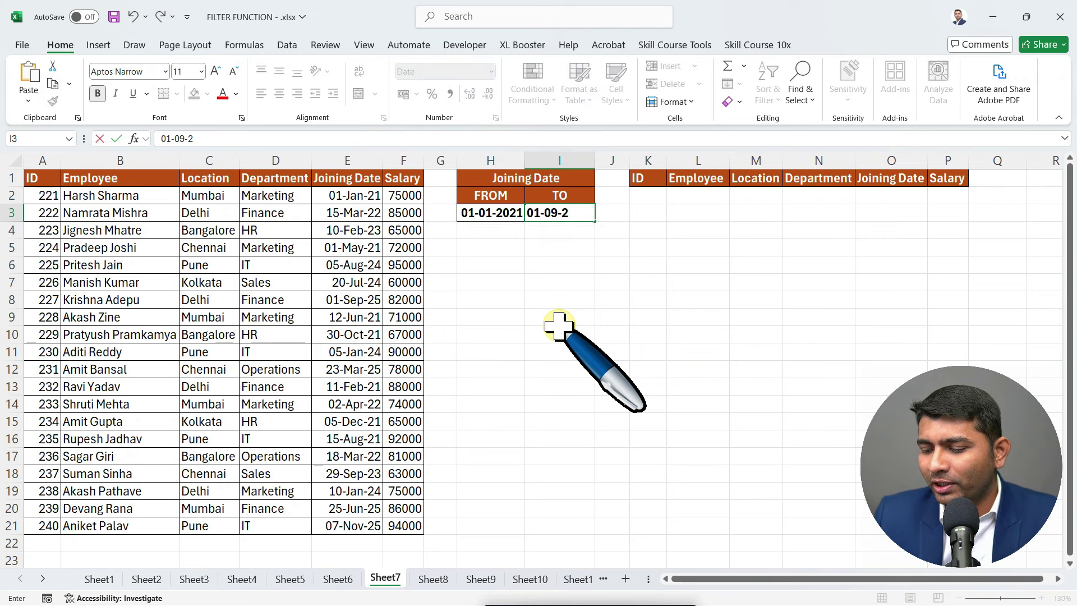
key("Tab")
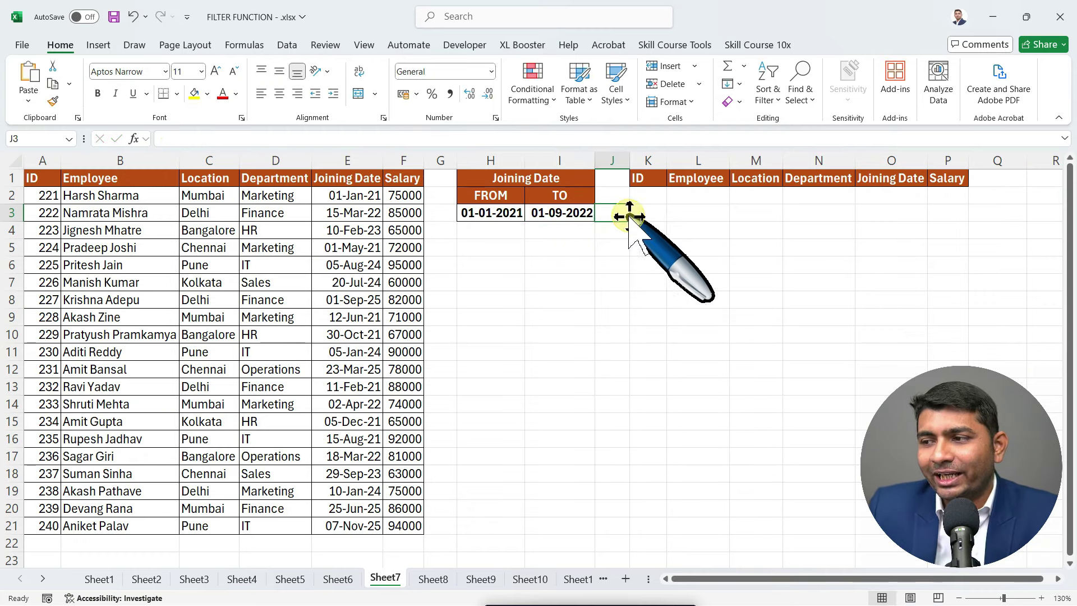
left_click(648, 196)
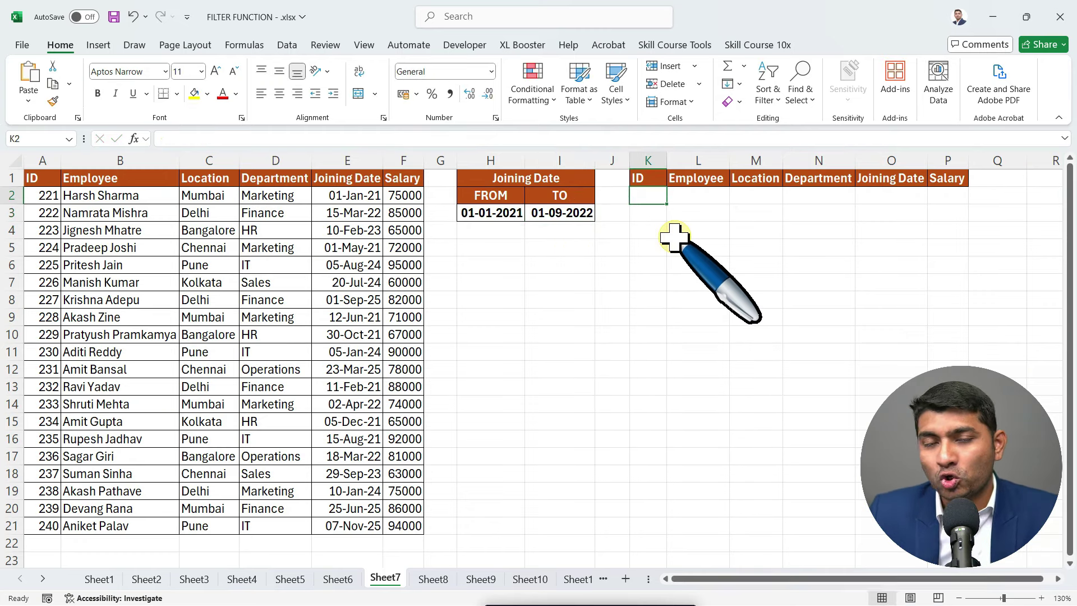
Start K2's FILTER over A2:F21, matching E2:E21 joining dates to H3, then to I3.
type("=FILTER(")
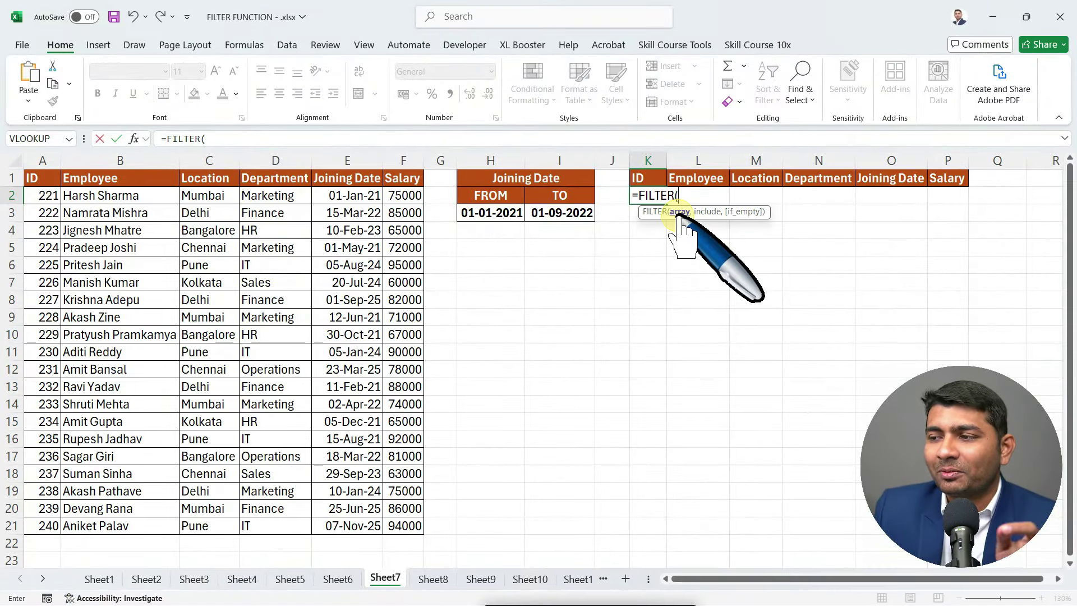
left_click(45, 196)
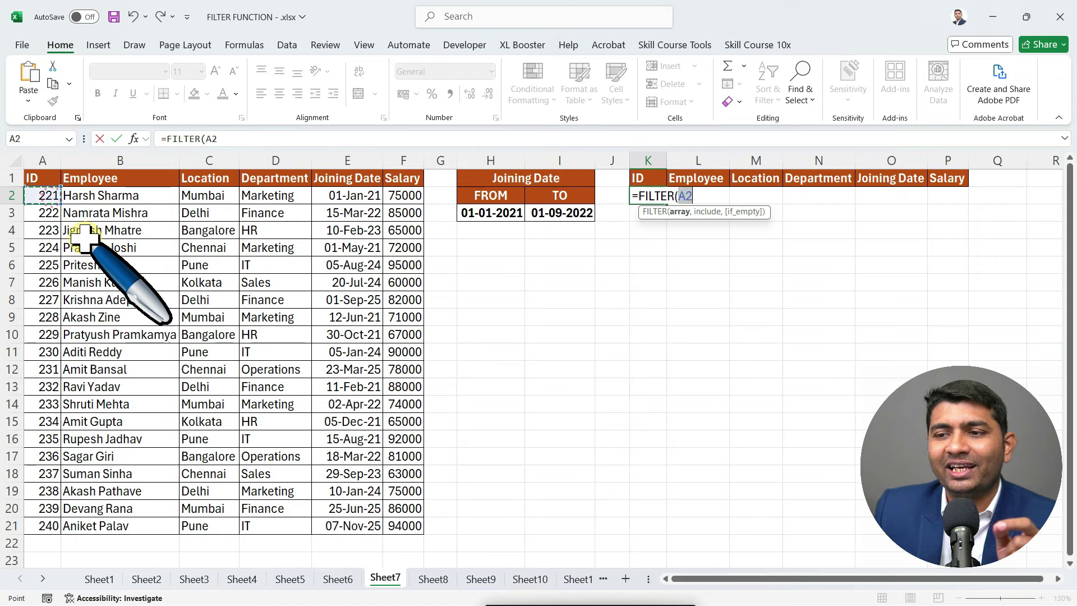
key("ctrl+shift+Right")
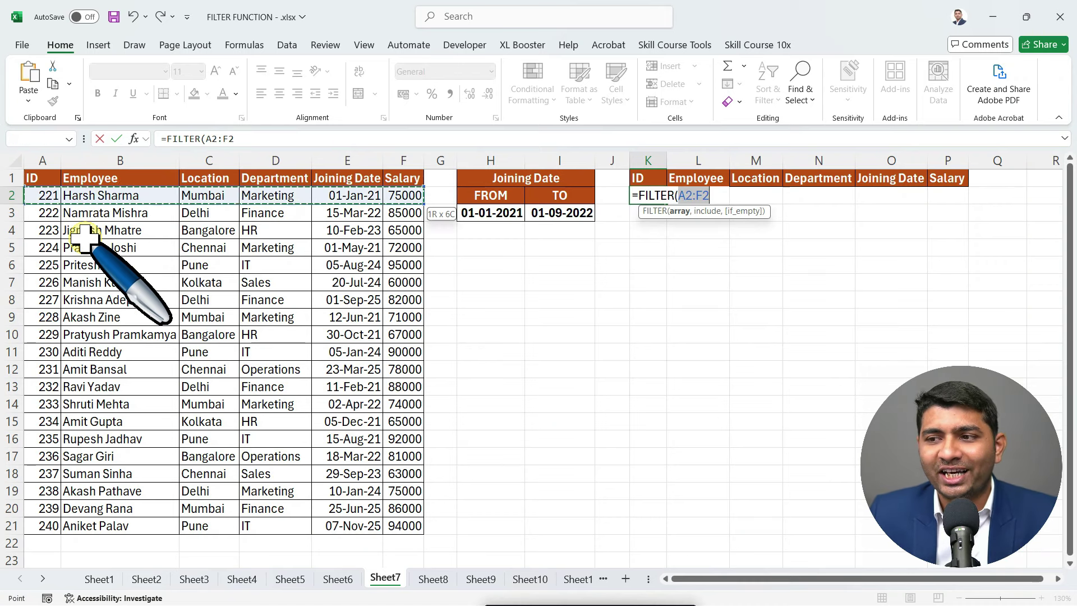
key("ctrl+shift+Down")
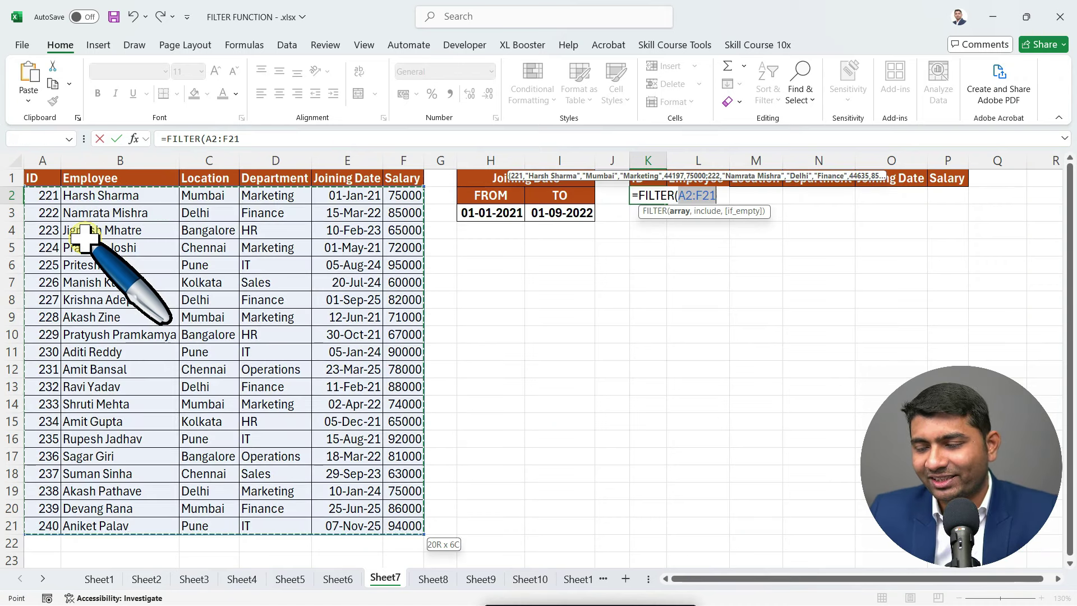
type(",")
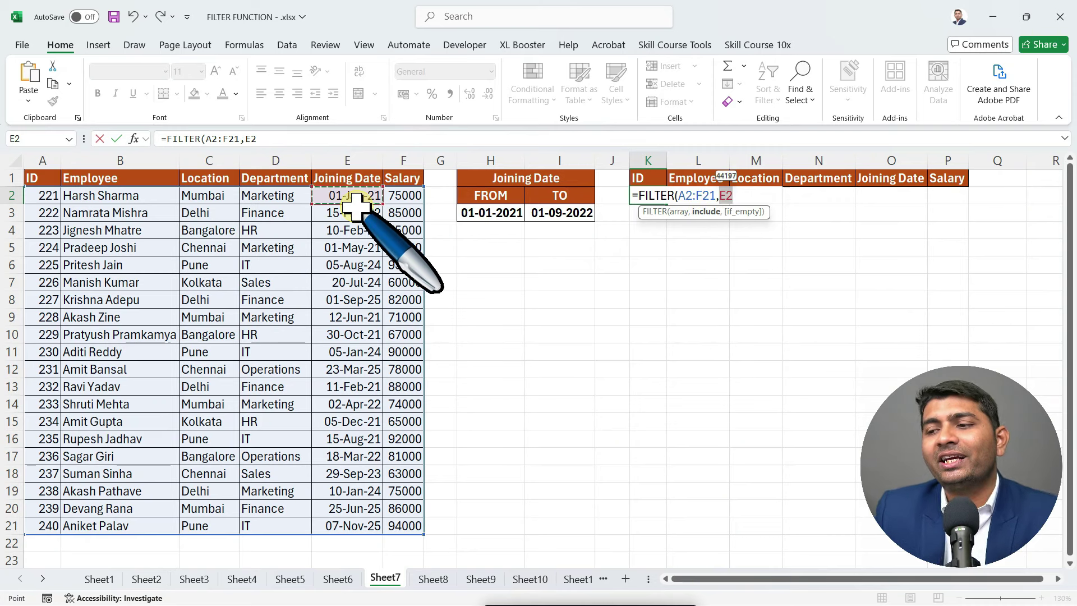
key("ctrl+shift+Down")
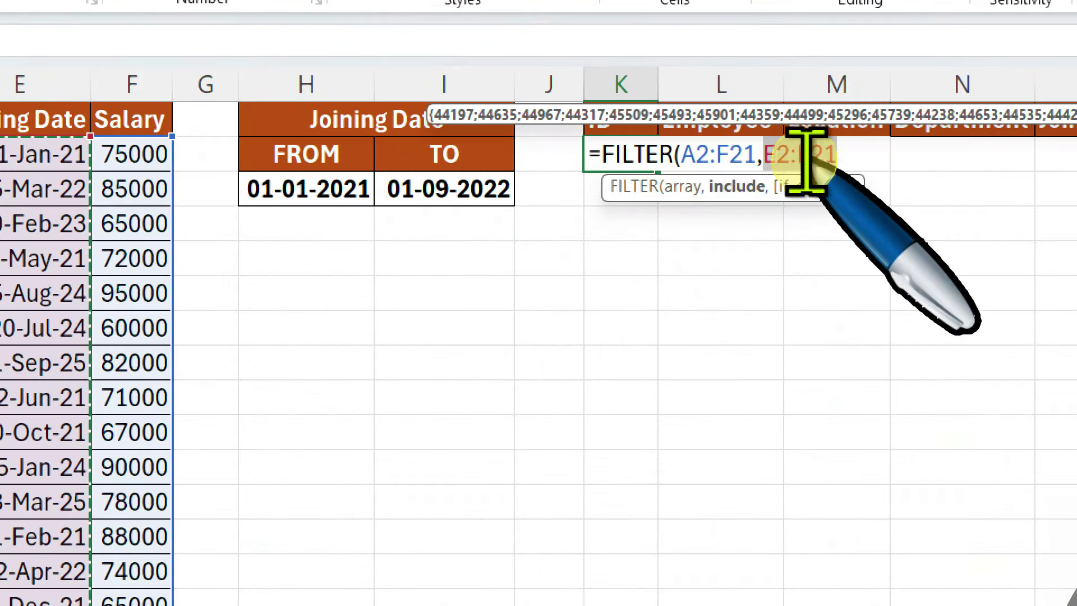
left_click(770, 154)
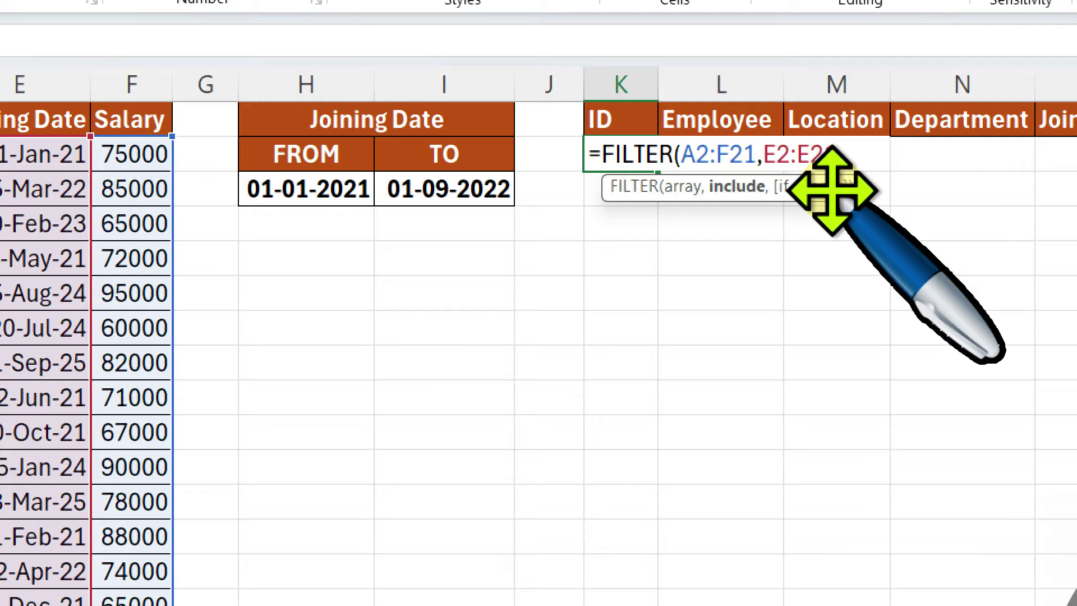
type("(")
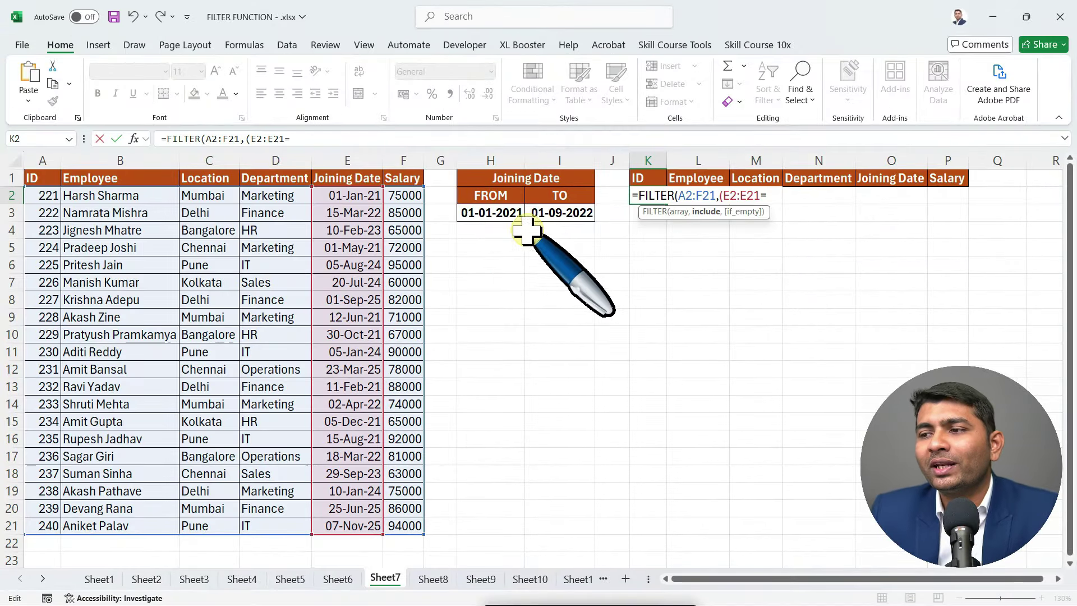
left_click(500, 214)
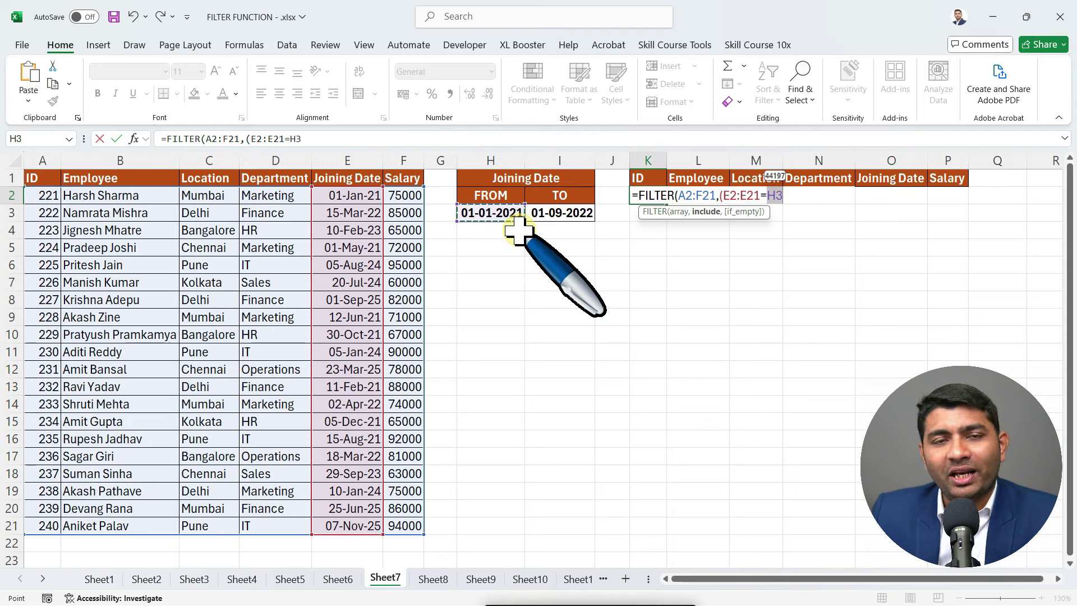
type(")*(E2")
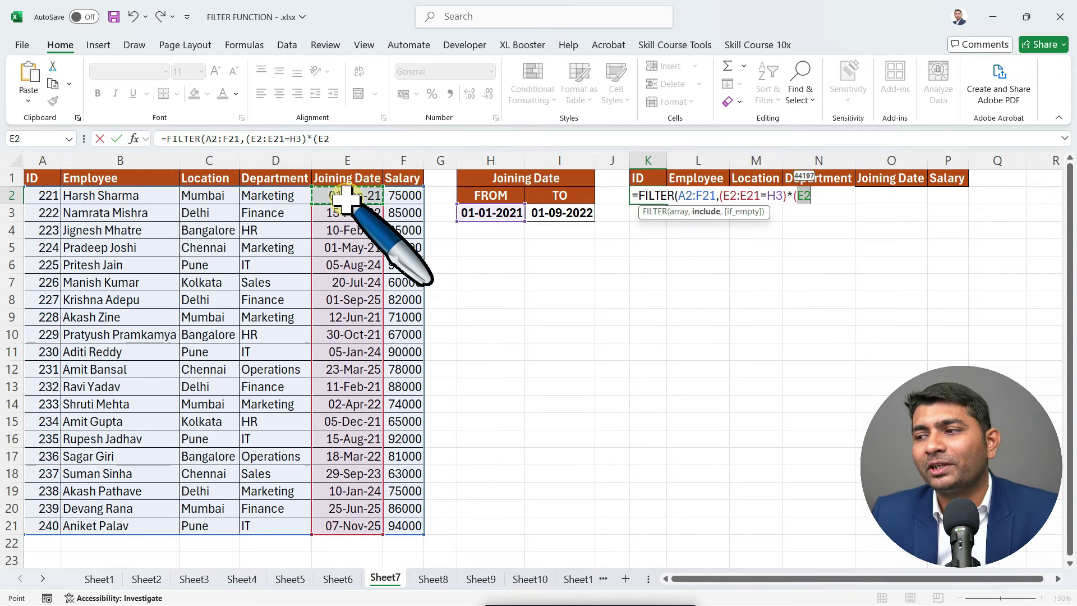
key("ctrl+shift+Down")
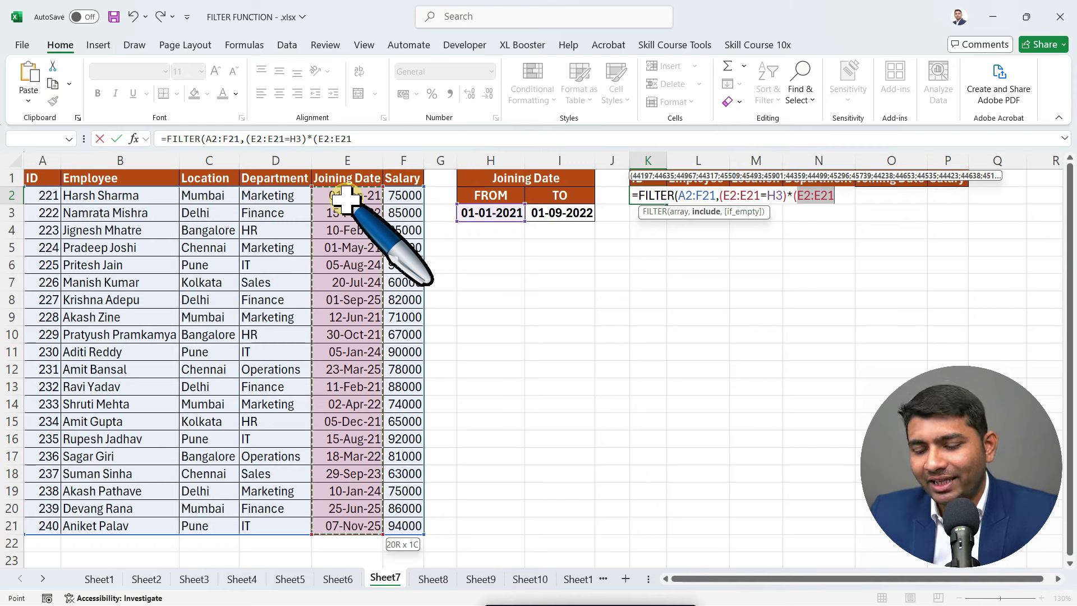
type("=")
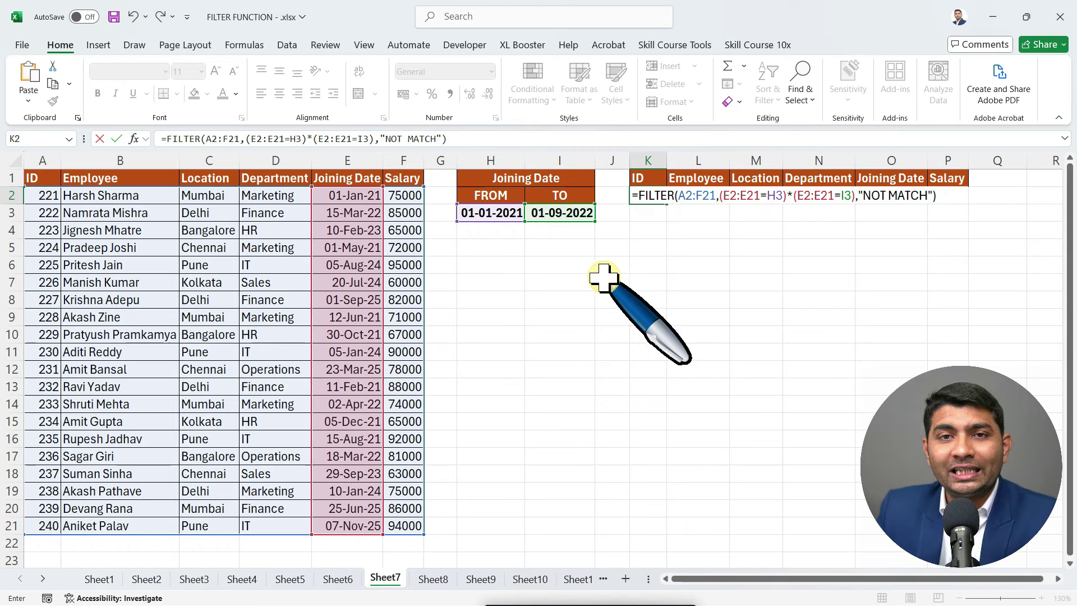
Commit K2's FILTER, then change it to E2:E21>=H3 and E2:E21<=I3, listing ten employees.
key("Return")
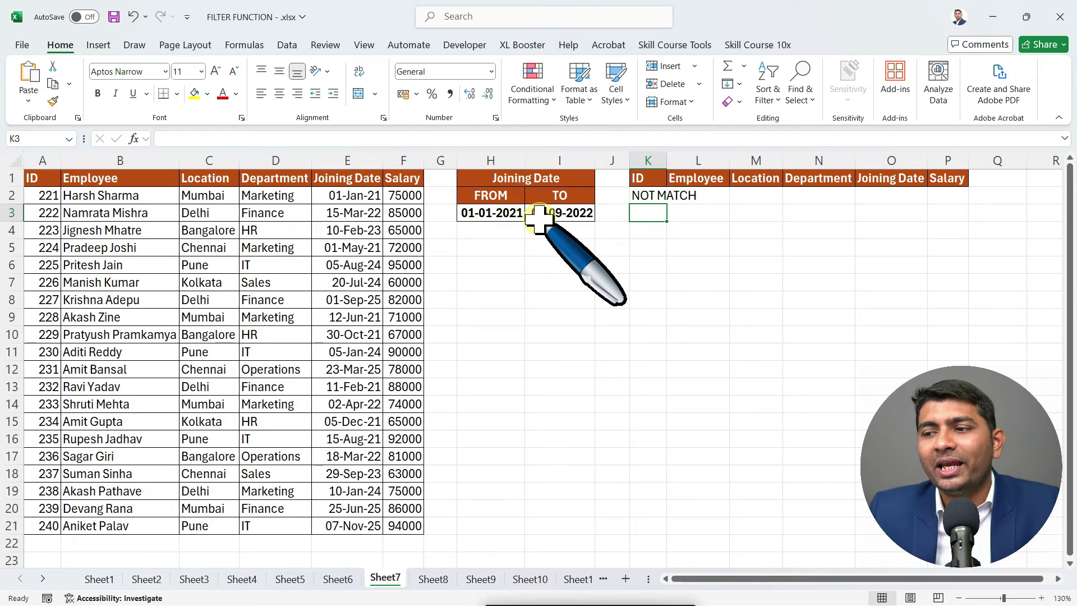
left_click(632, 195)
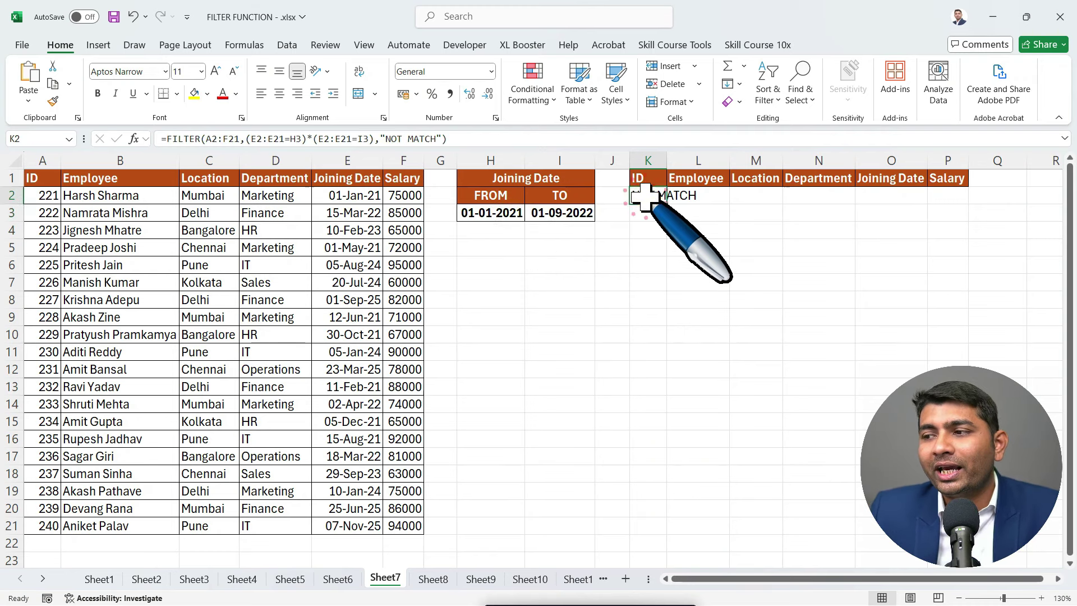
double_click(640, 195)
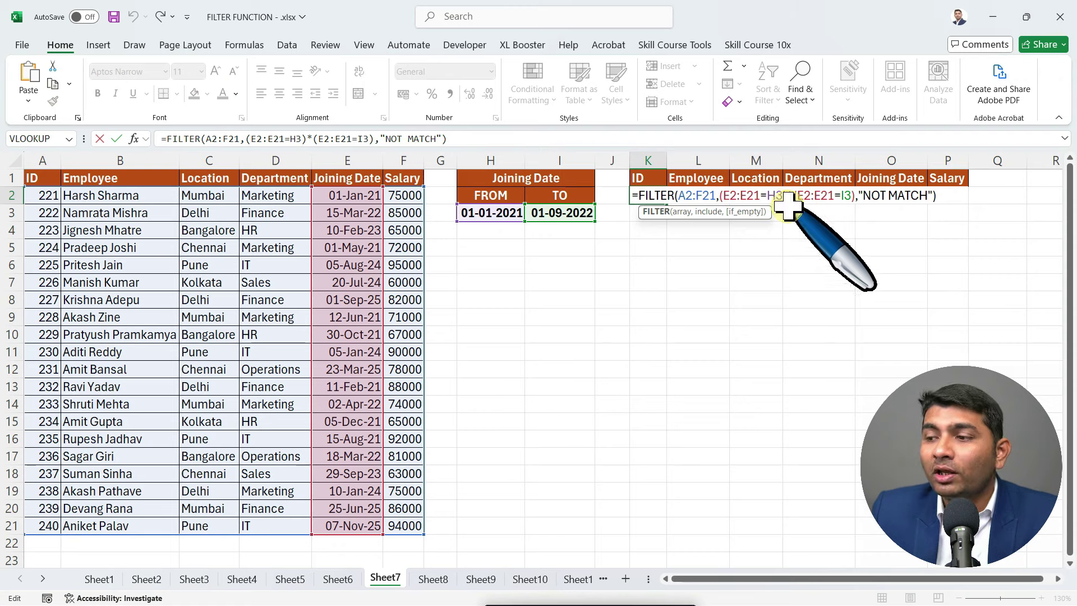
key("Escape")
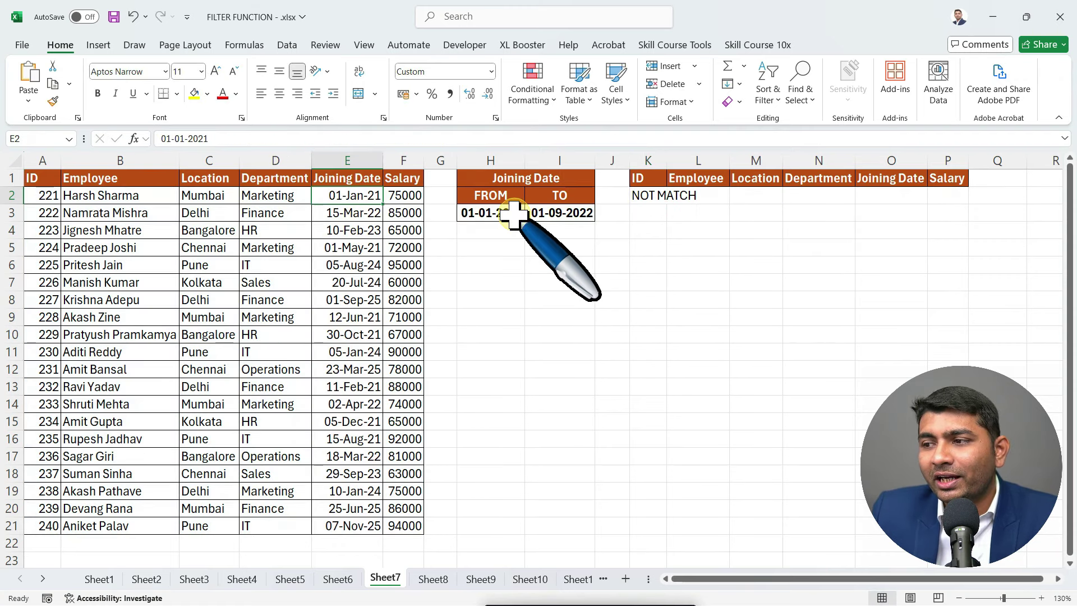
left_click(566, 212)
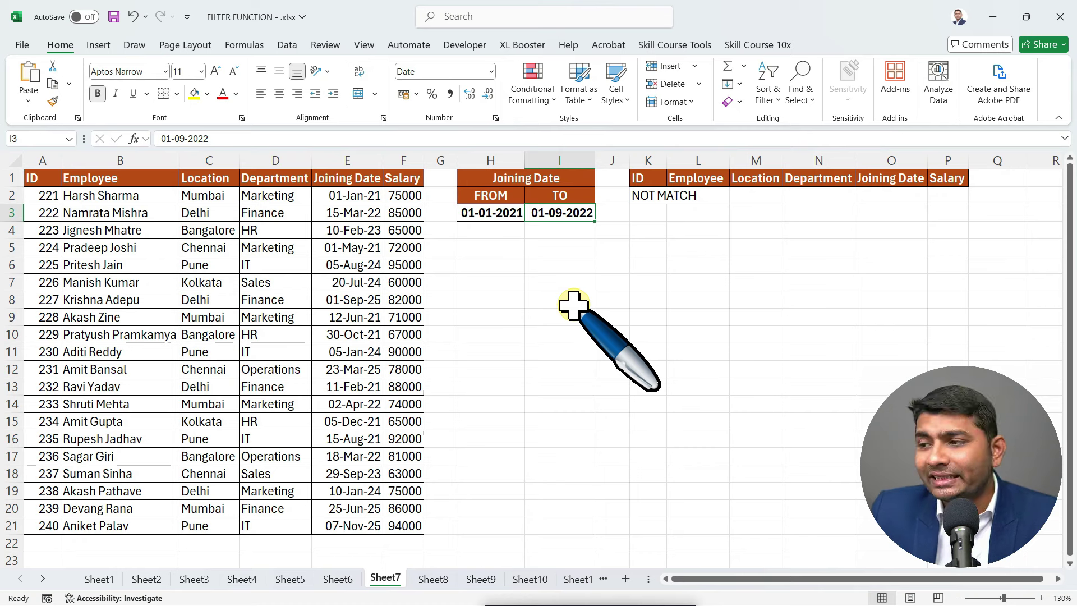
double_click(645, 197)
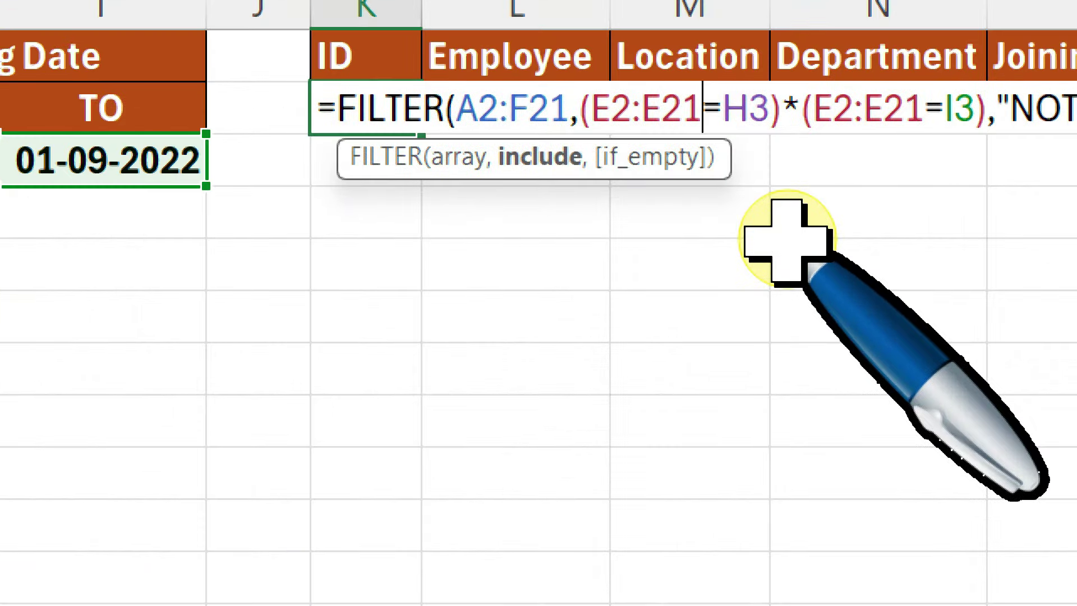
type(">")
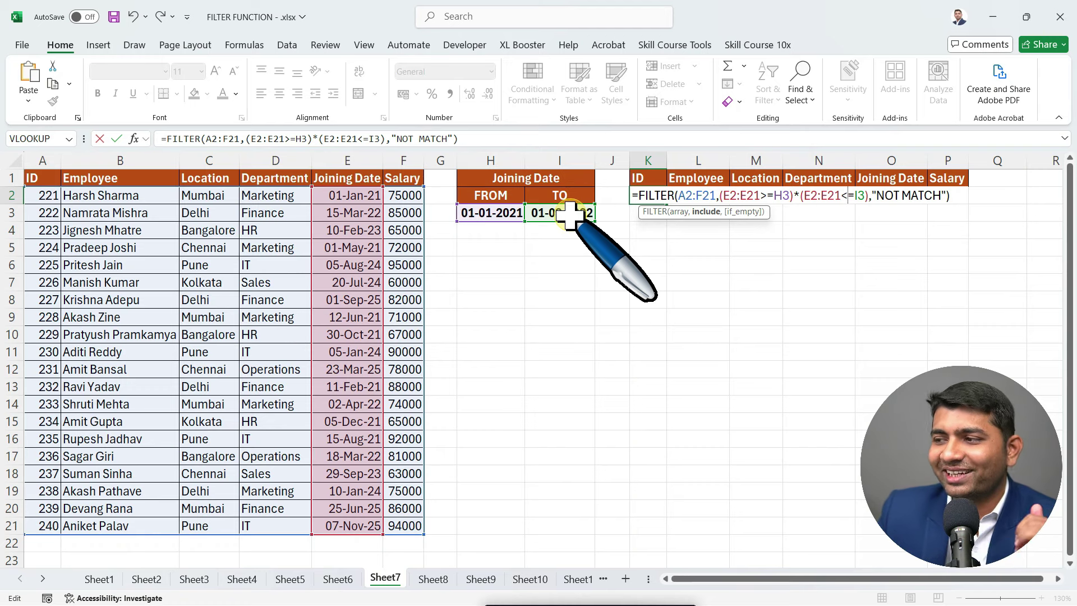
key("Return")
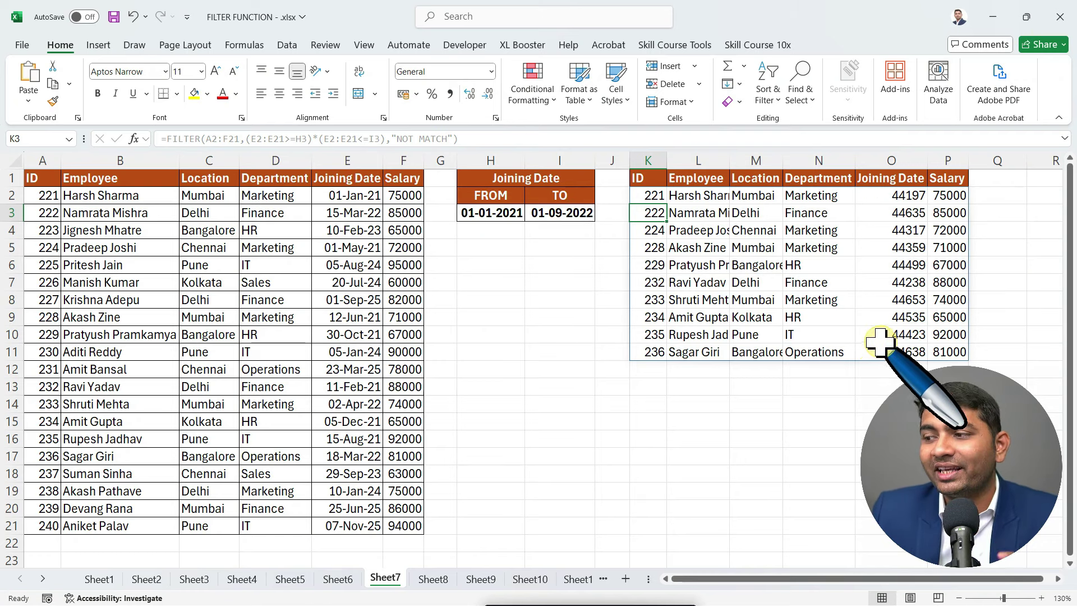
Format the returned joining dates in column O as Short Date.
left_click_drag(897, 197, 886, 334)
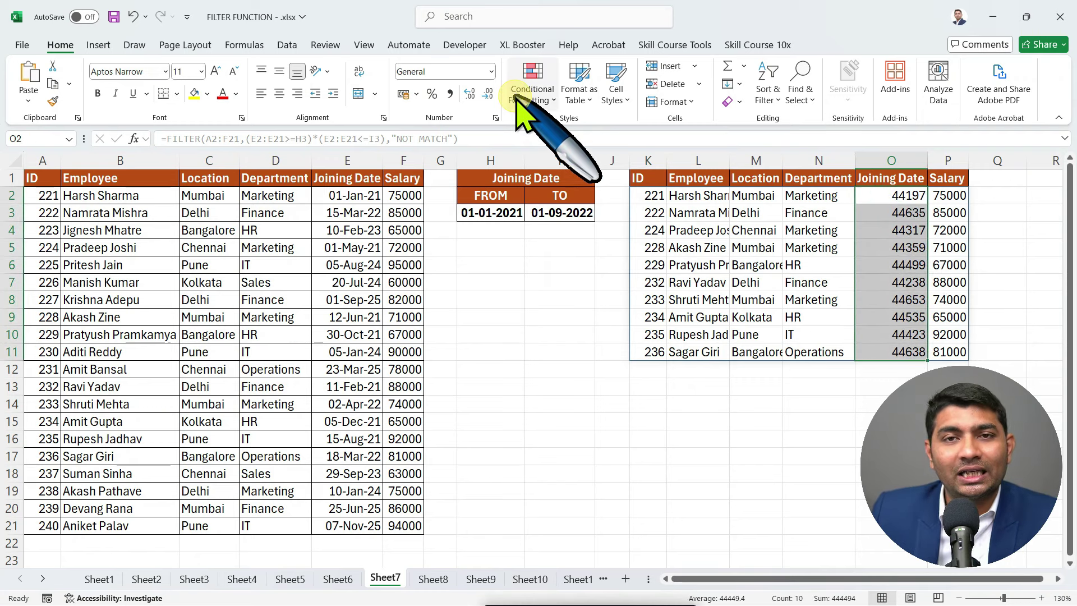
left_click(492, 72)
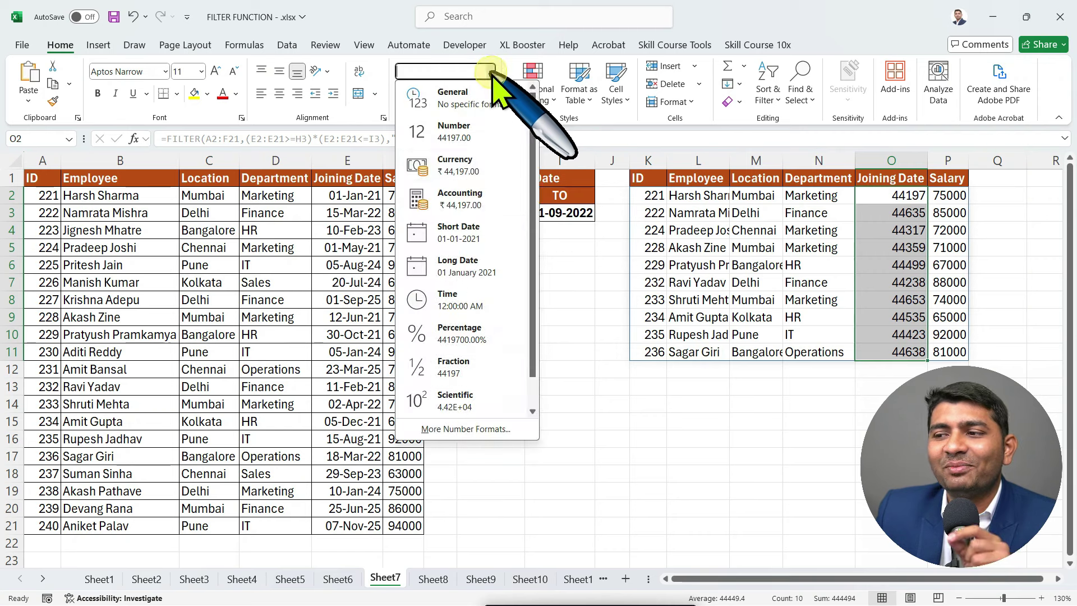
left_click(481, 233)
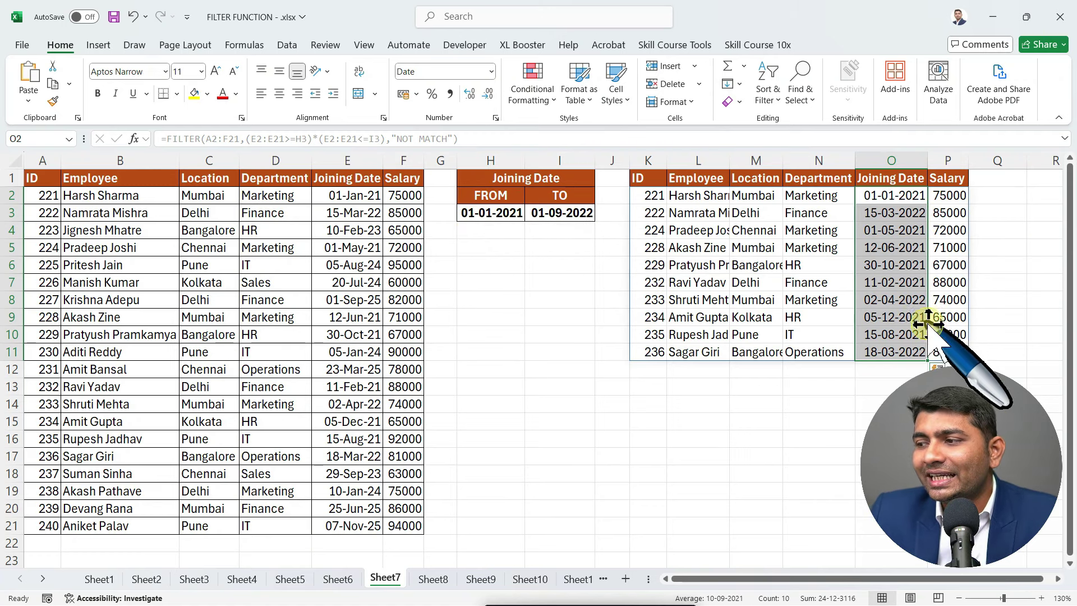
Change the TO date in I3 to 01-09-2023.
double_click(589, 213)
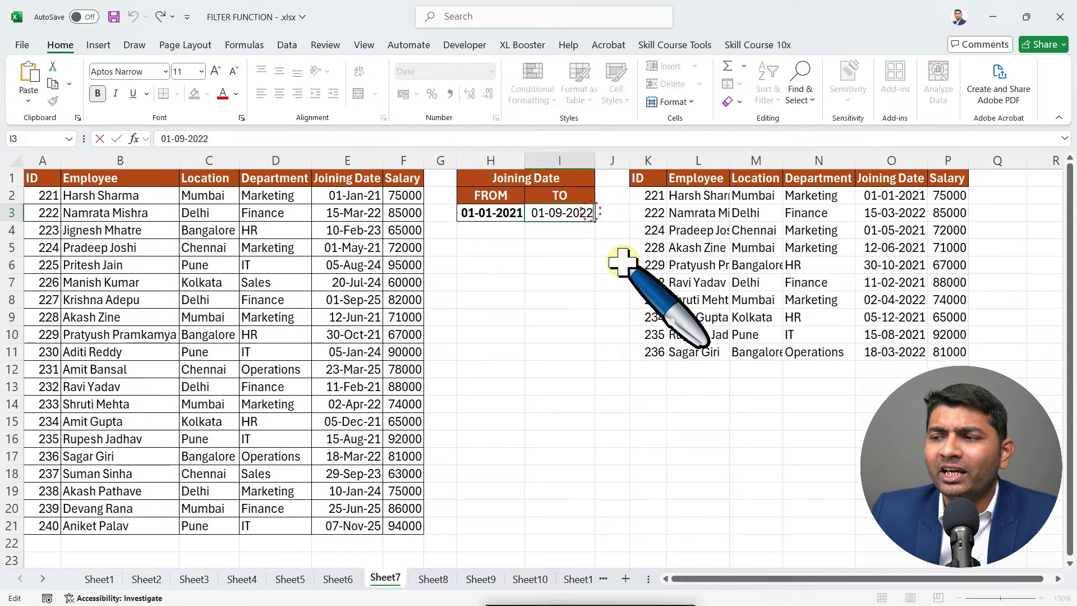
key("BackSpace")
type("3")
key("Return")
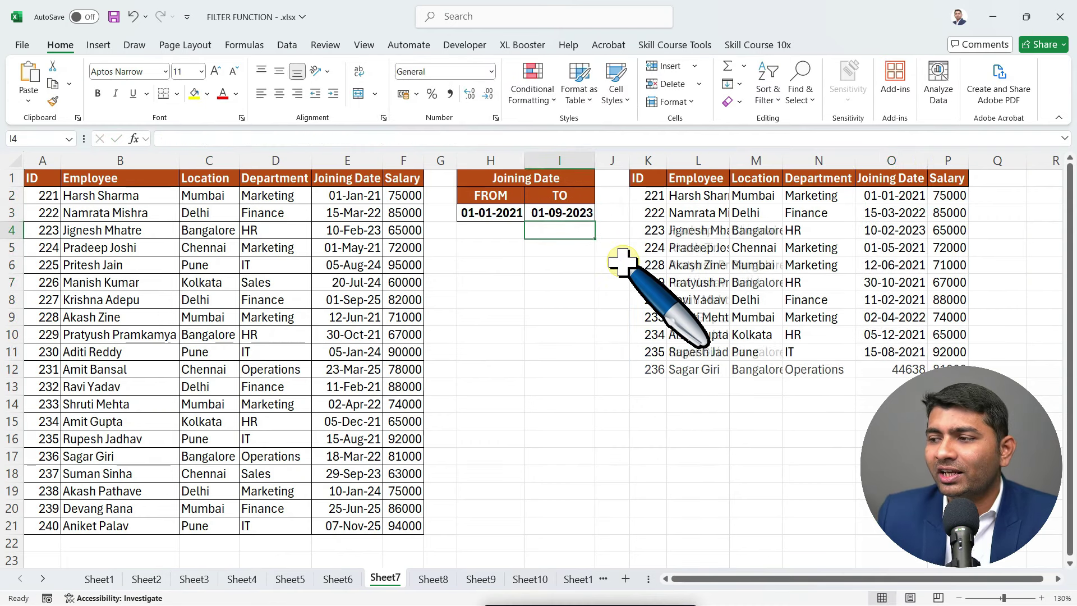
Format the new joining date in O12 as Short Date, showing 18-03-2022.
scroll(623, 261, "down", 2)
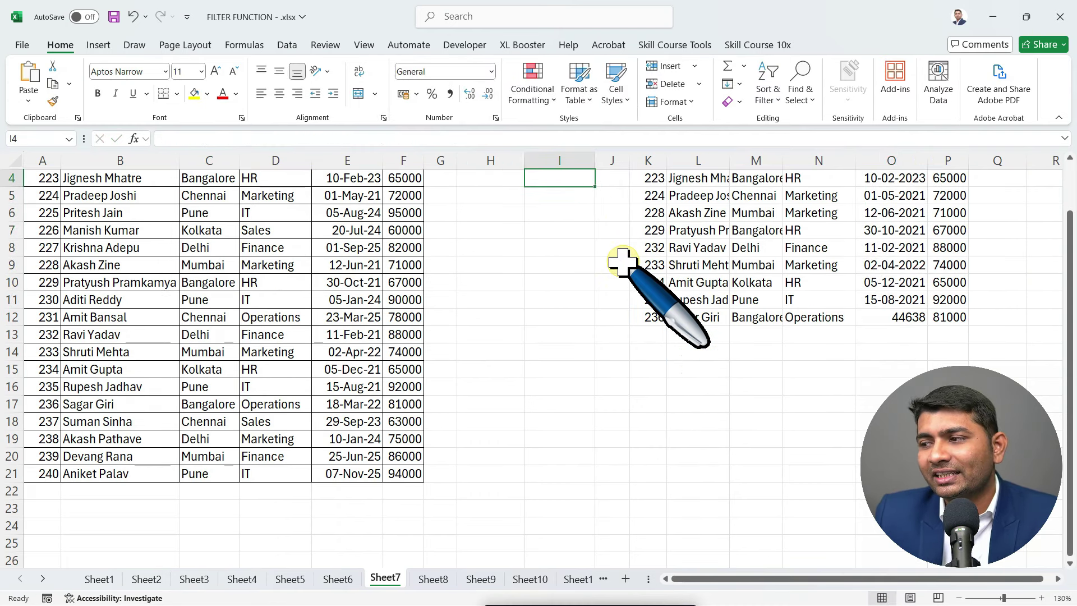
left_click(897, 265)
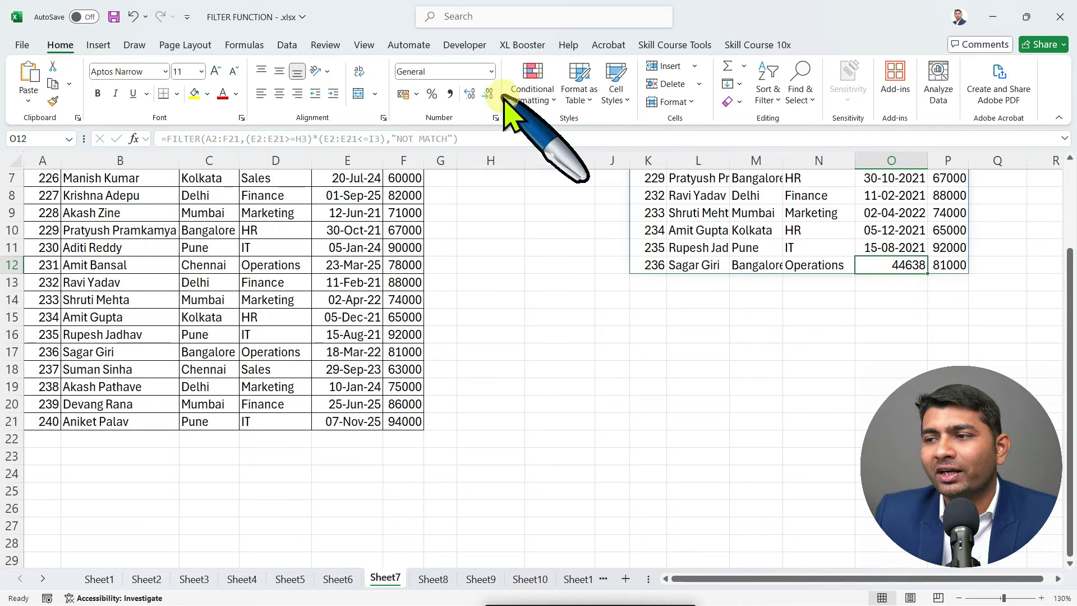
left_click(491, 71)
left_click(477, 234)
scroll(573, 285, "up", 2)
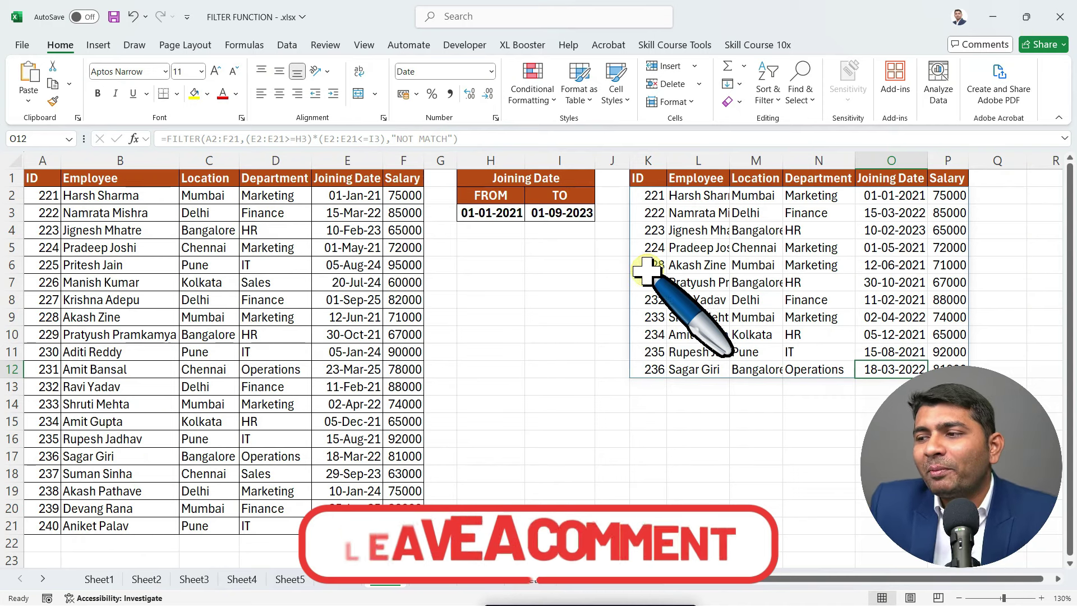
In K2's formula, replace the * between the two date conditions with +.
double_click(649, 196)
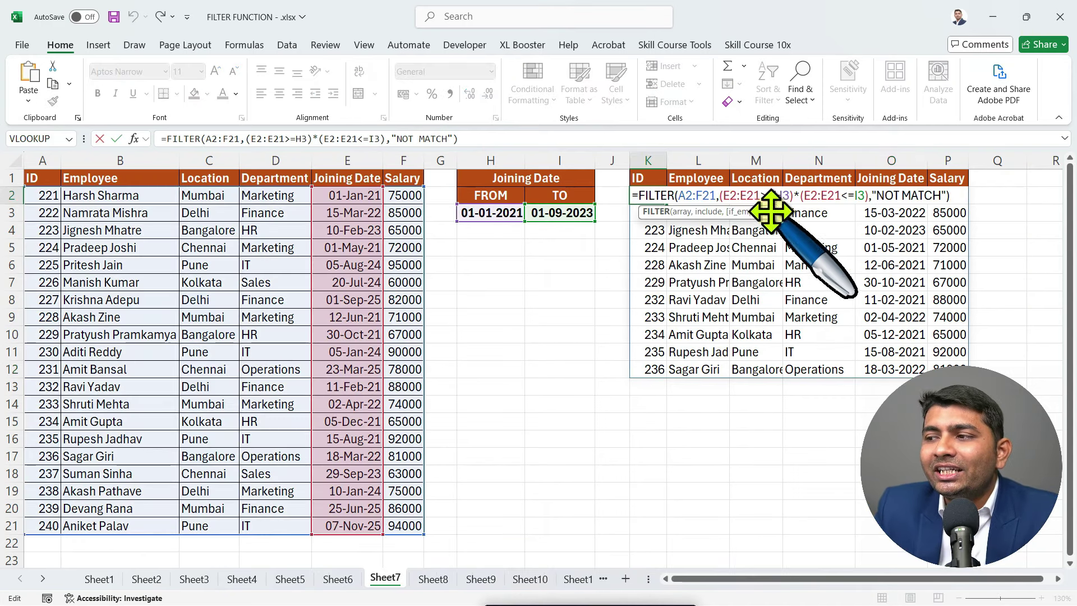
left_click(801, 197)
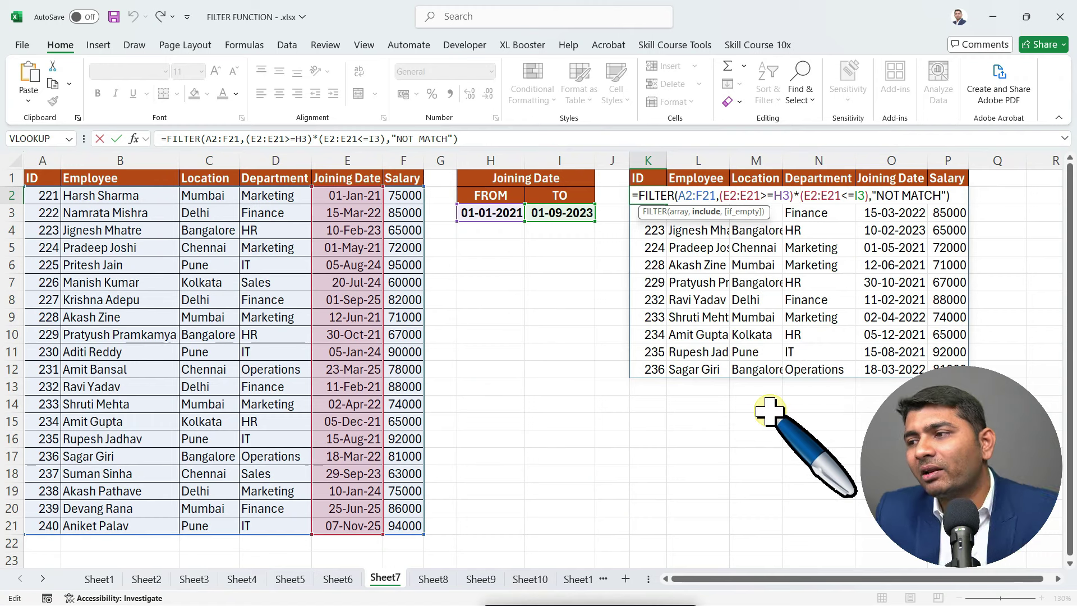
key("BackSpace")
type("+")
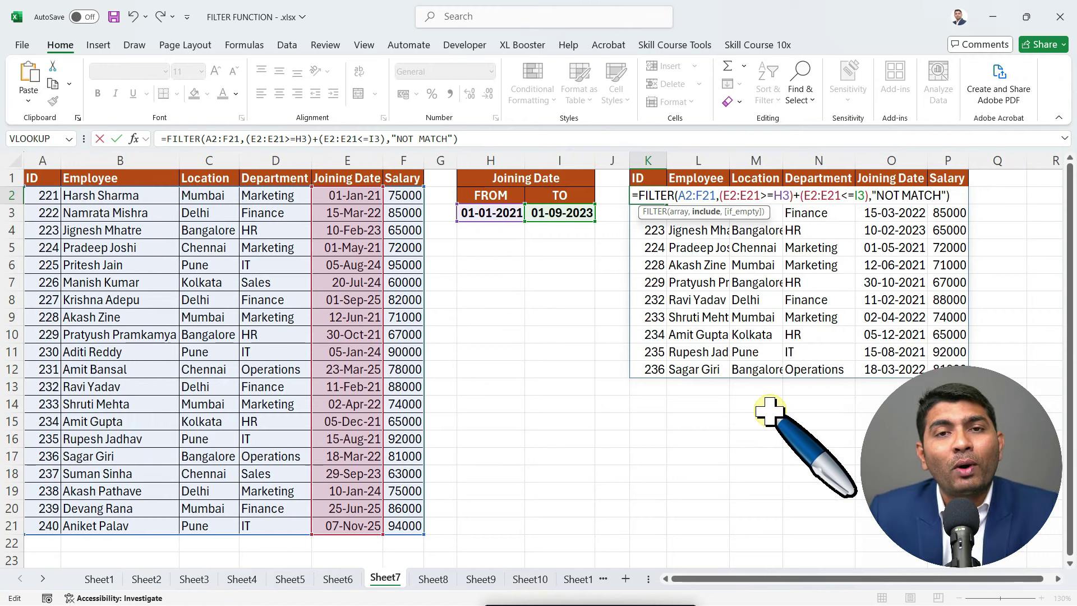
Commit the + version so all 20 employees spill, and format O13:O21 as Short Date.
key("Return")
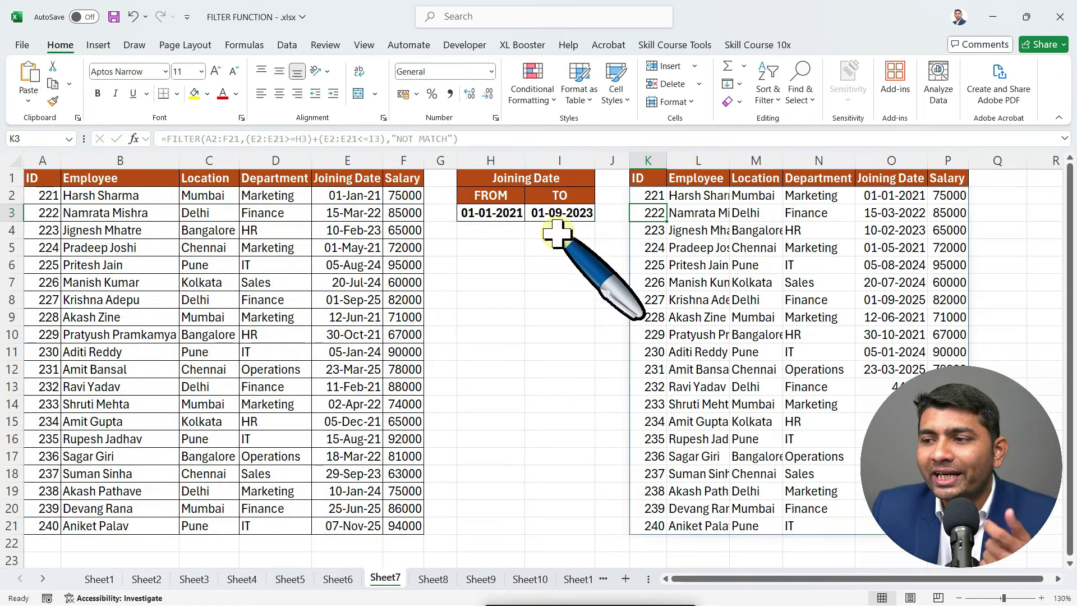
scroll(680, 267, "down", 1)
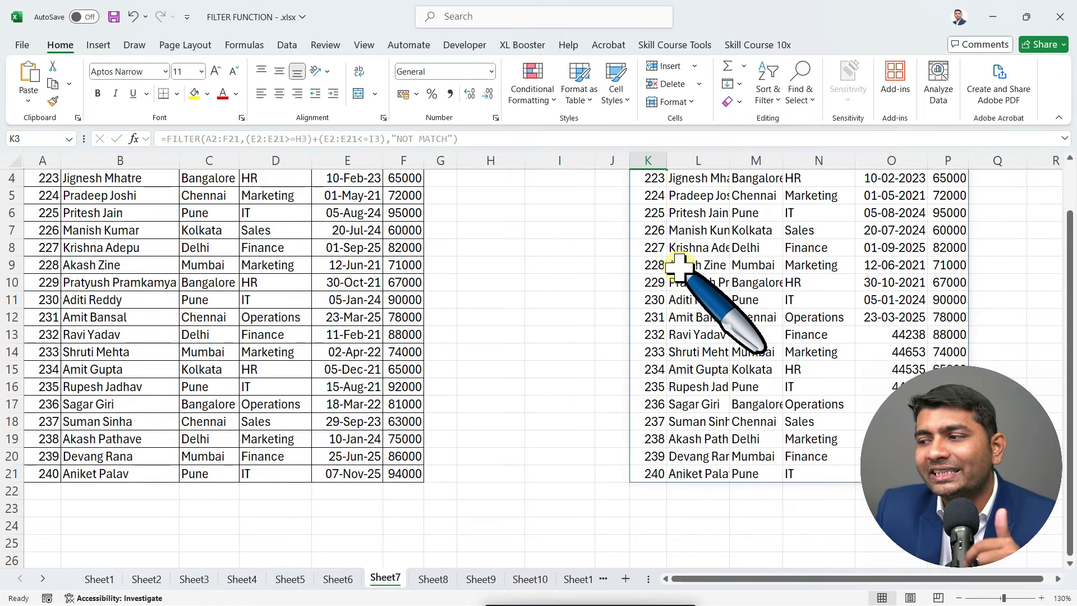
scroll(682, 261, "down", 2)
scroll(857, 241, "down", 1)
left_click_drag(896, 183, 892, 317)
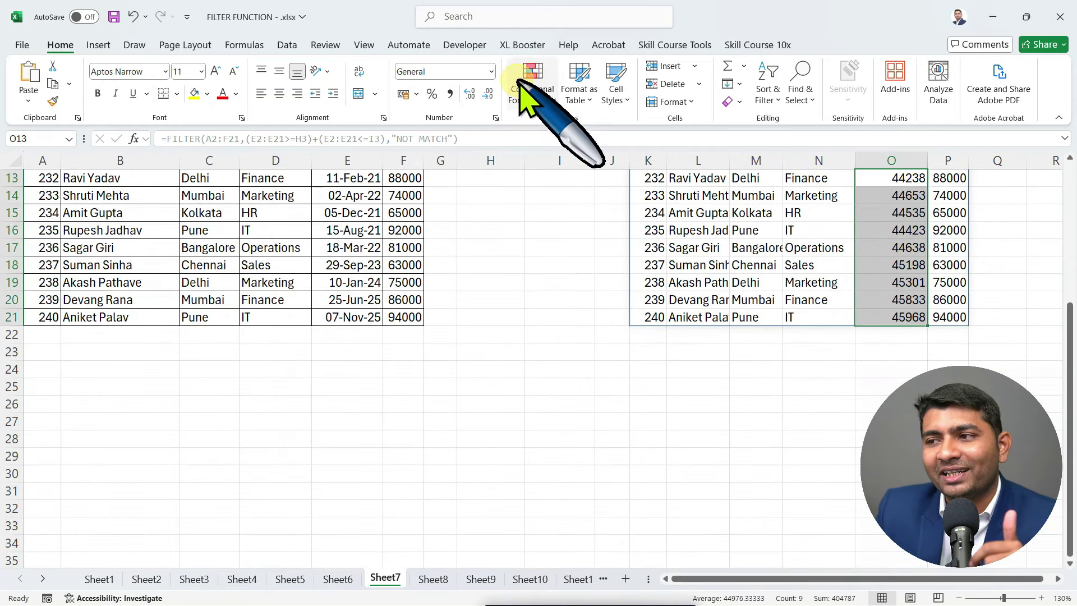
left_click(492, 71)
left_click(487, 234)
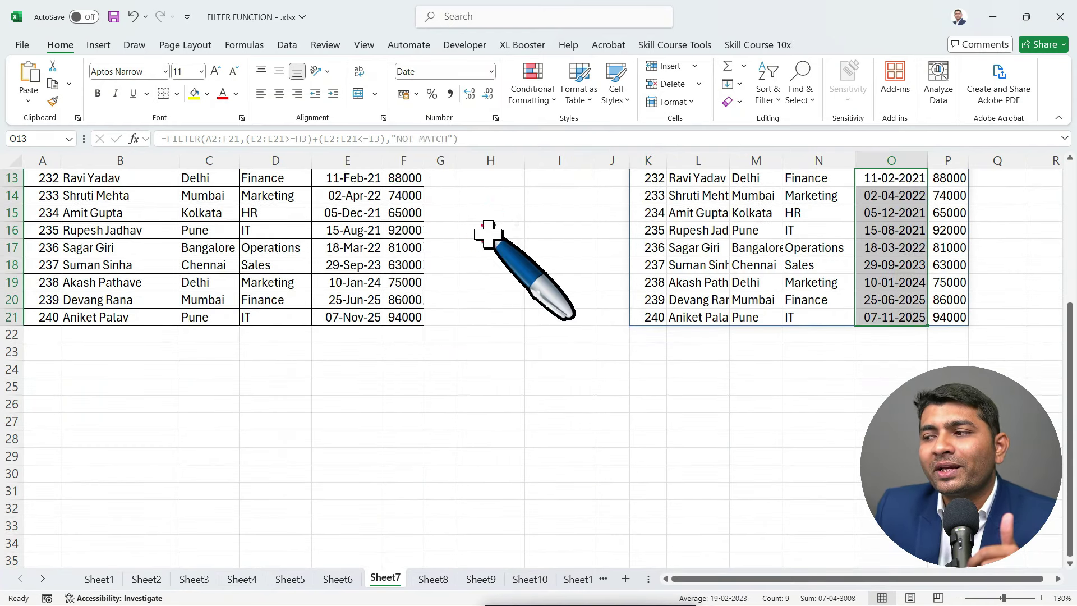
scroll(487, 235, "up", 4)
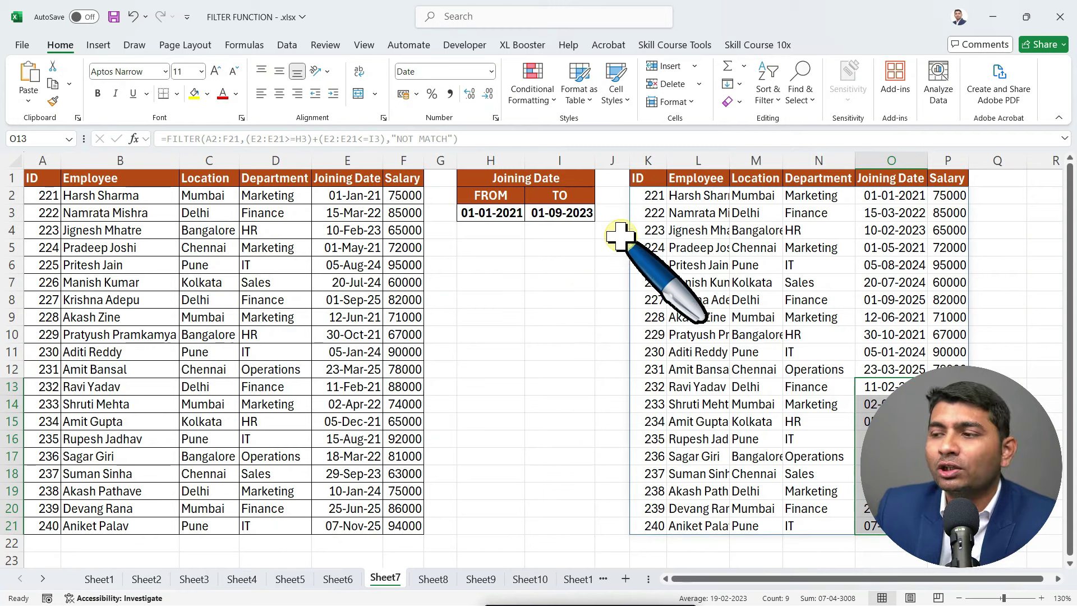
left_click(642, 196)
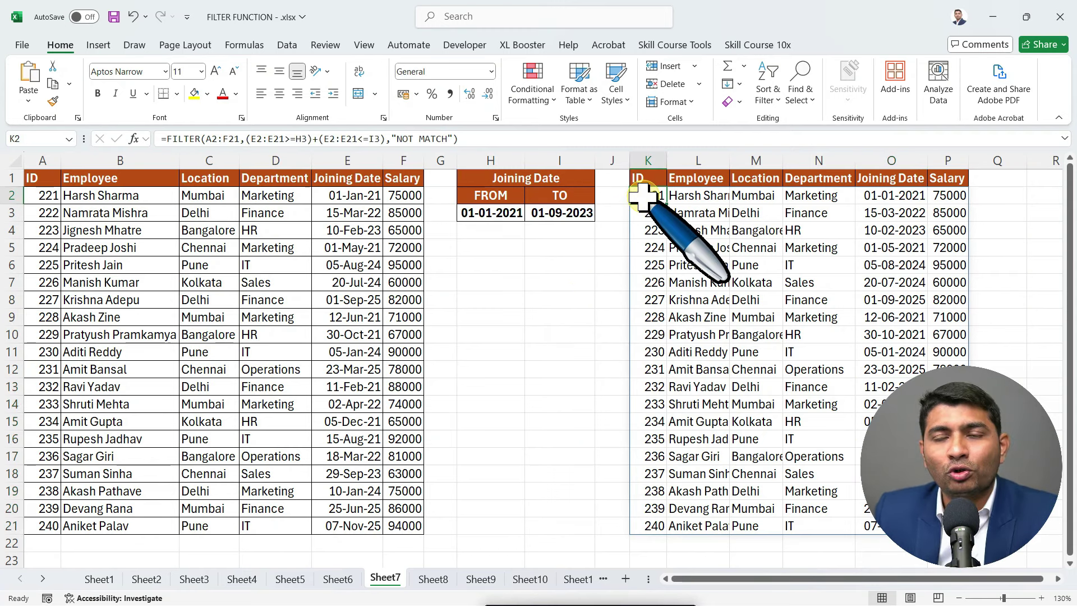
left_click_drag(985, 488, 547, 457)
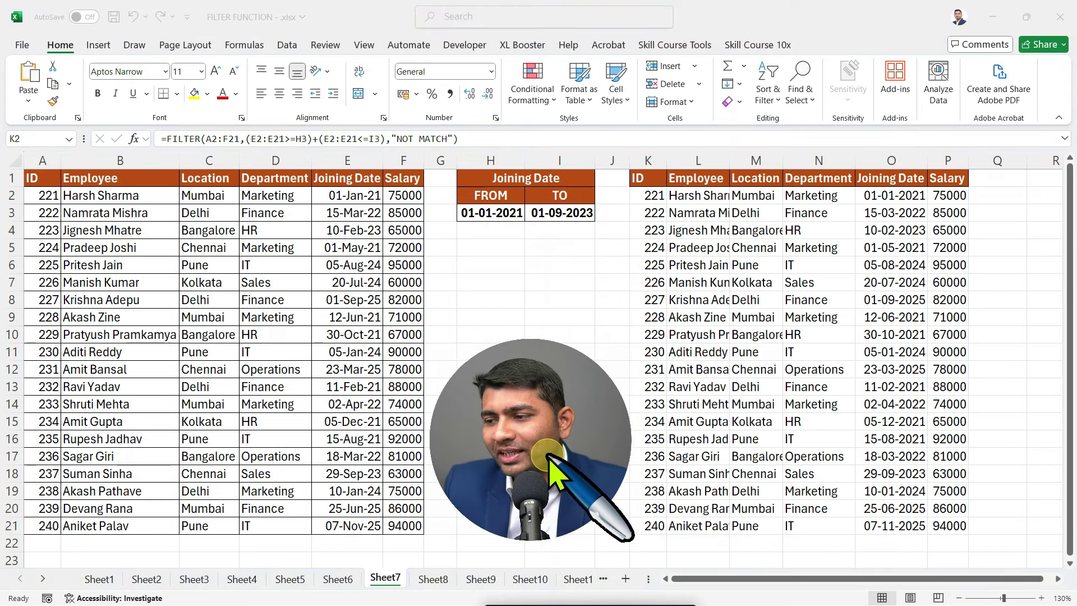
Change K2's date-condition operator to - and review the returned joining dates.
left_click(654, 196)
double_click(650, 196)
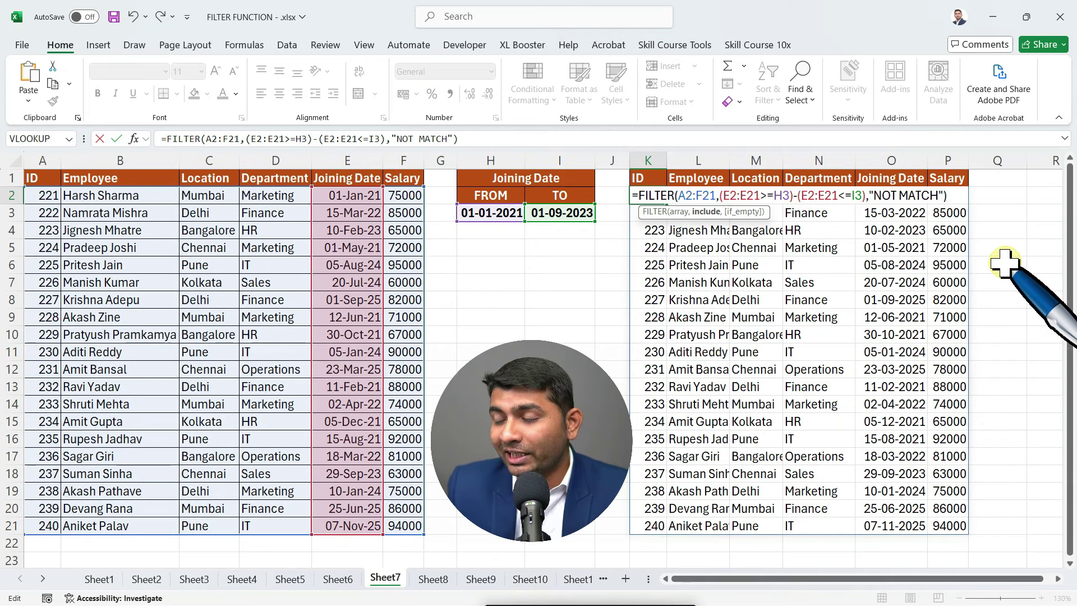
key("Return")
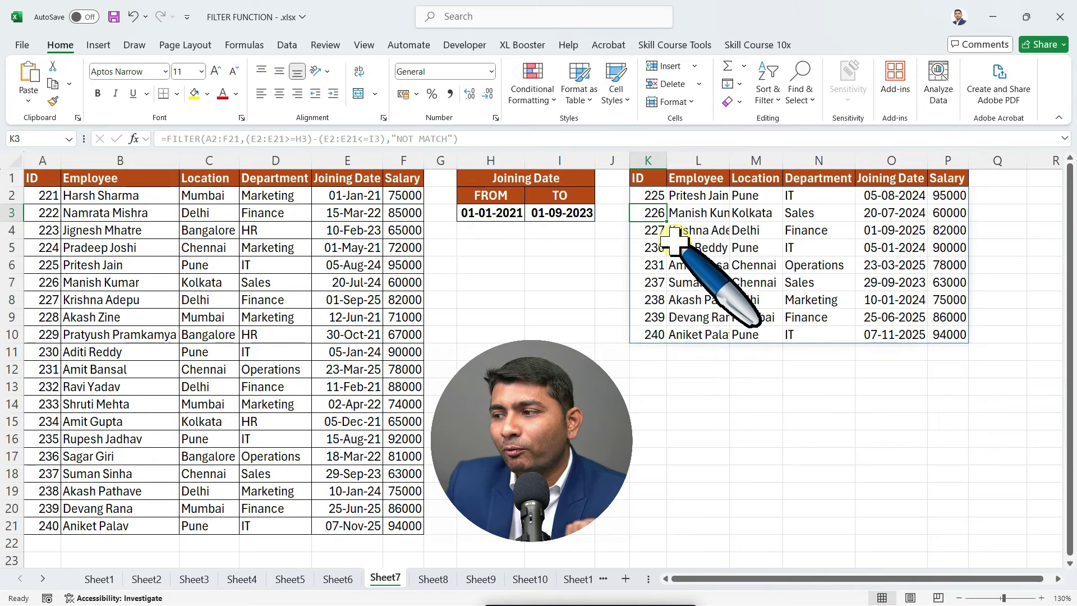
left_click_drag(898, 195, 901, 335)
left_click(891, 316)
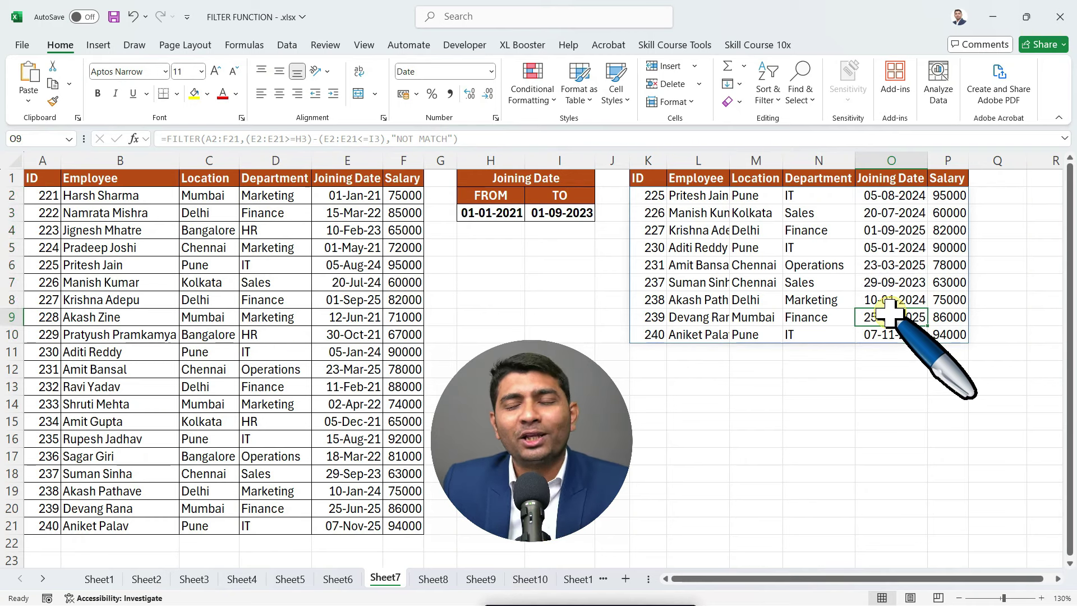
Switch the operator between K2's date conditions to =, listing 11 employees.
double_click(649, 195)
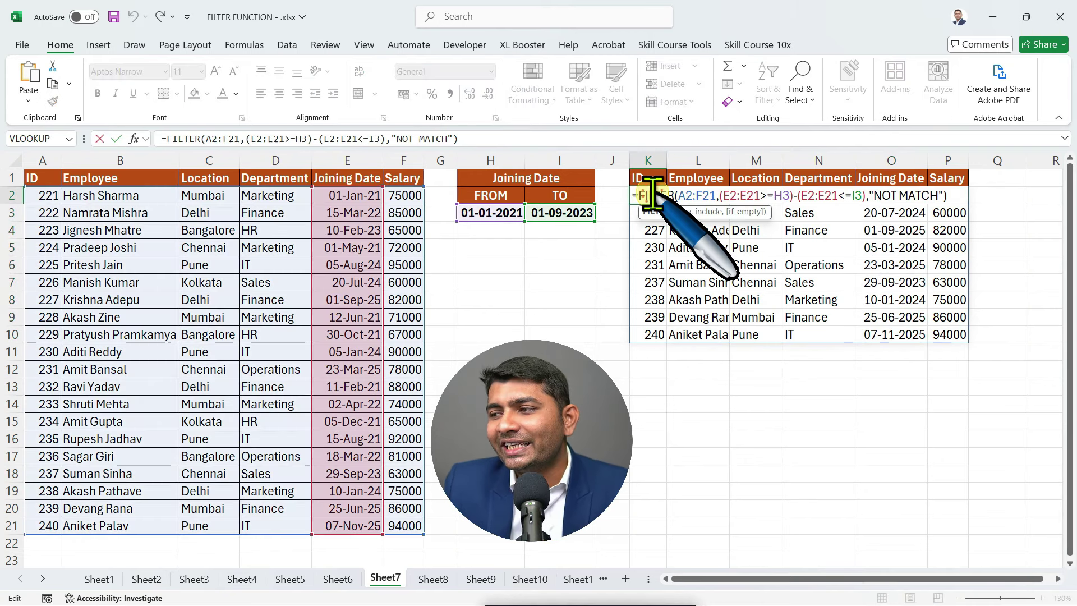
left_click(799, 195)
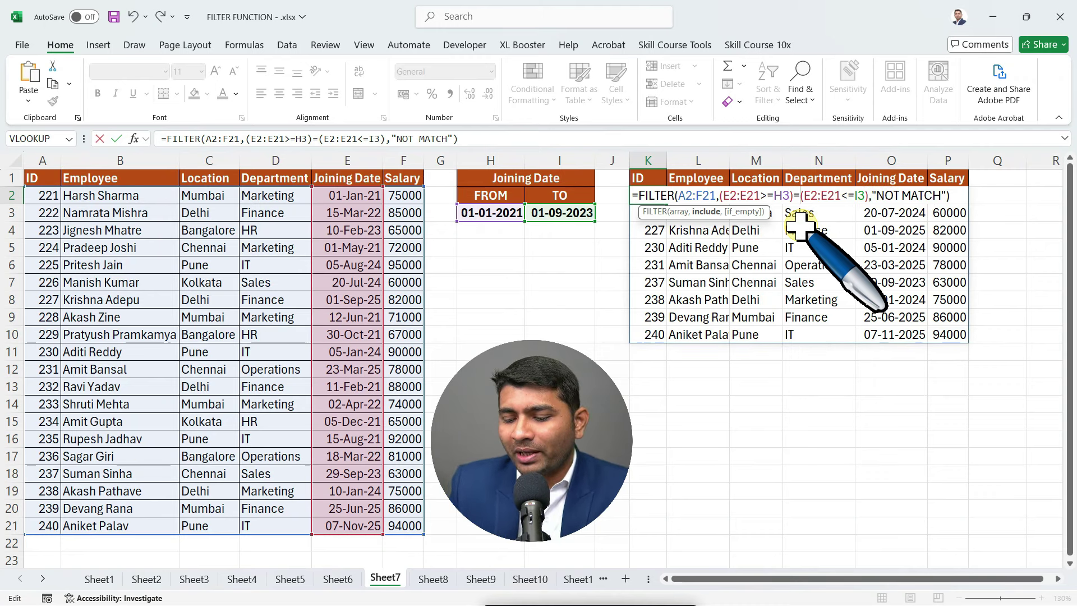
key("Return")
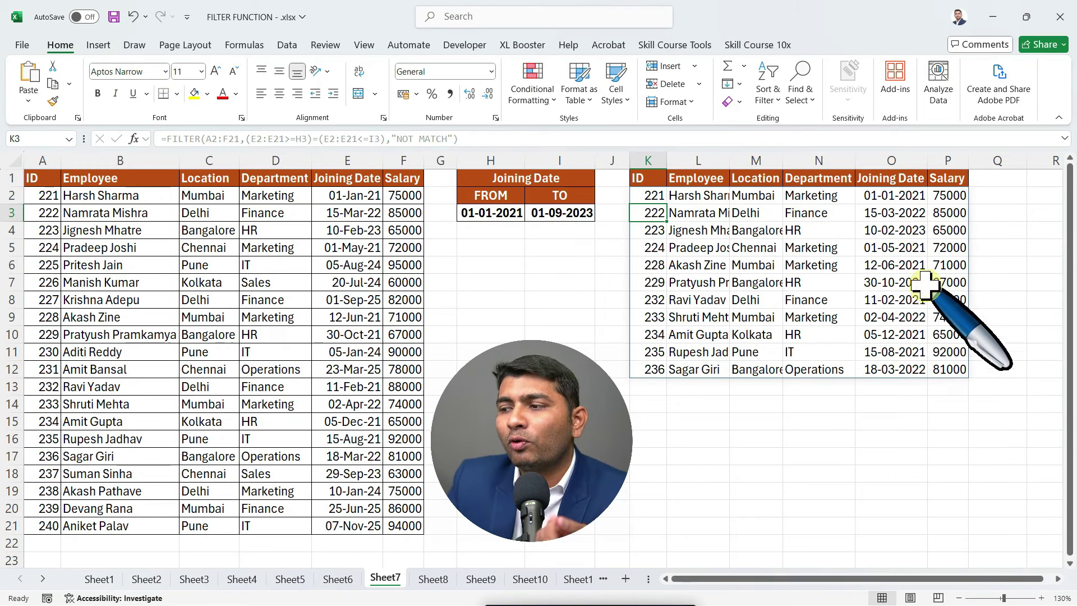
Reopen K2's date FILTER formula and confirm it without changes.
double_click(648, 195)
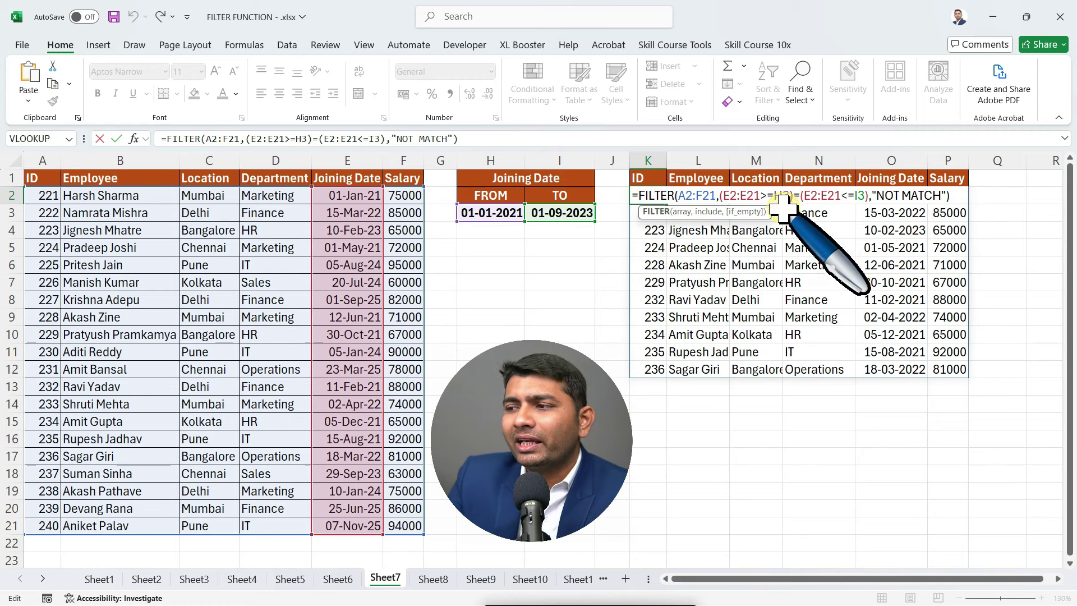
key("Return")
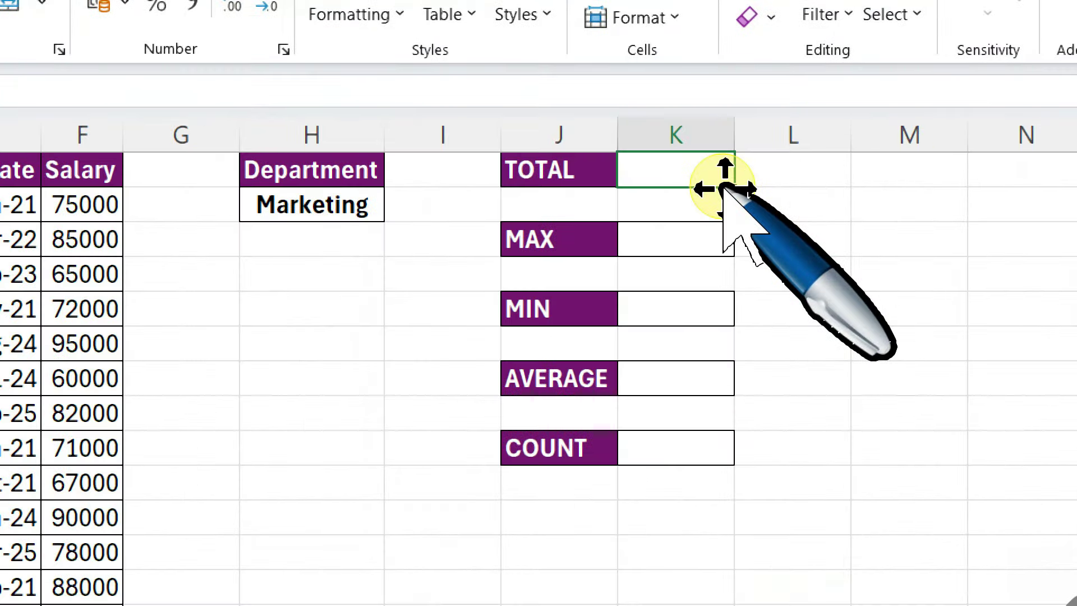
Start a FILTER formula in K1 with the salary range F2:F21 as its array.
type("=FIL")
key("Tab")
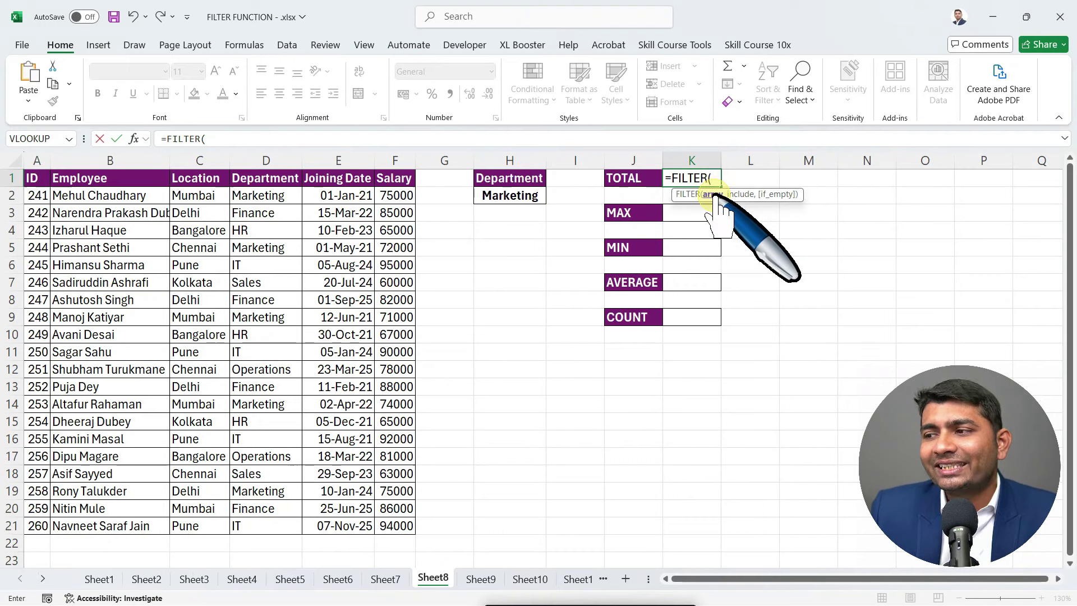
left_click(400, 198)
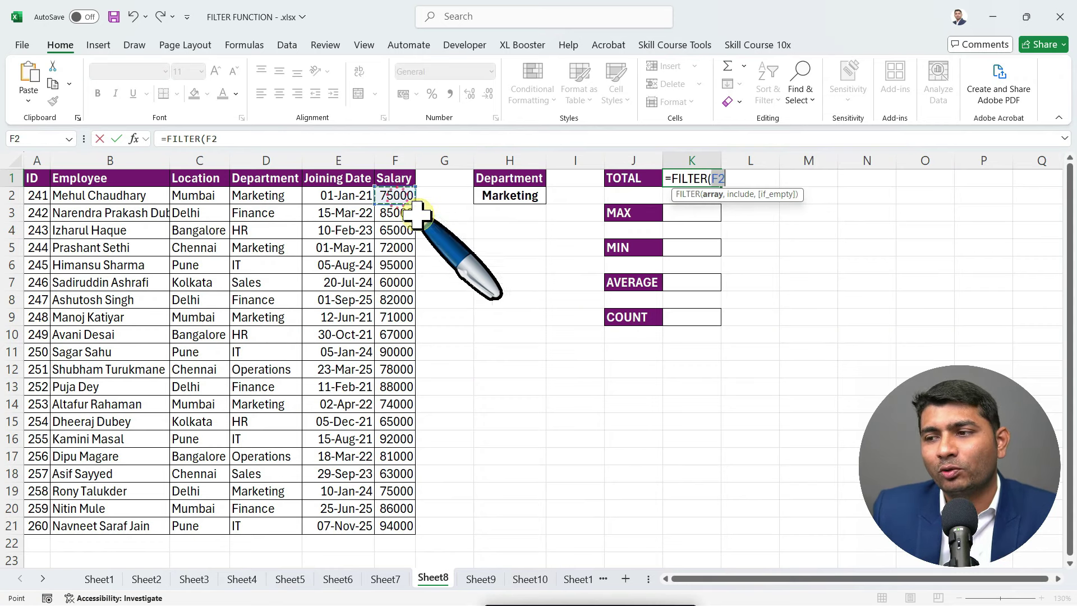
key("ctrl+shift+Down")
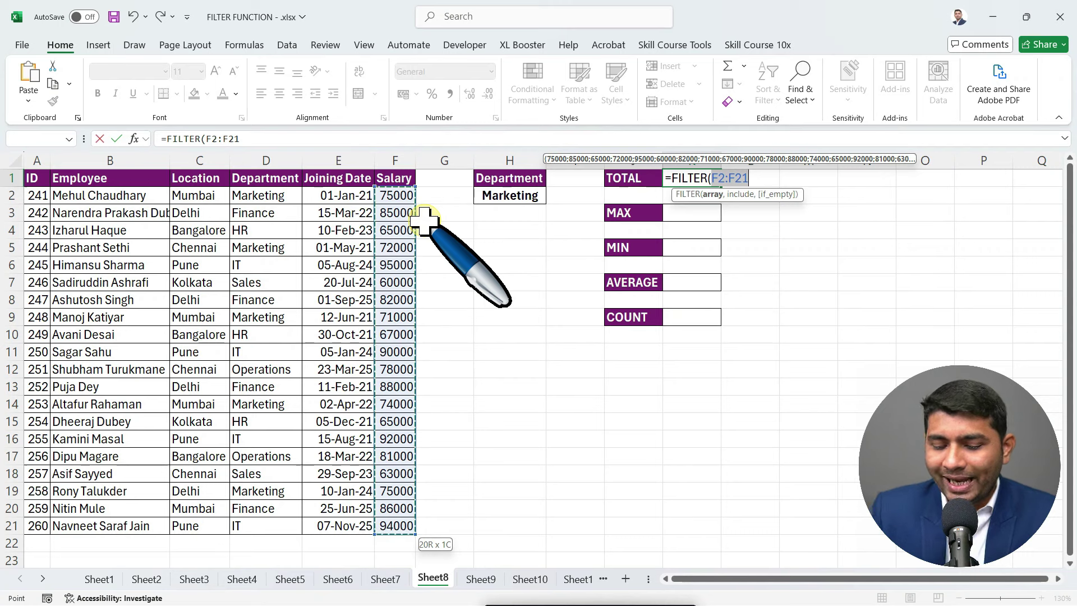
type(",")
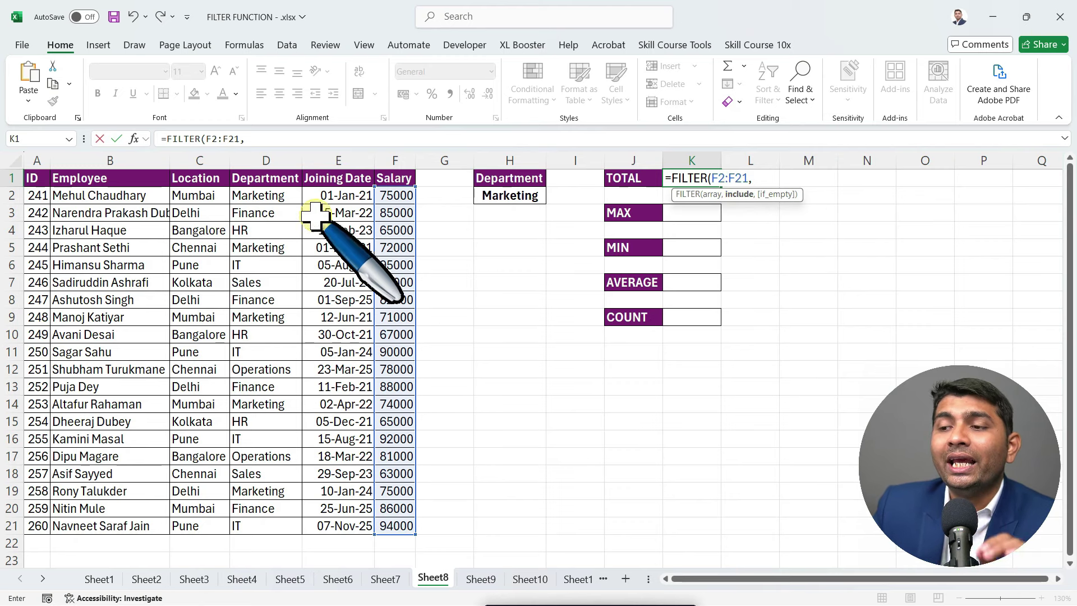
Add the include test H2=D2:D21 and the "NOT MATCH" fallback to the FILTER formula.
left_click_drag(269, 195, 252, 526)
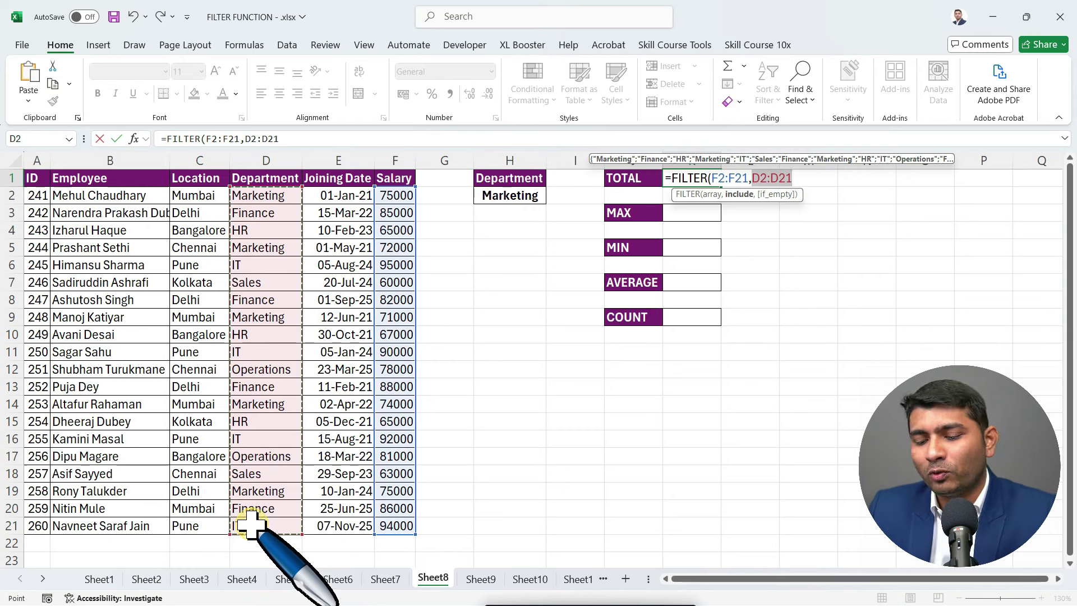
type("=")
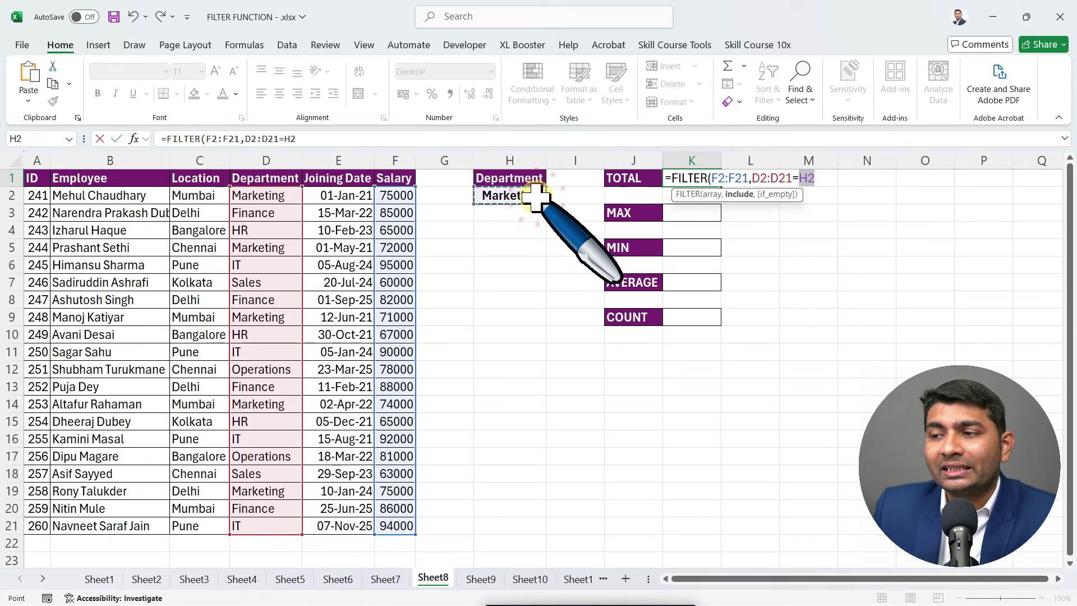
left_click(522, 196)
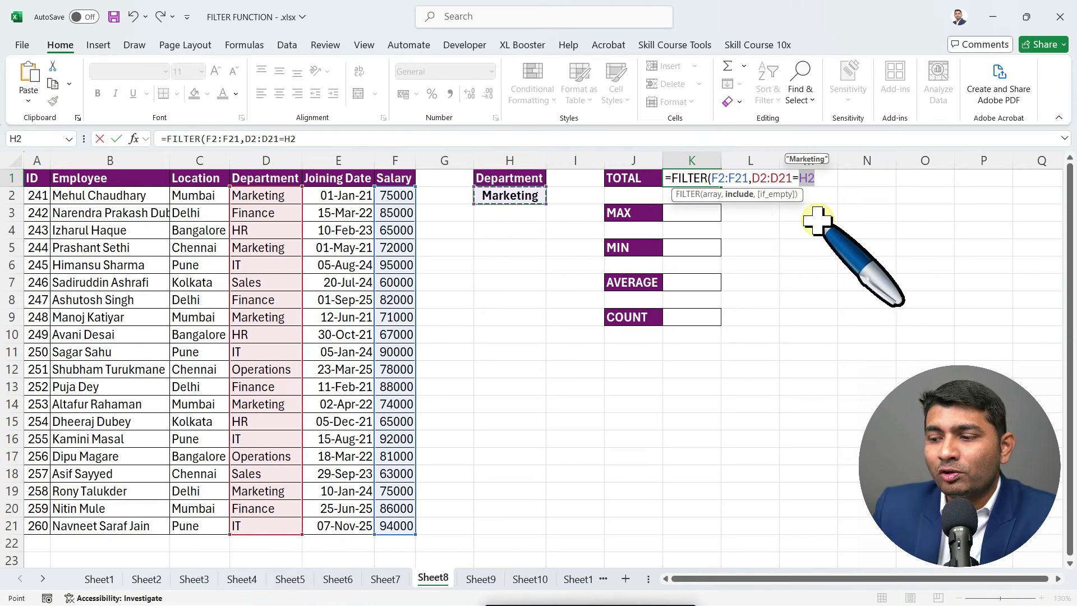
key("BackSpace")
key("BackSpace")
key("BackSpace")
key("BackSpace")
key("BackSpace")
key("BackSpace")
key("BackSpace")
key("BackSpace")
key("BackSpace")
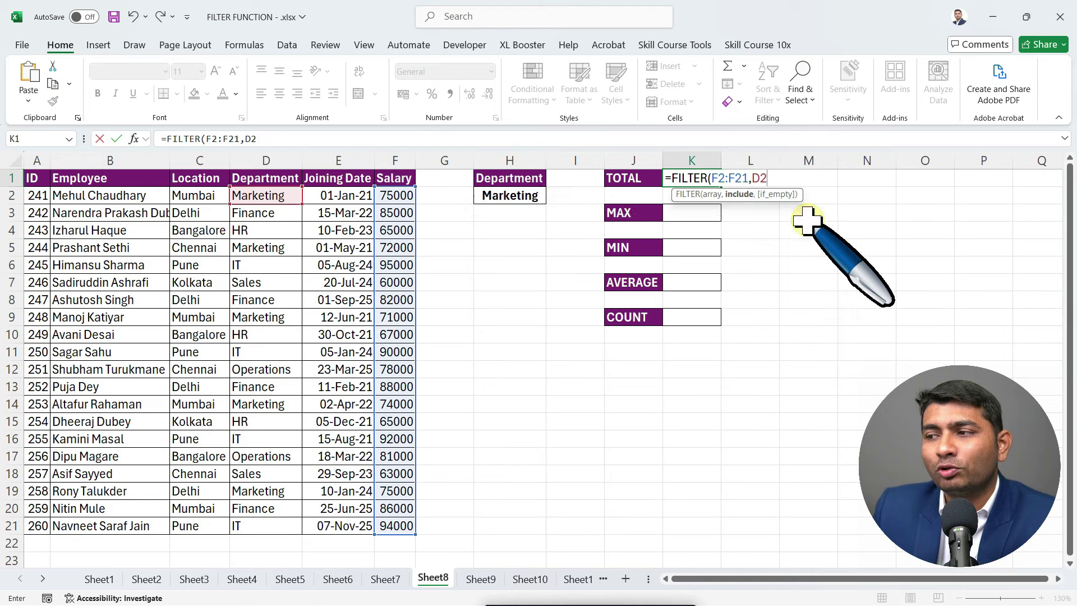
left_click(524, 198)
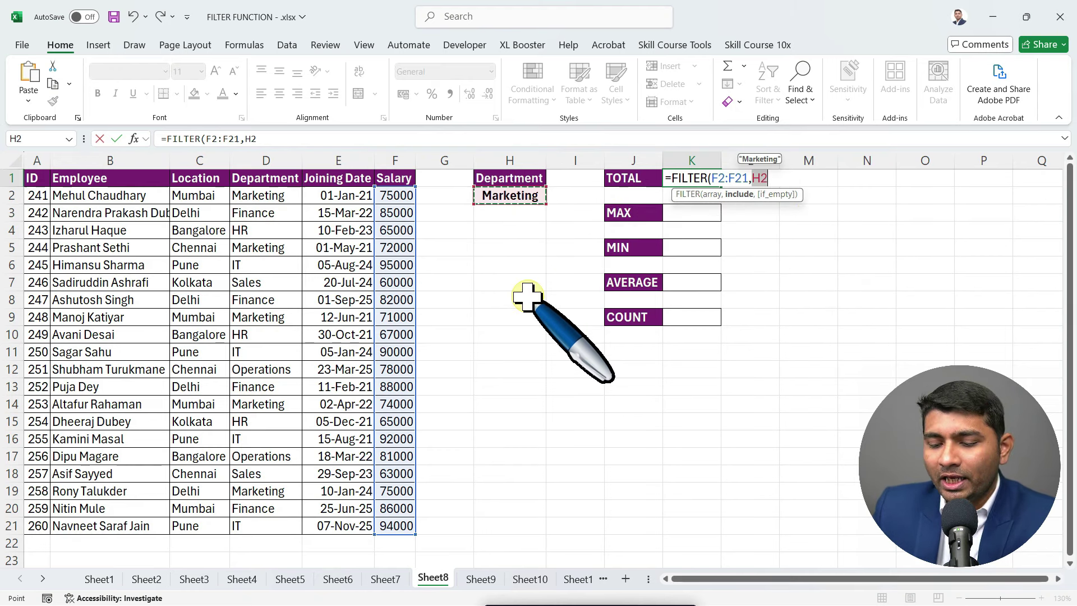
type("=")
left_click(270, 196)
left_click_drag(270, 197, 265, 525)
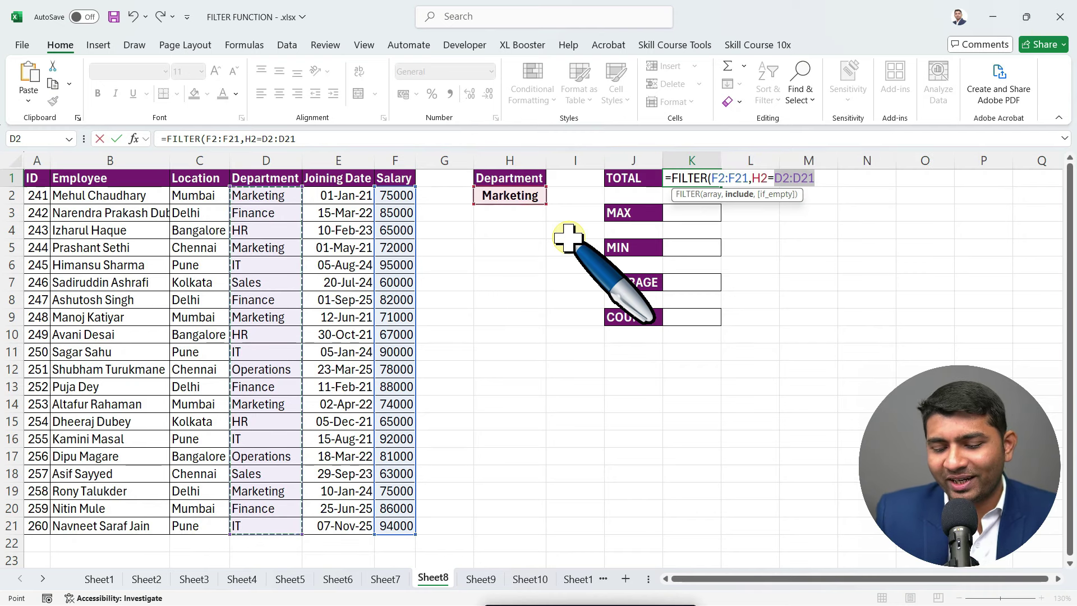
type(",\"NOT MATCH")
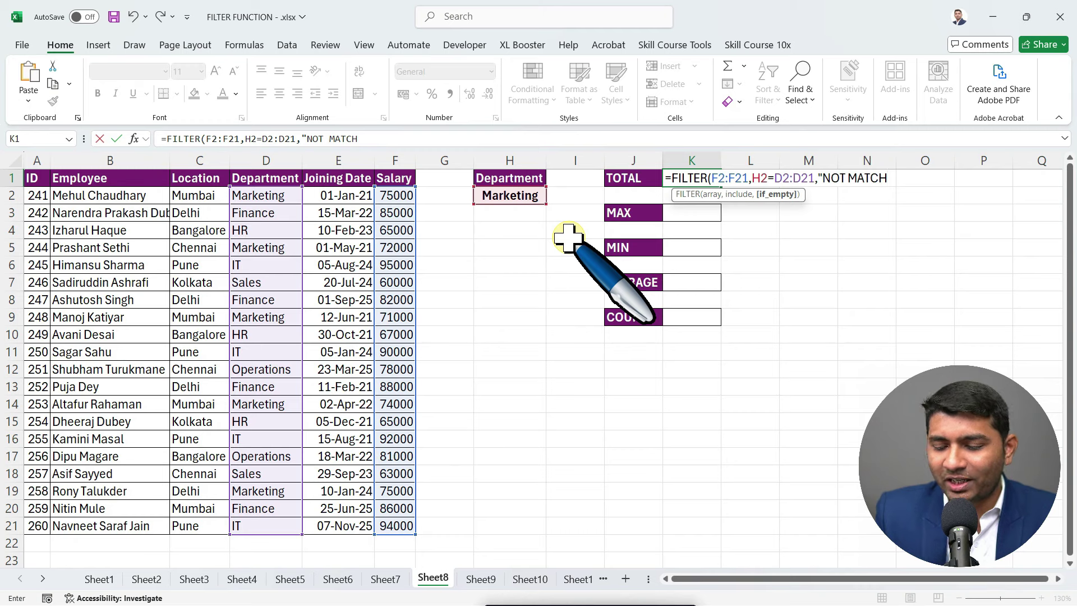
type("\")")
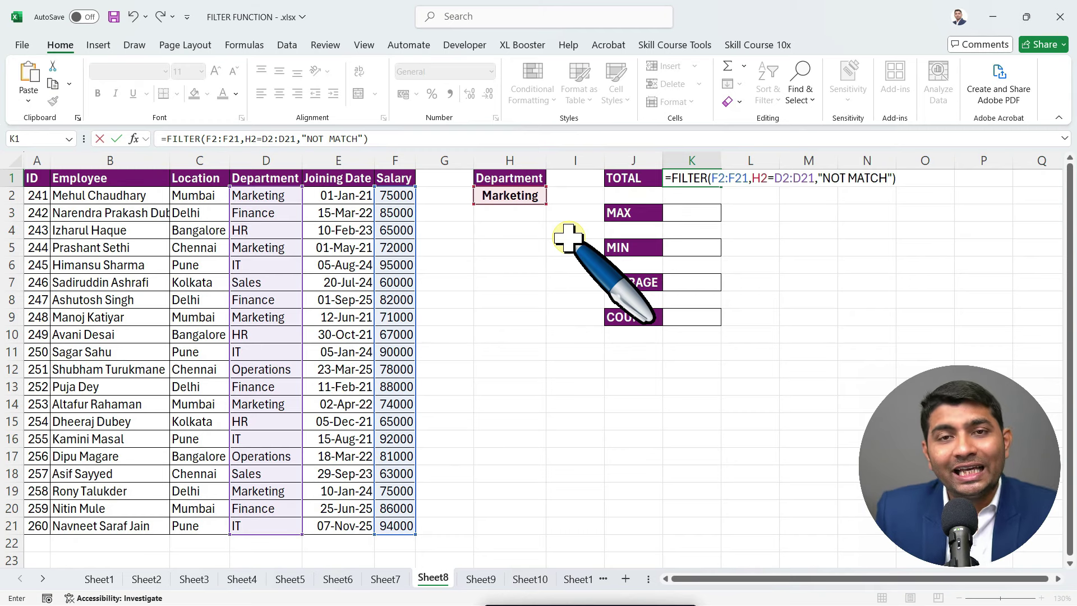
Enter the FILTER formula, then wrap it in SUM so K1 totals 367000, accepting Excel's correction.
key("Return")
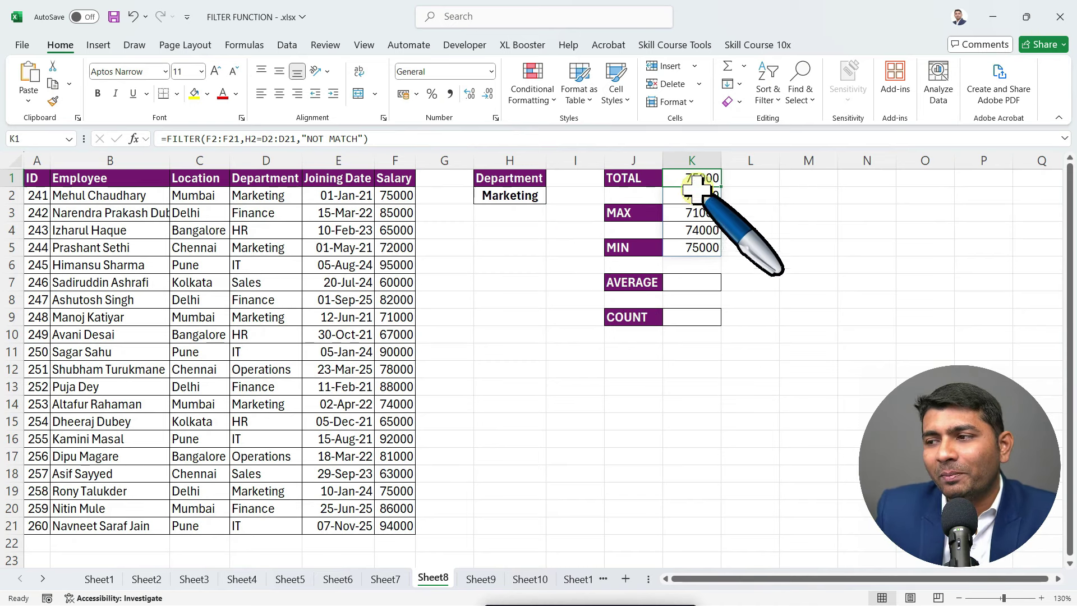
key("F2")
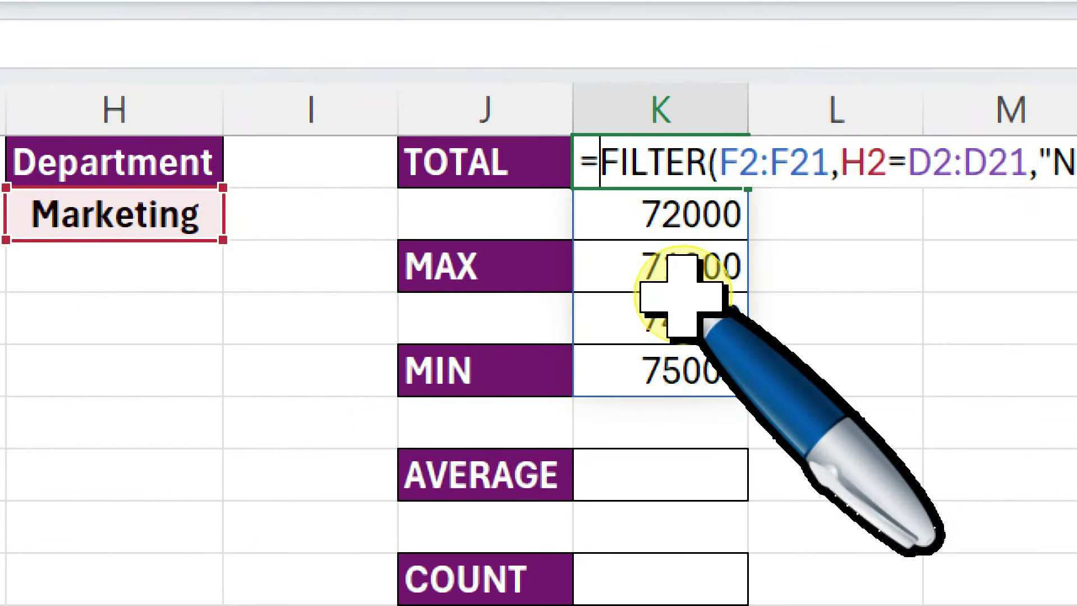
type("SUM(")
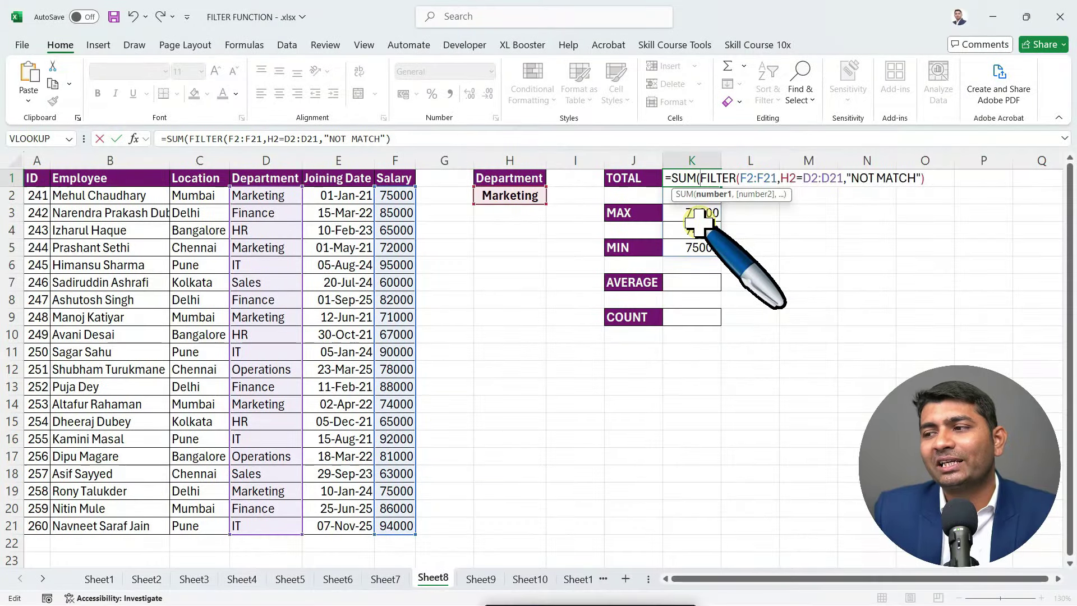
key("Return")
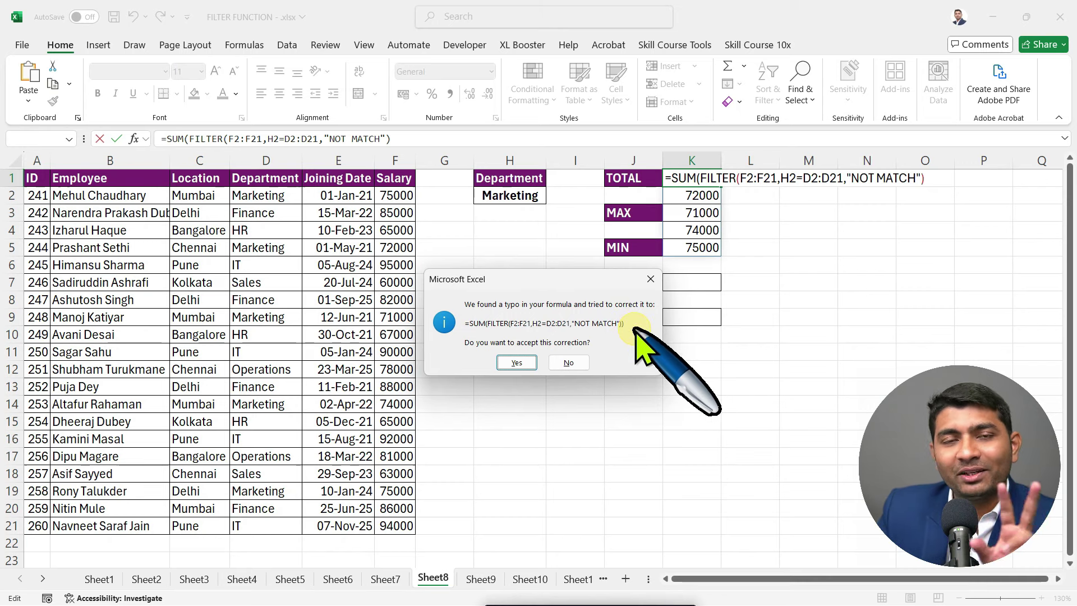
left_click(519, 362)
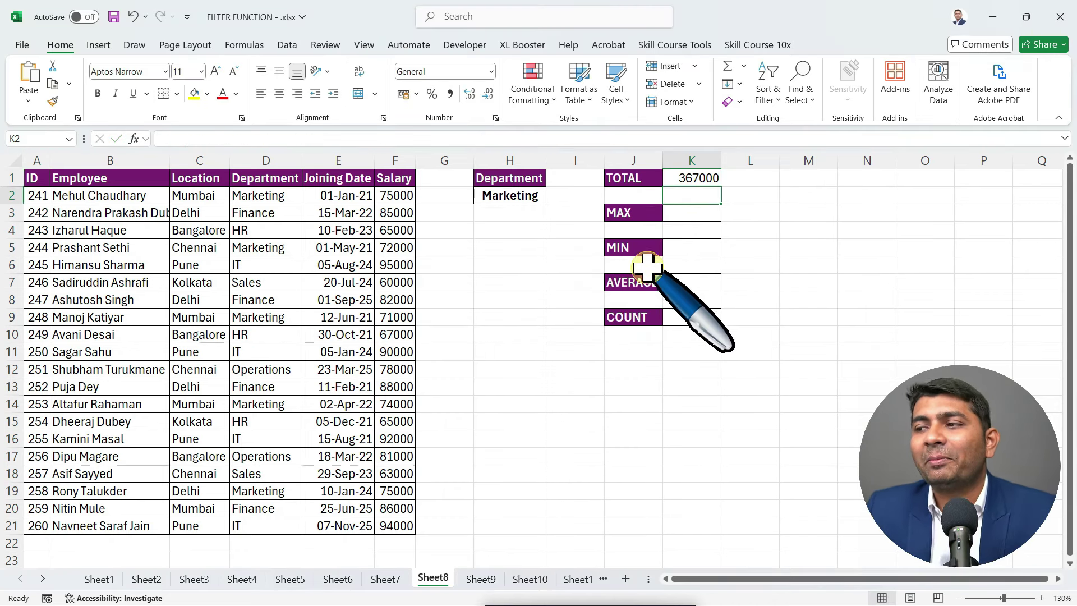
Enter =SUMIF(D2:D21,H2,F2:F21) in H12 as a cross-check that also returns 367000.
left_click(527, 371)
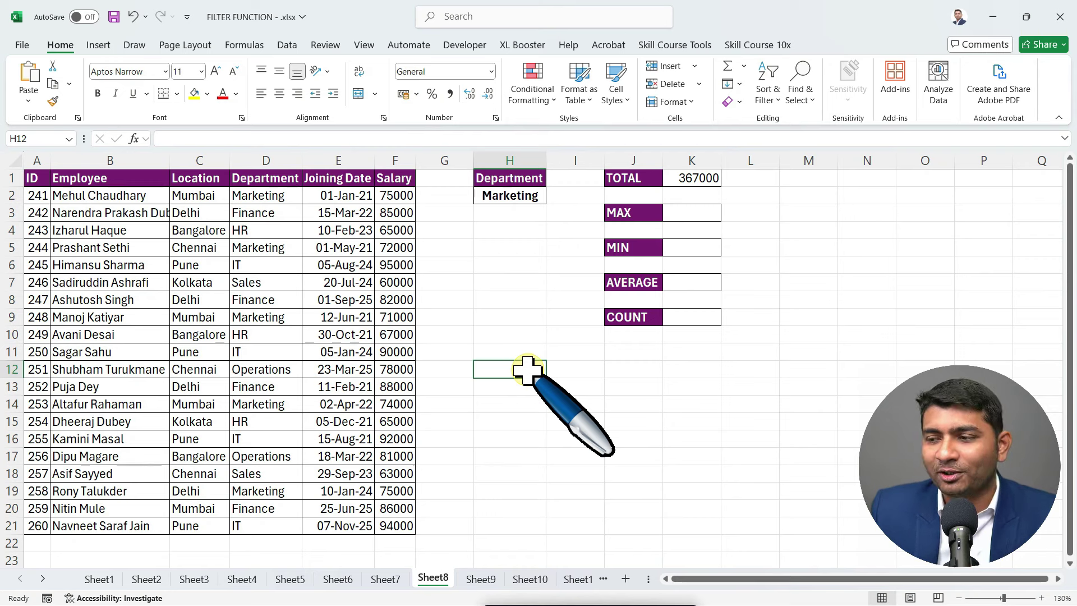
type("=SU")
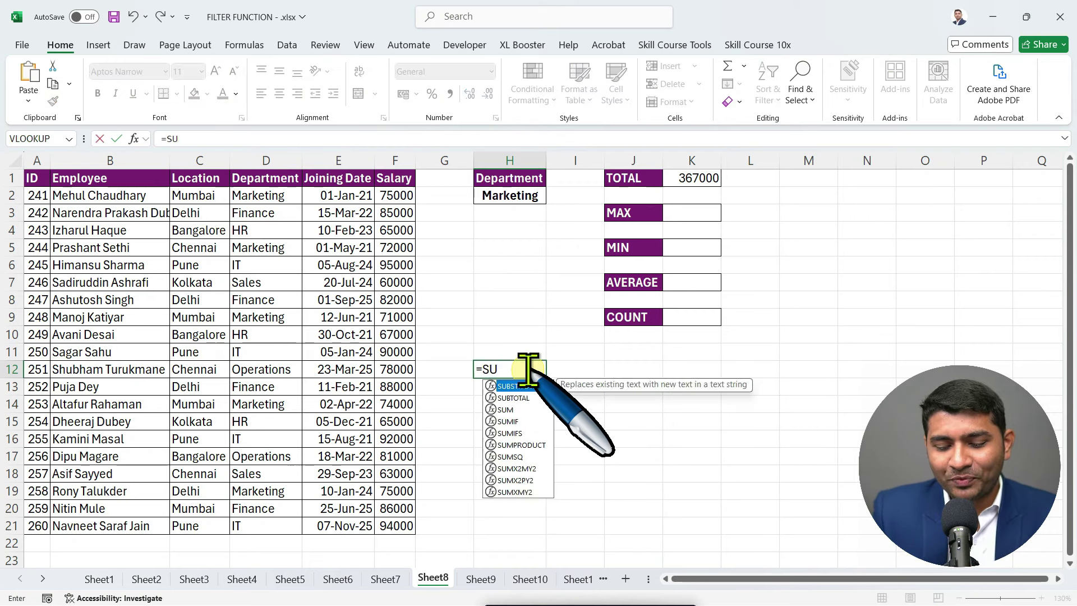
type("MIF(")
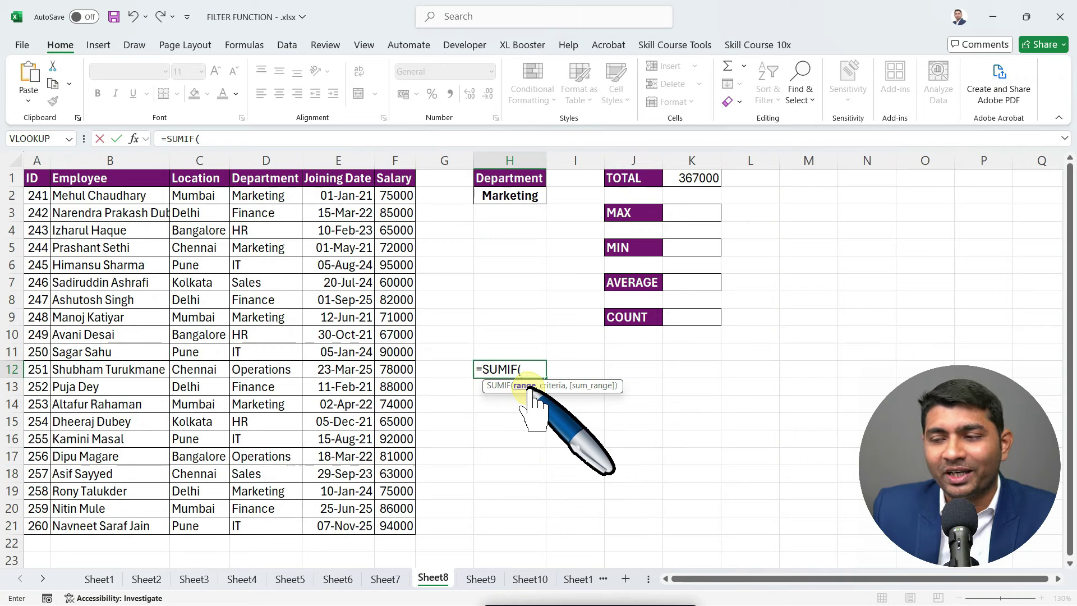
left_click_drag(264, 195, 264, 524)
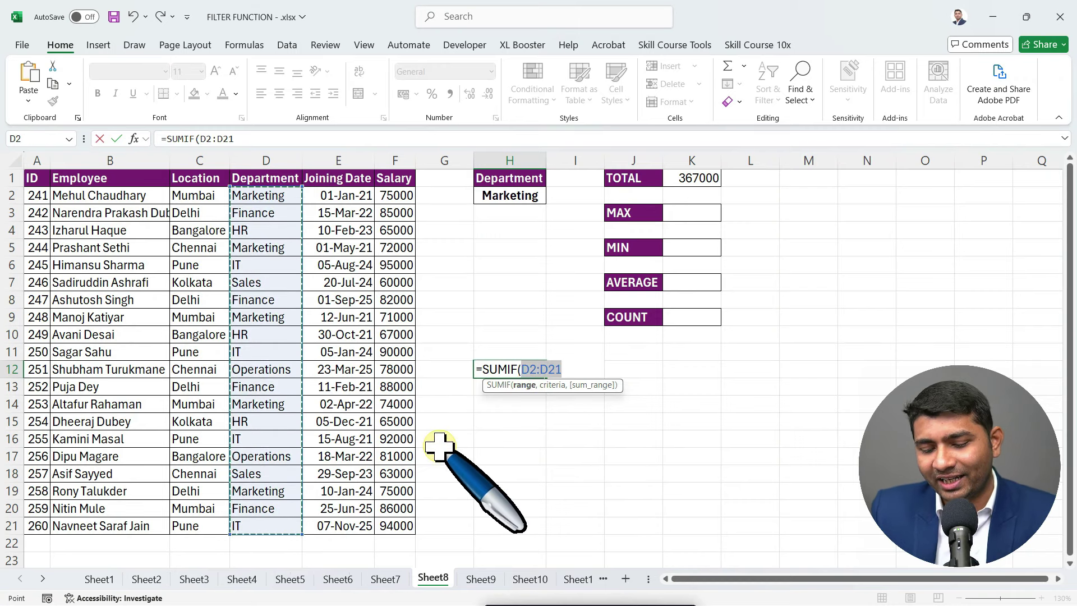
type(",")
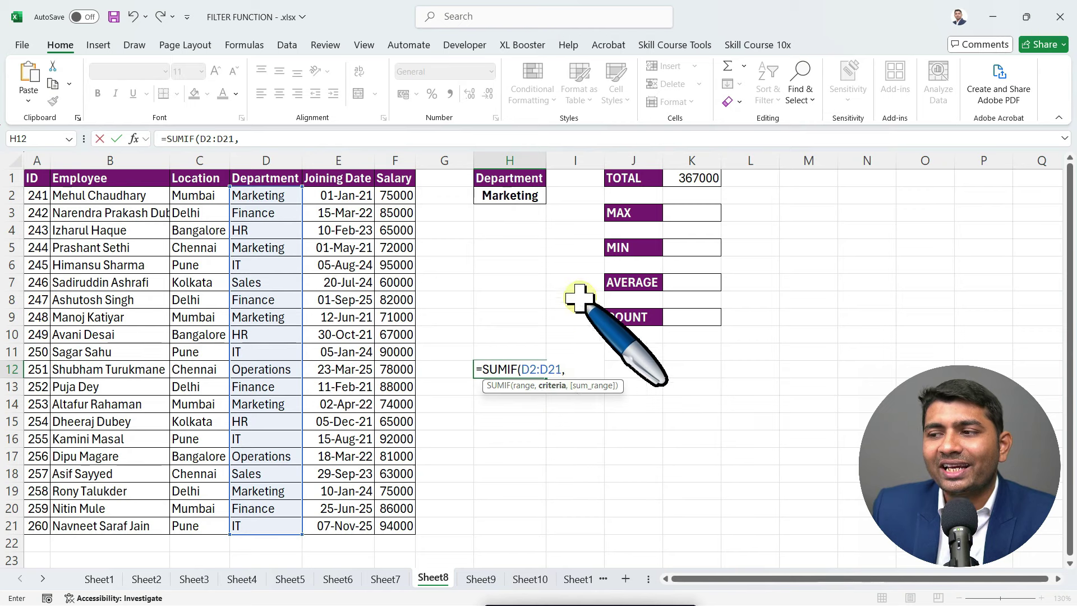
left_click(522, 194)
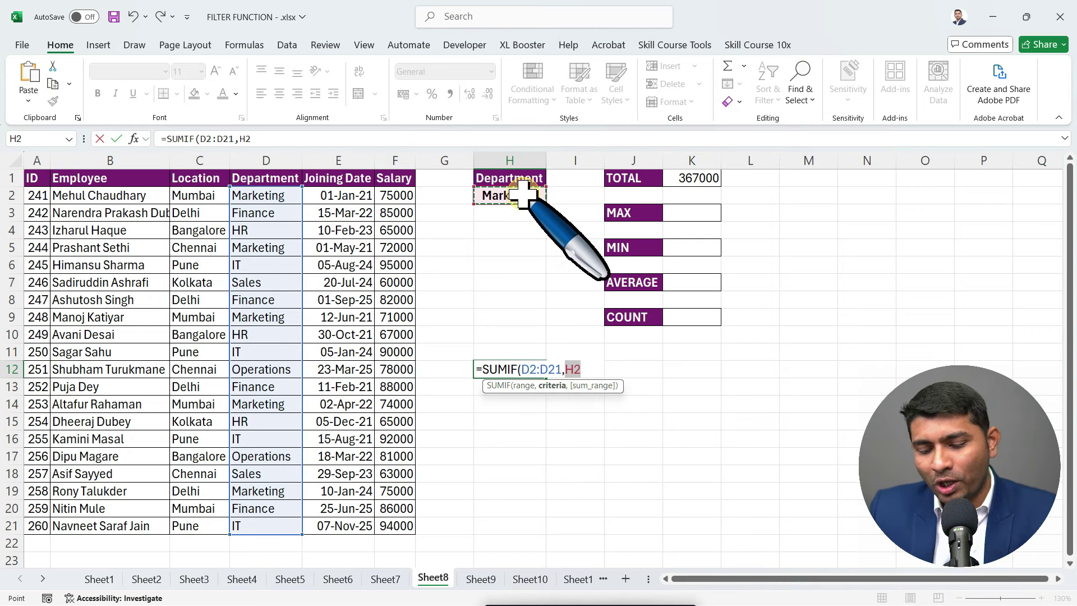
type(",")
left_click(399, 199)
left_click_drag(403, 212, 396, 526)
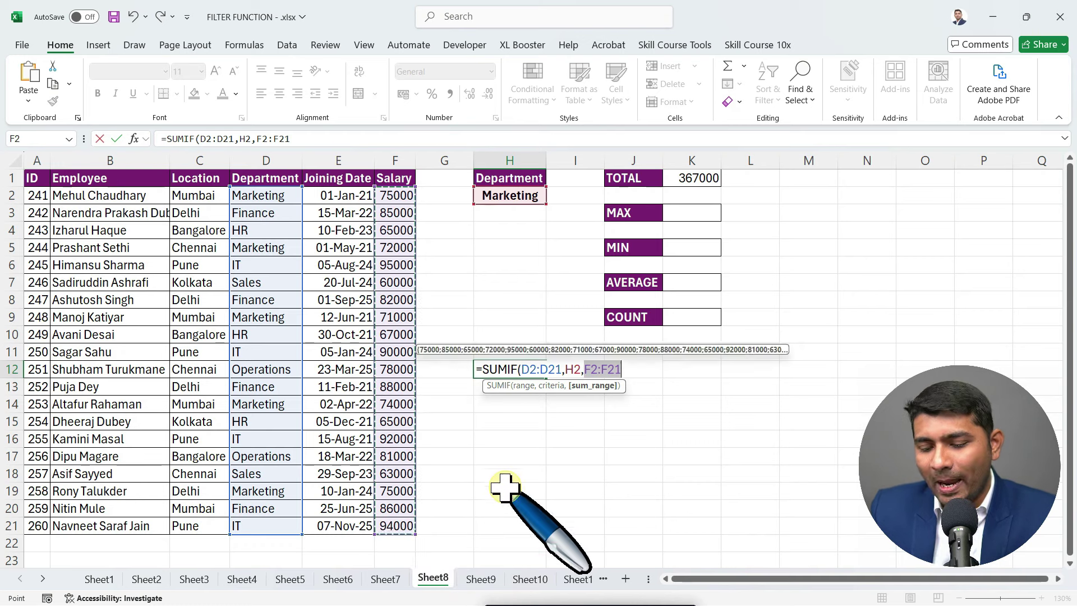
type(")")
key("Return")
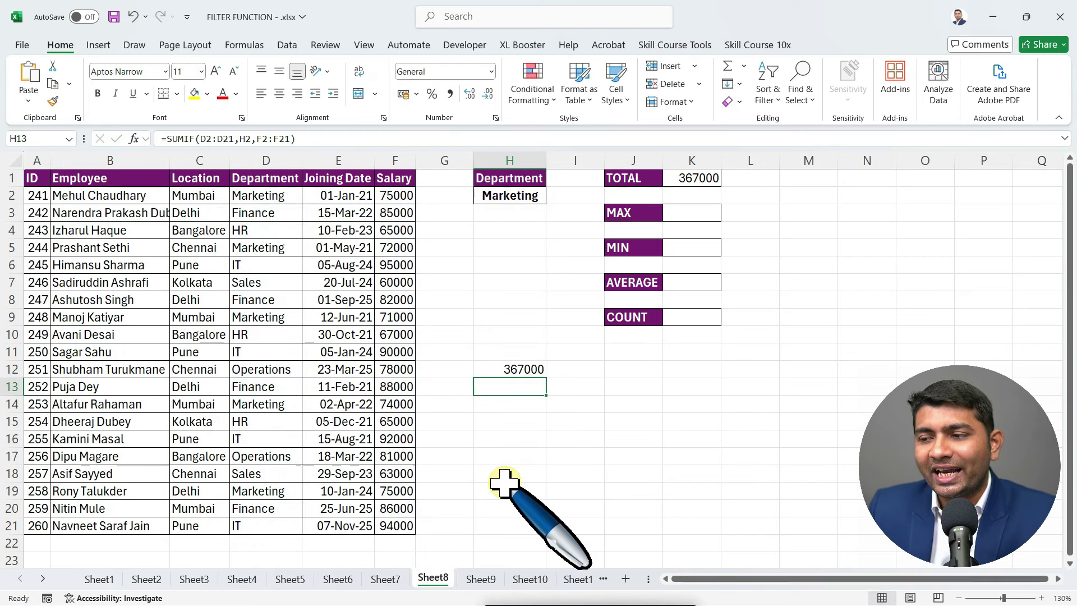
left_click(533, 368)
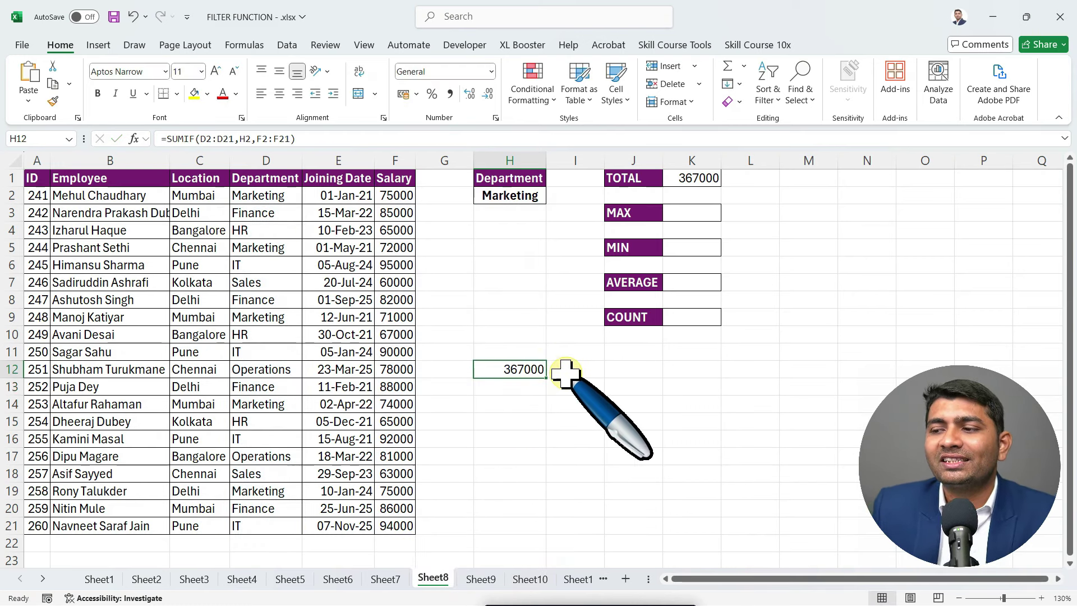
Copy the SUM(FILTER) formula text from the TOTAL cell K1 without changing it.
left_click(691, 212)
key("Up")
key("Up")
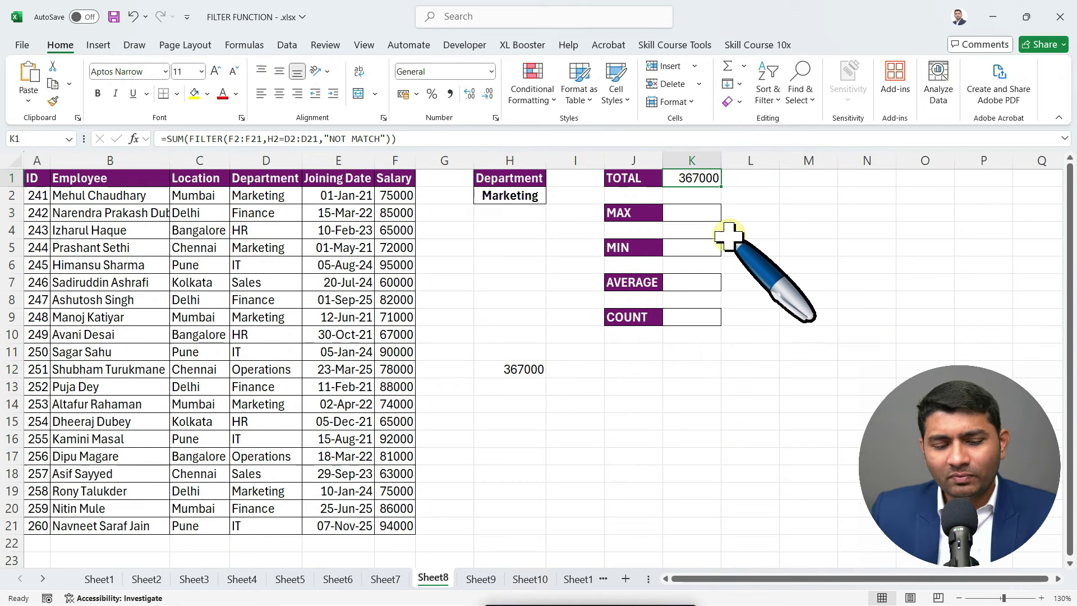
double_click(698, 178)
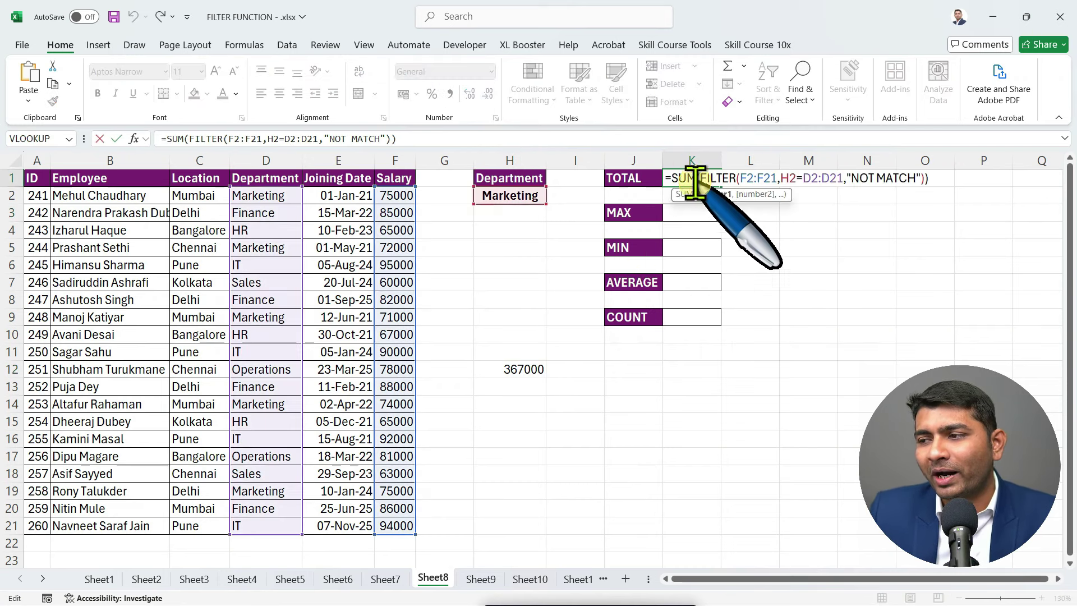
left_click_drag(671, 179, 942, 178)
key("ctrl+c")
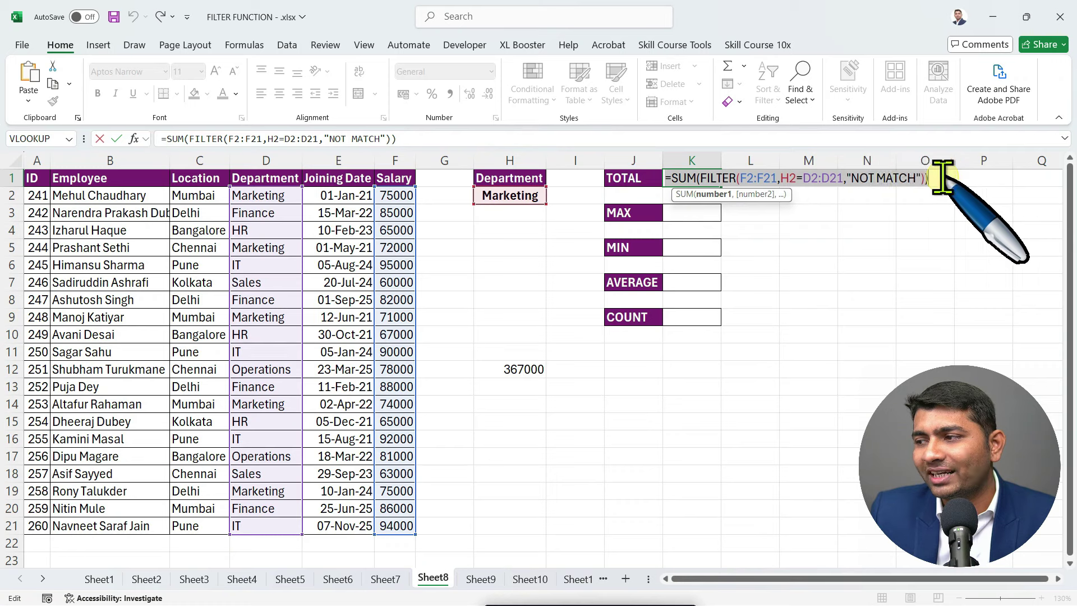
key("Escape")
key("Down")
key("Down")
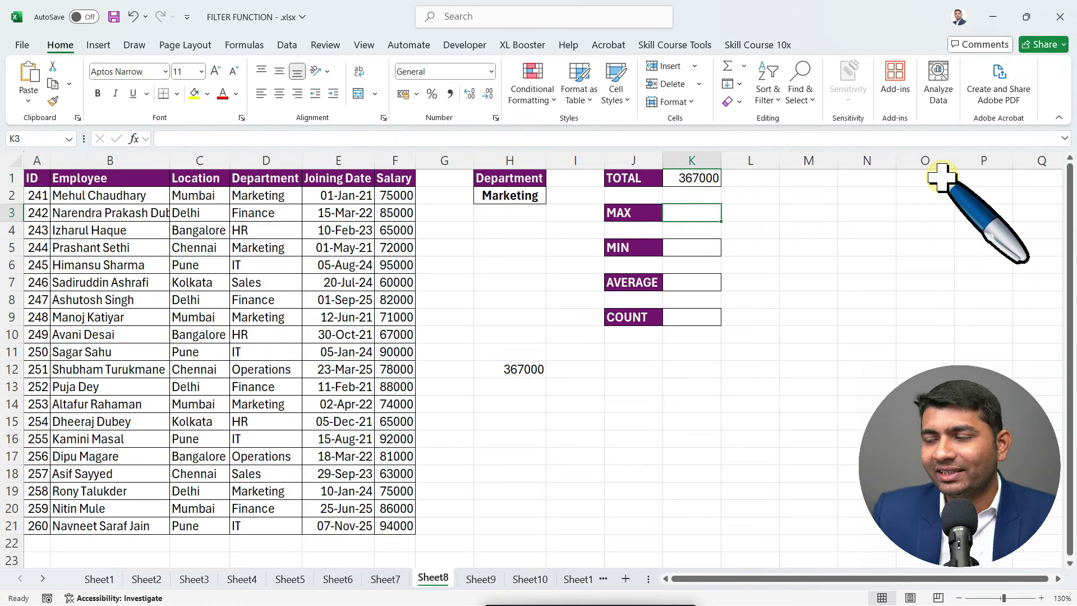
Create MAX and MIN versions of the filtered salary formula in K3 and K5.
double_click(702, 213)
key("ctrl+v")
left_click(701, 213)
key("BackSpace")
key("BackSpace")
key("BackSpace")
type("MAX")
key("Return")
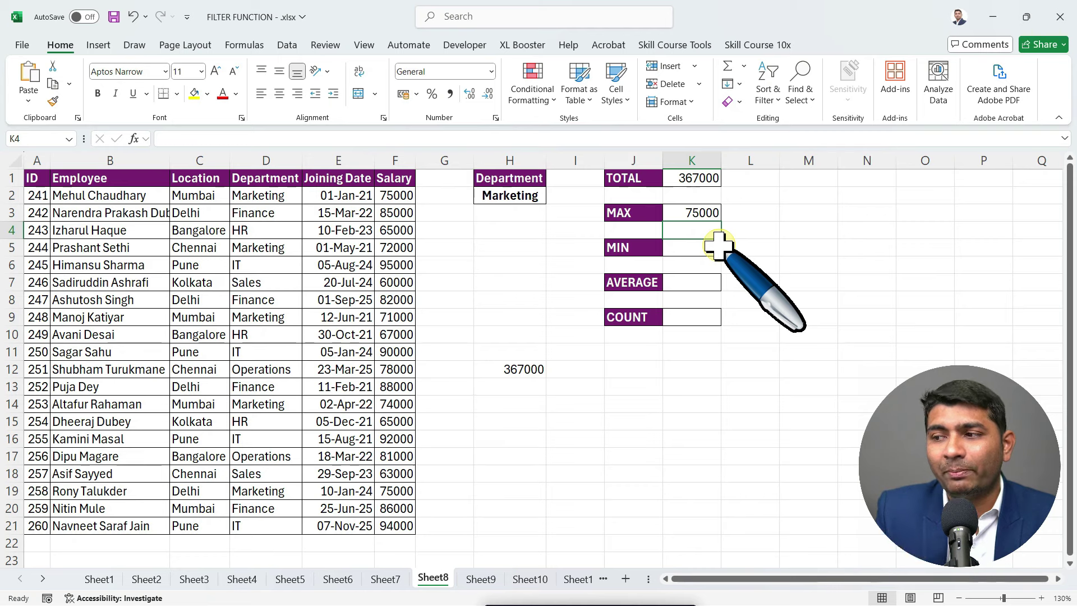
left_click(716, 247)
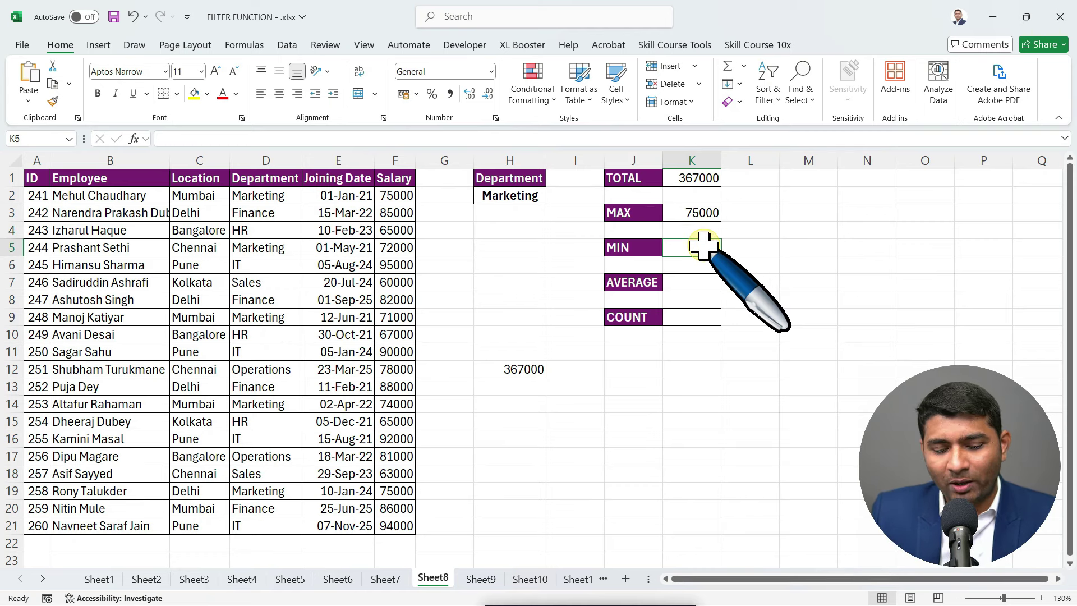
key("ctrl+z")
double_click(697, 247)
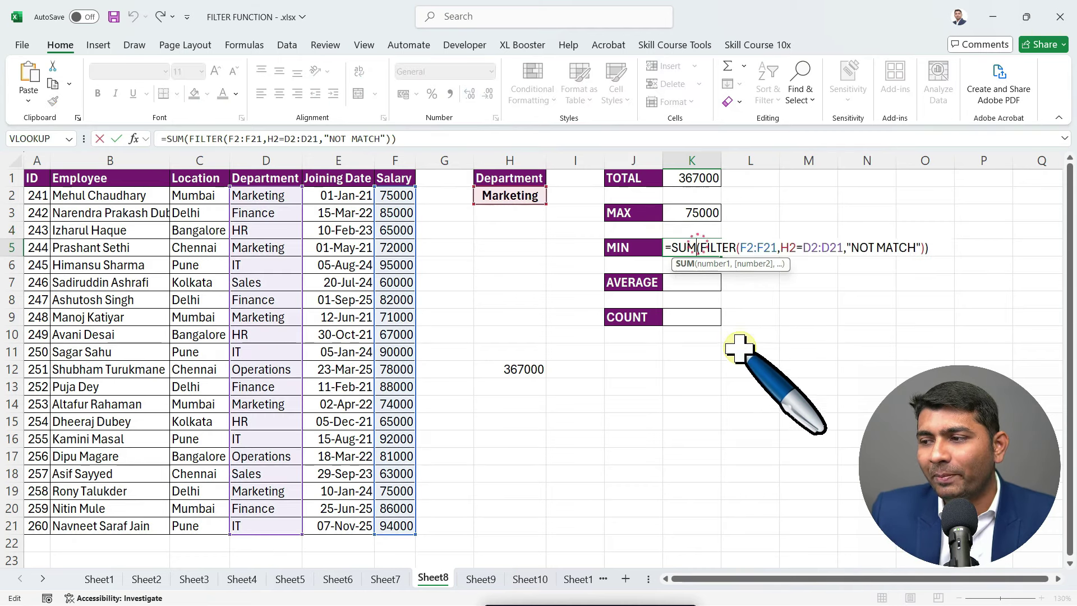
key("BackSpace")
key("BackSpace")
key("BackSpace")
type("MIN")
key("Return")
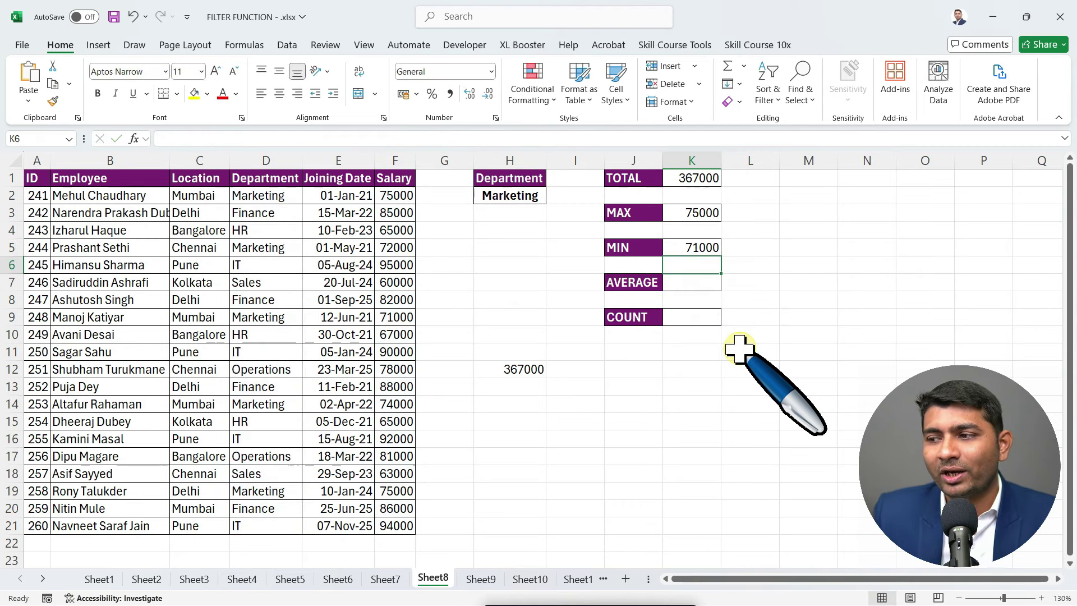
Create AVERAGE and COUNT versions of the filtered salary formula in K7 and K9.
double_click(704, 278)
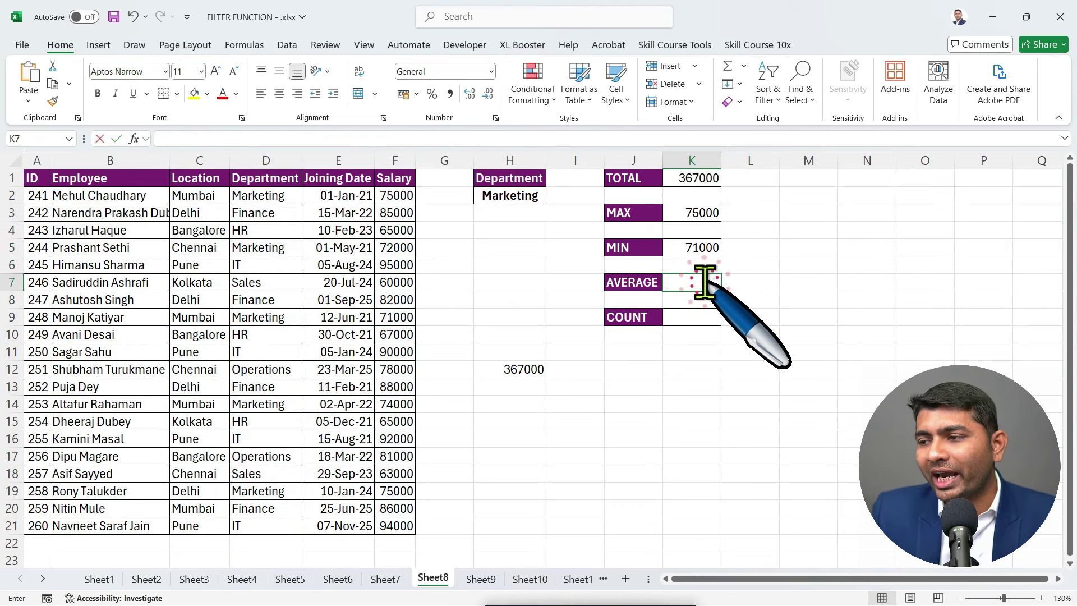
key("ctrl+v")
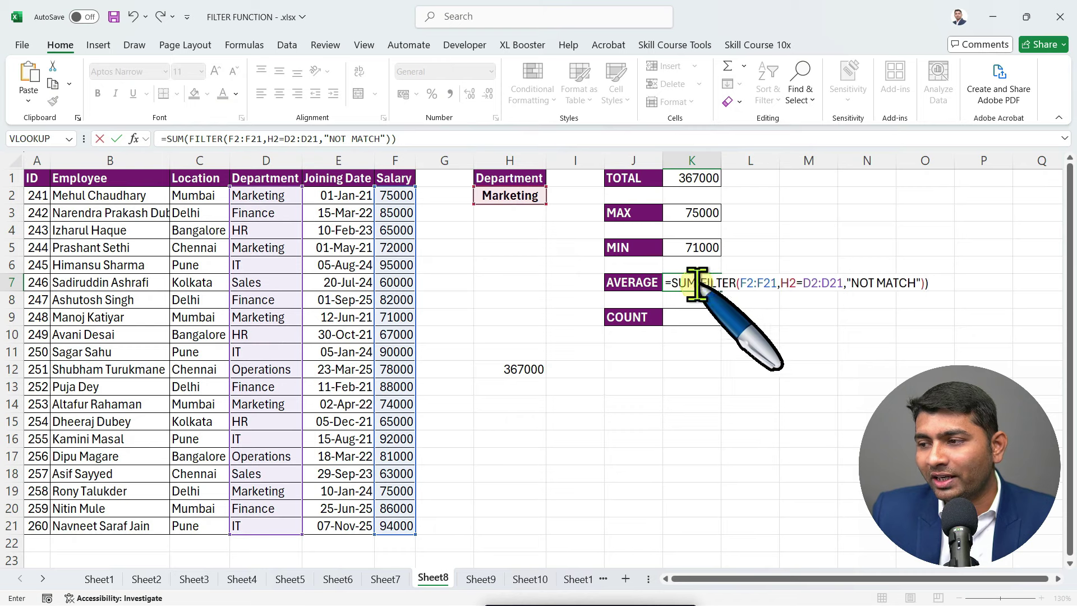
left_click(696, 283)
key("BackSpace")
key("BackSpace")
key("BackSpace")
type("A")
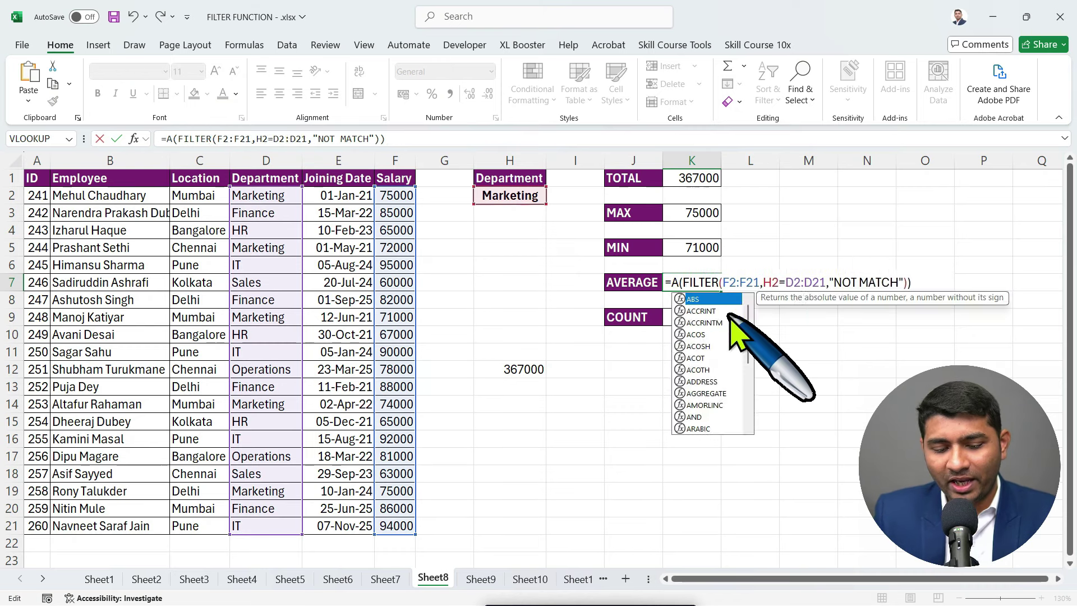
type("VERAGE")
key("Return")
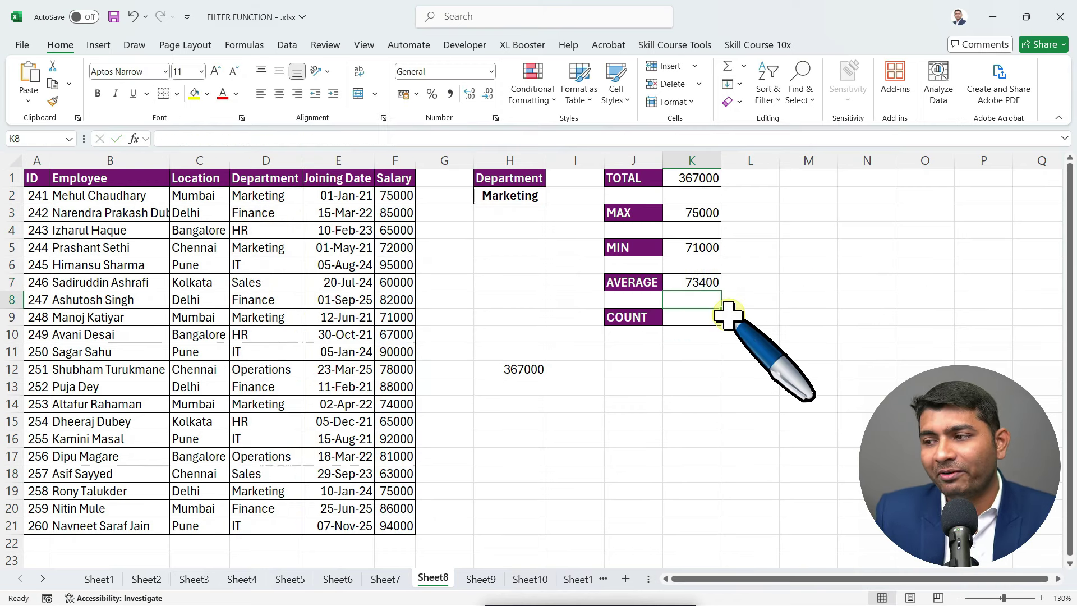
left_click(718, 317)
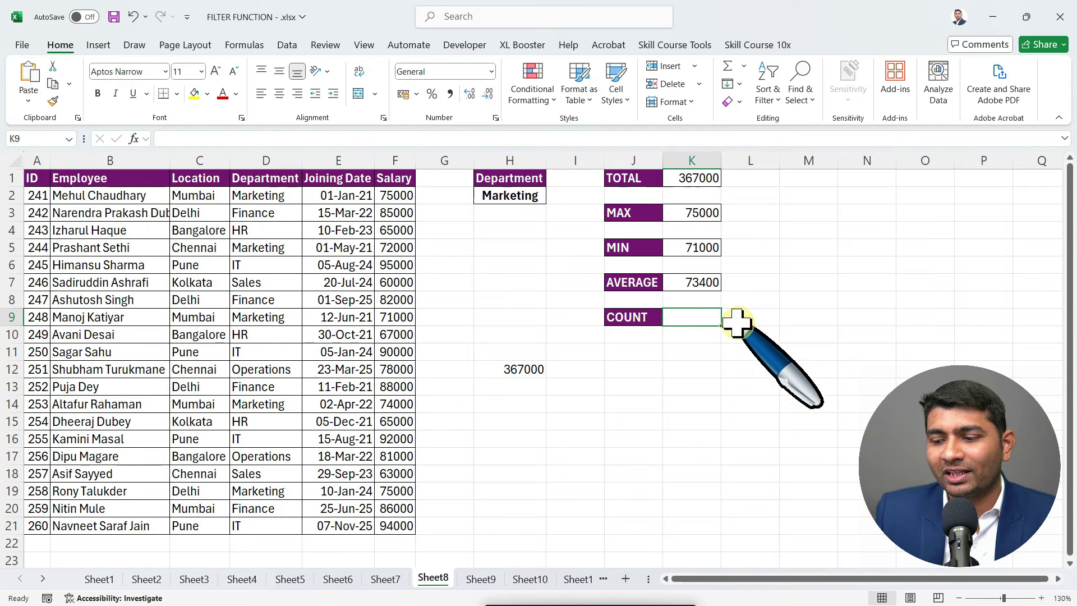
key("ctrl+v")
double_click(699, 317)
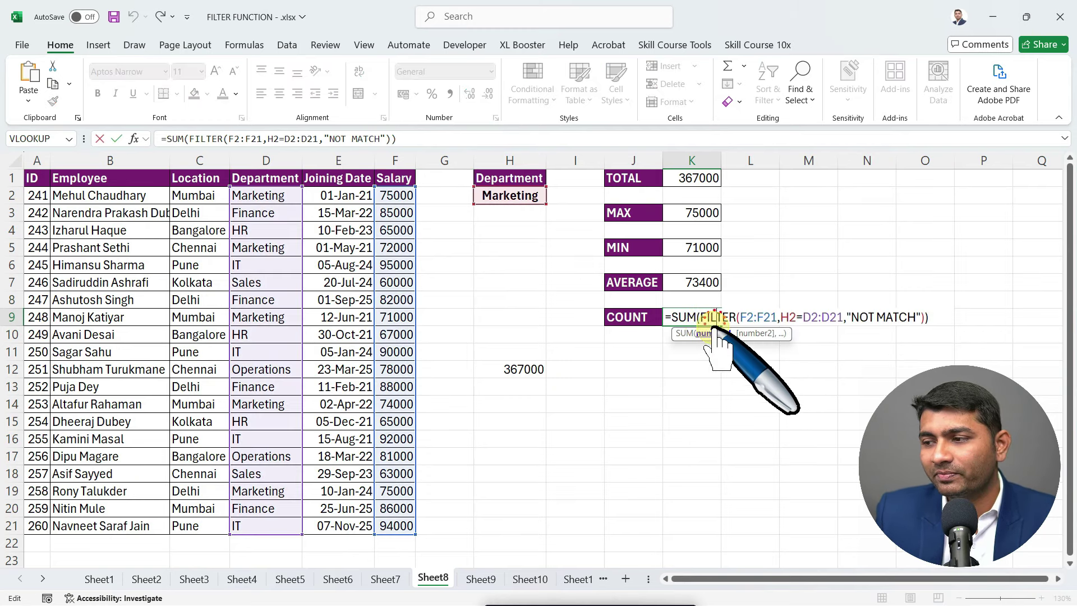
key("BackSpace")
key("BackSpace")
key("BackSpace")
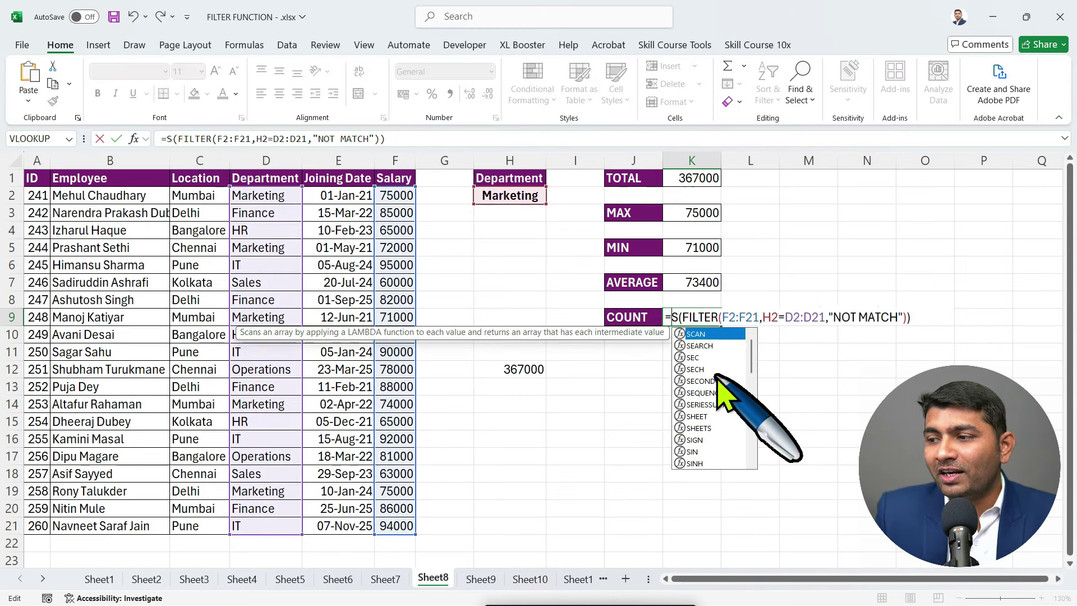
type("COUNT")
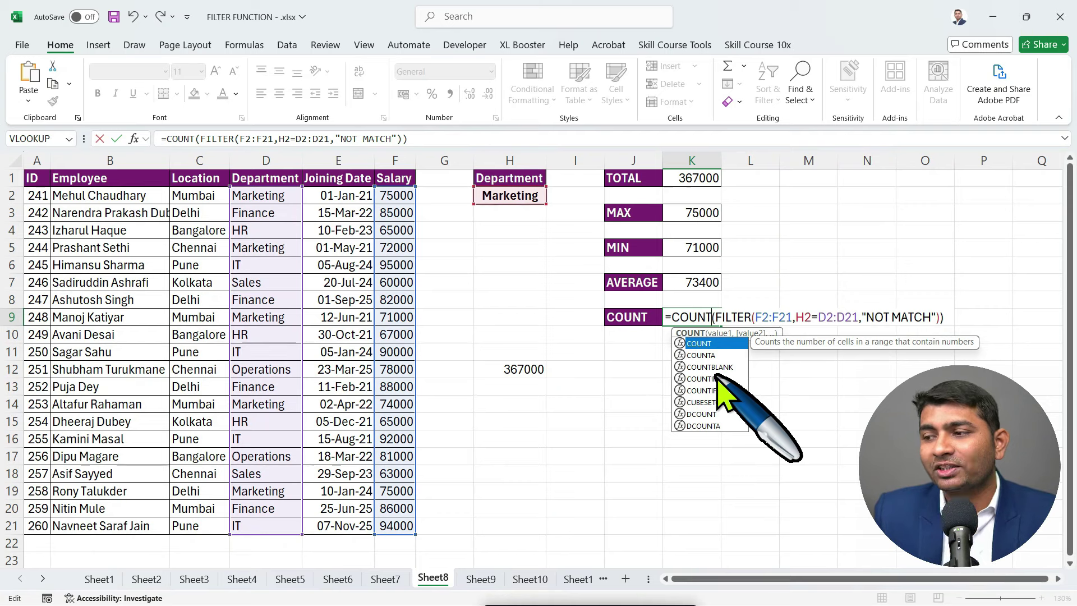
key("Return")
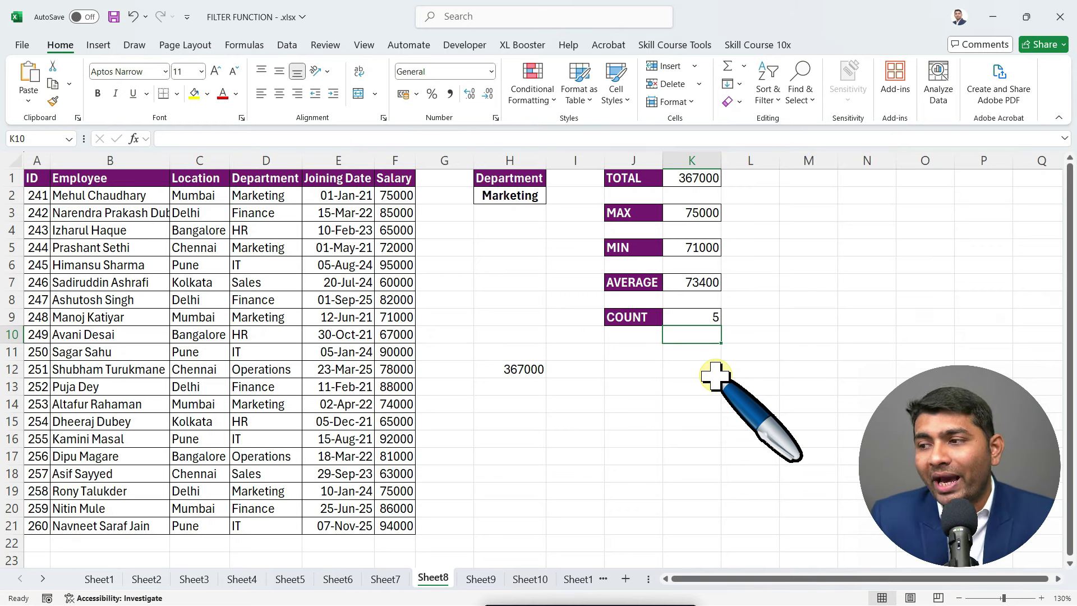
Choose Finance as the department in H2's dropdown.
left_click(541, 199)
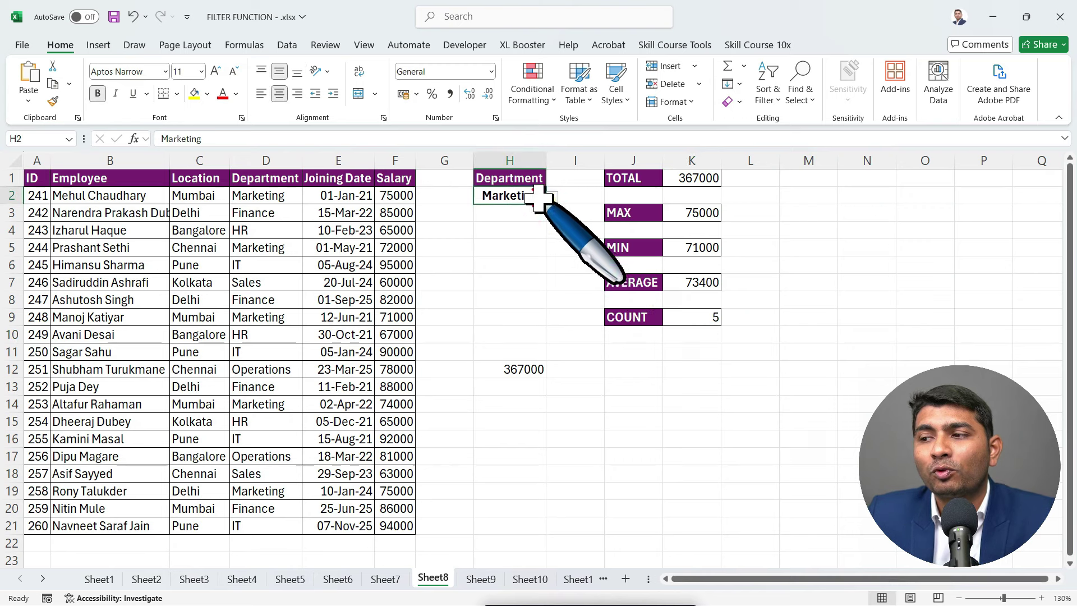
left_click(553, 197)
left_click(538, 222)
Switch H2 through HR, IT, Sales and Operations, then back to Marketing, checking the summary.
left_click(553, 198)
left_click(538, 235)
left_click(553, 197)
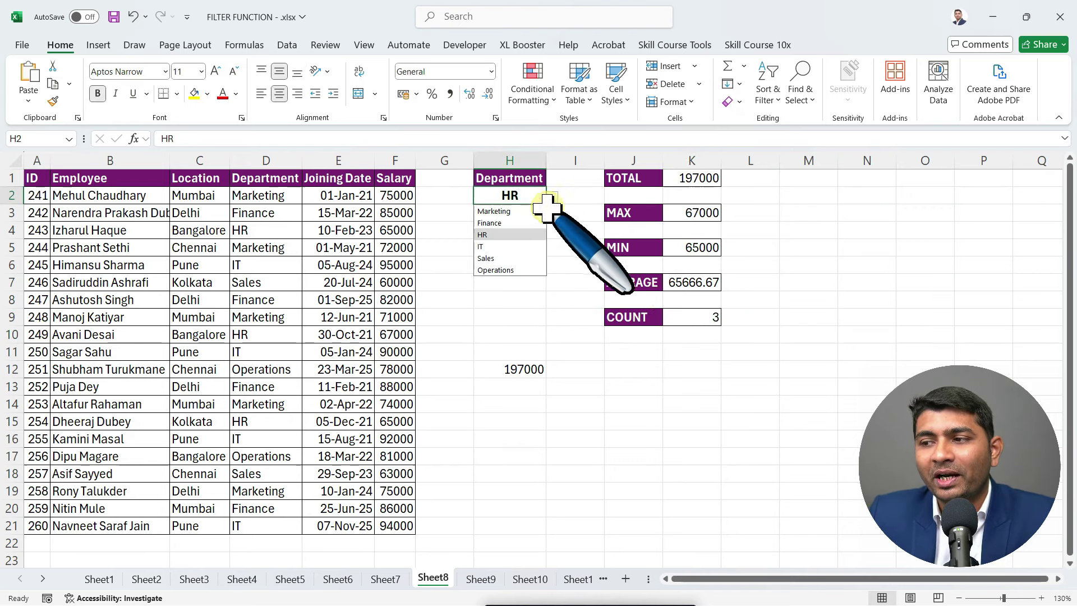
left_click(528, 246)
left_click(552, 198)
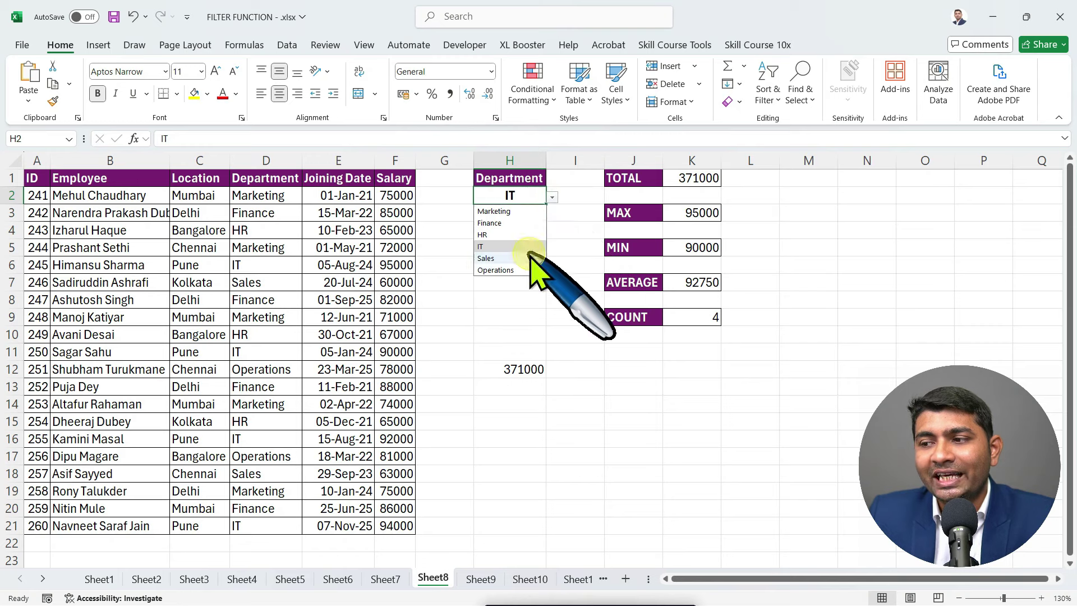
left_click(530, 258)
left_click(552, 197)
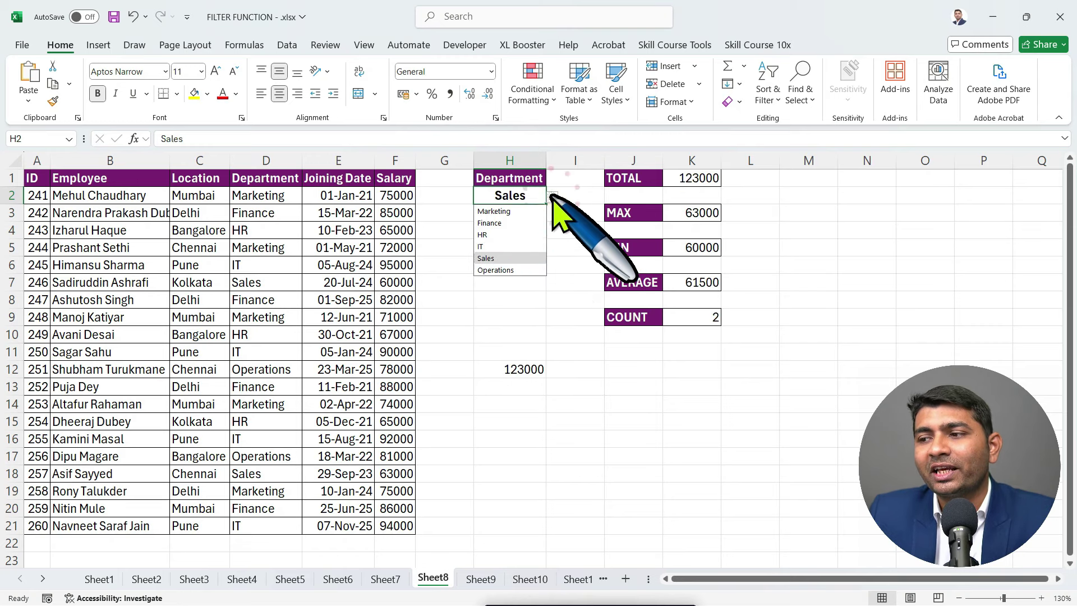
left_click(530, 270)
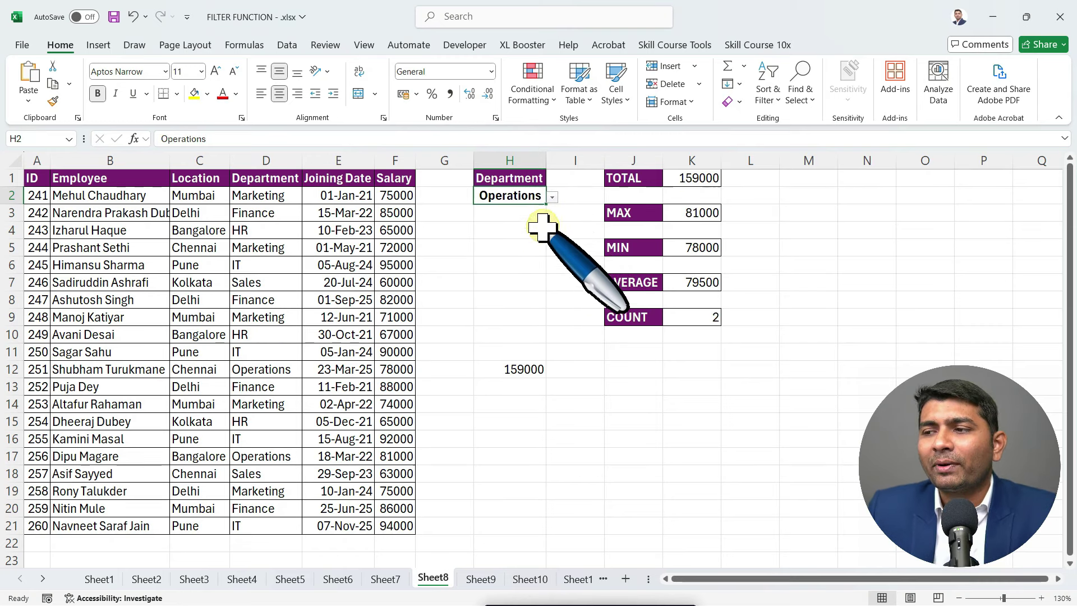
left_click(552, 198)
left_click(531, 210)
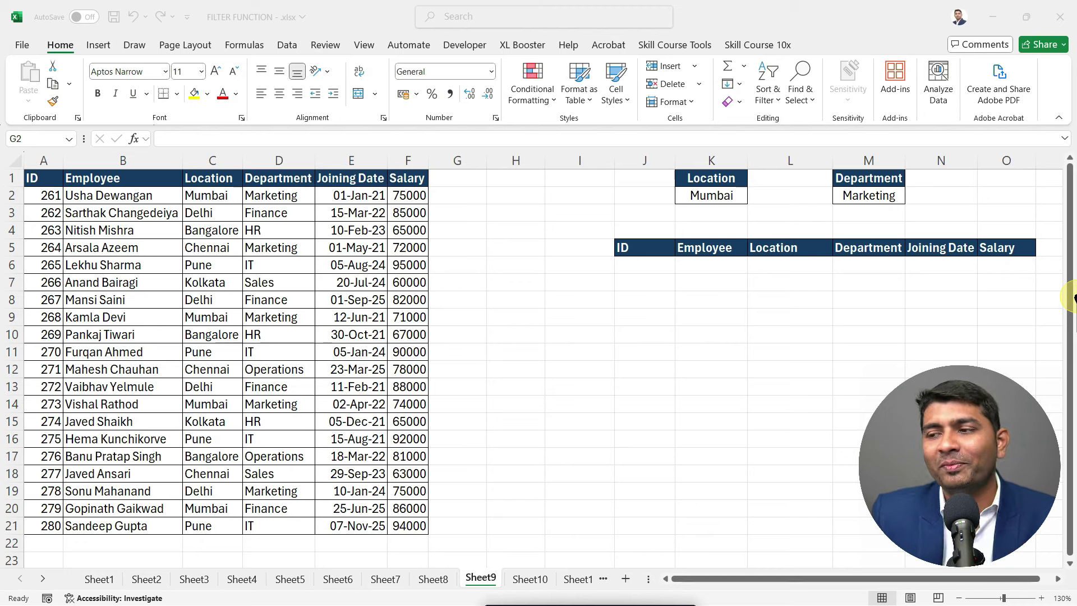
Enter =COUNTIF(C2:C21,K2) in G2 to count the Mumbai employees, giving 4.
left_click(719, 194)
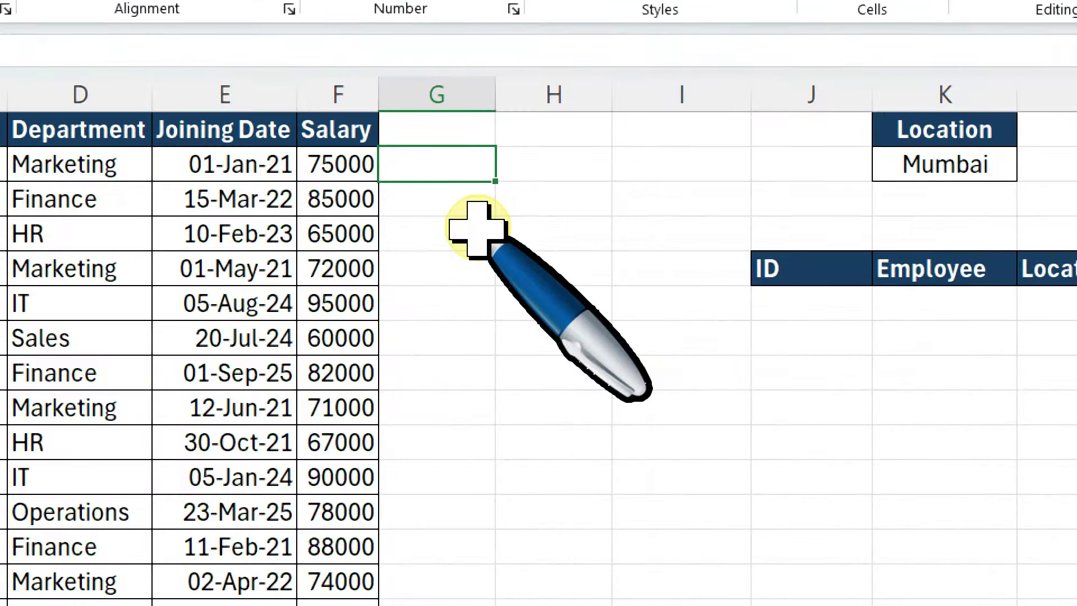
type("=COUNTIF")
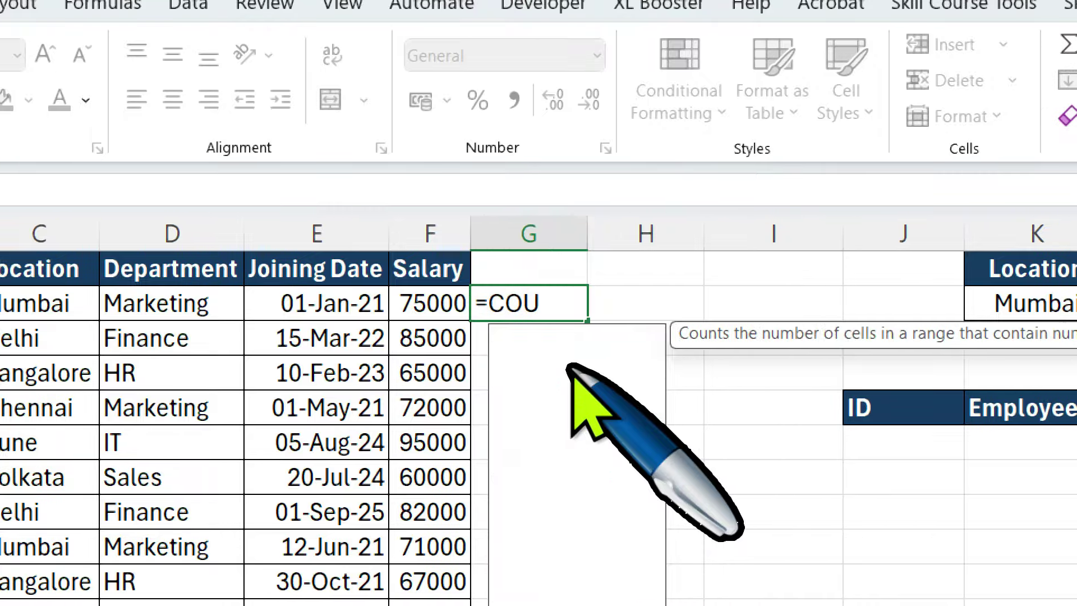
type("(")
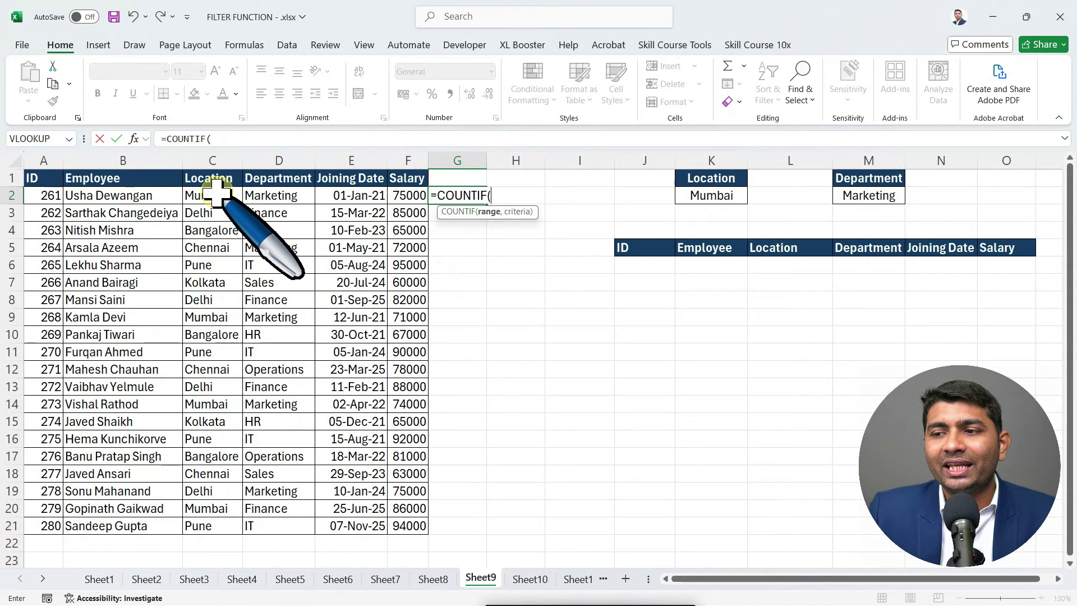
left_click_drag(213, 196, 211, 521)
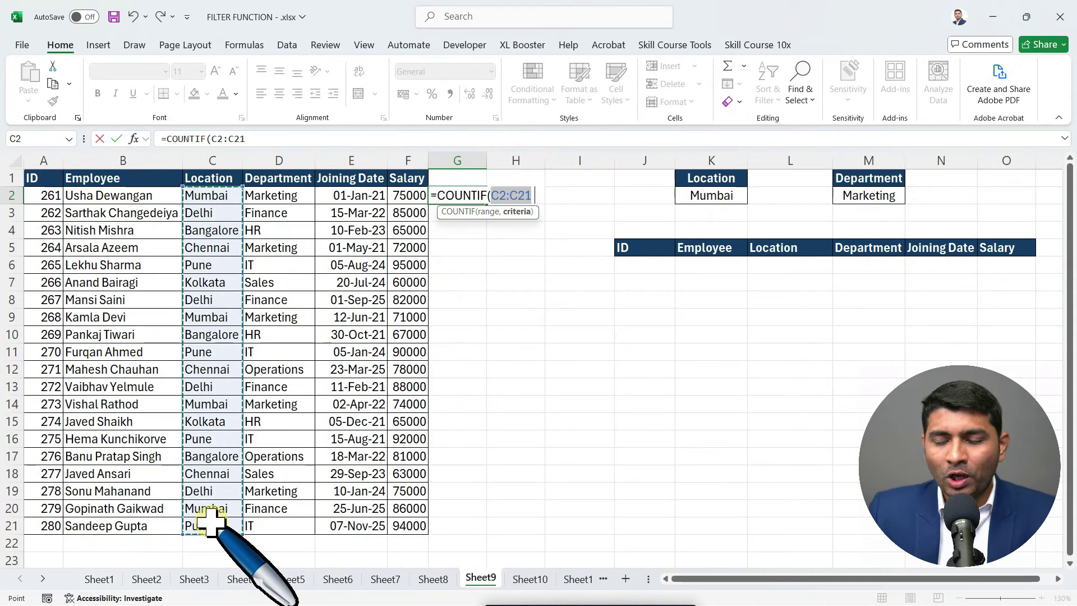
type(",")
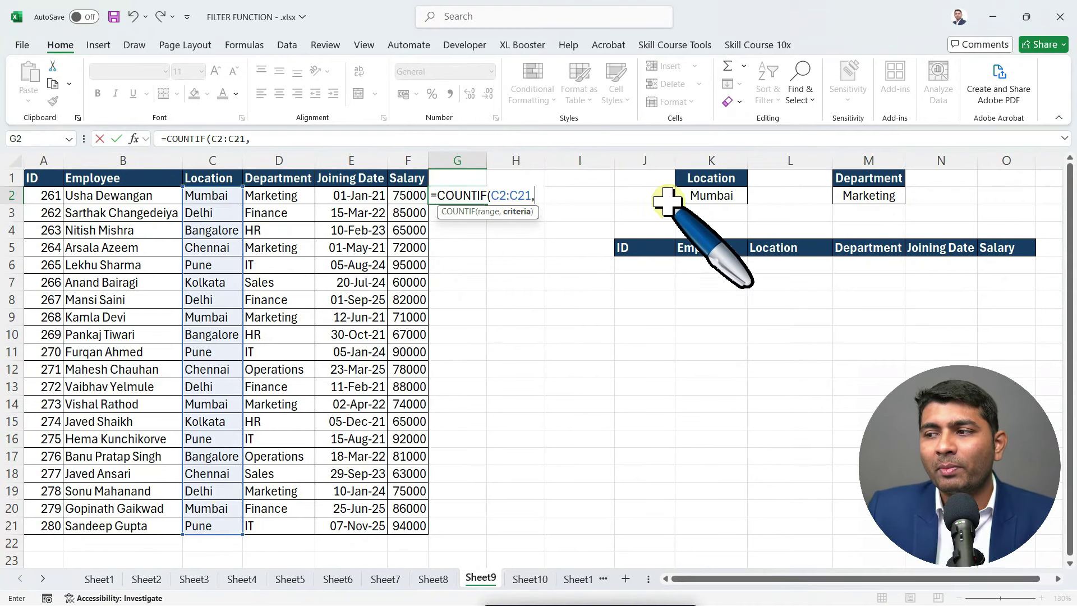
left_click(695, 196)
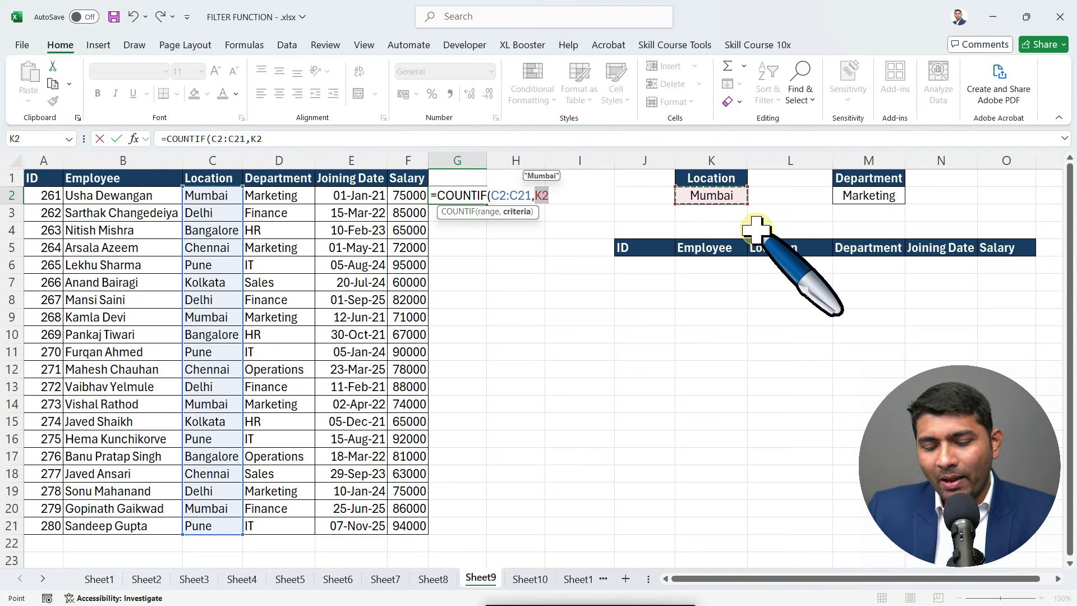
type(")")
key("Return")
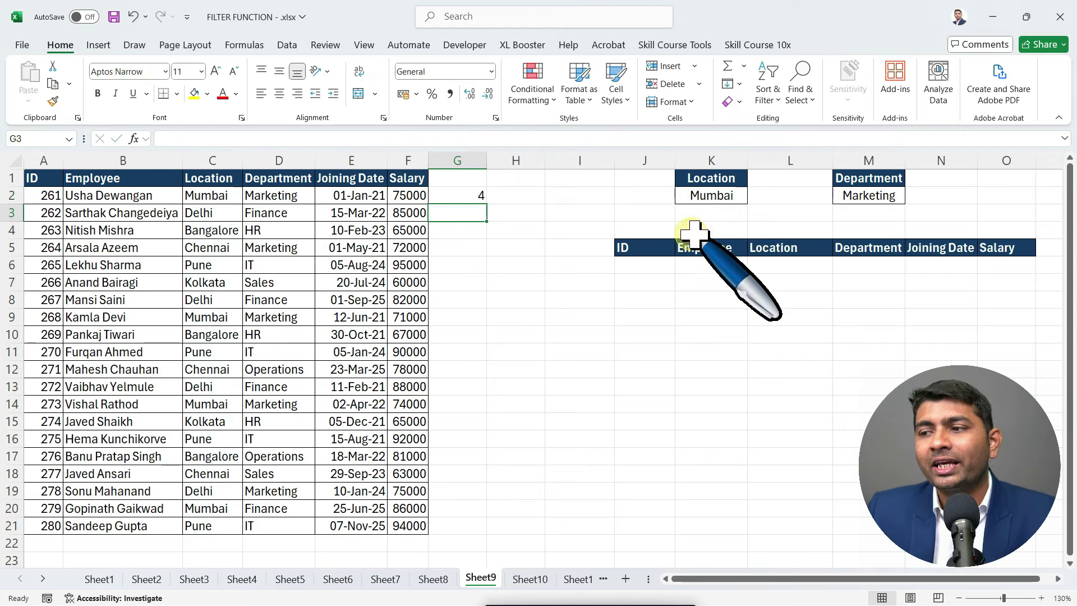
left_click(483, 197)
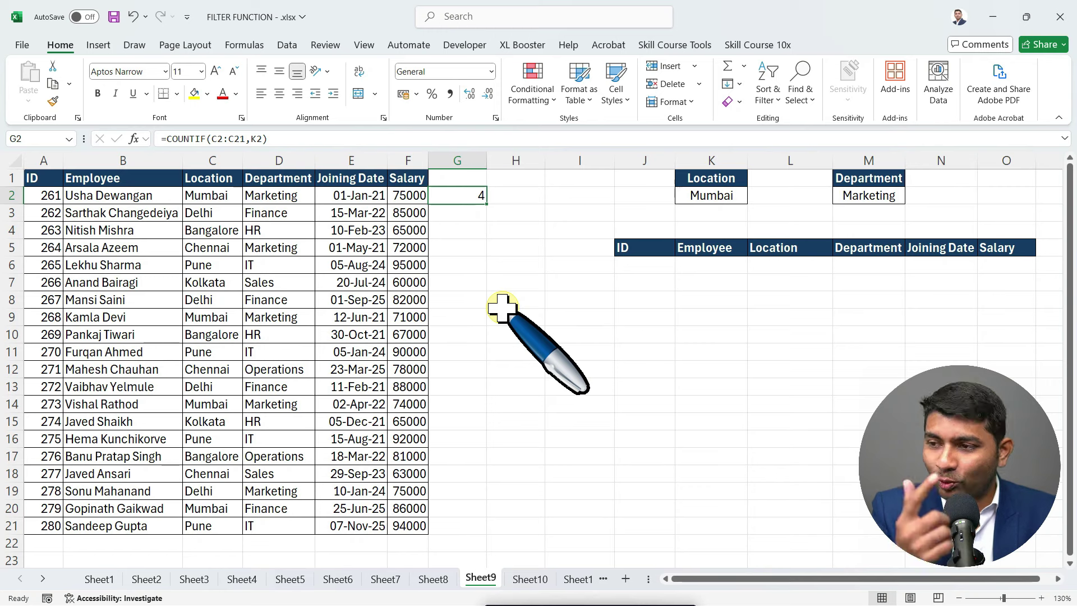
Replace G2 with =COUNTIF(K2,C2:C21) so 1/0 Mumbai flags spill down G2:G21.
key("Delete")
type("=COU")
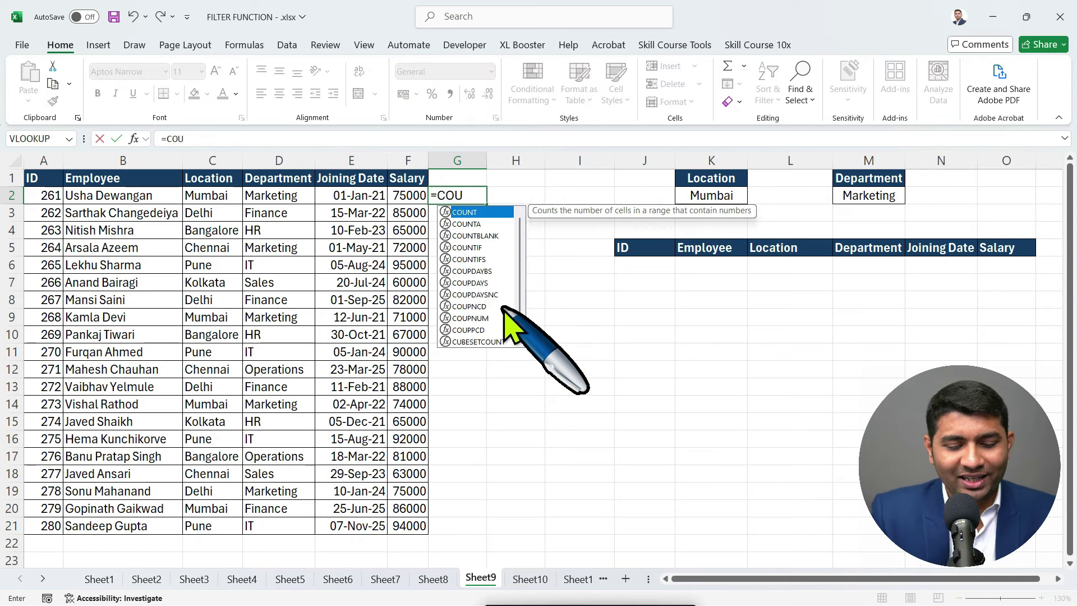
type("NTIF(")
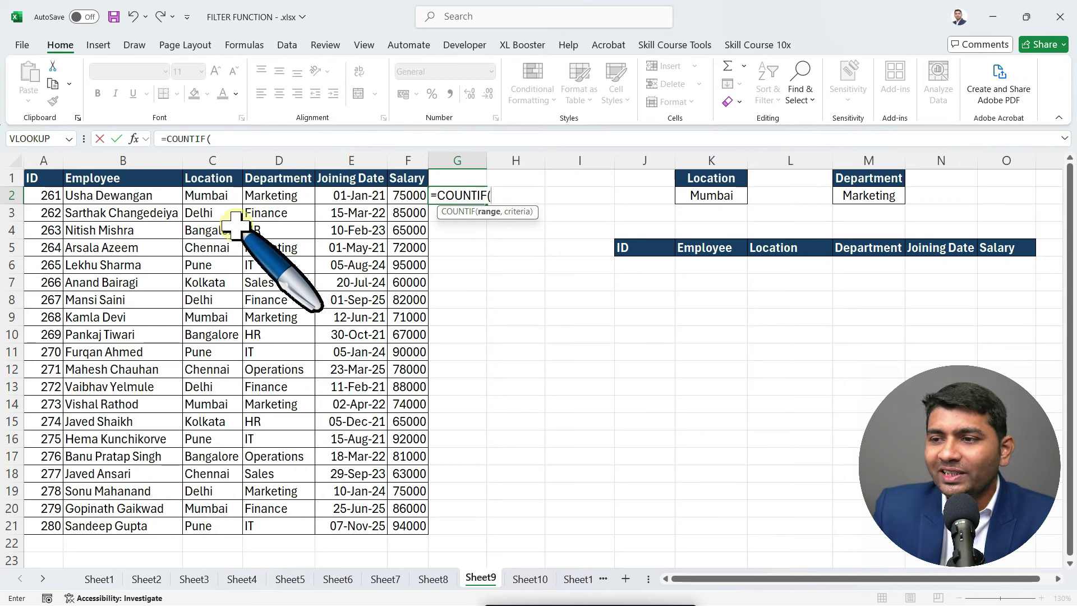
left_click(699, 193)
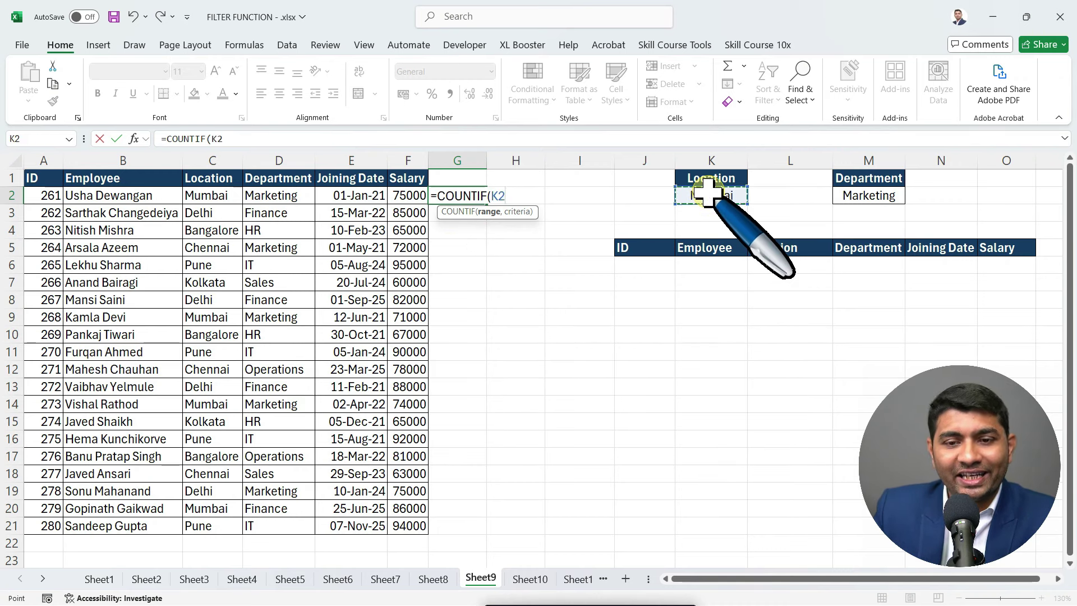
type(",")
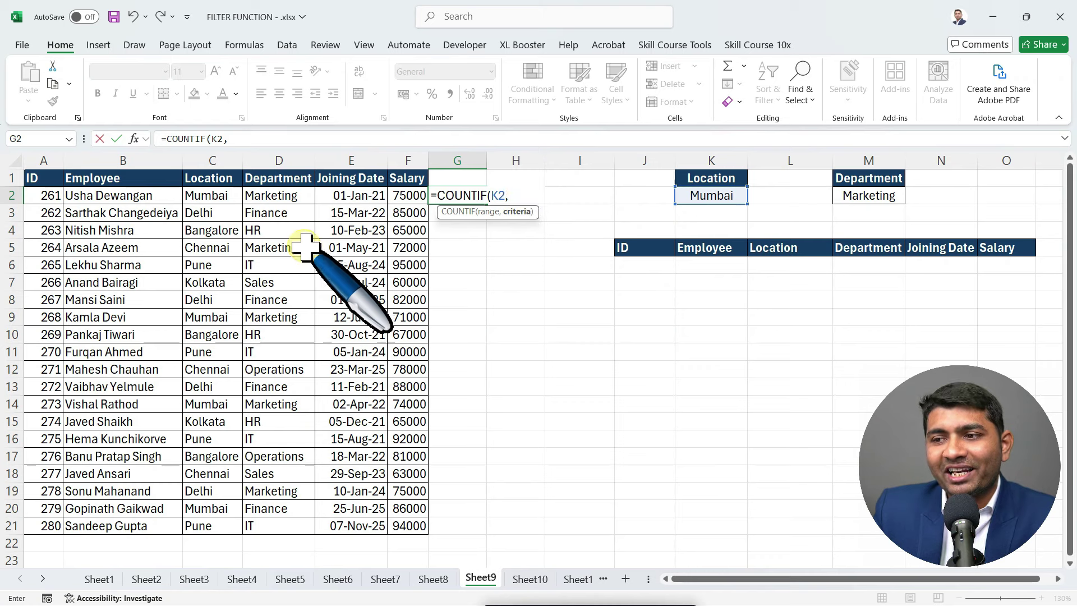
left_click_drag(209, 193, 205, 523)
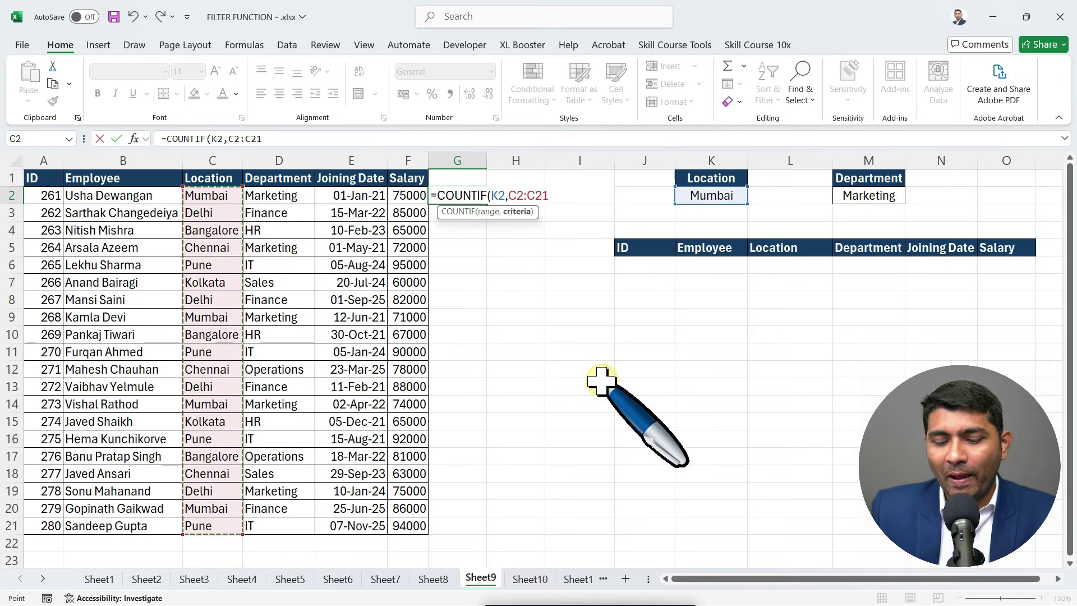
type(")")
key("Return")
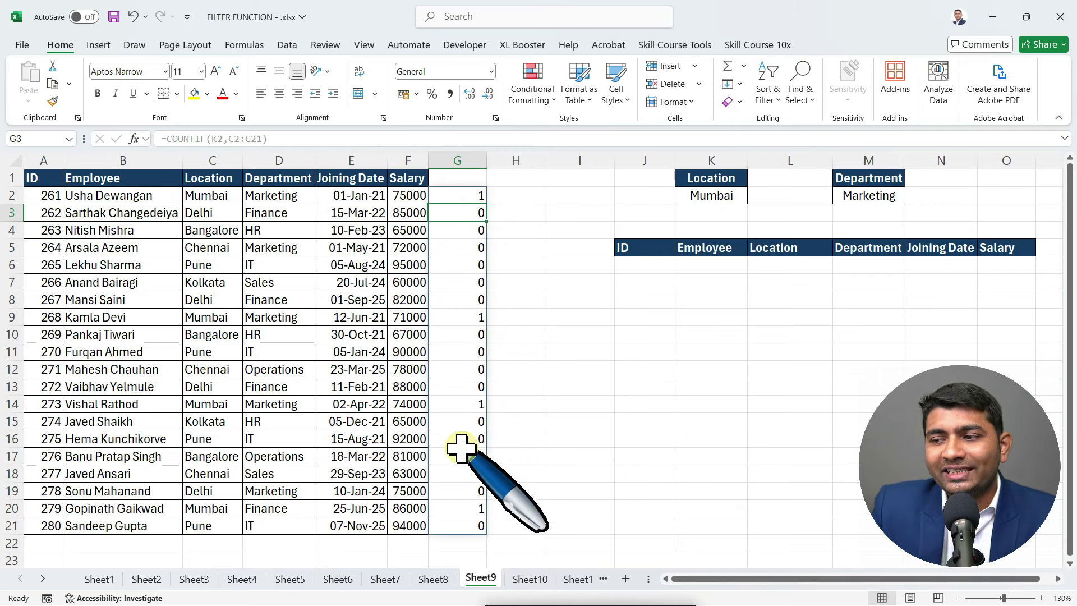
Enter =COUNTIFS(M2,D2:D21) in H2 so Marketing flags spill down column H.
left_click(513, 197)
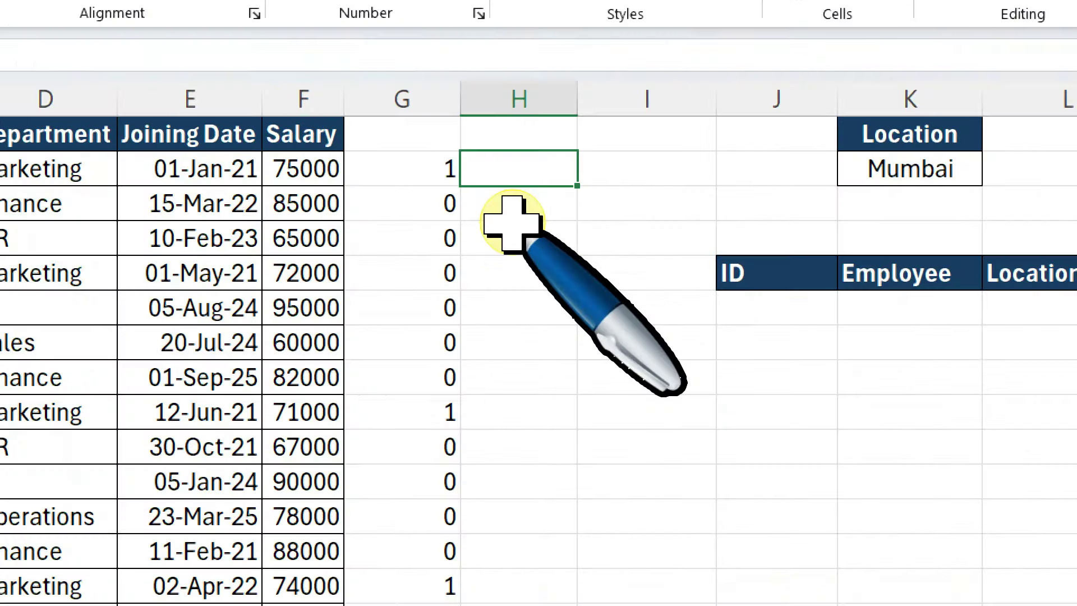
type("=COUN")
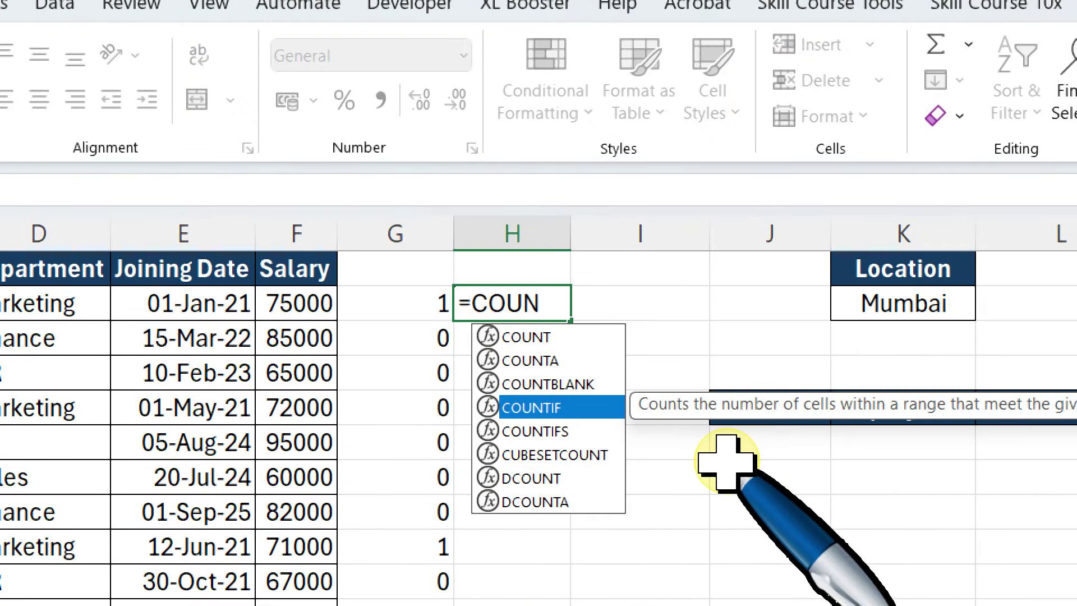
key("Down")
key("Tab")
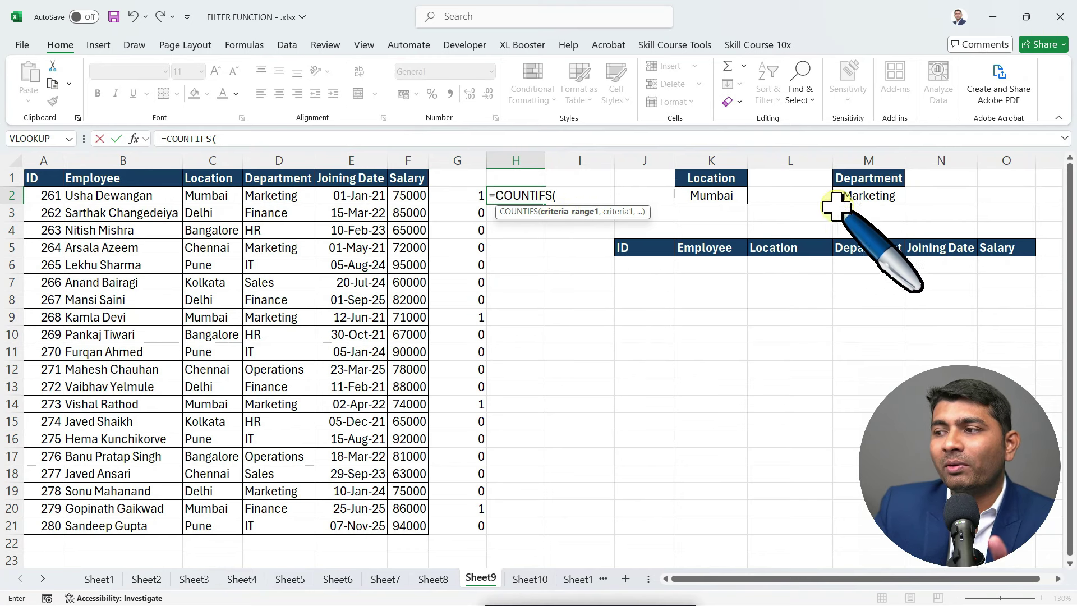
left_click(872, 196)
type(",")
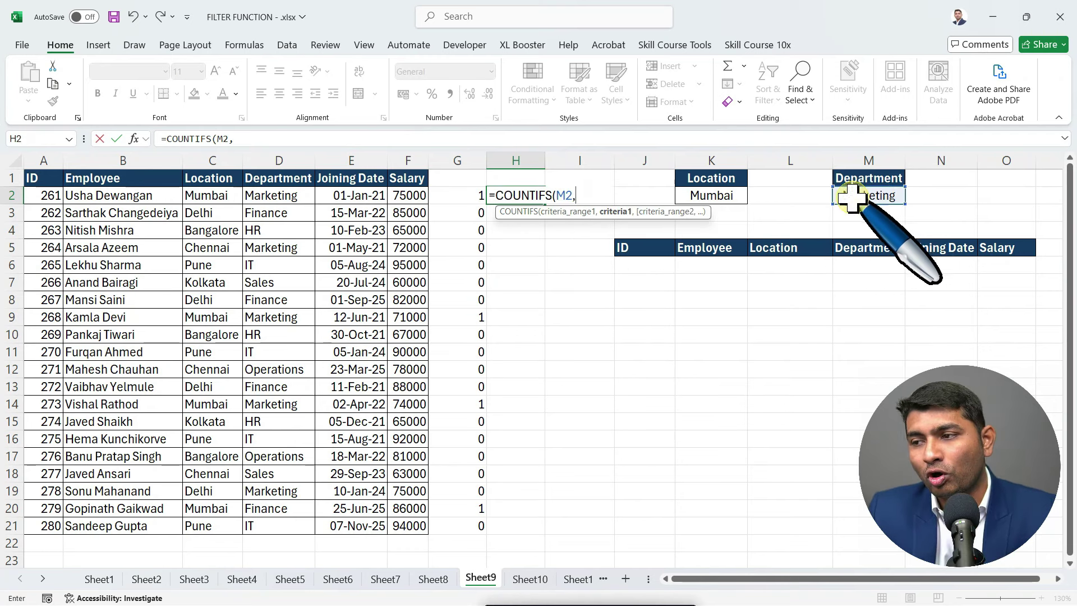
left_click_drag(280, 196, 278, 526)
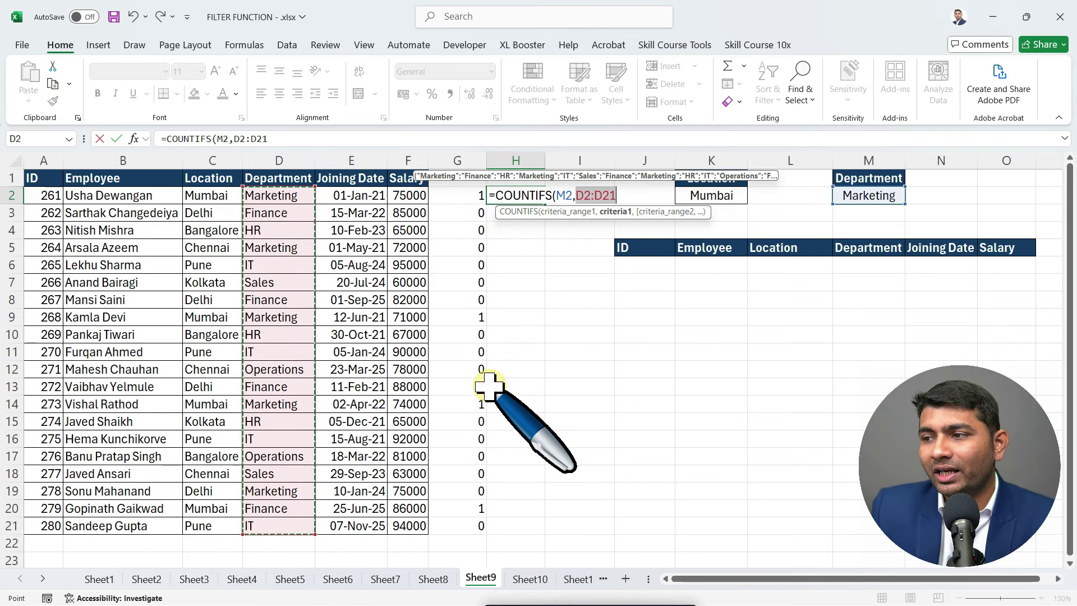
key("Return")
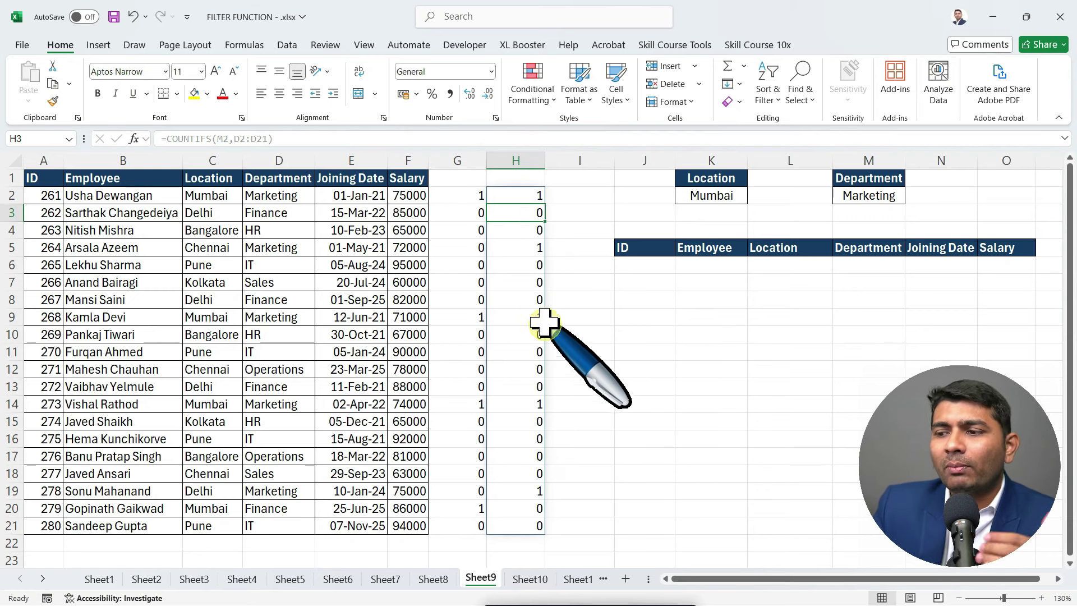
left_click(471, 197)
Delete the Mumbai flags in column G and the Marketing flags in column H.
key("Delete")
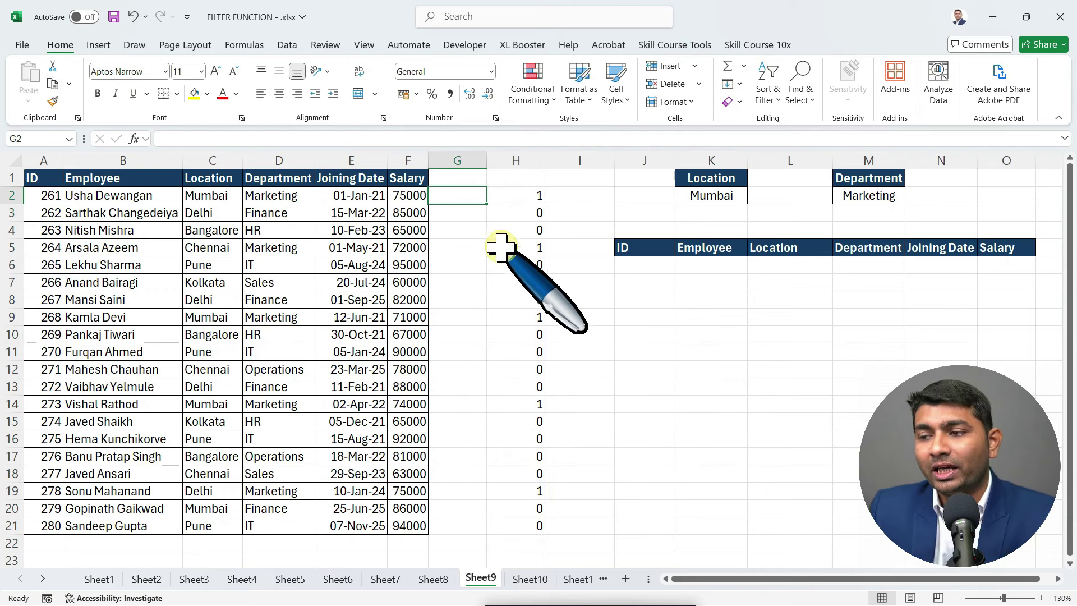
left_click(509, 198)
key("Delete")
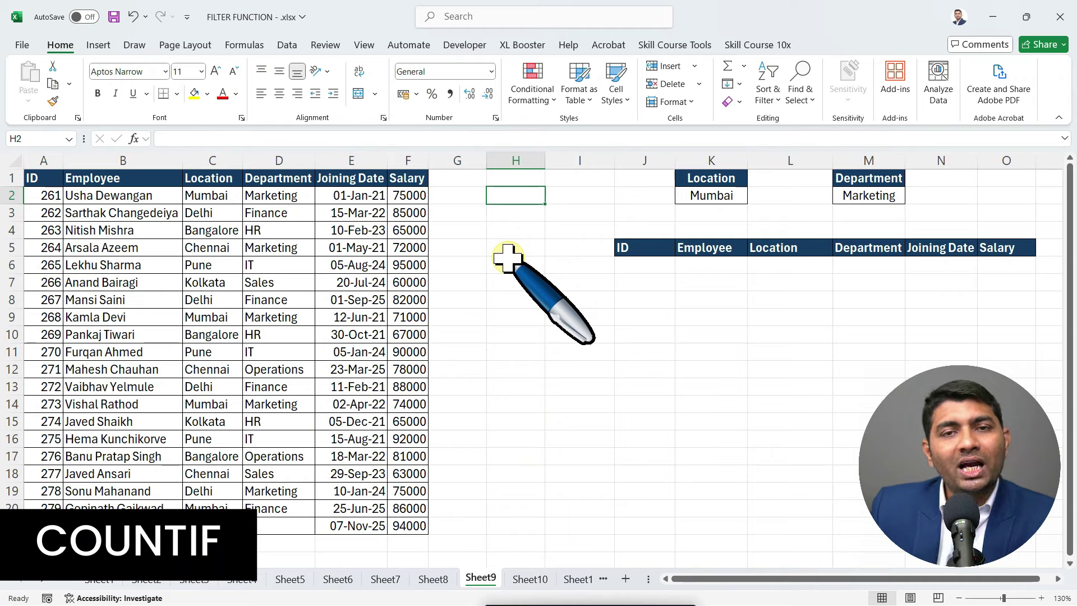
Start a FILTER in J6 over A2:F21 with COUNTIF(K2,C2:C21) as the first test.
left_click(632, 263)
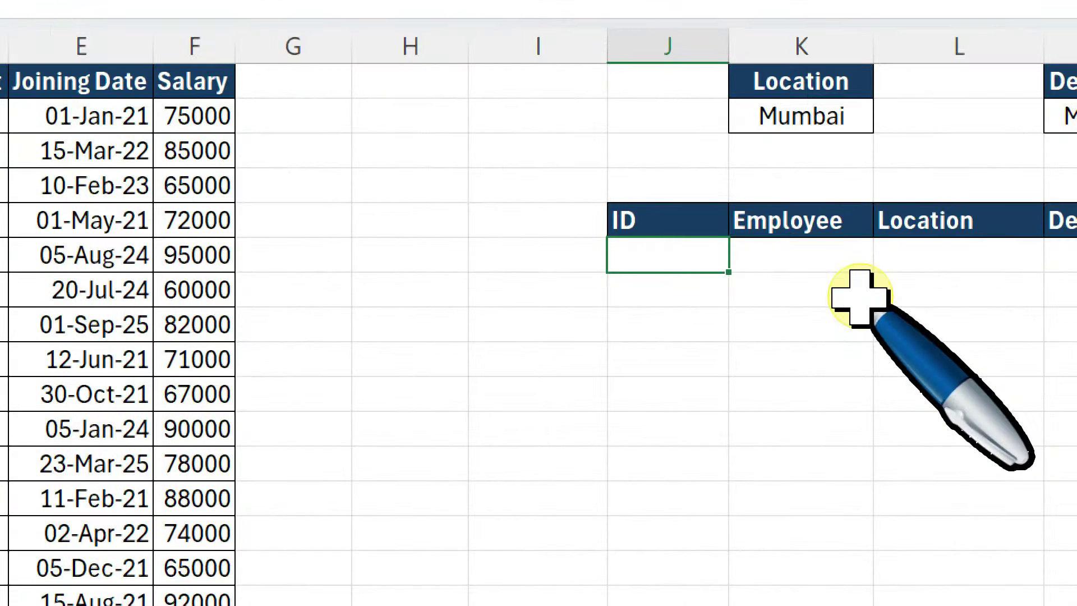
type("=FILTER(")
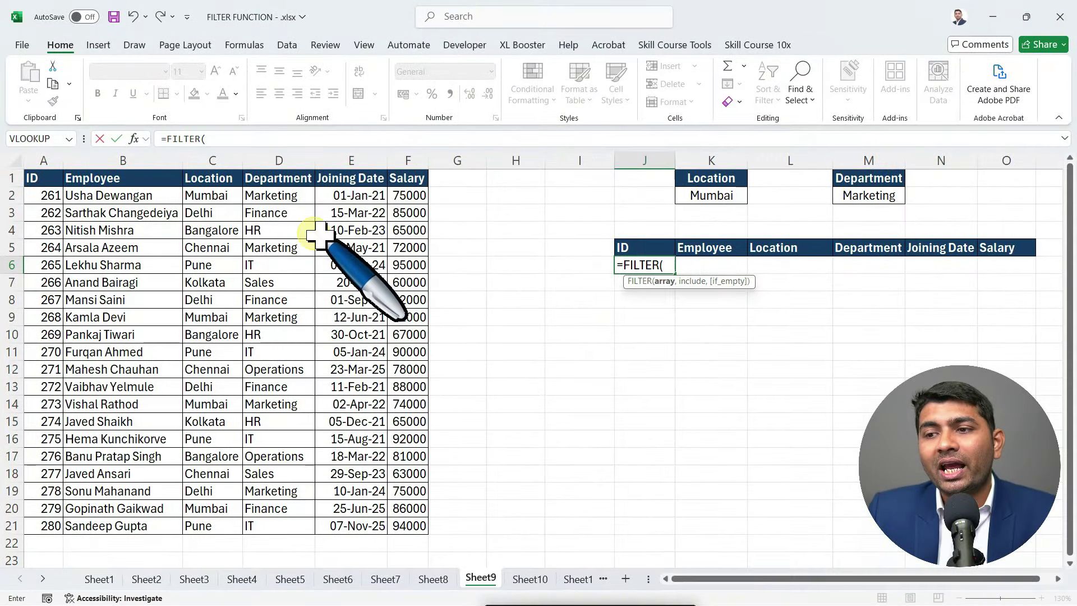
left_click_drag(48, 195, 415, 527)
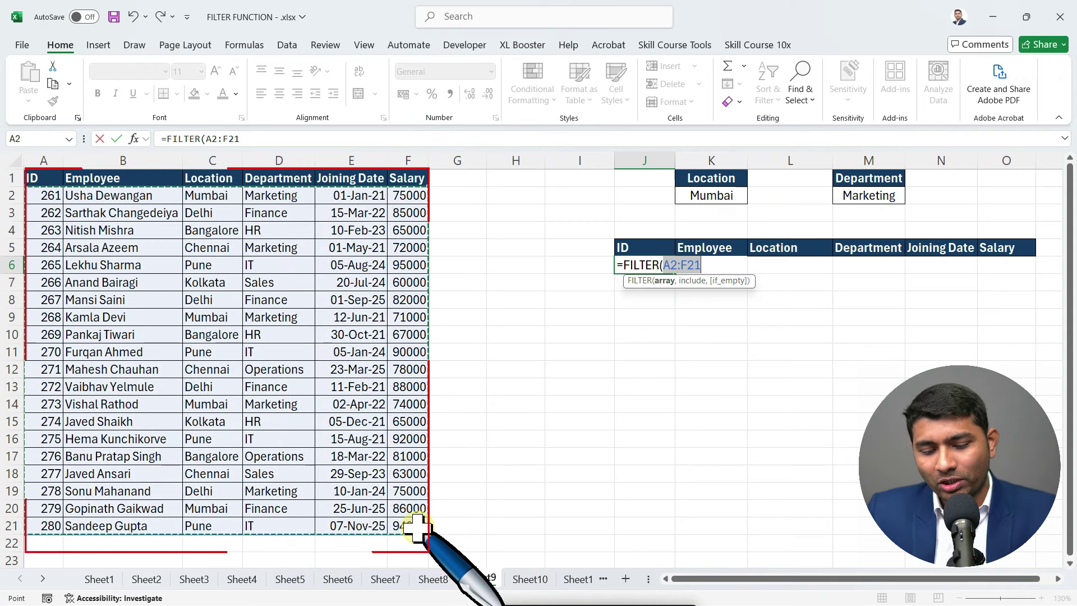
type(",")
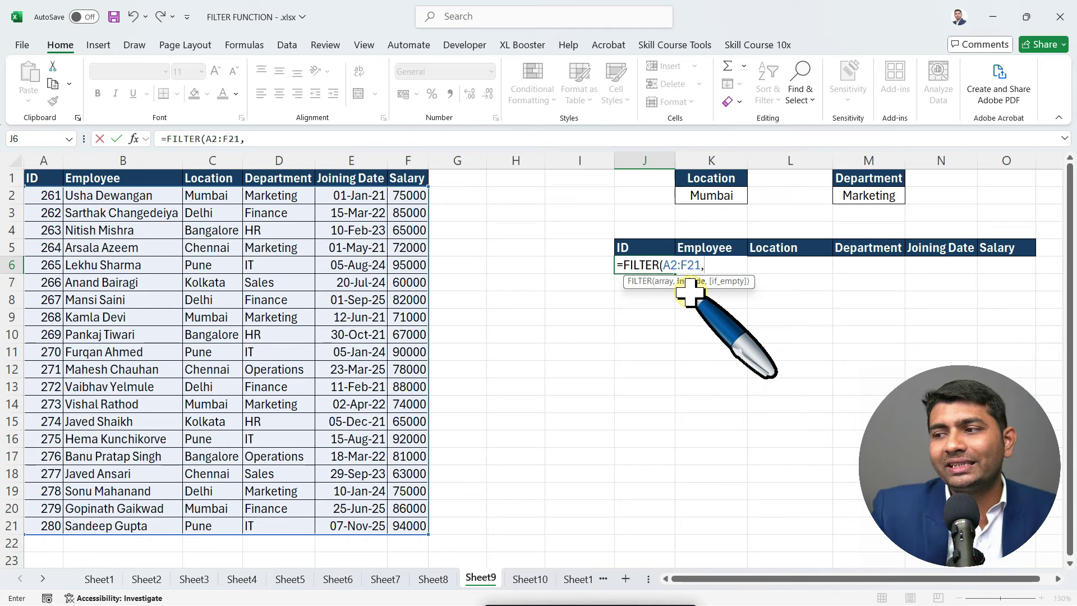
type("COUNTI")
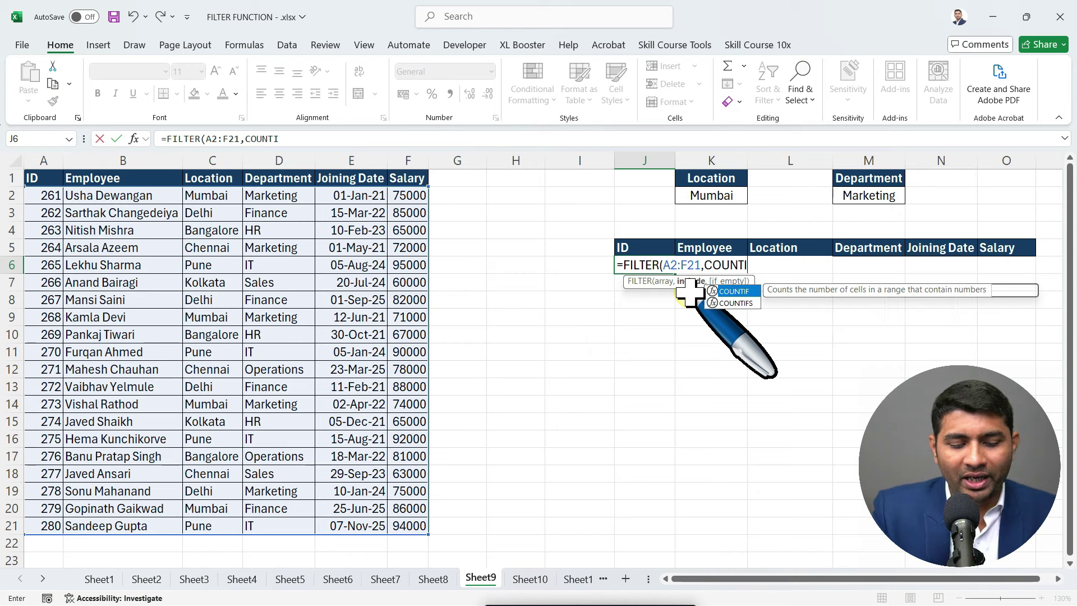
type("F(")
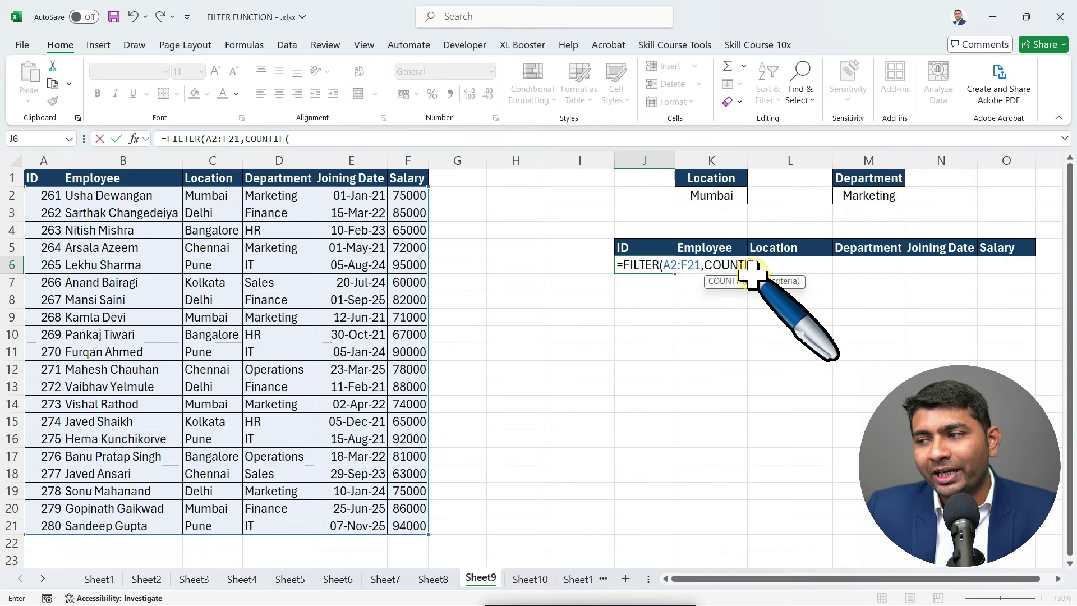
left_click(723, 202)
type(",")
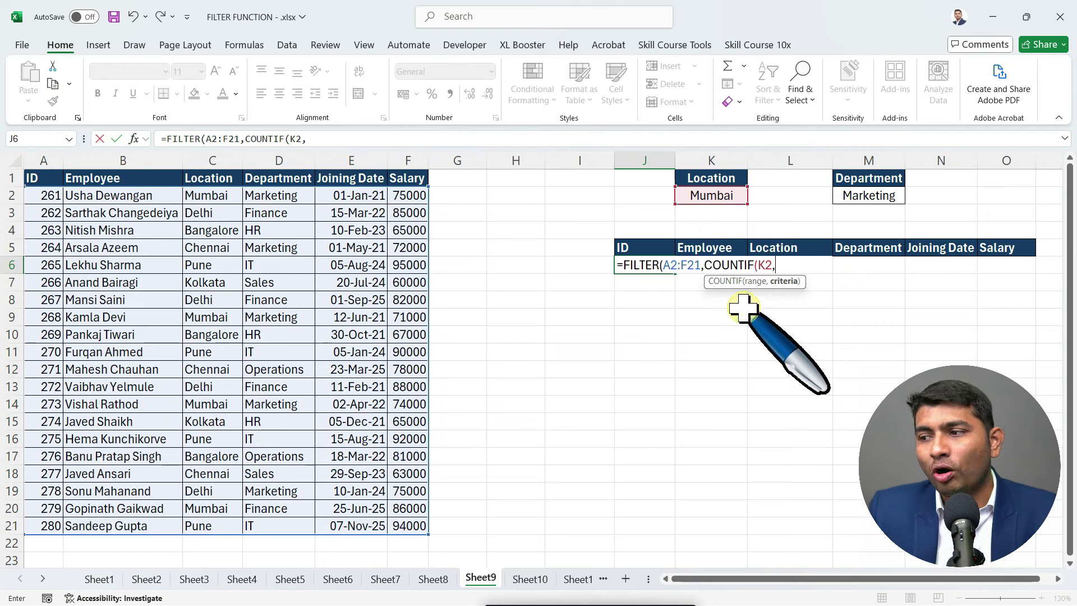
left_click_drag(230, 197, 214, 524)
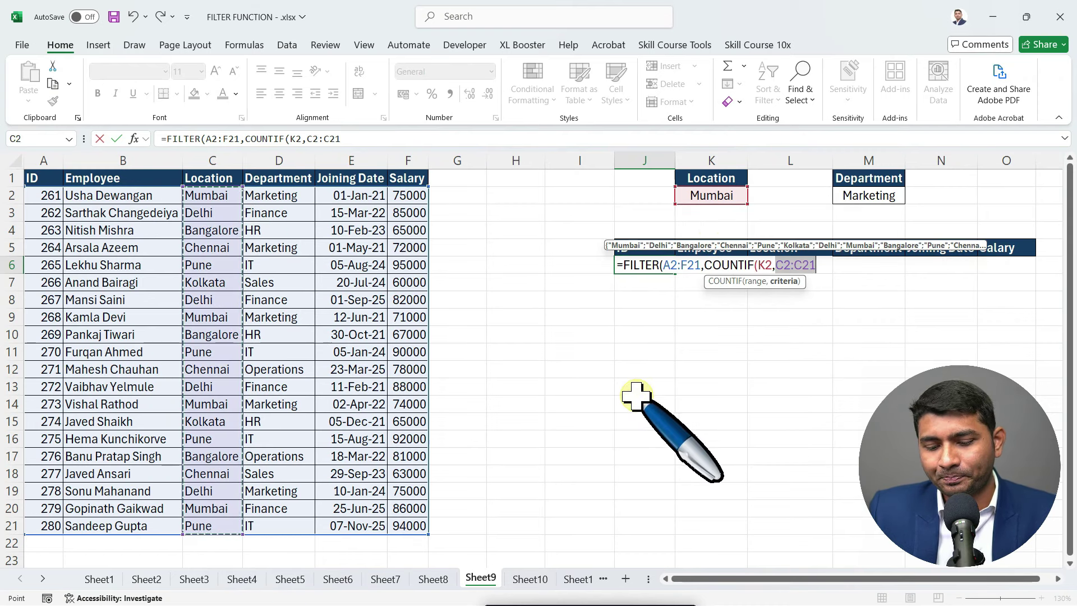
type(")*(")
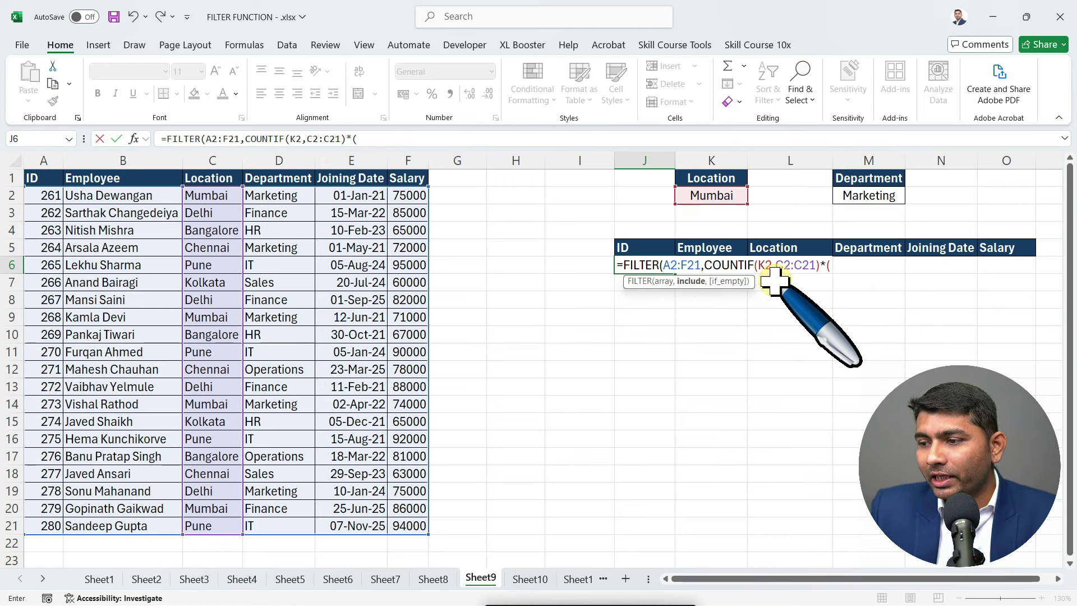
key("BackSpace")
Multiply in COUNTIF(M2,D2:D21), enter the formula to list Mumbai Marketing rows, then delete it.
type("COUN")
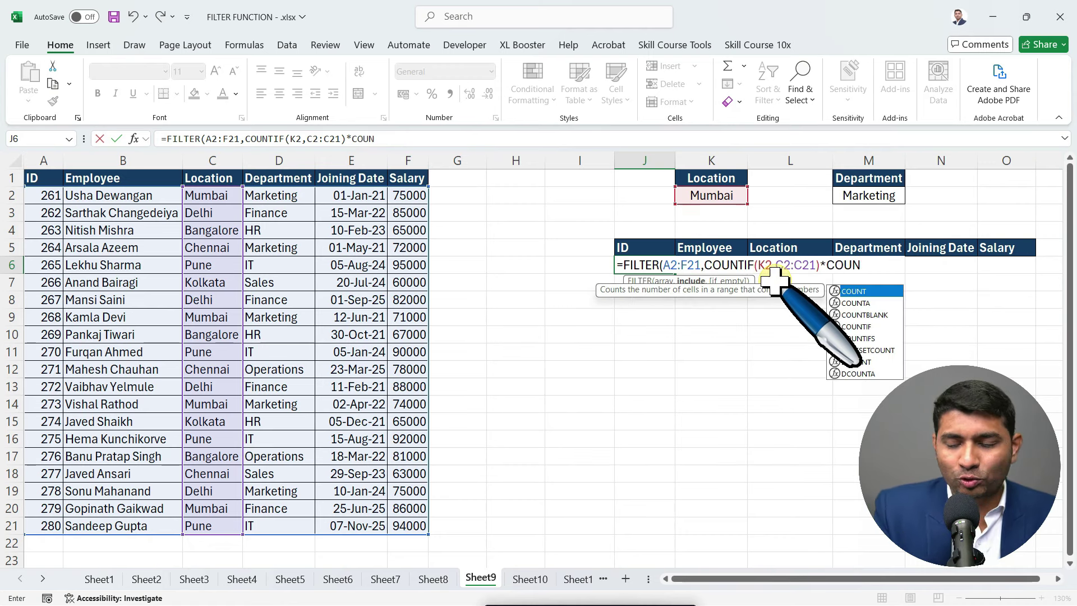
key("Tab")
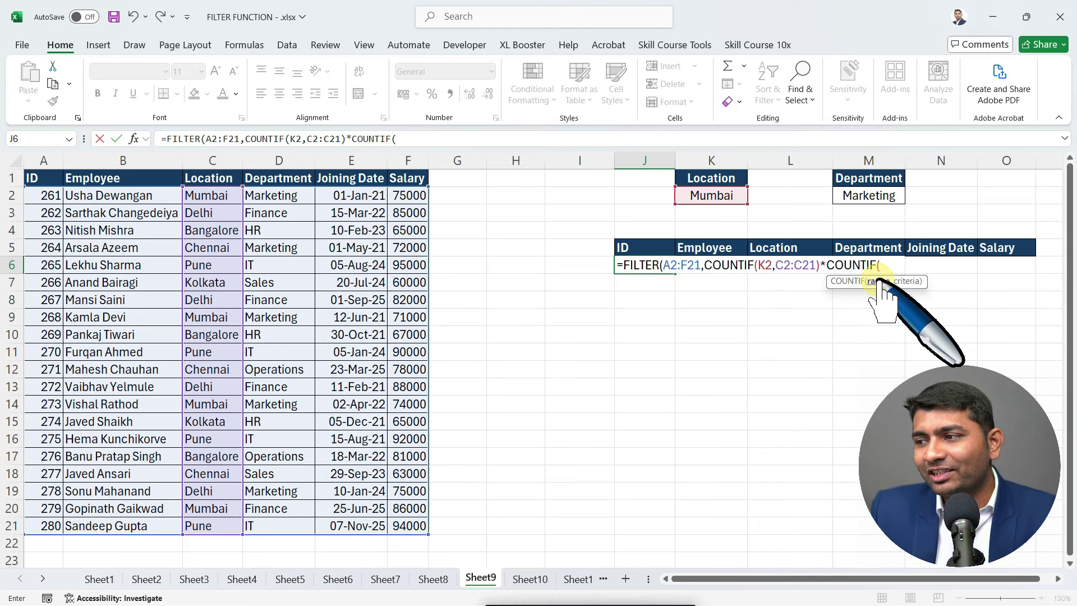
left_click(872, 203)
type(",")
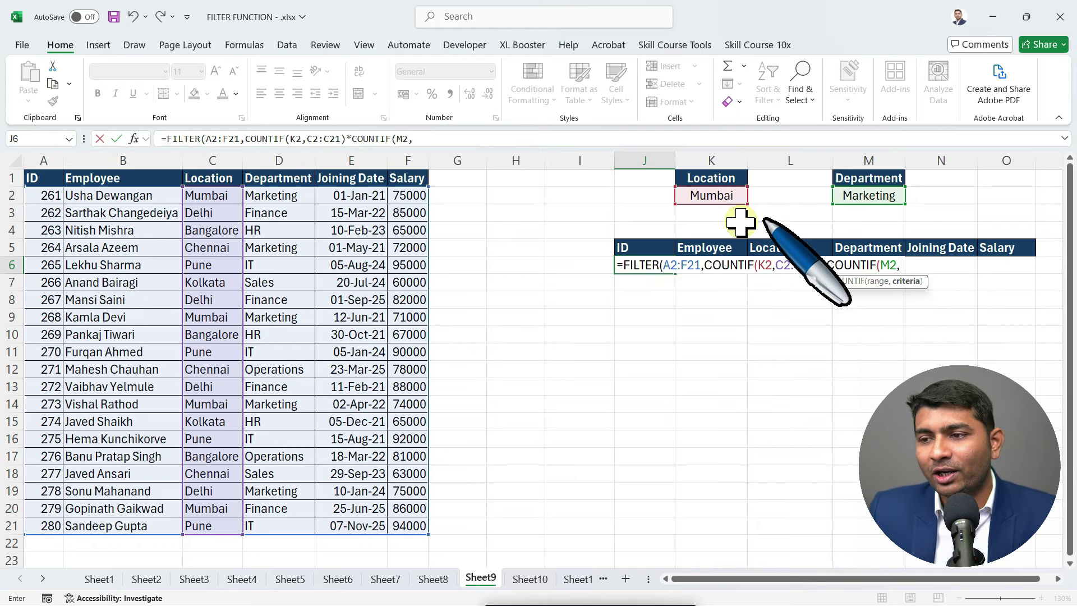
left_click(297, 198)
key("ctrl+shift+Down")
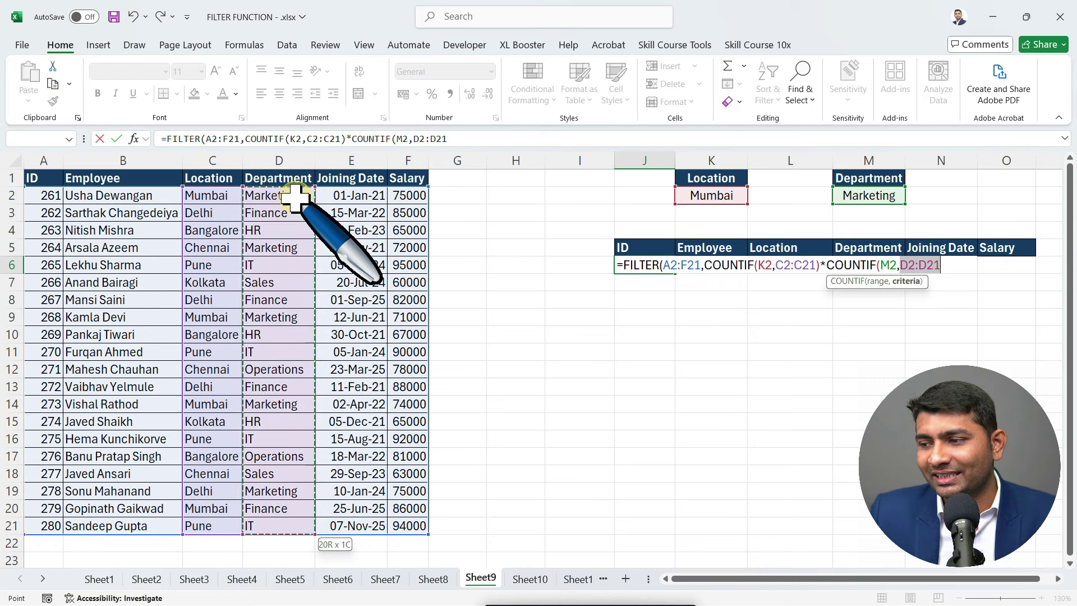
type(")")
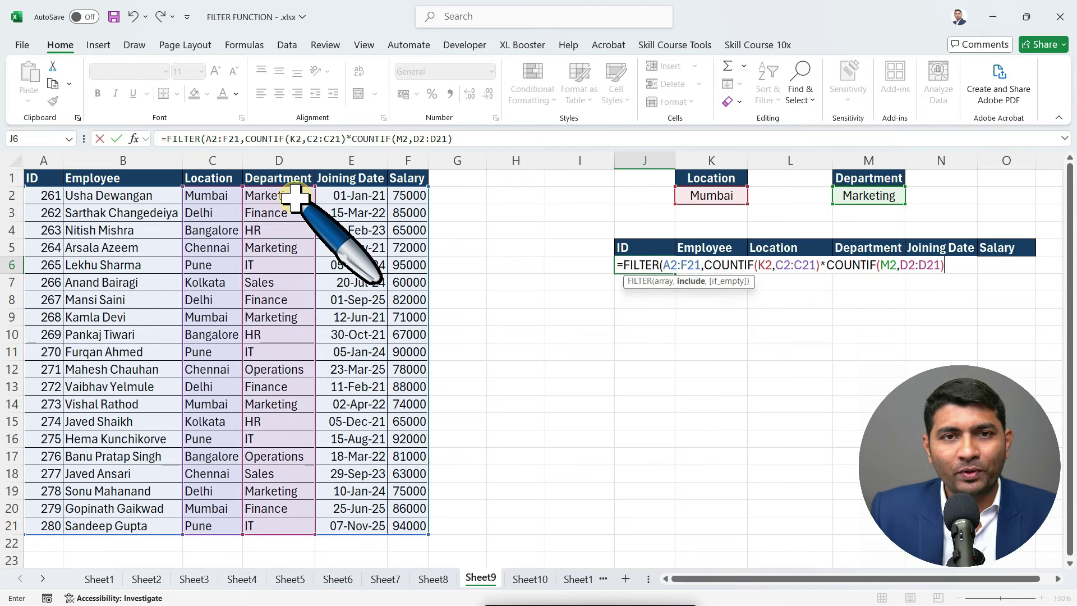
type(",\"NOT FOUND\")")
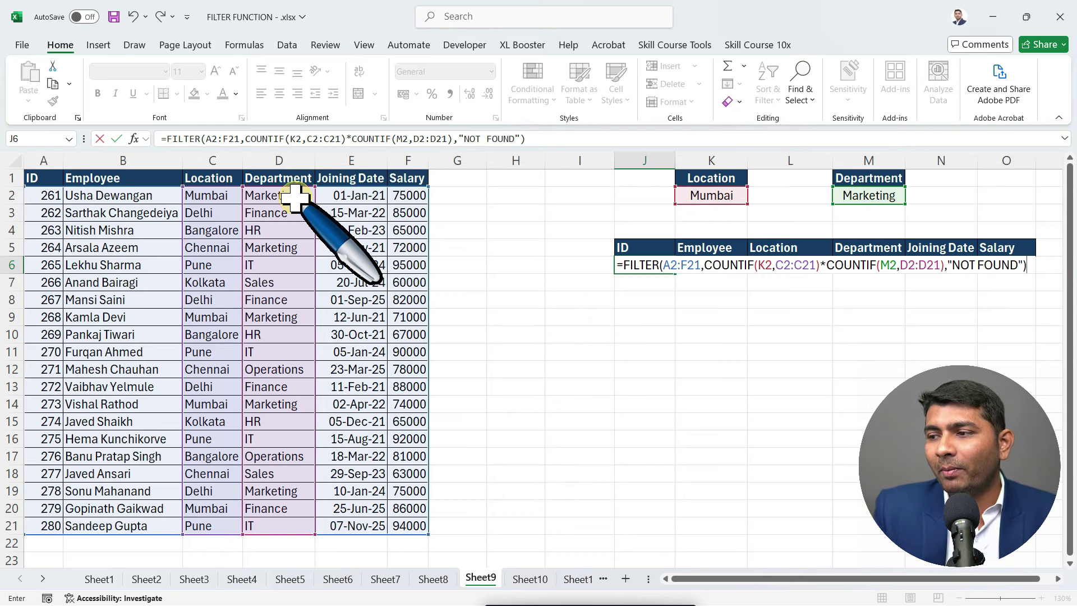
key("Return")
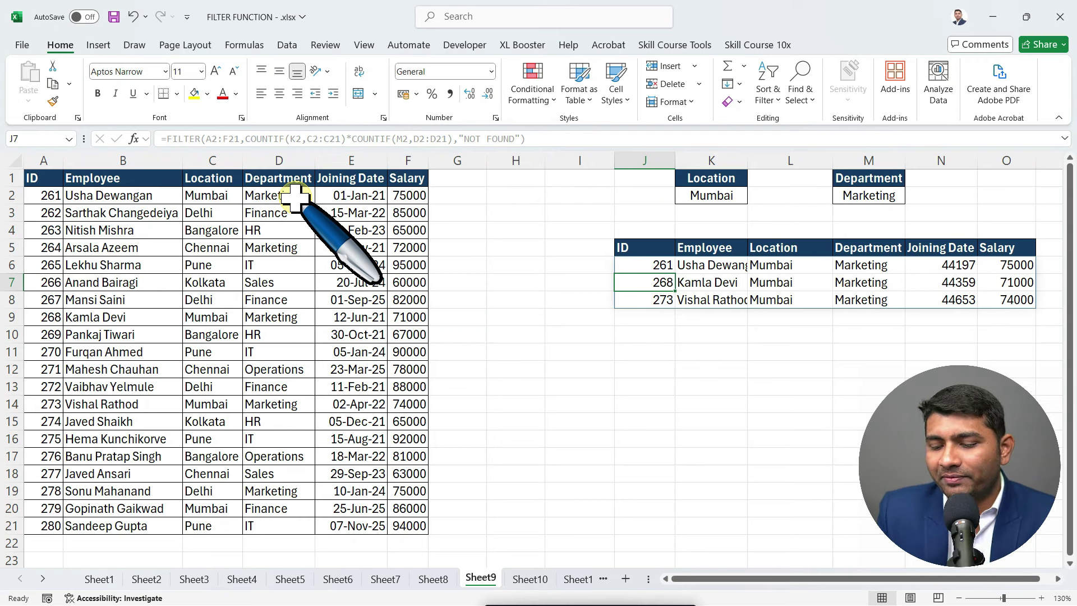
key("Up")
key("Delete")
Start a FILTER formula in J6 over the employee table A2:F21.
type("=FIL")
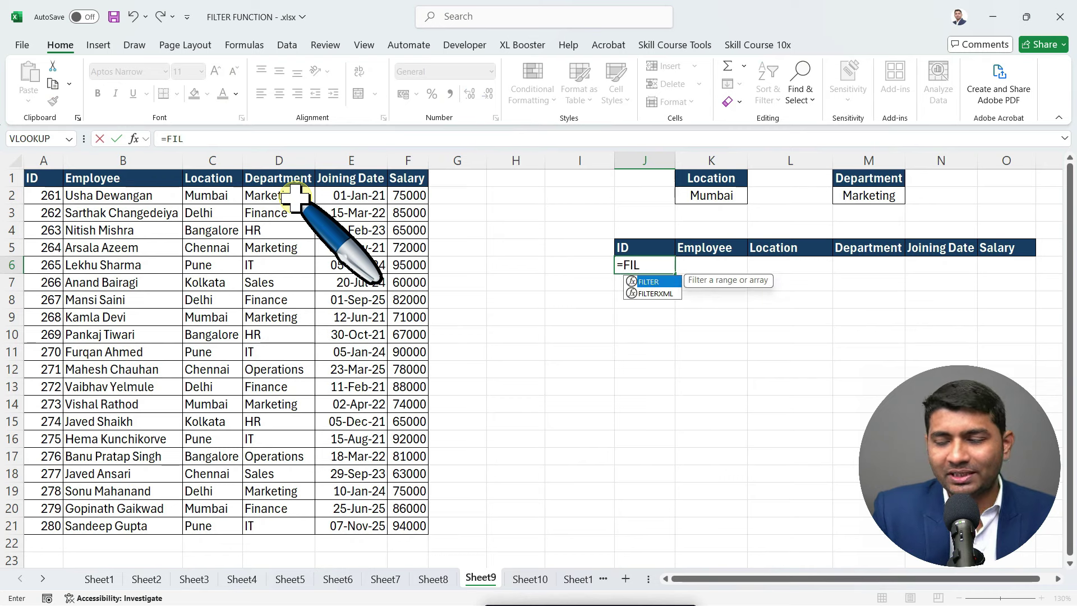
key("Tab")
key("Left")
key("Left")
key("Up")
key("Up")
key("Up")
key("Up")
key("Left")
key("Left")
key("ctrl+shift+Left")
key("ctrl+shift+Down")
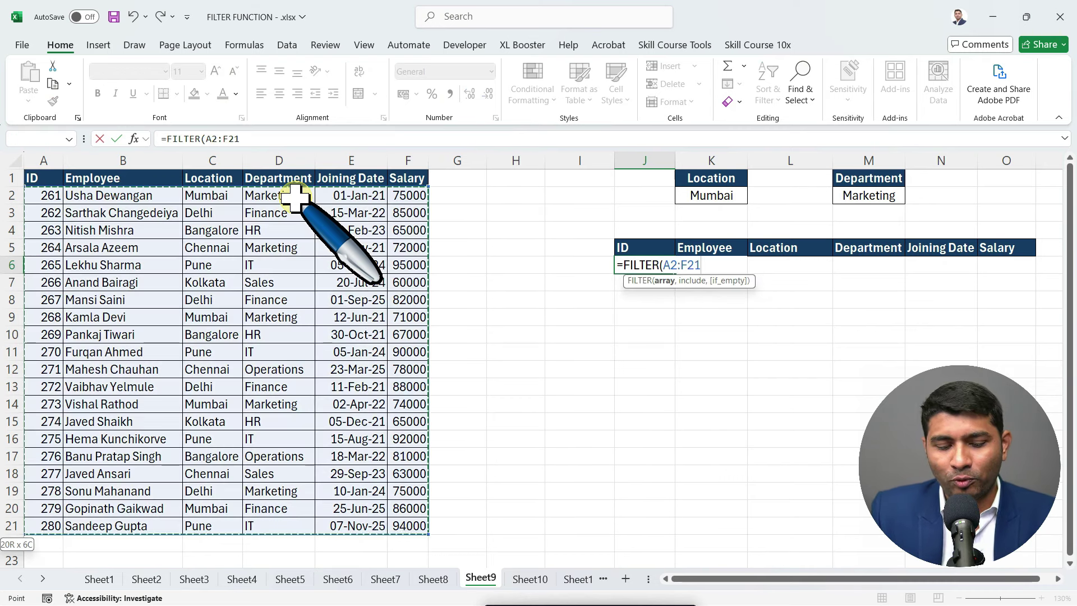
Use COUNTIFS(K2,C2:C21,M2,D2:D21) as the include test with "NOT MATCH" fallback and enter it.
type(",COUN")
key("Down")
key("Down")
key("Down")
key("Down")
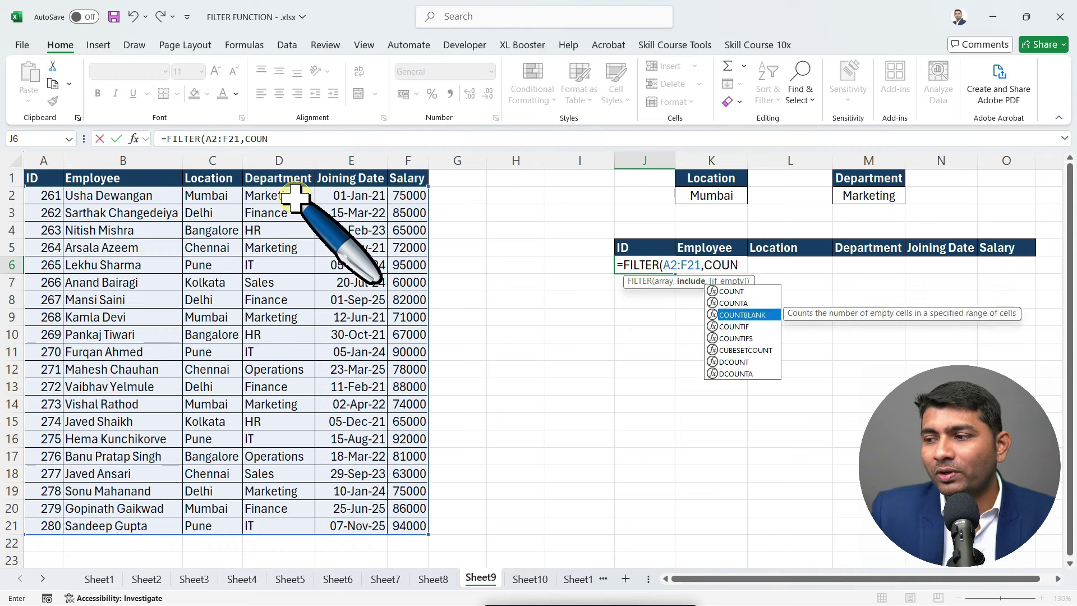
key("Tab")
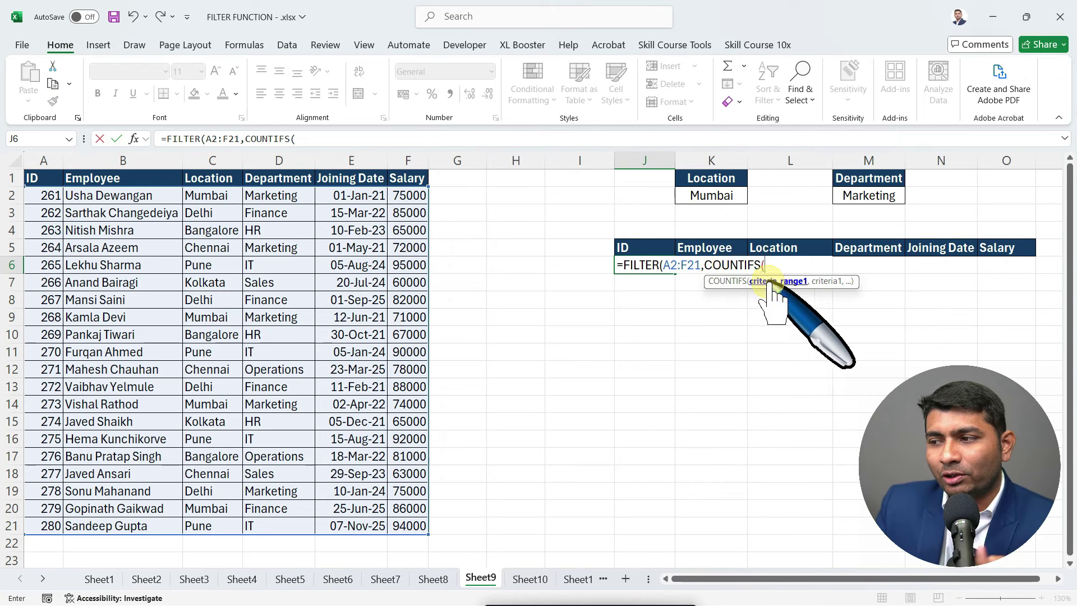
left_click(728, 195)
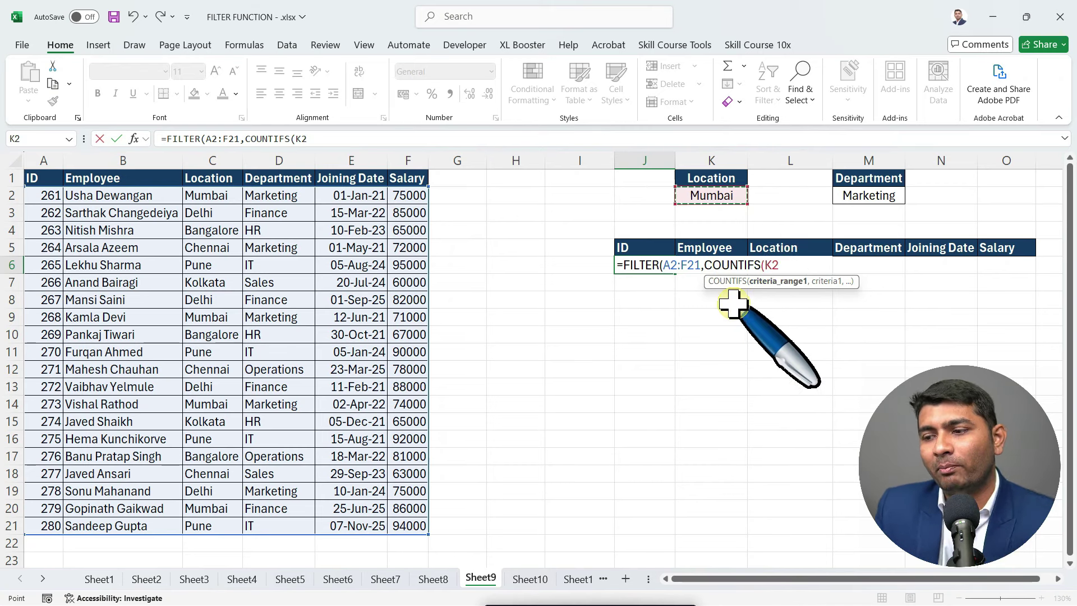
type(",")
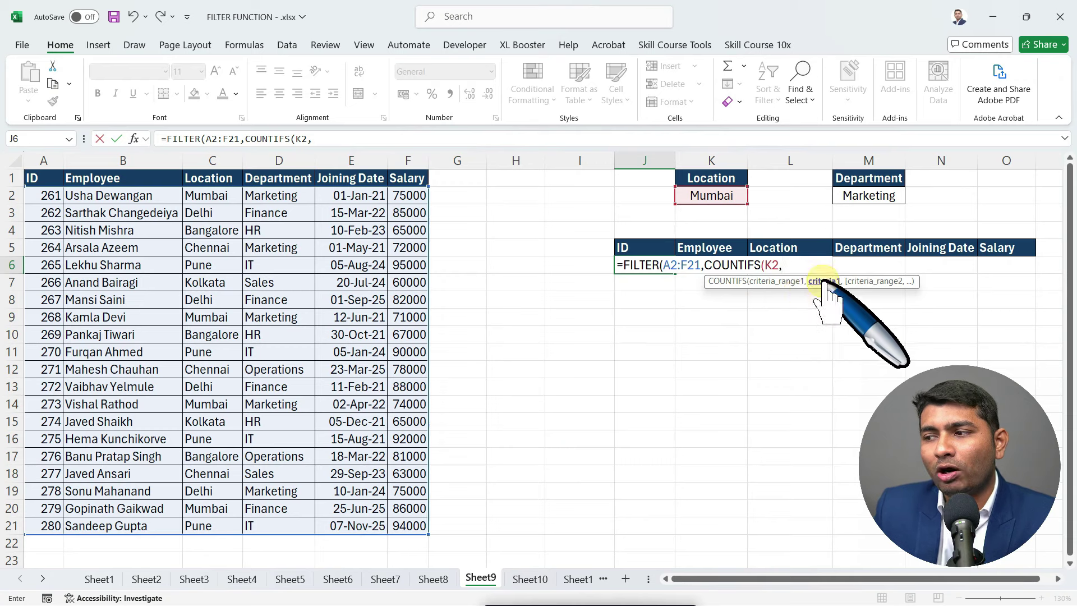
left_click_drag(213, 195, 225, 522)
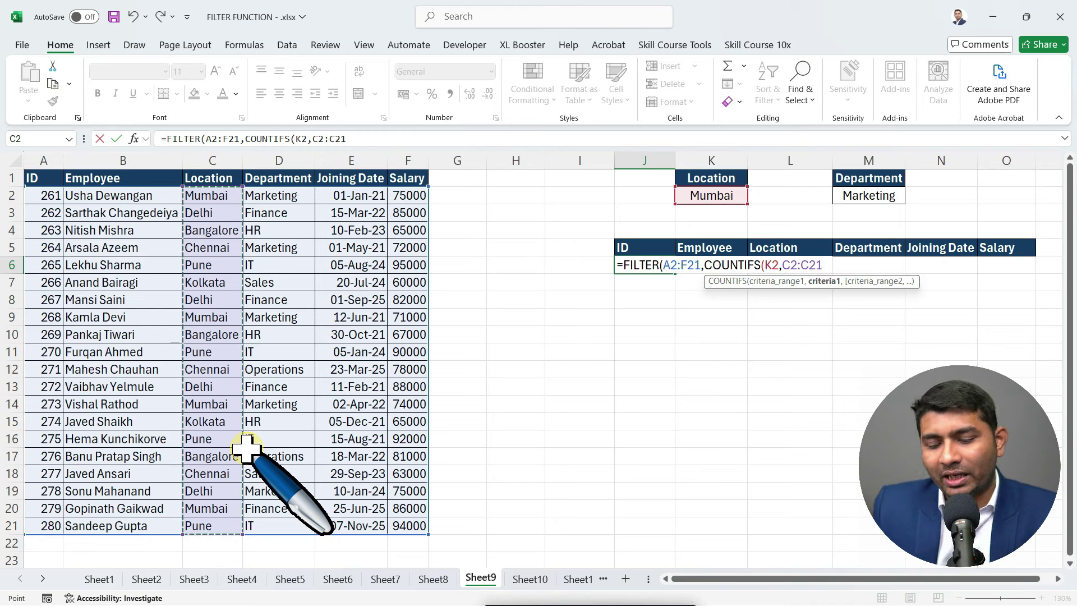
type(",")
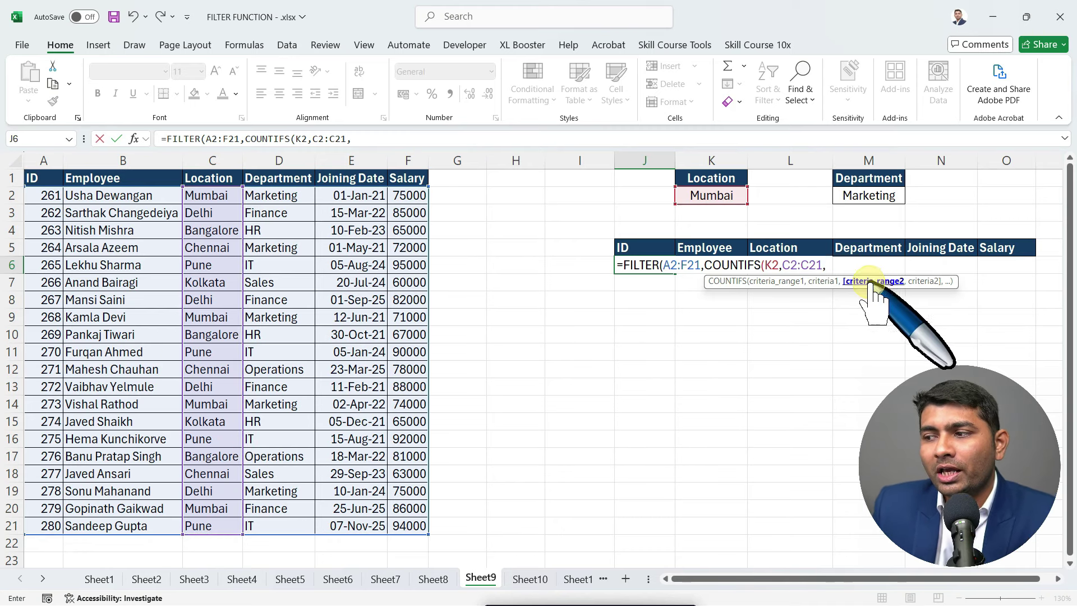
left_click(878, 196)
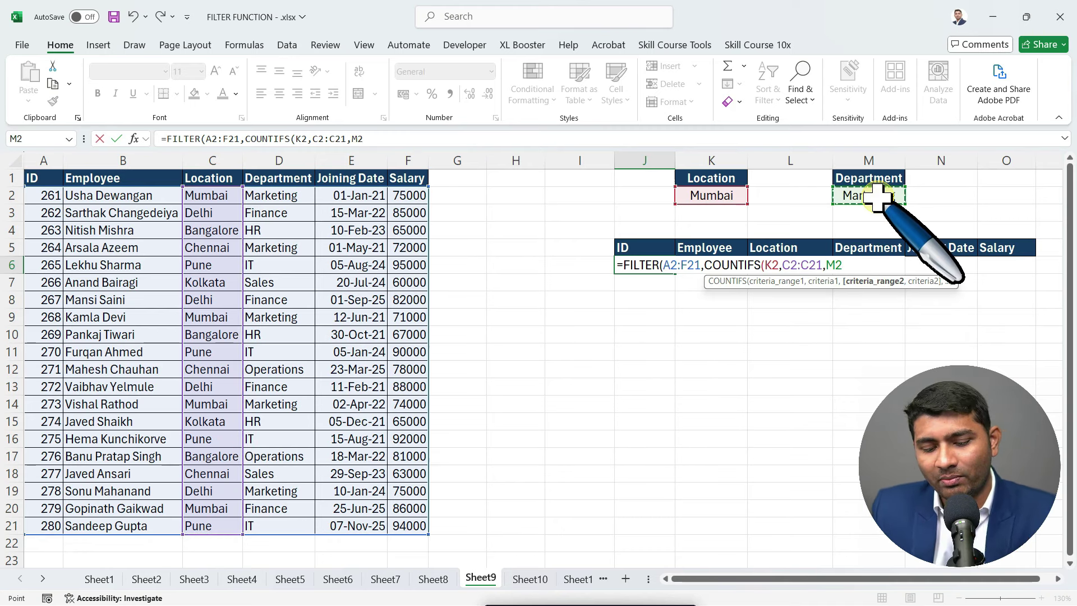
type(",")
left_click_drag(279, 197, 276, 525)
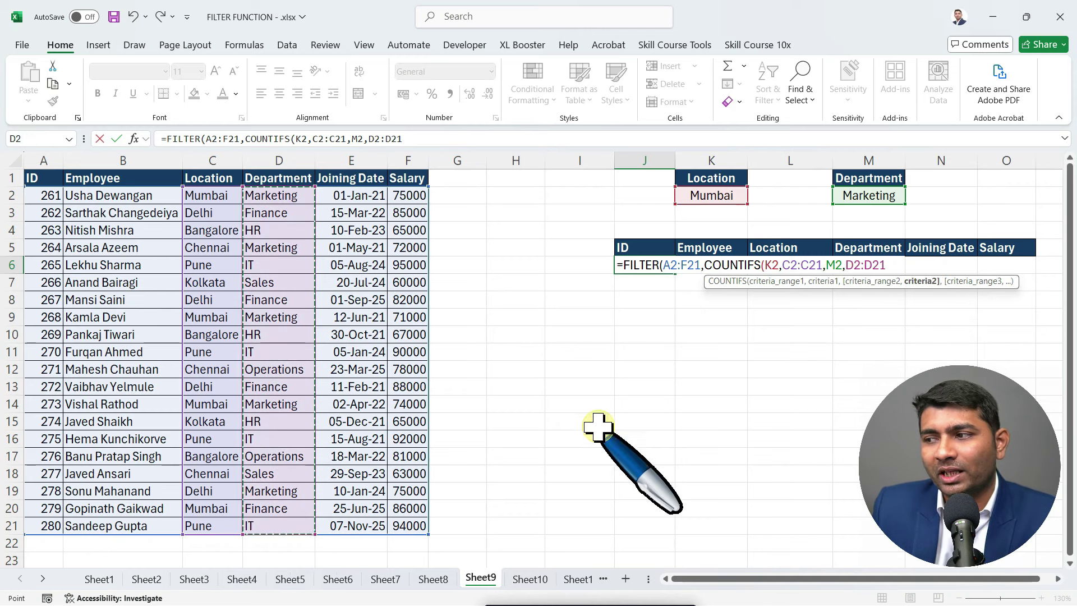
type(")")
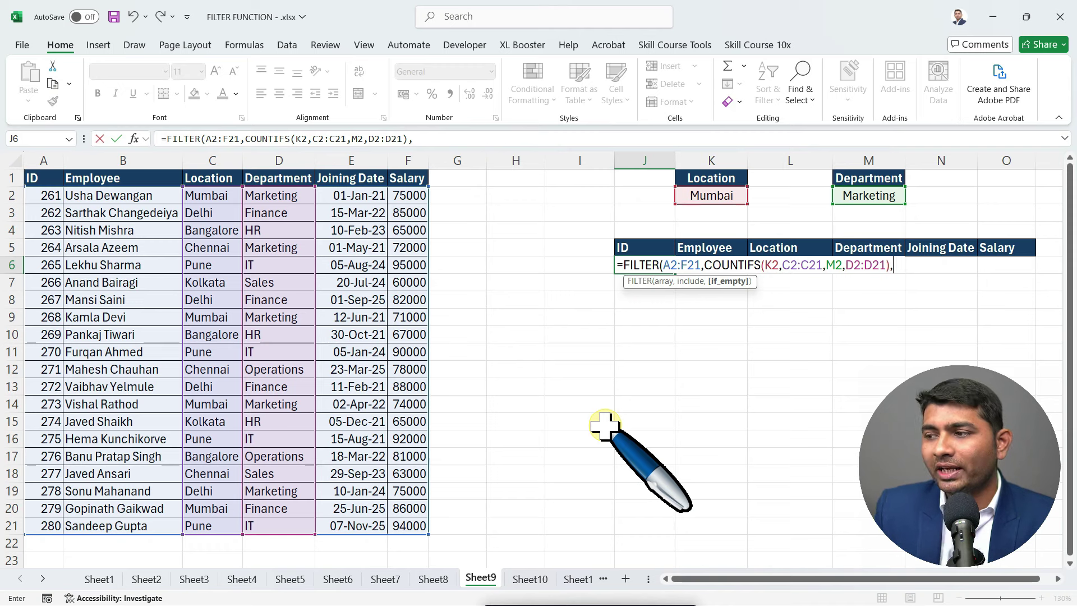
type(",\"NOT MATCH\"")
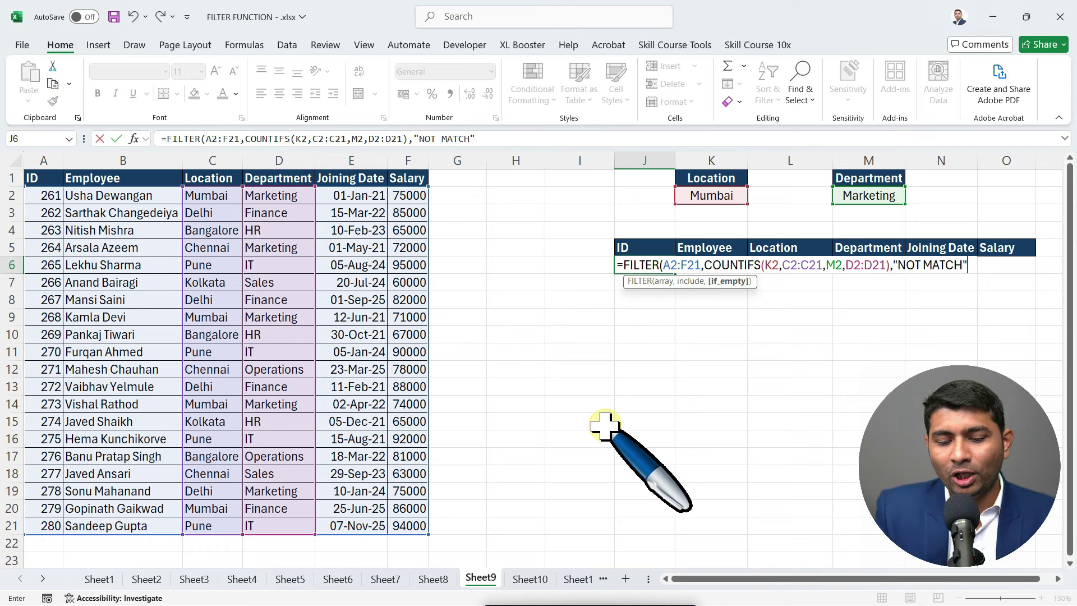
type(")")
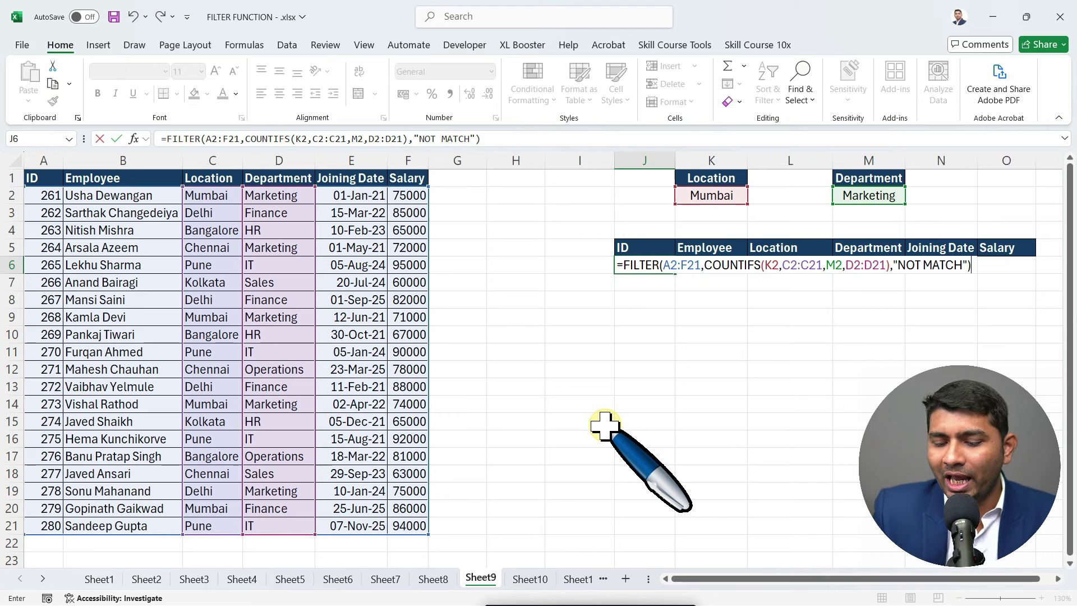
key("Return")
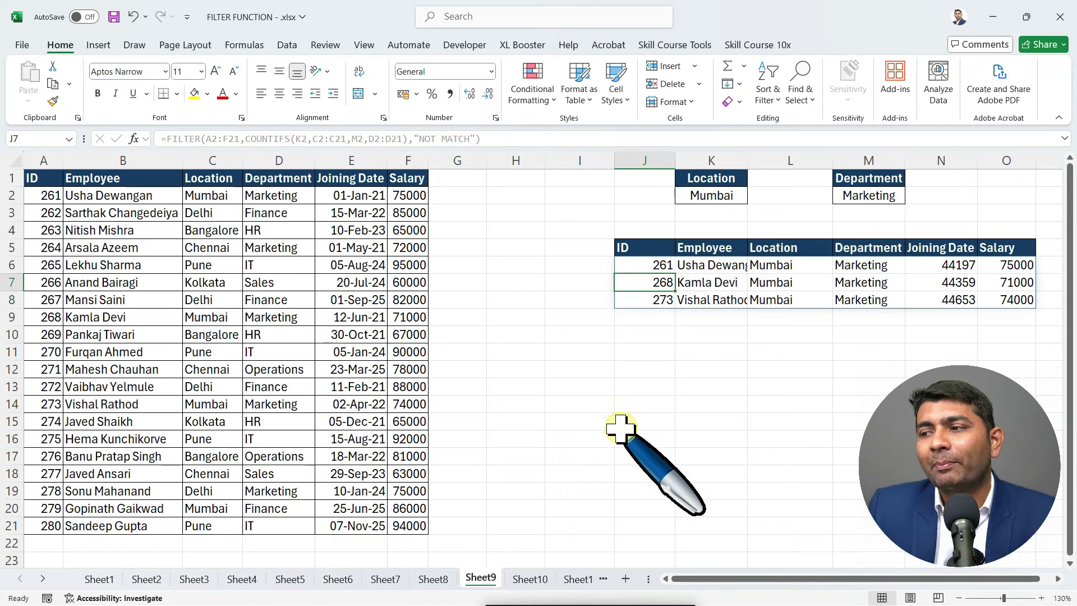
Switch the criteria to Delhi in K2 and Finance in M2, then inspect the J6 formula.
left_click(741, 198)
left_click(755, 197)
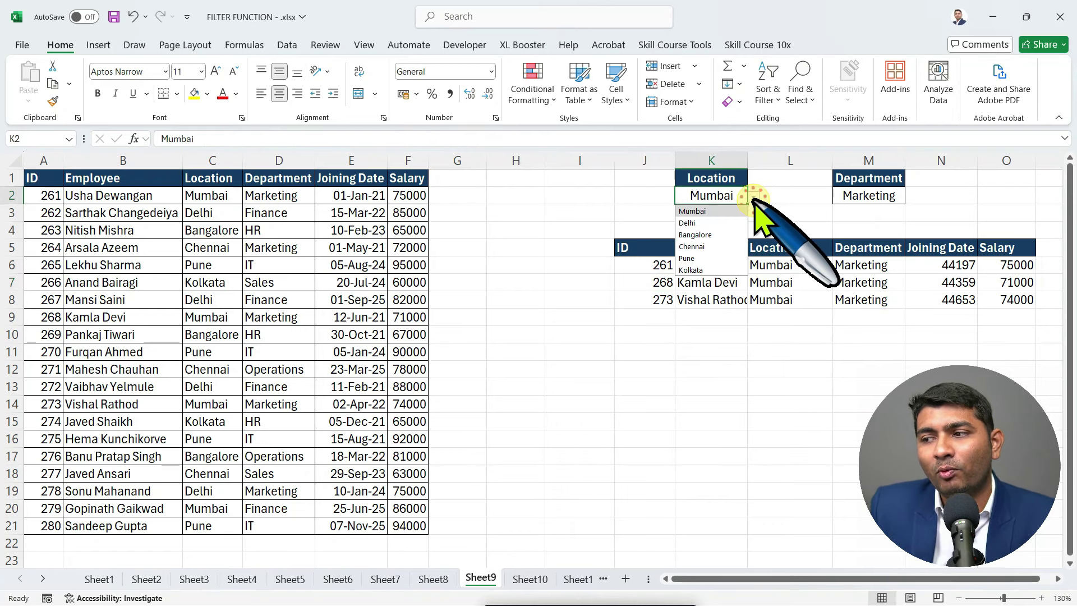
left_click(729, 220)
left_click(869, 197)
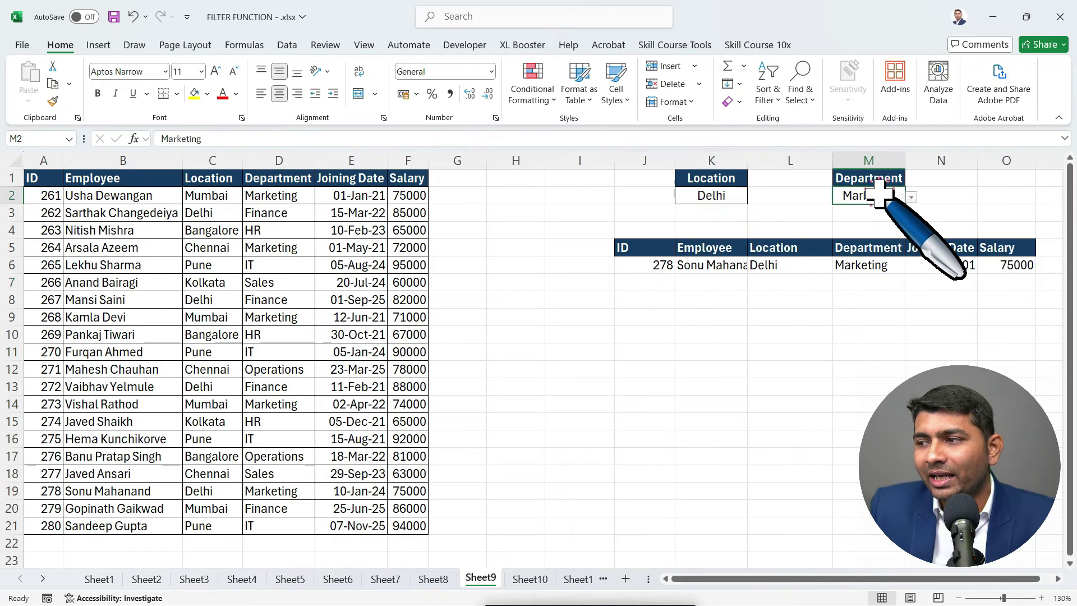
left_click(911, 198)
left_click(864, 223)
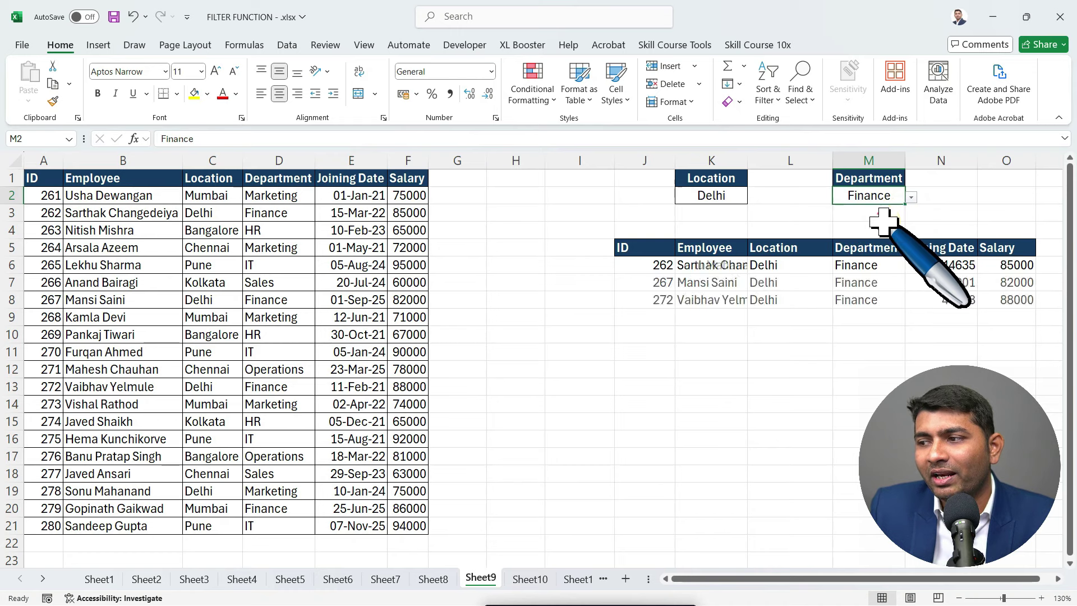
double_click(637, 267)
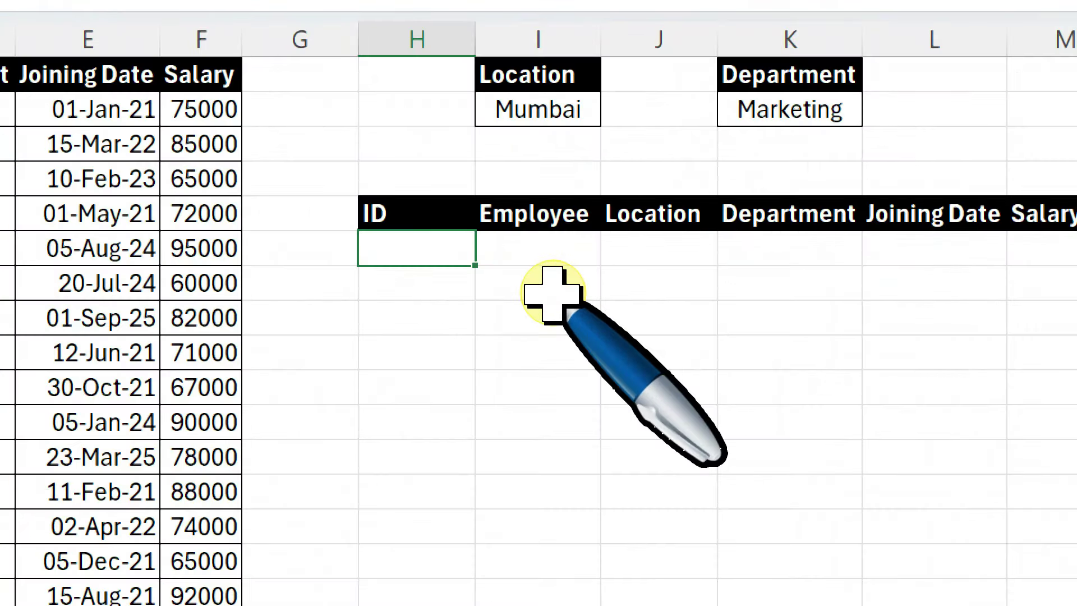
Start a FILTER formula in H6 with the employee data A2:F21 as the array.
type("=FIL")
key("Tab")
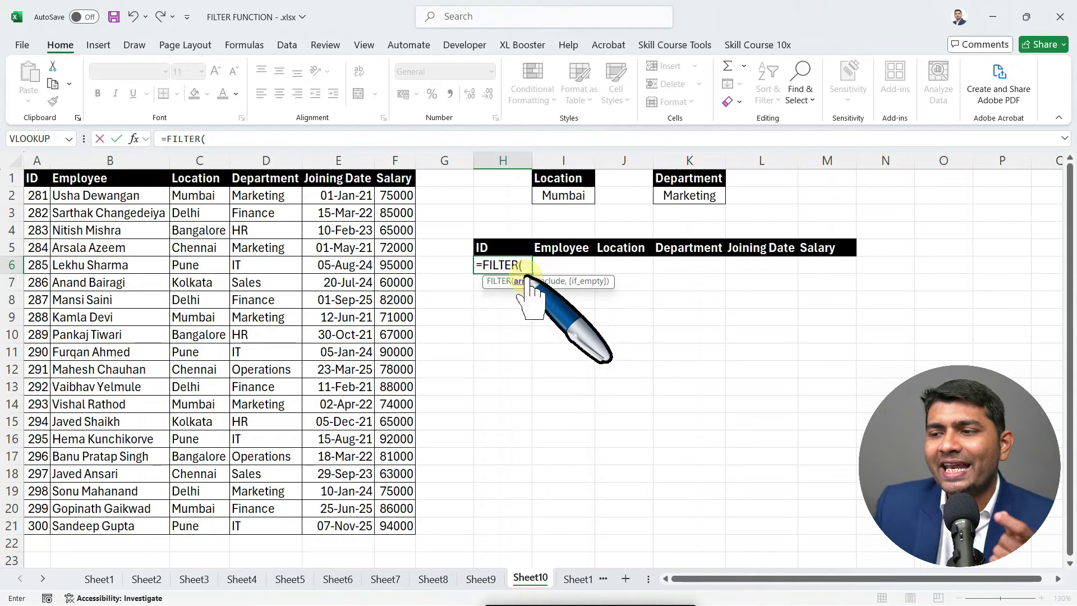
left_click_drag(37, 195, 395, 526)
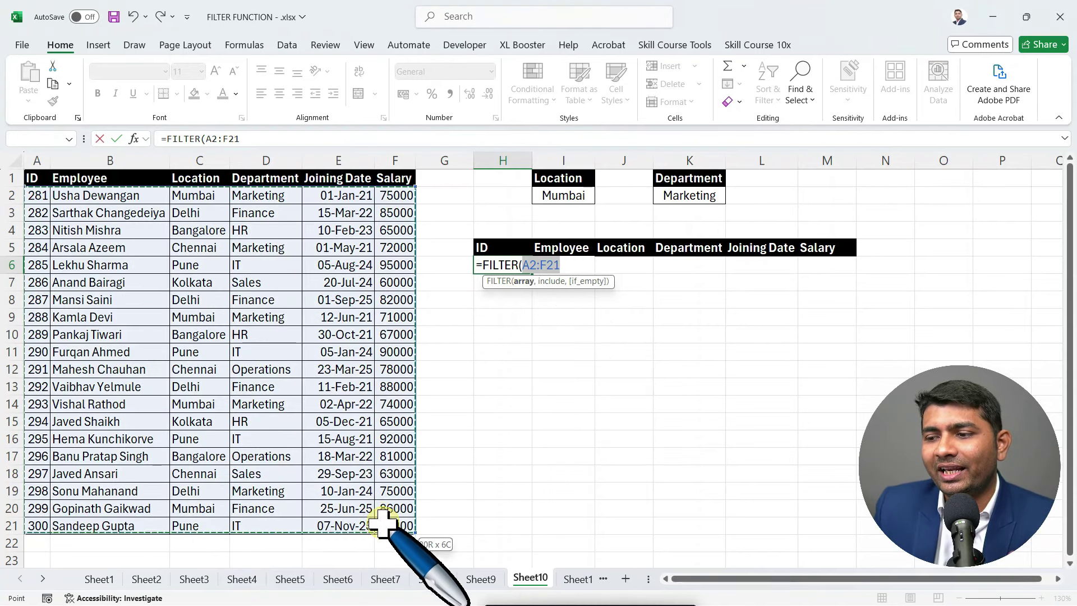
type(",")
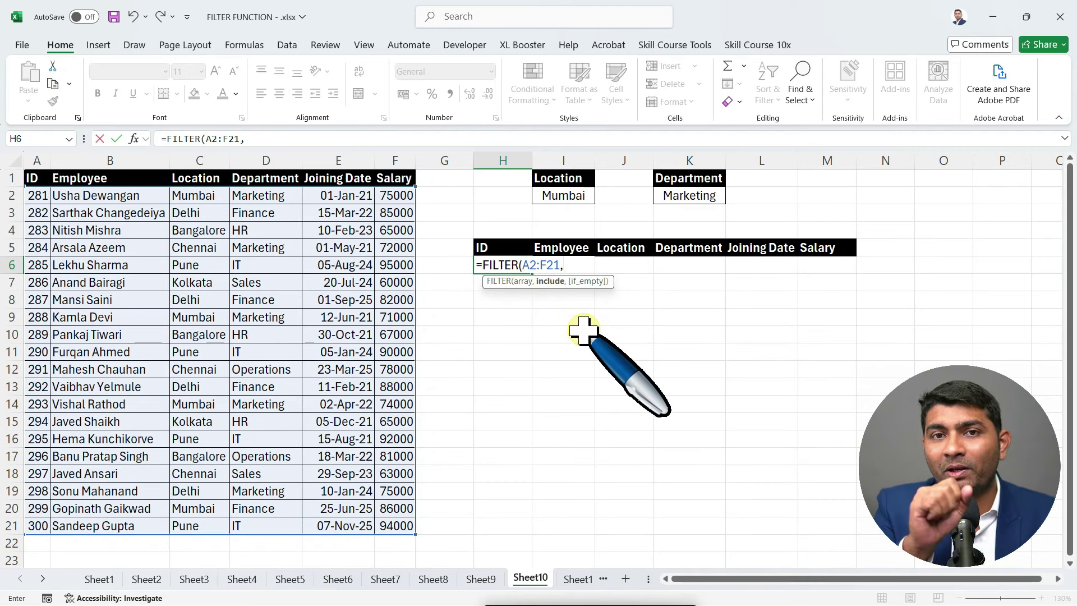
Add the condition COUNTIFS(I2,C2:C21,K2,D2:D21) and commit the formula.
type("COUN")
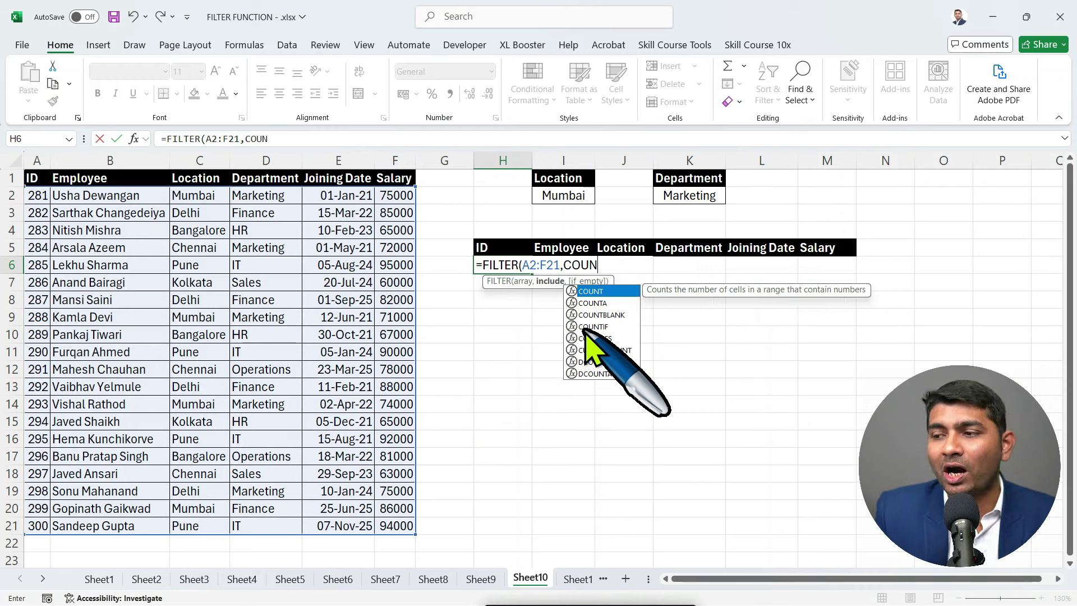
double_click(586, 338)
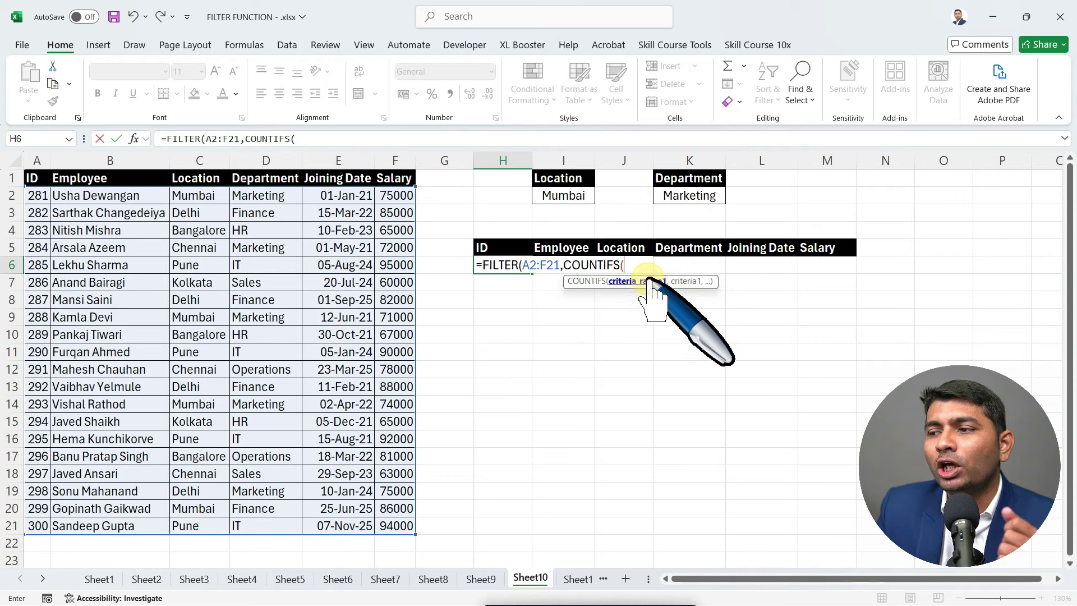
left_click(567, 195)
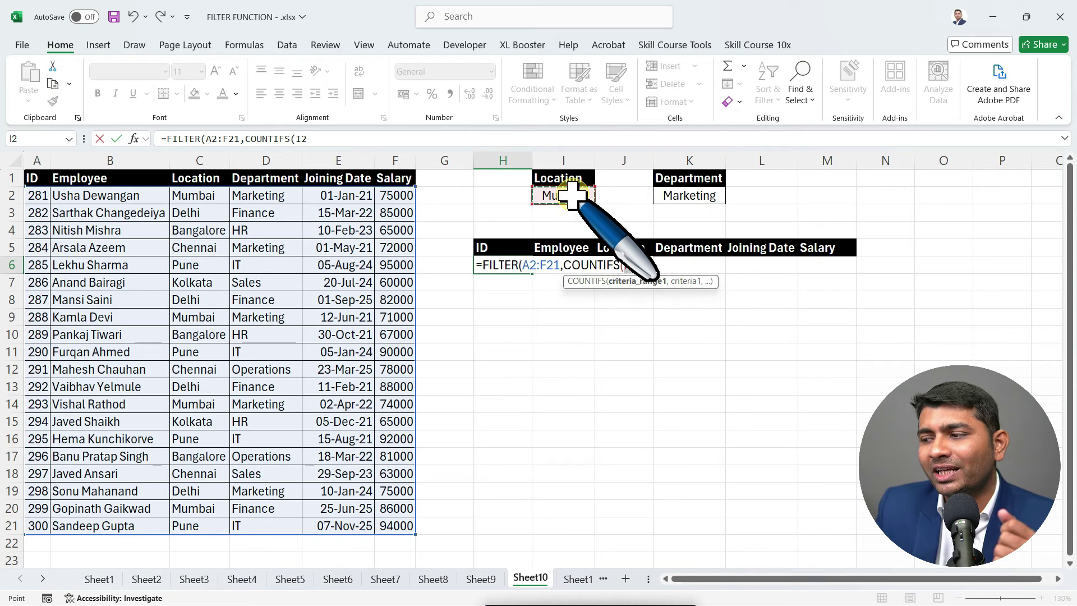
type(",")
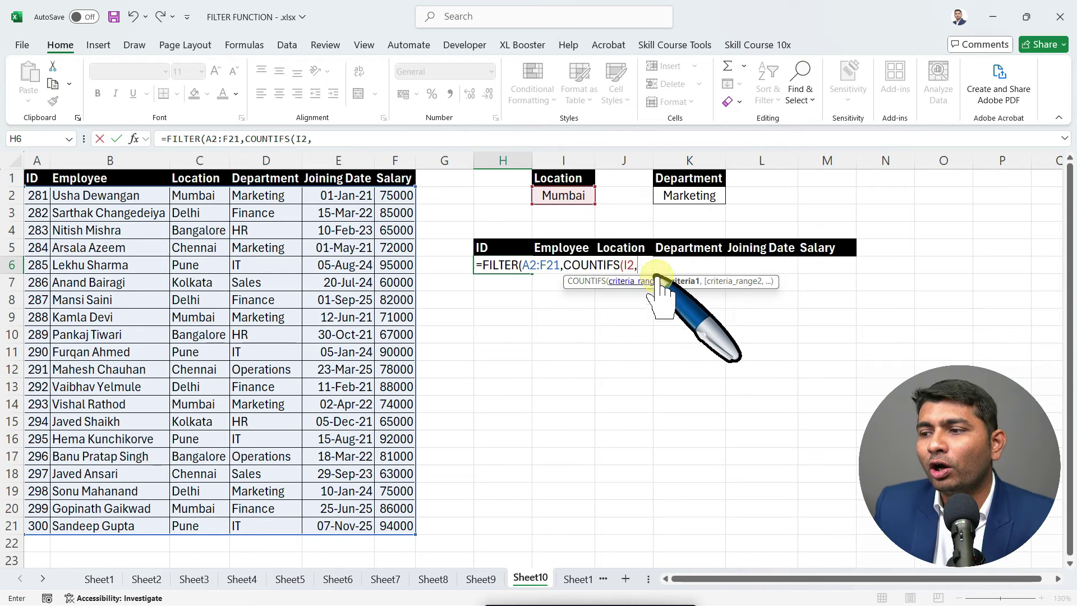
left_click_drag(202, 196, 205, 525)
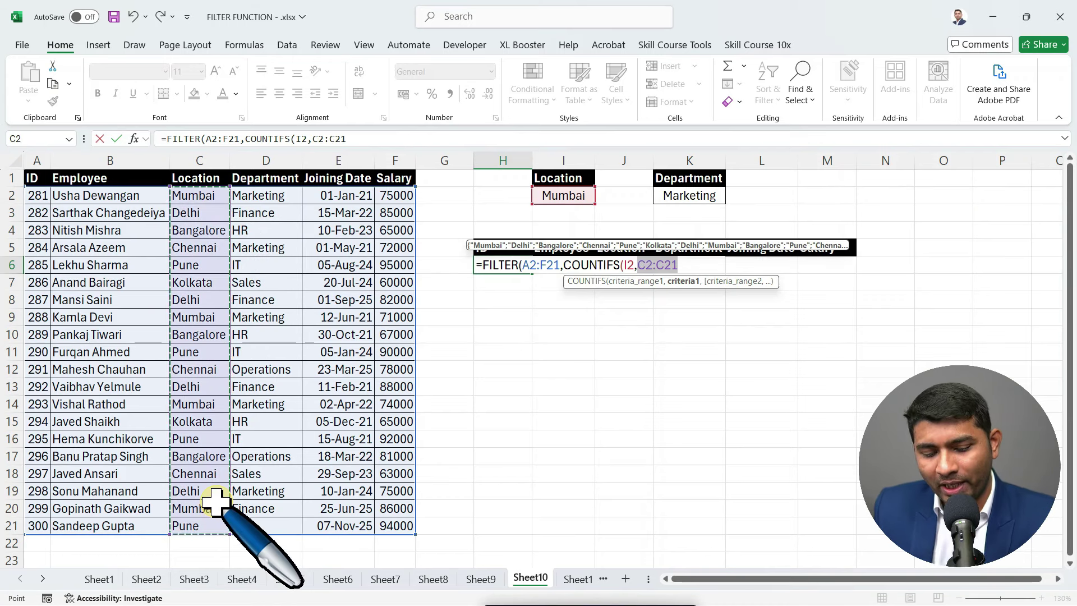
type(",")
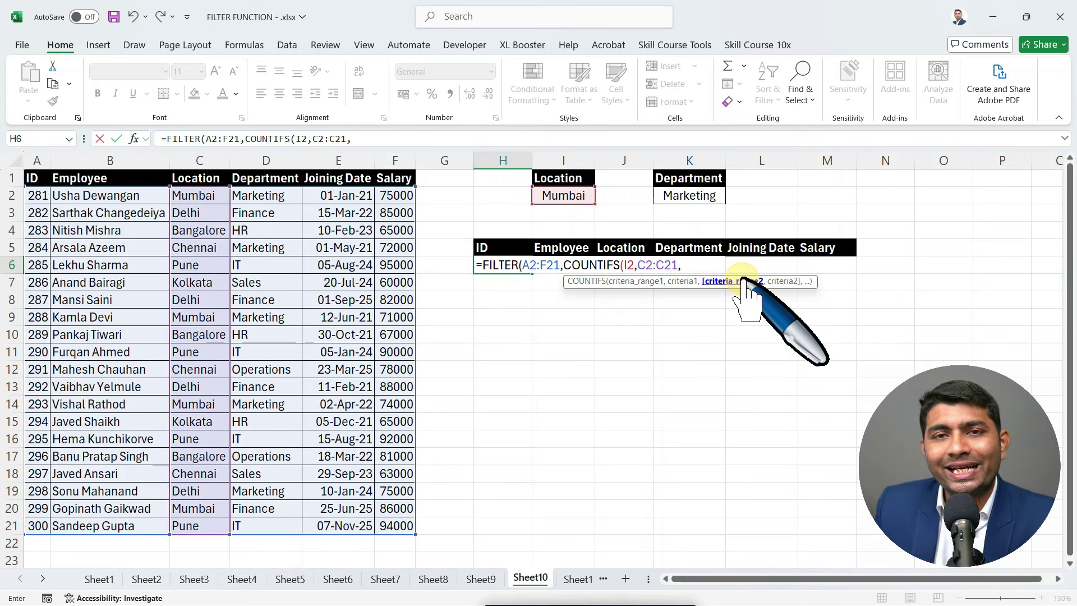
left_click(704, 194)
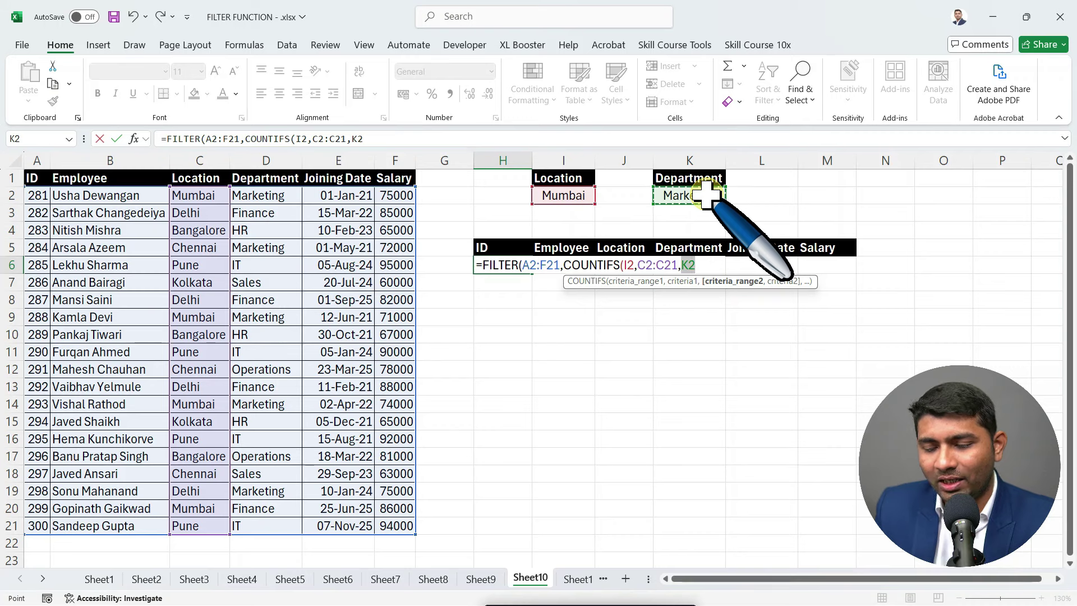
type(",")
left_click_drag(292, 199, 269, 525)
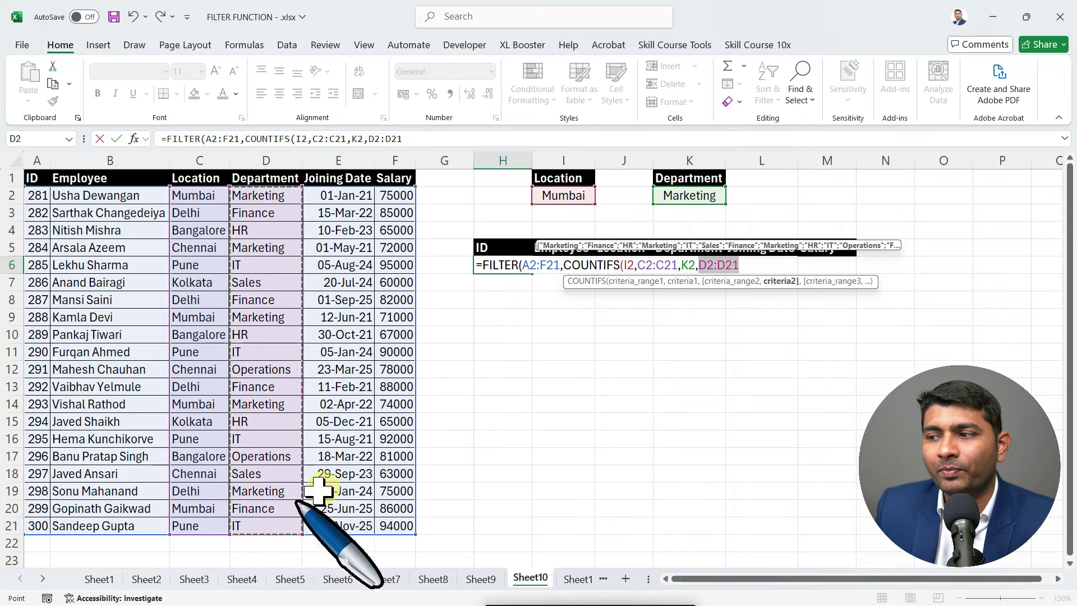
type(")")
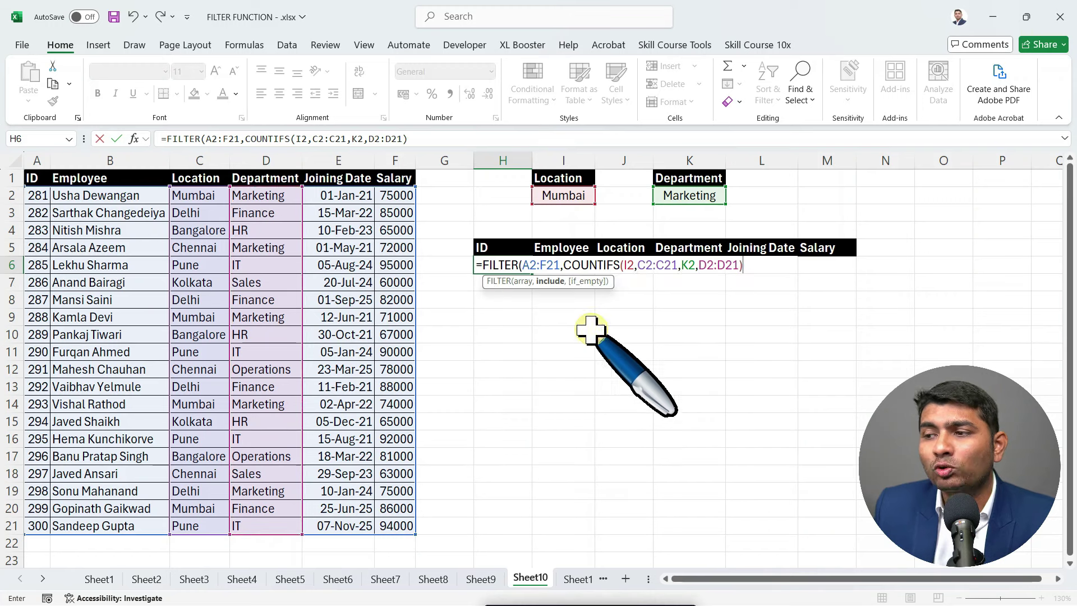
type(")")
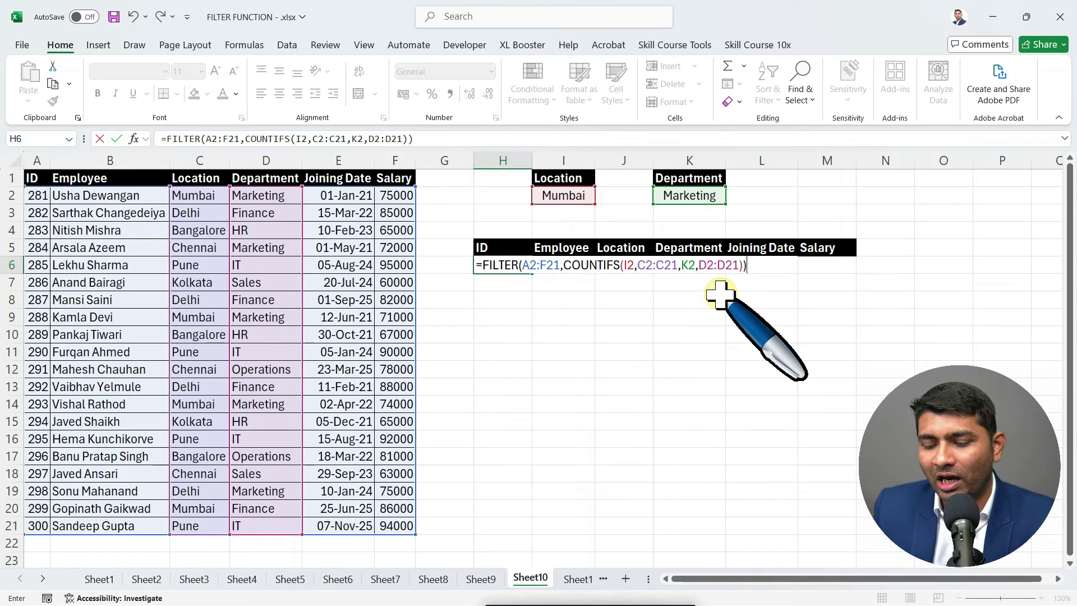
key("Return")
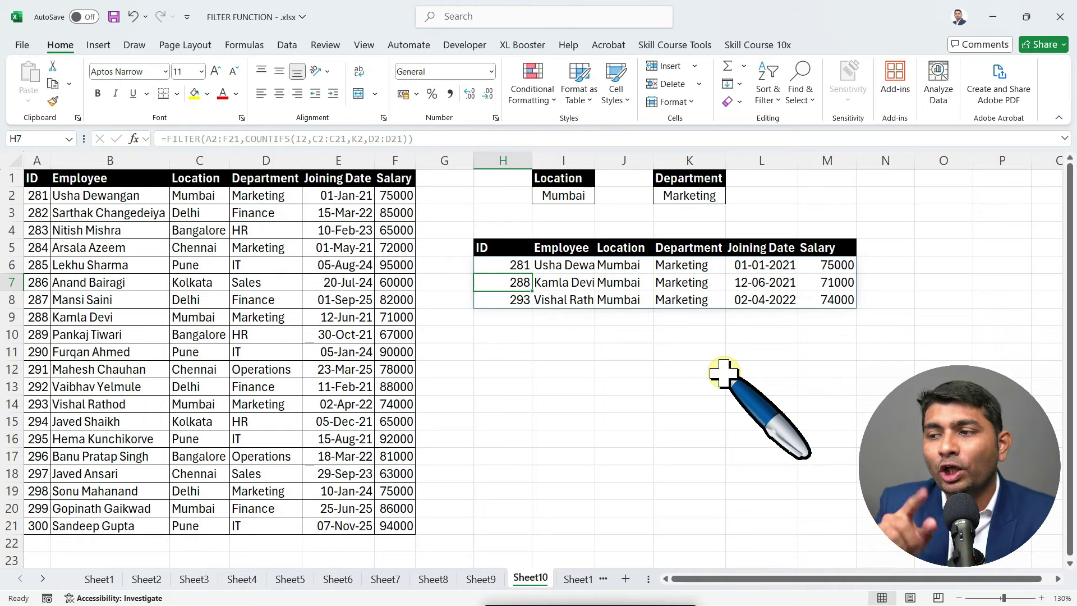
Wrap the COUNTIFS in the H6 formula with NOT( ) to list non-matching rows.
double_click(502, 265)
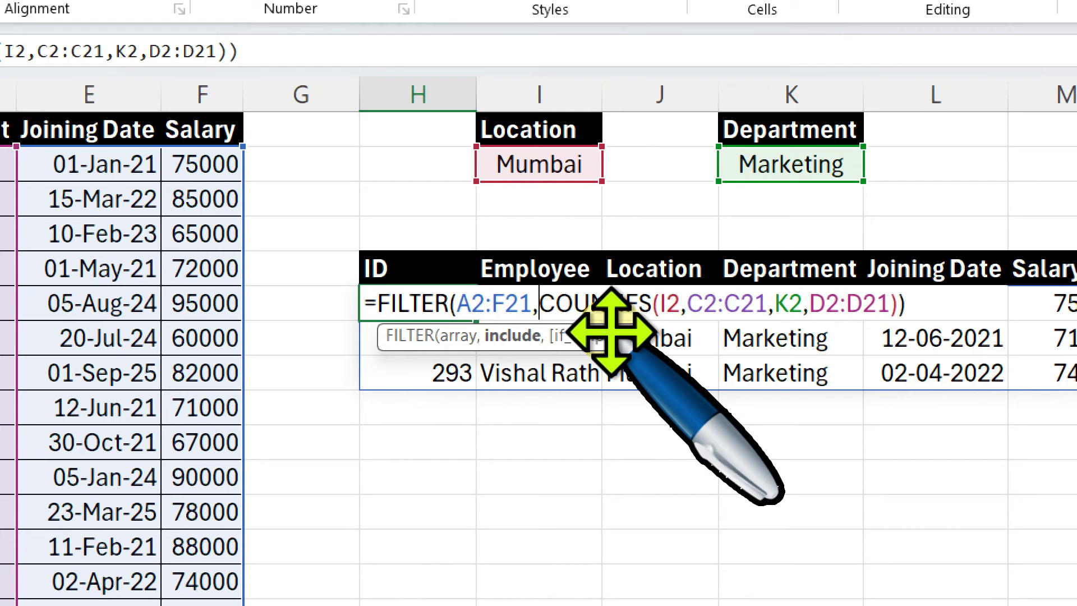
type("NO")
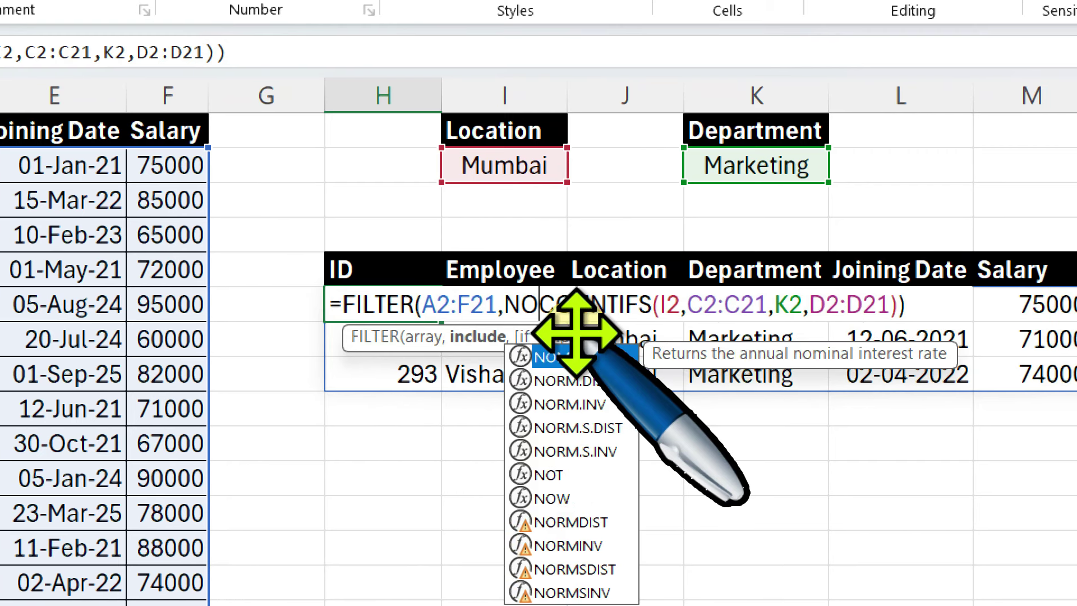
type("T")
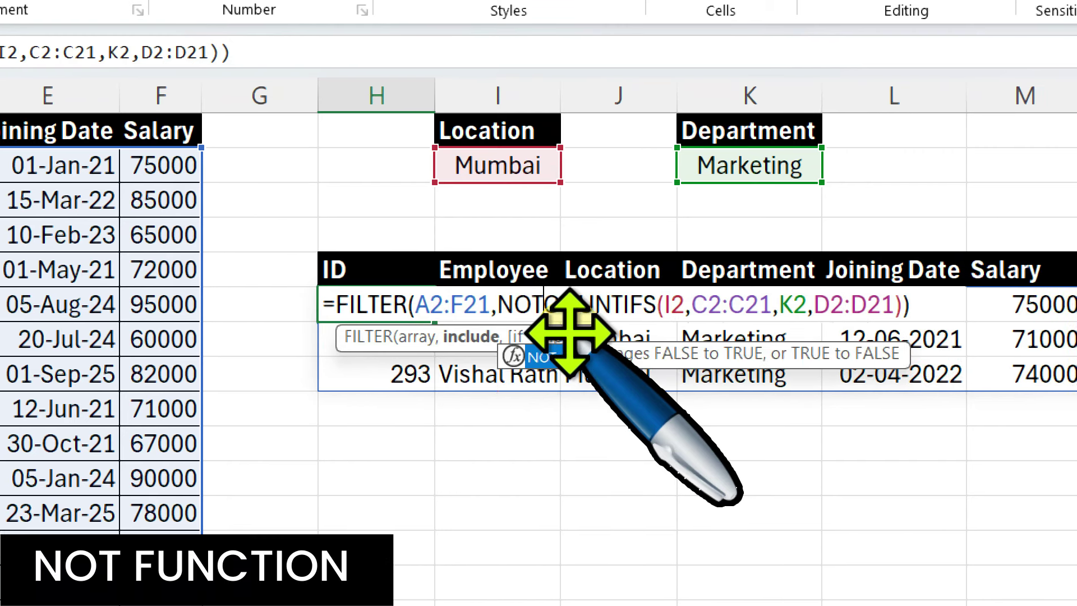
type("(")
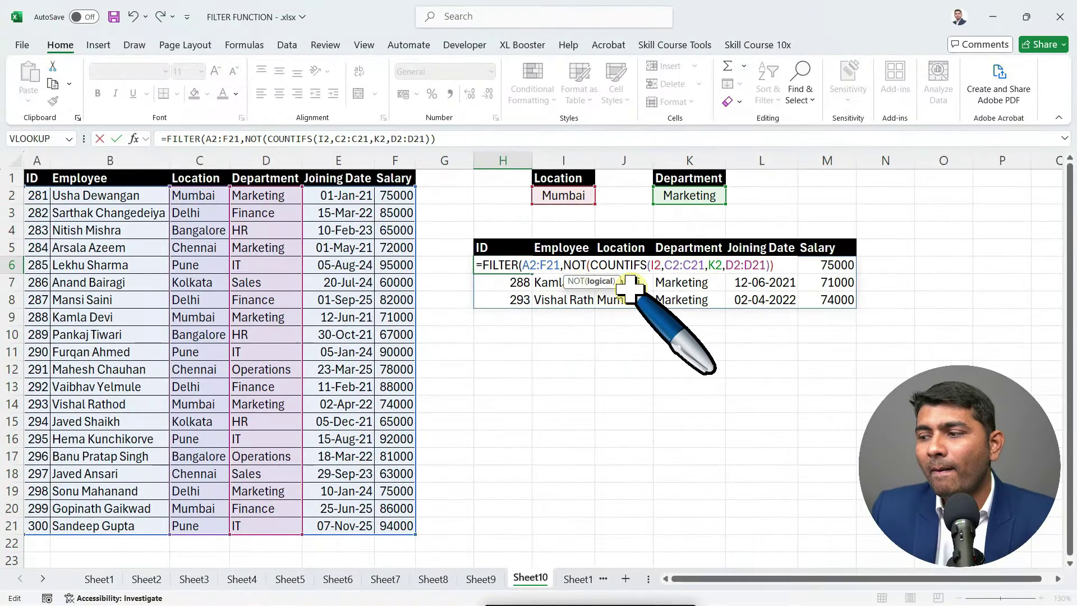
left_click(780, 264)
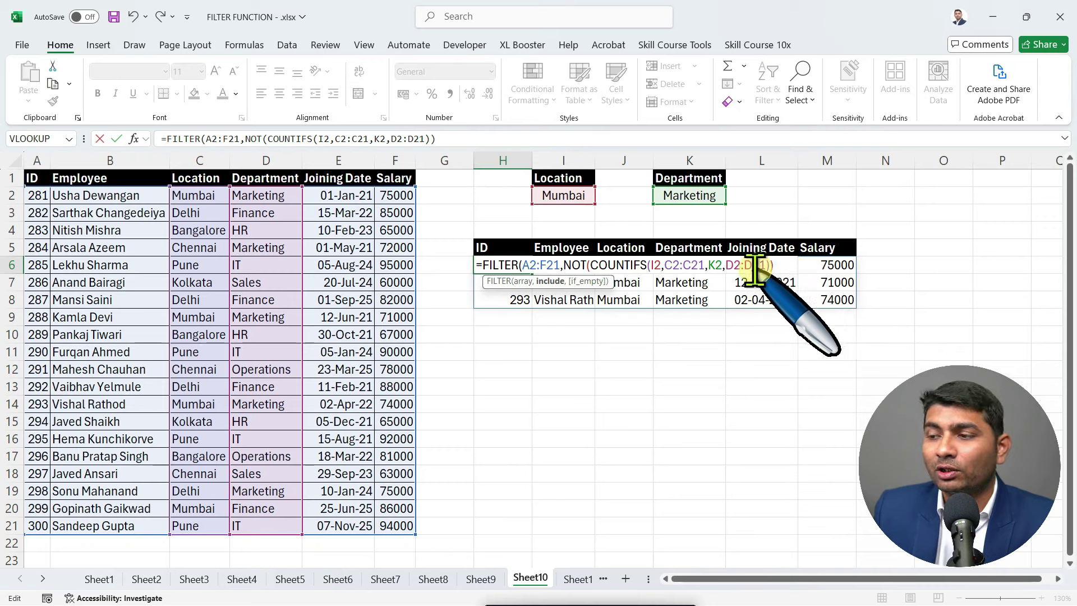
type(")")
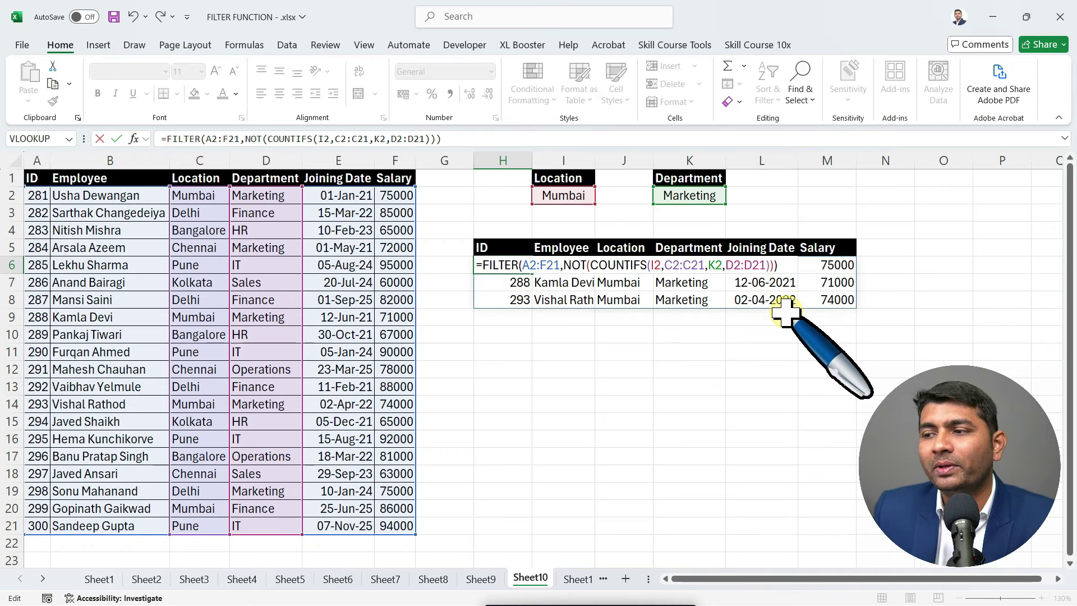
key("Return")
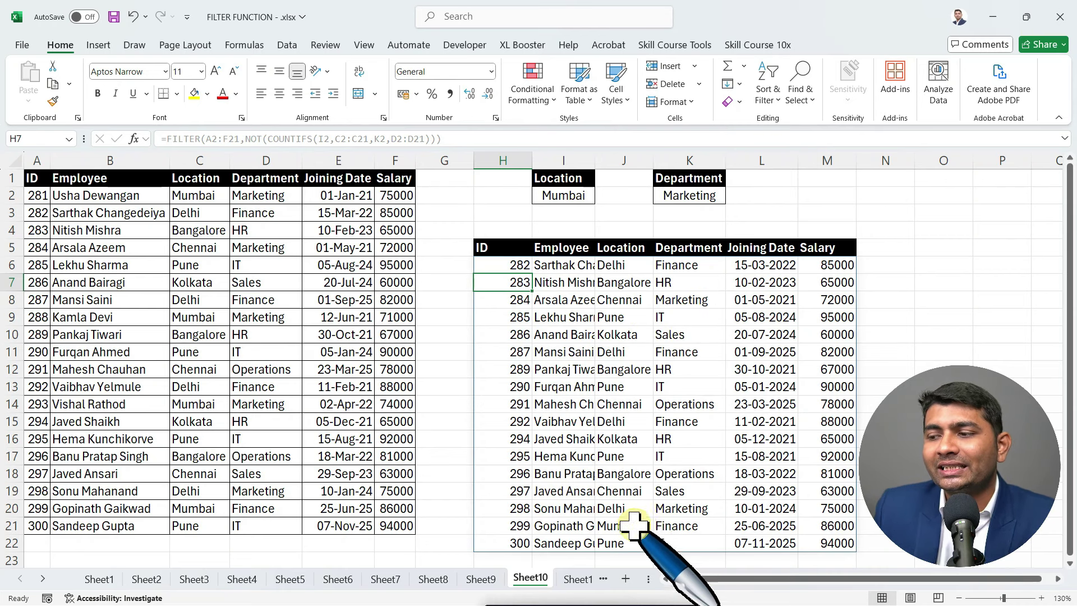
left_click_drag(640, 526, 676, 523)
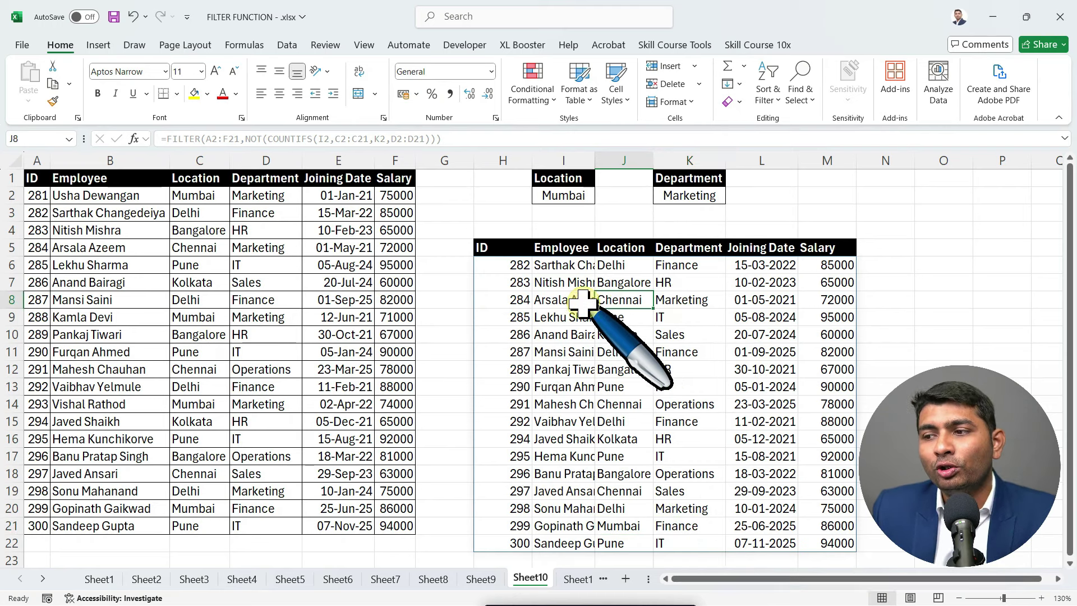
Review the NOT part of the H6 formula, leaving it unchanged.
double_click(504, 265)
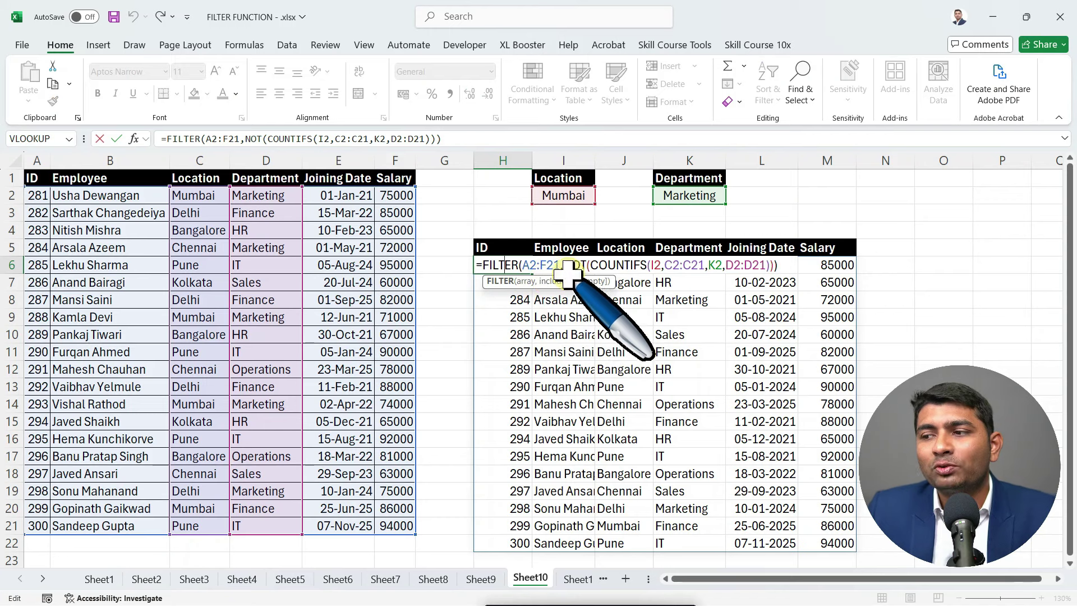
left_click_drag(563, 266, 586, 268)
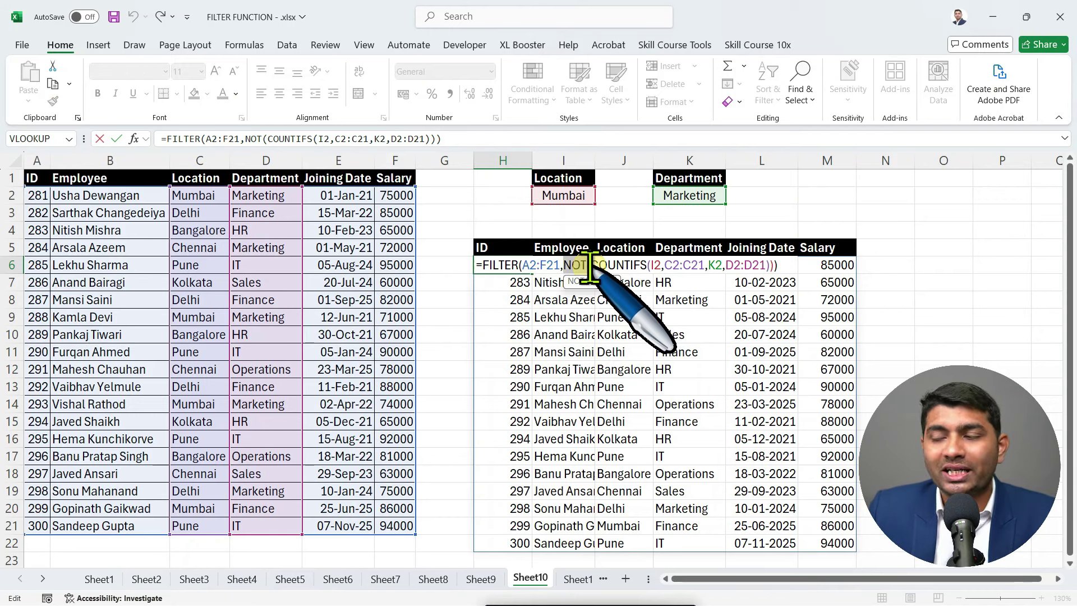
left_click(781, 267)
key("Escape")
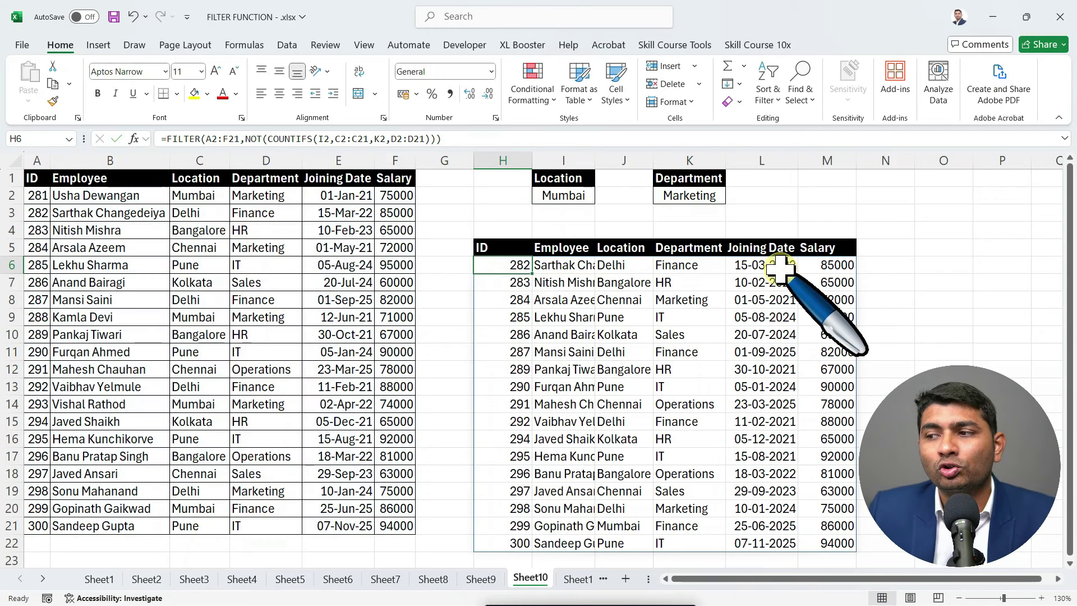
Change the Location criterion in I2 to PUNE and recheck the H6 formula.
left_click(575, 196)
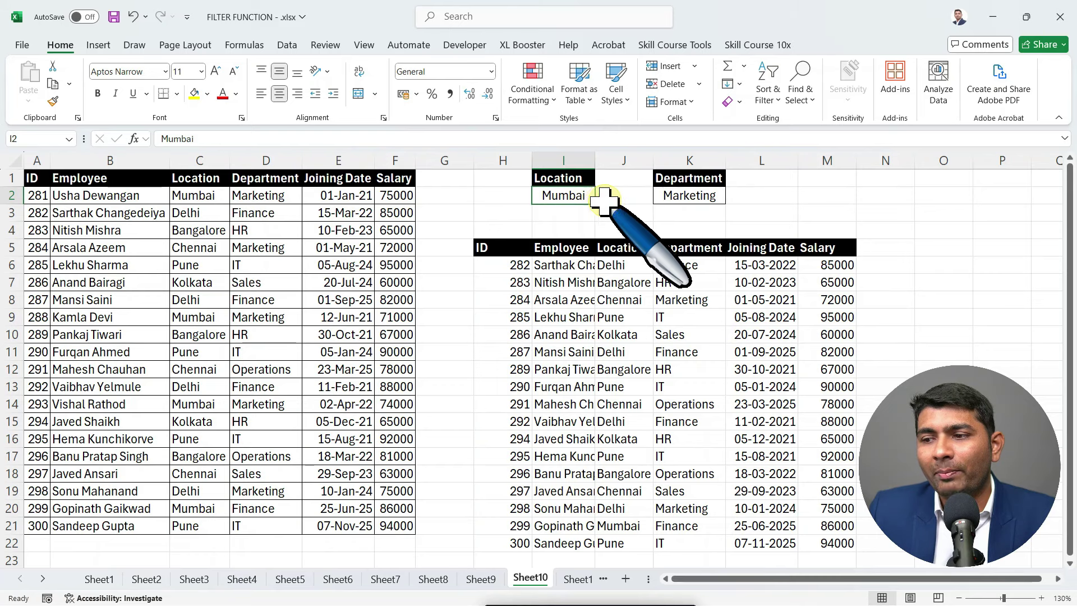
type("PUNE")
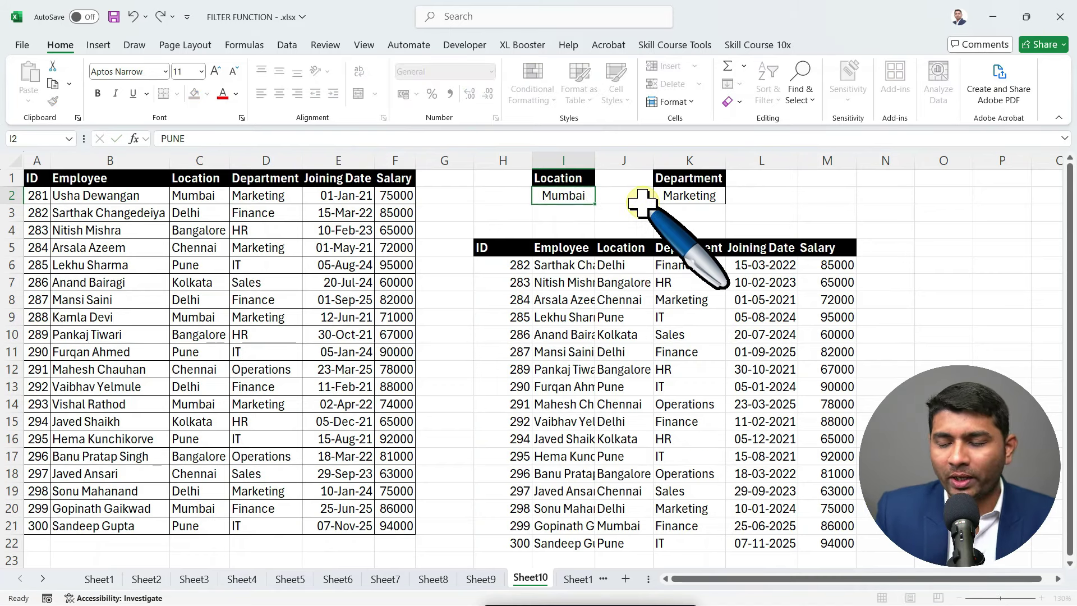
key("Return")
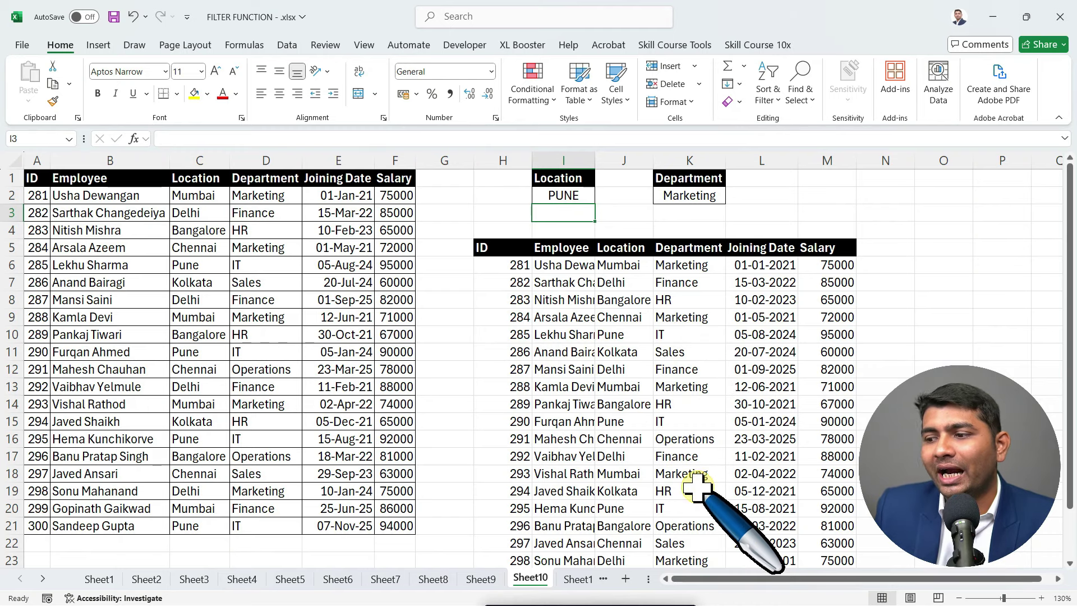
scroll(673, 477, "down", 1)
scroll(681, 434, "up", 1)
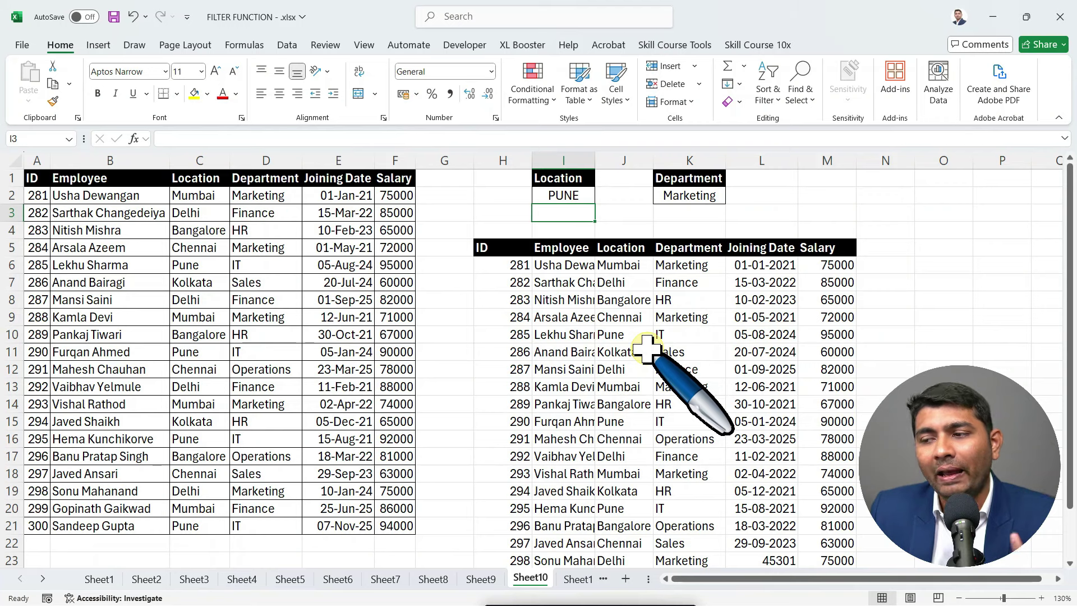
double_click(501, 264)
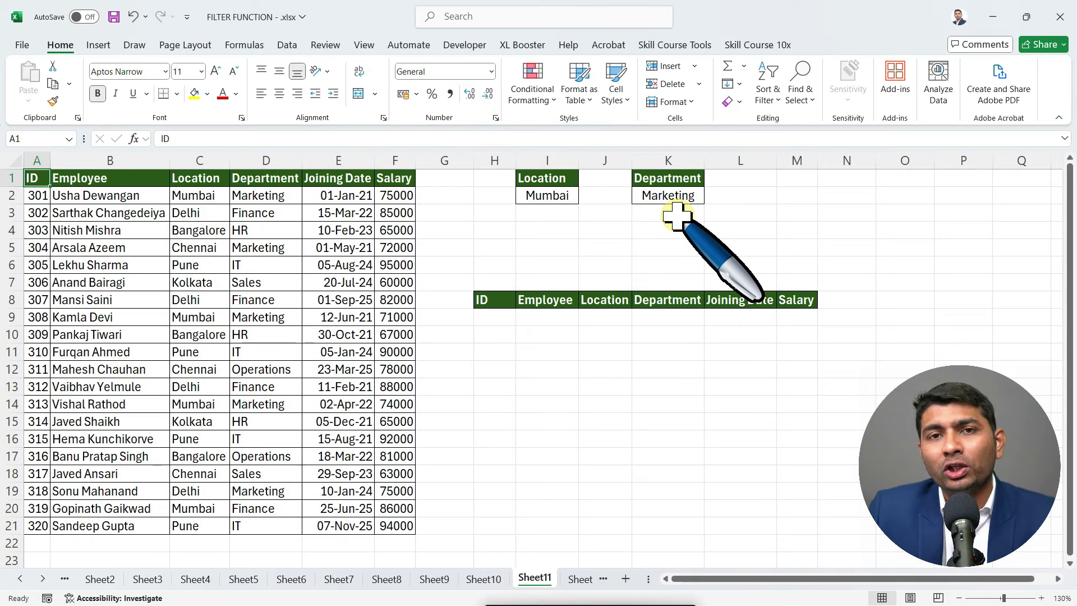
left_click_drag(552, 213, 661, 264)
left_click(505, 321)
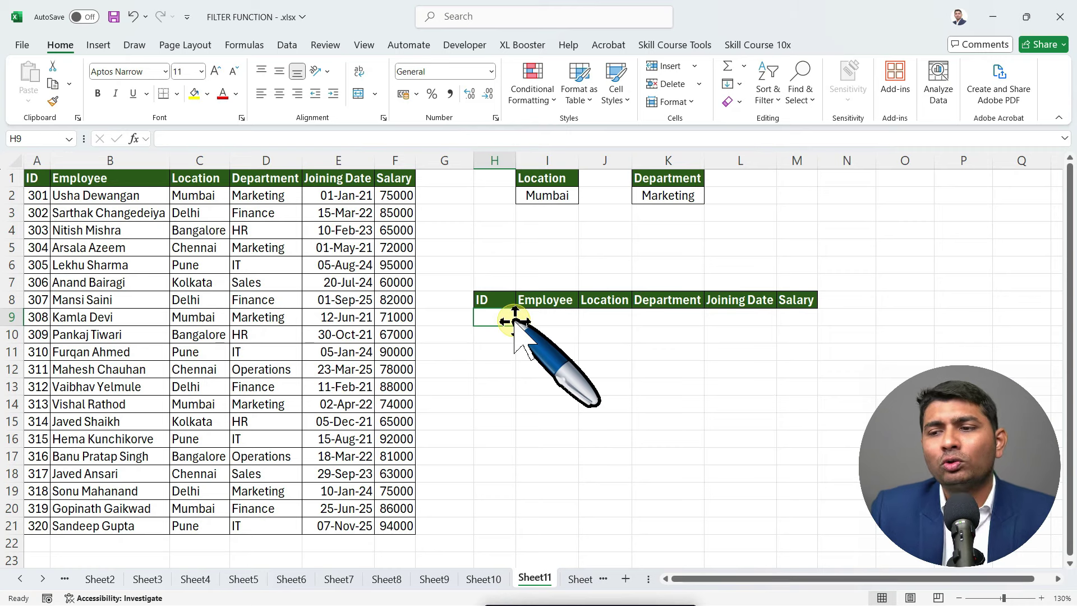
left_click(216, 300)
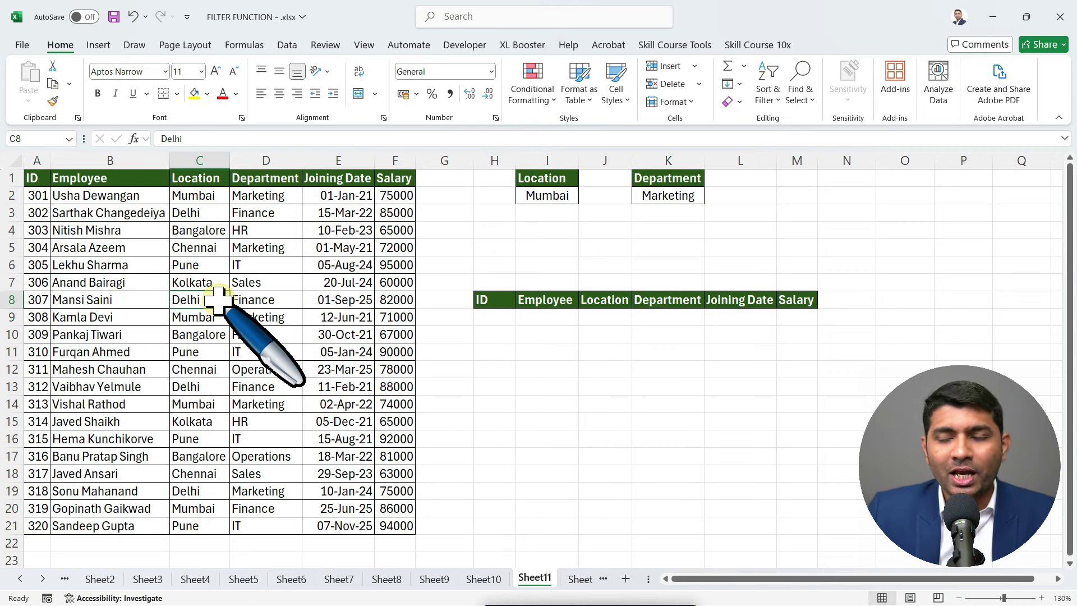
key("ctrl+a")
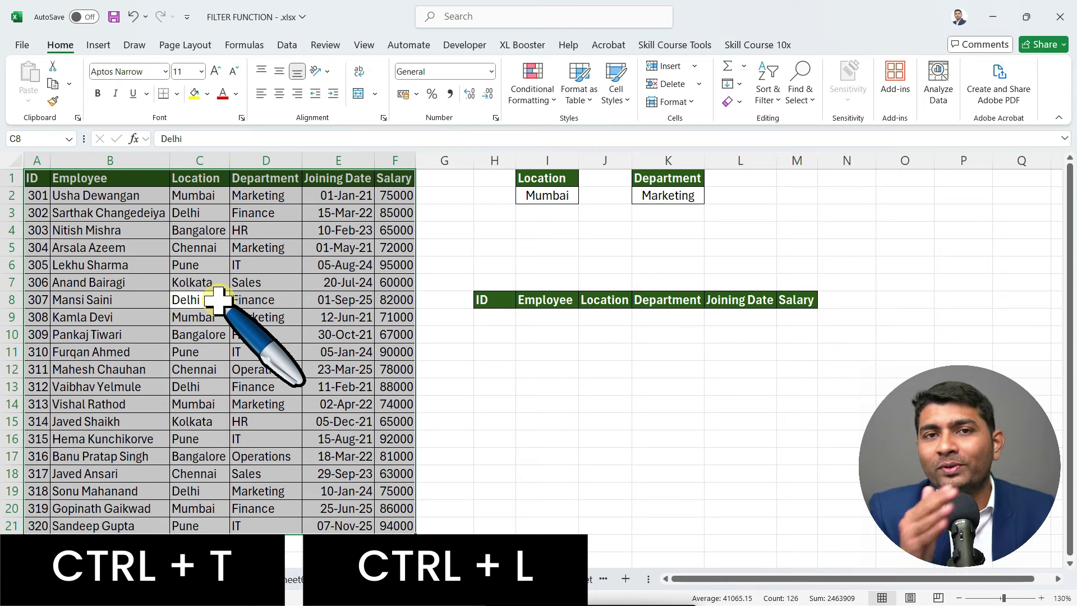
key("ctrl+t")
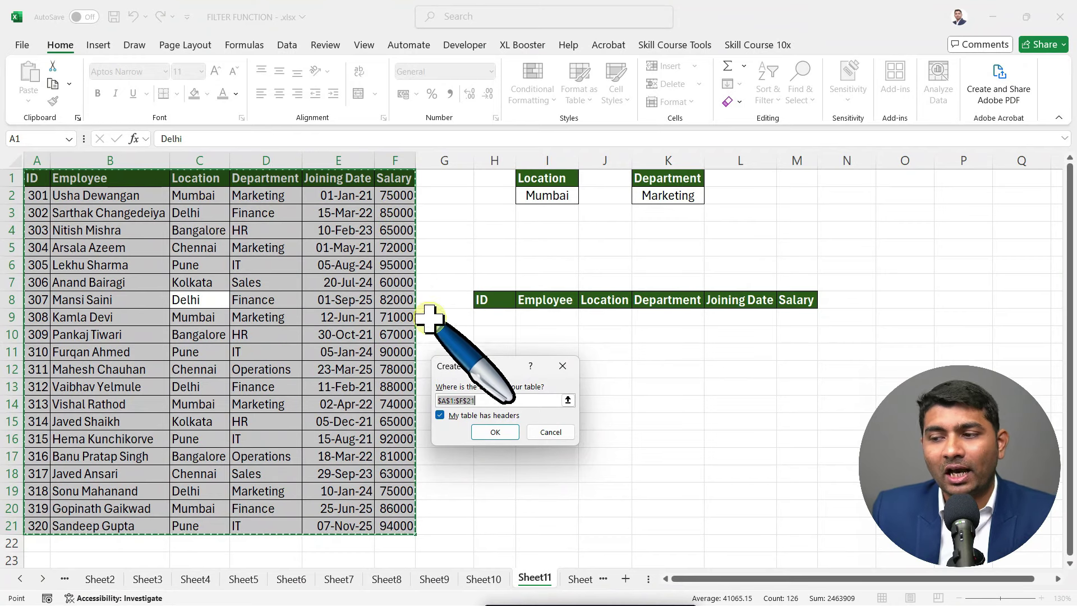
left_click(495, 432)
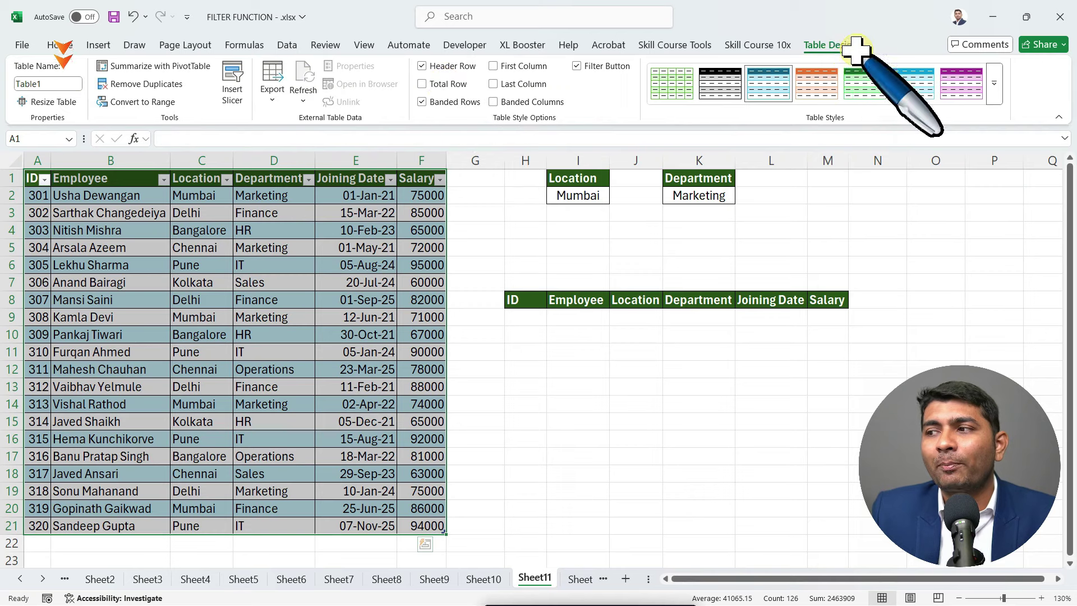
left_click(583, 401)
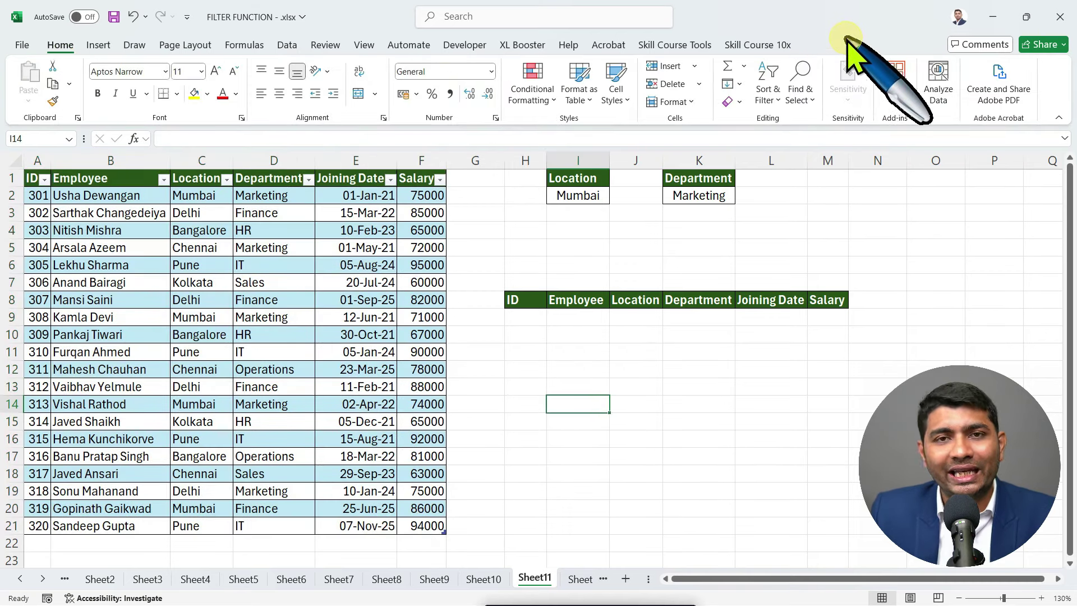
left_click(275, 282)
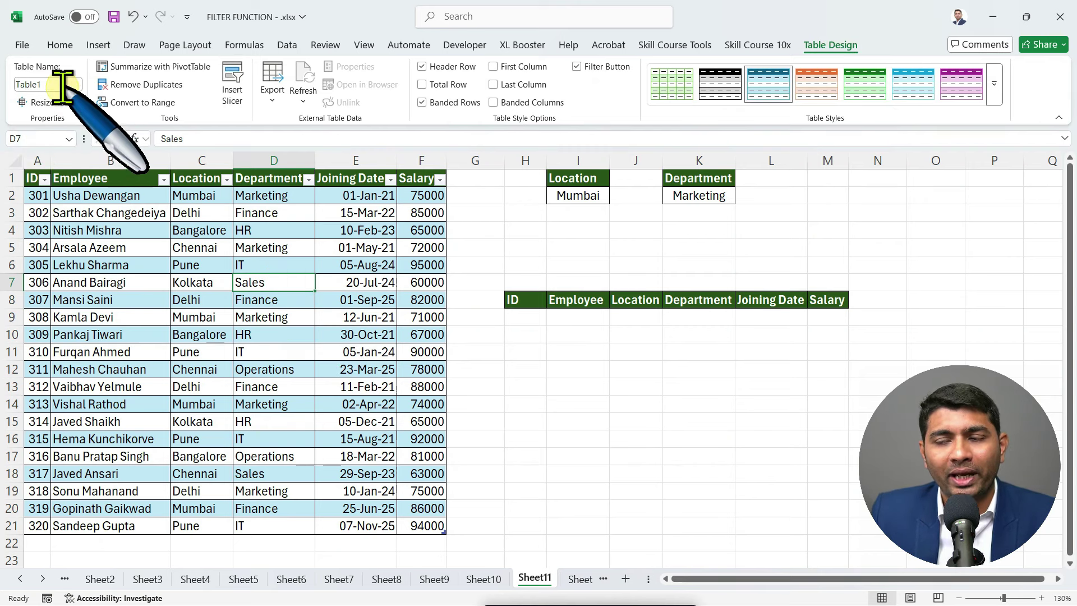
left_click(593, 180)
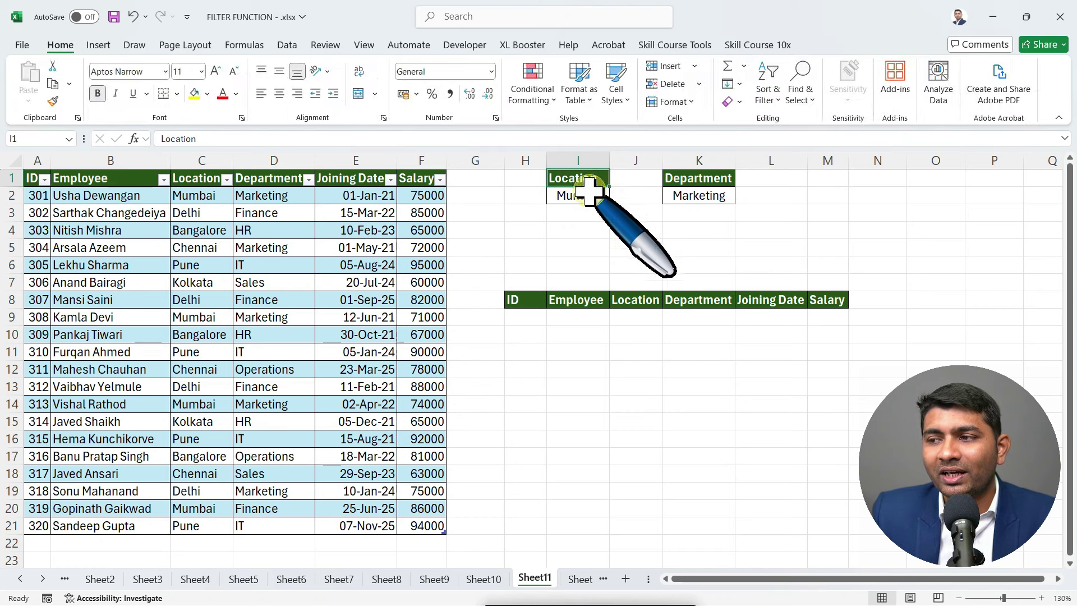
Convert the Location/Mumbai and Department/Marketing cell pairs each into a table with Ctrl+T.
key("ctrl+a")
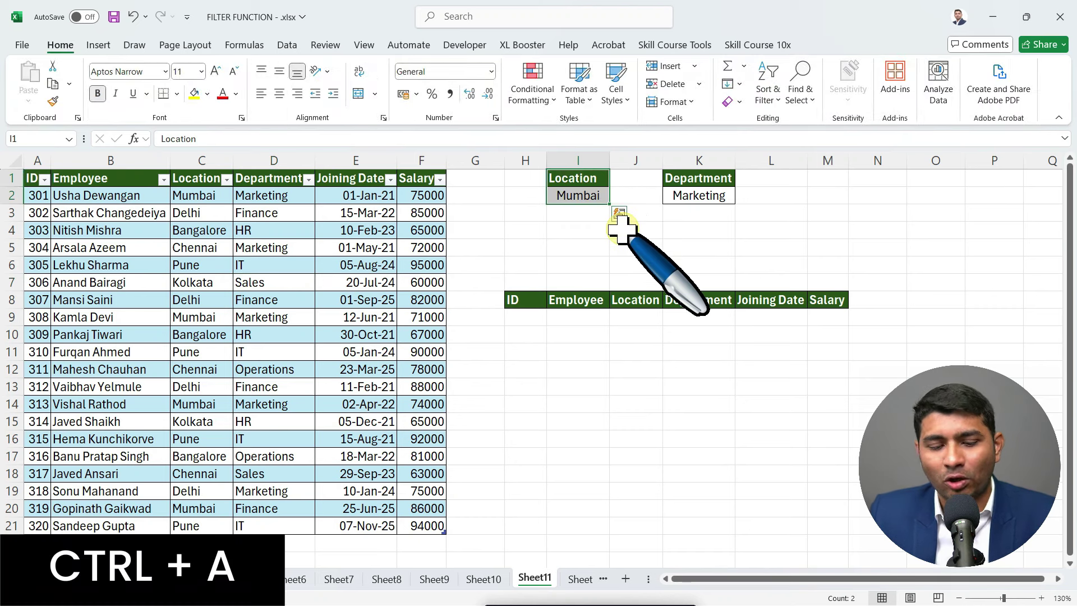
key("ctrl+t")
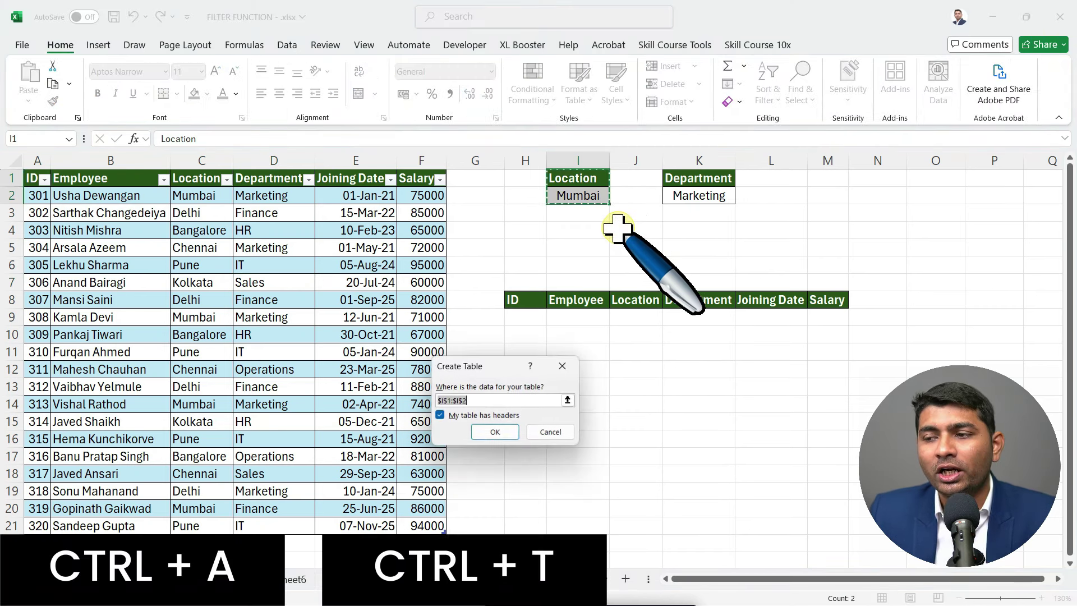
left_click(495, 431)
left_click(702, 195)
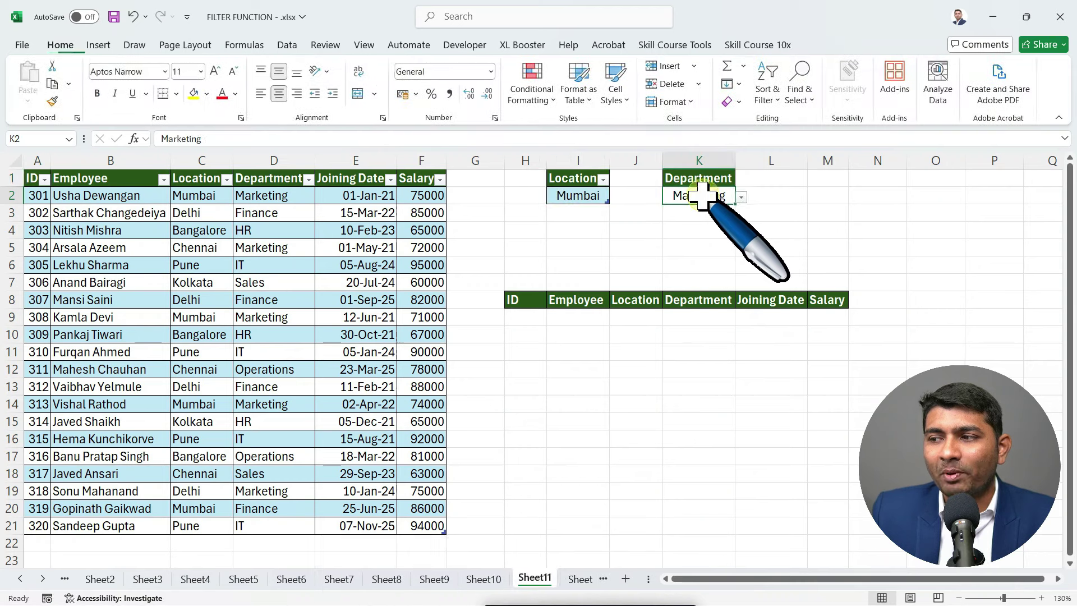
key("ctrl+a")
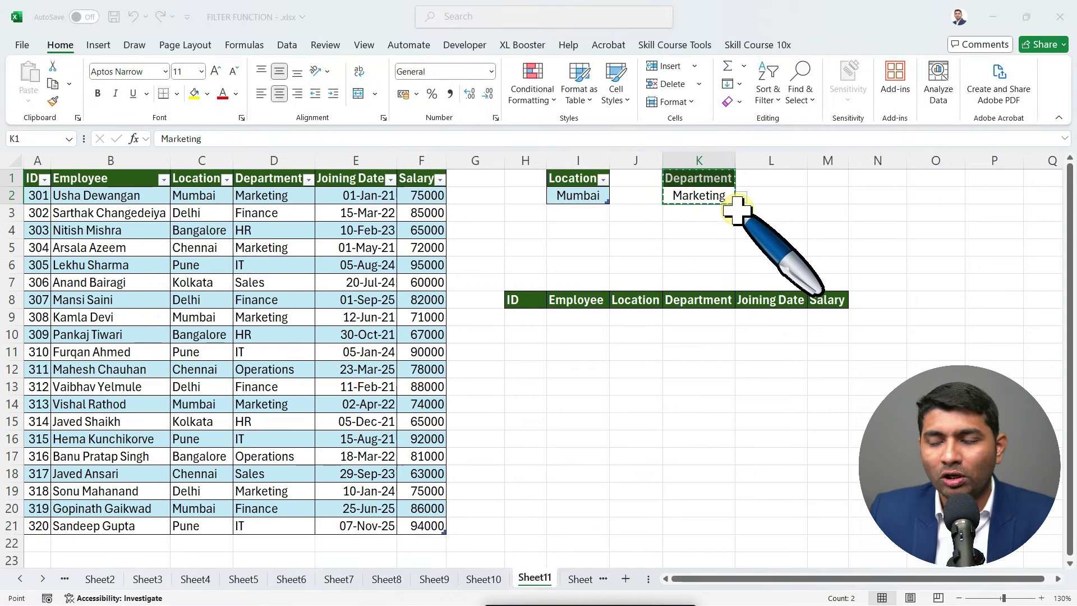
key("ctrl+t")
left_click(496, 432)
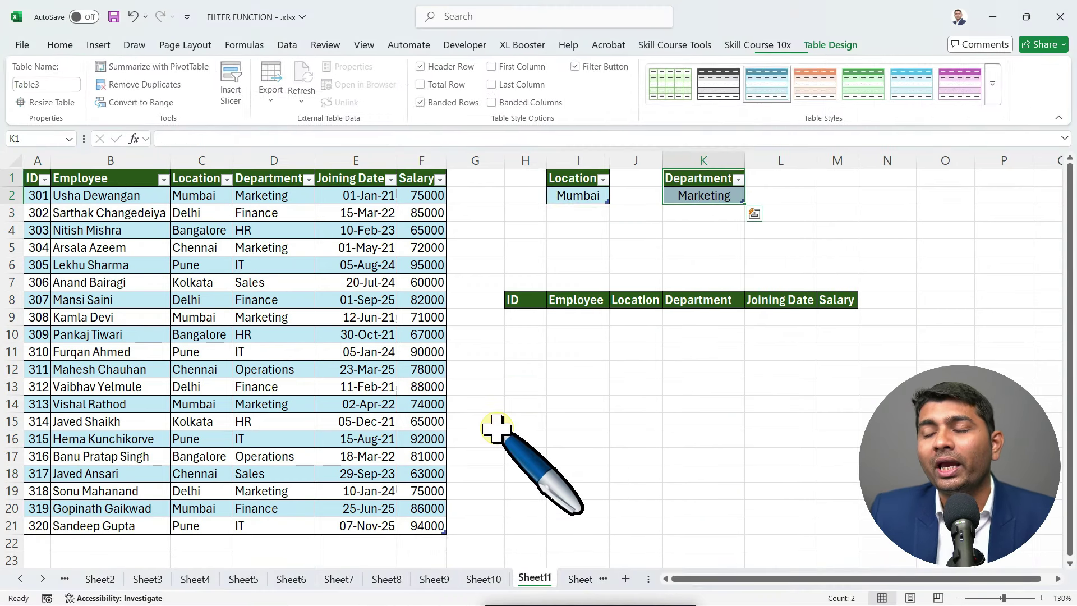
Check that the Location and Department dropdowns still work, keeping Mumbai and Marketing.
left_click(568, 205)
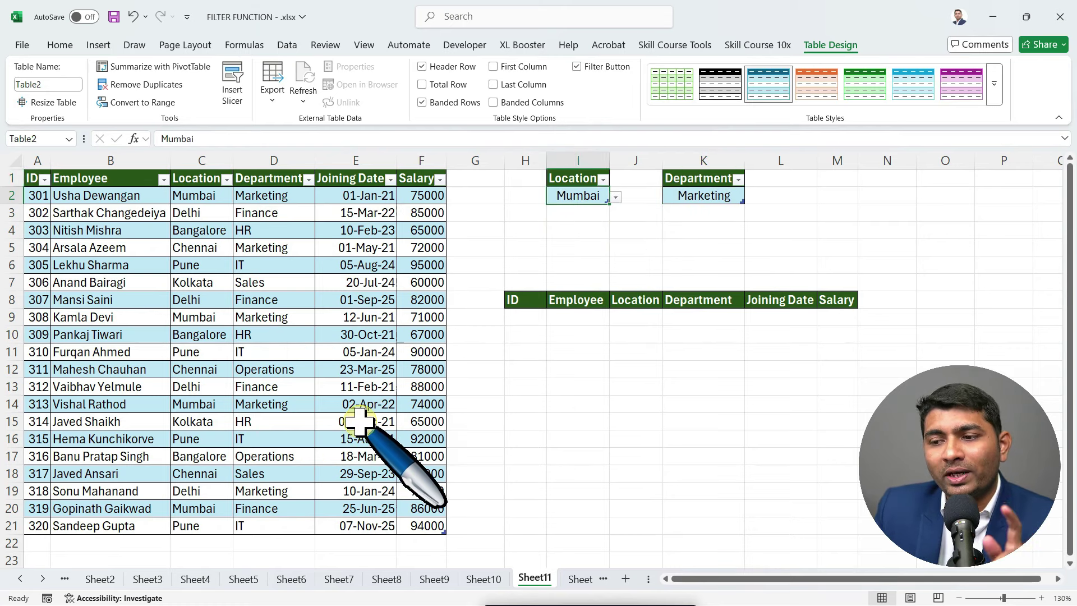
scroll(359, 422, "down", 3)
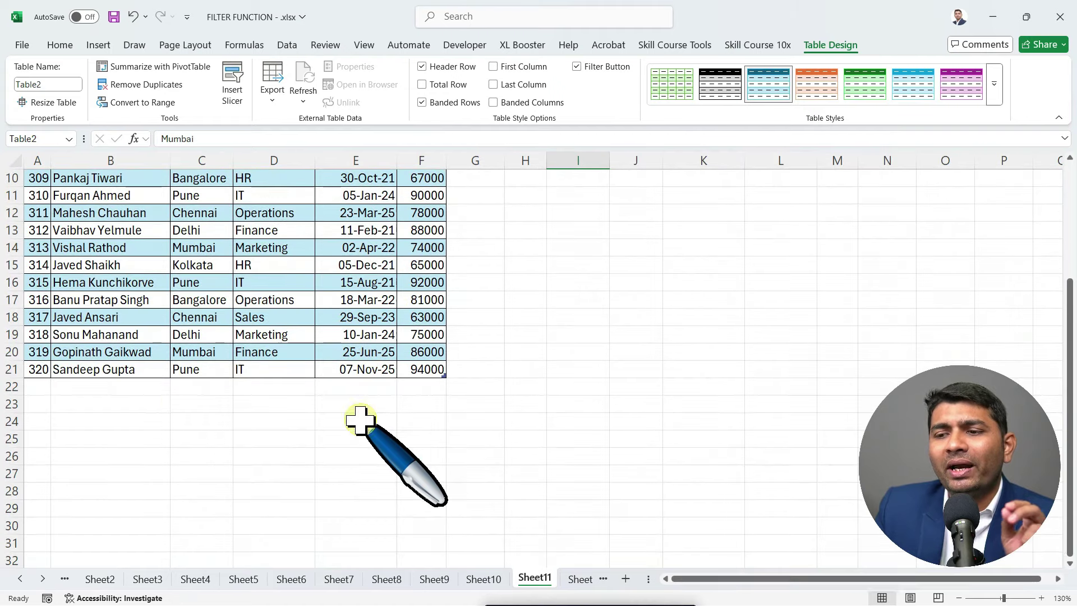
left_click_drag(39, 390, 446, 431)
scroll(449, 432, "up", 3)
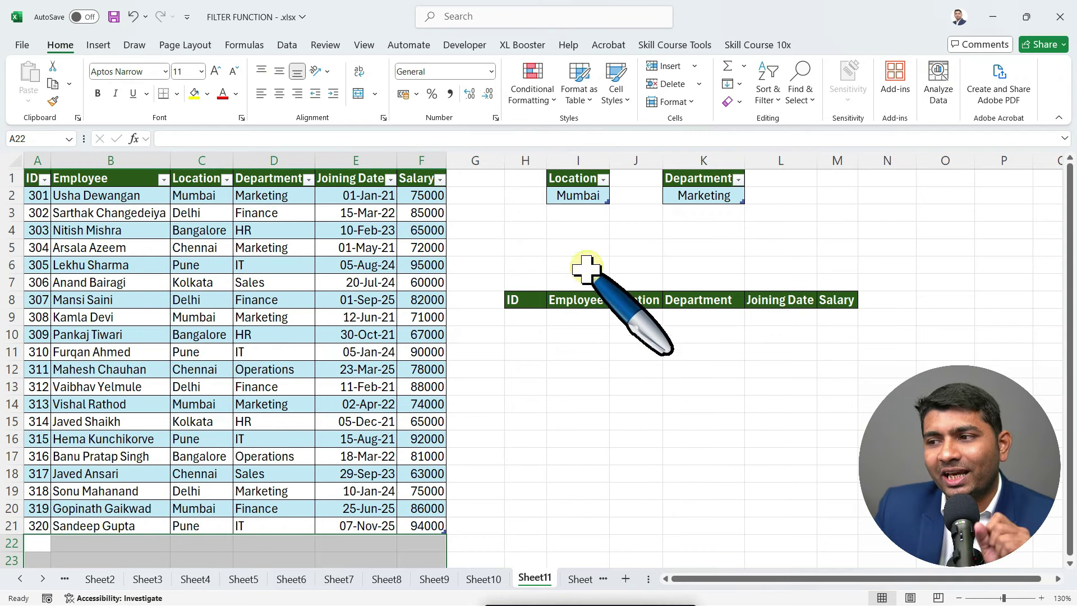
left_click(572, 196)
left_click(616, 197)
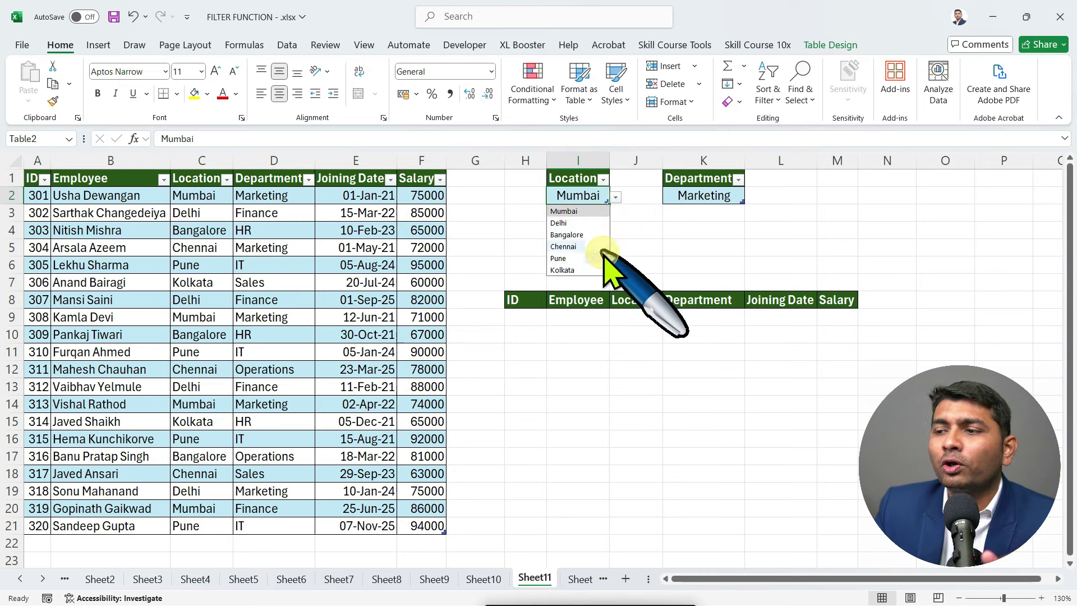
left_click(709, 197)
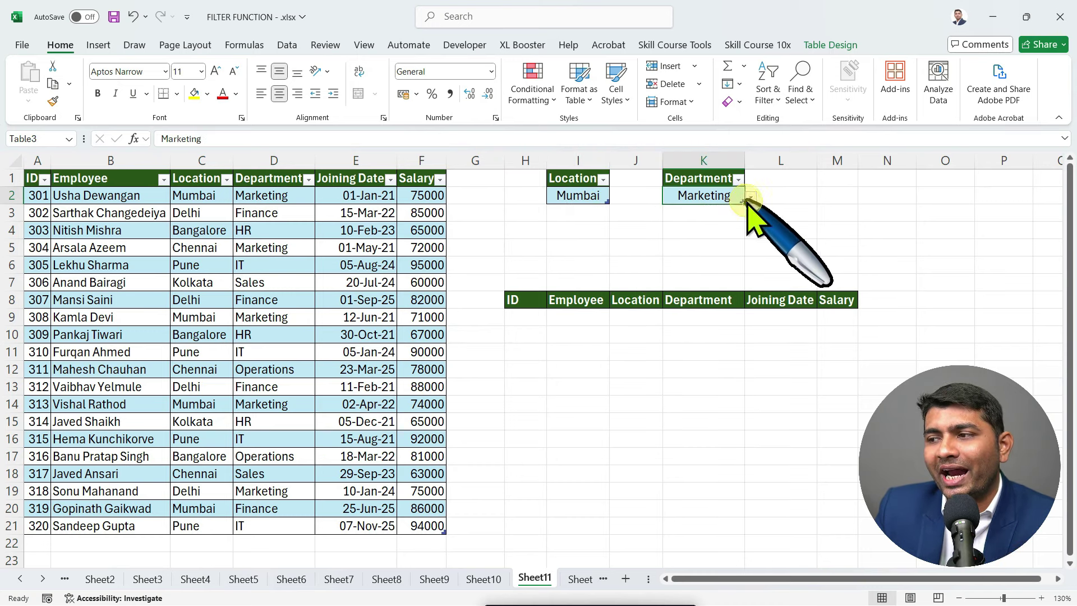
left_click(751, 198)
left_click(599, 259)
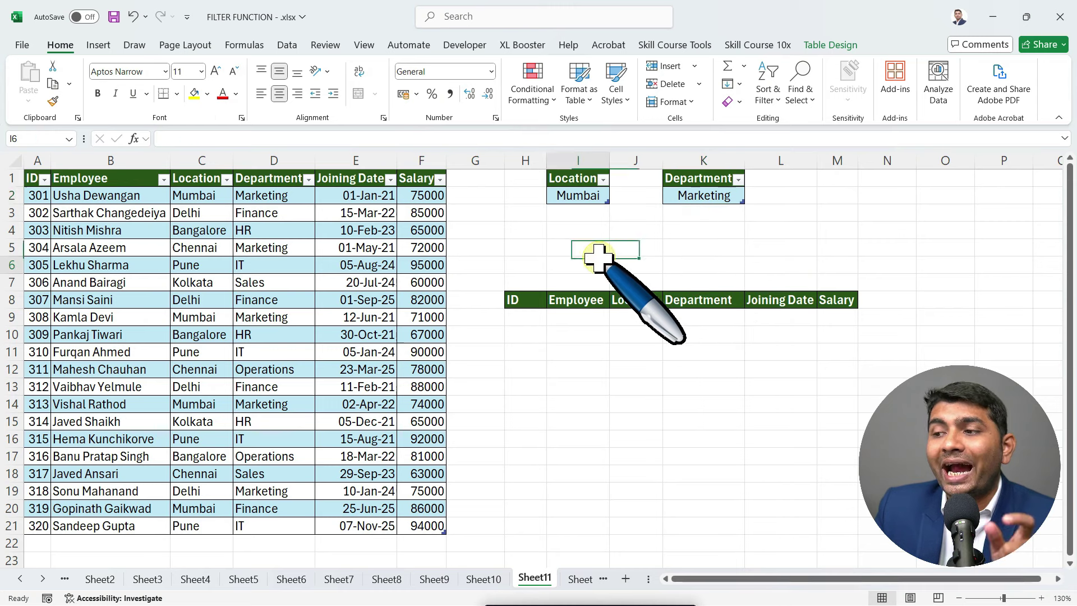
Start a FILTER formula in H9 with Table1 as the array.
left_click(530, 318)
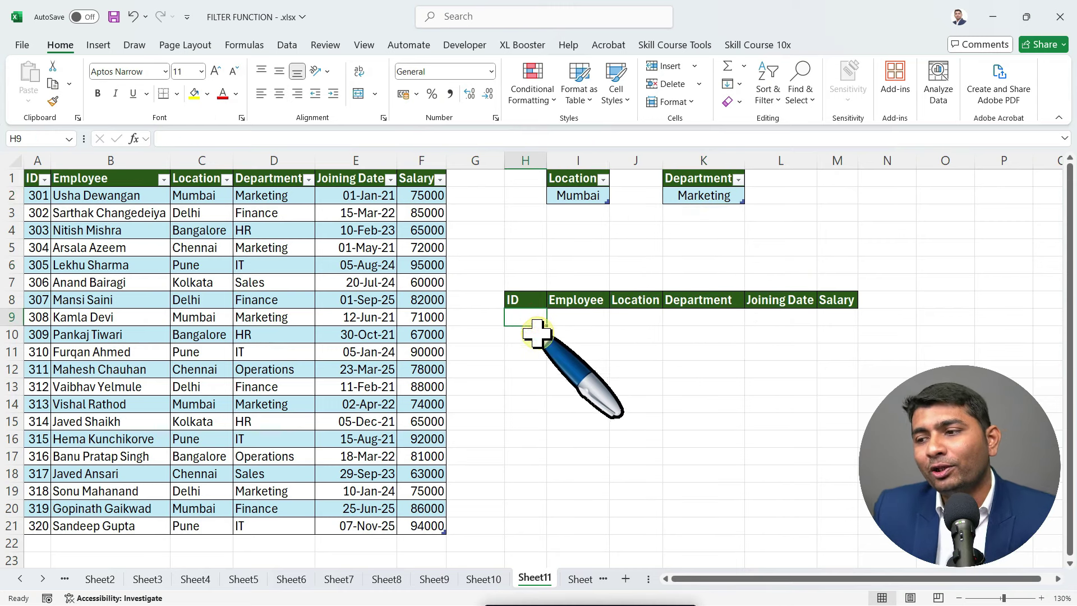
type("=FIL")
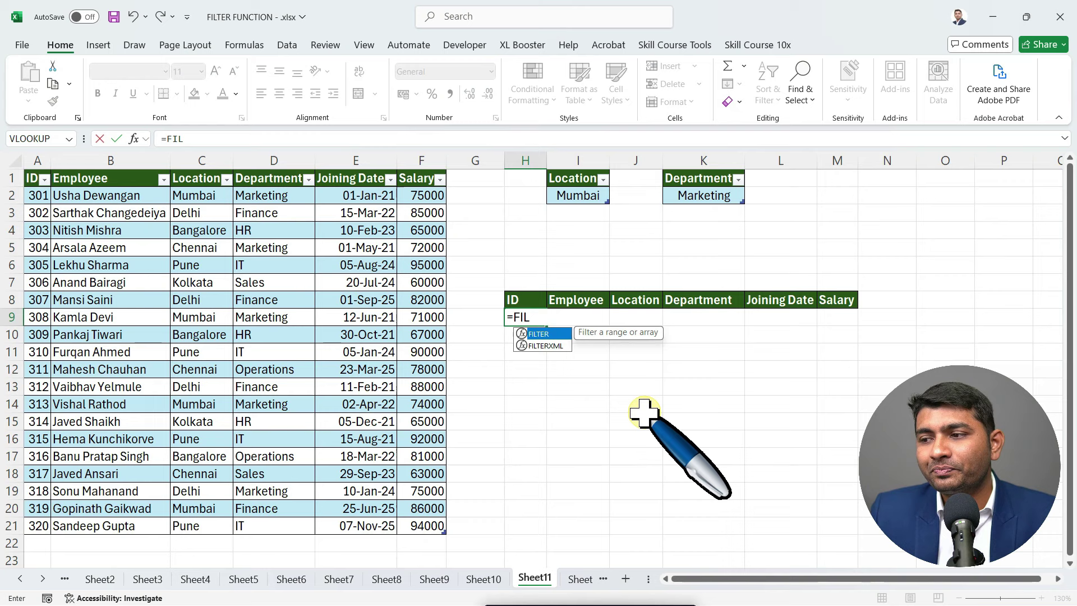
key("Tab")
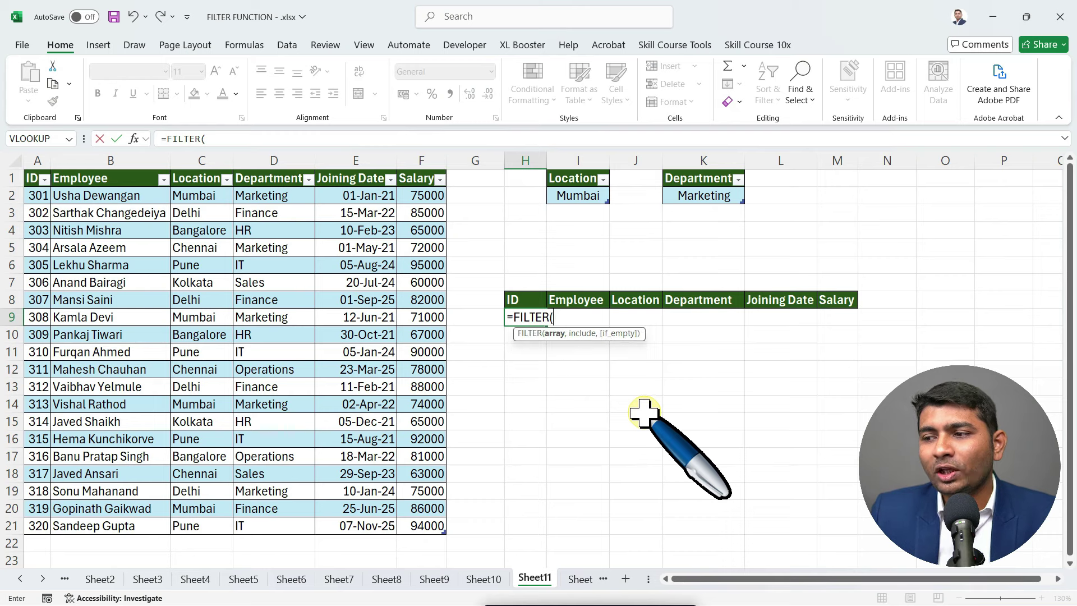
key("Left")
key("Up")
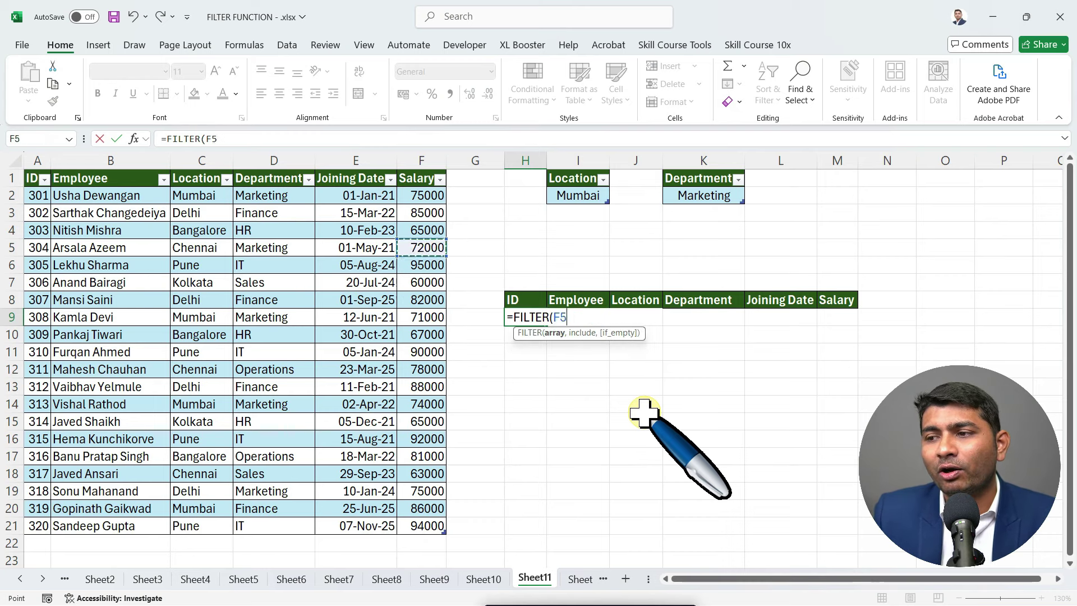
key("ctrl+shift+Left")
key("ctrl+shift+Down")
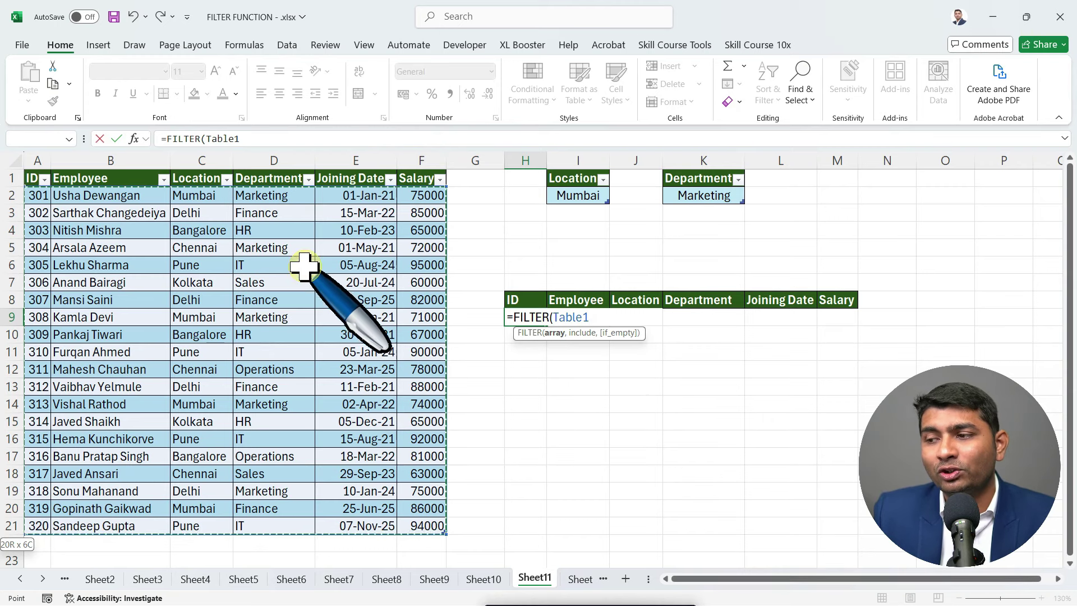
Add a COUNTIFS condition matching Table2[Location] against Table1[Location].
type(",")
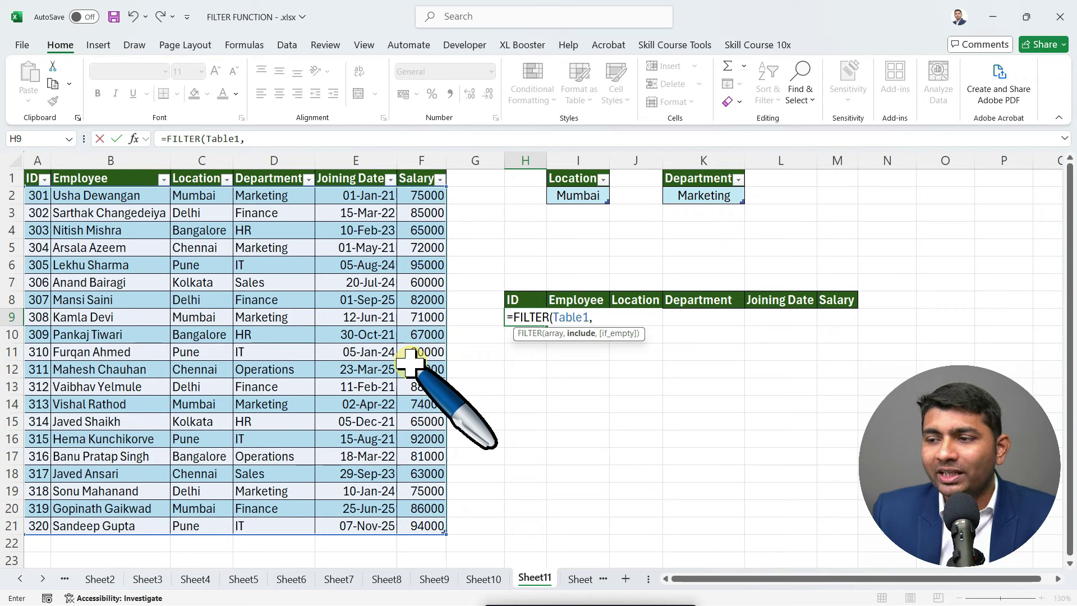
type("COUN")
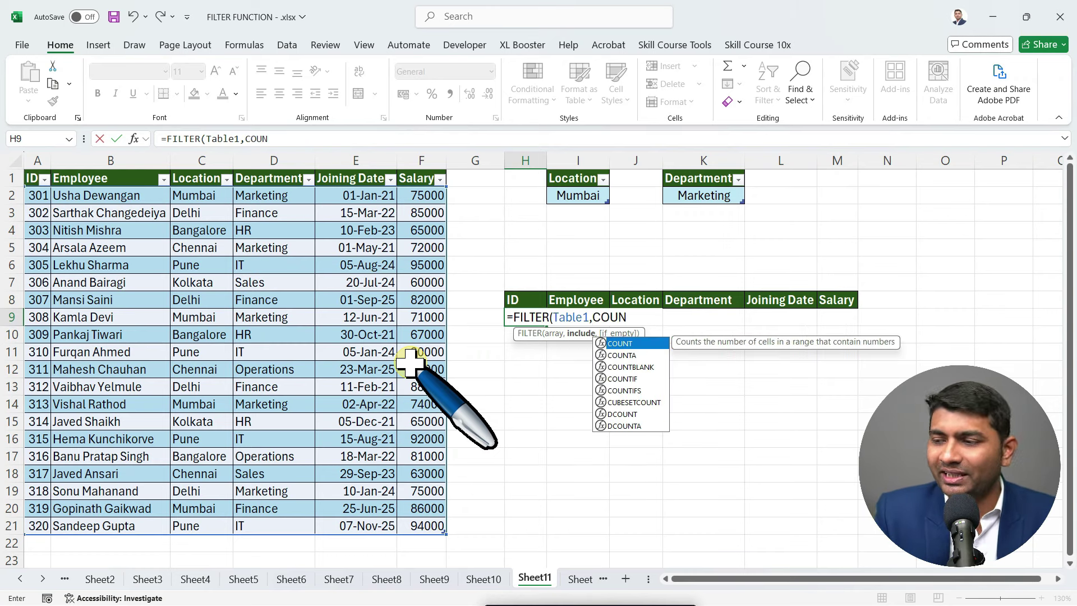
key("Down")
key("Down")
key("Down")
key("Down")
key("Tab")
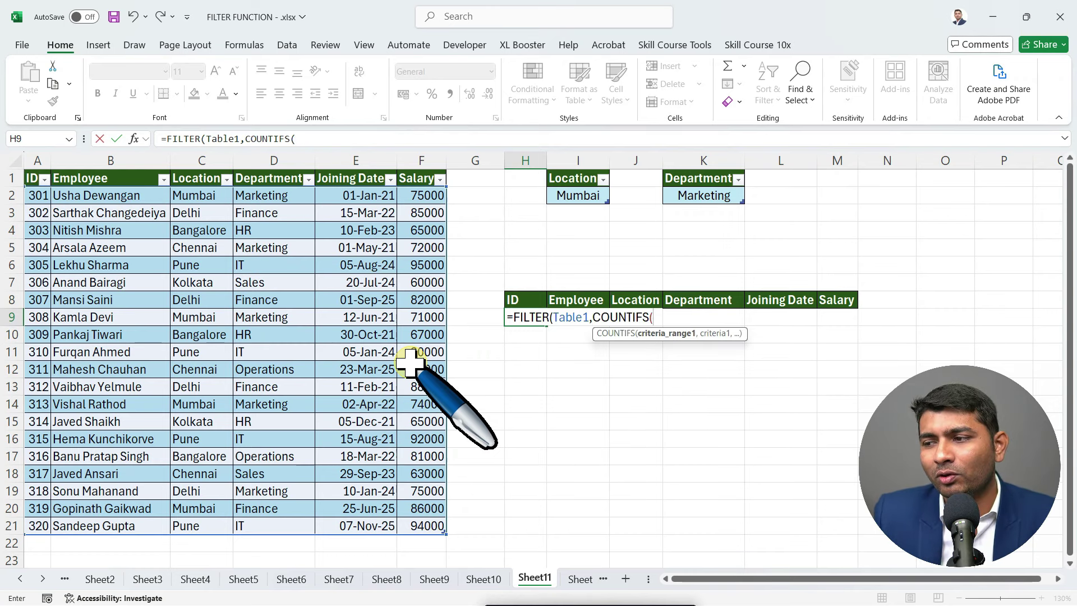
key("Up")
key("Up")
key("Up")
key("Up")
key("Up")
key("Right")
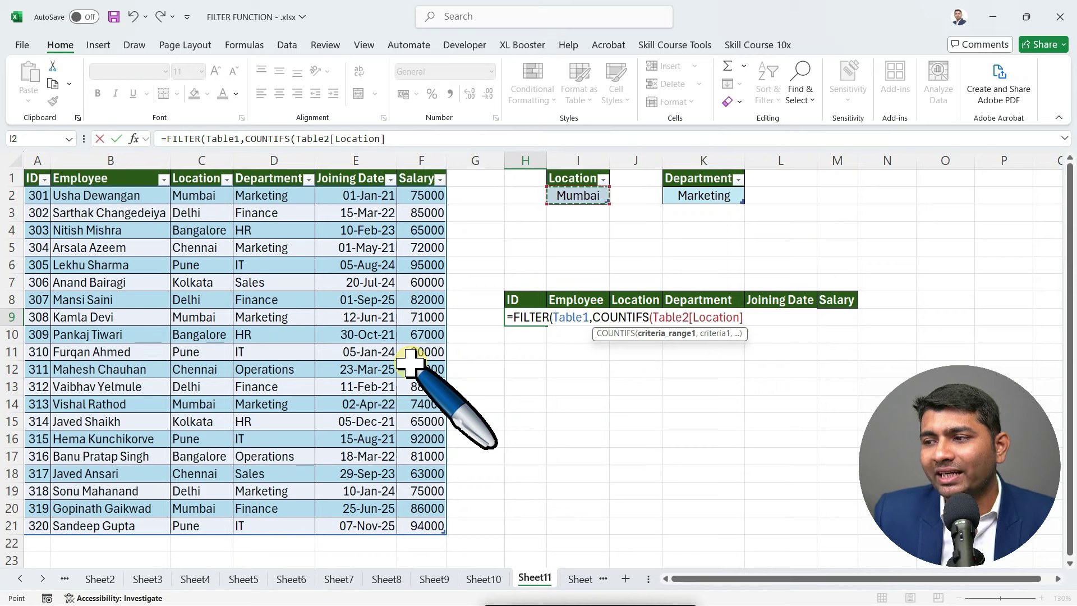
key("Left")
key("Left")
key("Left")
key("Left")
key("Left")
key("Up")
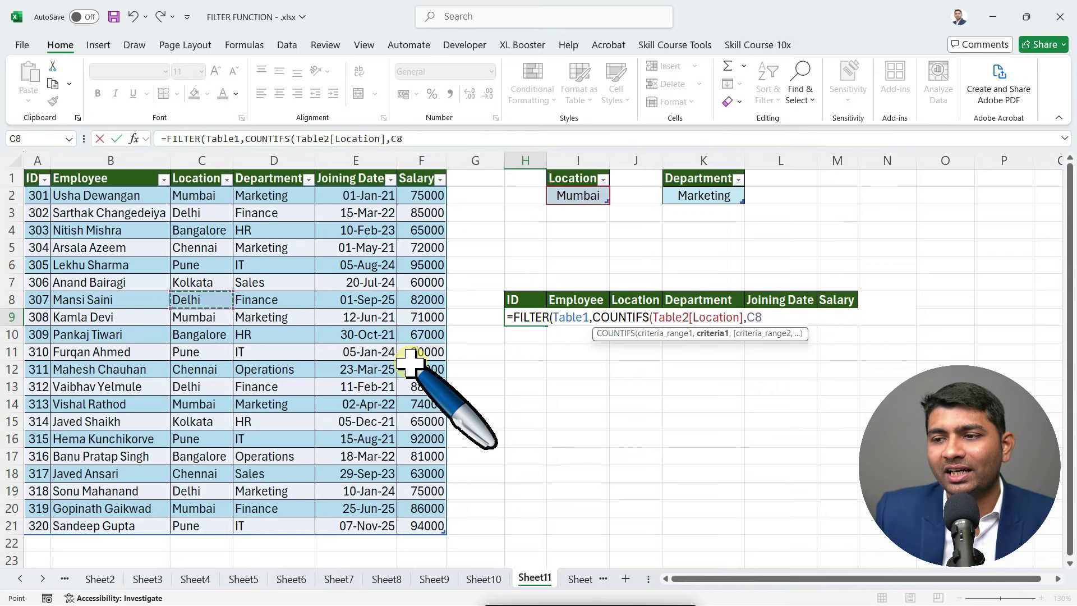
key("Up")
key("Up")
key("Up")
key("ctrl+shift+Down")
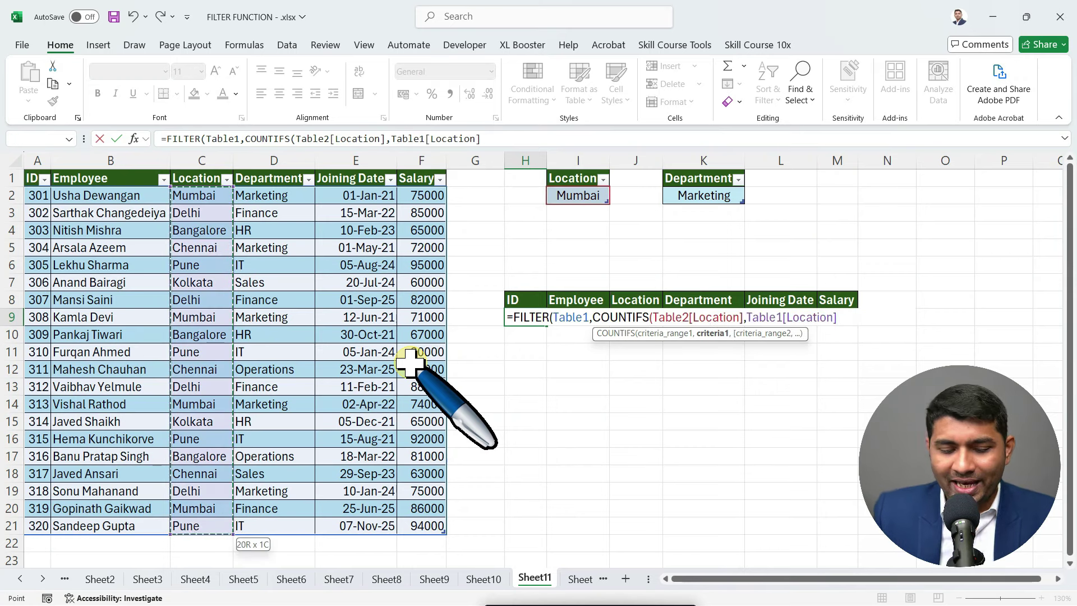
Add Table3[Department] against Table1[Department], commit, and accept Excel's suggested correction.
type(",")
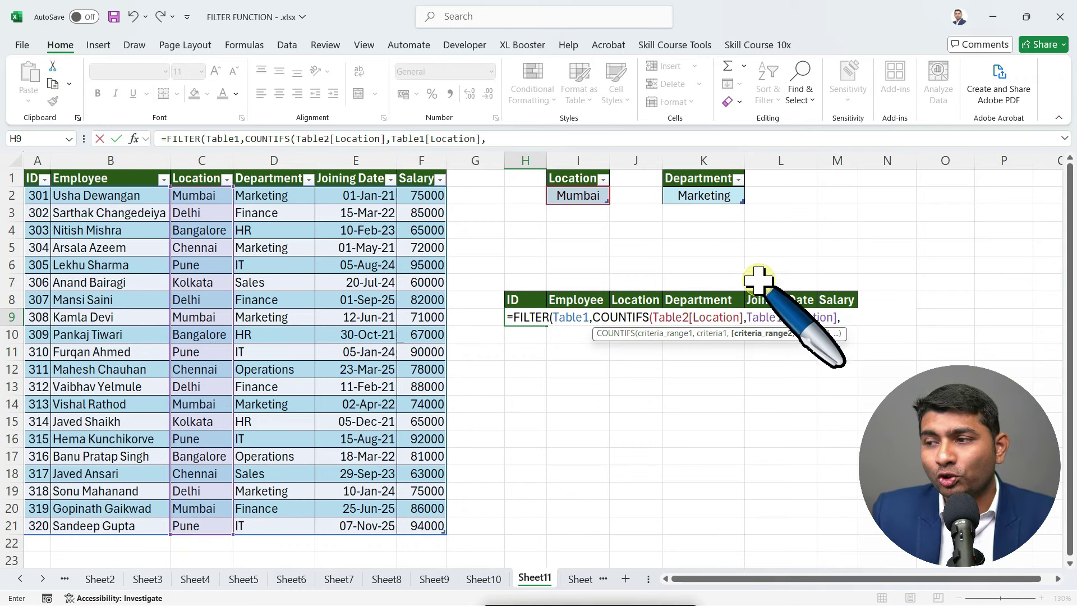
left_click(726, 199)
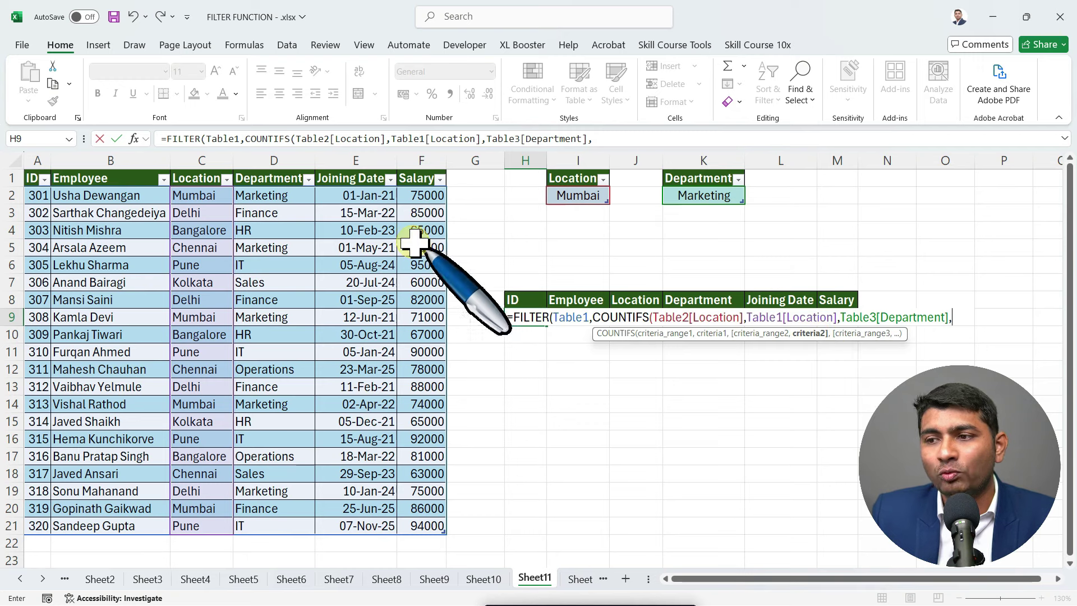
left_click(294, 194)
key("ctrl+shift+Down")
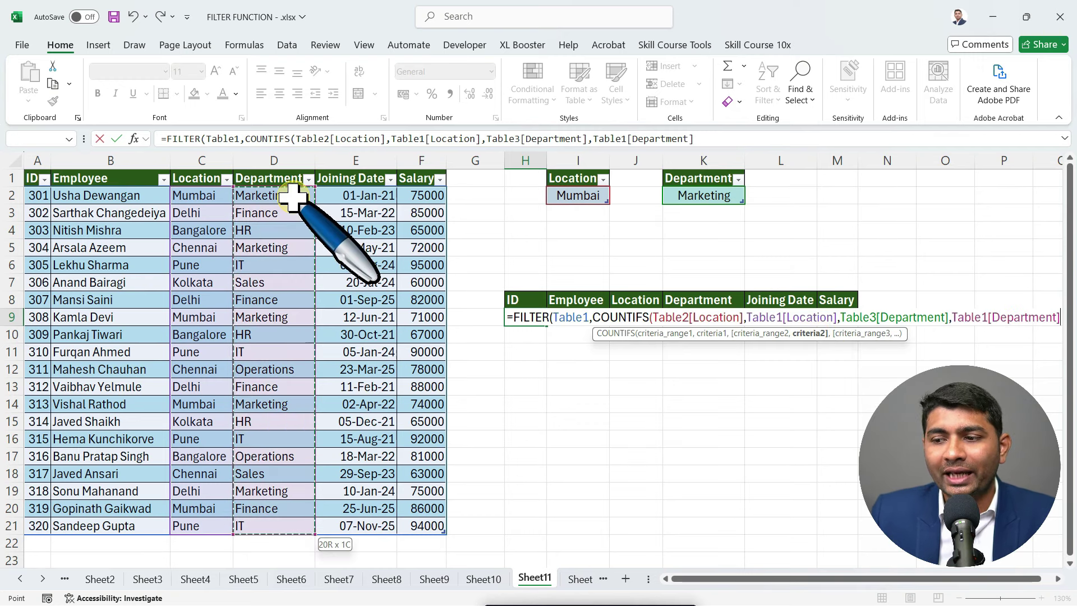
type(")")
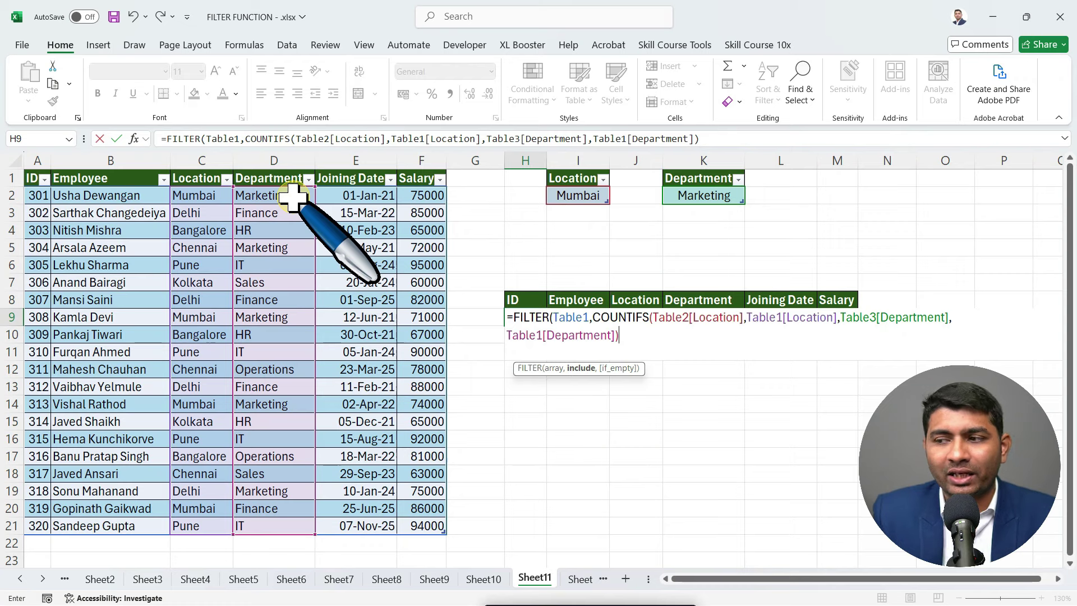
key("Return")
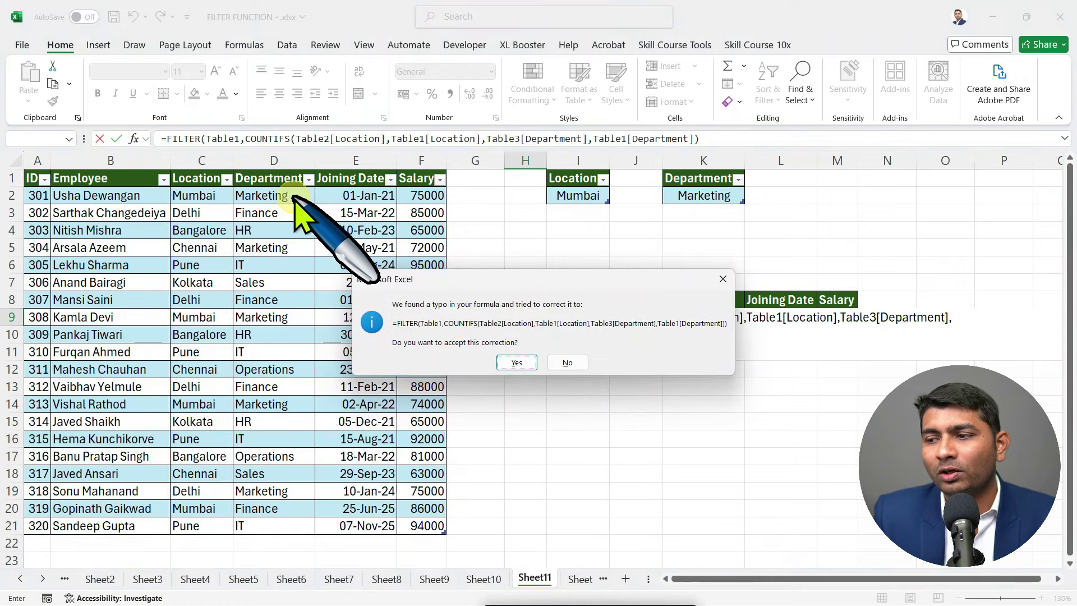
key("Return")
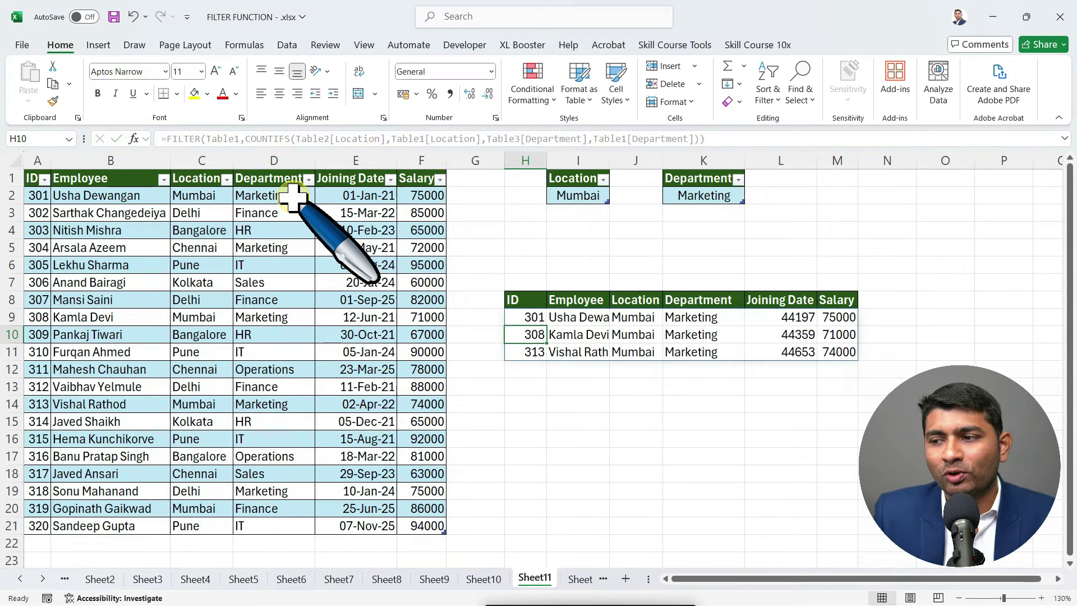
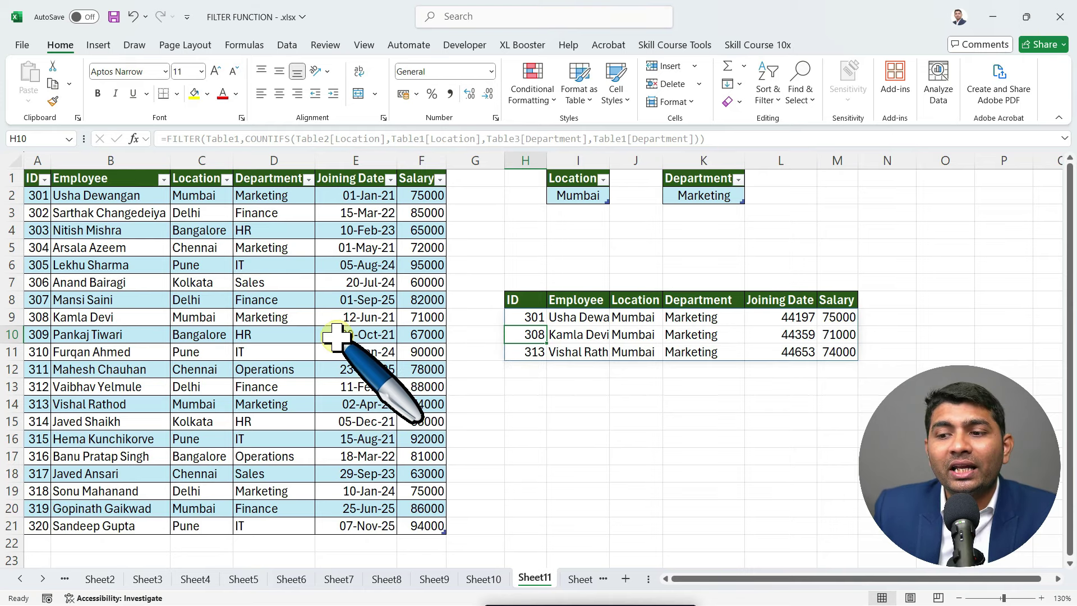
Fill row 22 with ID 321, the employee's name, location India and department CEO.
scroll(337, 337, "down", 2)
scroll(373, 382, "up", 2)
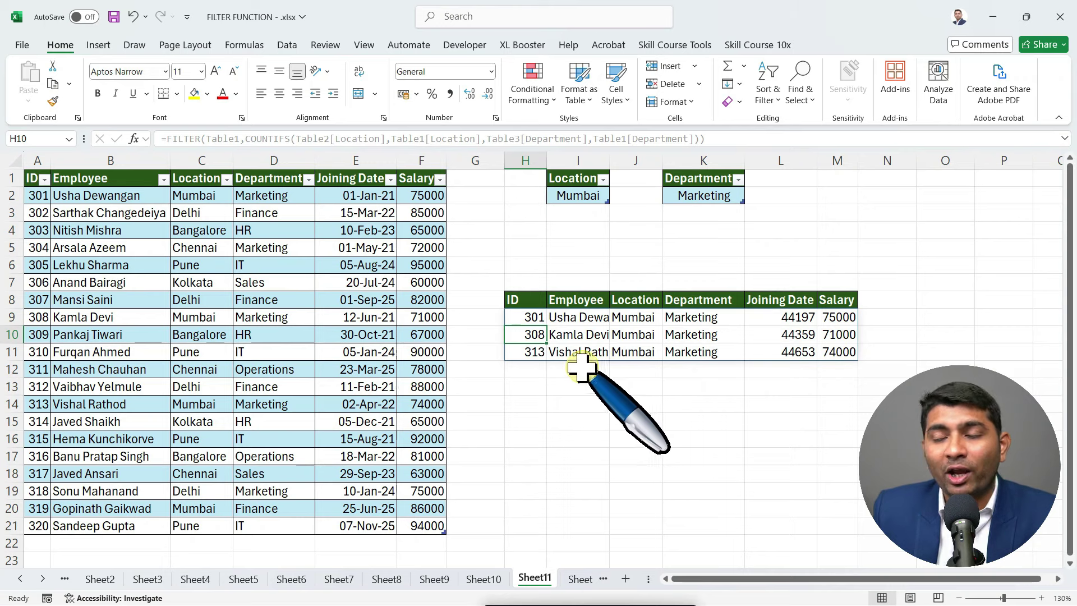
scroll(383, 353, "down", 1)
scroll(383, 354, "down", 1)
left_click(39, 438)
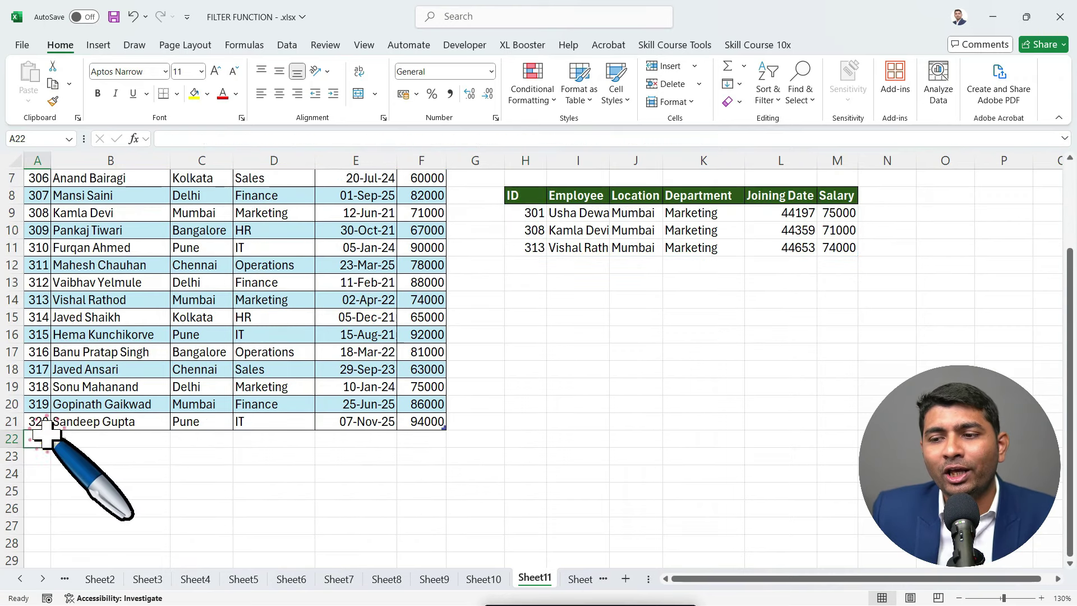
type("321")
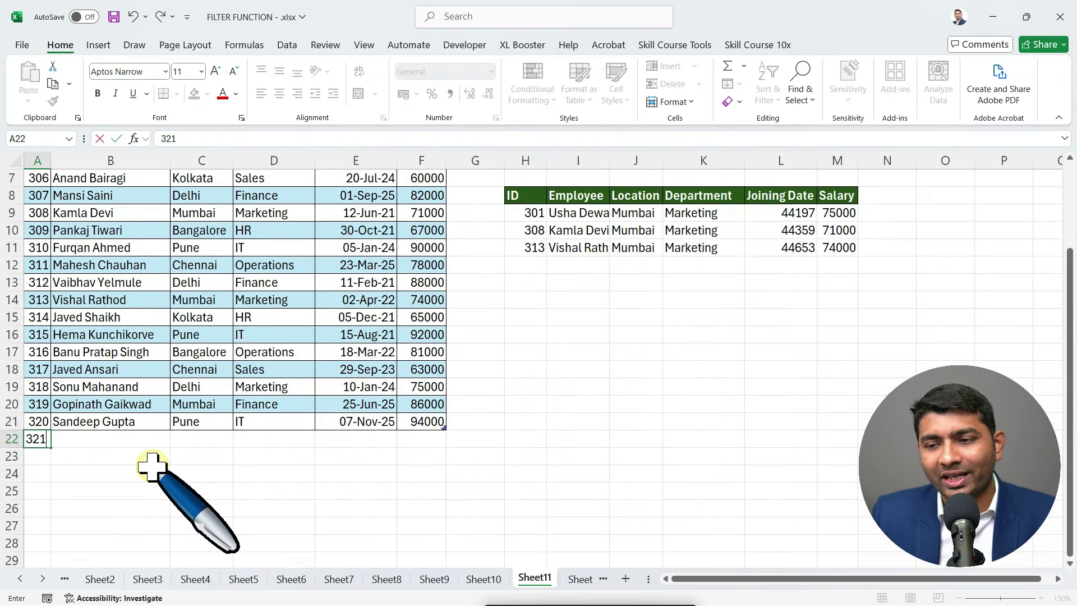
key("Tab")
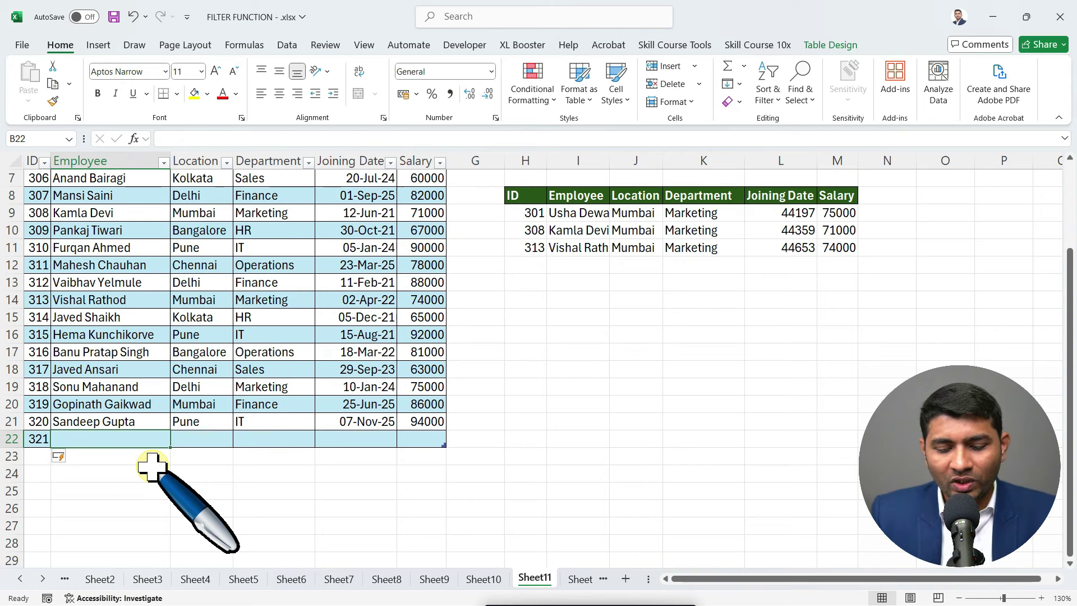
type("Damini Khade")
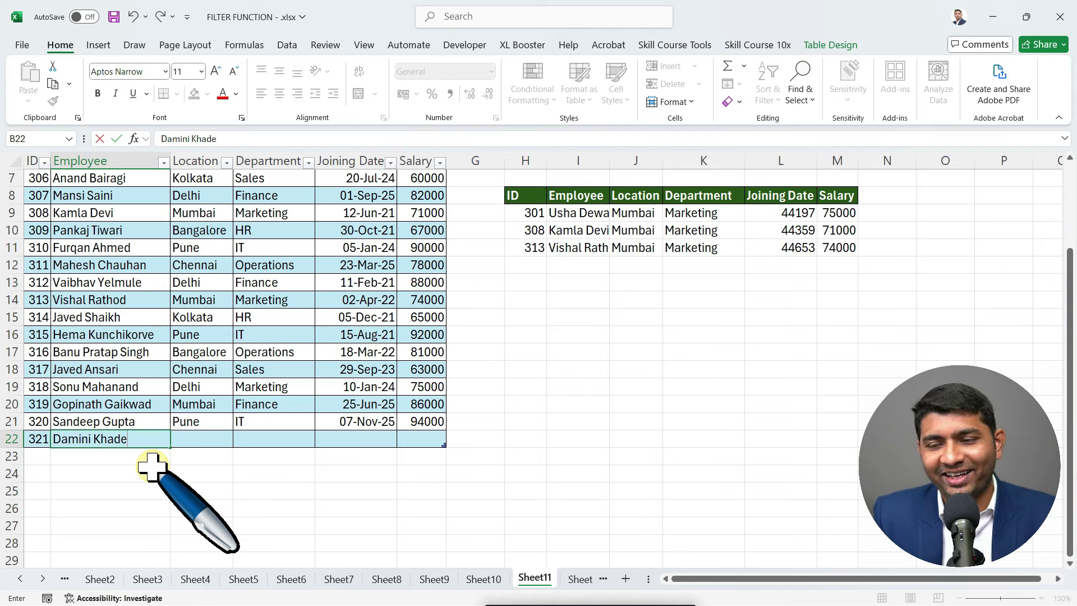
key("Tab")
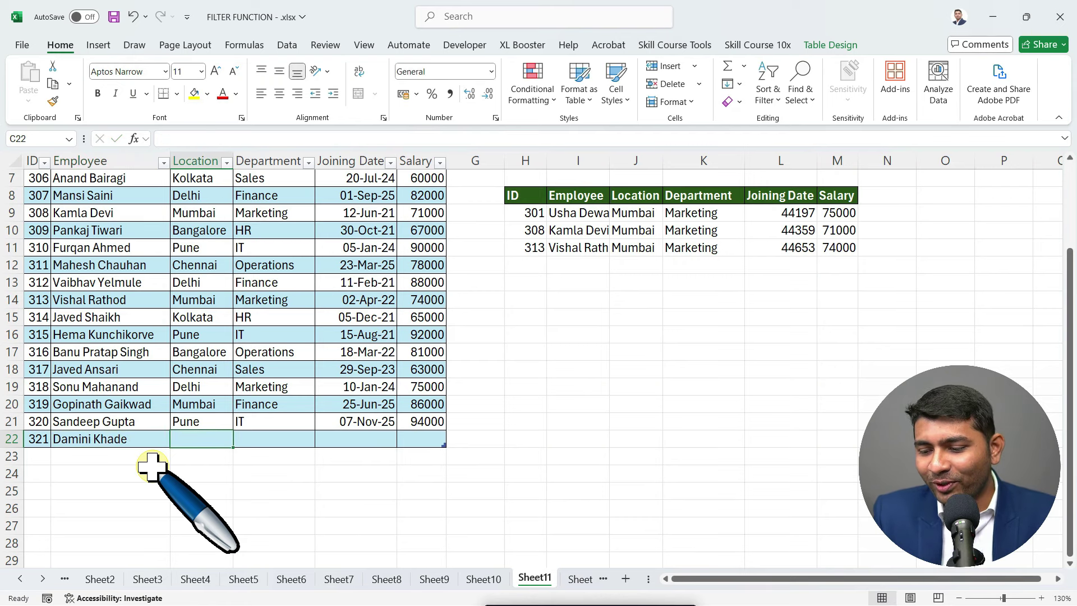
type("Ind")
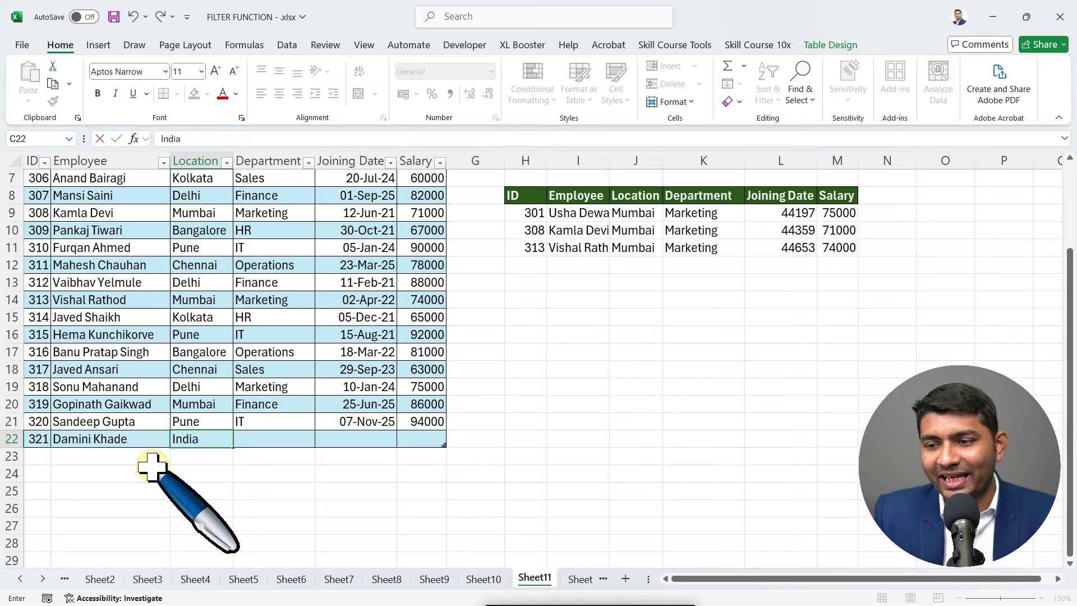
type("ia")
key("Tab")
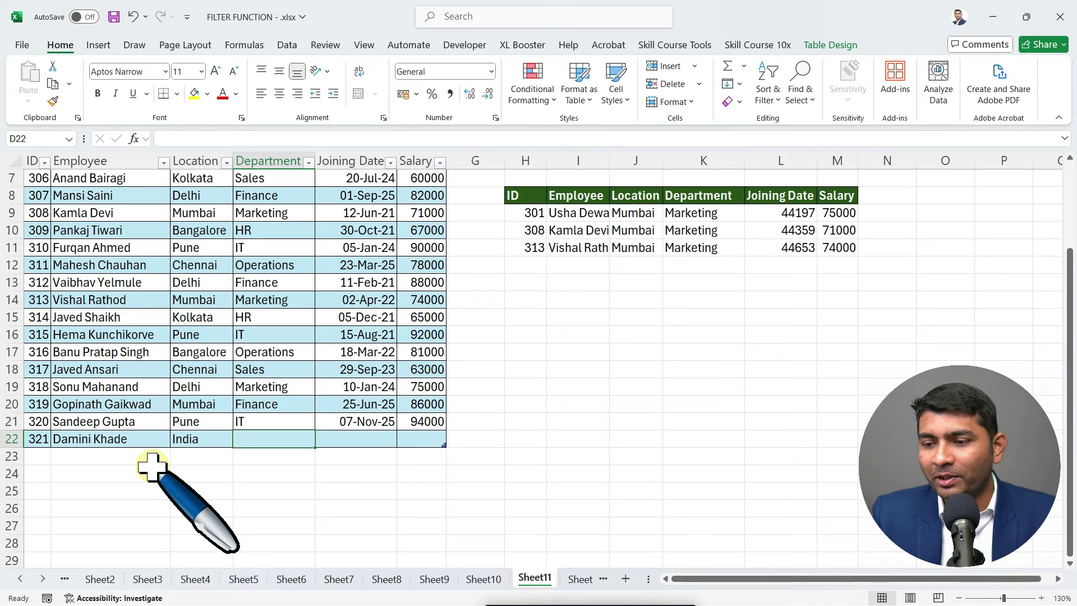
type("CEO")
key("Tab")
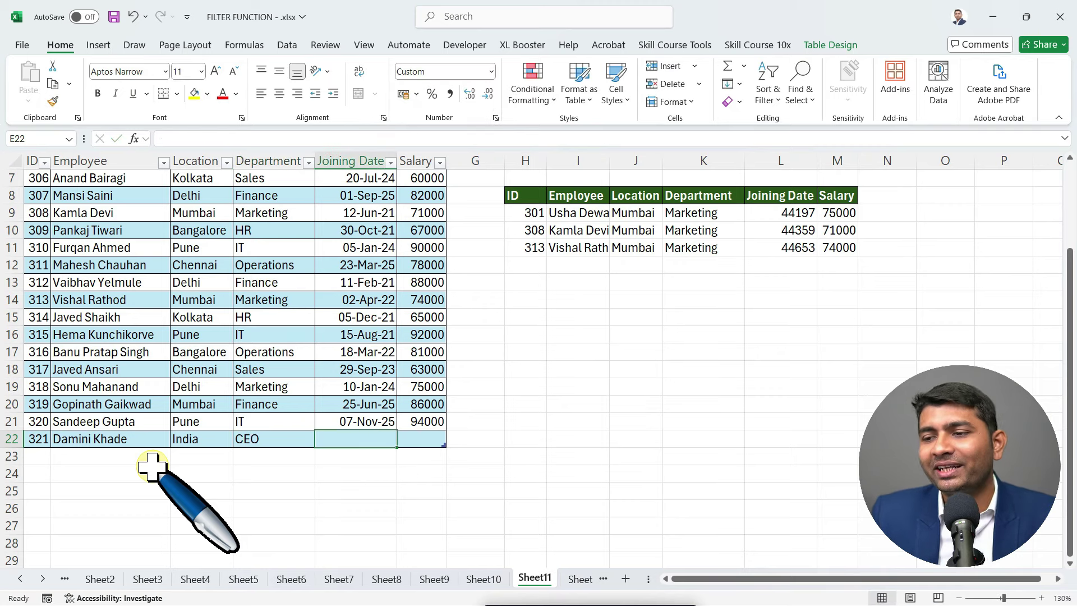
scroll(625, 412, "up", 2)
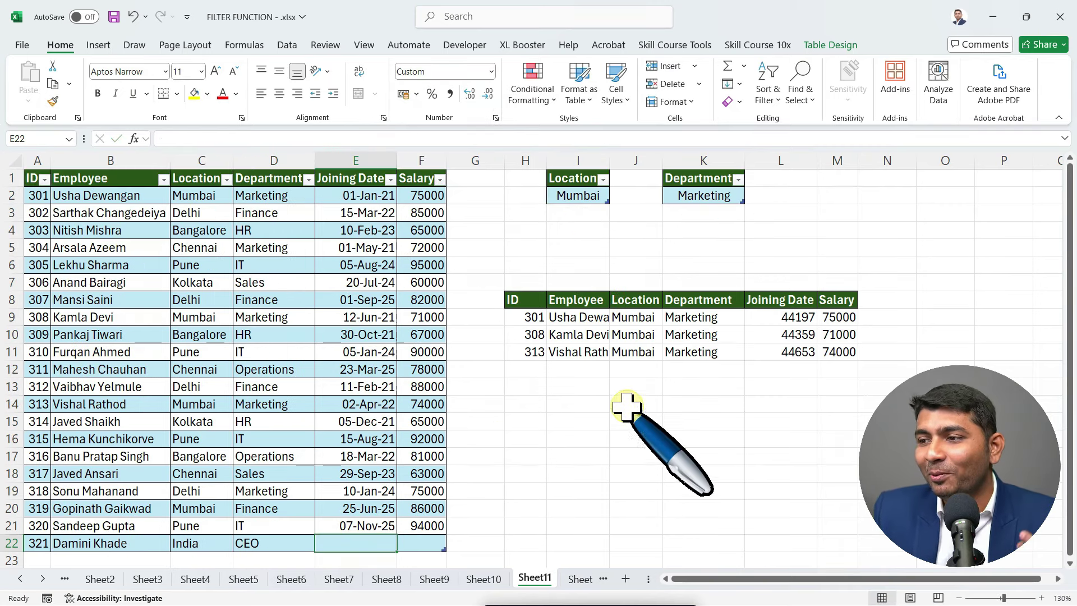
Check the Mumbai and Marketing criteria drop-down lists, leaving them unchanged.
left_click(589, 195)
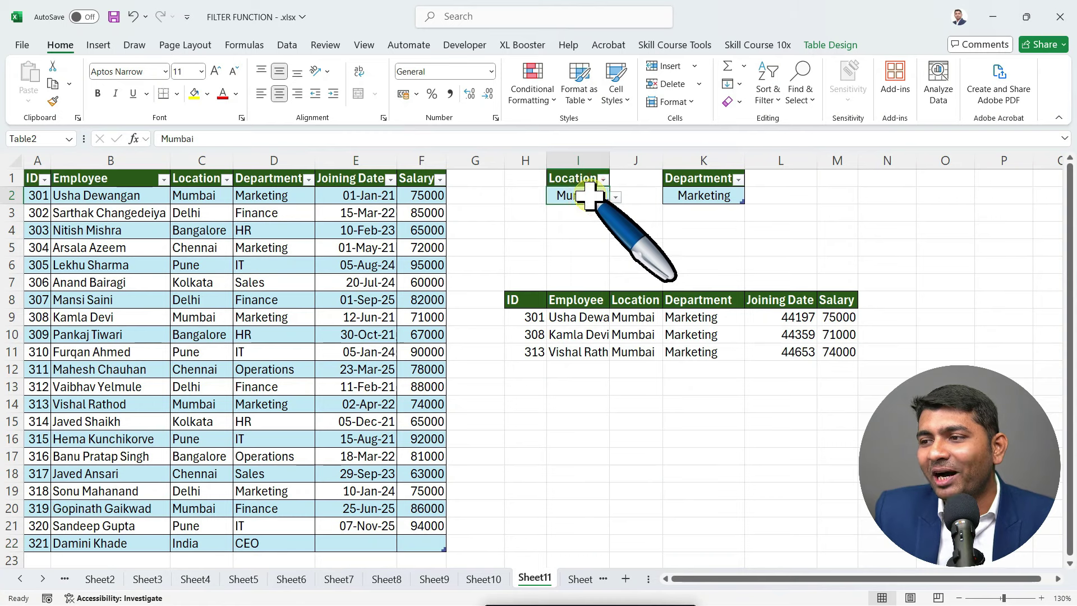
left_click(616, 197)
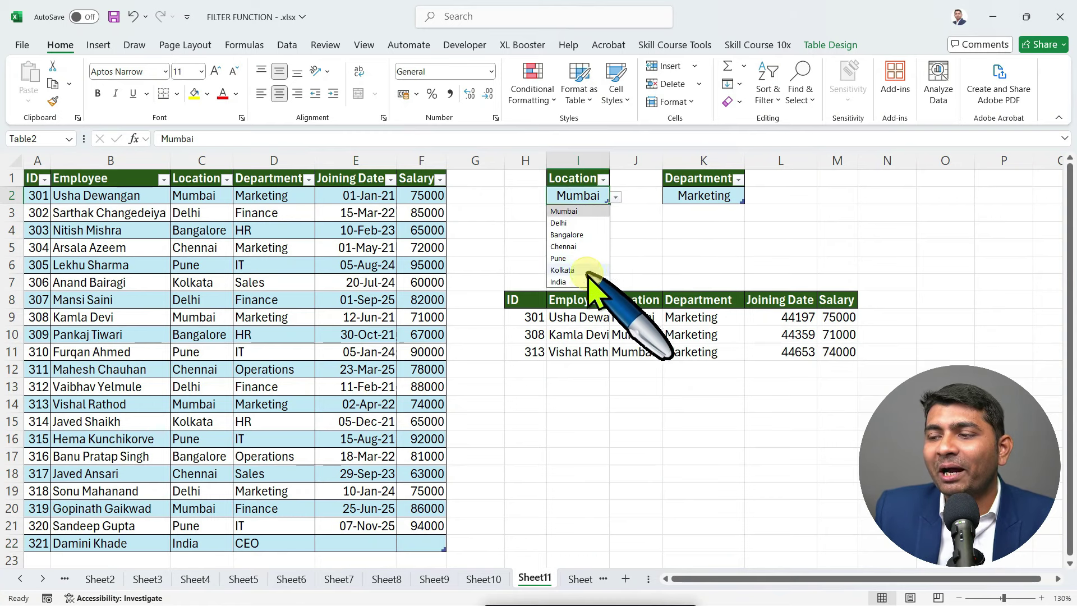
left_click(690, 223)
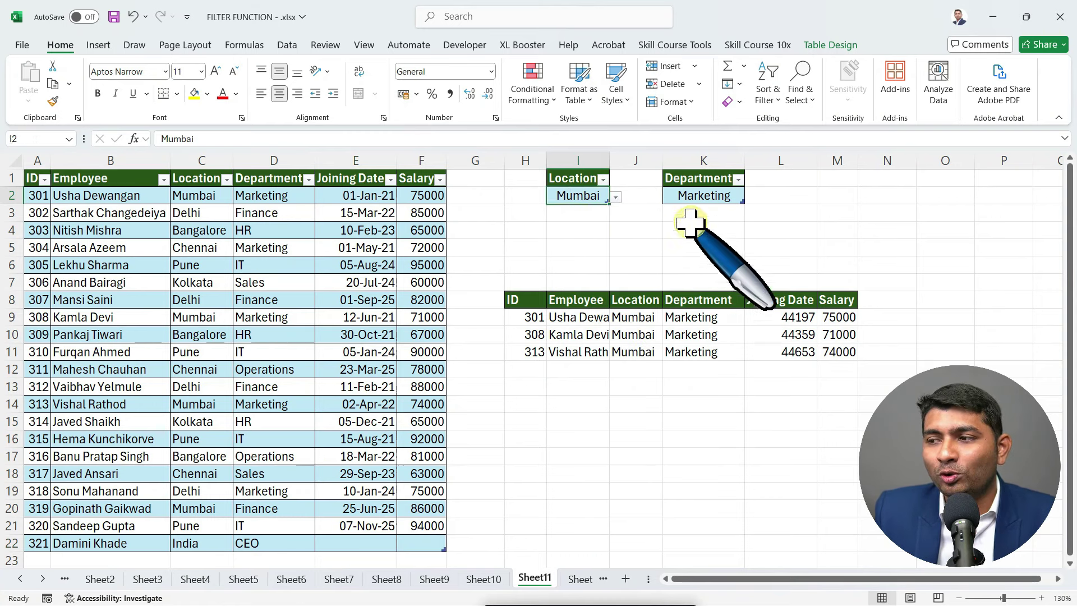
left_click(721, 196)
left_click(751, 197)
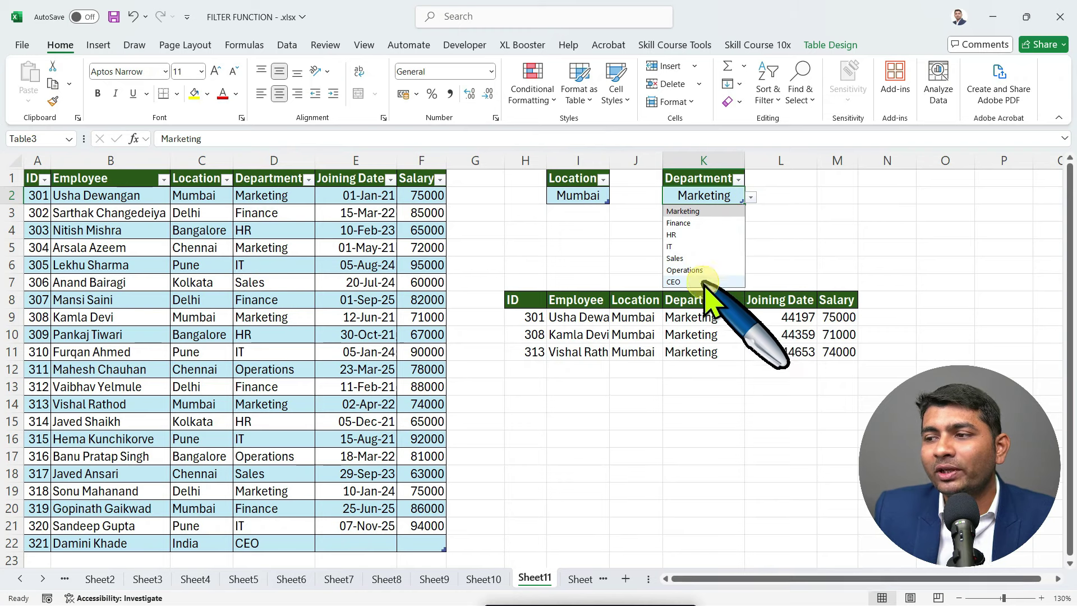
key("Escape")
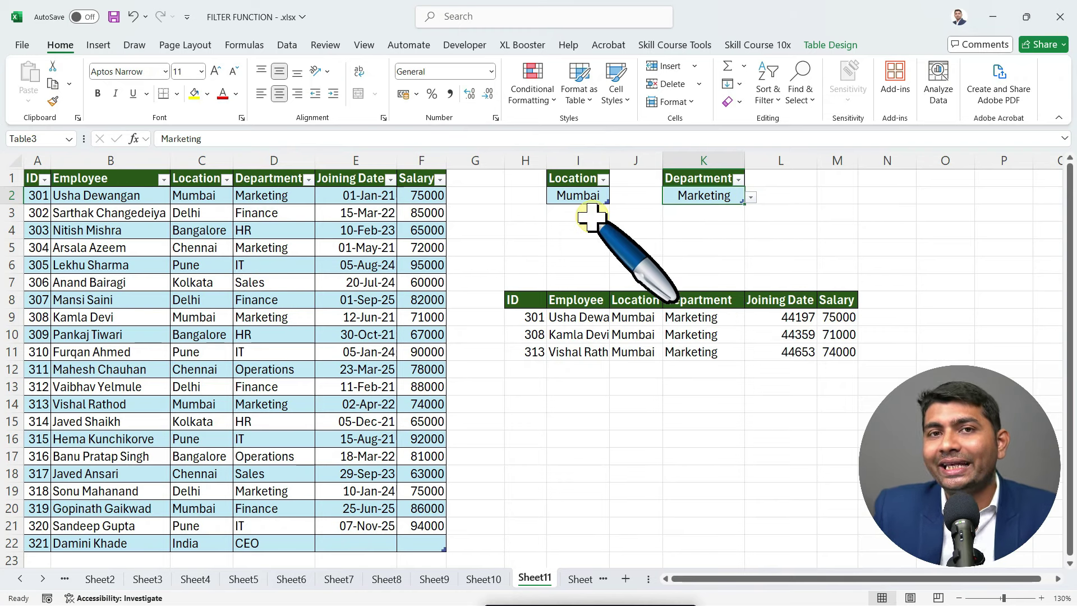
Add india below Mumbai and ceo below Marketing as extra criteria.
left_click(592, 218)
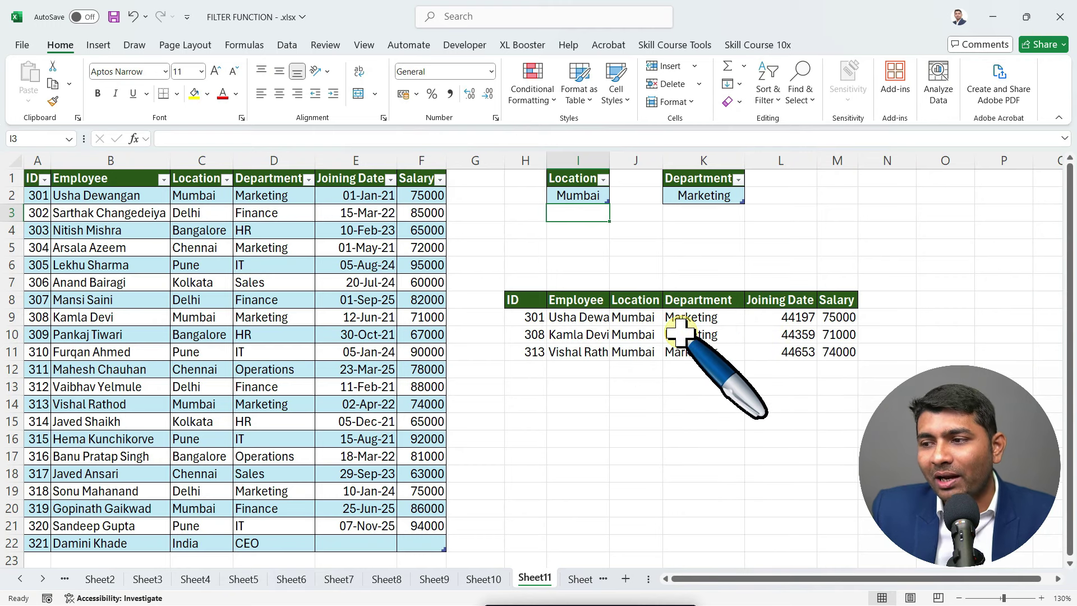
type("india")
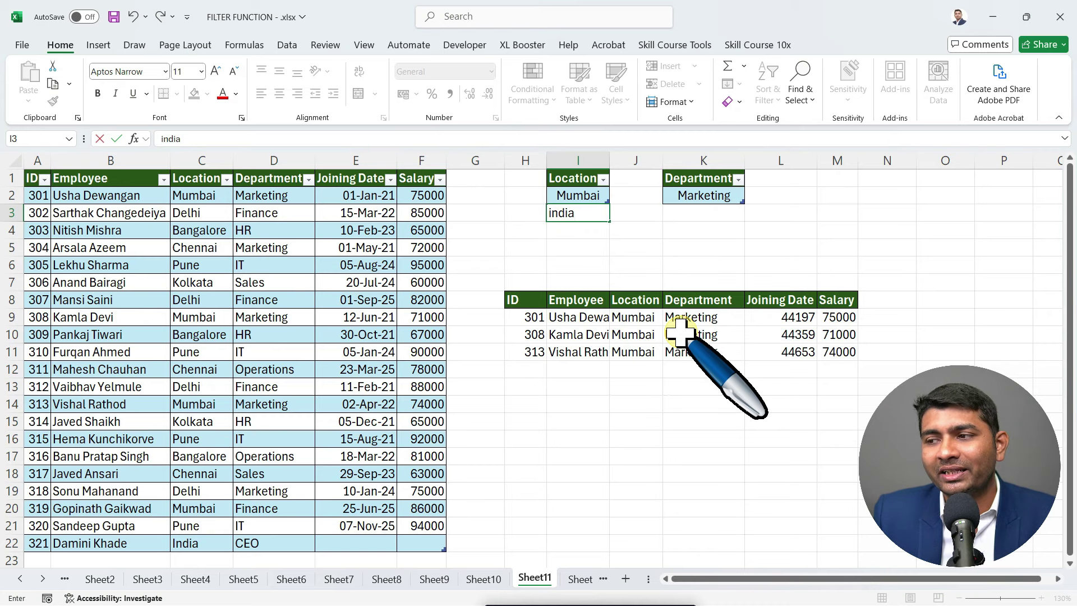
key("Return")
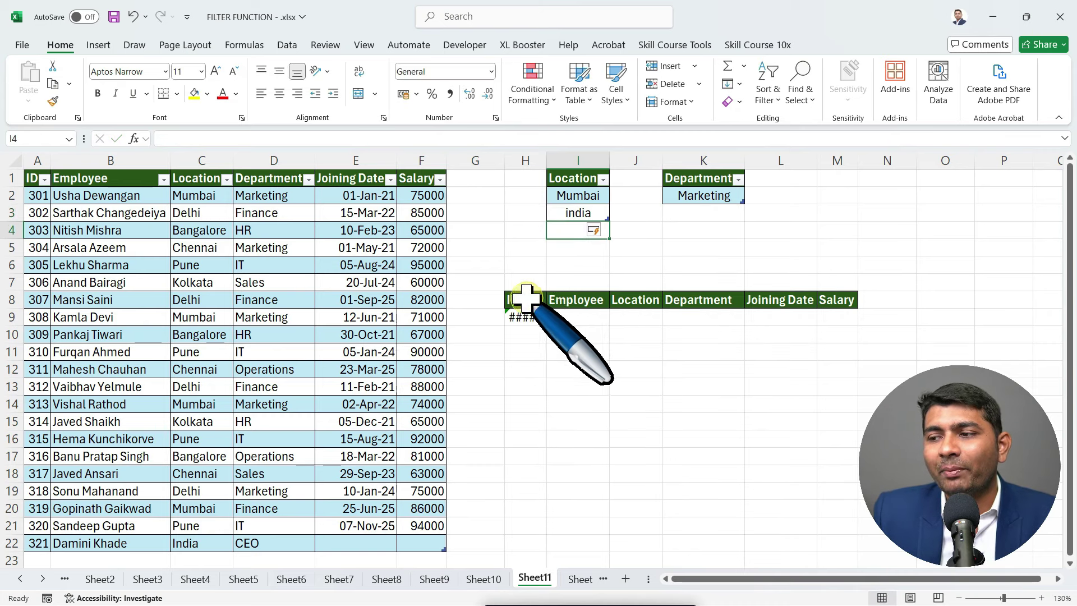
left_click(695, 213)
type("ceo")
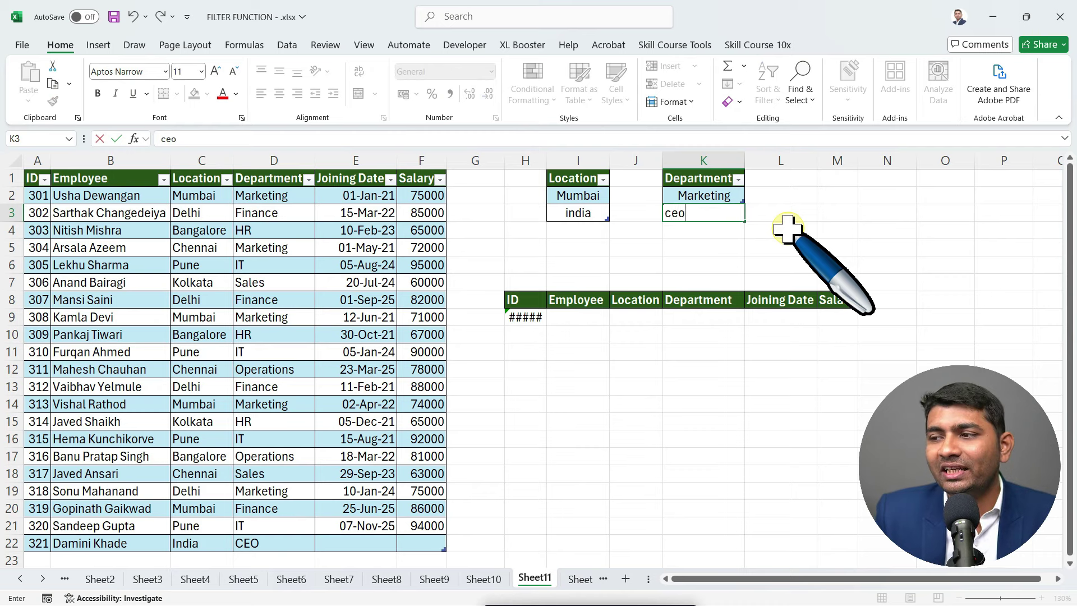
key("Return")
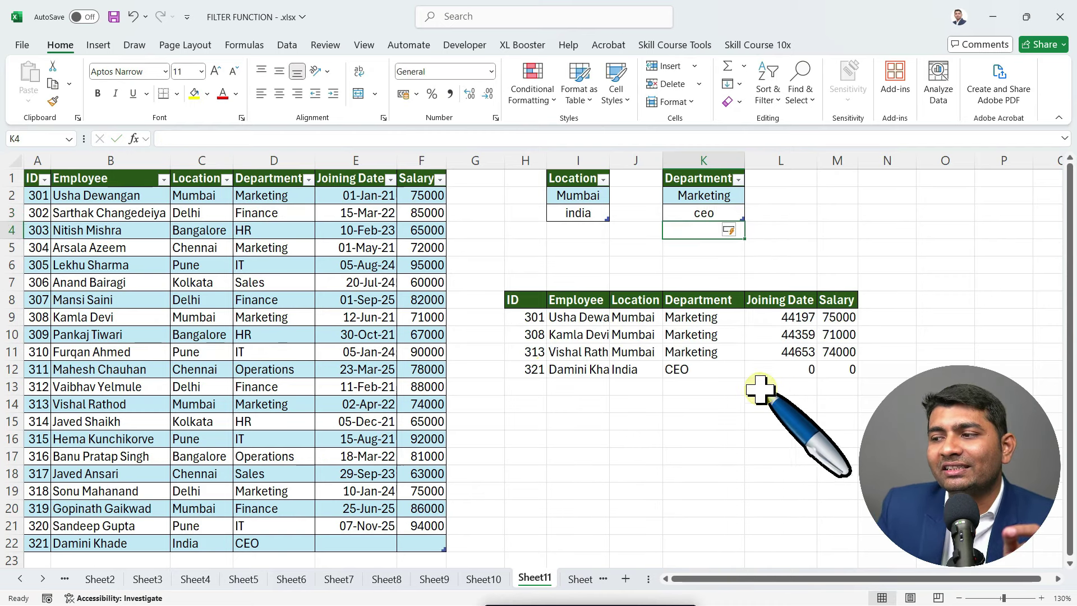
Give the new CEO row joining date 01-08-2025 and salary 100000.
scroll(426, 449, "down", 1)
left_click(392, 491)
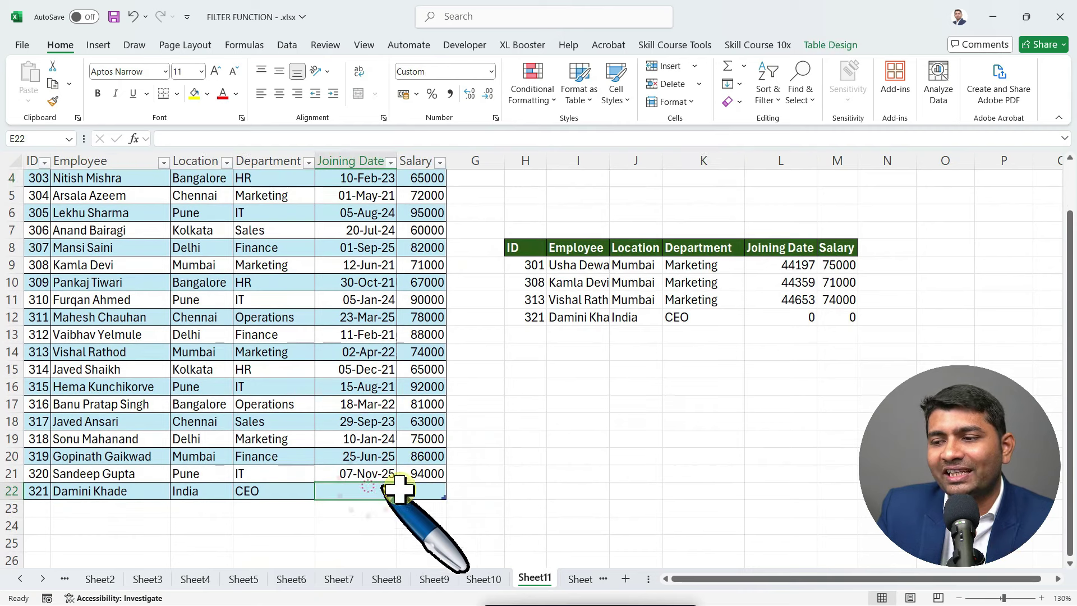
type("01")
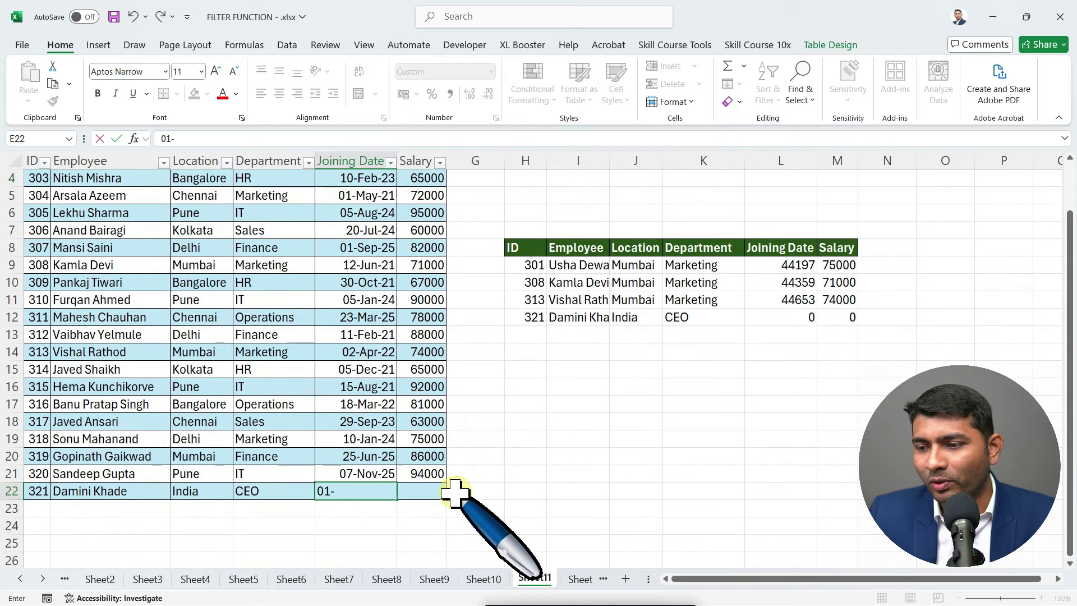
type("-08-2025")
key("Tab")
type("100")
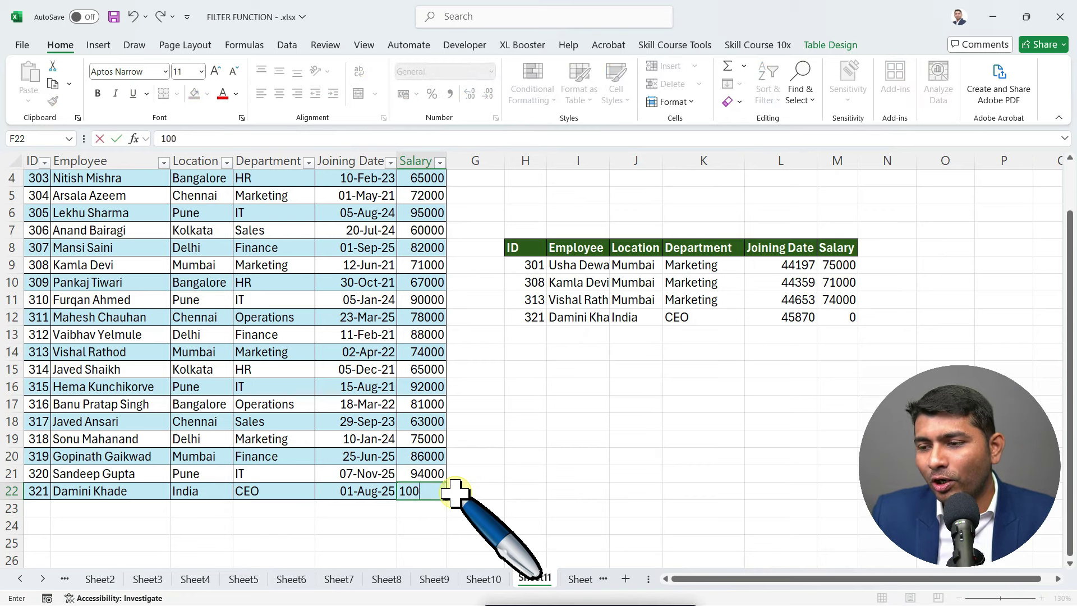
key("Return")
Start row 23 with ID 322, an employee name and location LONDON.
scroll(469, 480, "up", 1)
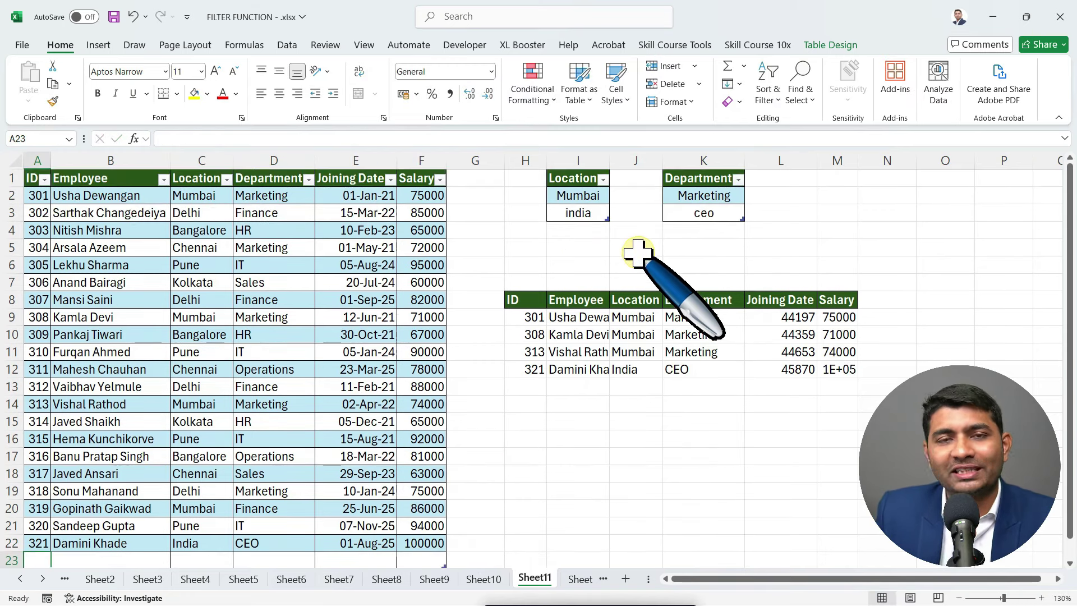
scroll(230, 323, "down", 2)
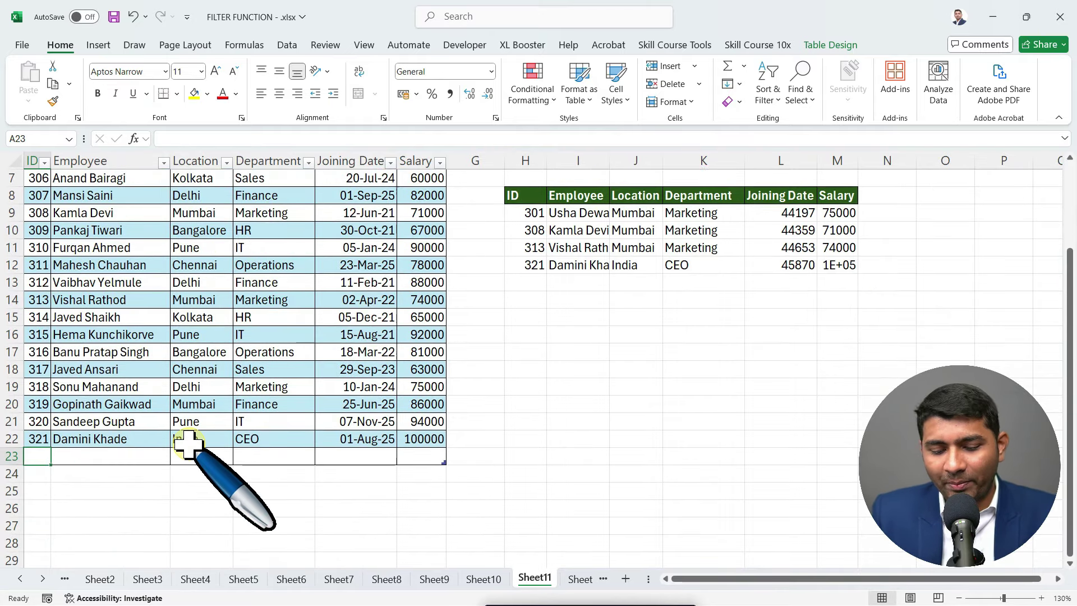
type("Omkar")
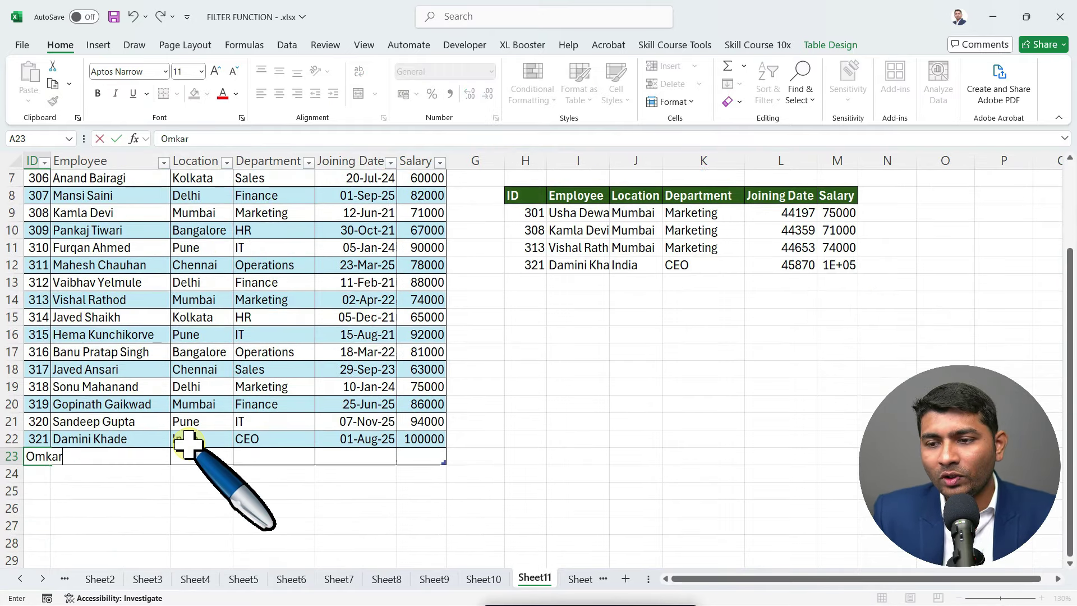
key("Escape")
type("322")
key("Tab")
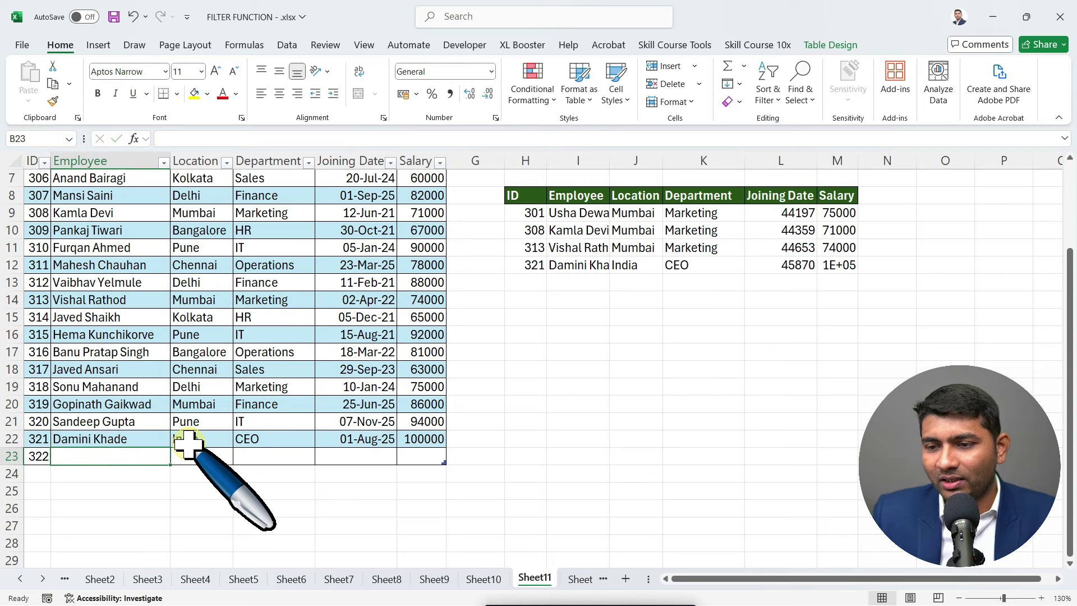
type("Omkar Kadam")
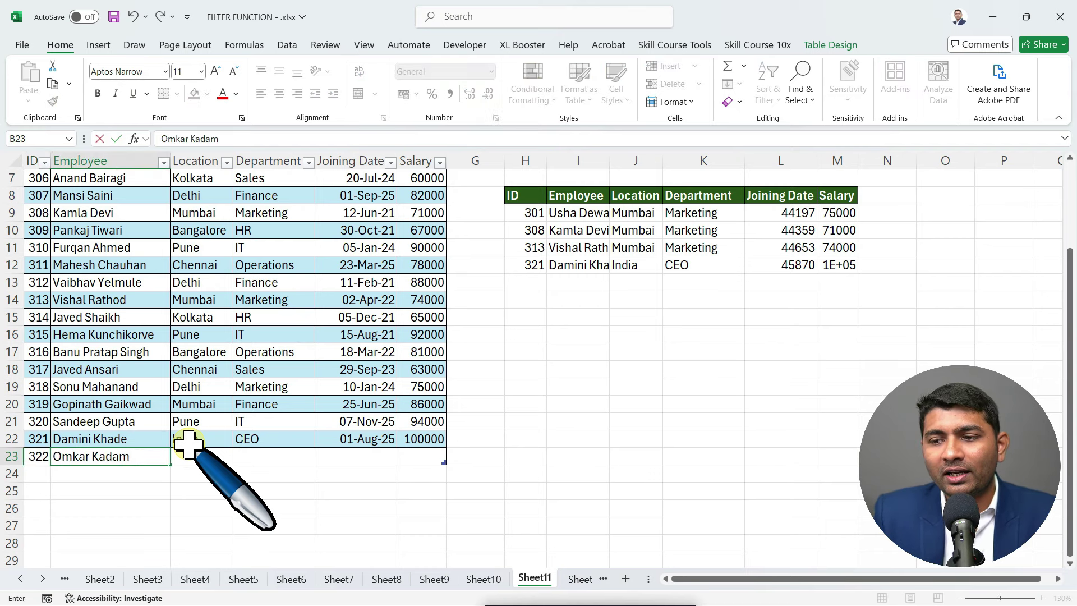
key("Tab")
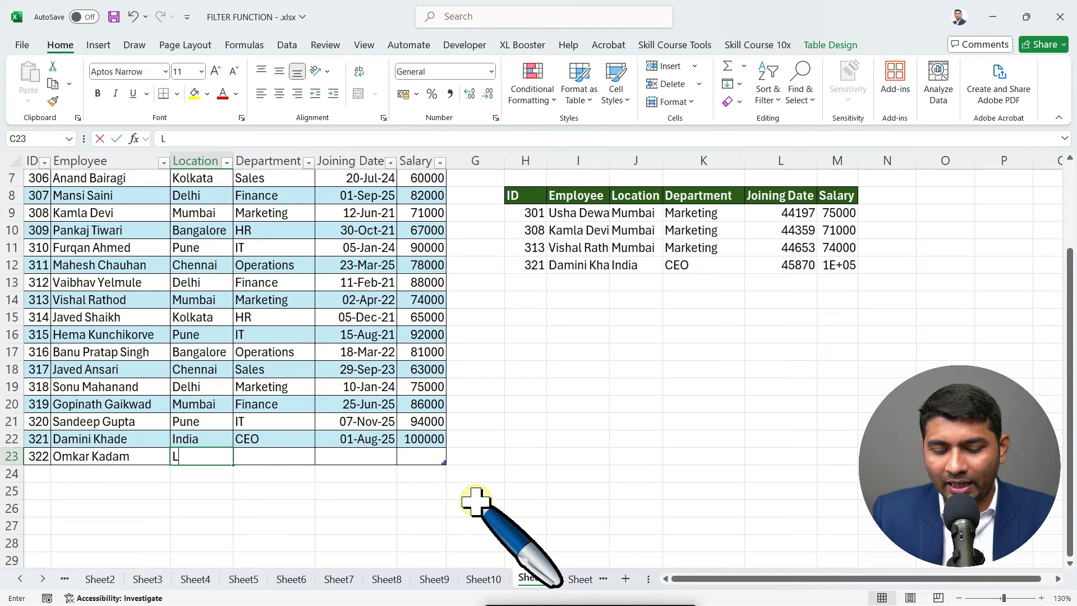
type("ONDON")
key("Tab")
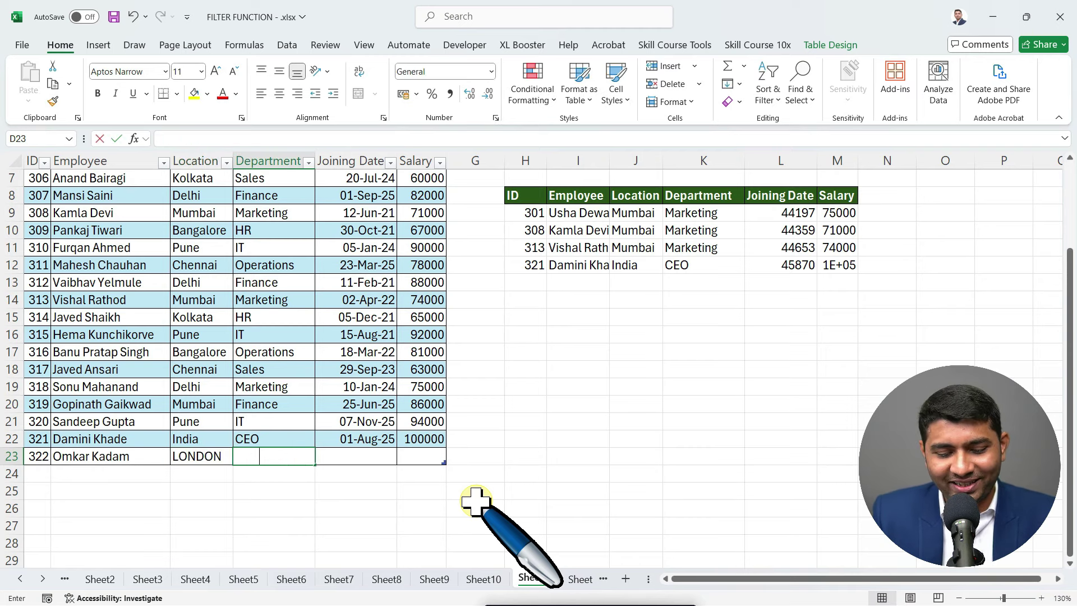
Complete row 23 with department CLERK, joining date 01-09-2026 and salary 200000.
type("CLERK")
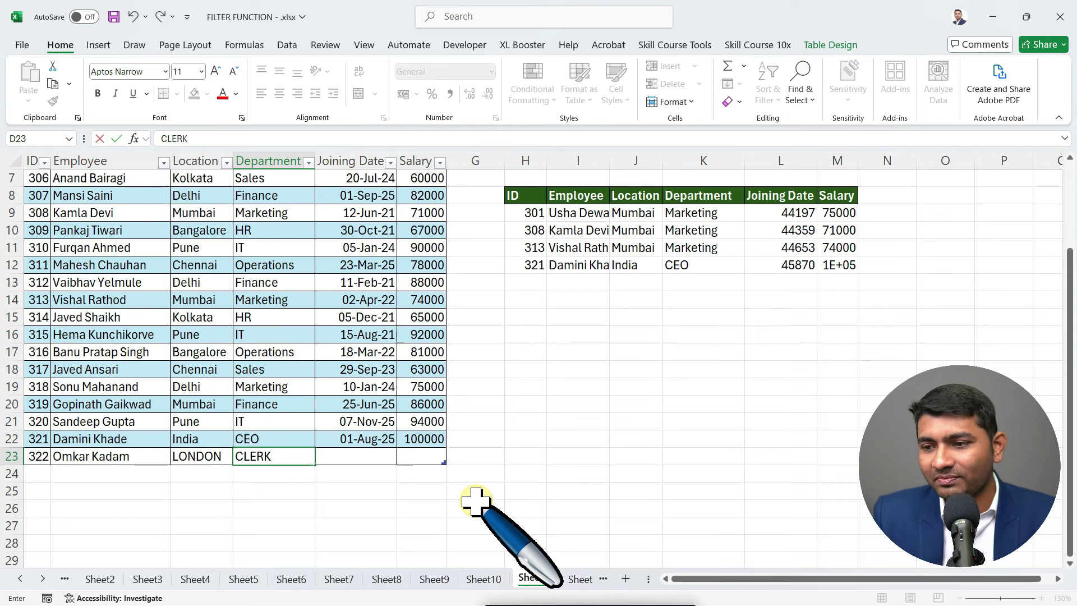
key("Tab")
type("0")
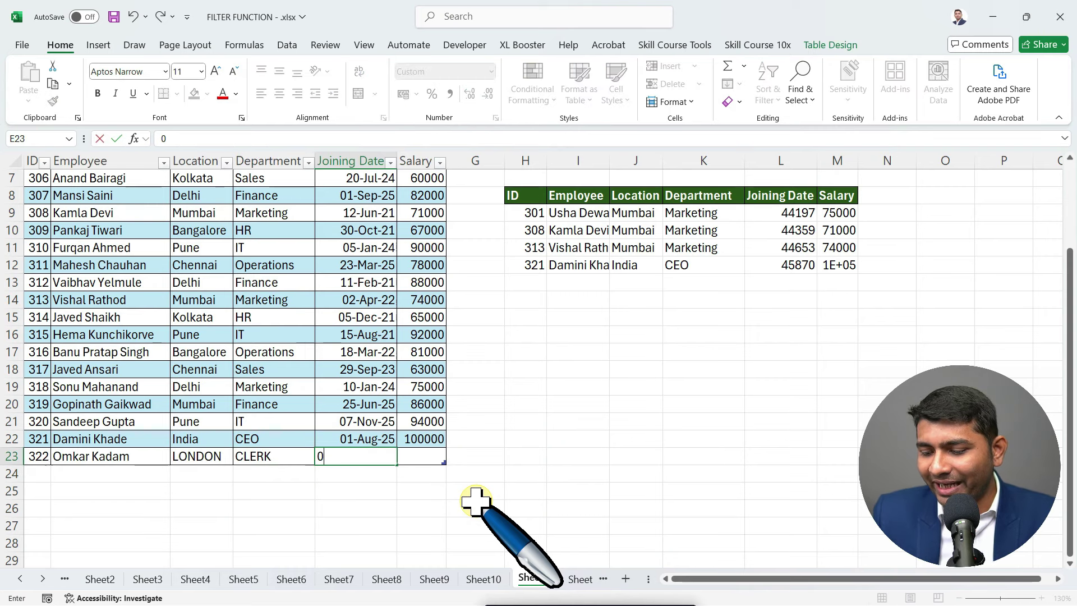
type("1-09-2026")
key("Tab")
type("200000")
key("Return")
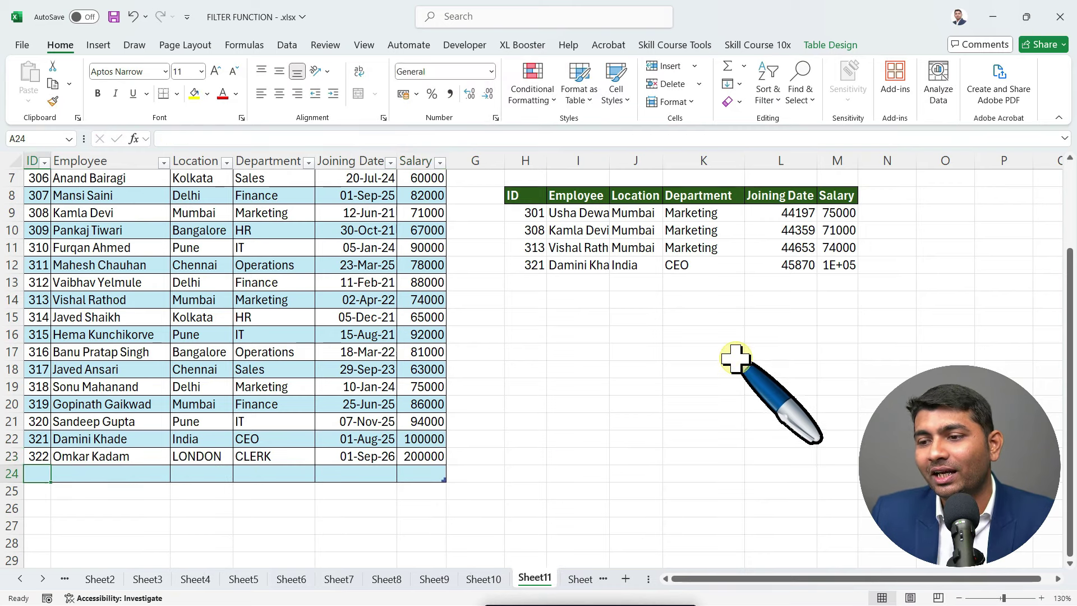
scroll(766, 387, "up", 2)
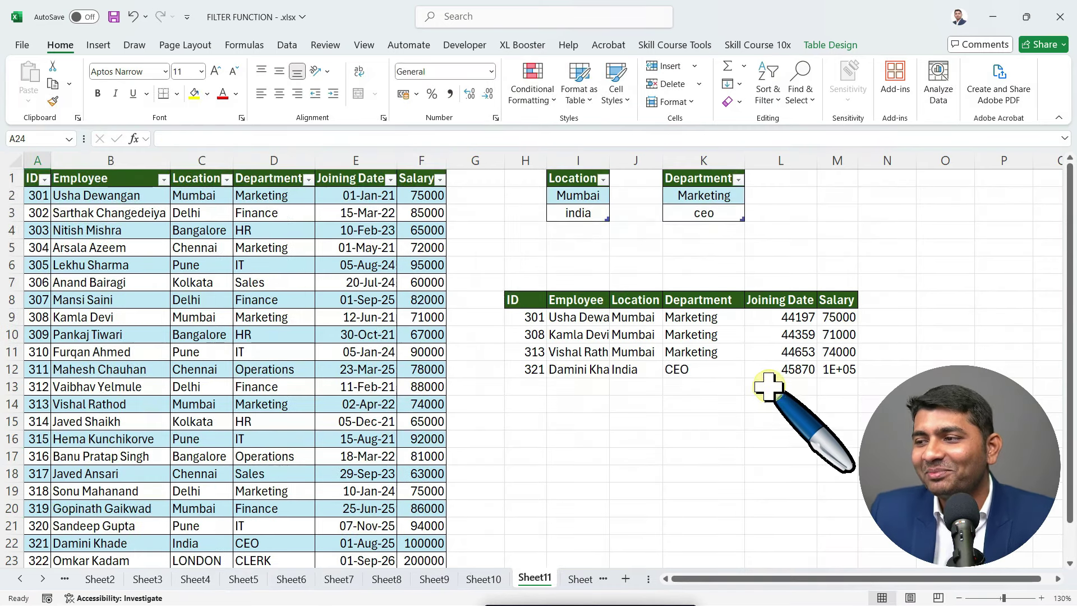
Widen column M and add LONDON and CLERK as further location and department criteria.
left_click_drag(858, 162, 865, 161)
left_click(602, 229)
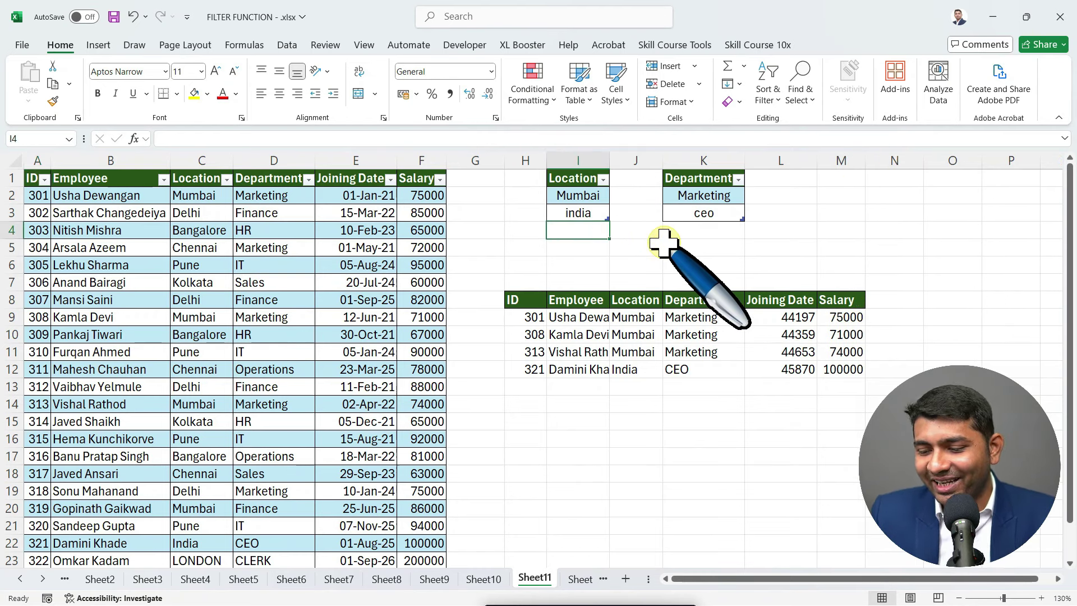
type("LONDON")
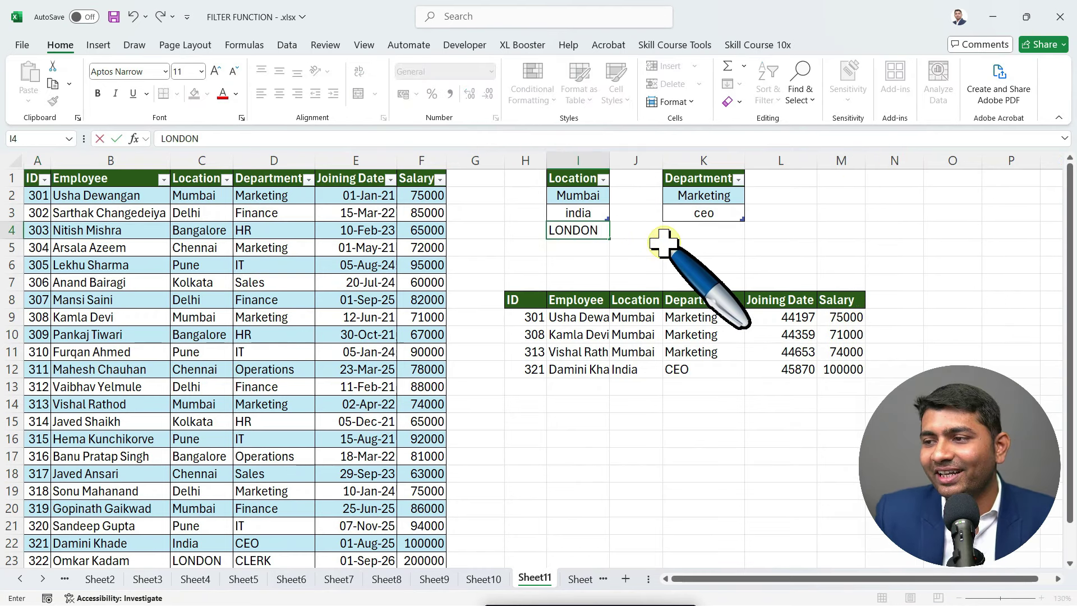
left_click(664, 238)
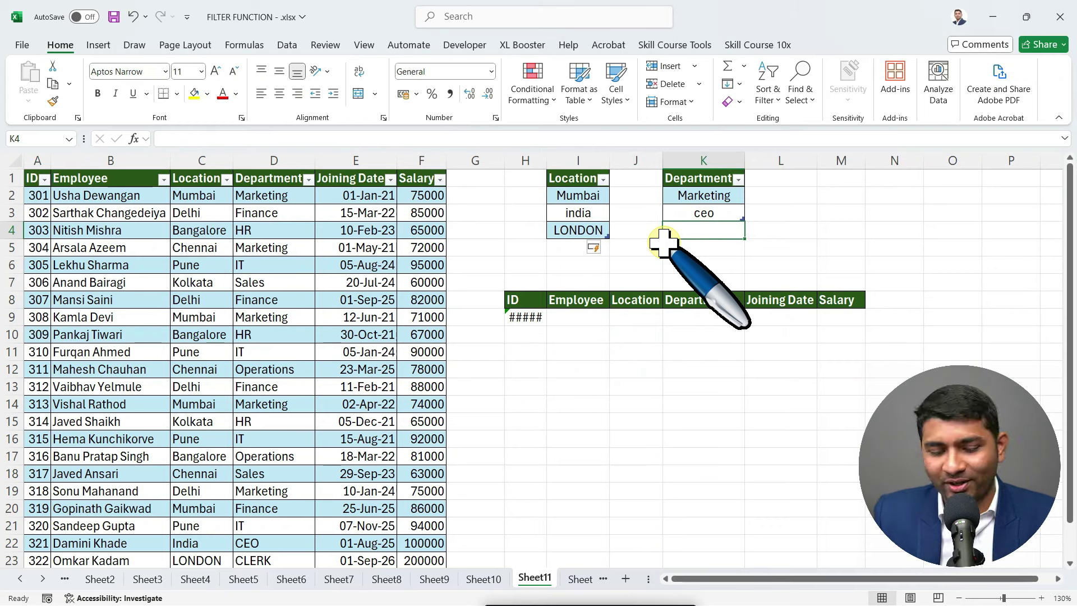
type("CLERK")
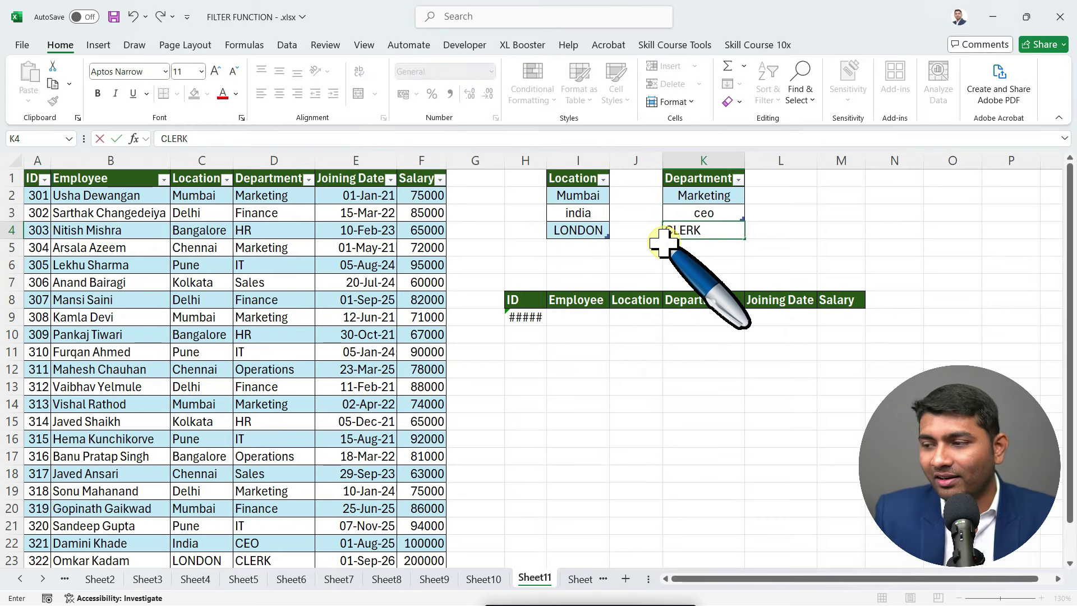
key("Return")
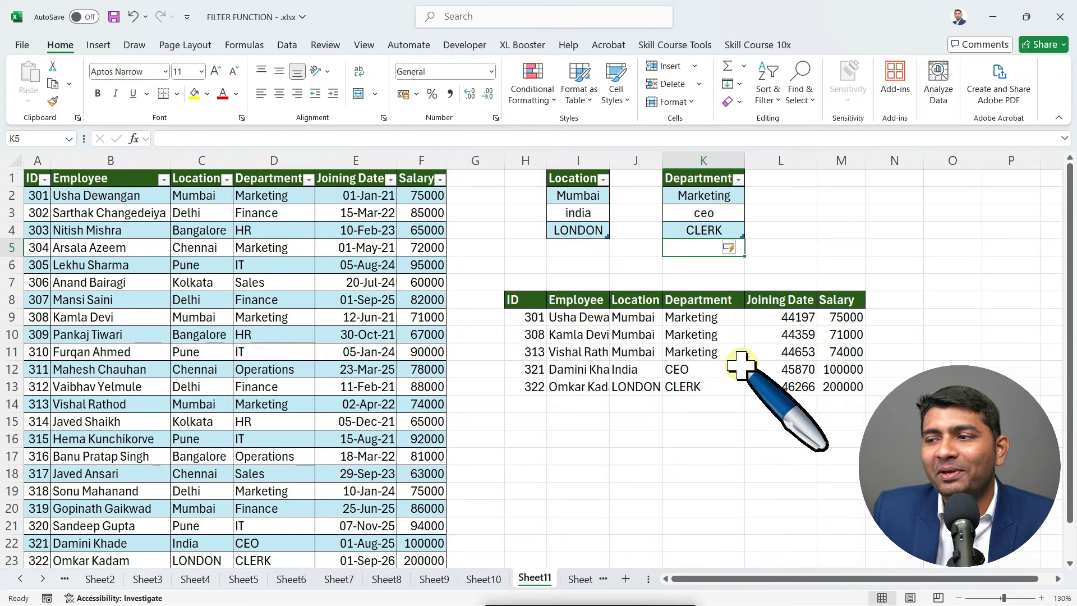
Review the Location filter list and the five filtered result rows.
left_click(603, 178)
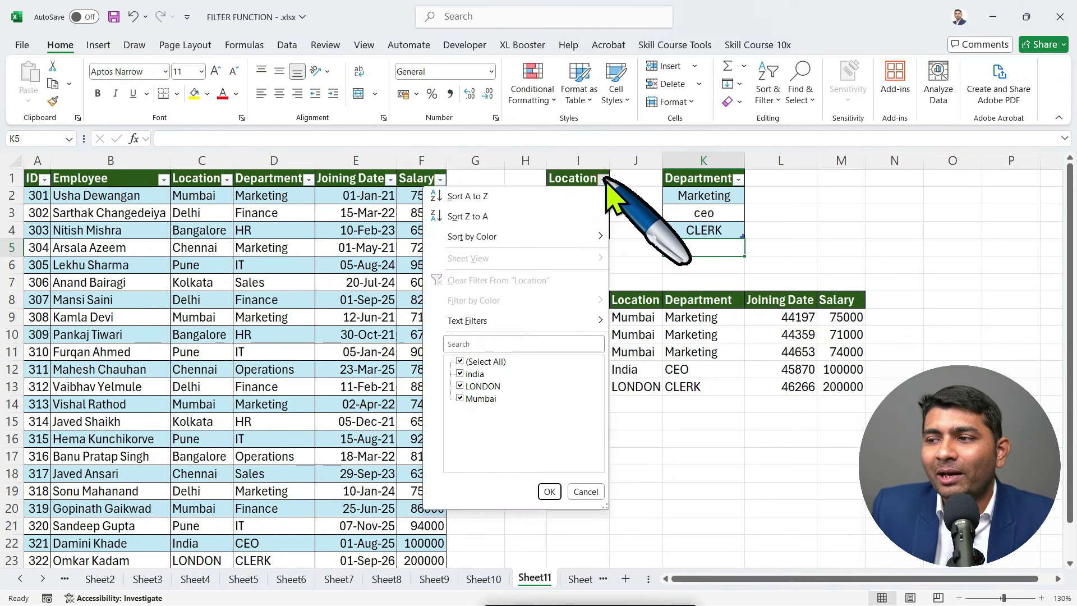
left_click(604, 180)
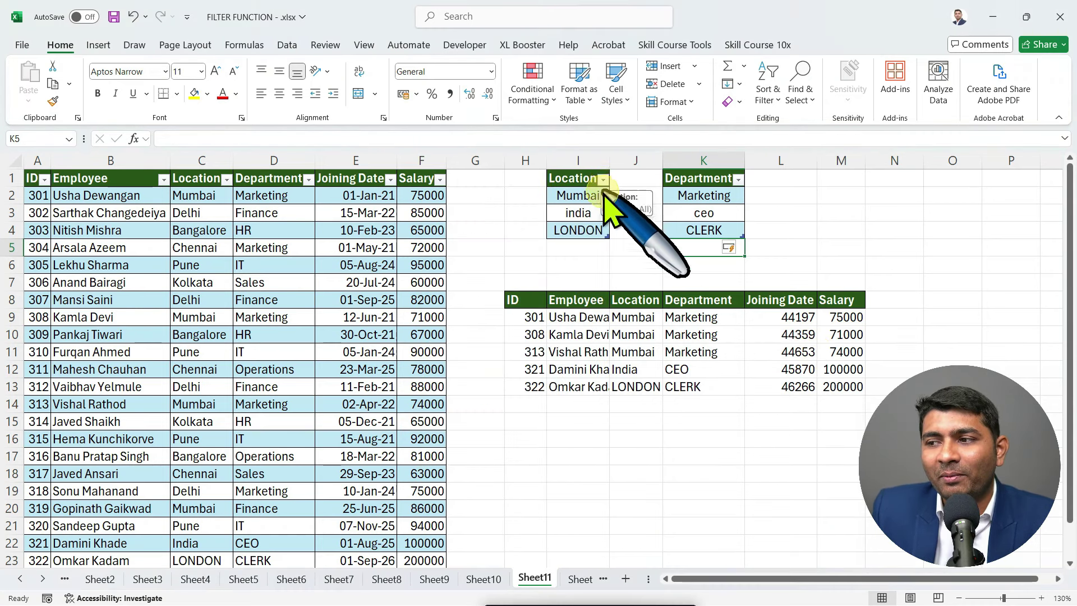
left_click(596, 195)
left_click(615, 195)
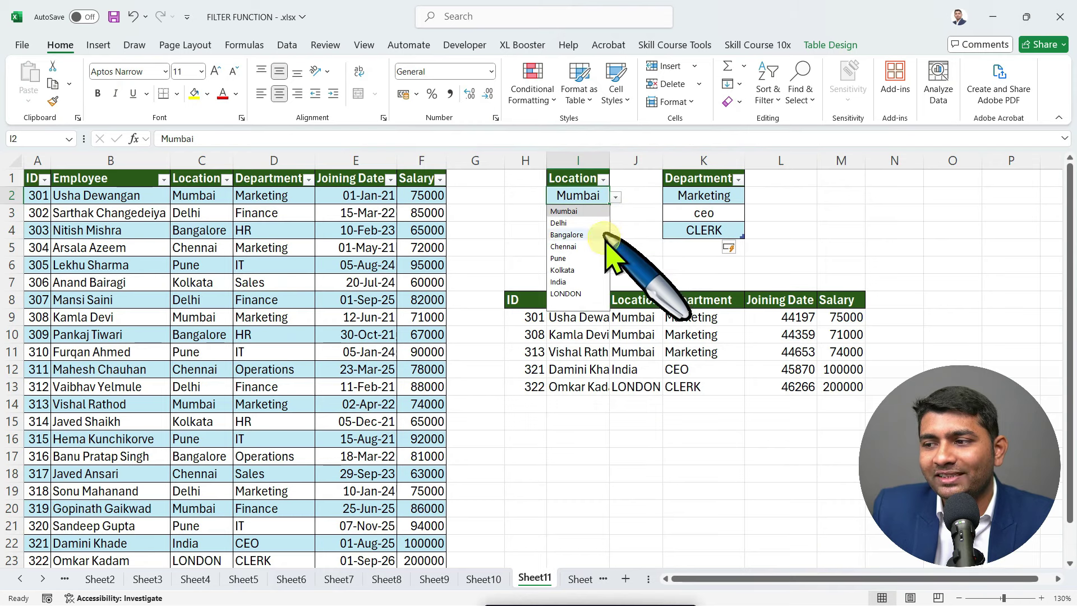
key("Escape")
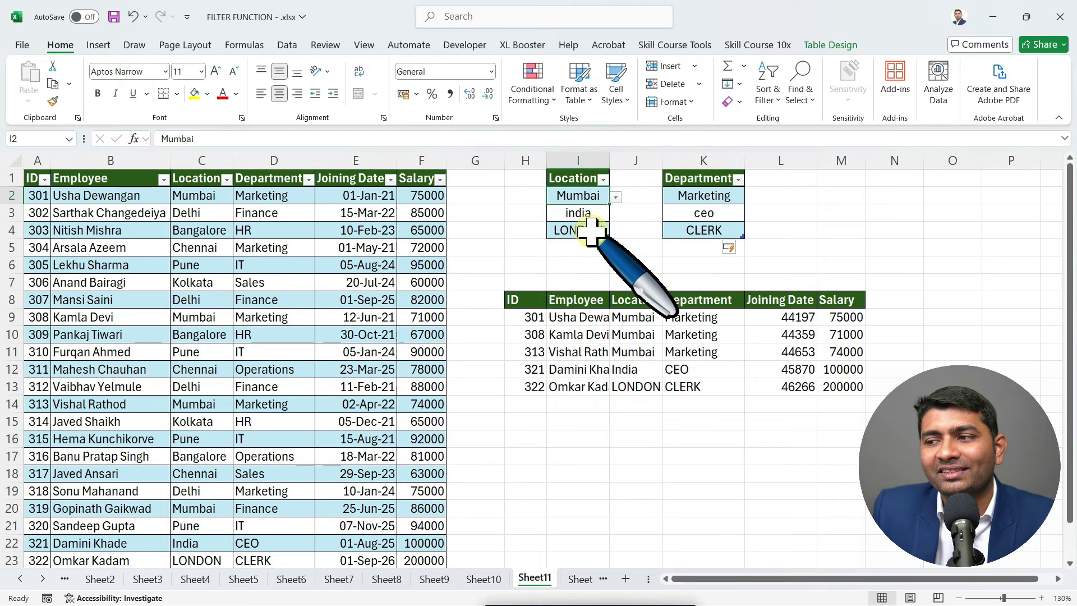
left_click(591, 232)
left_click_drag(577, 248, 675, 252)
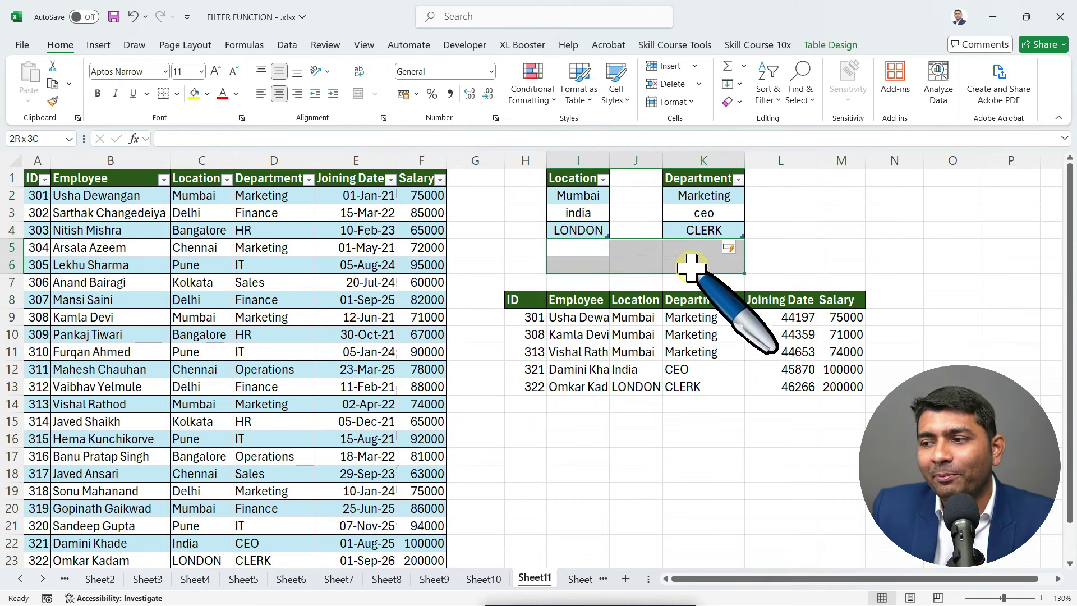
left_click(597, 248)
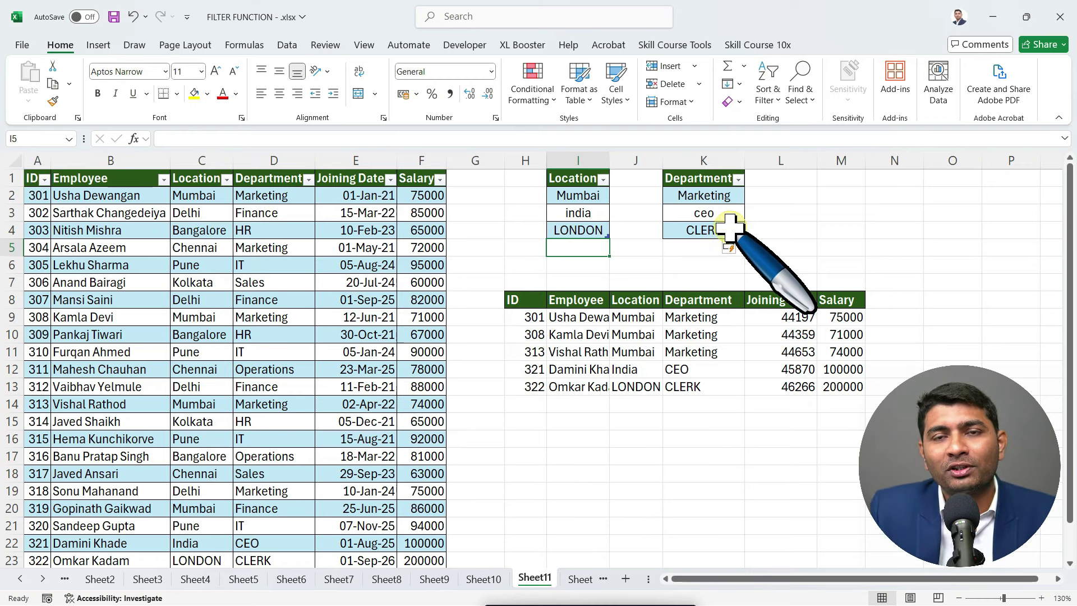
scroll(729, 227, "down", 1)
left_click(527, 352)
left_click_drag(571, 356, 823, 408)
left_click(586, 371)
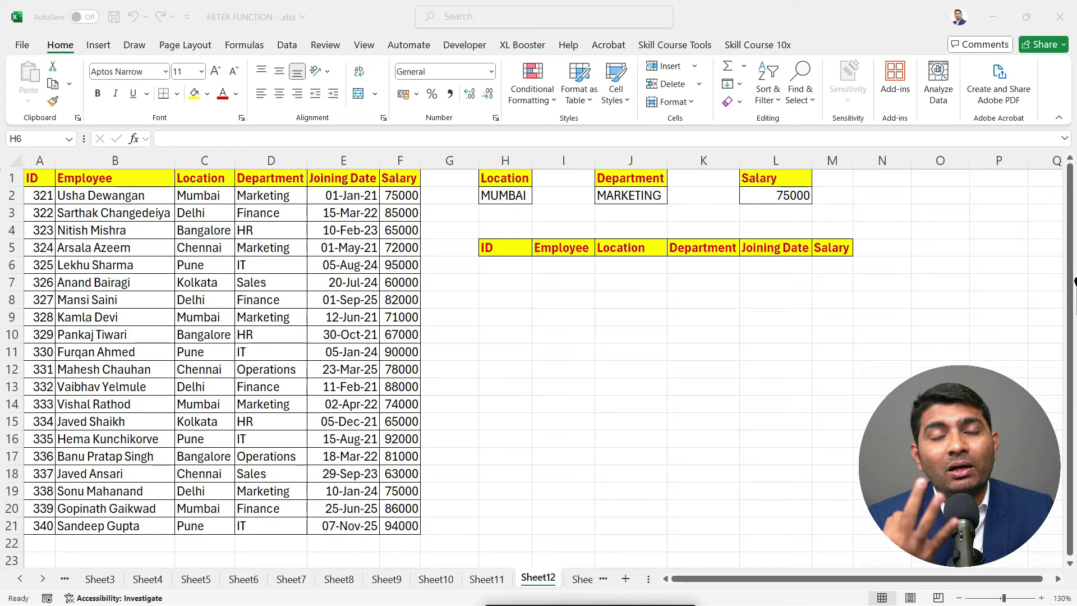
Start a FILTER formula in H6 with A2:F21 as the array.
left_click(513, 263)
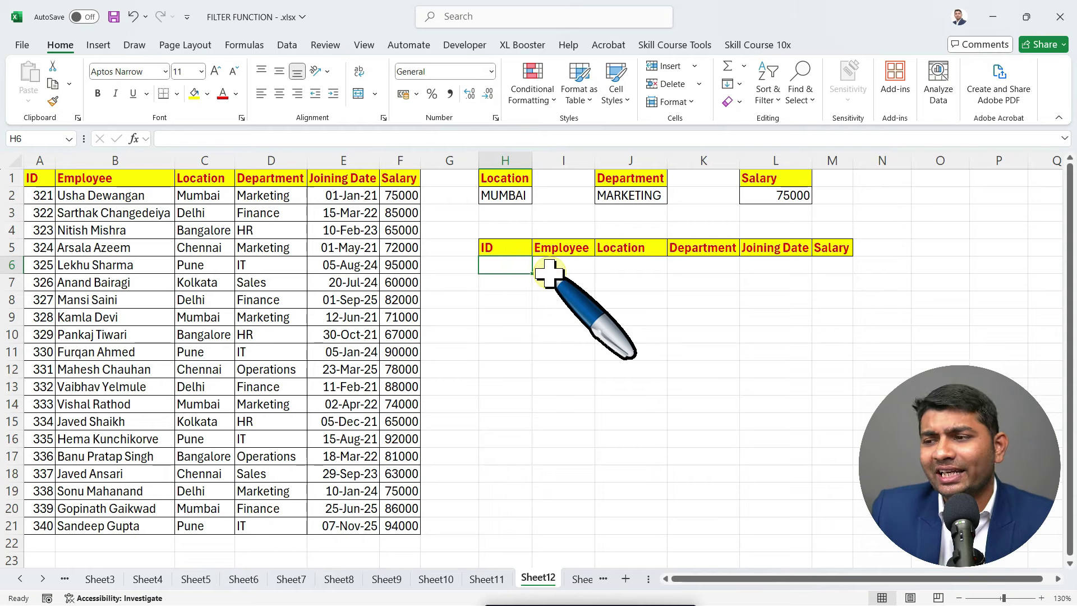
type("=FIL")
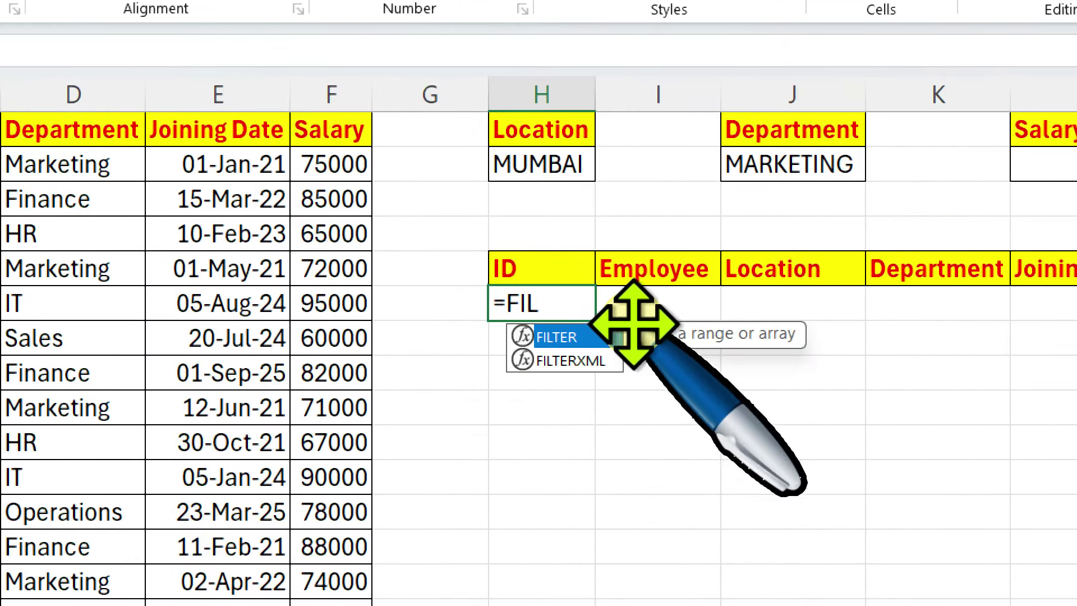
key("Tab")
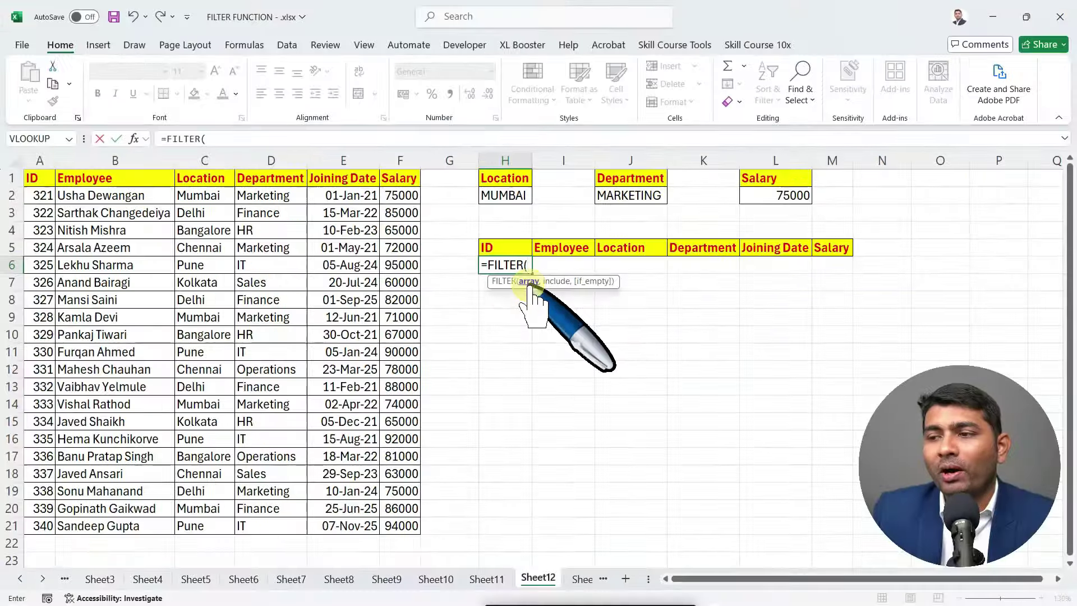
left_click(40, 195)
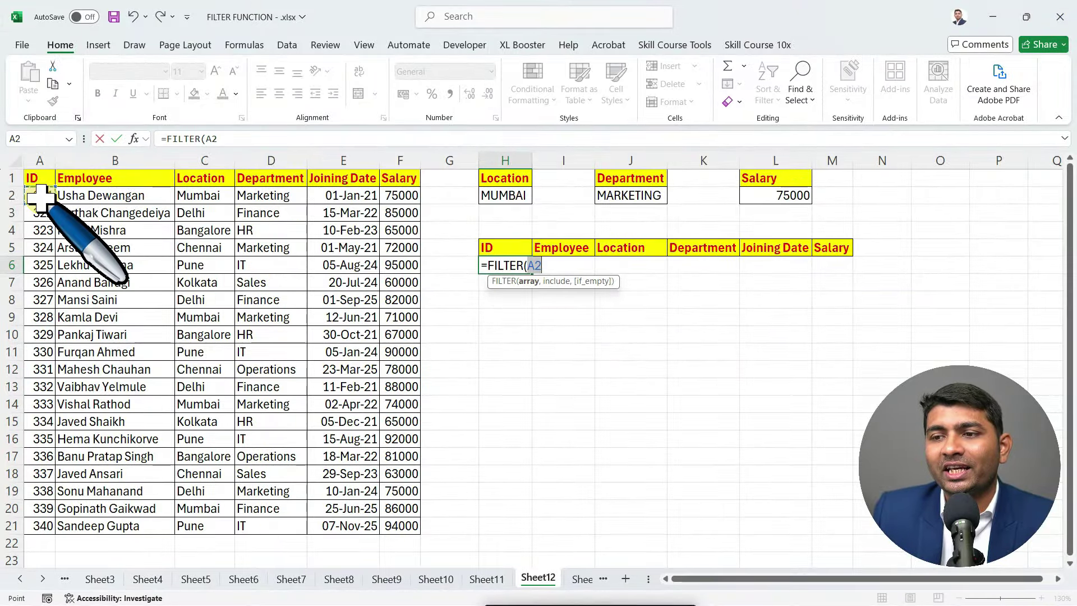
key("ctrl+shift+Right")
key("ctrl+shift+Down")
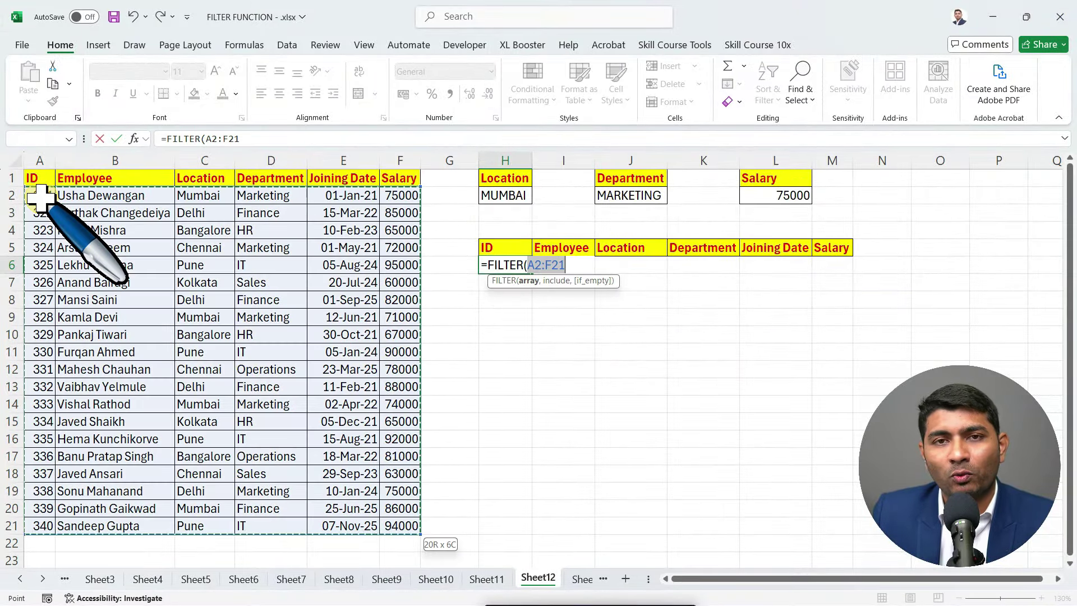
type(",")
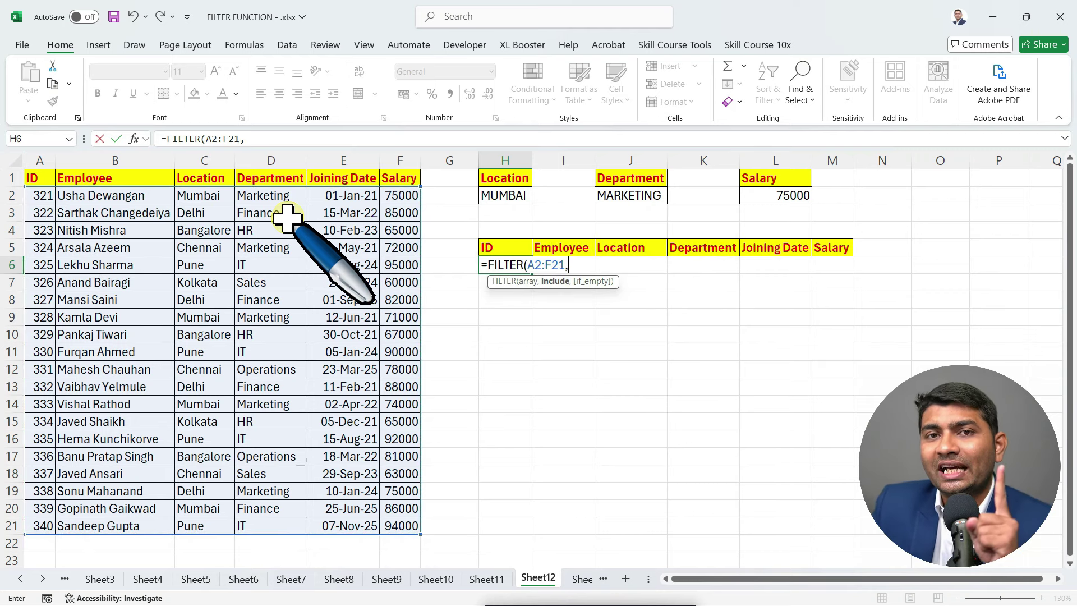
type("(")
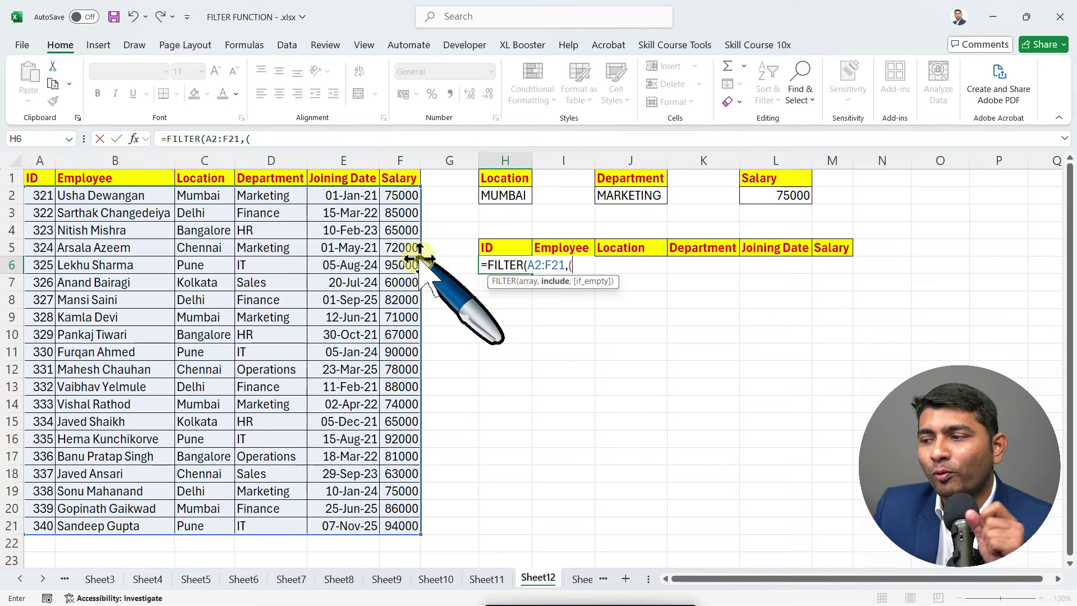
Add conditions matching Location C2:C21 to H2 and Department D2:D21 to J2.
left_click_drag(207, 196, 209, 509)
type("=")
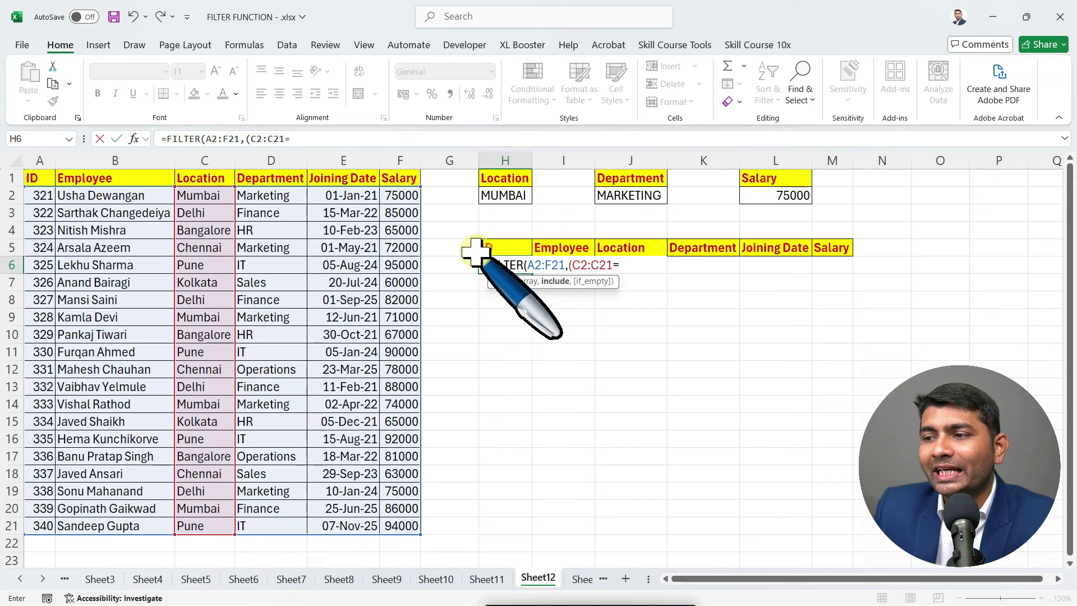
left_click(505, 196)
type(")*")
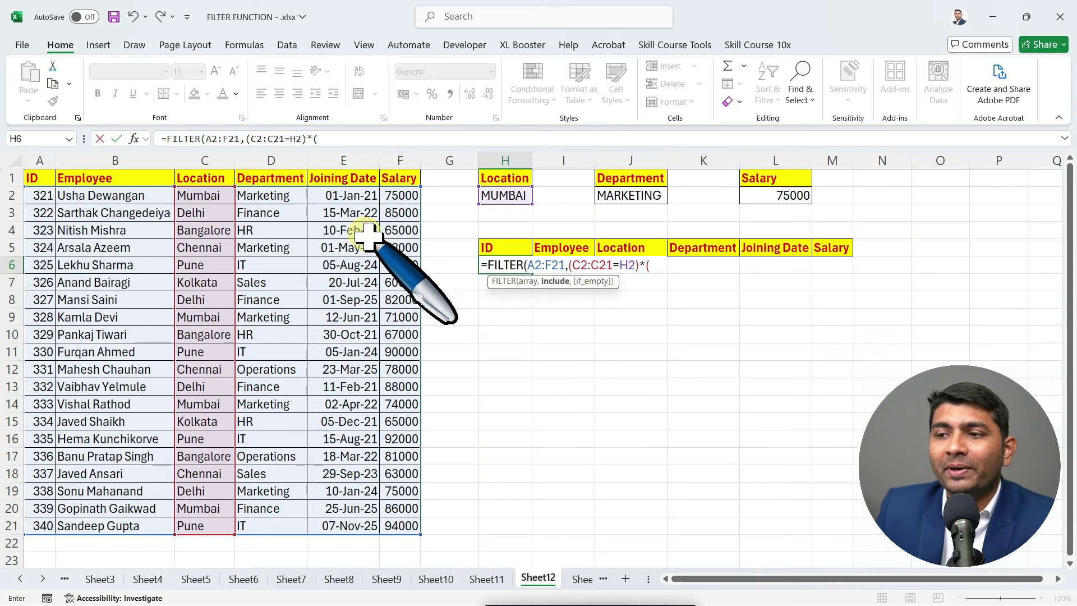
left_click_drag(269, 195, 276, 533)
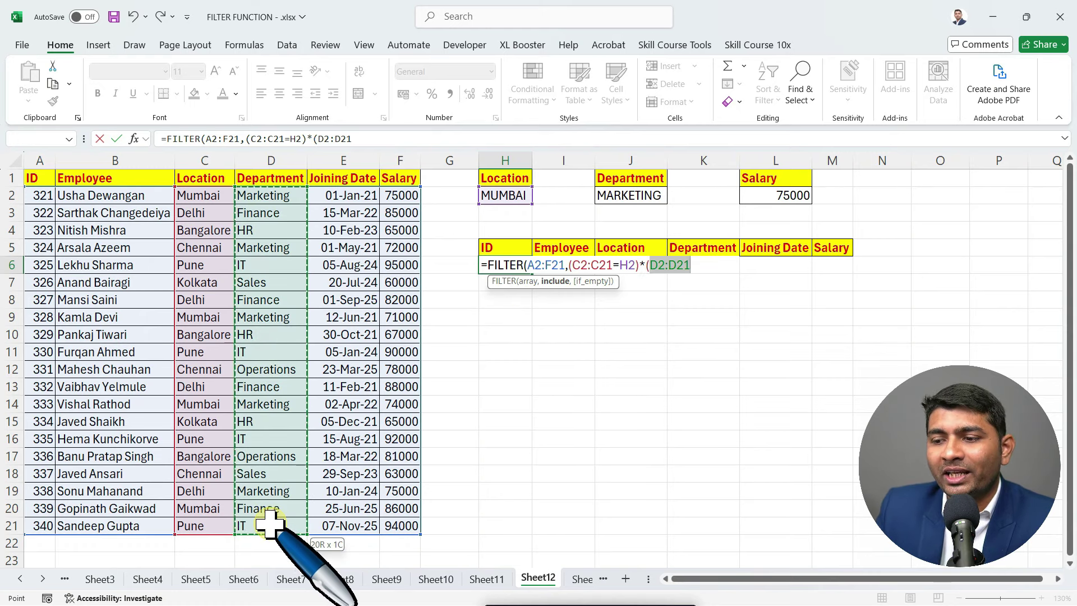
type("=")
left_click(630, 194)
type(")*(")
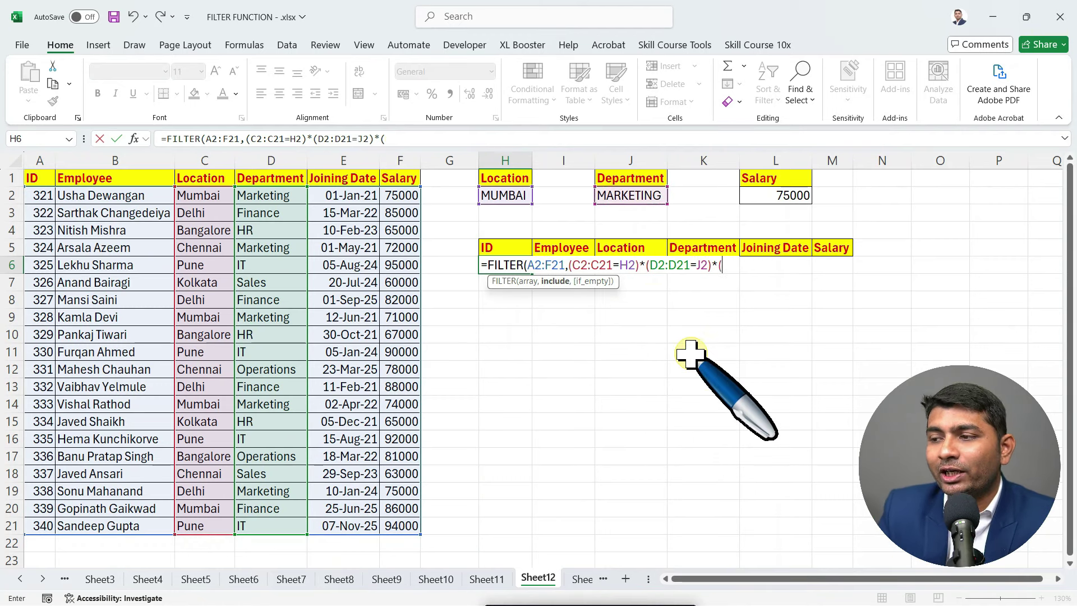
Add the condition Salary F2:F21 at least L2 and close the include argument.
left_click_drag(399, 200, 402, 525)
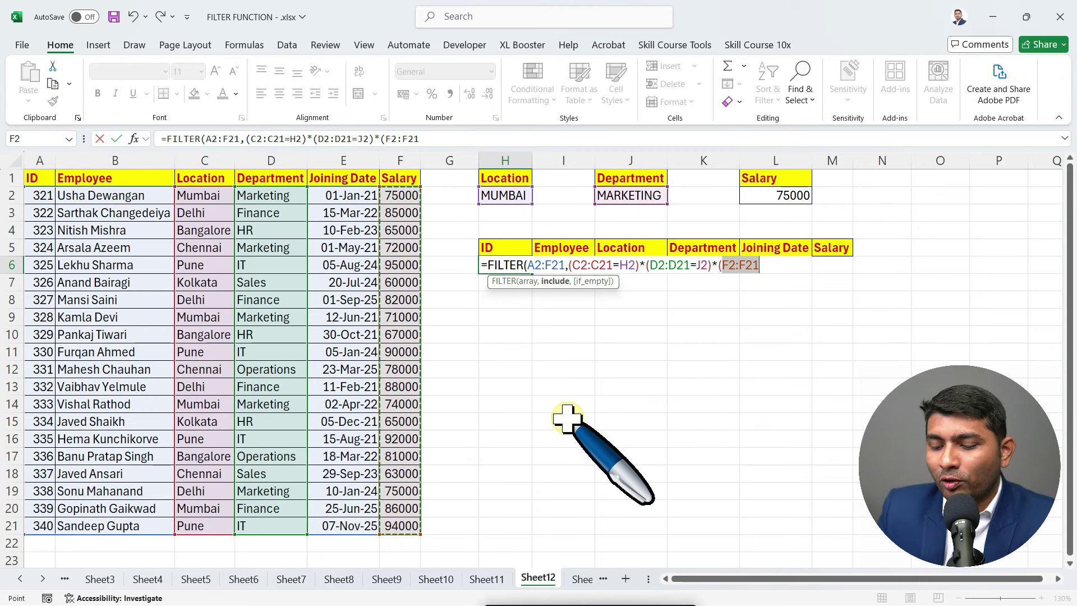
type(">=")
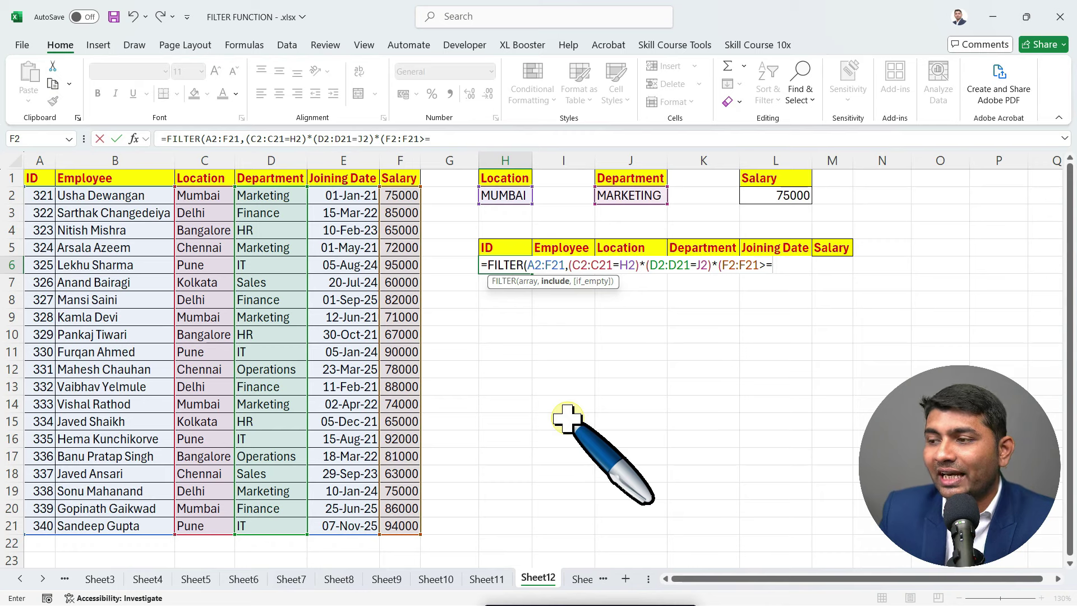
left_click(779, 196)
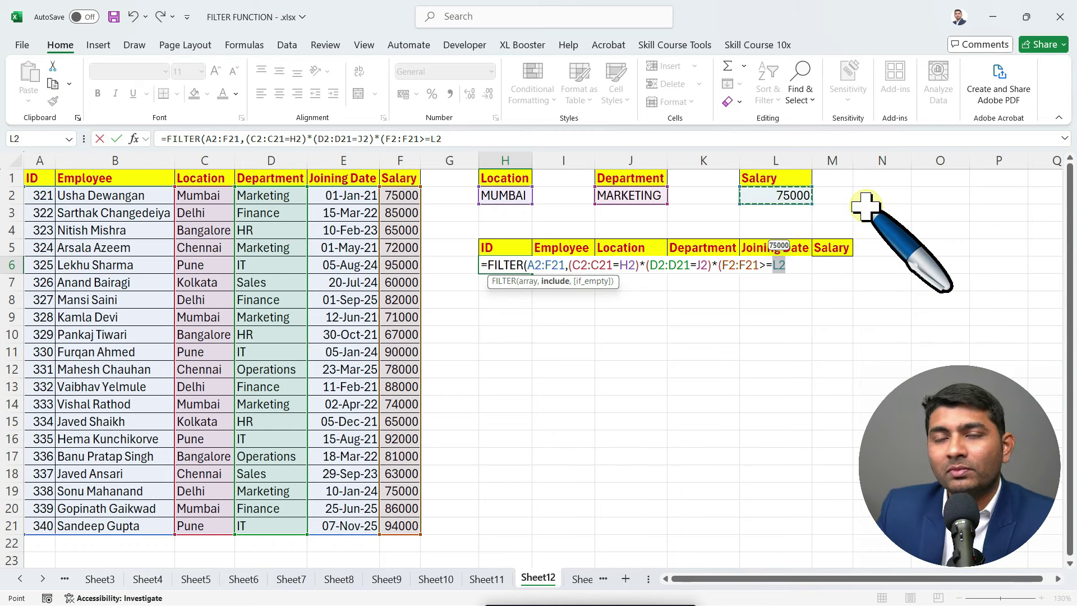
type(")")
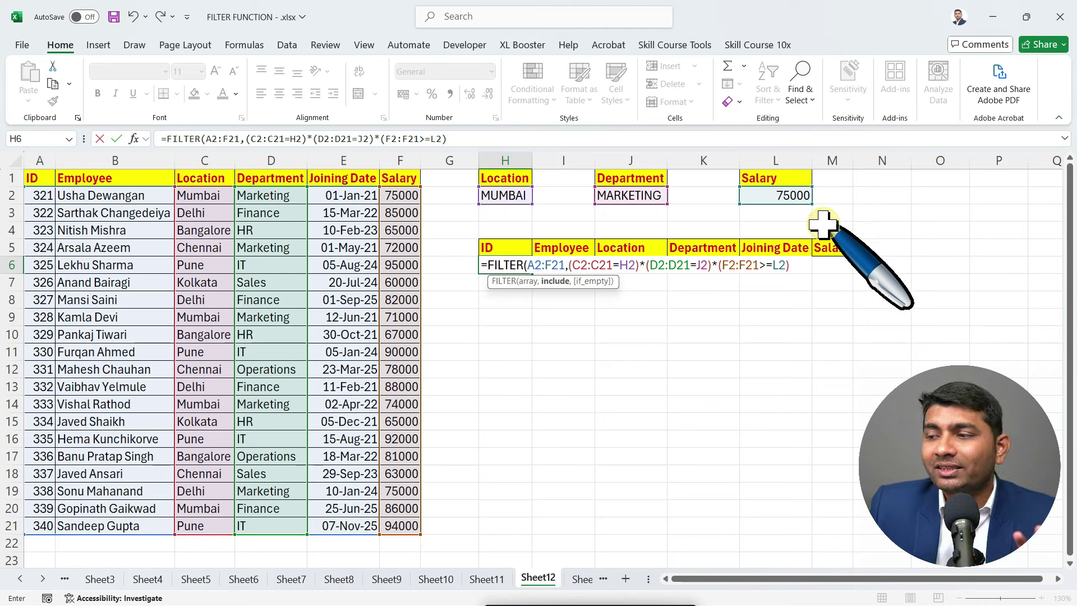
left_click(719, 265)
left_click(649, 264)
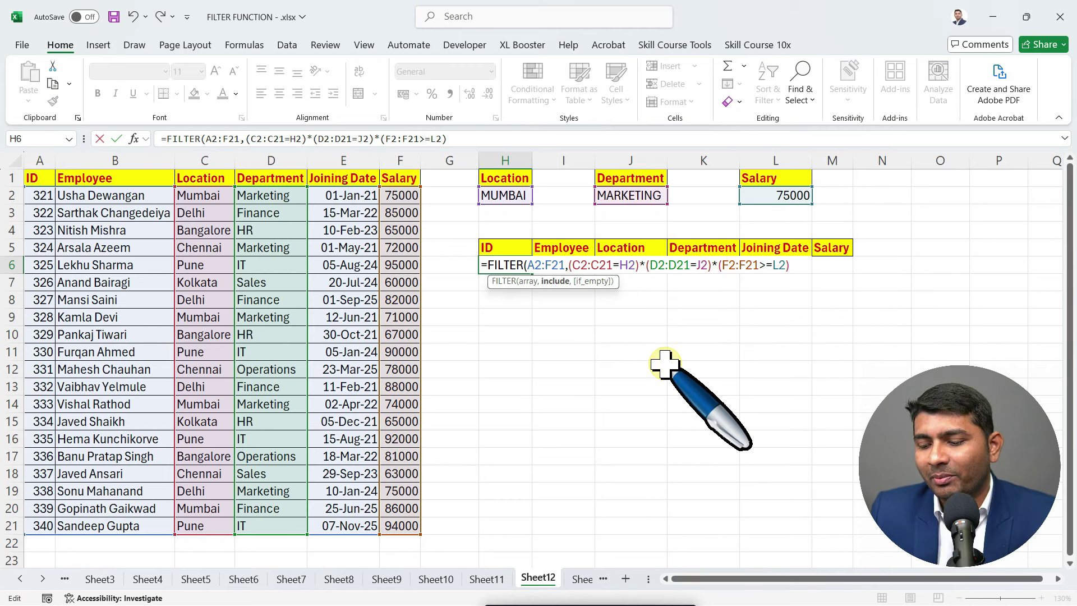
Commit the formula with the parenthesis fix and format L6 as Short Date.
key("Return")
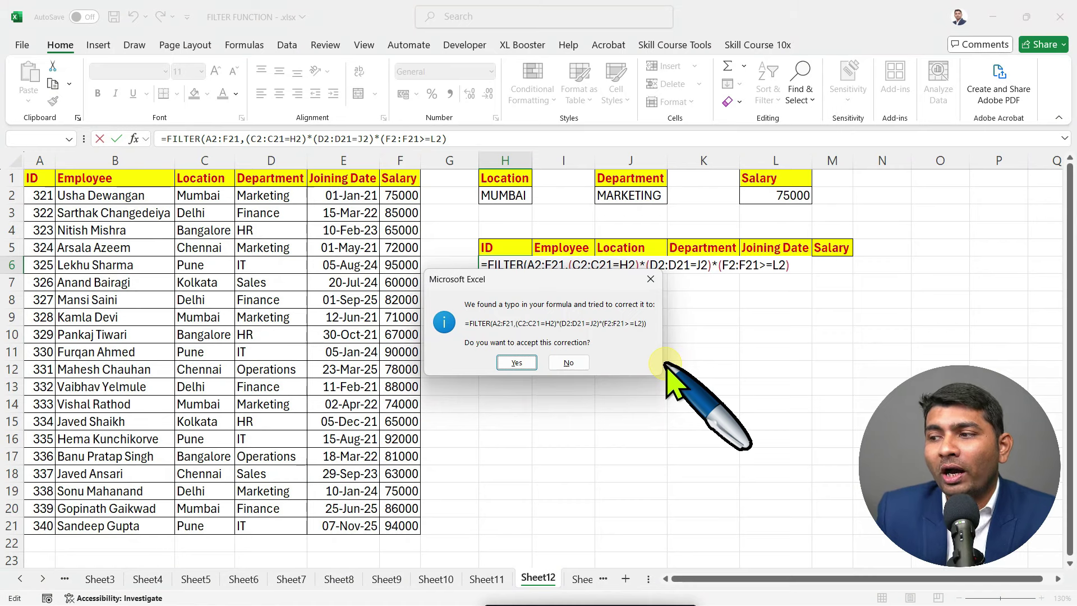
key("Return")
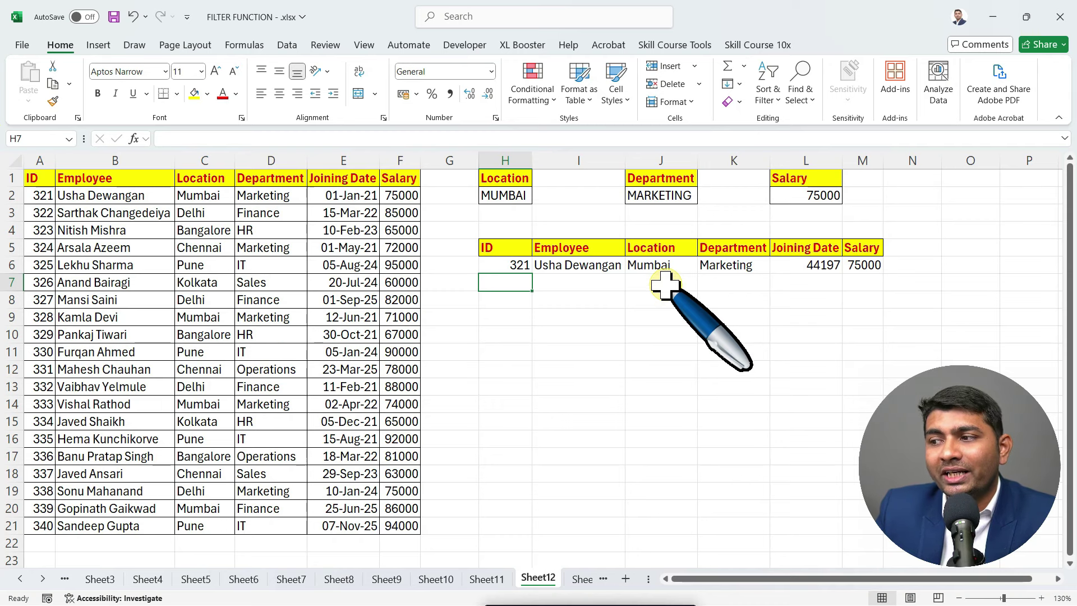
left_click(806, 264)
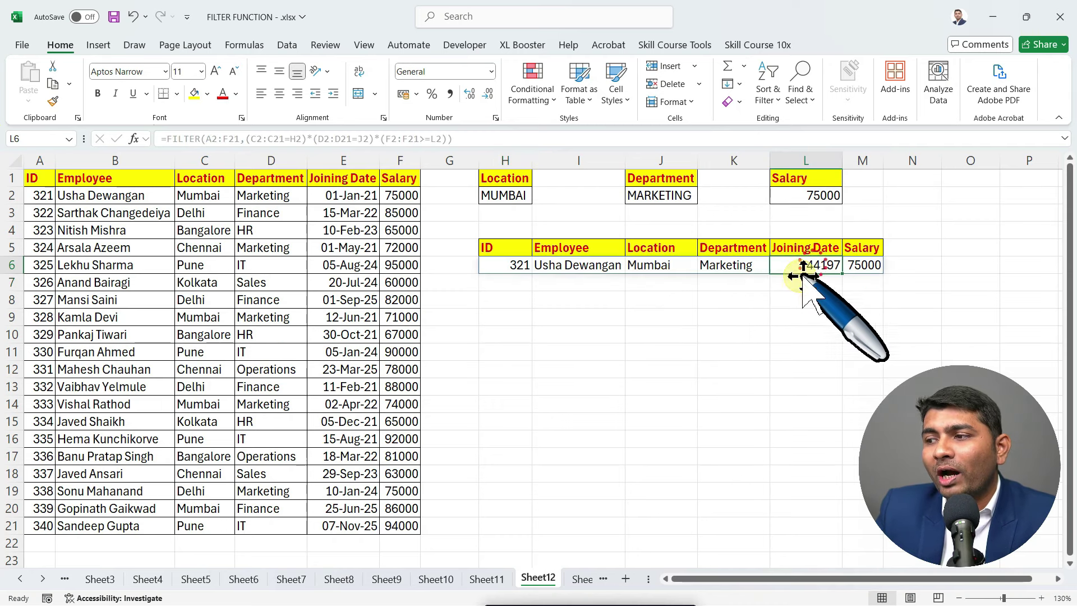
left_click(492, 72)
left_click(467, 230)
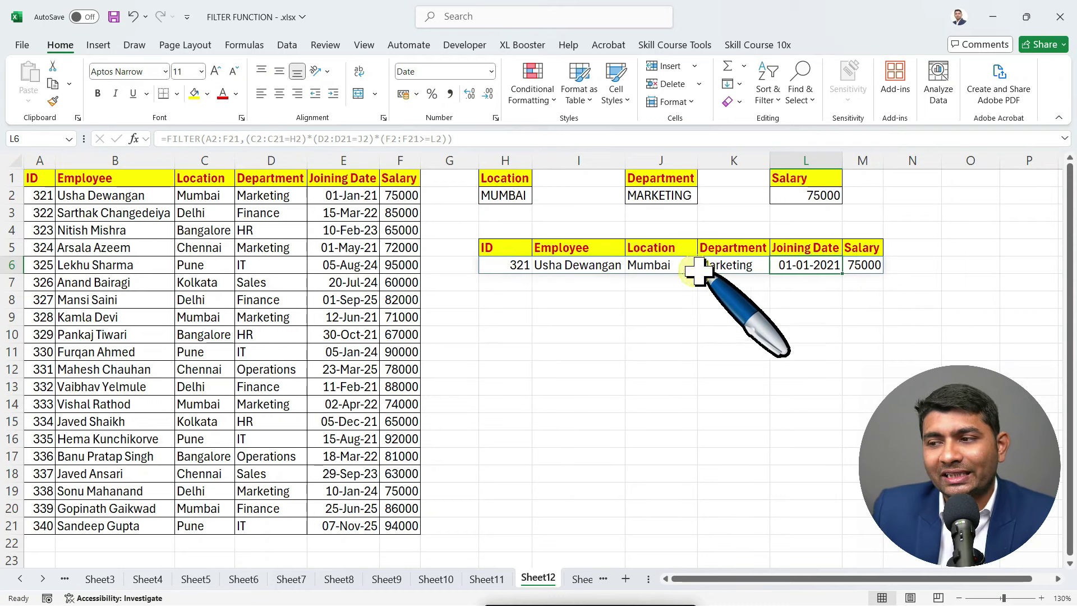
Reopen the H6 FILTER formula, review its conditions, and commit it again.
double_click(505, 264)
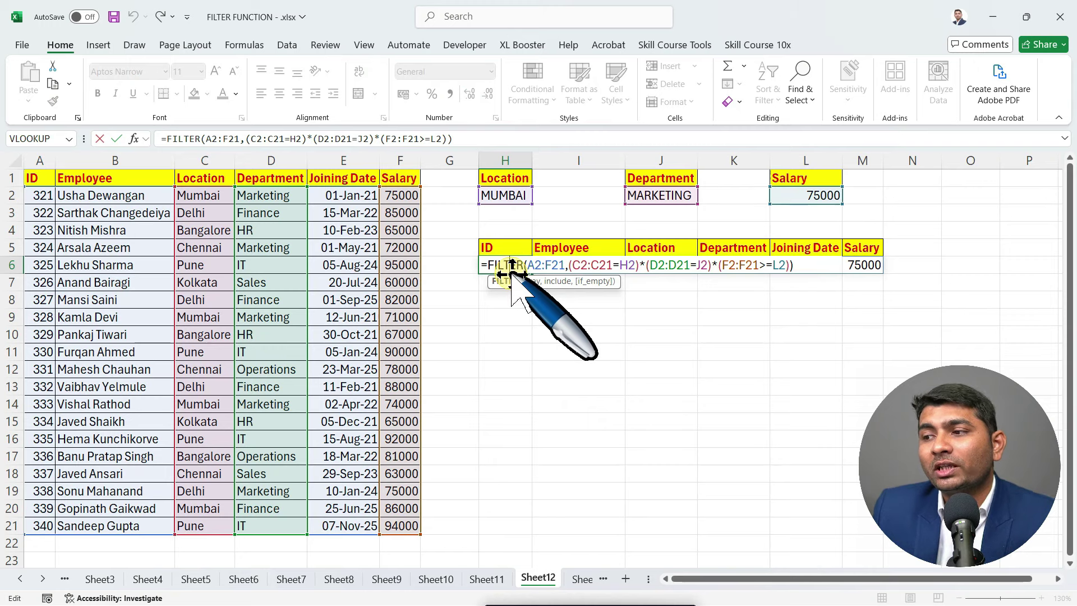
left_click(646, 270)
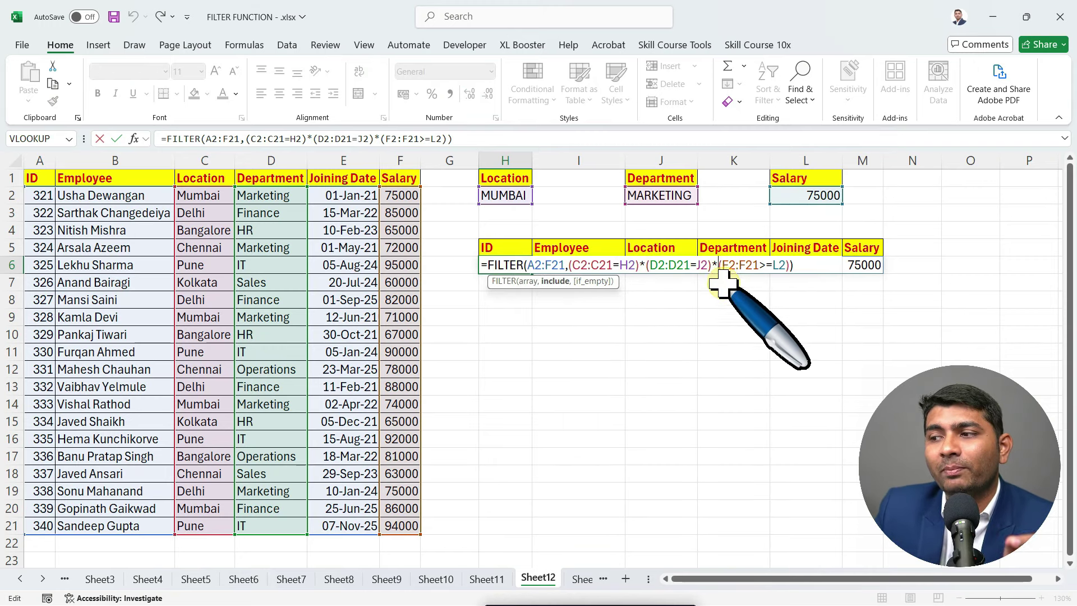
key("ctrl+Return")
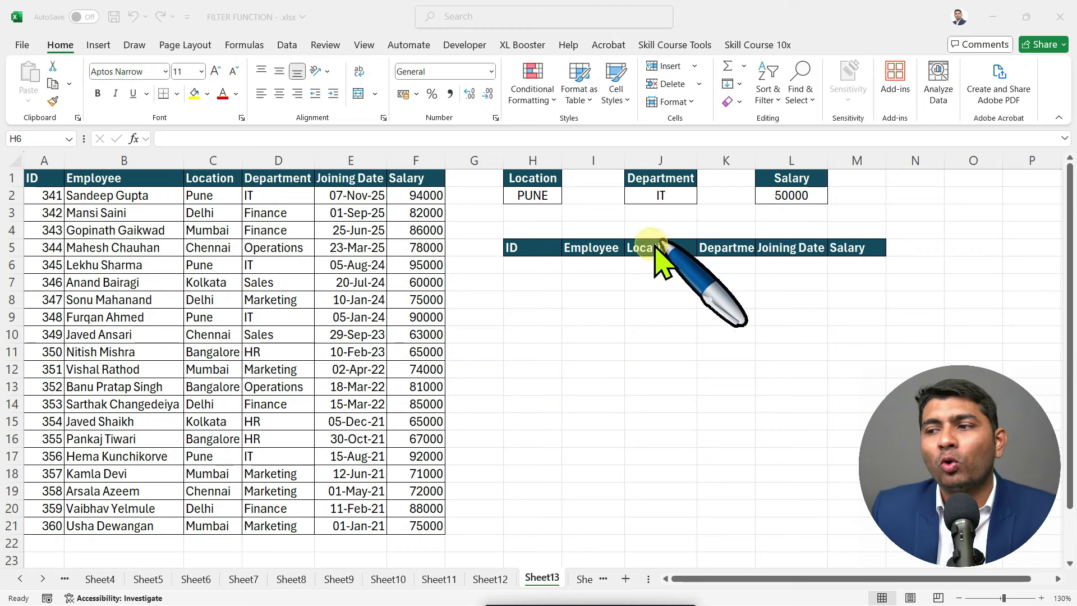
Start a FILTER formula in H6 using A2:F21 as the array.
left_click(547, 264)
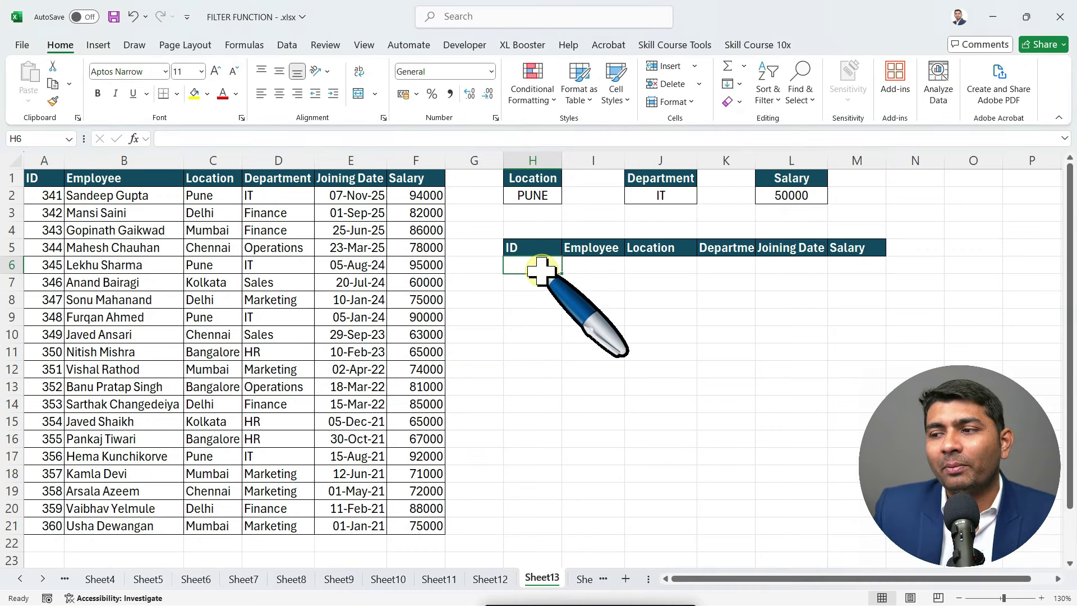
type("=")
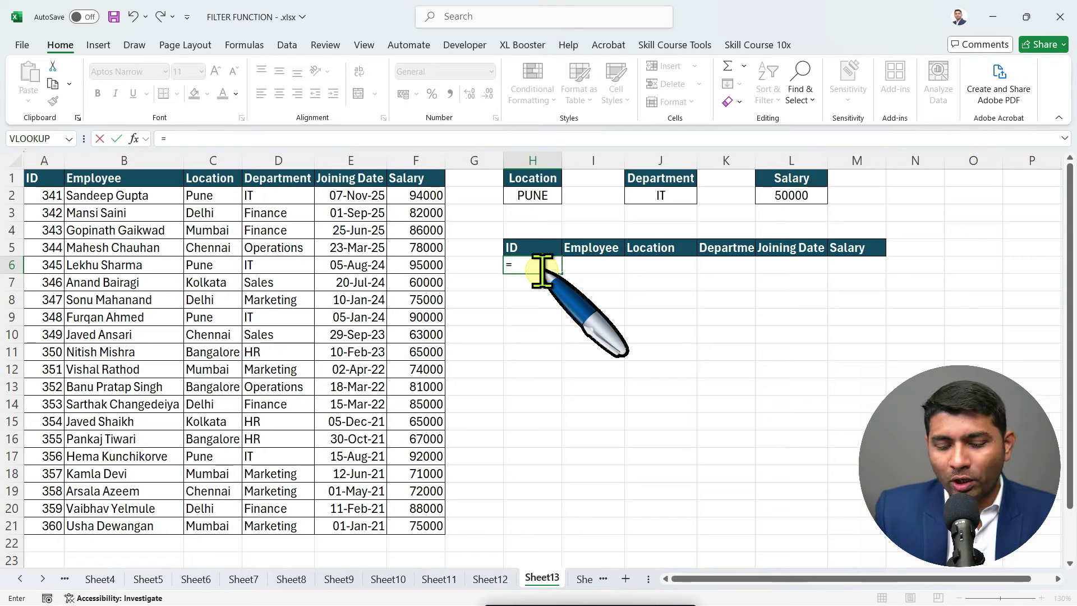
type("FILTER(")
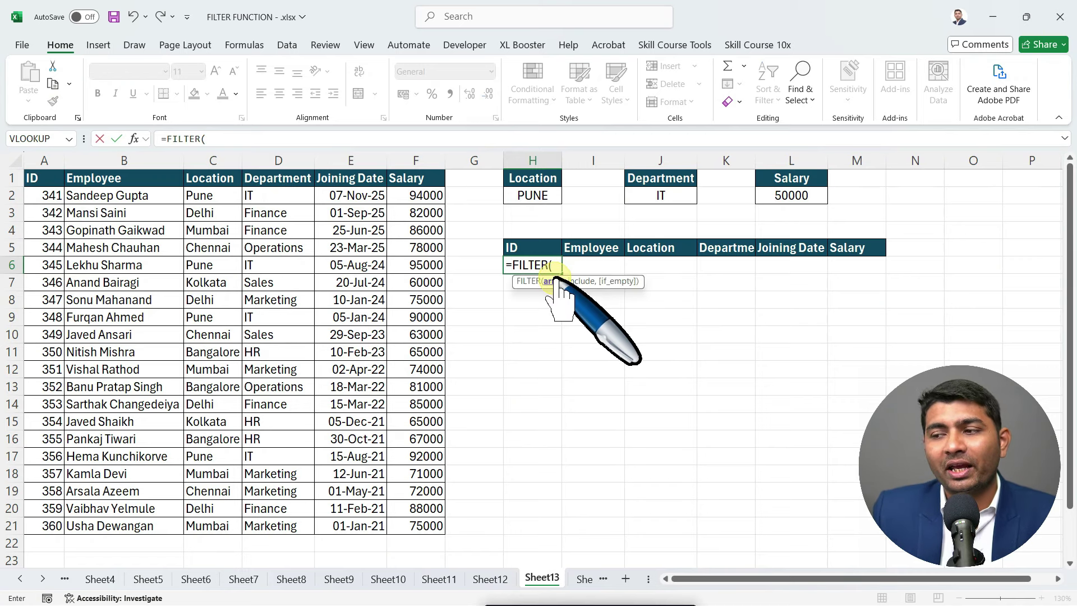
left_click_drag(55, 196, 426, 523)
type(",")
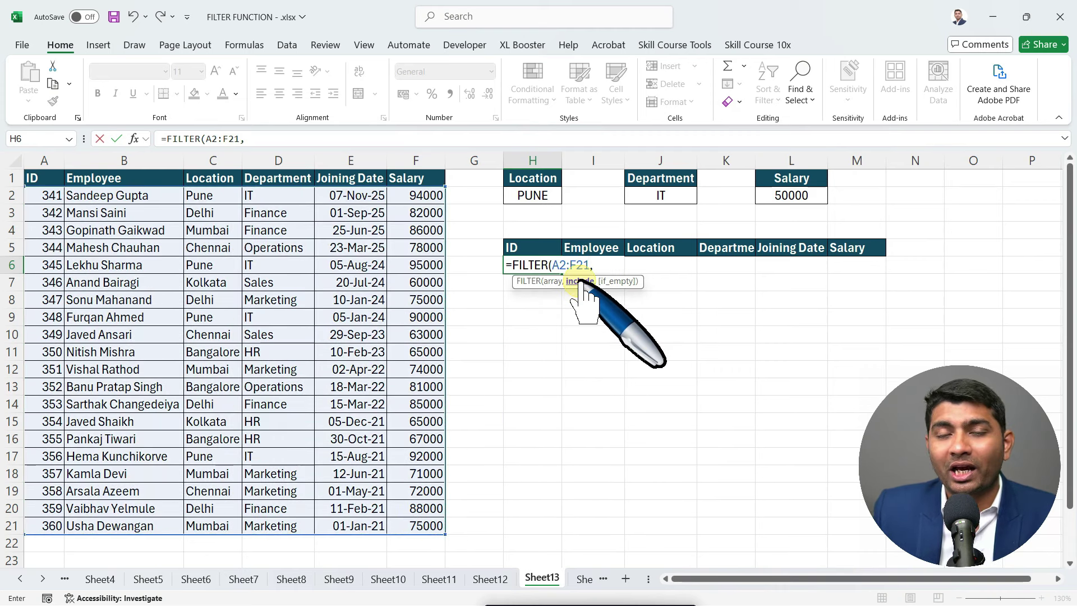
type("(")
Add conditions requiring Location C2:C21 equal H2 and Department D2:D21 equal J2.
left_click_drag(229, 196, 223, 525)
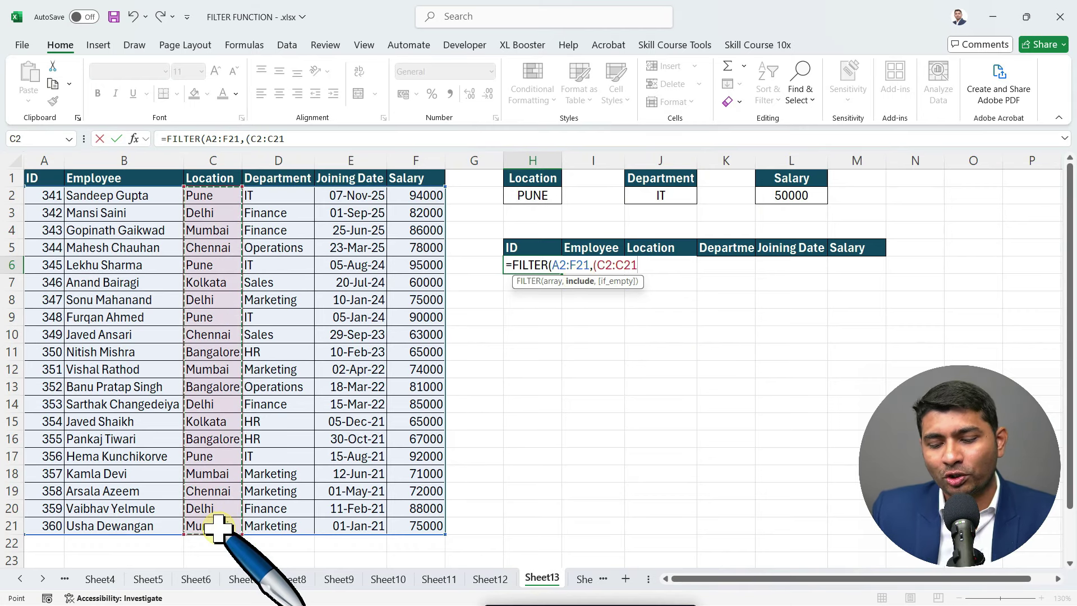
type("=")
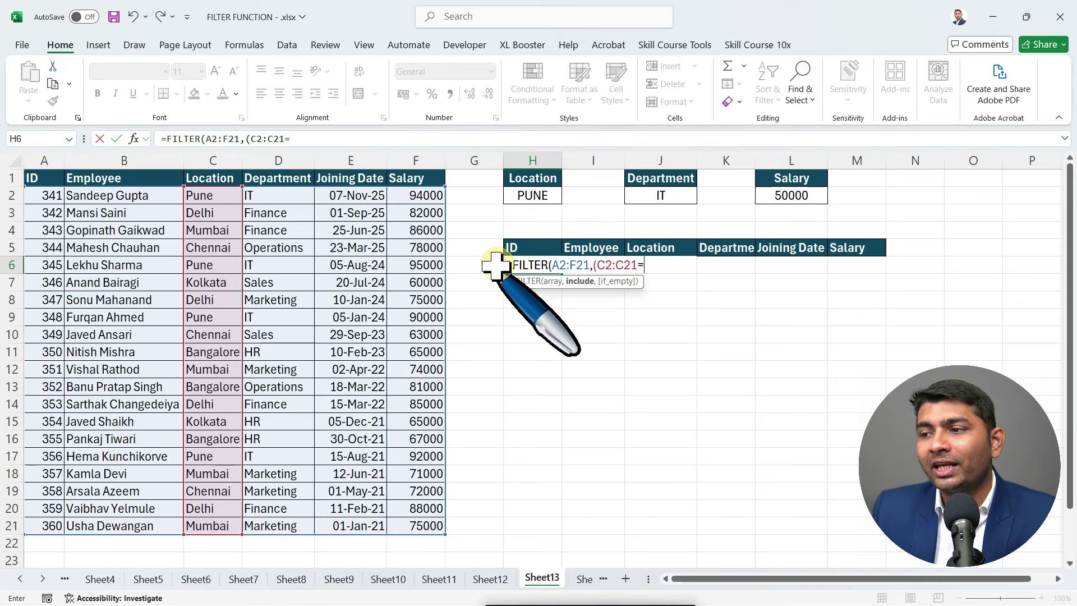
left_click(530, 197)
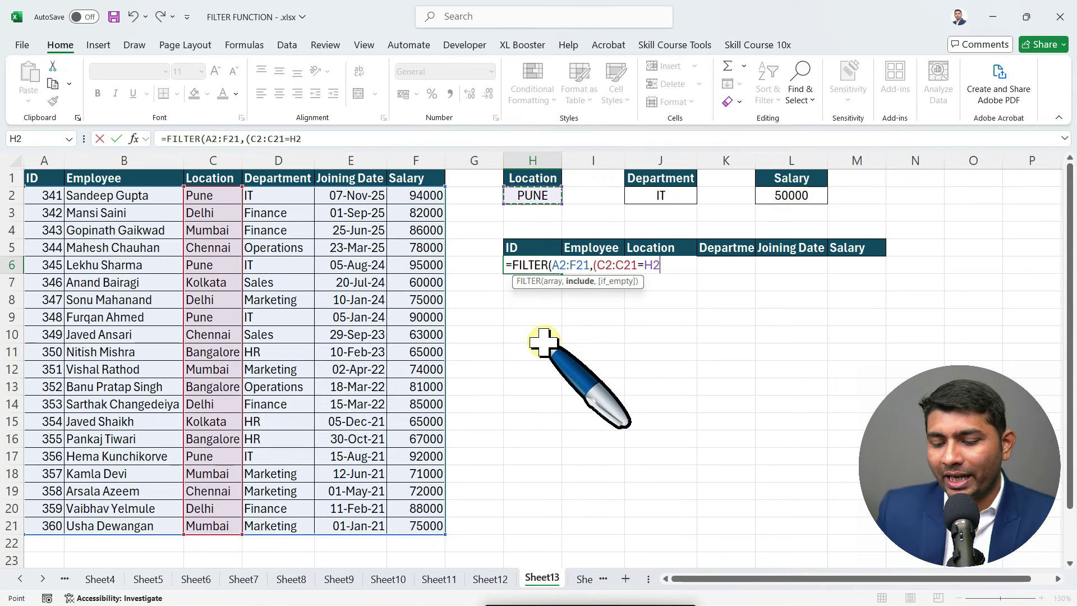
type(")")
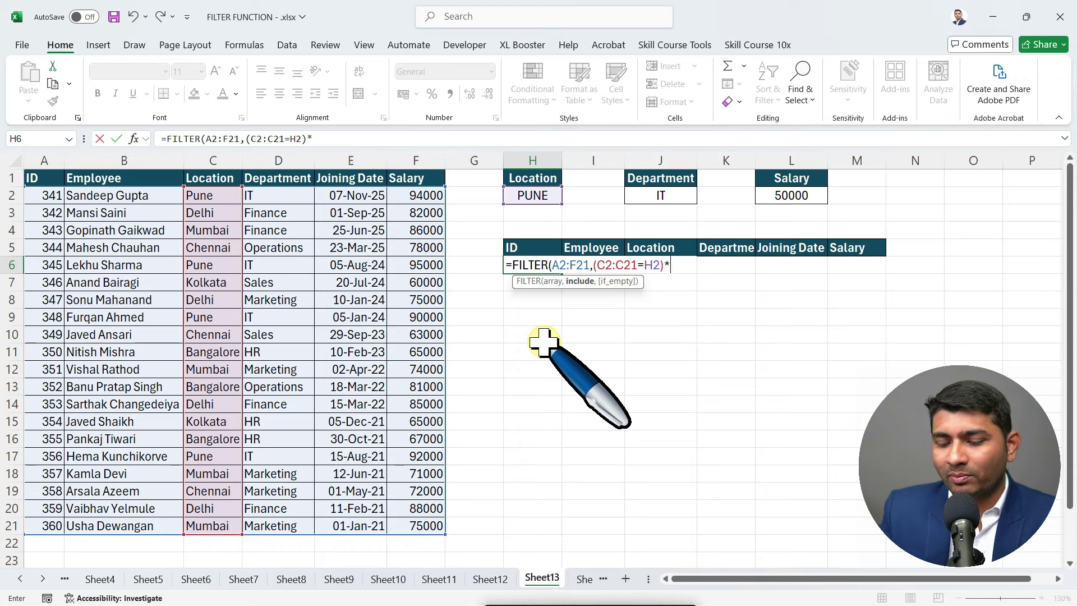
type("*(")
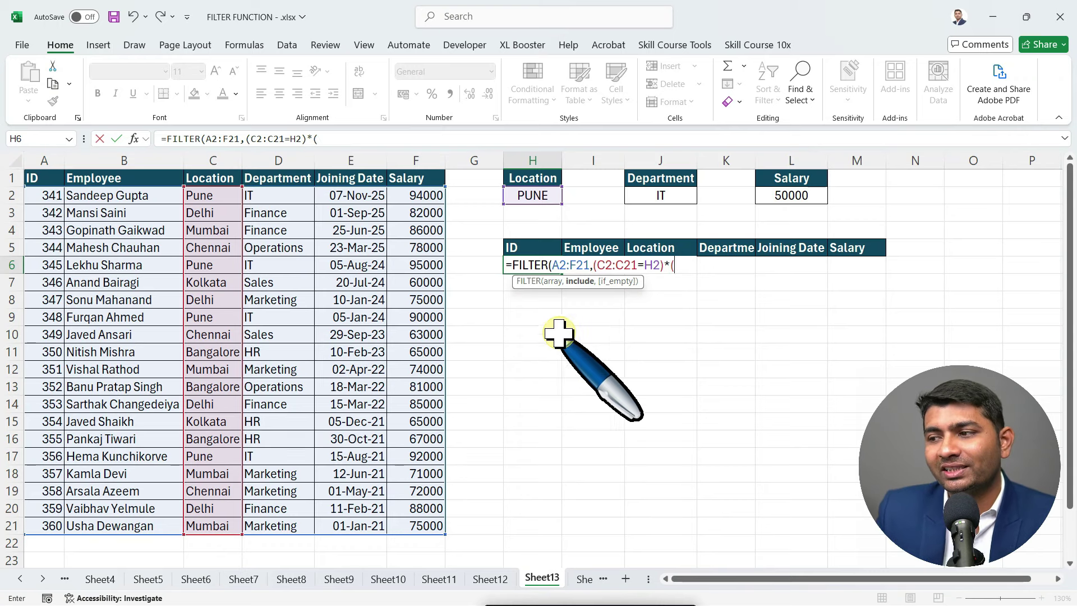
left_click_drag(286, 195, 281, 521)
type("=")
left_click(661, 195)
type(")+(")
Add an OR condition for Salary F2:F21 at least L2 and commit the formula.
left_click_drag(415, 195, 416, 526)
type(">=")
left_click(799, 195)
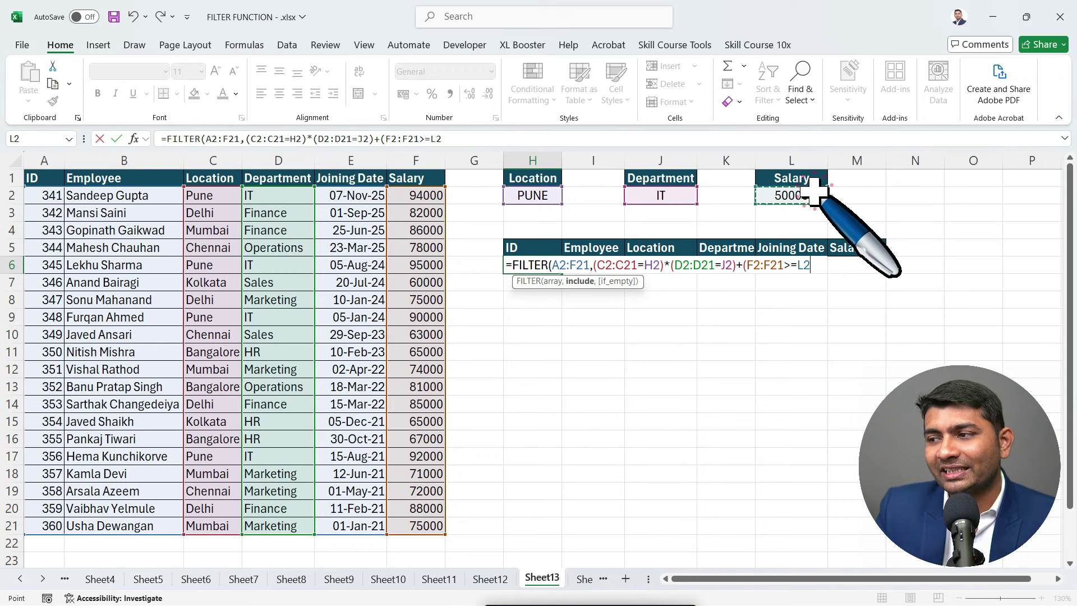
type(")")
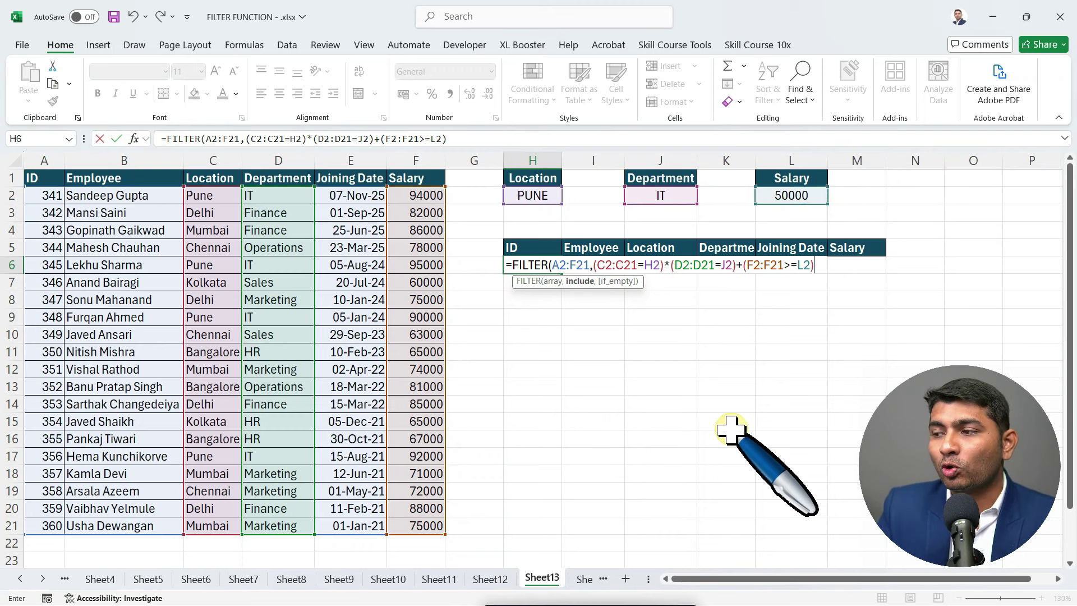
type(")")
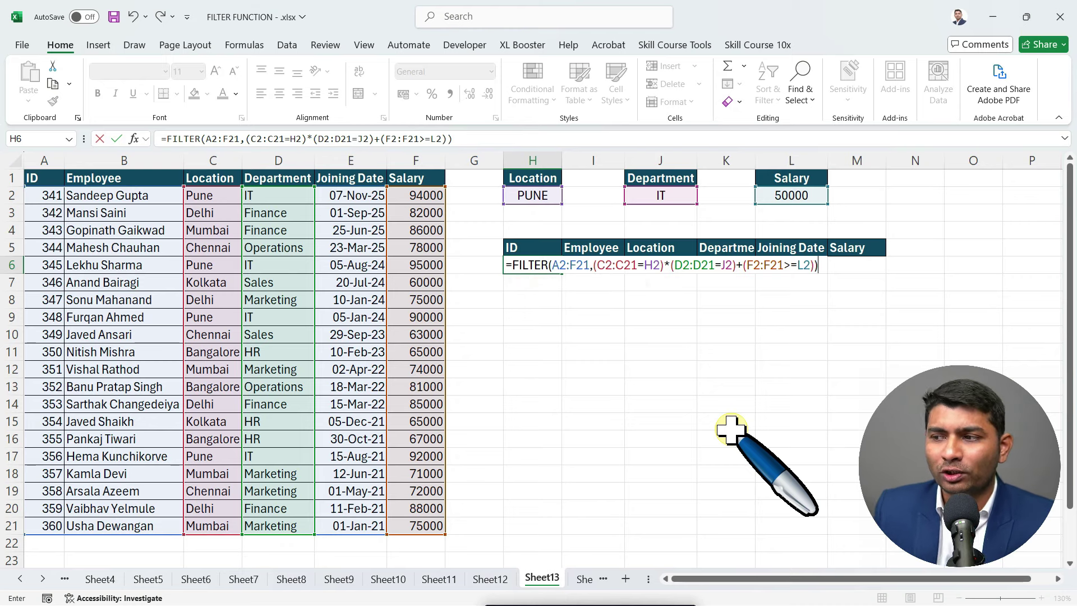
key("Return")
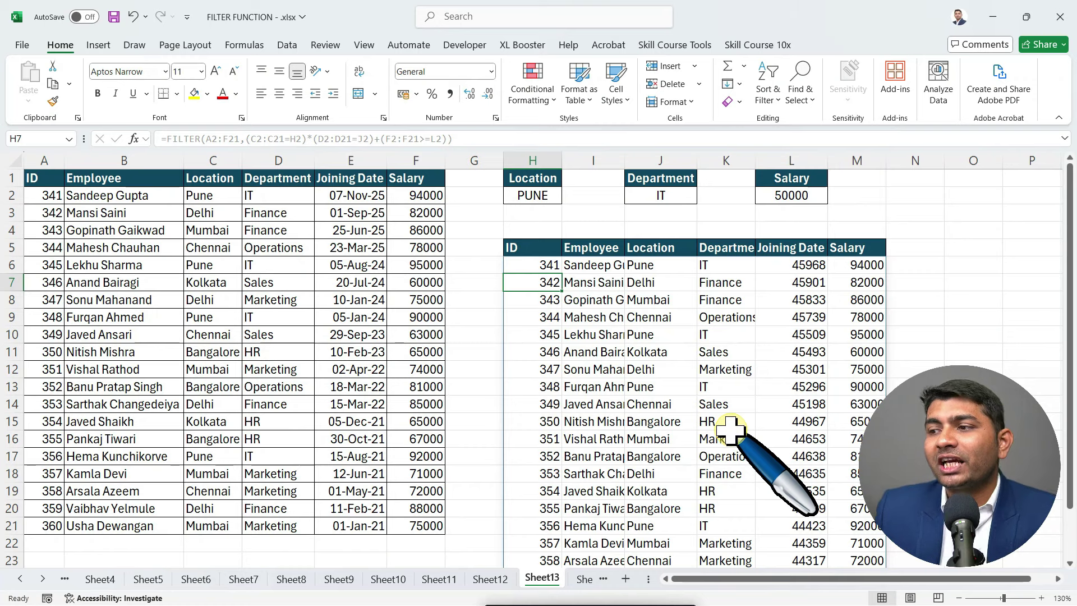
Point out the Pune IT rows in the results and select joining dates L6:L25.
left_click_drag(660, 266, 721, 268)
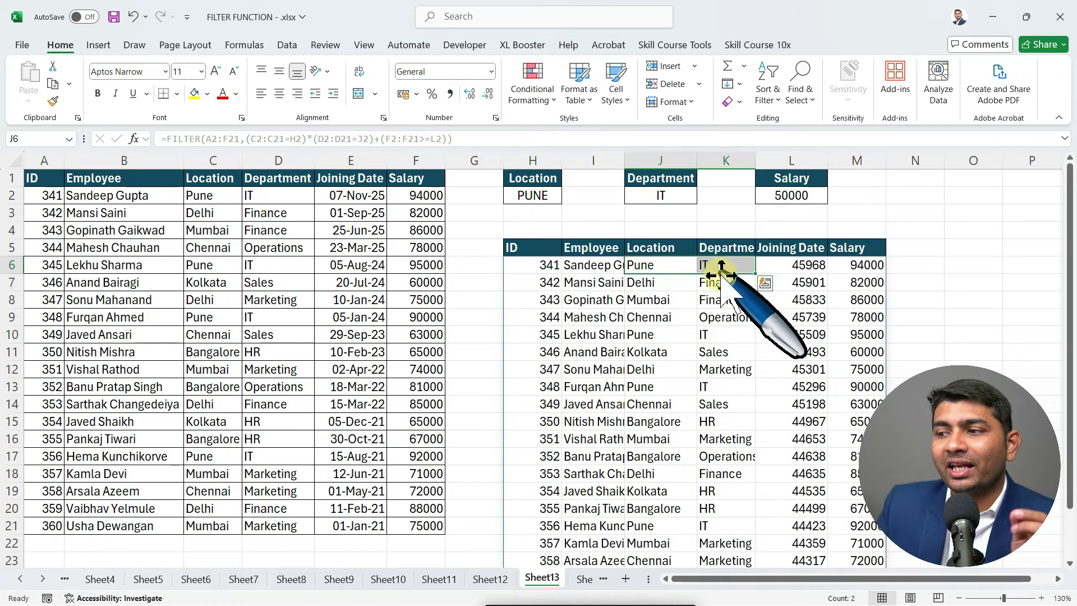
left_click_drag(665, 337, 714, 338)
left_click_drag(662, 387, 720, 387)
left_click(685, 421)
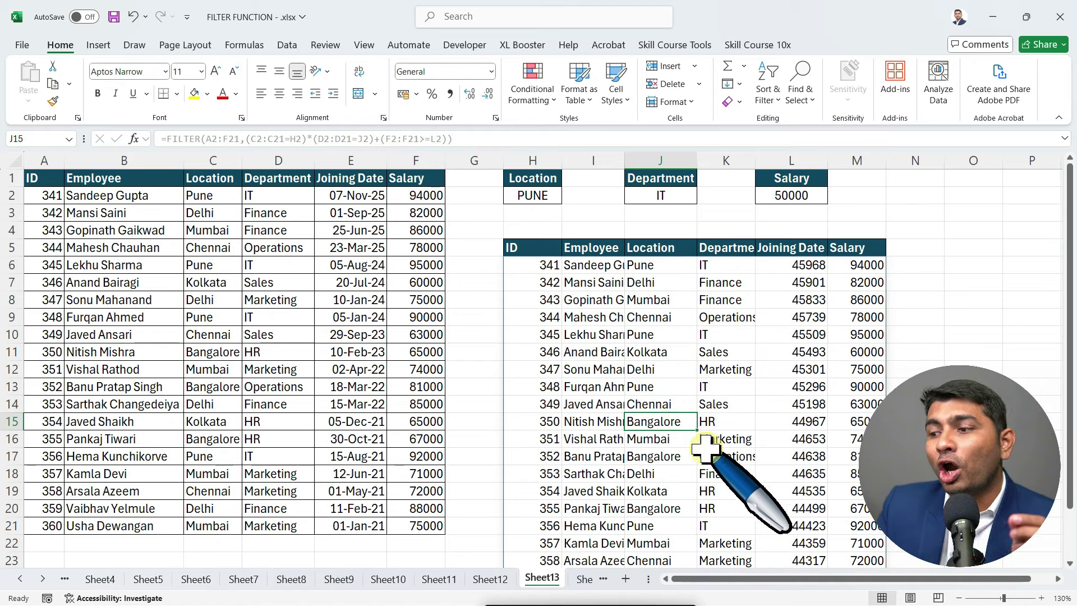
left_click_drag(694, 525, 729, 525)
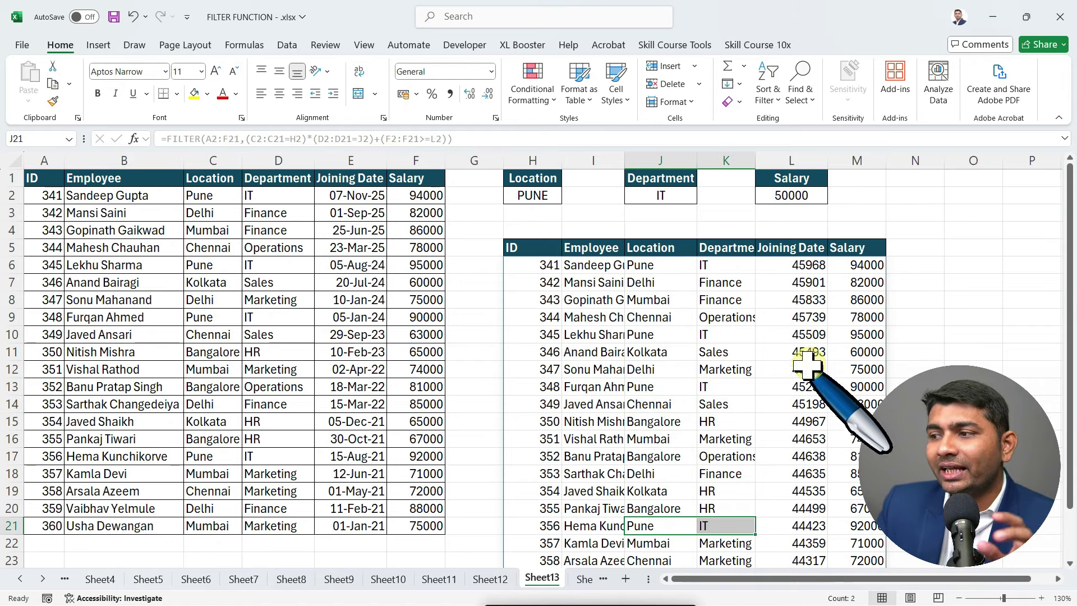
scroll(849, 303, "down", 2)
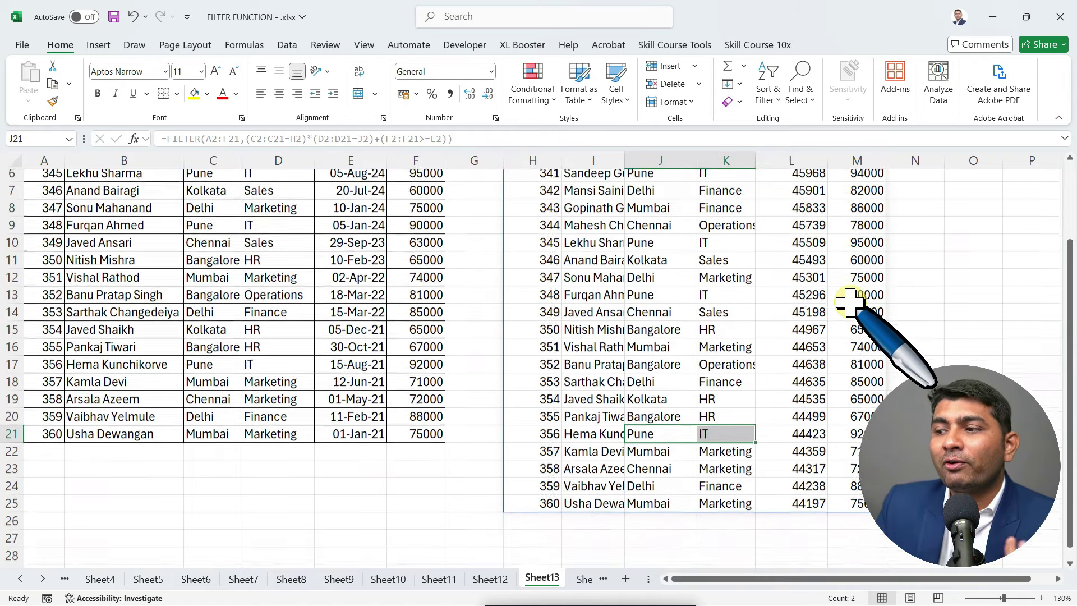
scroll(850, 302, "up", 2)
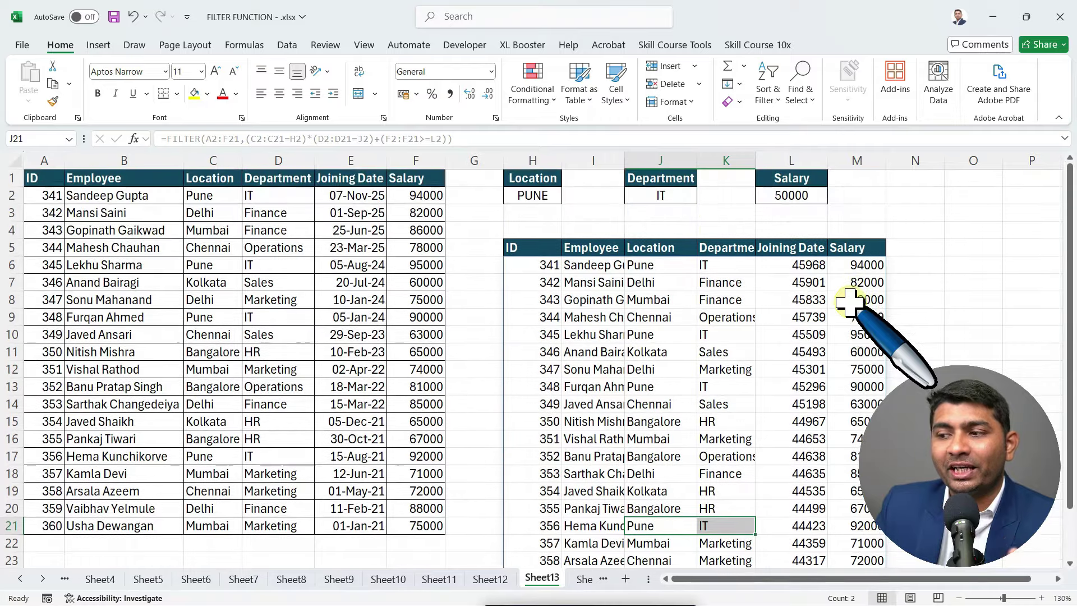
left_click(791, 265)
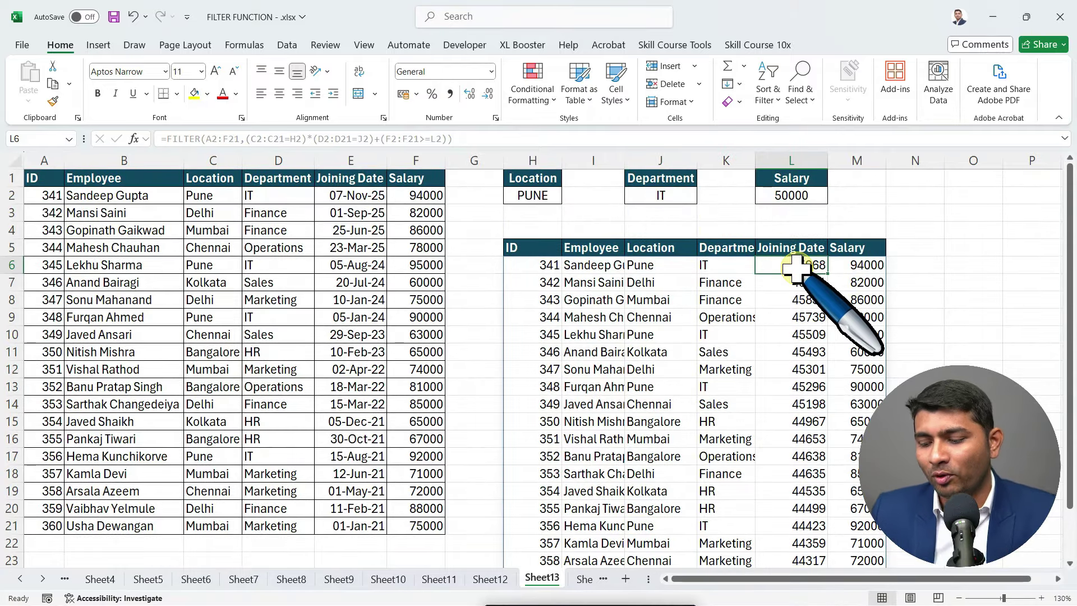
key("ctrl+shift+Down")
scroll(796, 268, "up", 1)
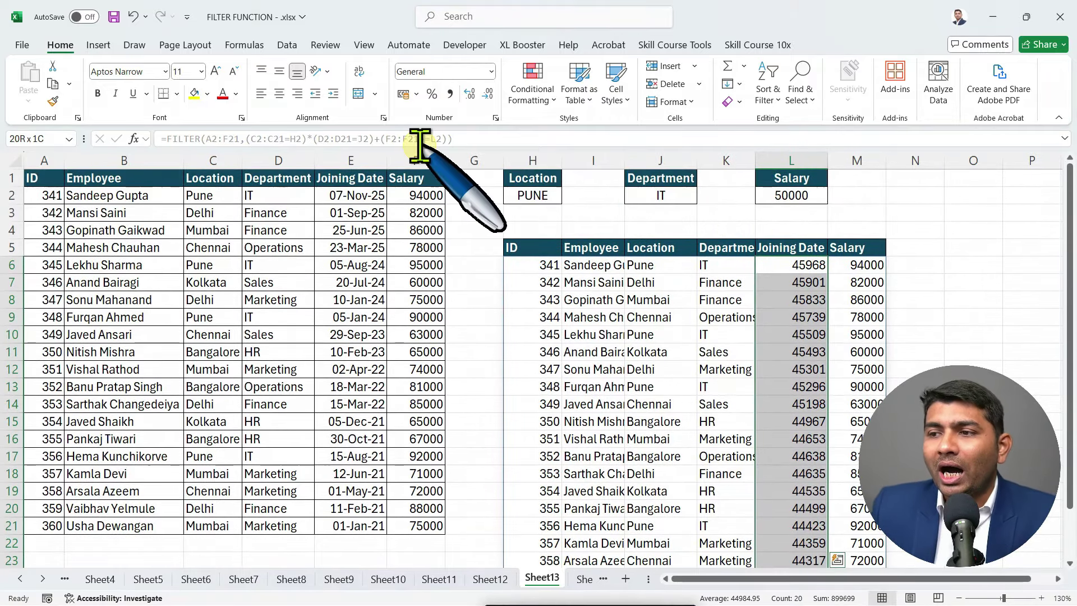
Format the selected joining dates as Short Date and inspect the H6 formula unchanged.
left_click(492, 72)
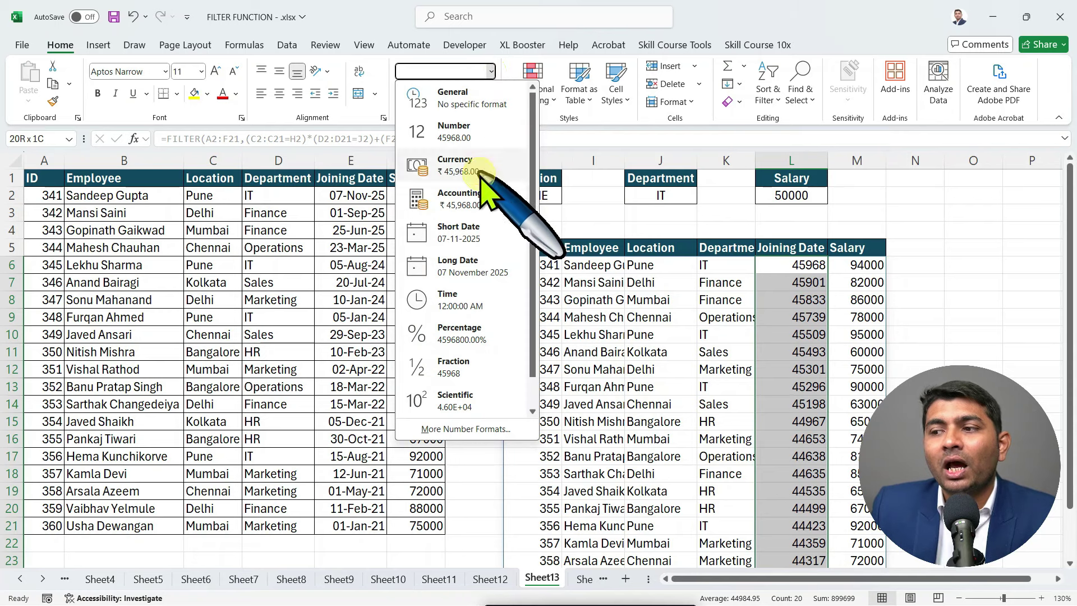
left_click(432, 235)
double_click(519, 265)
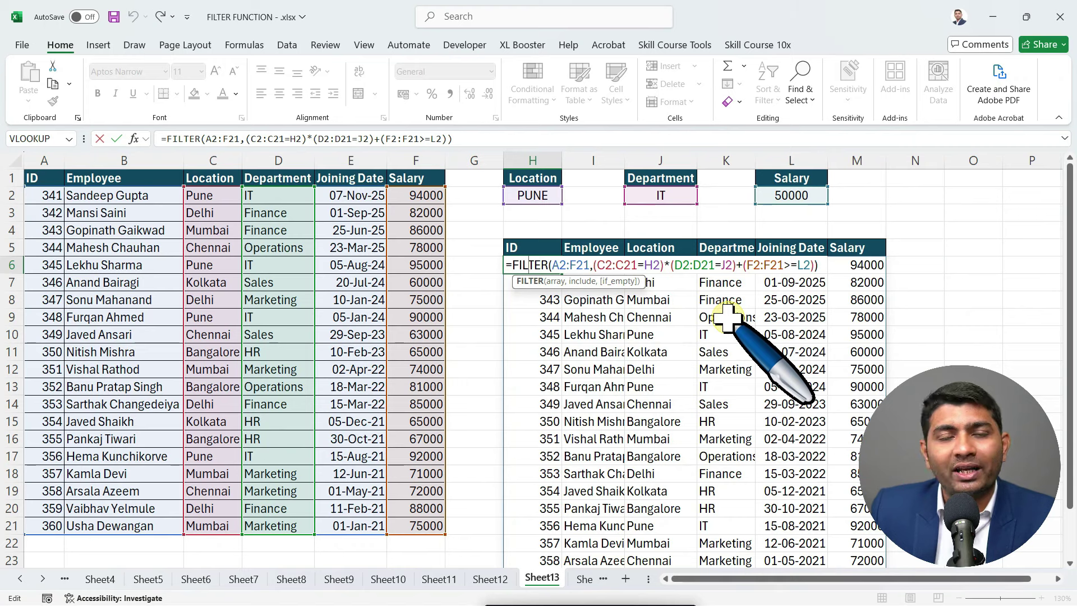
key("Escape")
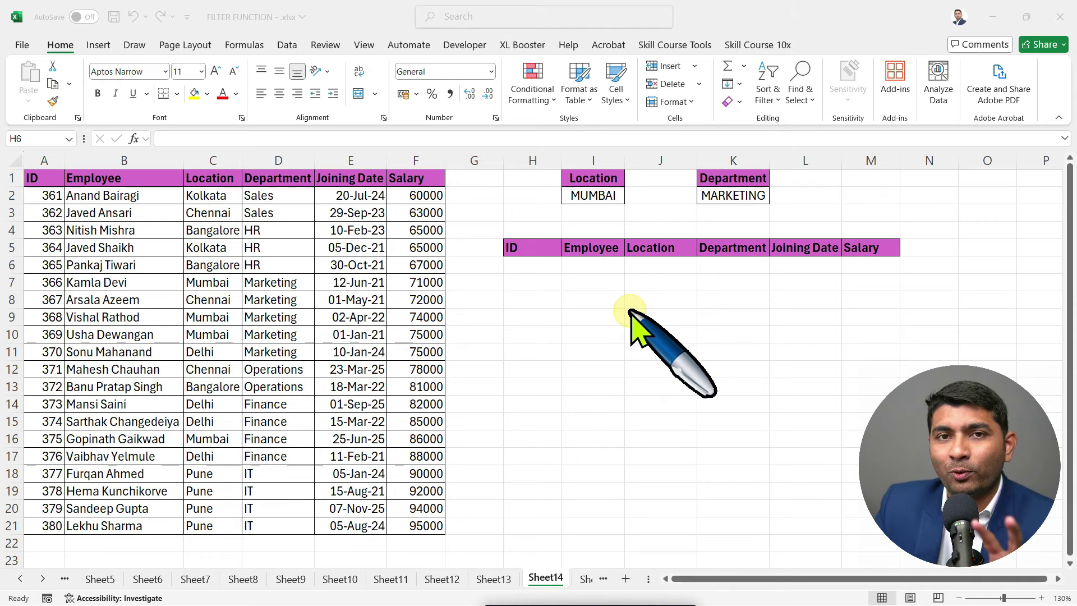
Start a FILTER formula in H6 over the data range A2:F21.
left_click(554, 270)
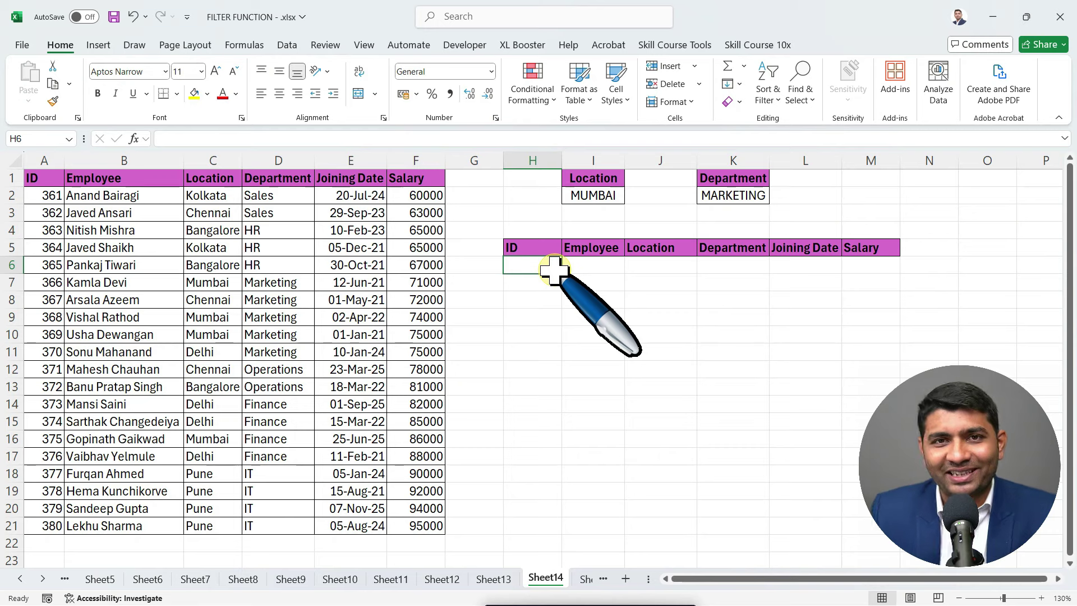
type("=FIL")
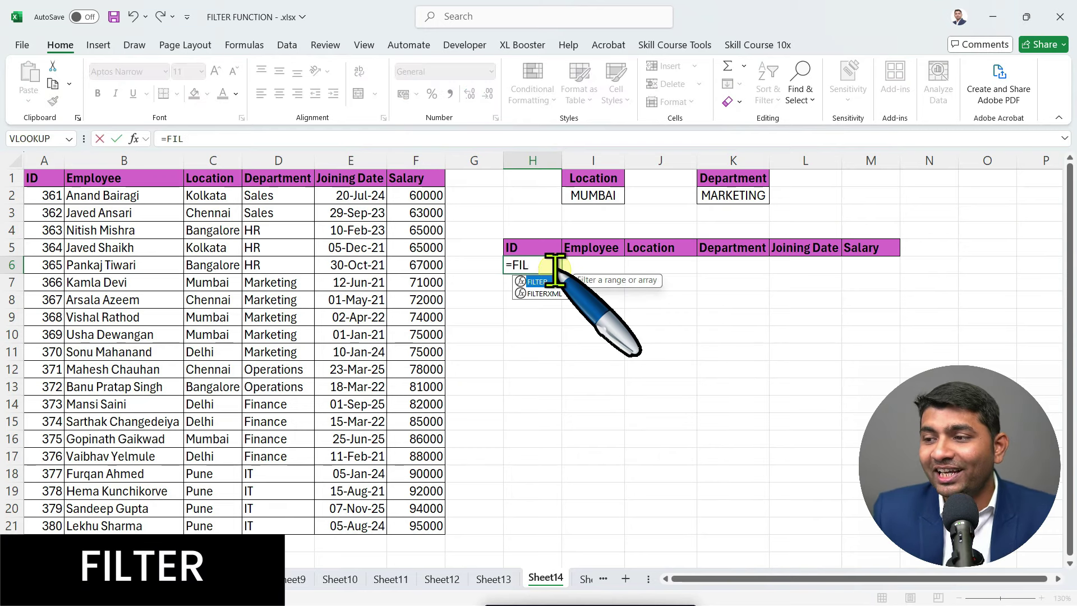
key("Tab")
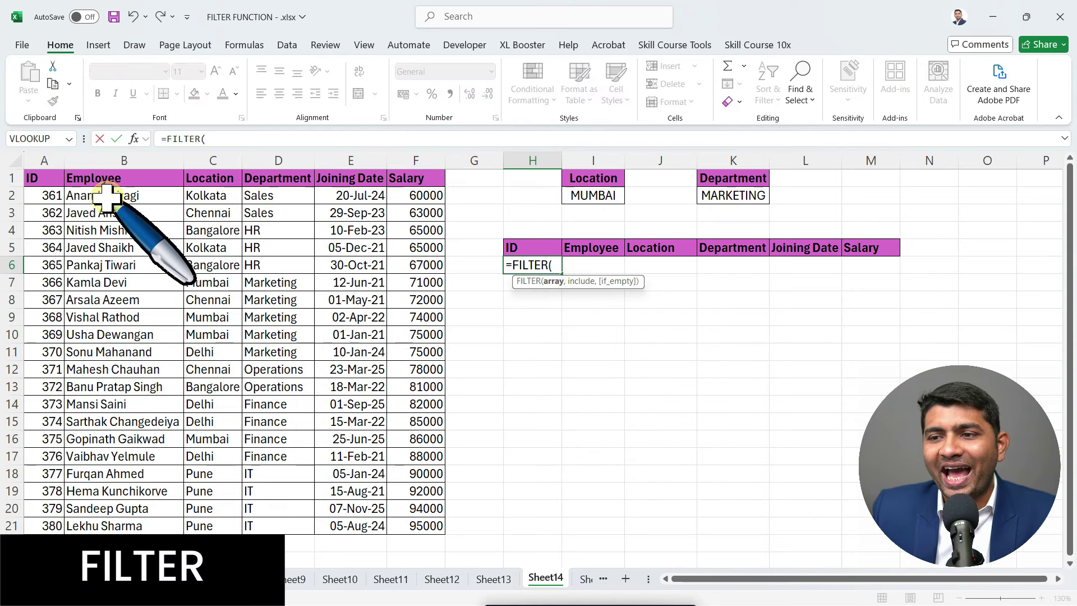
left_click(51, 195)
key("ctrl+shift+Right")
key("ctrl+shift+Down")
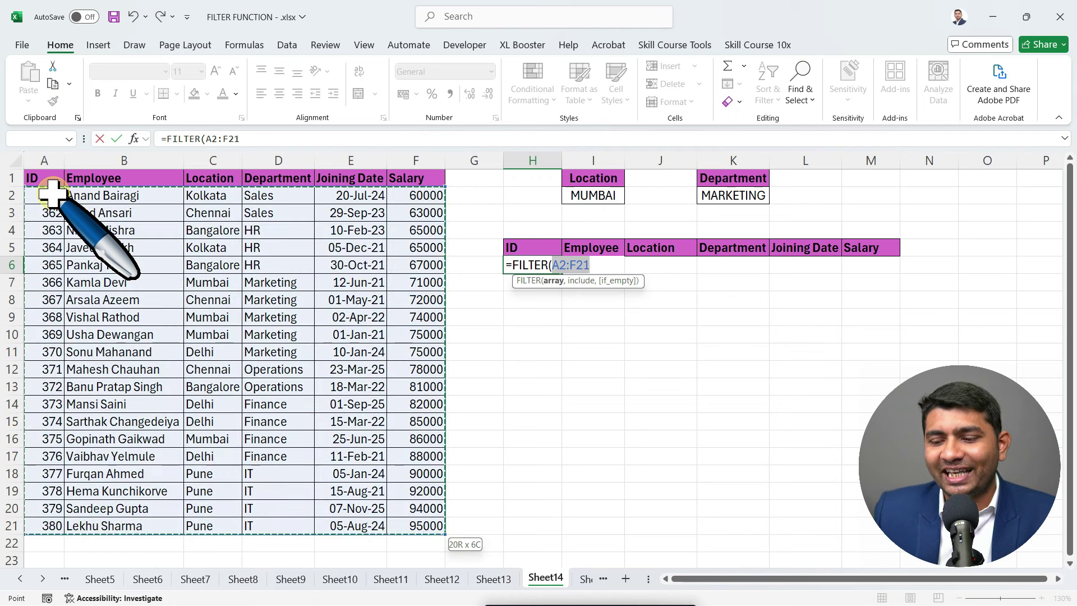
Add a COUNTIFS condition matching the MUMBAI location in I2 against C2:C21.
type(",COUN")
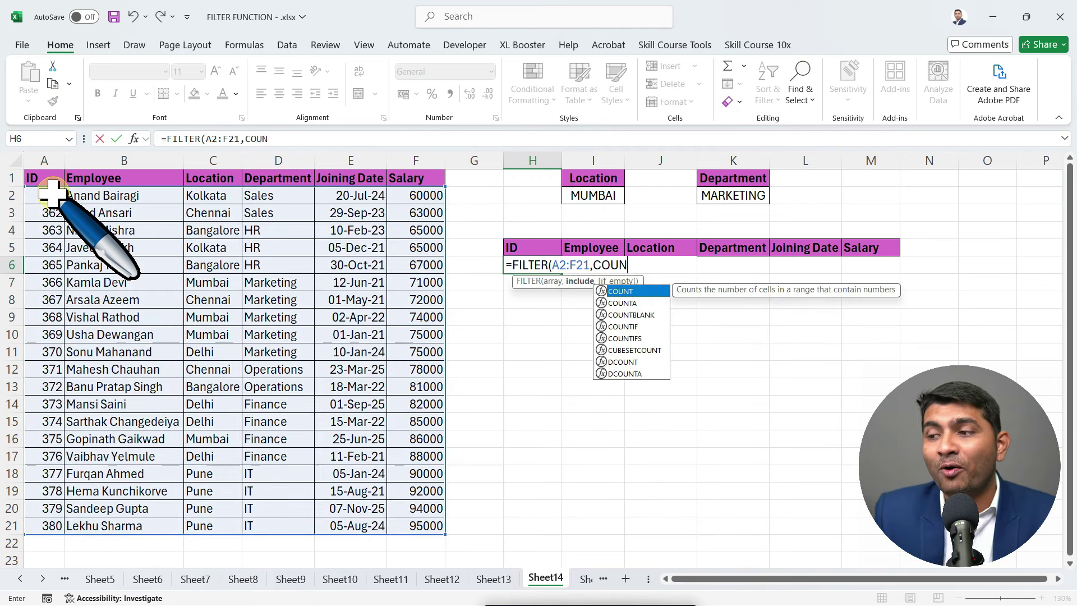
key("Down")
key("Down")
key("Down")
key("Down")
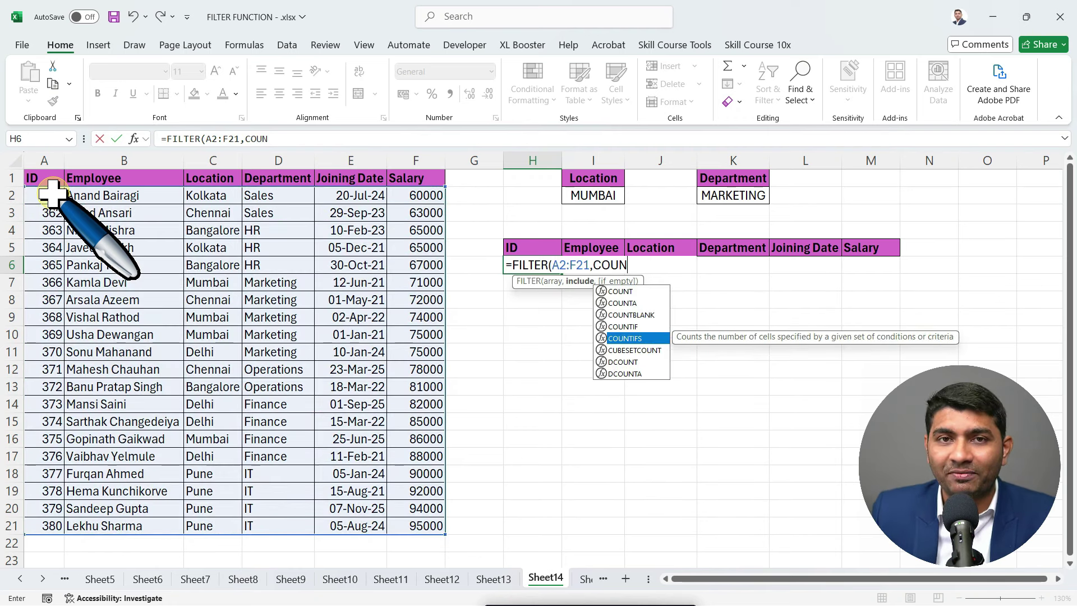
key("Tab")
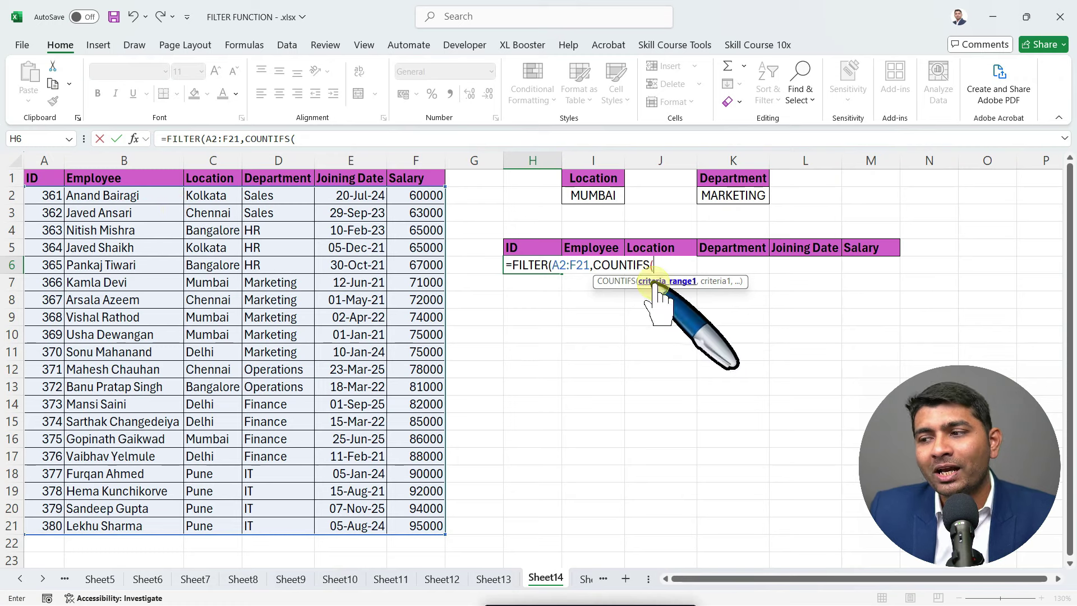
left_click(594, 193)
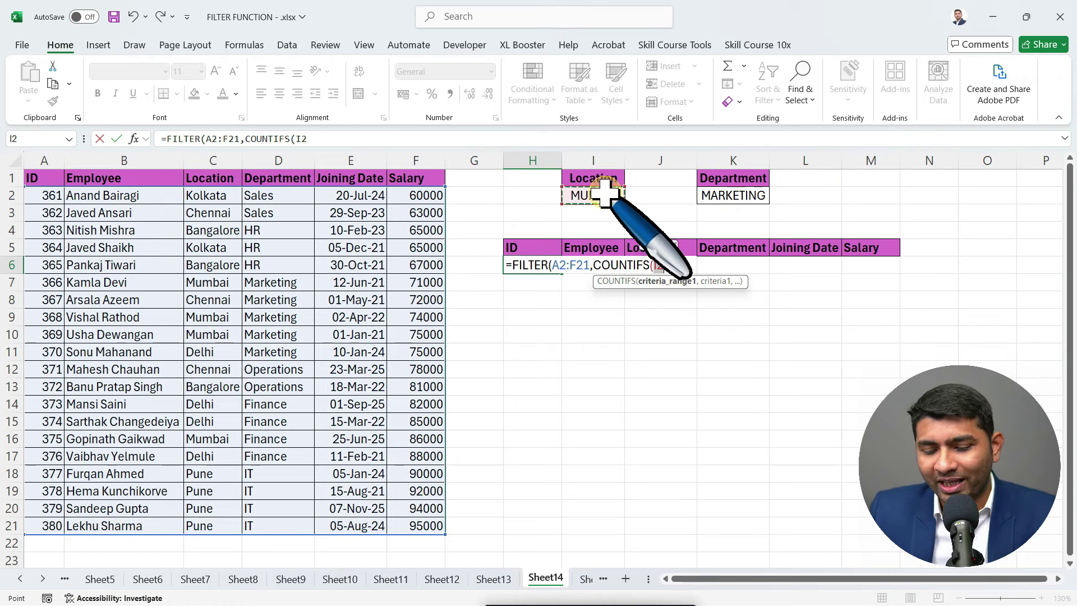
type(",")
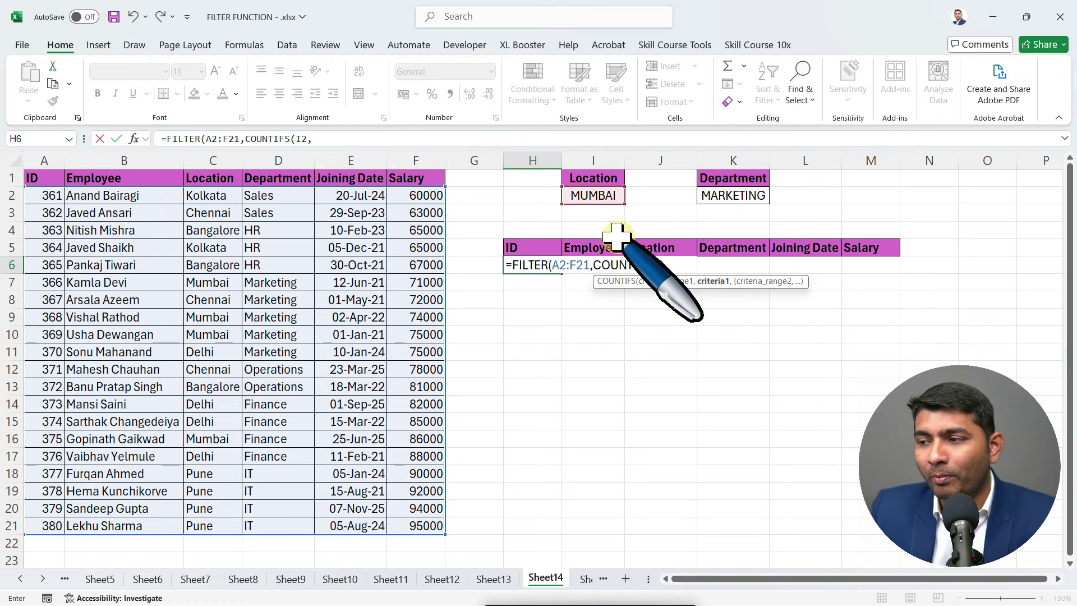
left_click(230, 197)
key("ctrl+shift+Down")
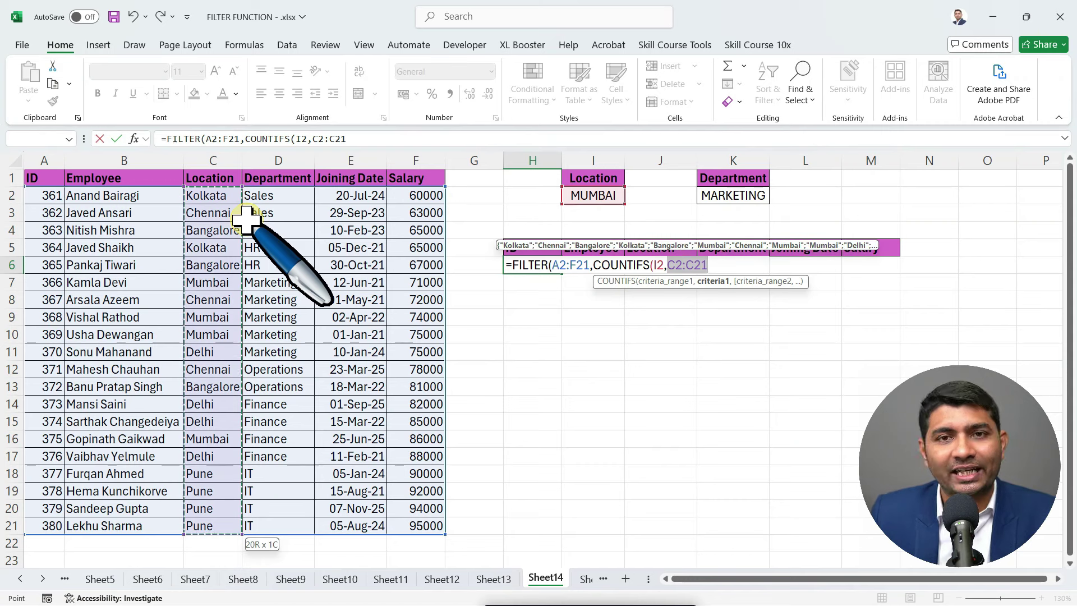
Add the MARKETING department condition, K2 against D2:D21, and close the formula.
type(",")
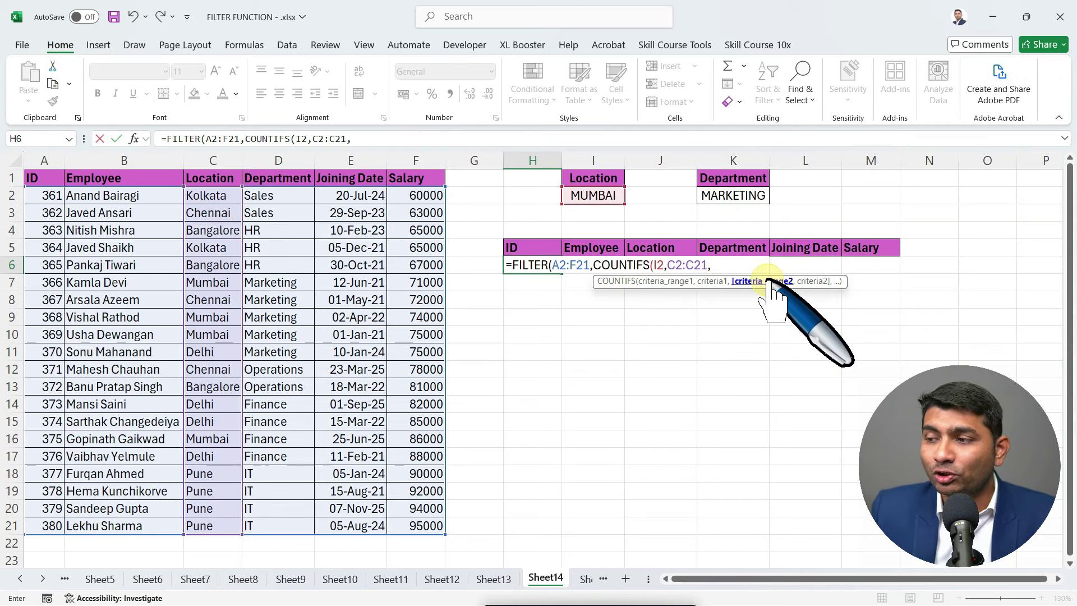
left_click(736, 197)
type(",")
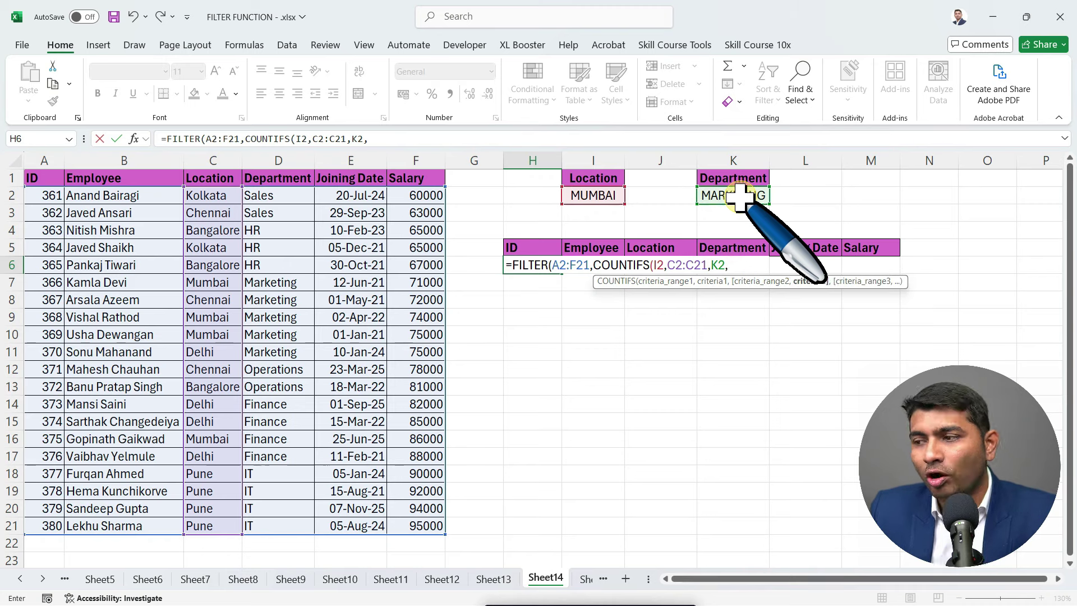
left_click(283, 196)
key("ctrl+shift+Down")
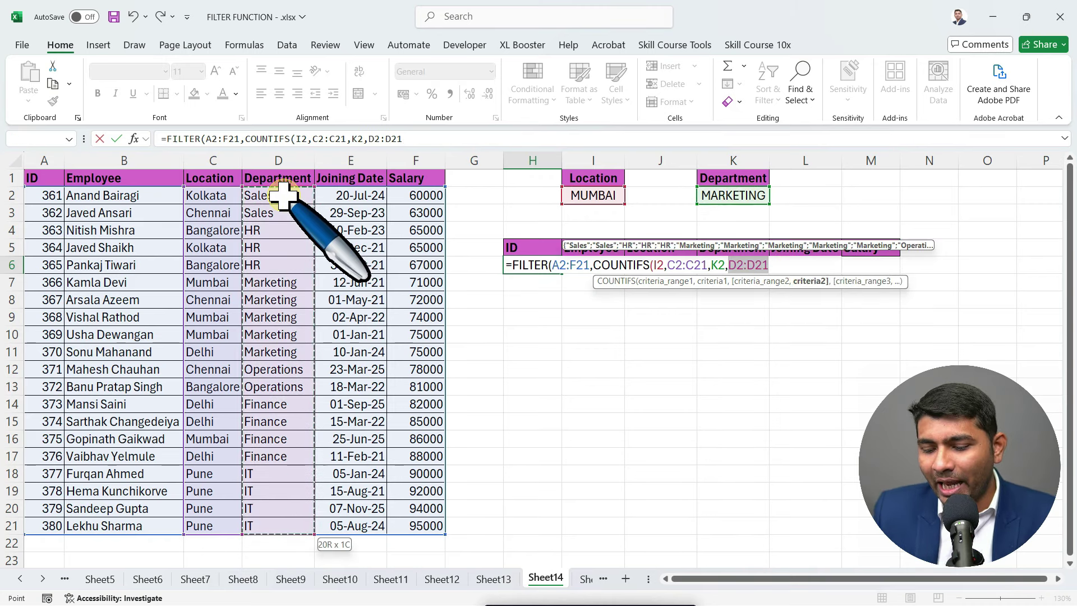
type(")")
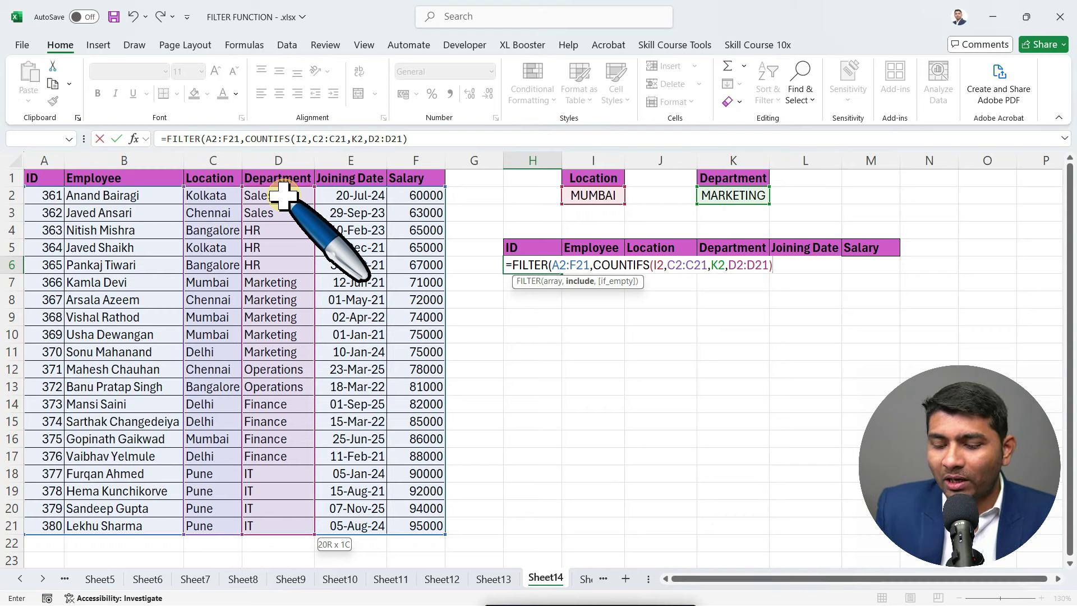
type(")")
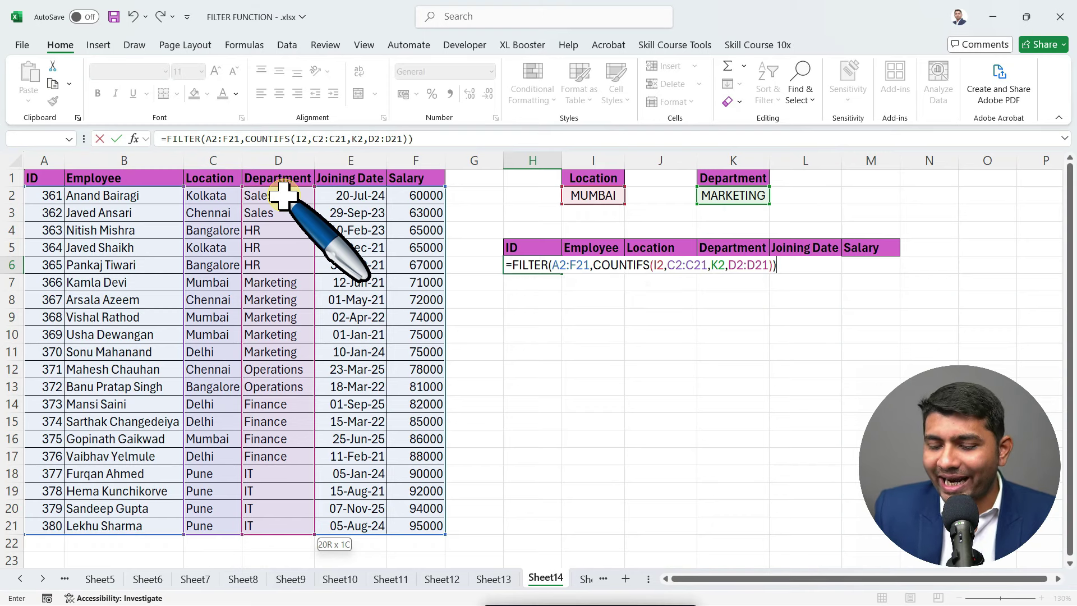
key("Return")
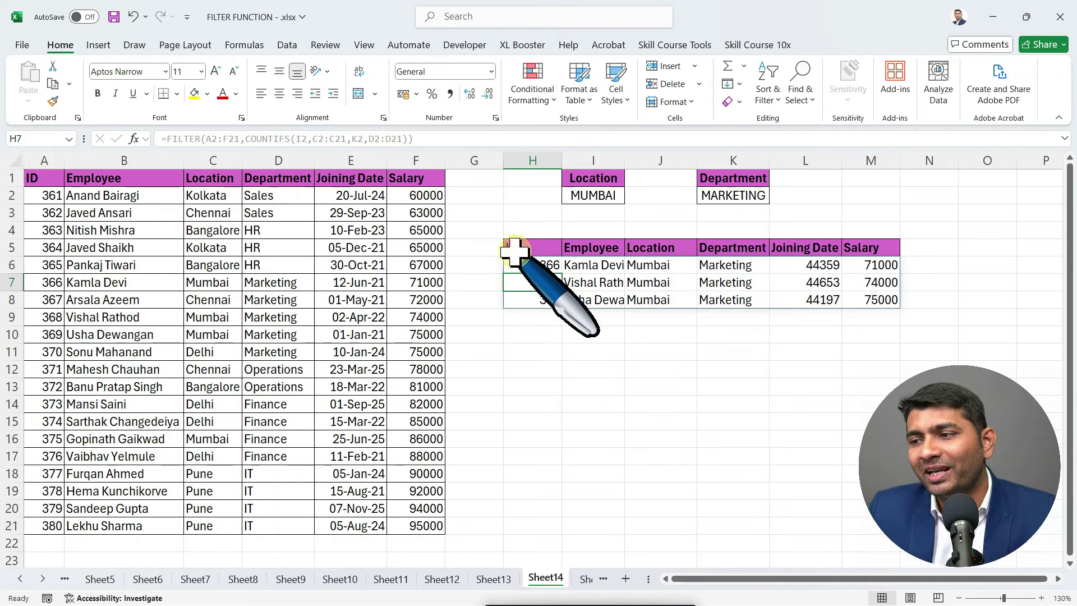
Reopen H6's FILTER formula, now listing IDs 366, 368 and 369, for editing.
double_click(532, 264)
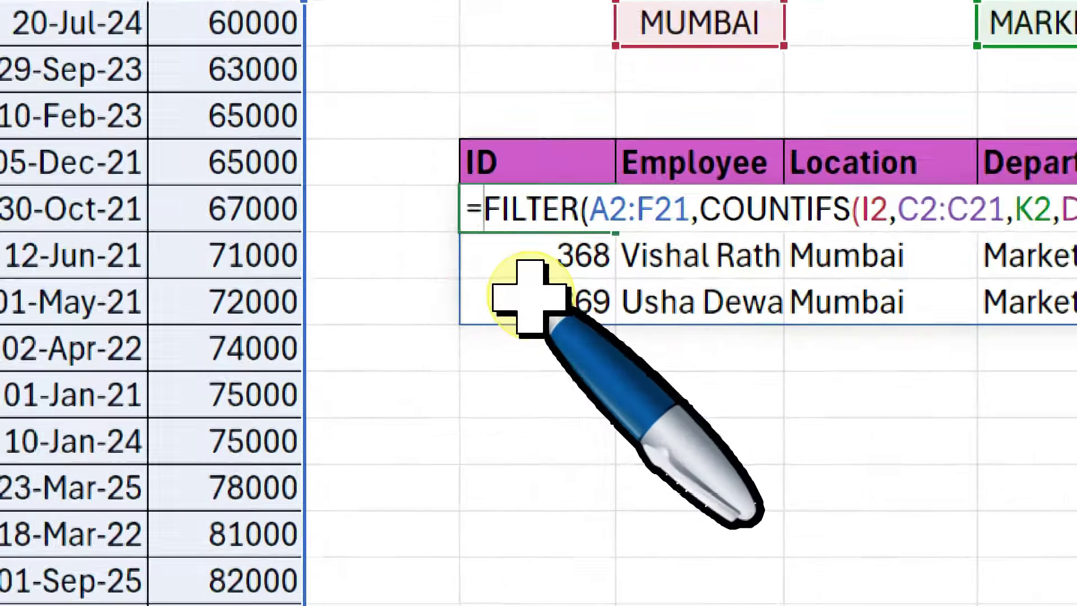
Wrap H6's FILTER in CHOOSECOLS with columns 2 and 6 to show names and salaries.
type("CHO")
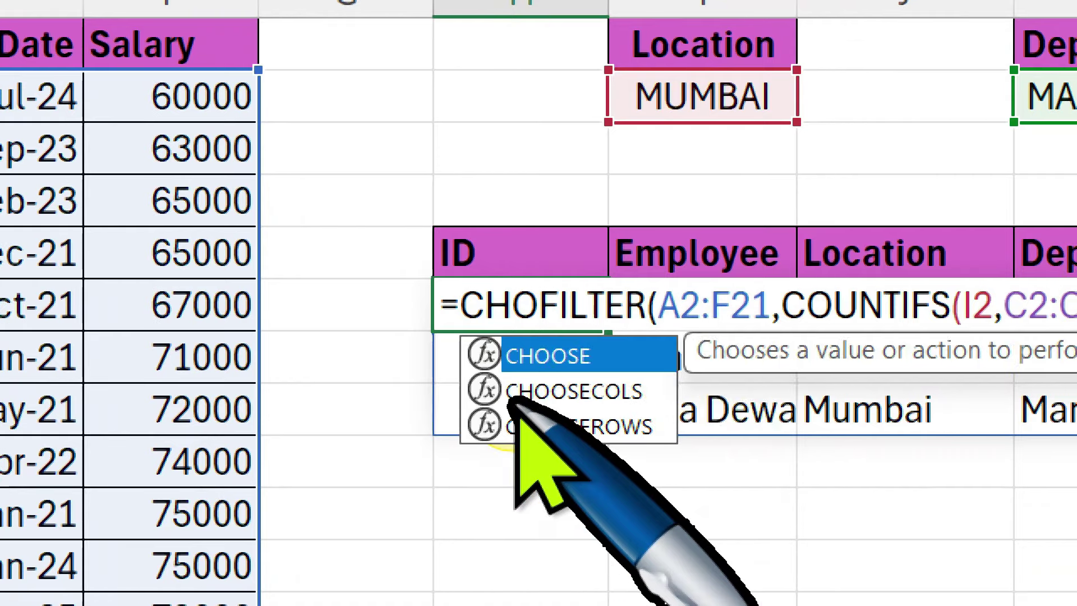
key("Down")
left_click(609, 396)
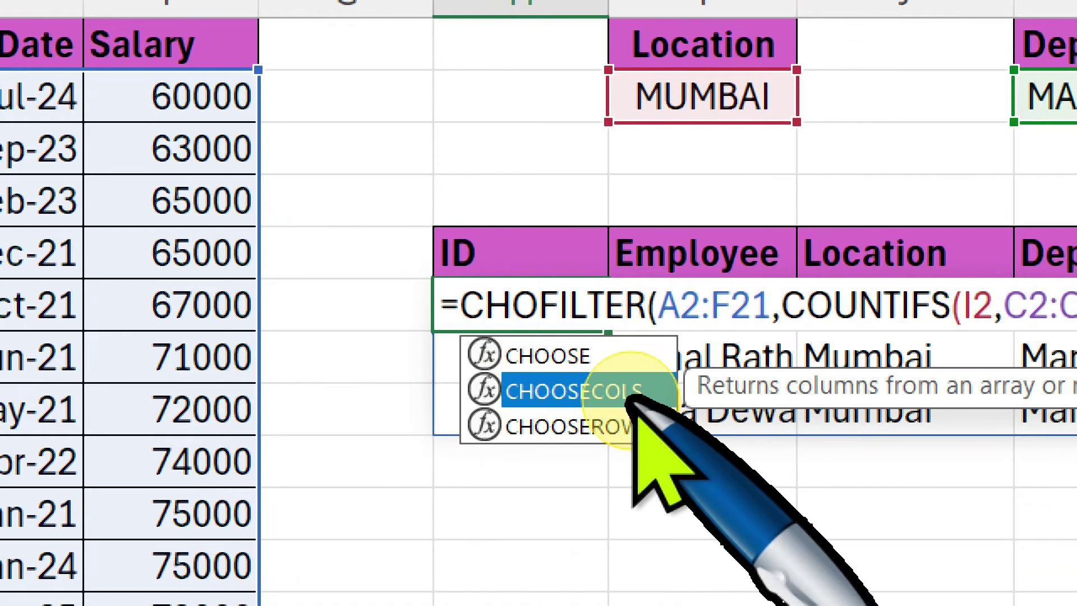
double_click(609, 396)
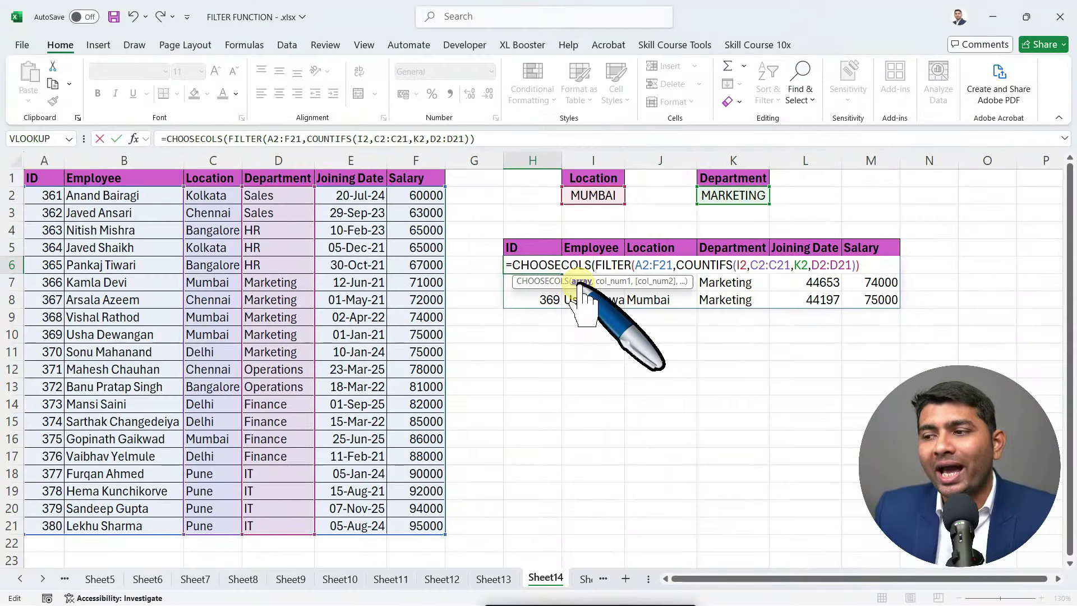
left_click(582, 283)
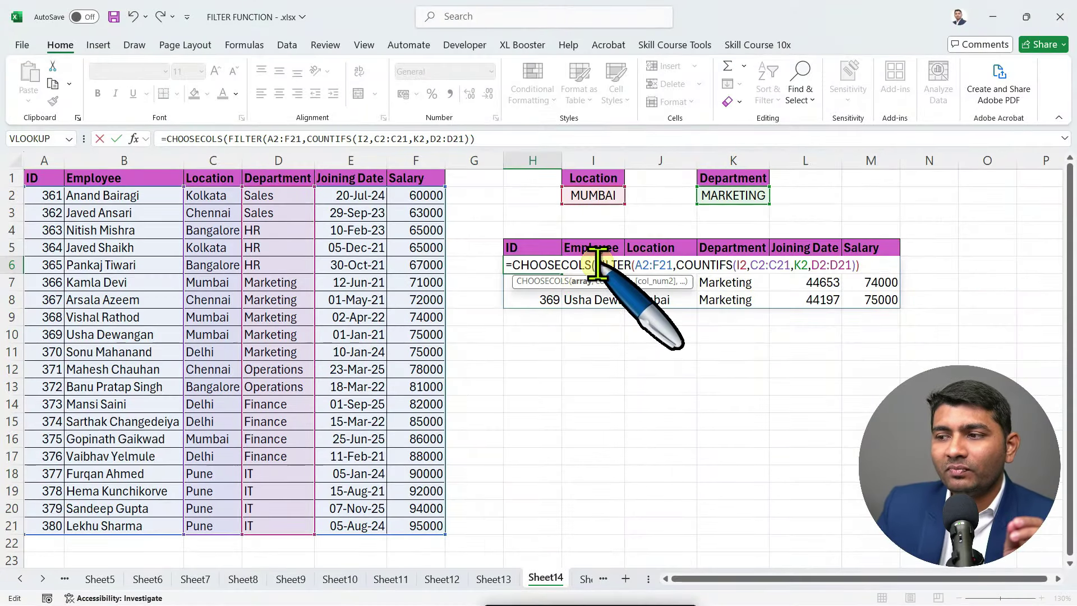
left_click(868, 266)
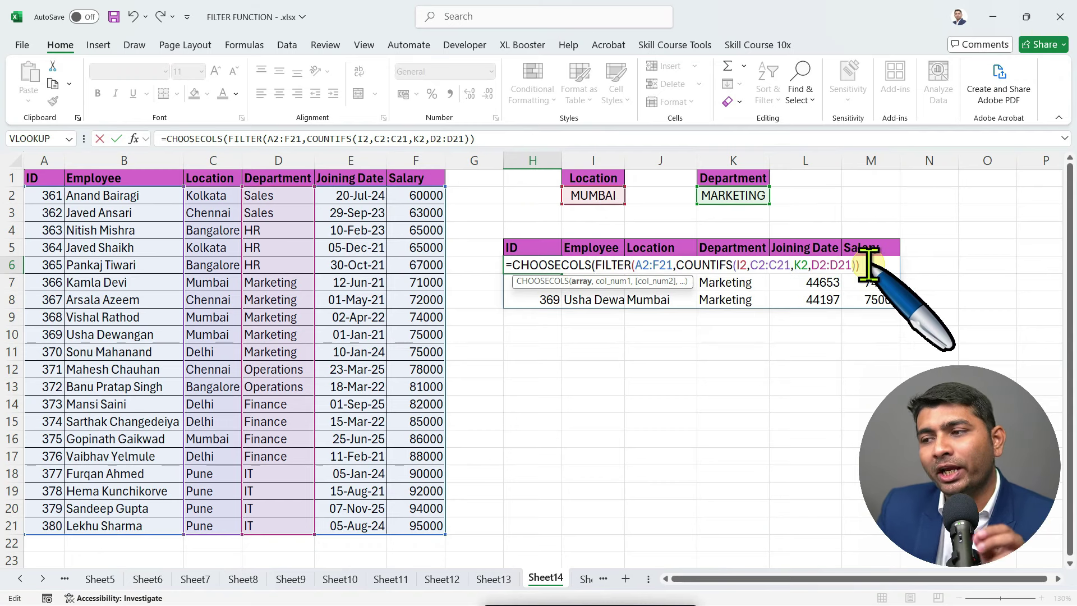
type(",2")
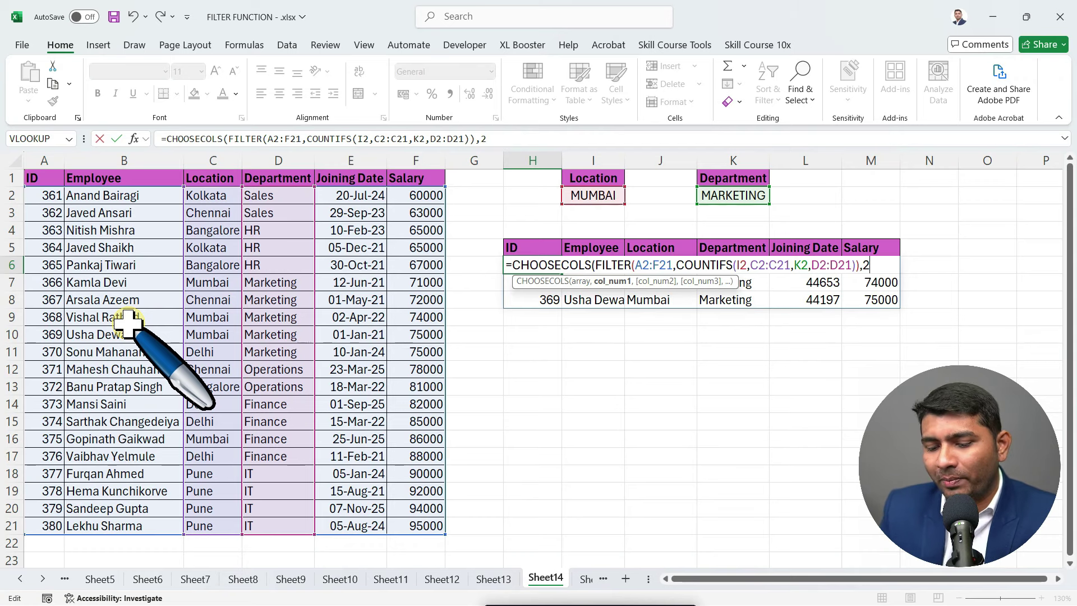
type(",")
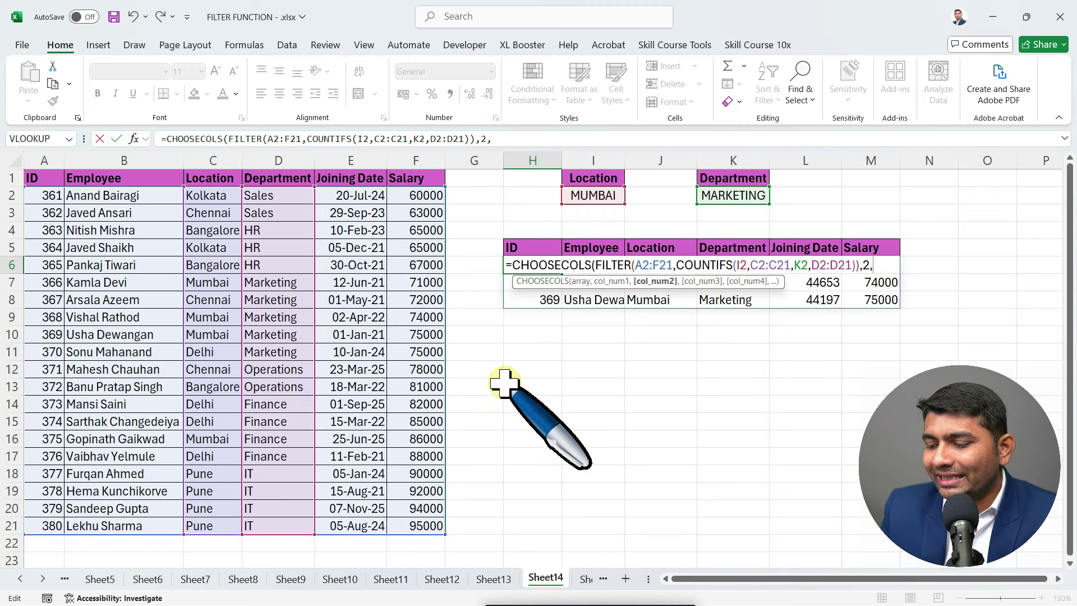
type(")")
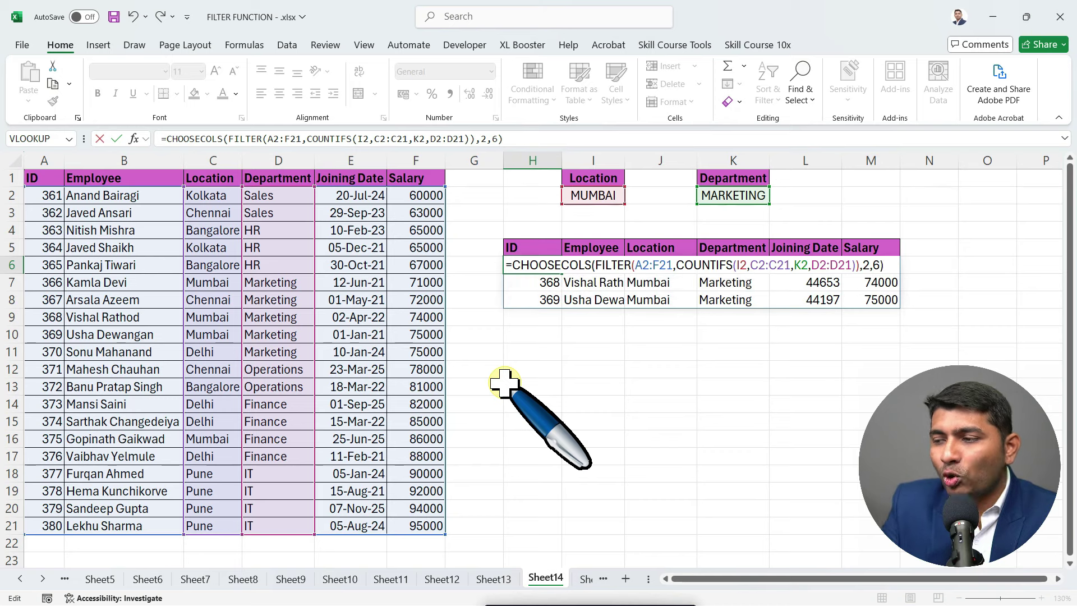
key("Return")
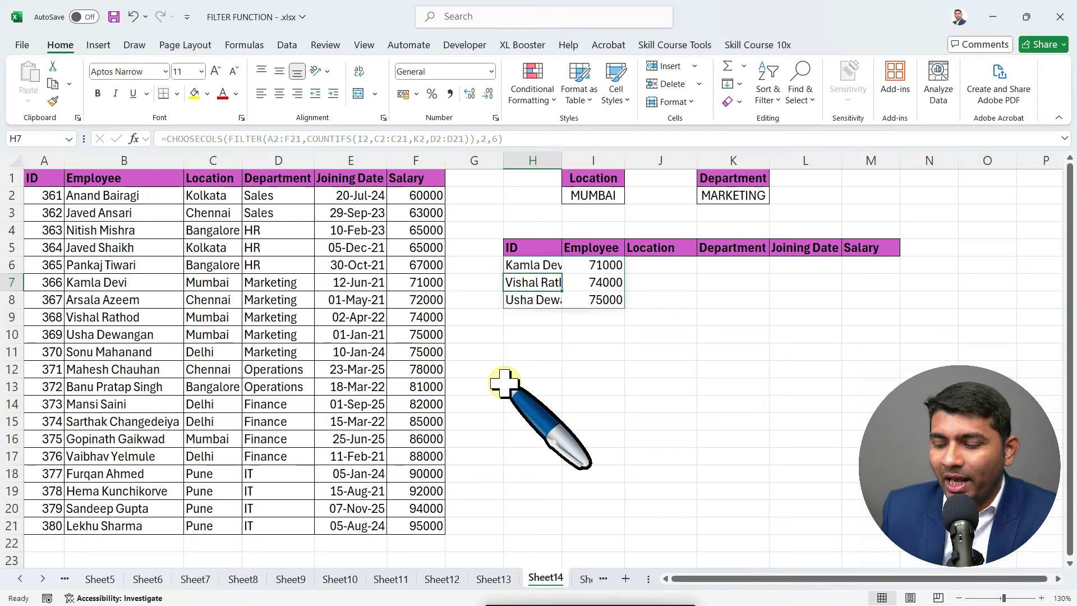
key("Up")
key("F2")
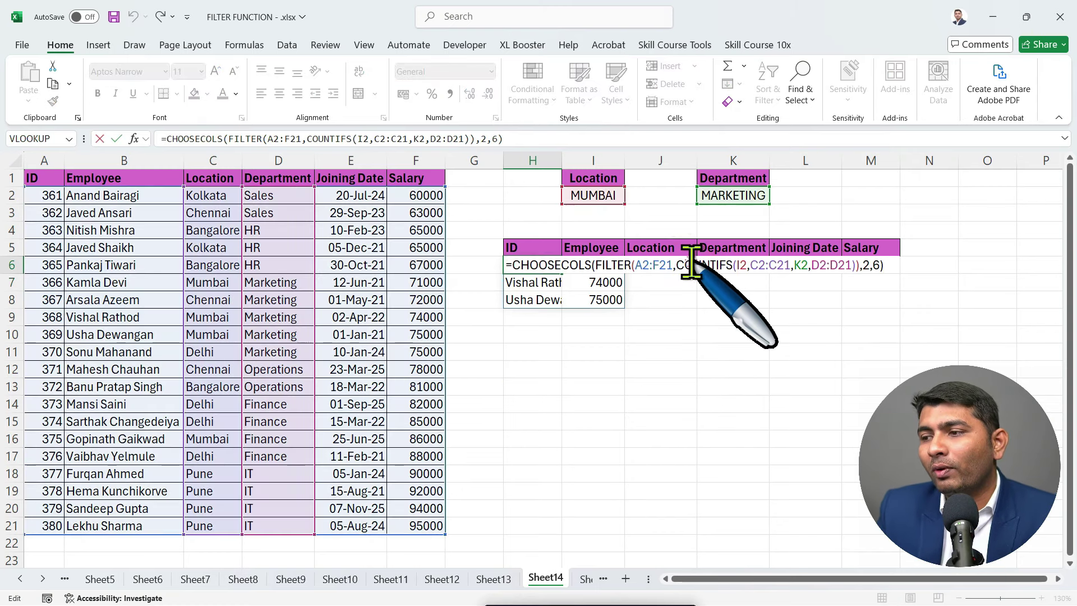
Change the CHOOSECOLS columns to 1,6,3 to show ID, Salary and Location.
left_click(874, 265)
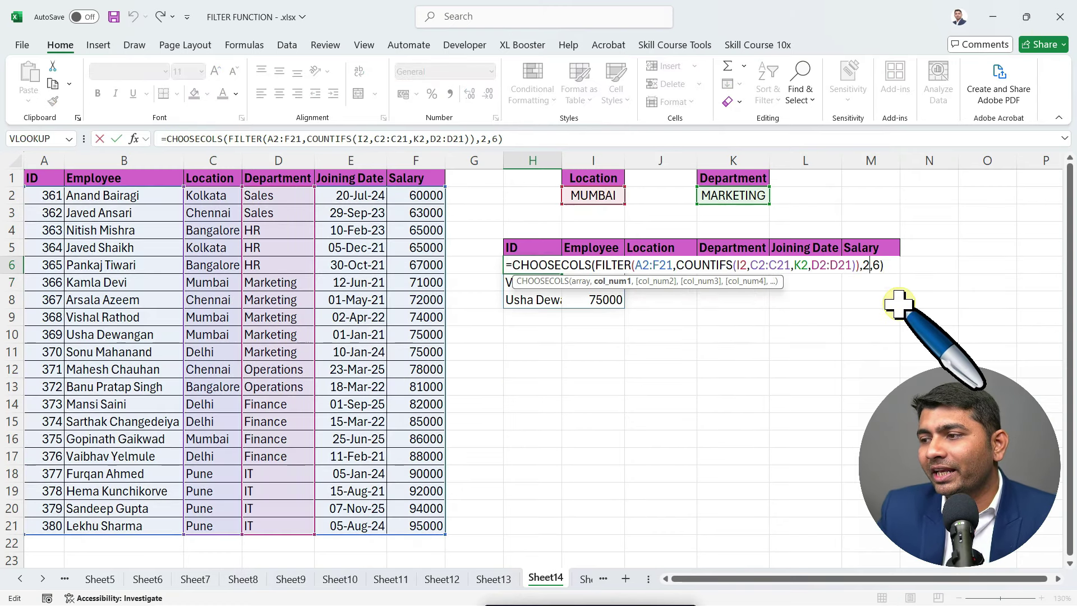
key("BackSpace")
type("1")
key("Right")
key("Right")
type(",")
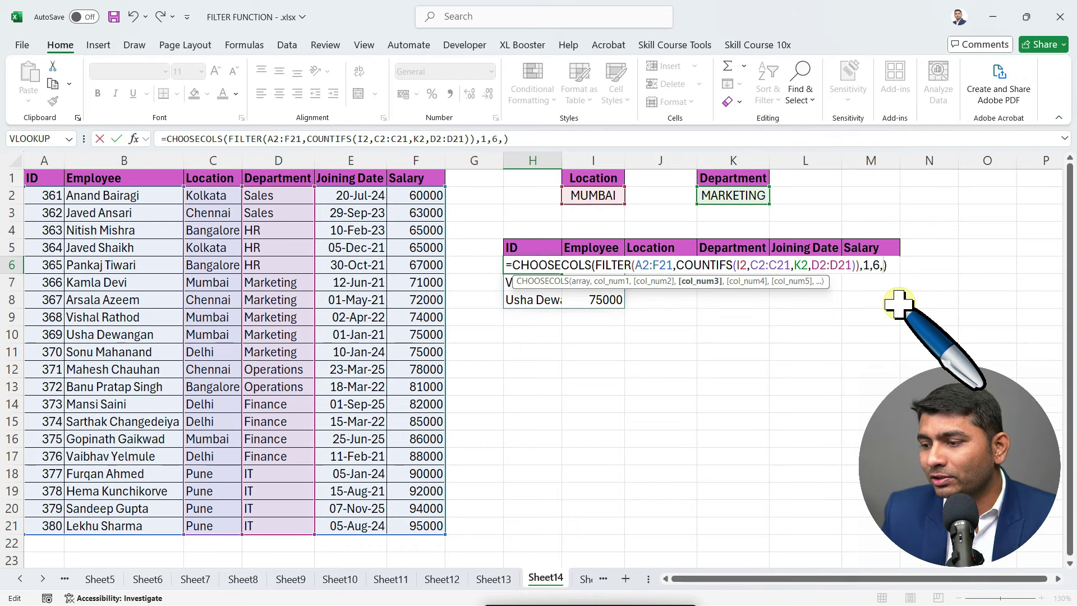
type("3")
key("Return")
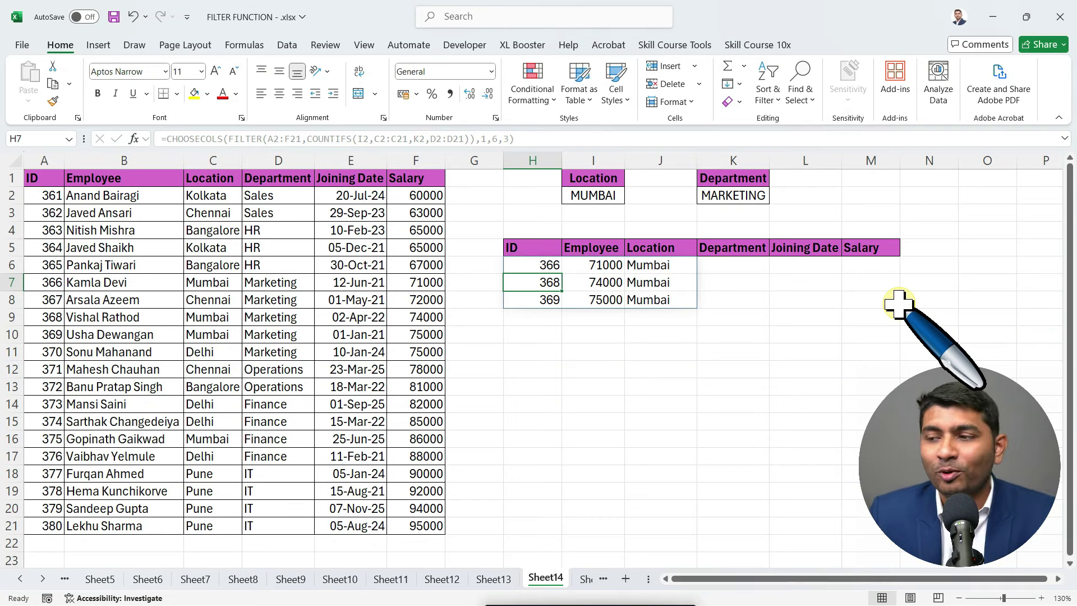
Reopen the CHOOSECOLS formula in H6 and review its function name.
double_click(536, 266)
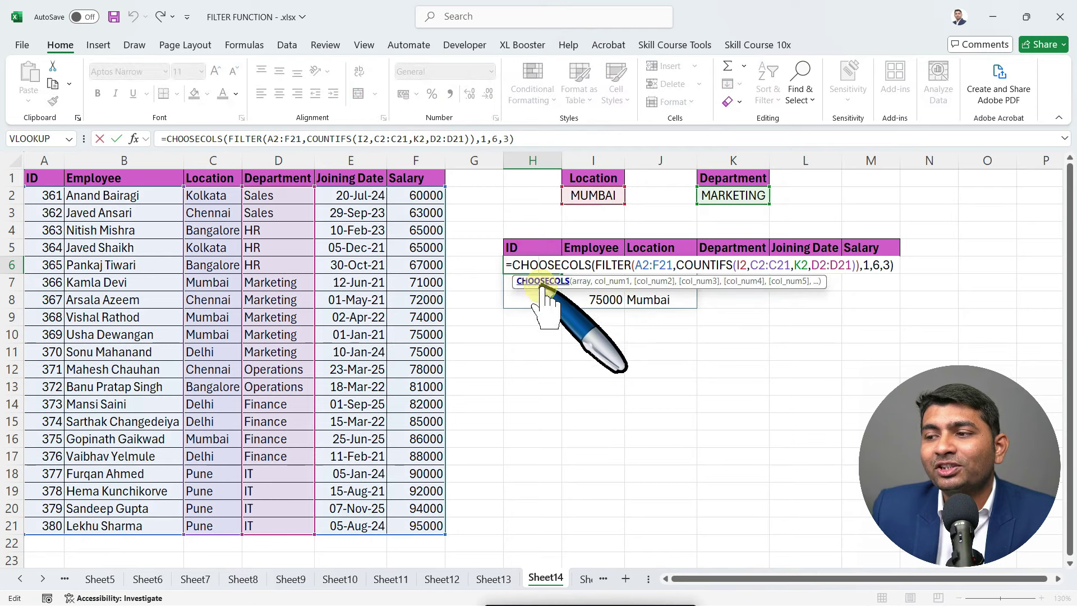
left_click_drag(512, 264, 583, 263)
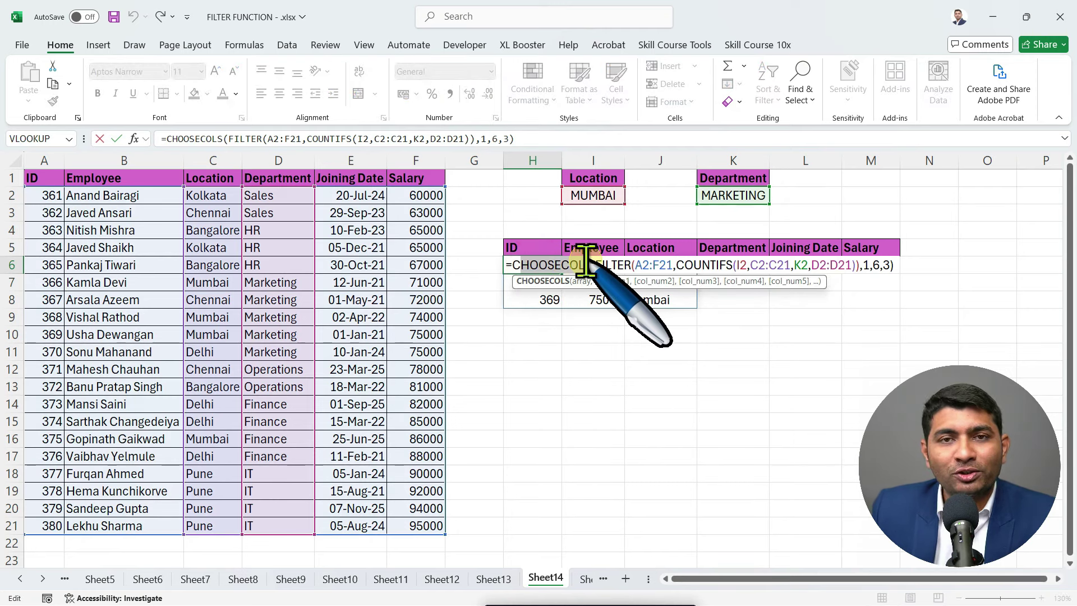
left_click(895, 265)
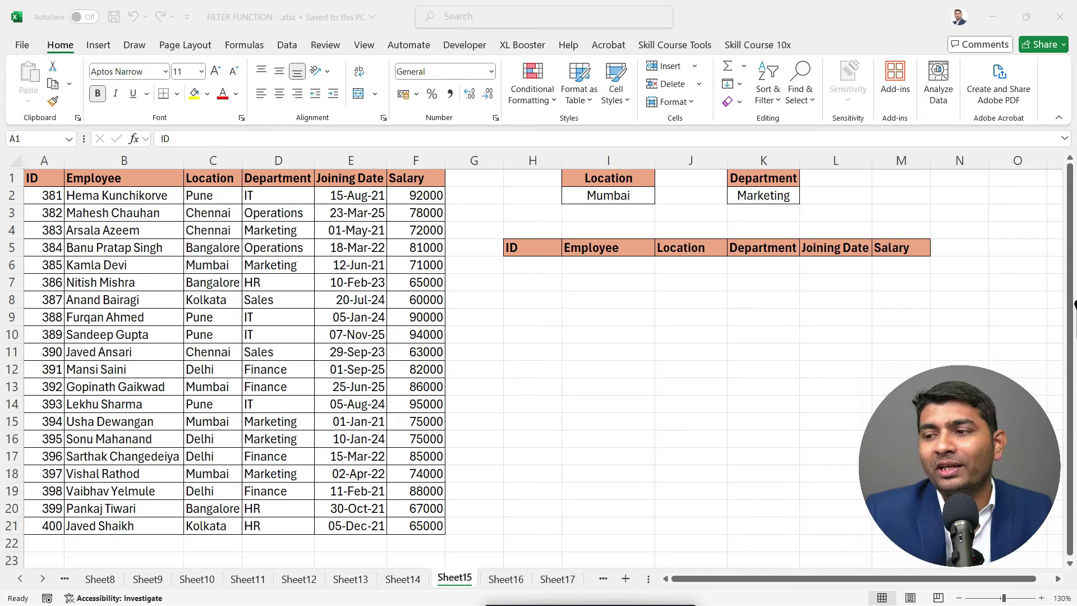
Start a FILTER formula in Sheet15's H6 over the data range A2:F21.
left_click(531, 265)
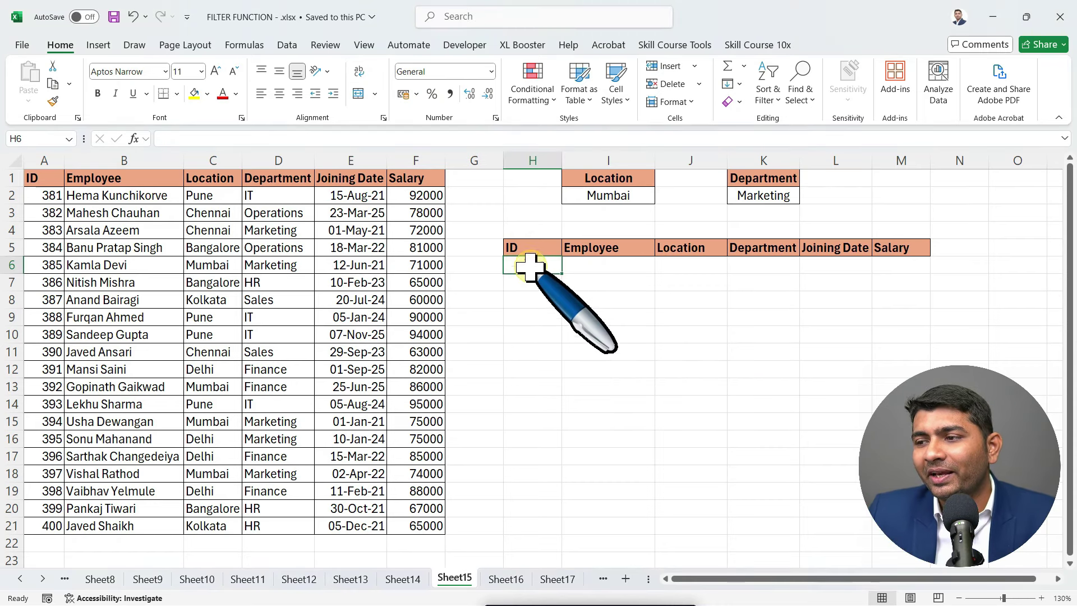
type("=FIL")
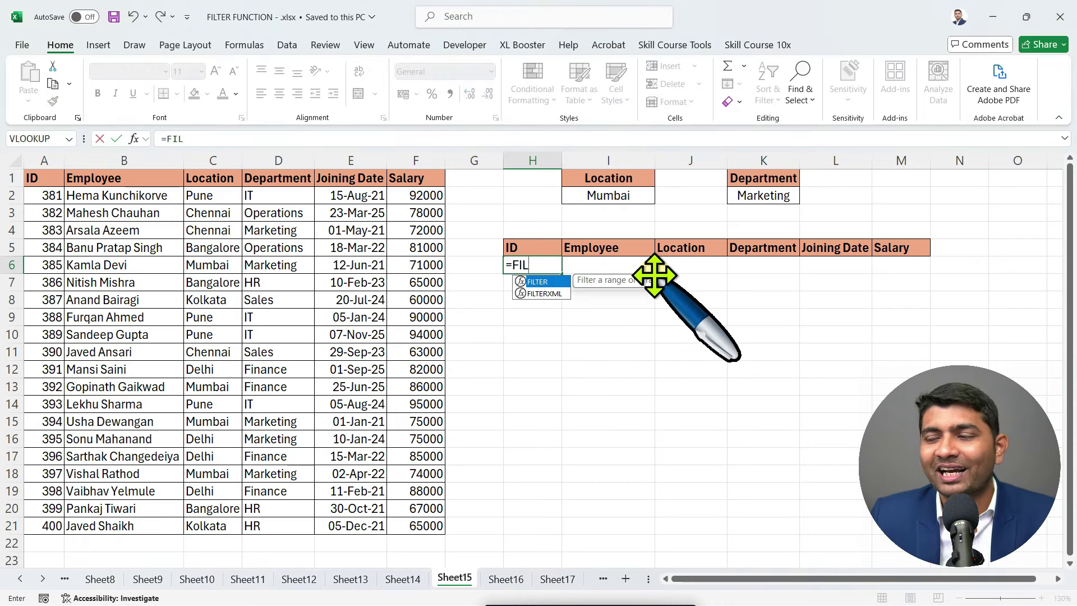
key("Tab")
key("Left")
key("Left")
key("Up")
key("Up")
key("Up")
key("Up")
key("ctrl+shift+Left")
key("ctrl+shift+Down")
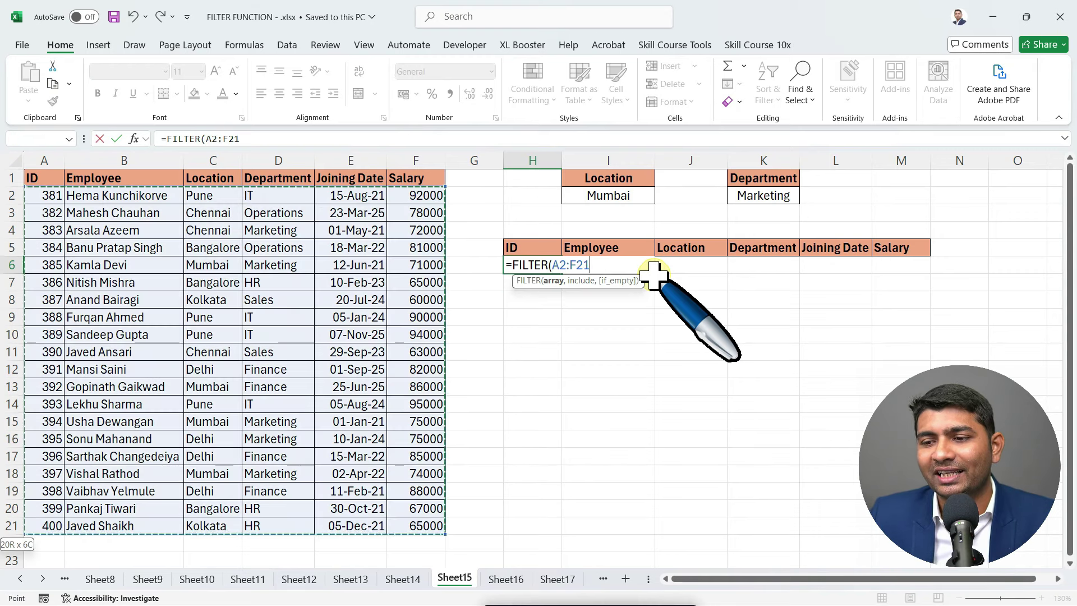
Add a COUNTIFS condition matching the Mumbai criterion in I2 against C2:C21.
type(",COUN")
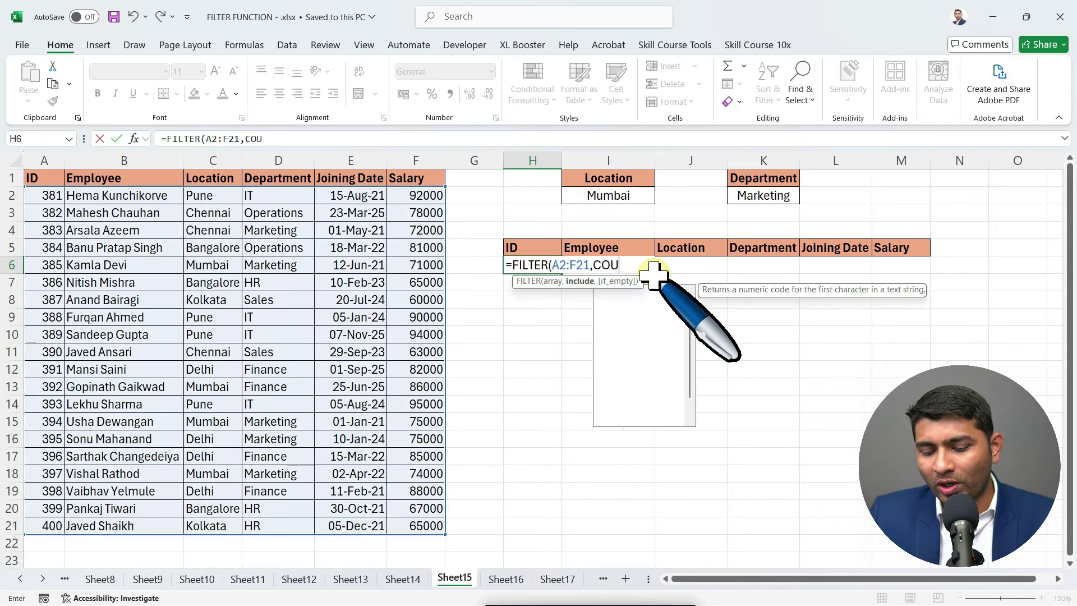
key("Down")
key("Down")
key("Down")
key("Tab")
key("Up")
key("Up")
key("Up")
key("Up")
key("Right")
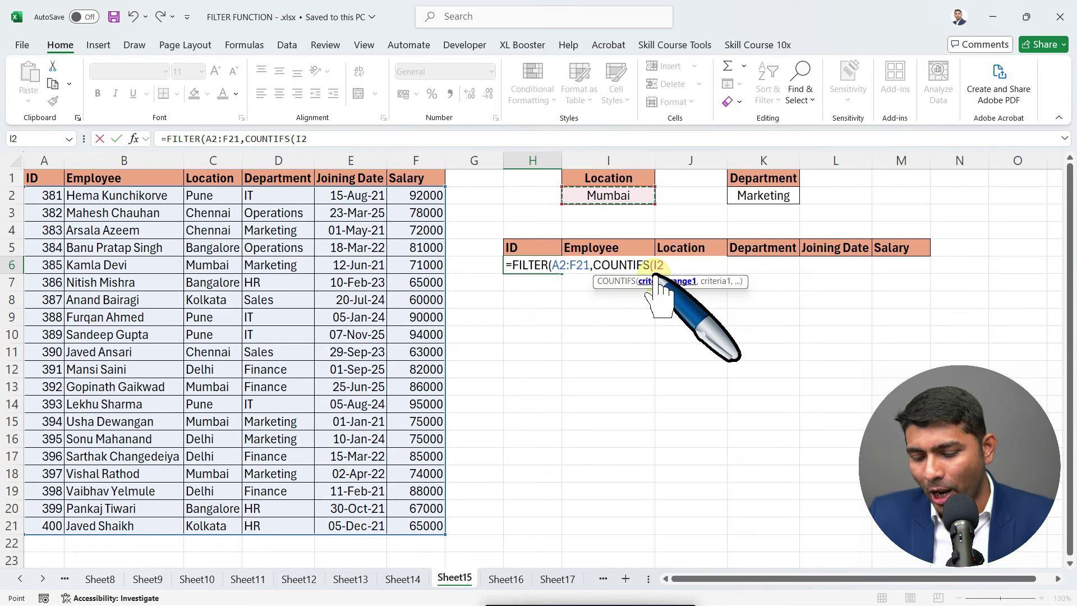
type(",")
key("Left")
key("Left")
key("Left")
key("Left")
key("Left")
key("Up")
key("Up")
key("Up")
key("Up")
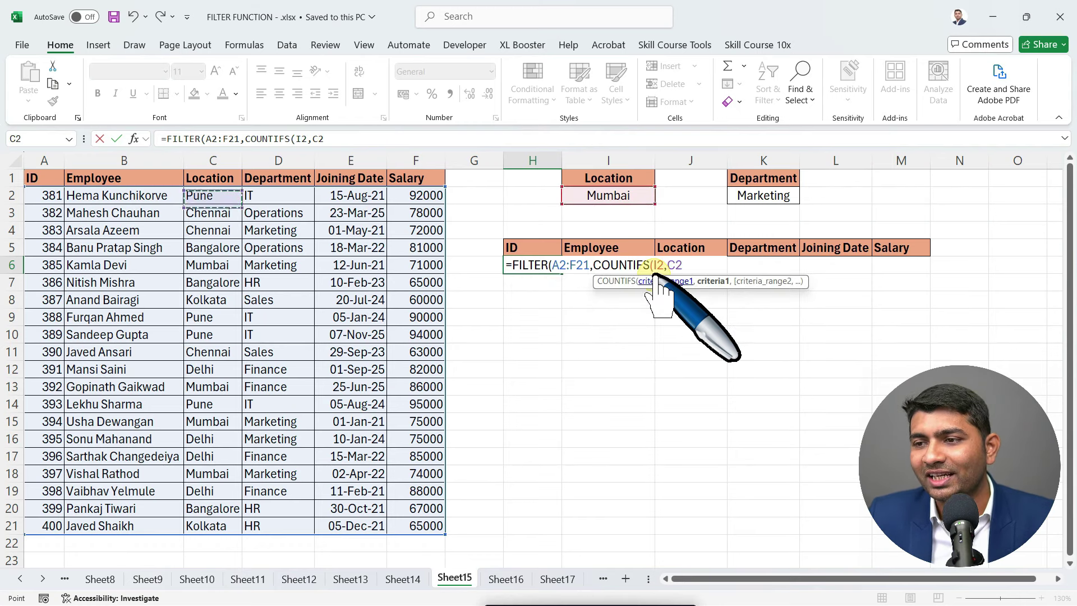
key("ctrl+shift+Down")
Add the Marketing condition, K2 against D2:D21, and commit the formula.
type(",")
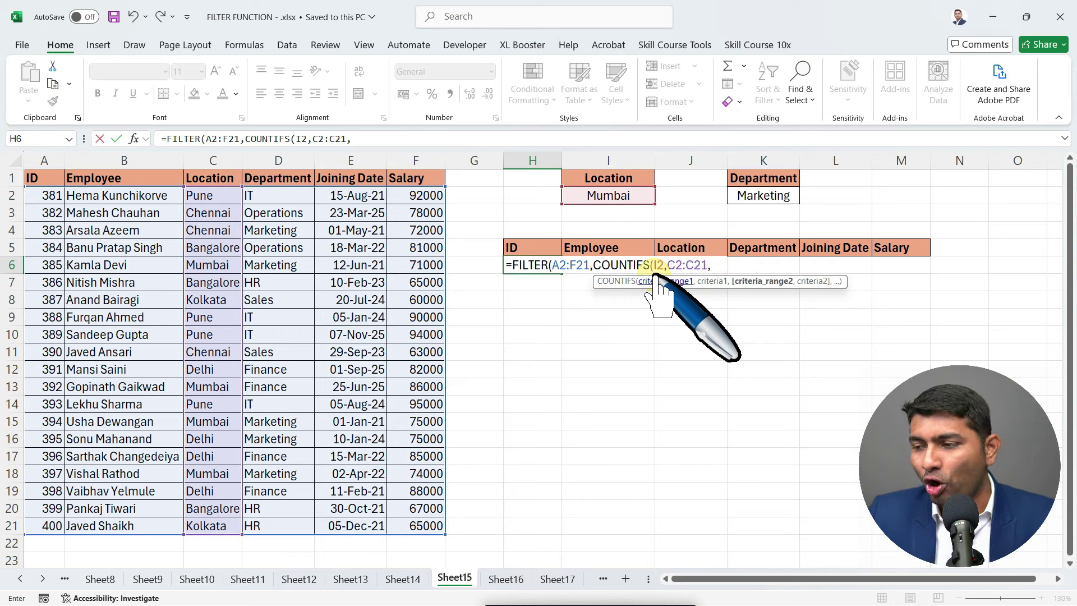
left_click(759, 195)
type(",")
left_click_drag(278, 195, 277, 526)
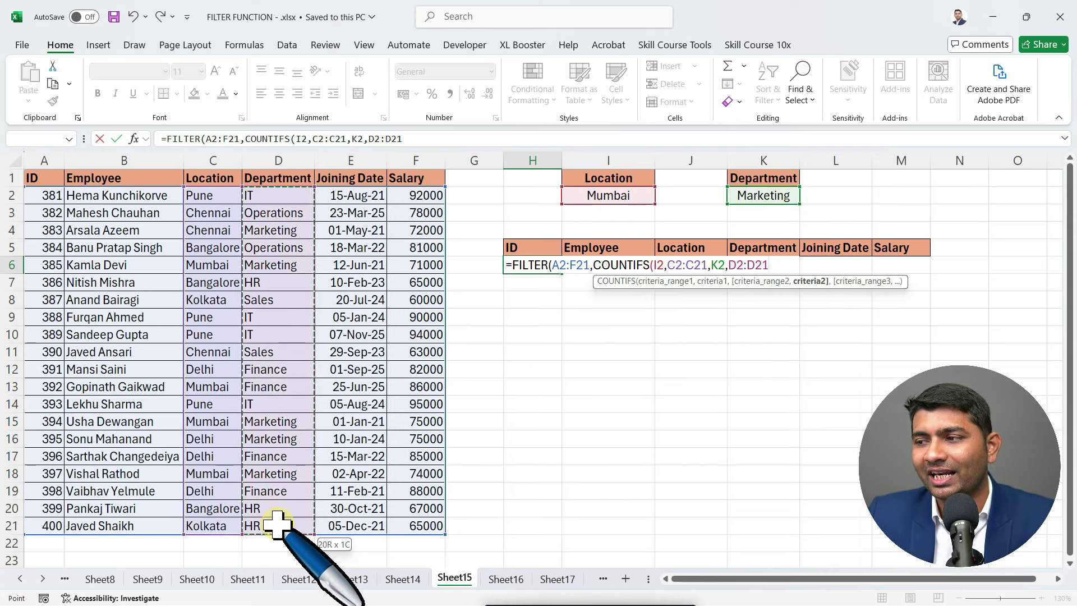
type(")")
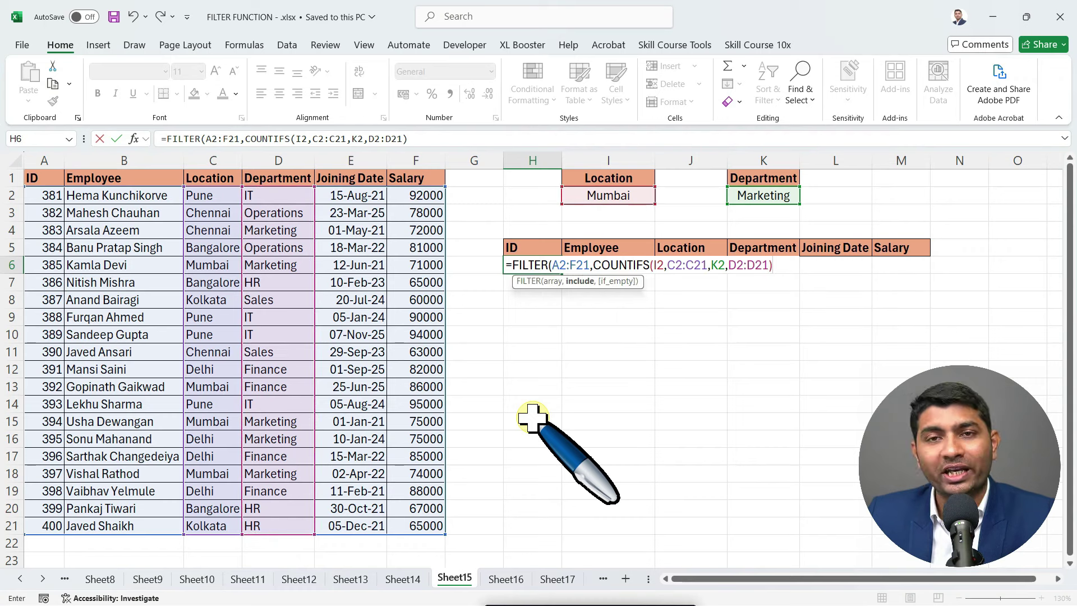
type(")")
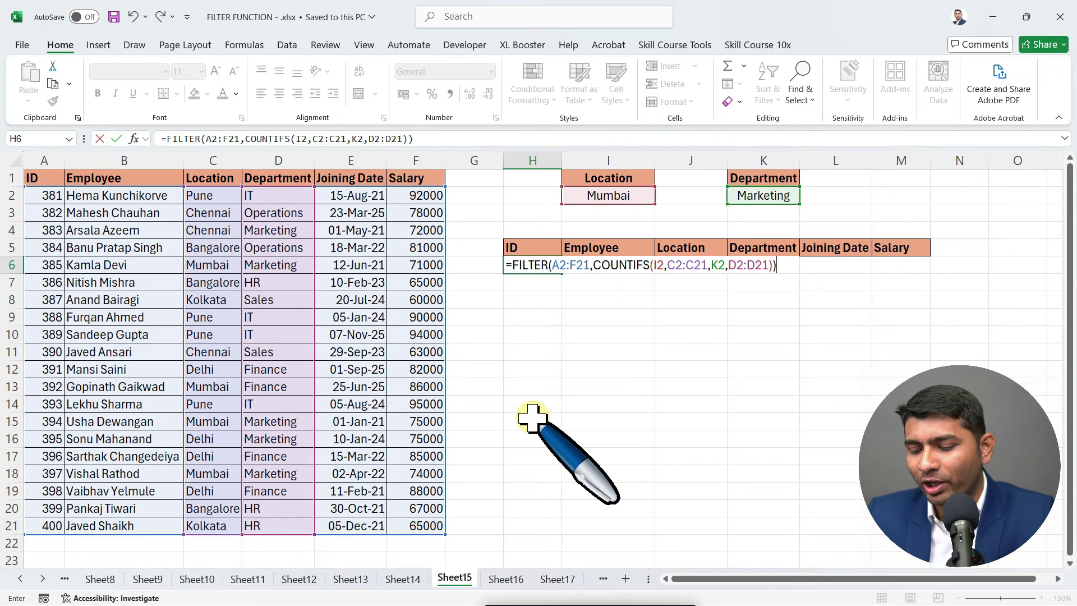
key("Return")
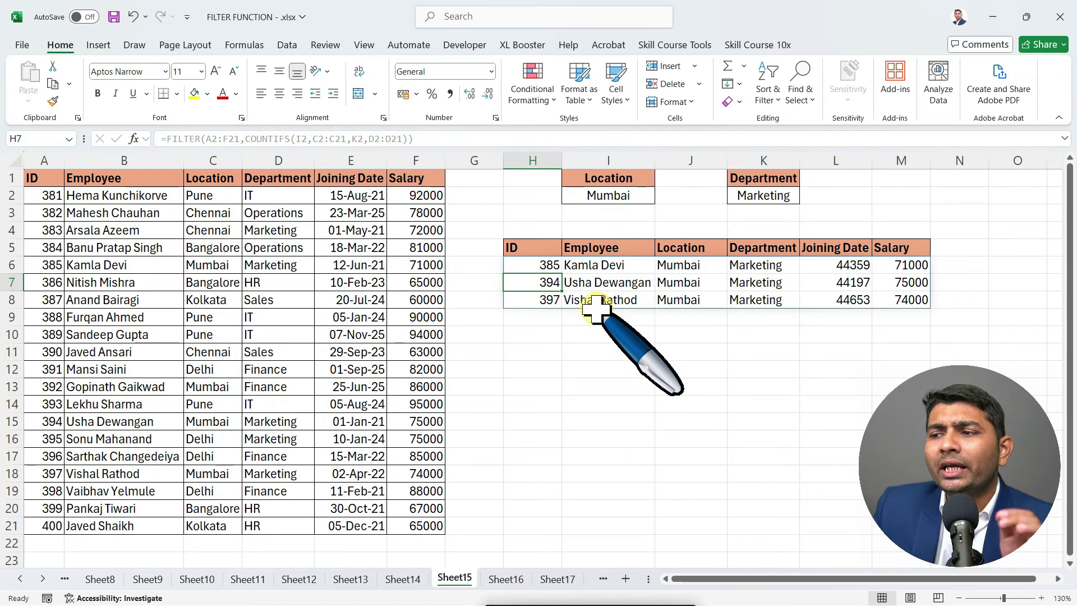
Format the spilled Joining Date results L6:L8 as Short Date.
left_click_drag(617, 268, 630, 305)
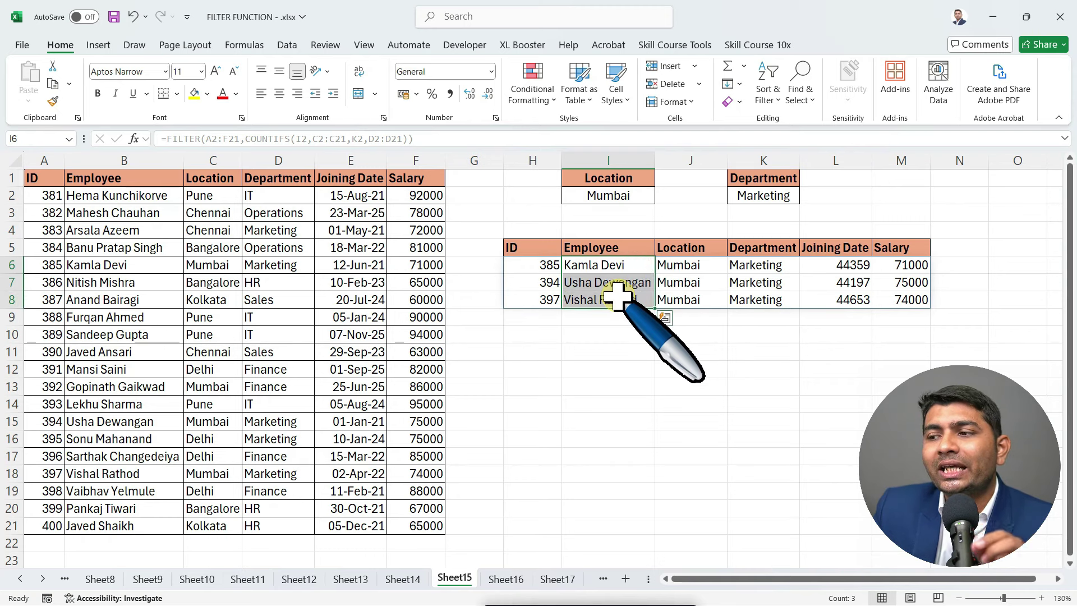
left_click(617, 295)
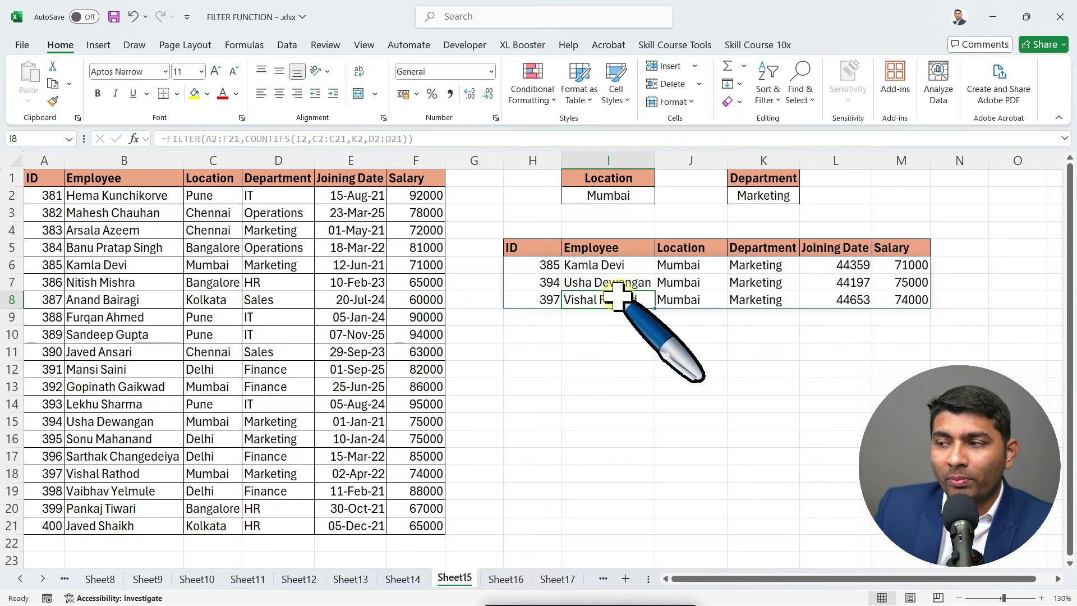
left_click(910, 282)
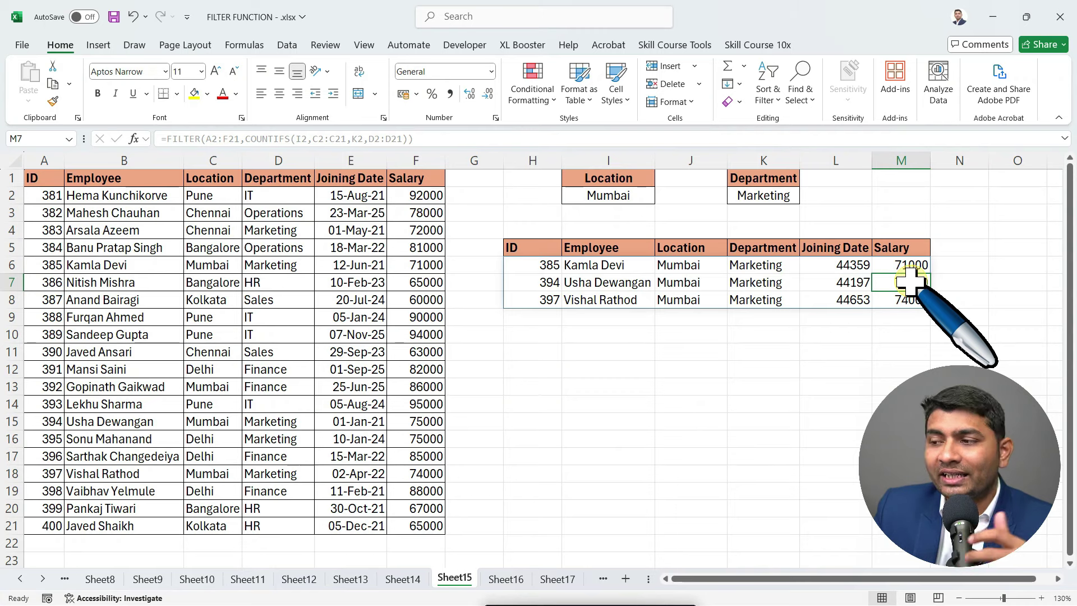
left_click_drag(830, 265, 829, 300)
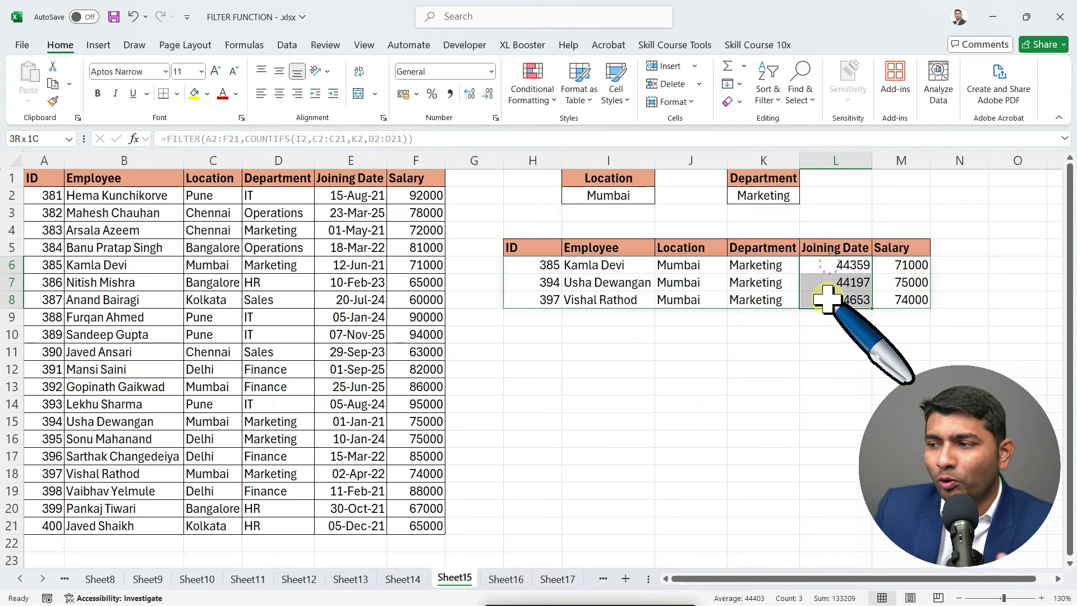
left_click(492, 71)
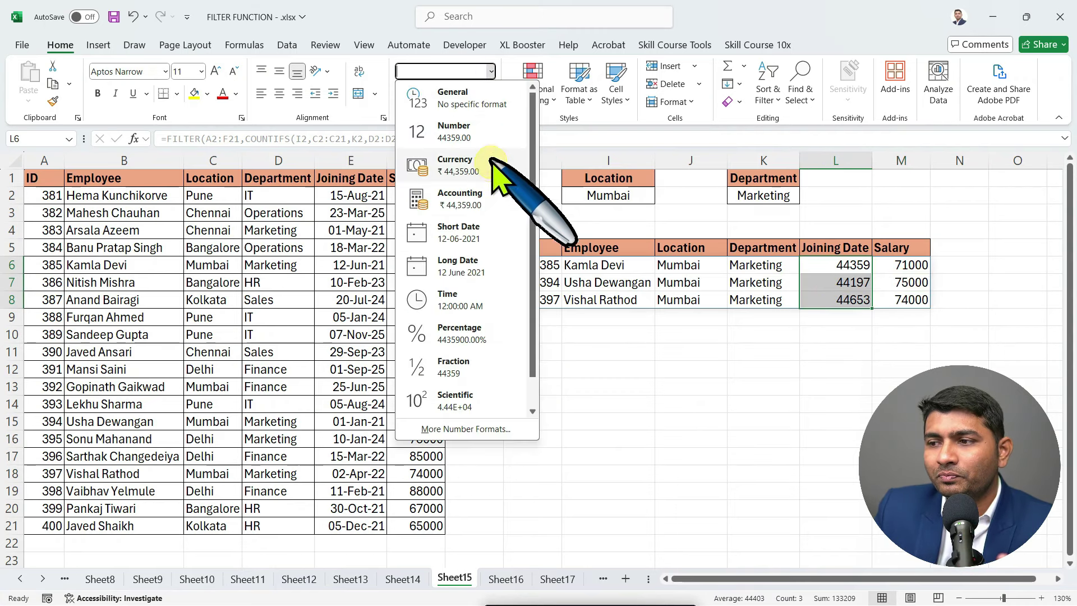
left_click(483, 234)
left_click(532, 266)
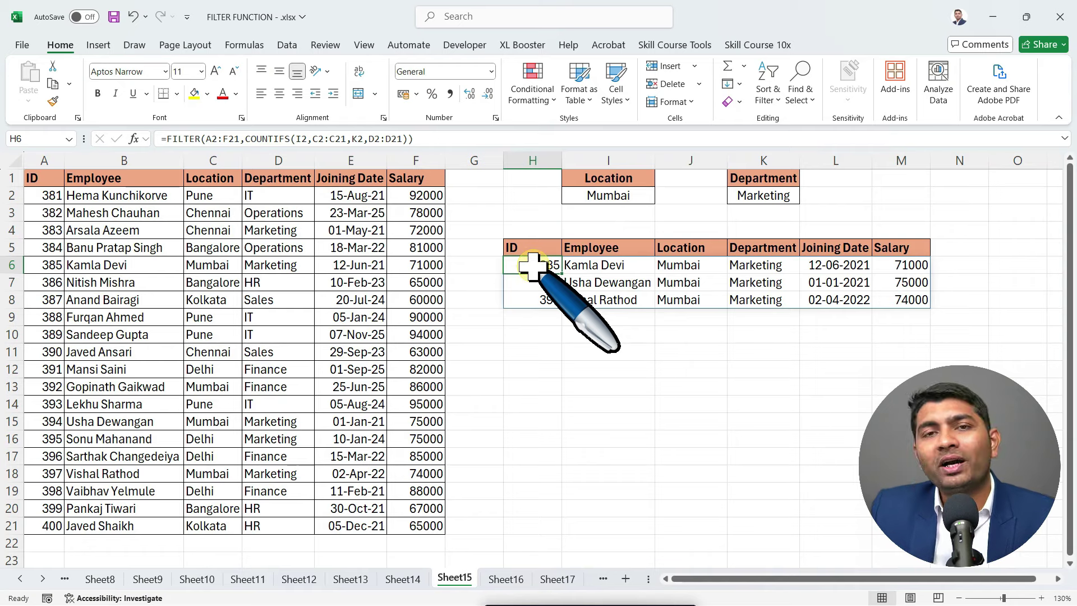
double_click(532, 266)
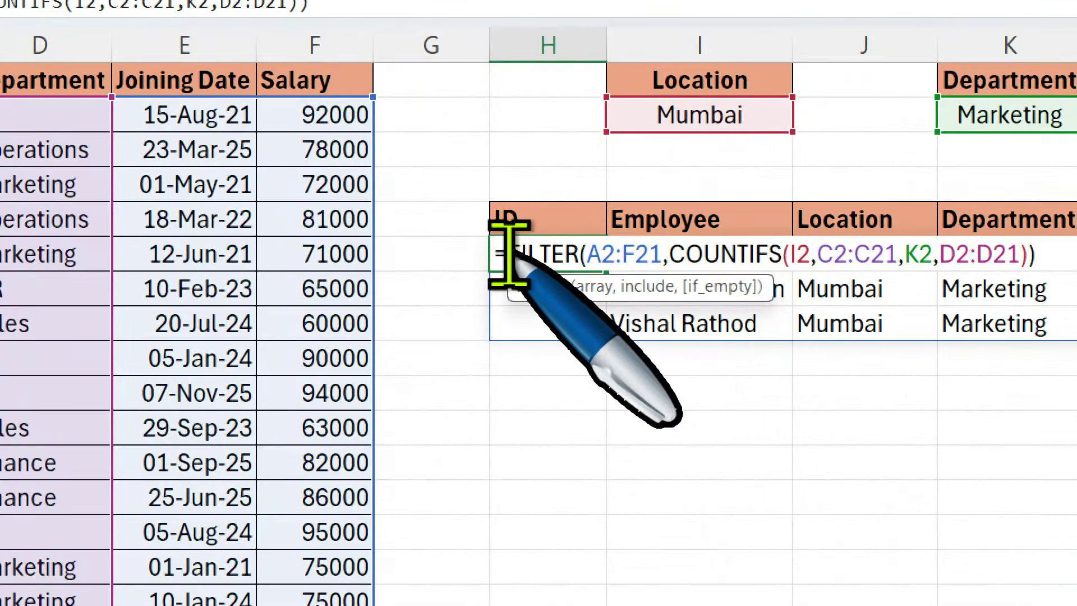
Wrap H6's FILTER in SORT with column 2 and order 1, sorting names ascending.
left_click(509, 253)
type("SORT(")
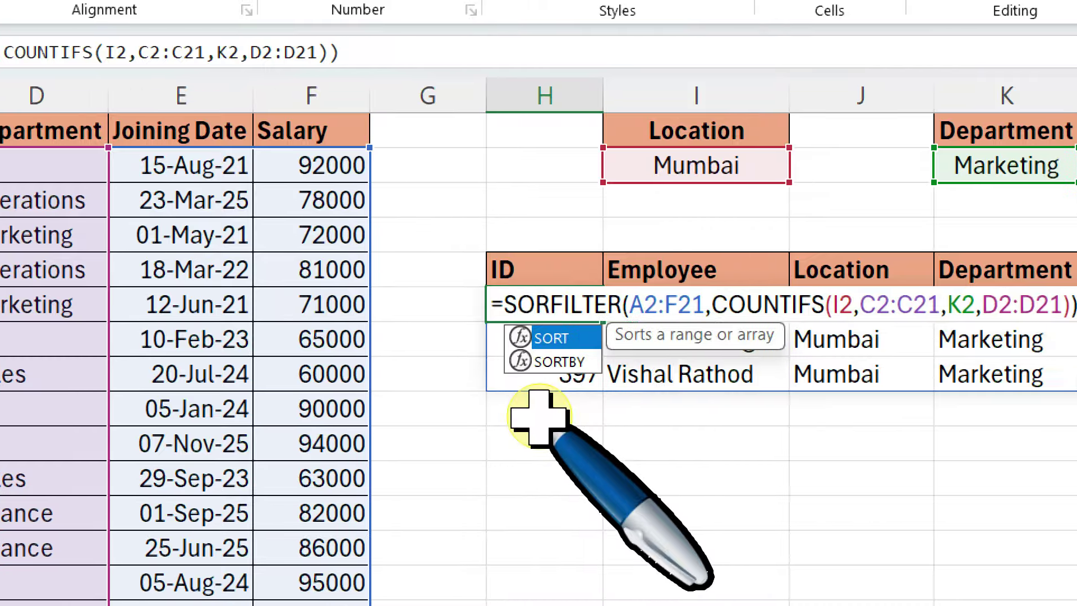
left_click(1073, 304)
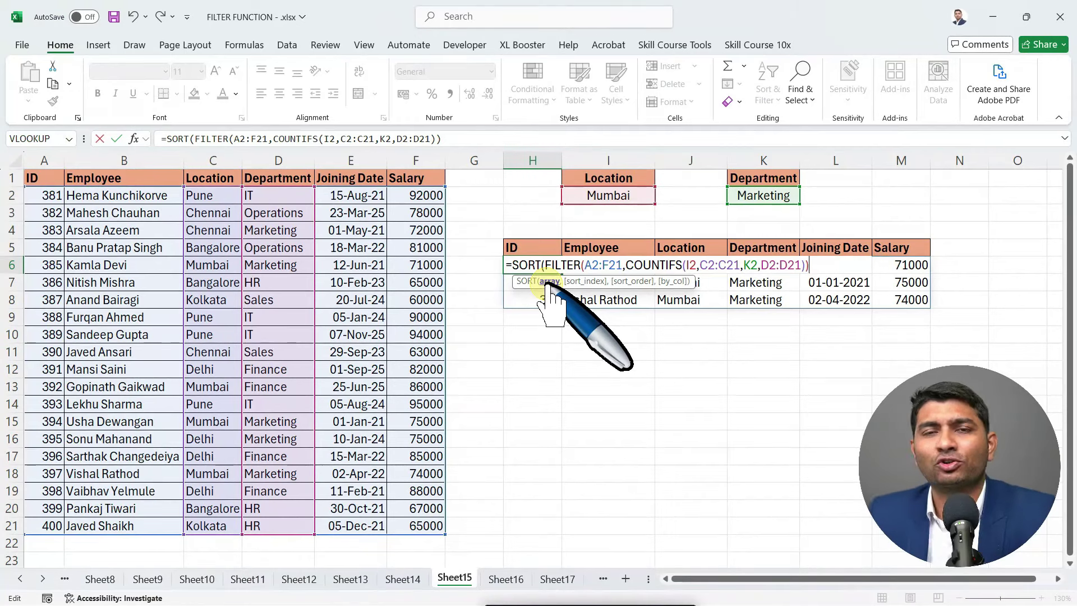
type(",")
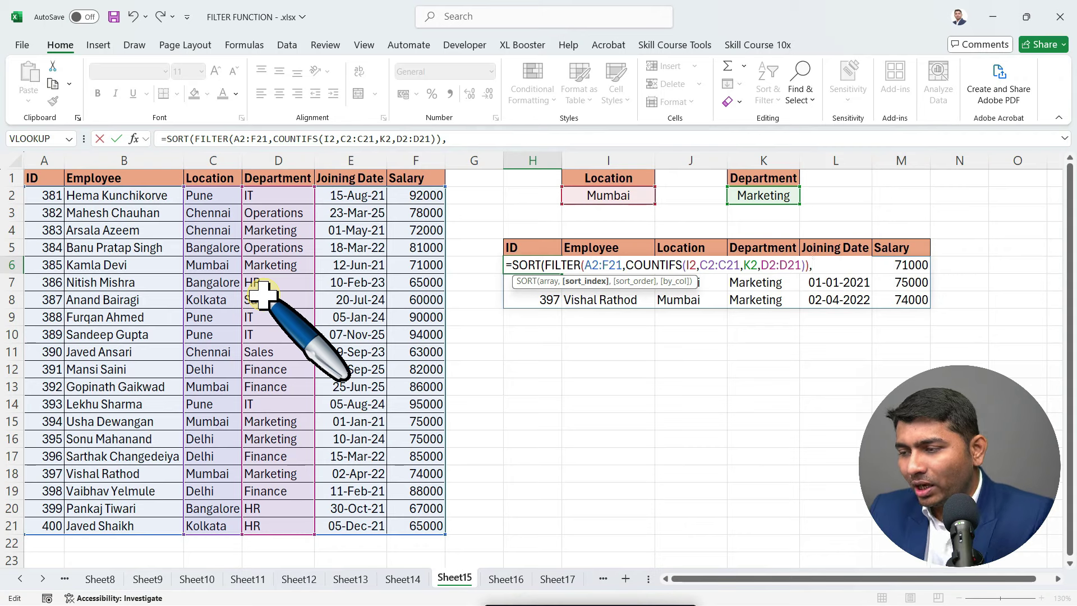
type("2,")
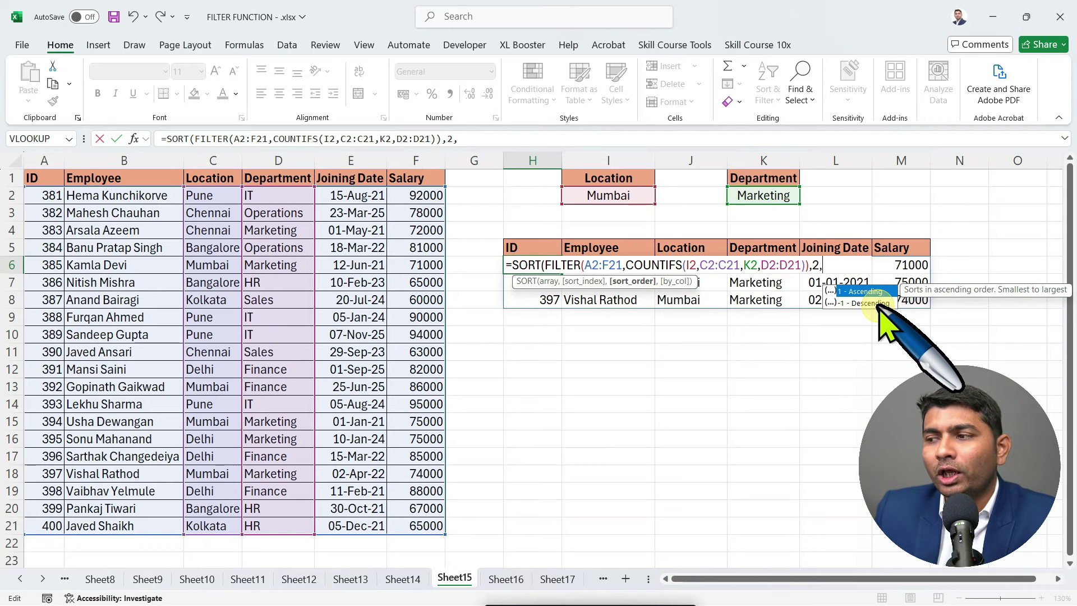
type("1")
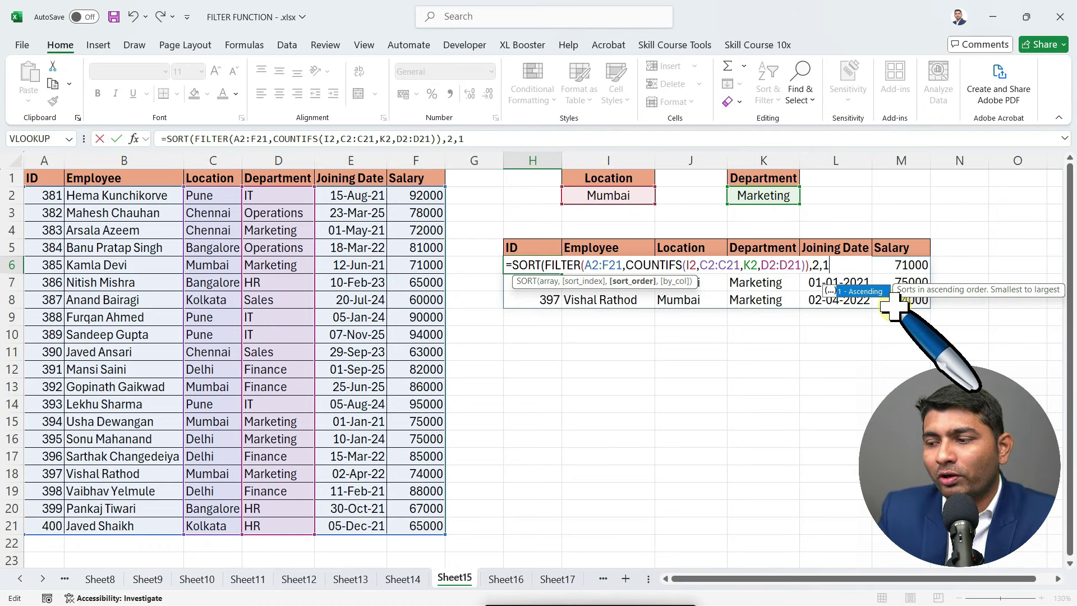
type(")")
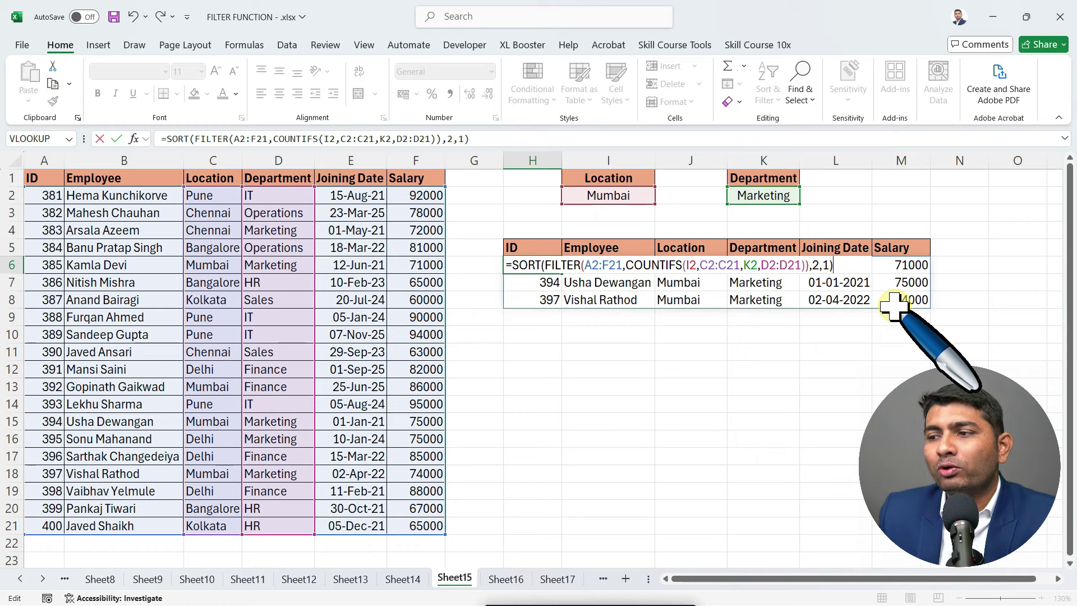
key("Return")
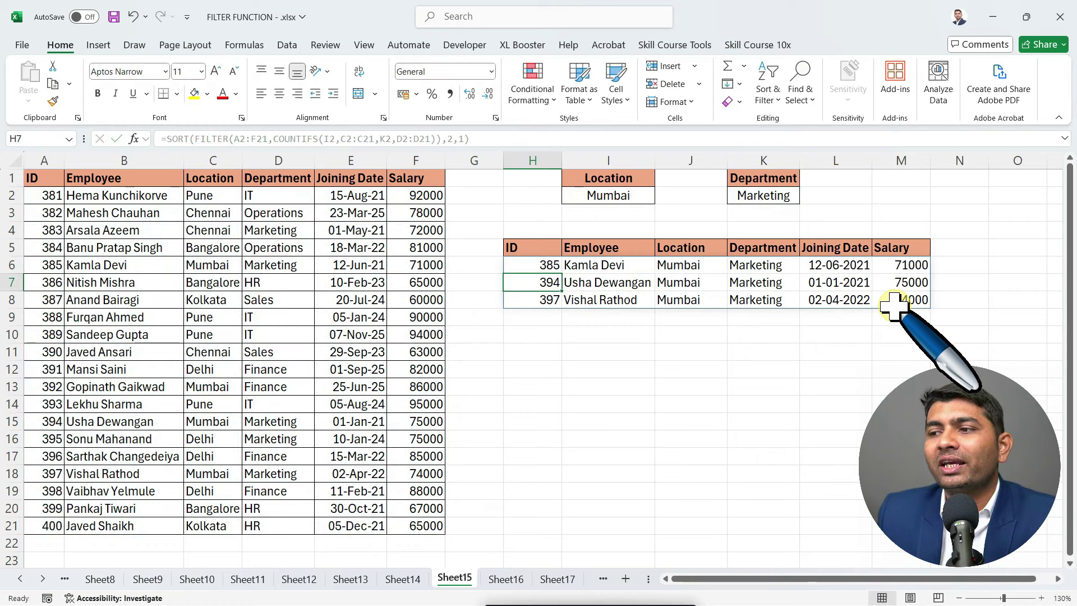
Change the SORT order to -1 so names sort descending.
left_click(585, 276)
left_click(590, 300)
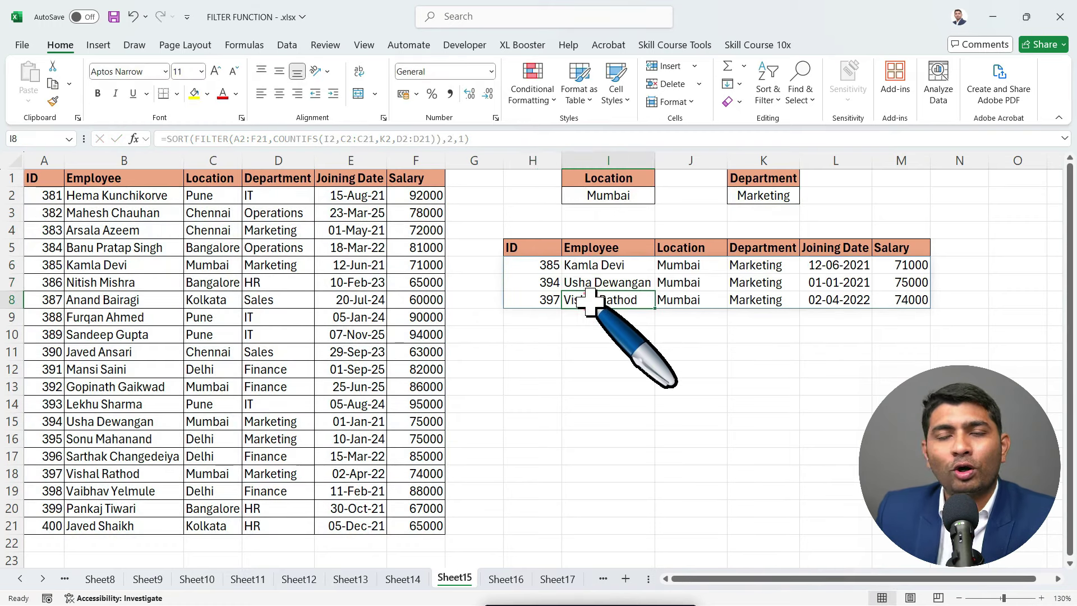
left_click(596, 284)
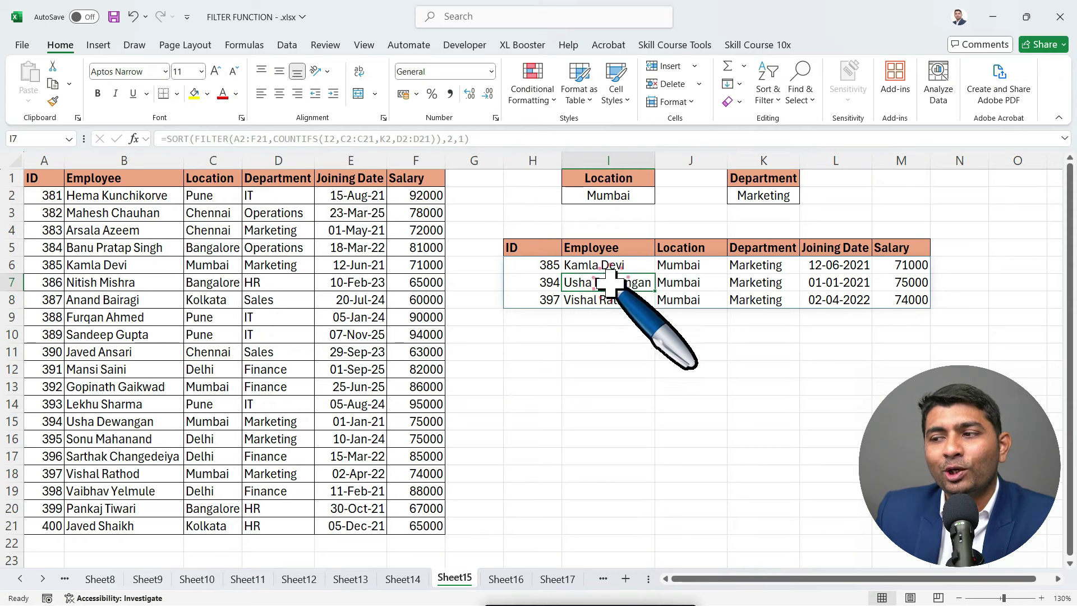
left_click(605, 298)
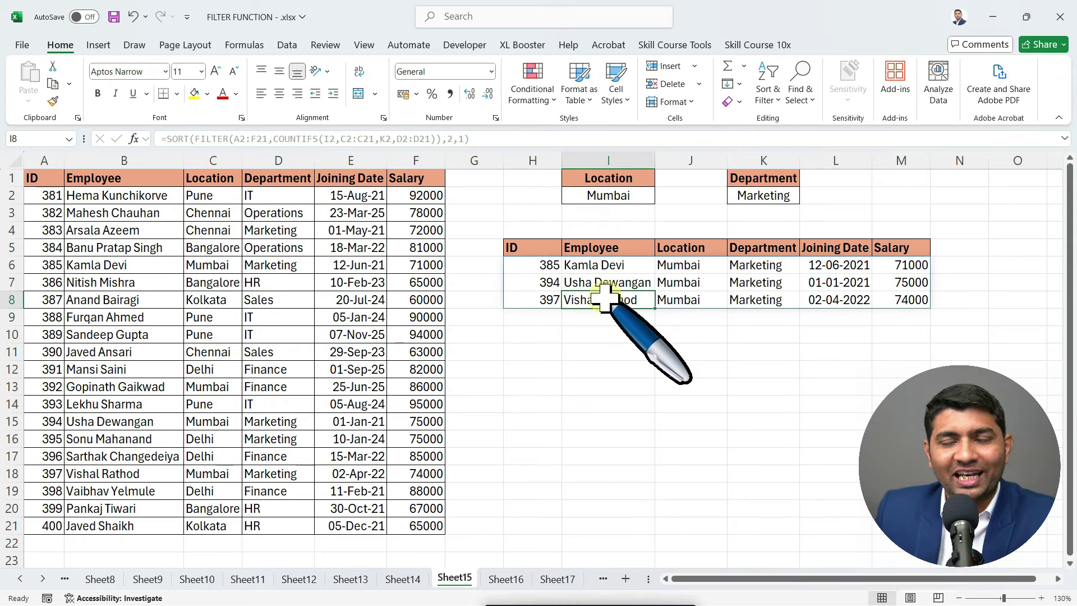
left_click(894, 282)
double_click(525, 264)
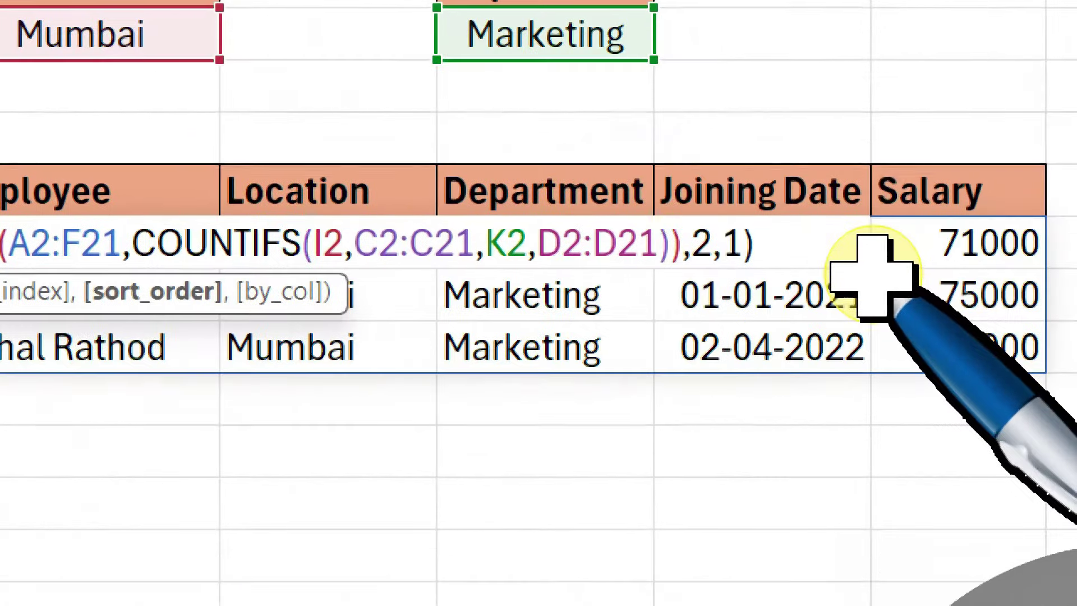
key("BackSpace")
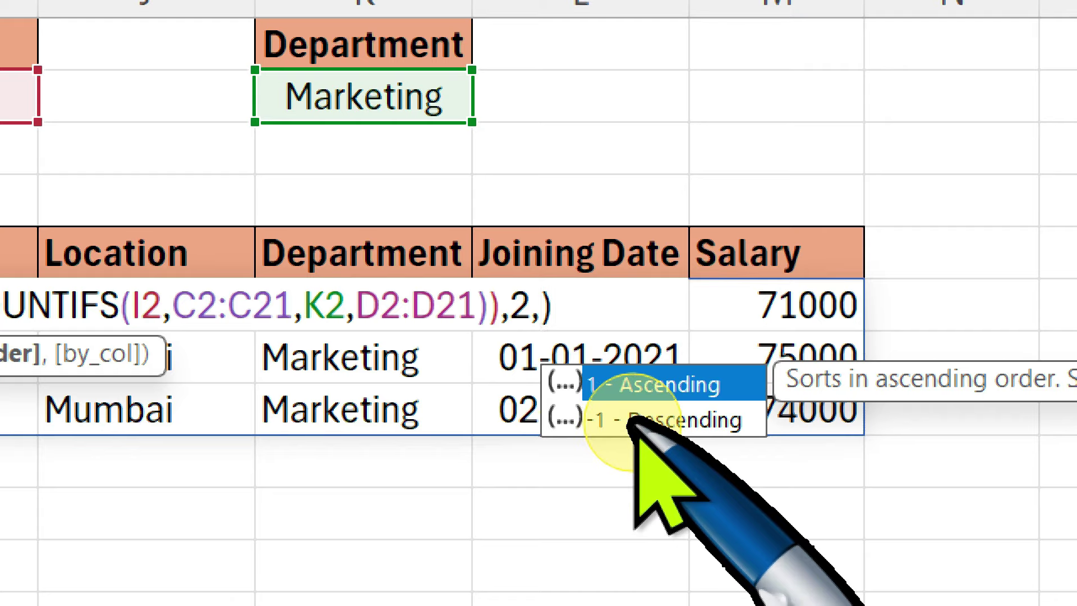
type("-1")
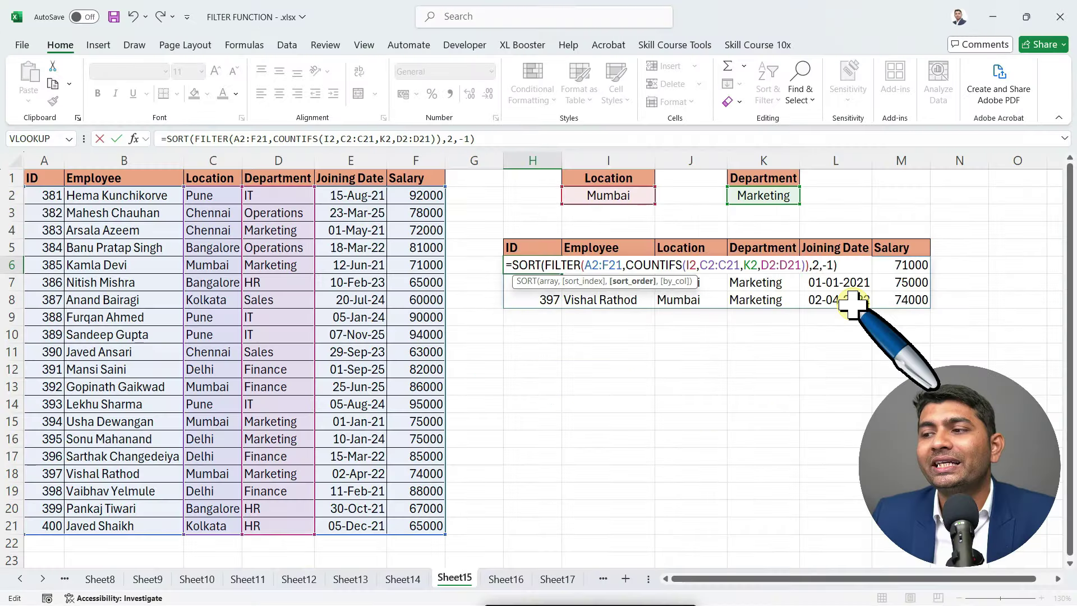
key("Return")
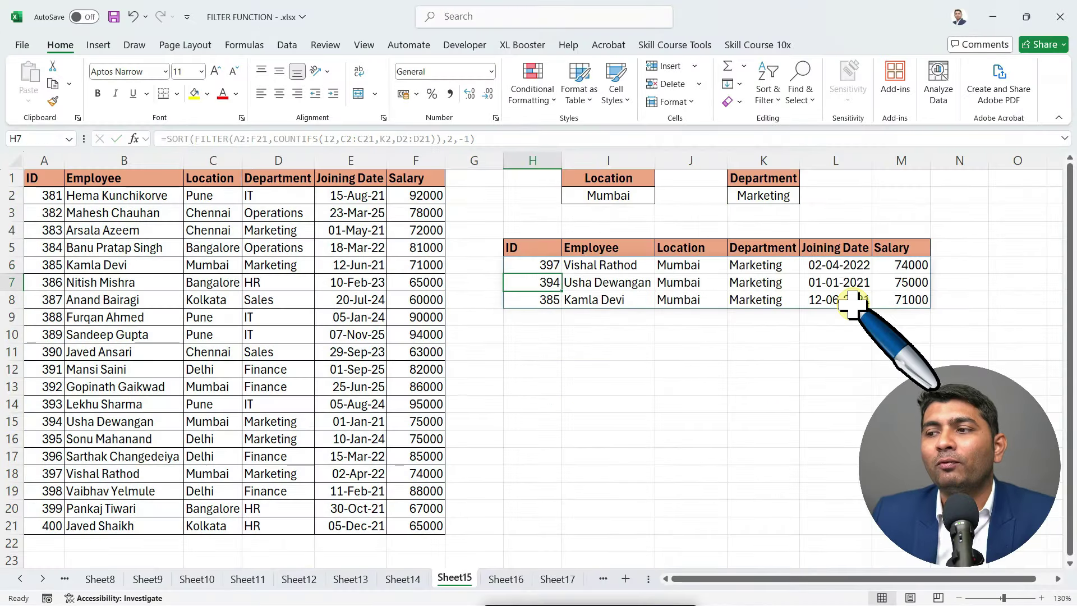
Change the sort column to 6 so results sort by salary, highest first.
left_click_drag(594, 269, 590, 300)
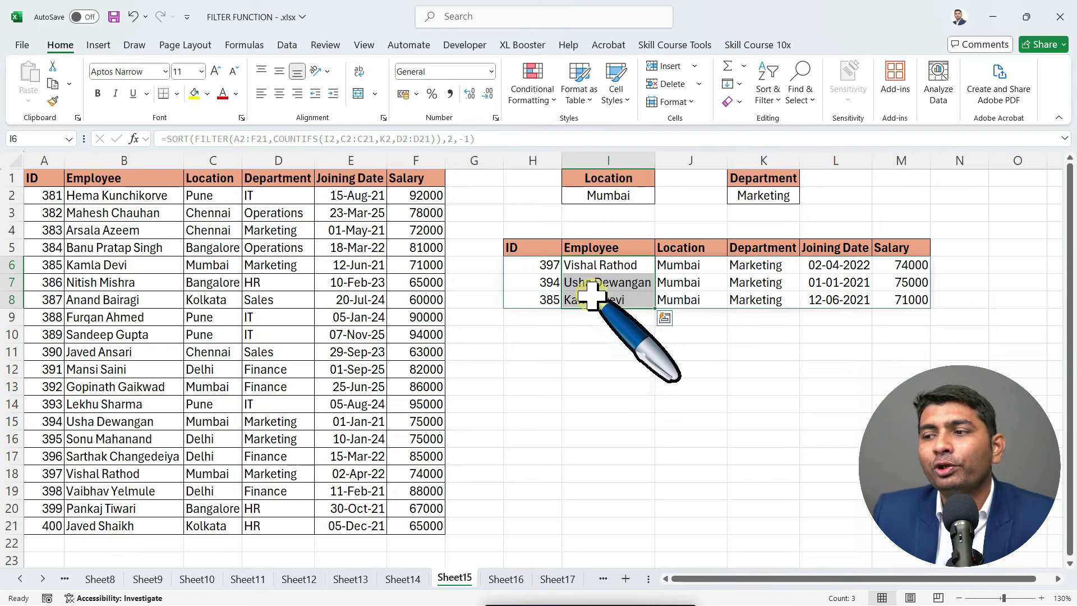
double_click(543, 266)
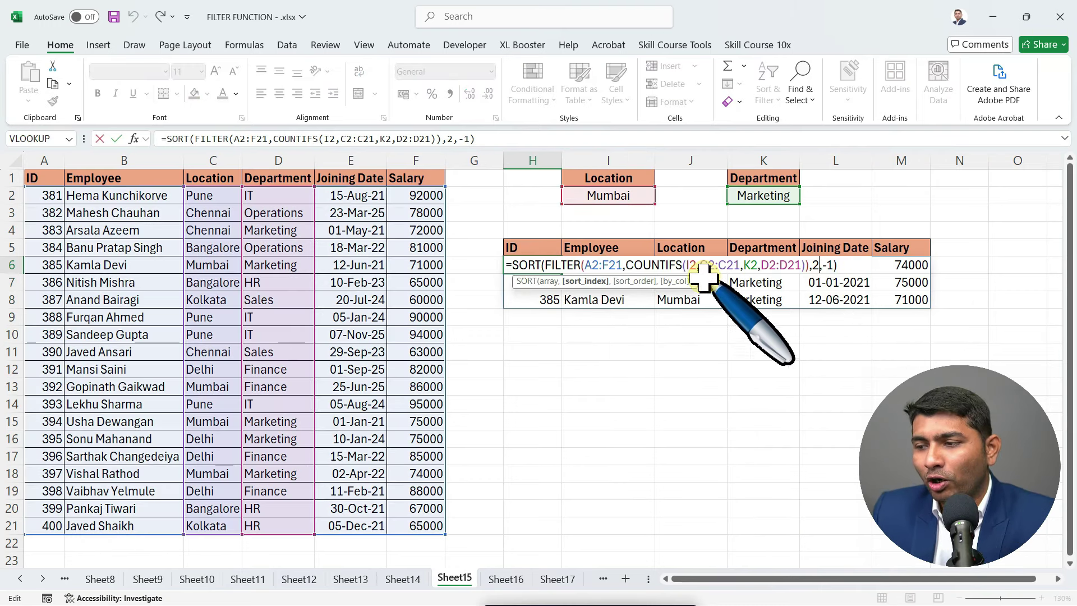
left_click(589, 282)
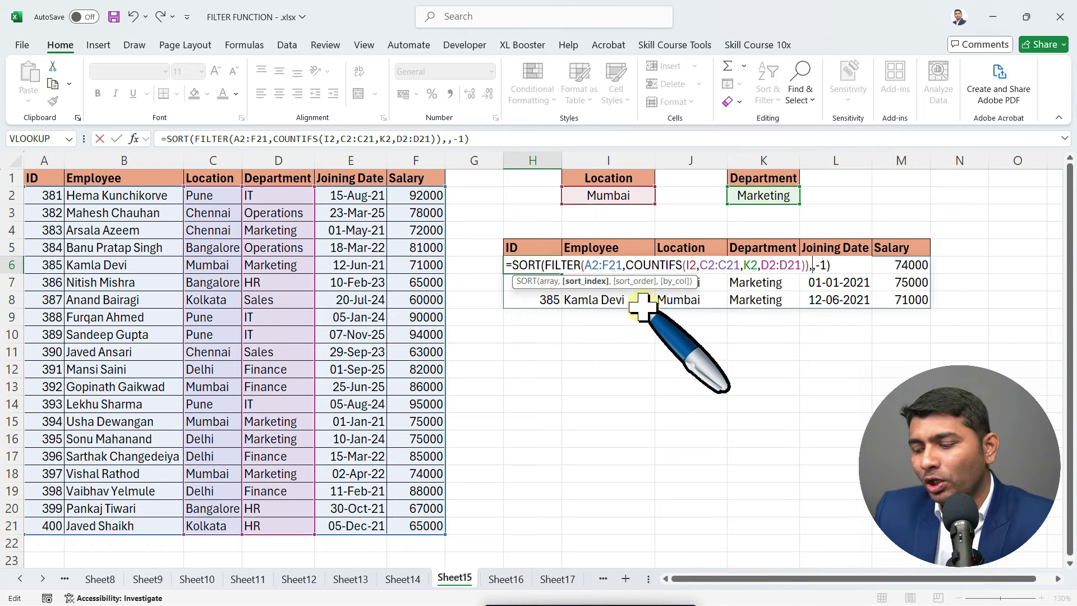
type("6")
key("Return")
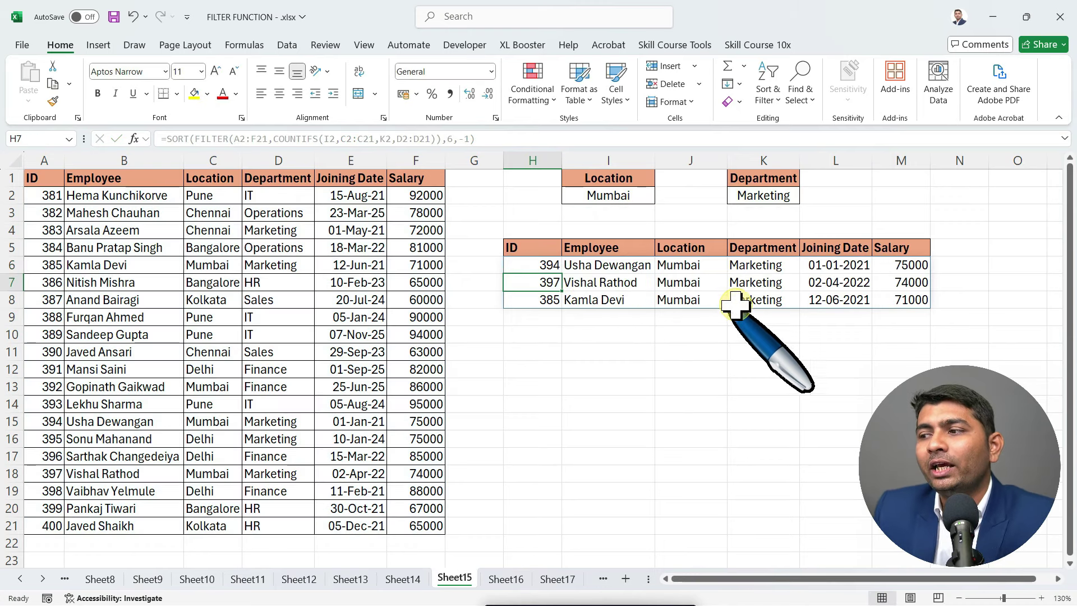
Review the salary-sorted results, the H6 formula and the source dates and departments.
left_click(904, 264)
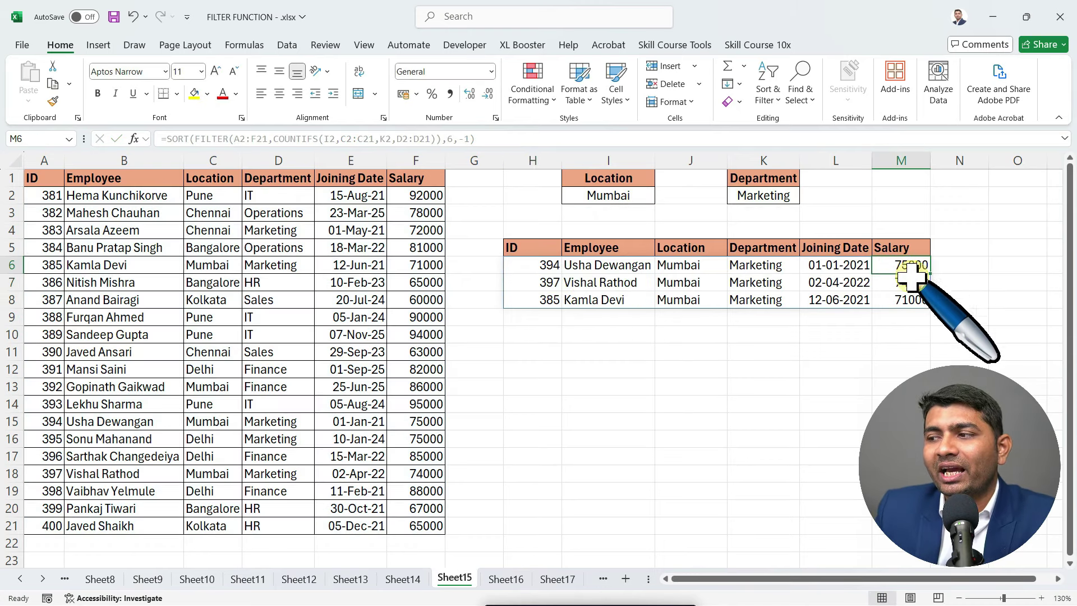
double_click(528, 268)
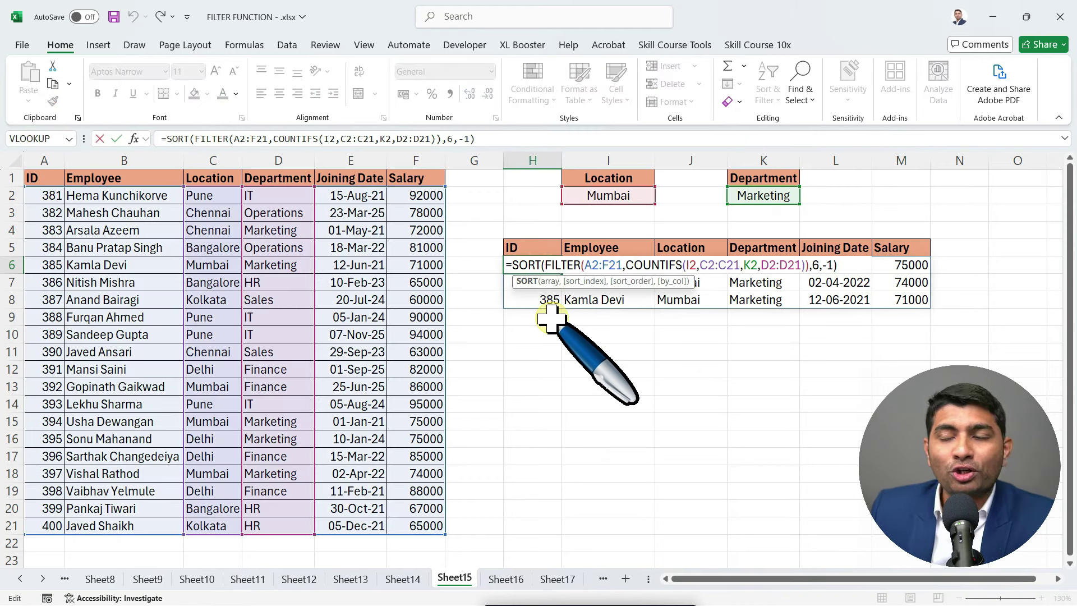
left_click(842, 265)
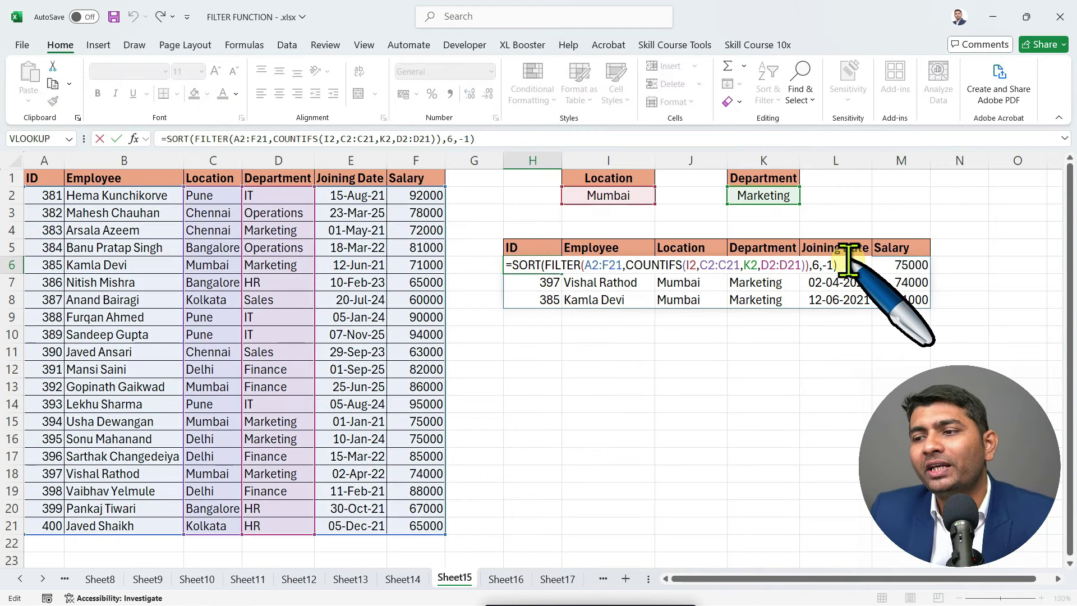
key("Return")
left_click(359, 300)
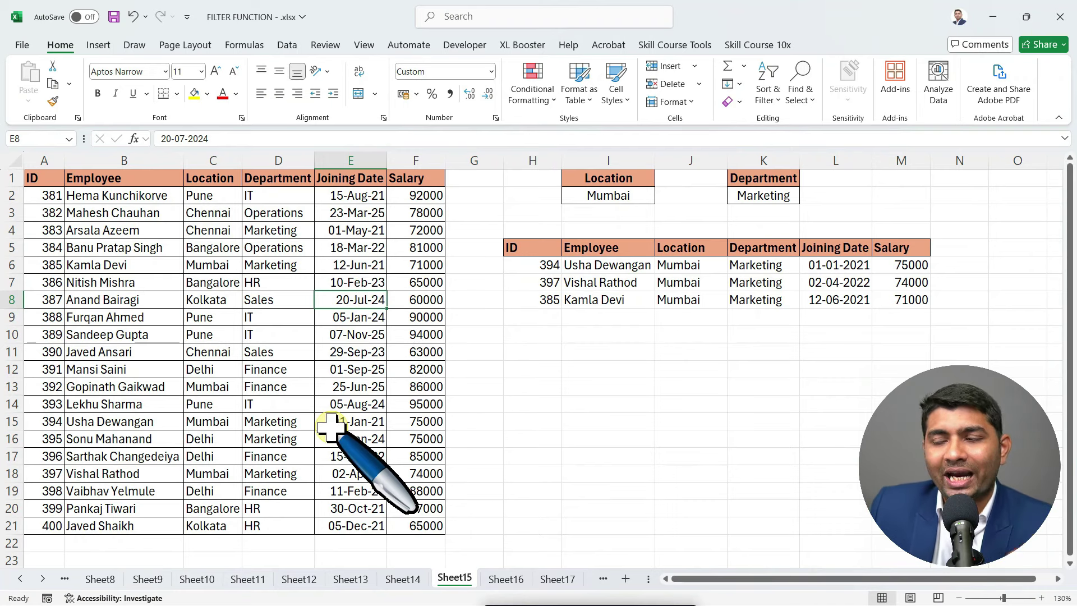
left_click(301, 333)
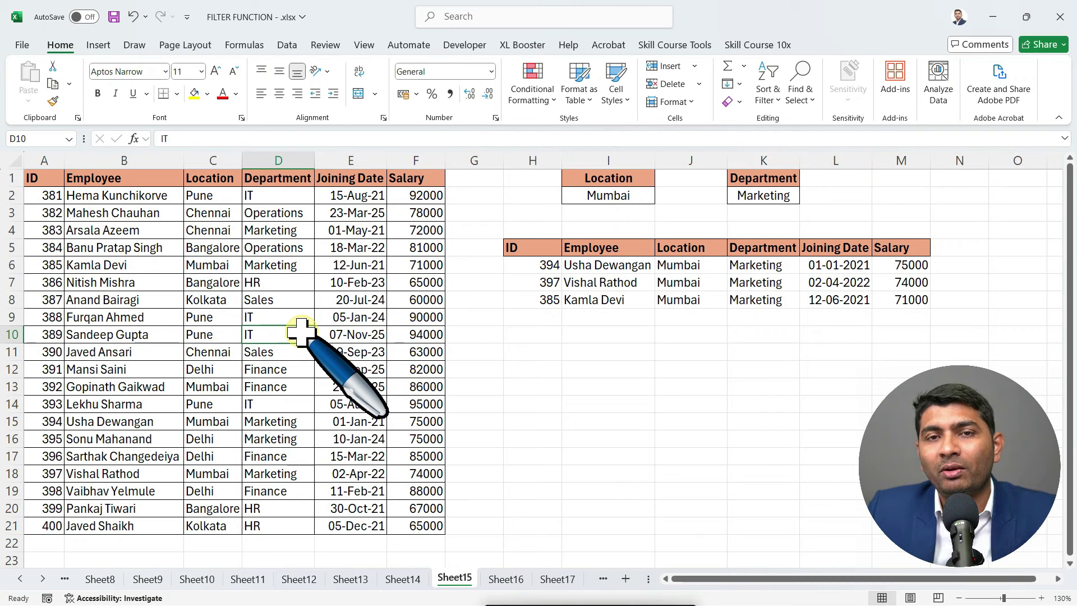
double_click(530, 263)
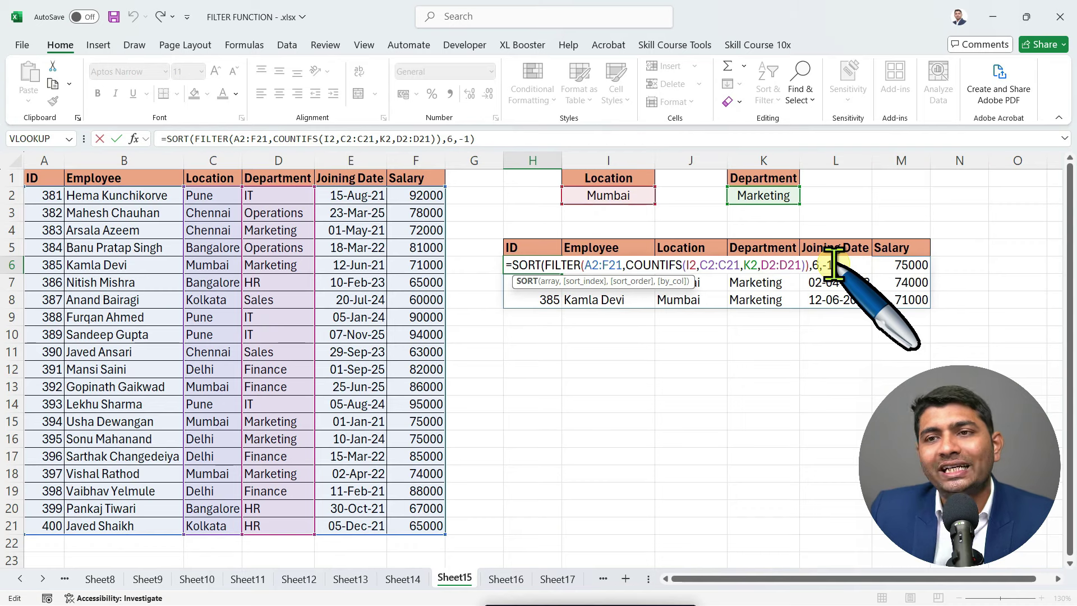
left_click(848, 262)
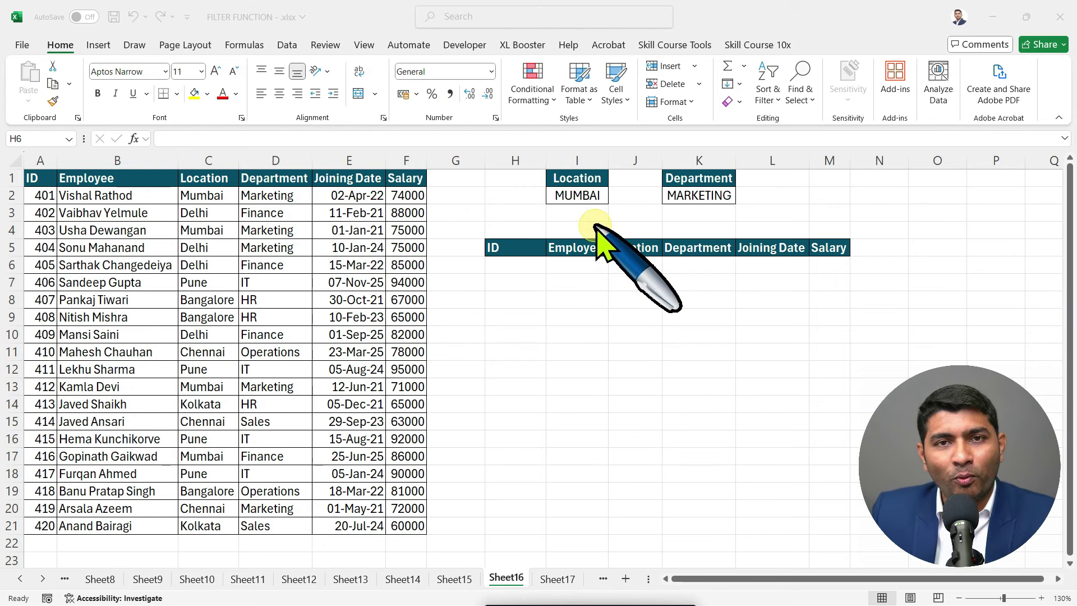
Start a FILTER formula in Sheet16's H6 over the data range A2:F21.
left_click(569, 283)
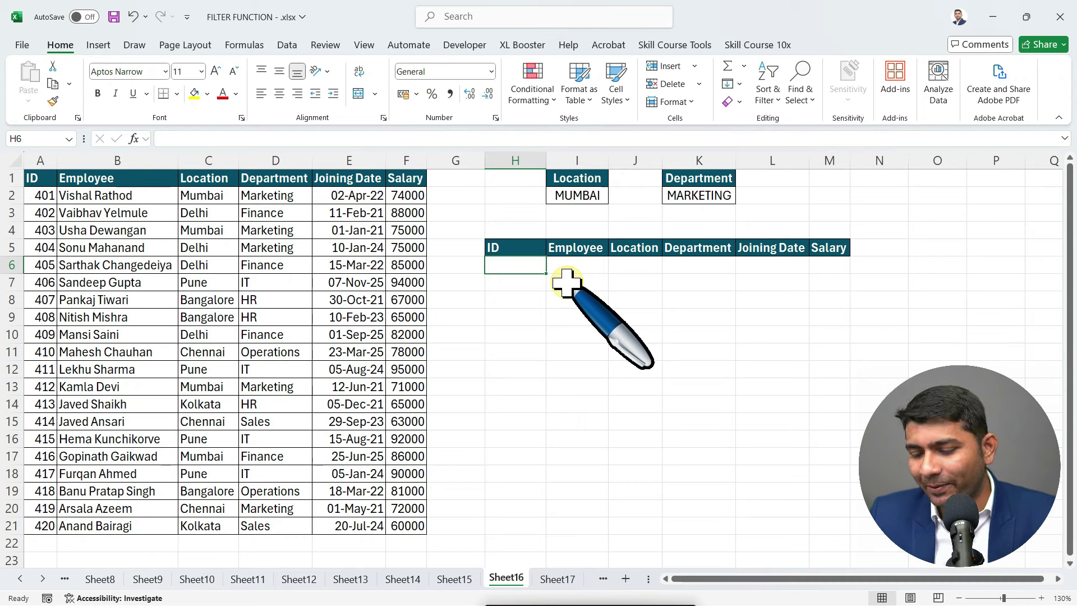
type("=FIL")
key("Tab")
key("Left")
key("Left")
key("Up")
key("Up")
key("Up")
key("Up")
key("ctrl+shift+Left")
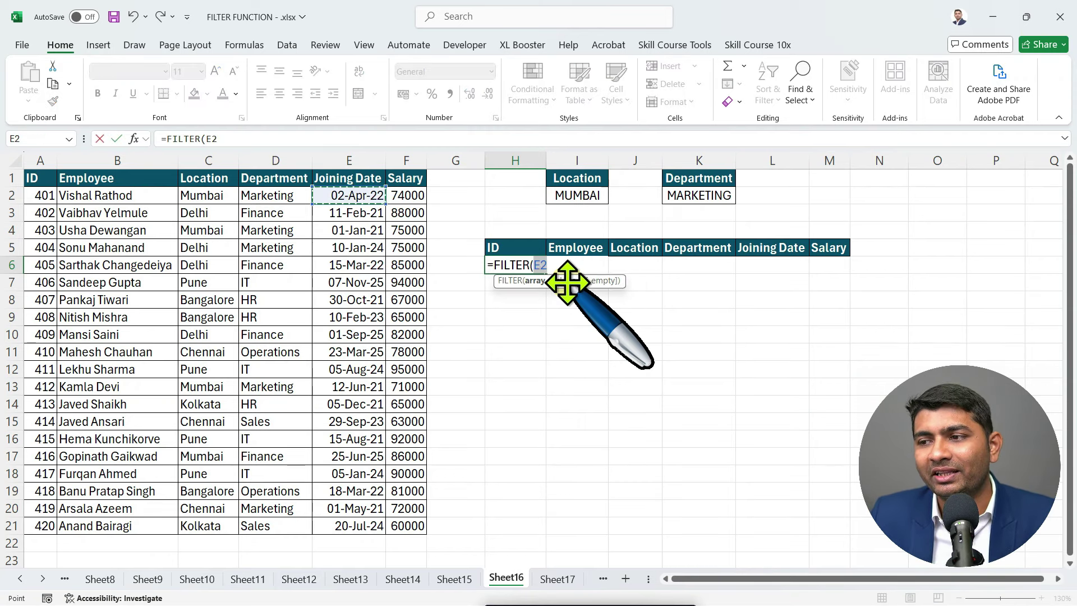
key("ctrl+shift+Down")
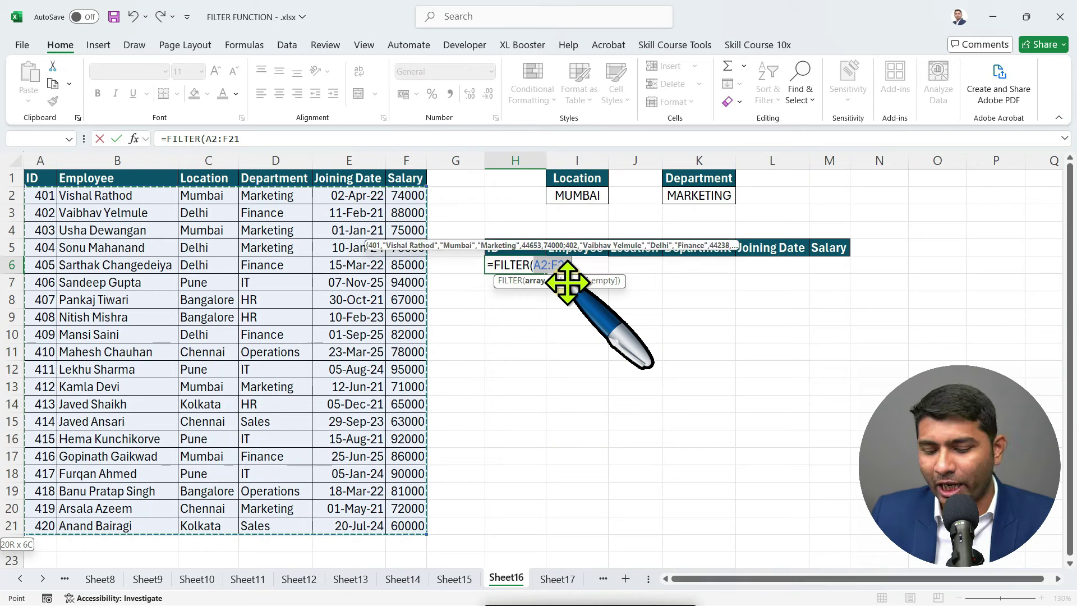
Add COUNTIFS criteria I2 on C2:C21 and K2 on D2:D21, then commit.
type(",COUN")
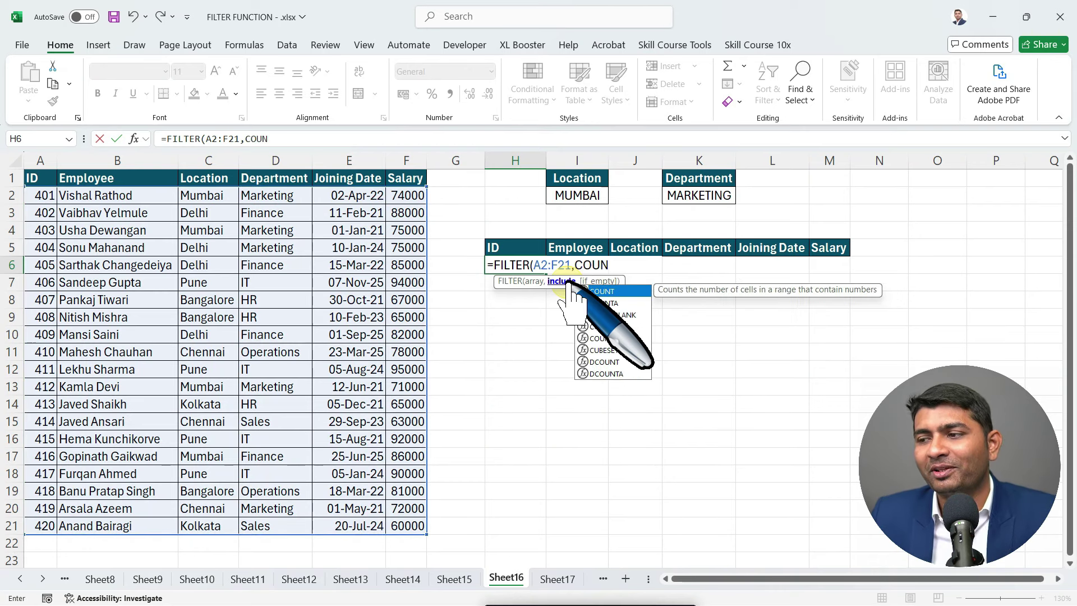
type("TIFS(")
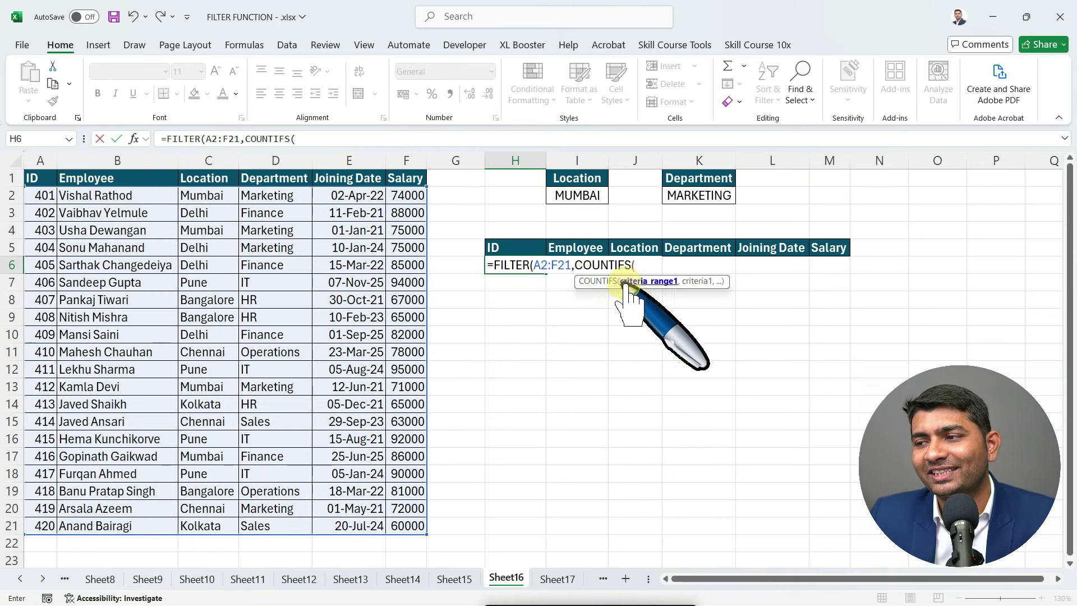
left_click(584, 195)
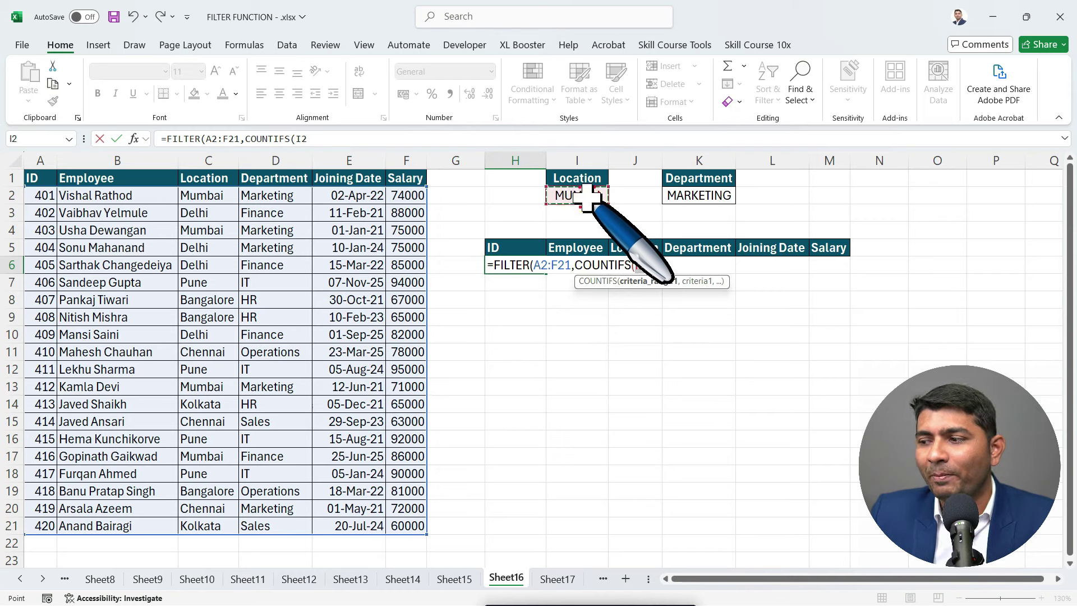
type(",")
left_click_drag(208, 196, 216, 525)
type(",")
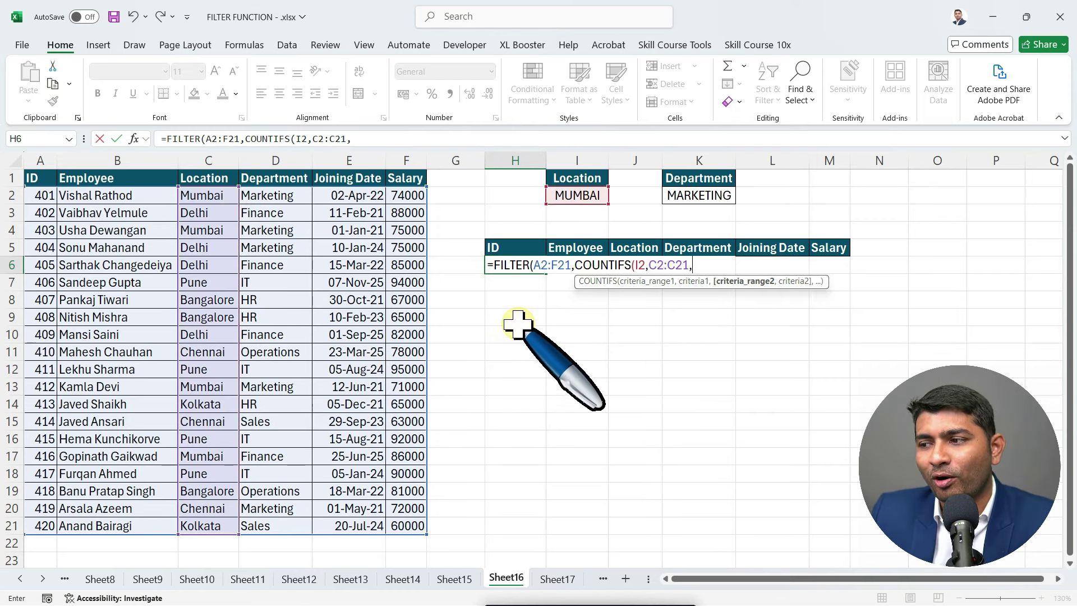
left_click(714, 195)
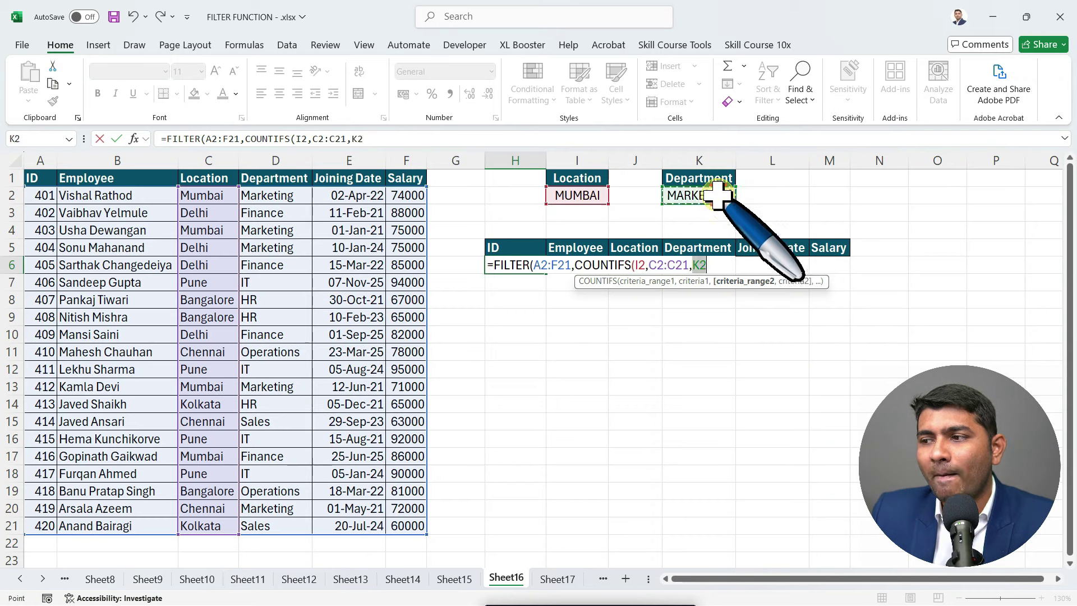
type(",")
left_click_drag(293, 196, 277, 522)
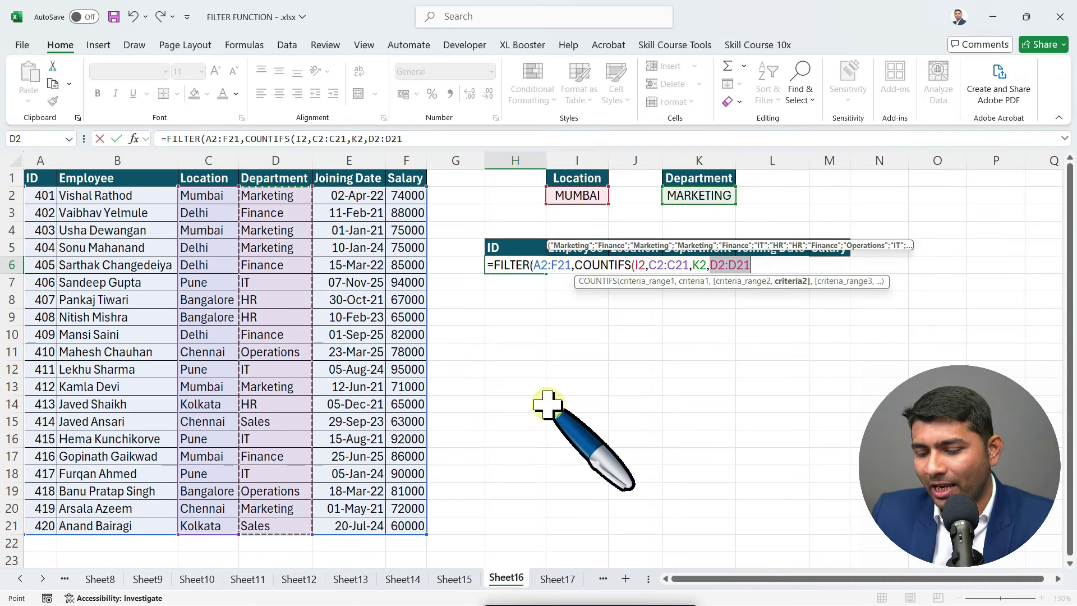
type(")")
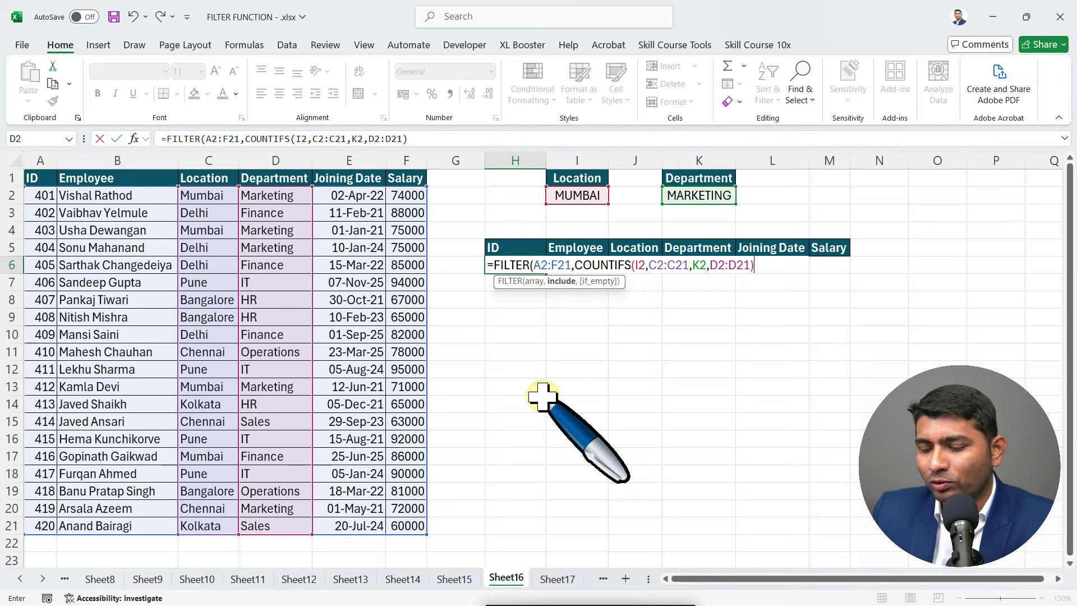
type(")")
key("Return")
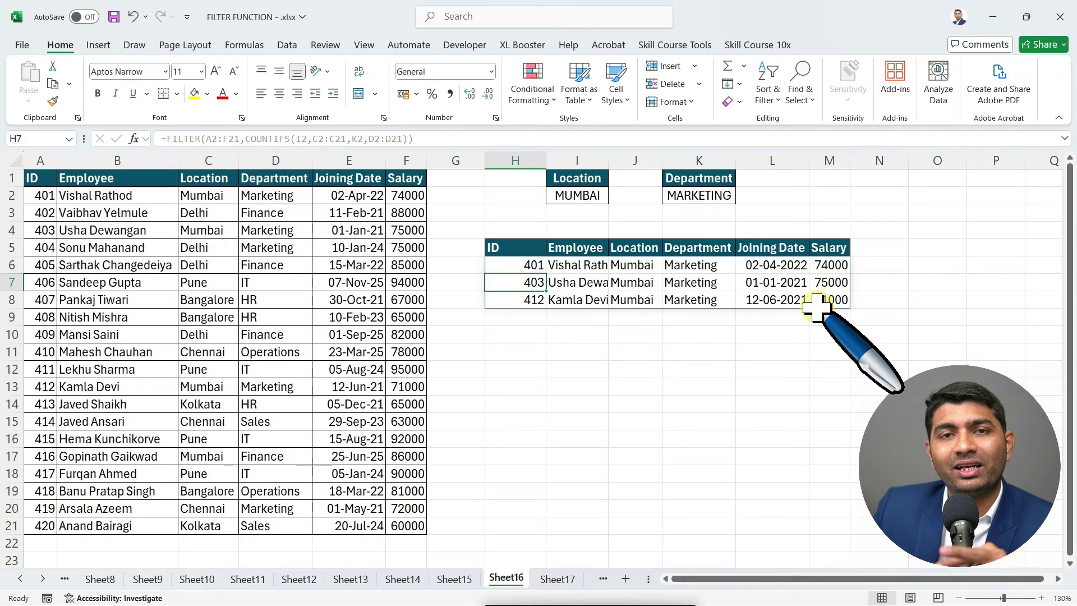
Wrap H6's FILTER in CHOOSECOLS(…,6) to return only the salaries 74000, 75000, 71000.
double_click(517, 264)
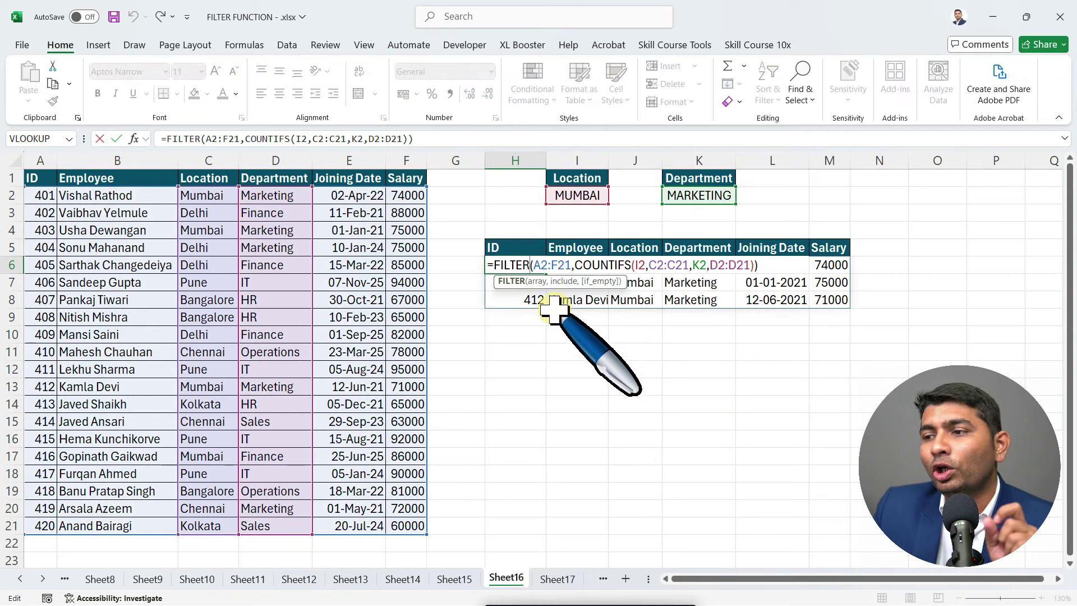
left_click(493, 264)
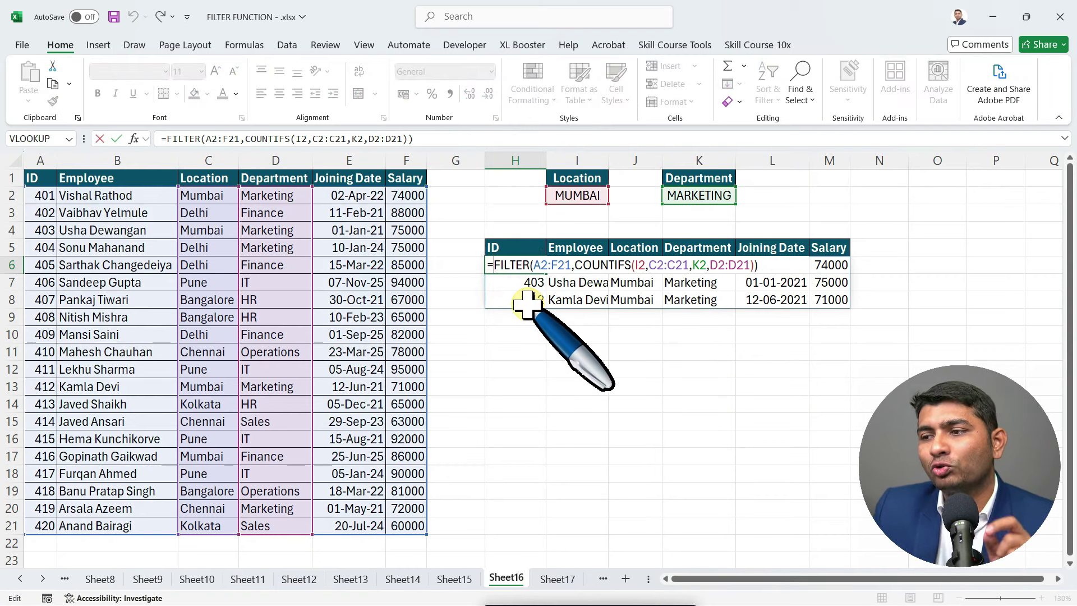
type("CHO")
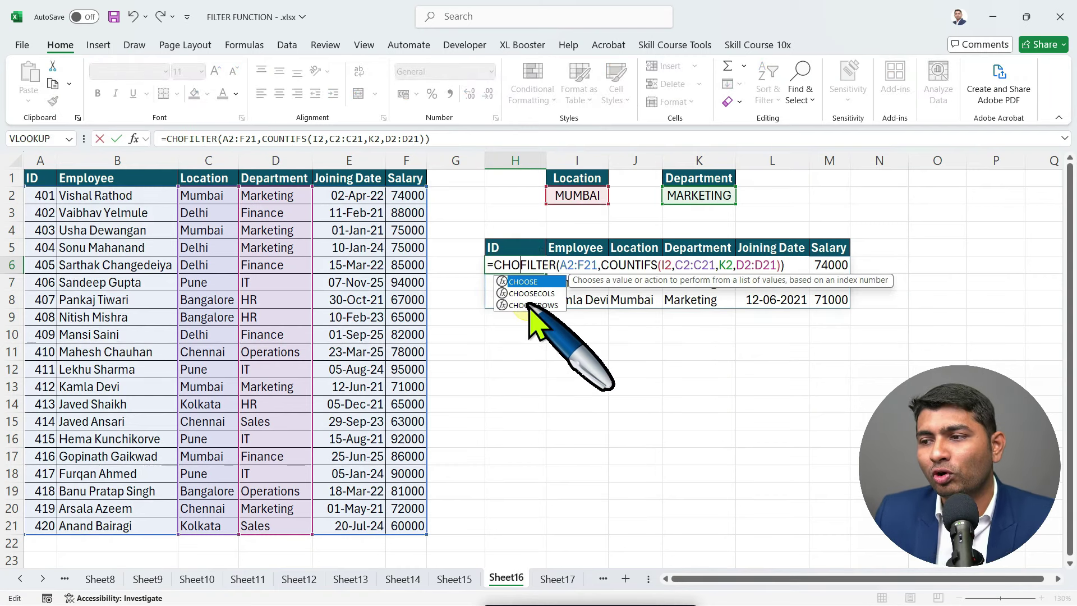
key("Down")
key("Tab")
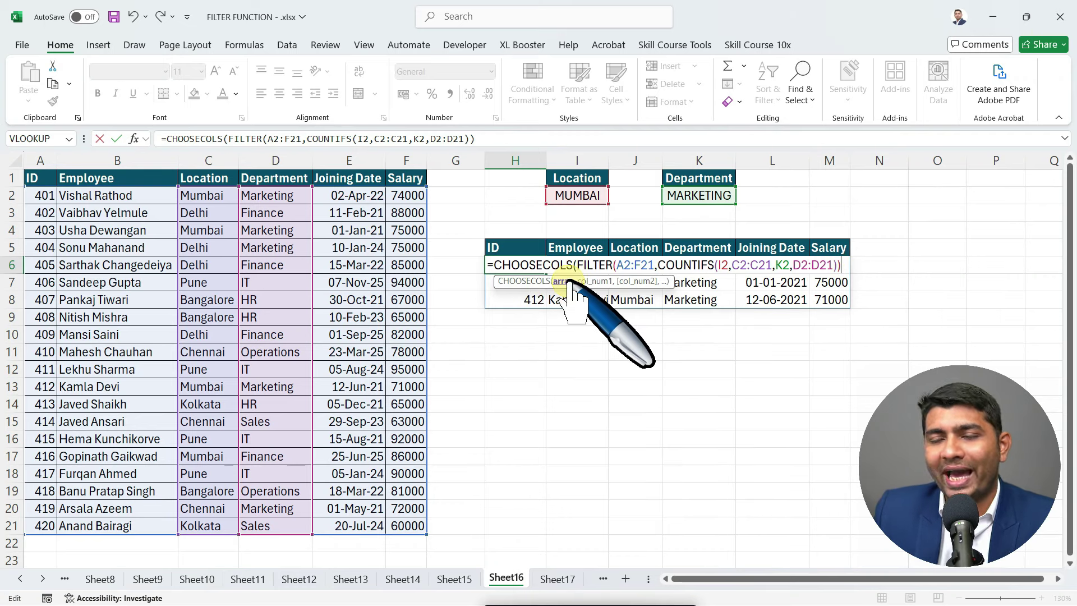
type("),6")
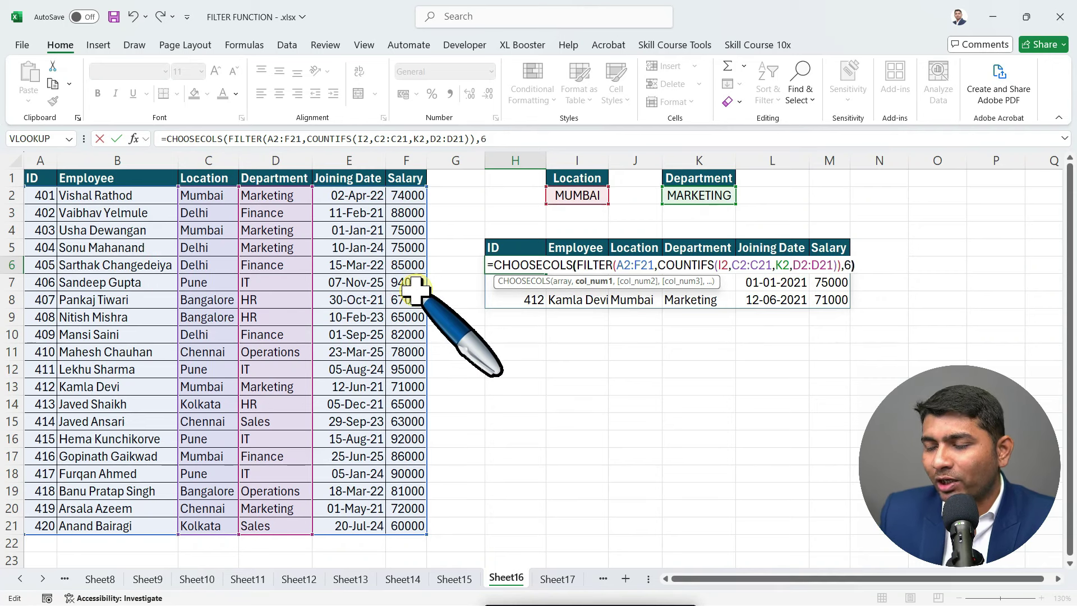
type(")")
key("Return")
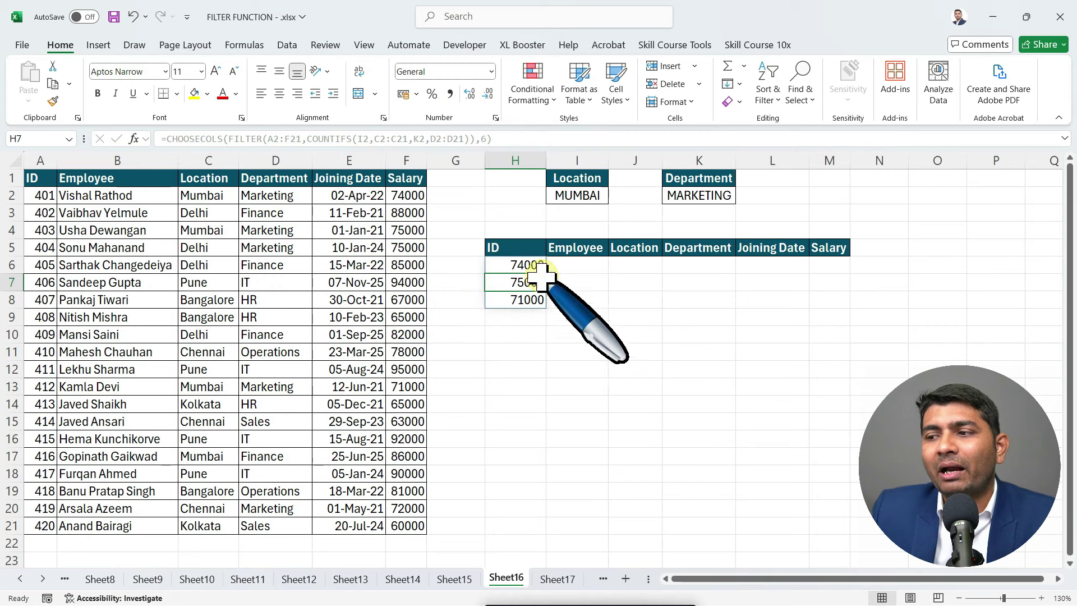
Wrap the H6 CHOOSECOLS salary formula in SORT(…,6,-1), which returns #VALUE!
double_click(519, 265)
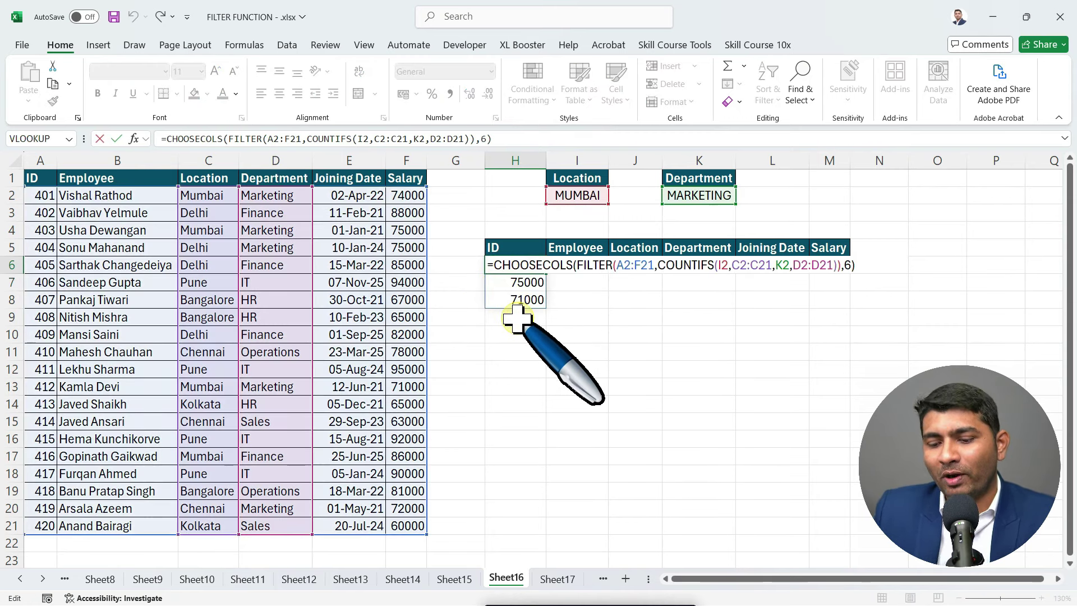
type("SORT(")
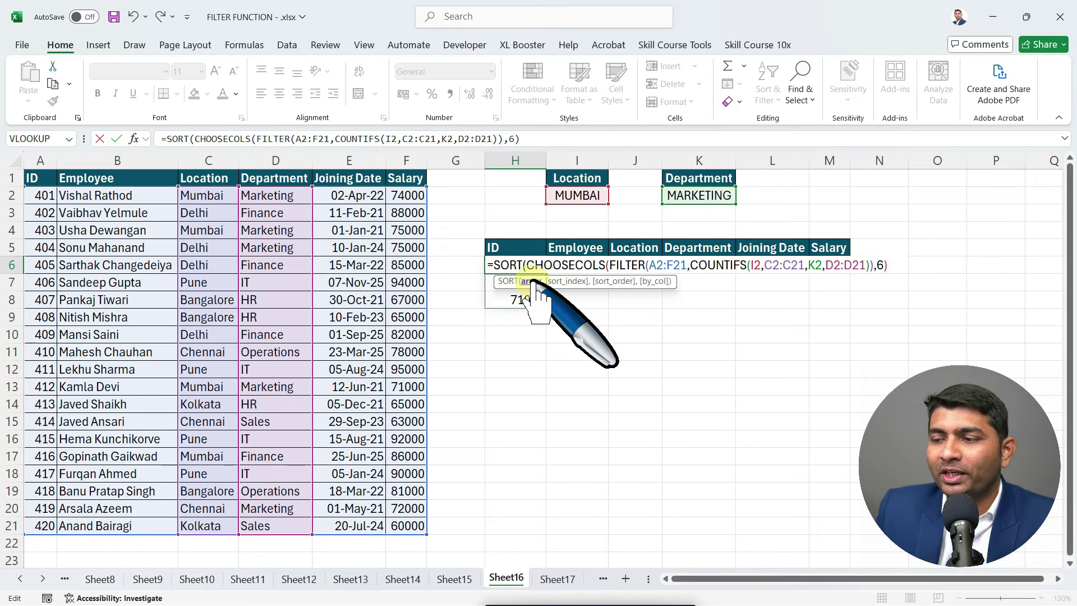
type(",")
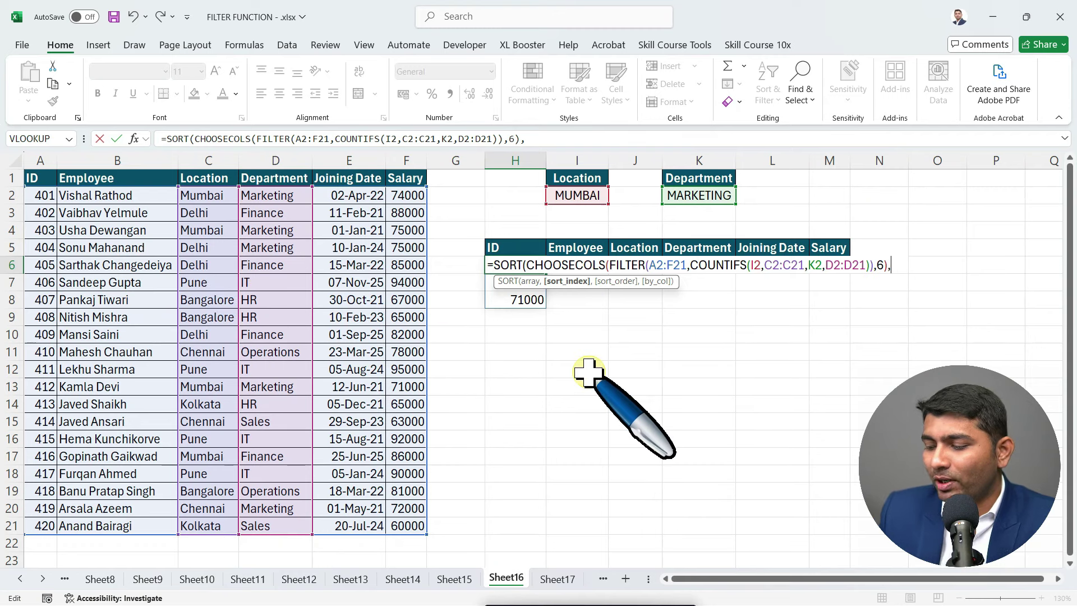
type("6,")
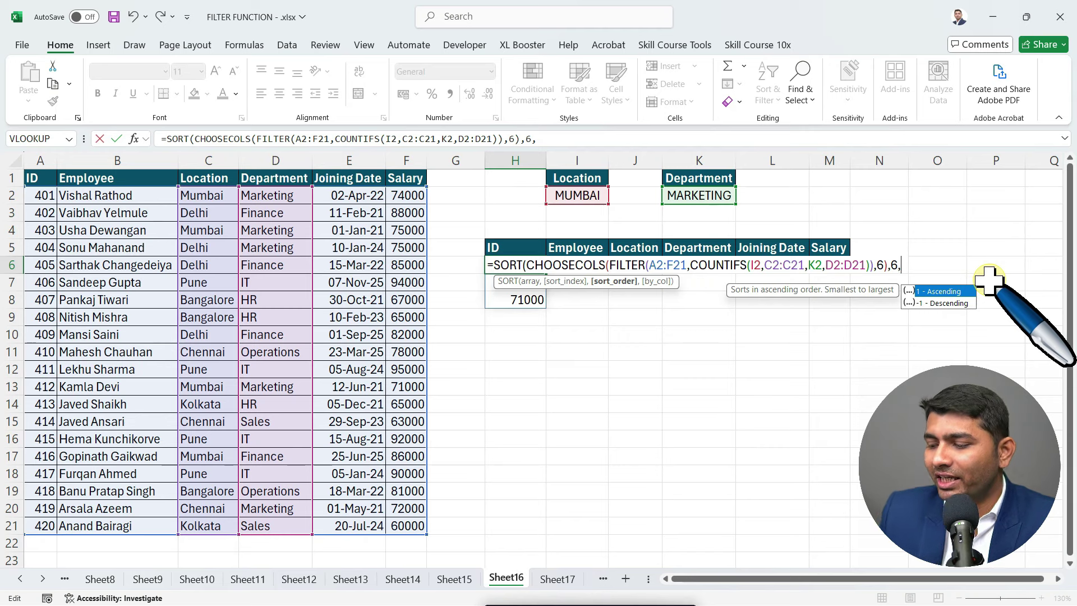
type("-1)")
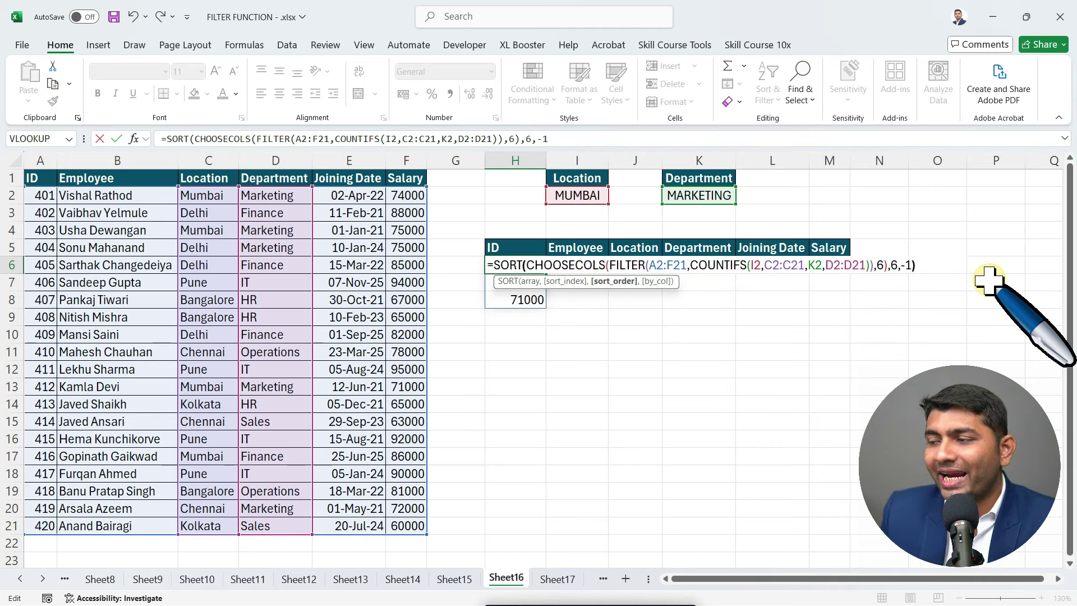
key("Return")
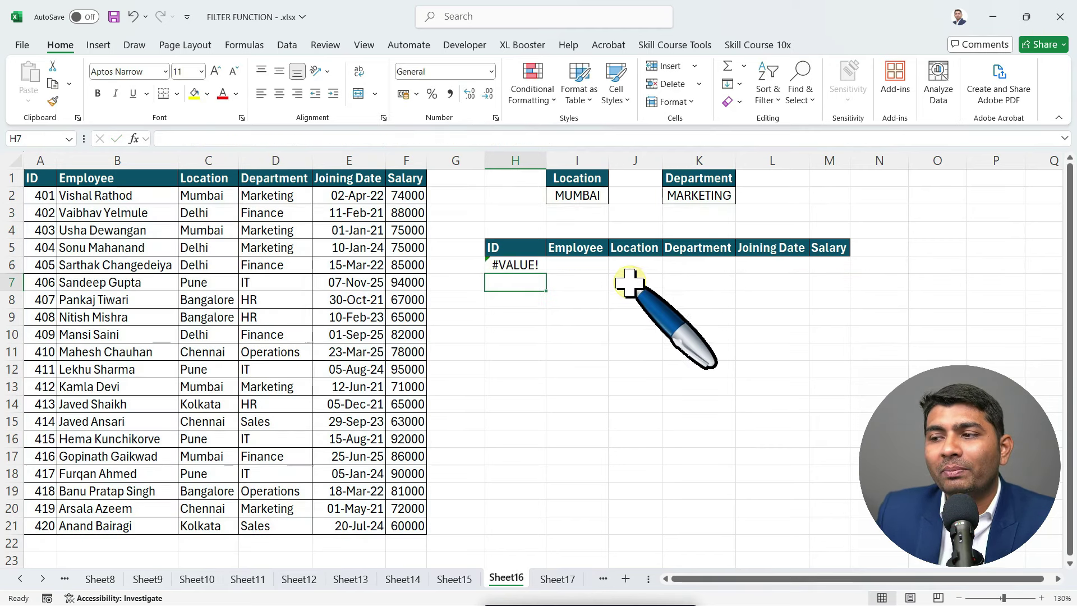
double_click(532, 265)
Recommit the SORT formula, then undo back to the plain CHOOSECOLS salary formula.
left_click(898, 262)
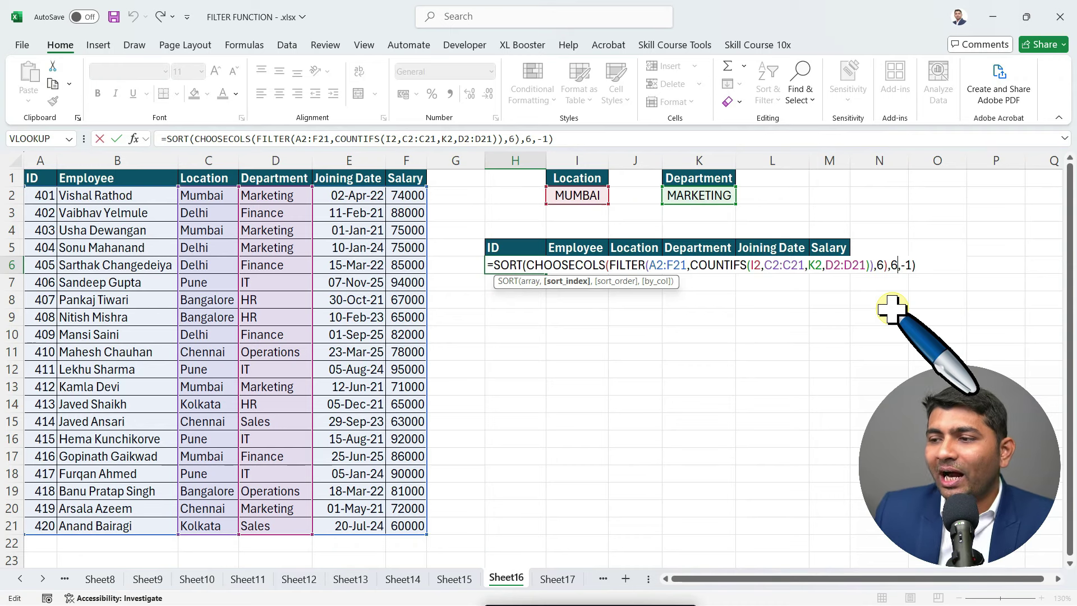
key("ctrl+Return")
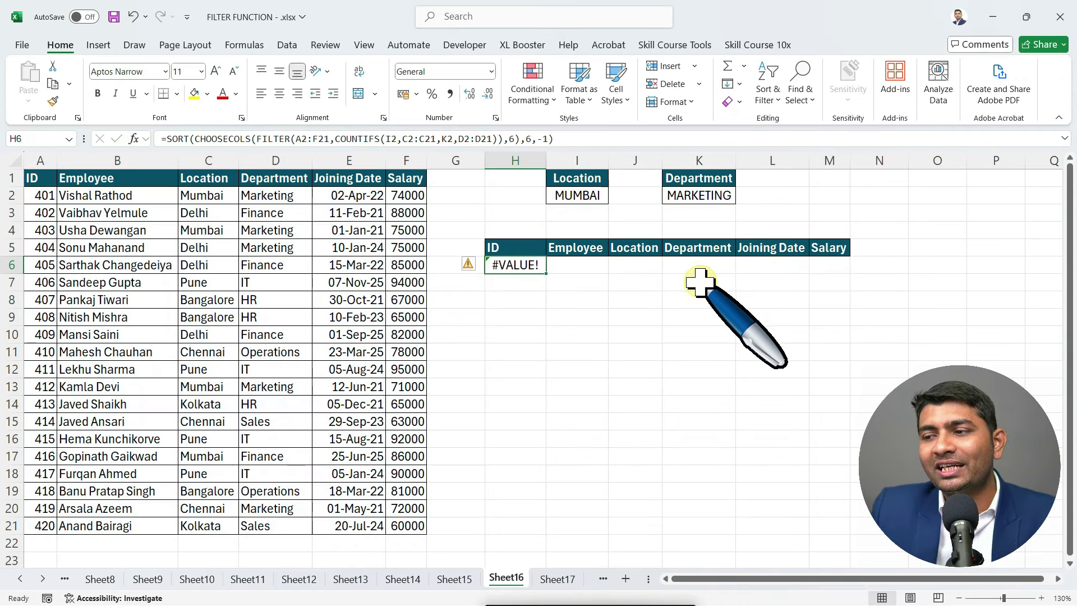
key("ctrl+z")
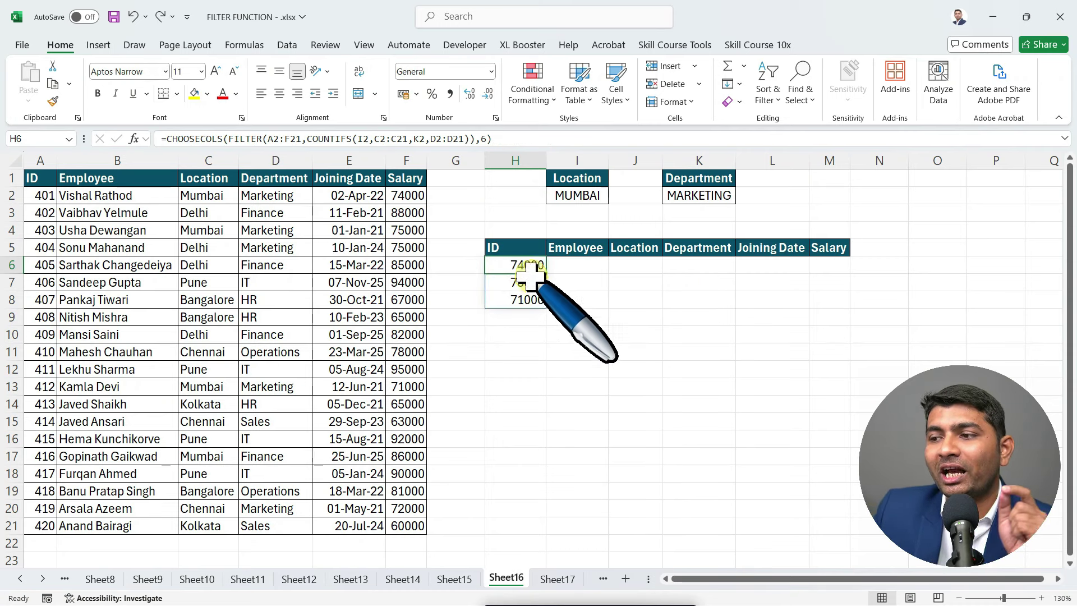
Wrap H6 in SORT(…,1,-1) to list salaries 75000, 74000, 71000 descending.
double_click(524, 262)
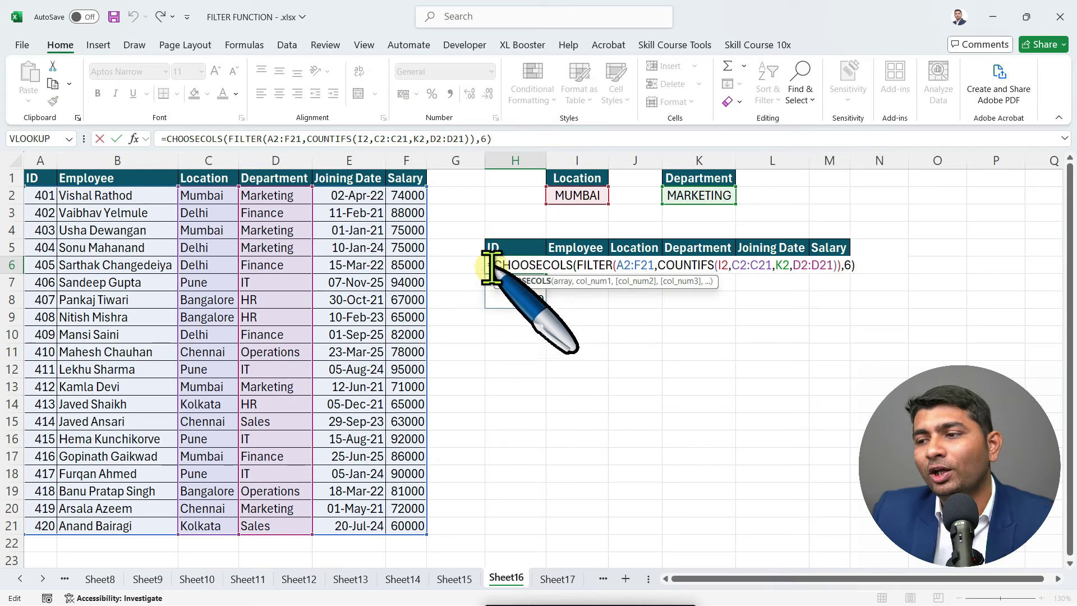
type("SORT(")
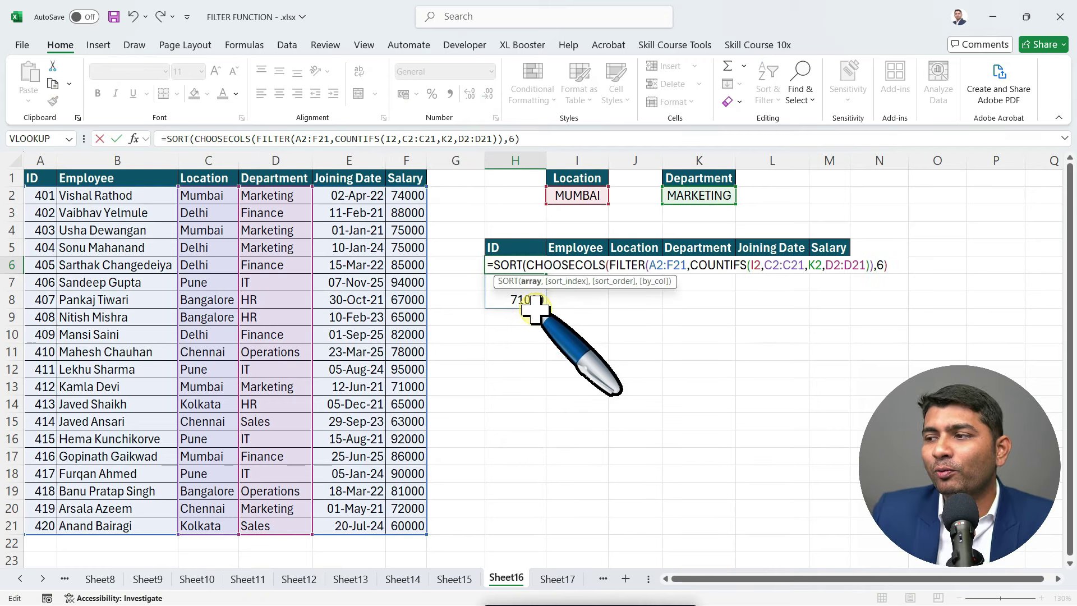
left_click(897, 262)
type(",")
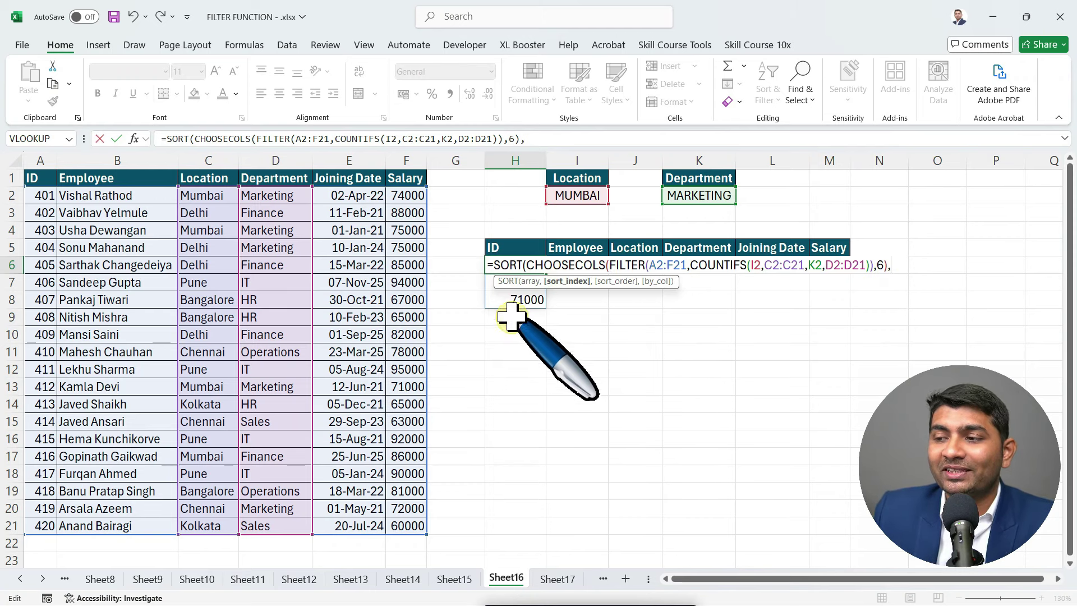
type("1")
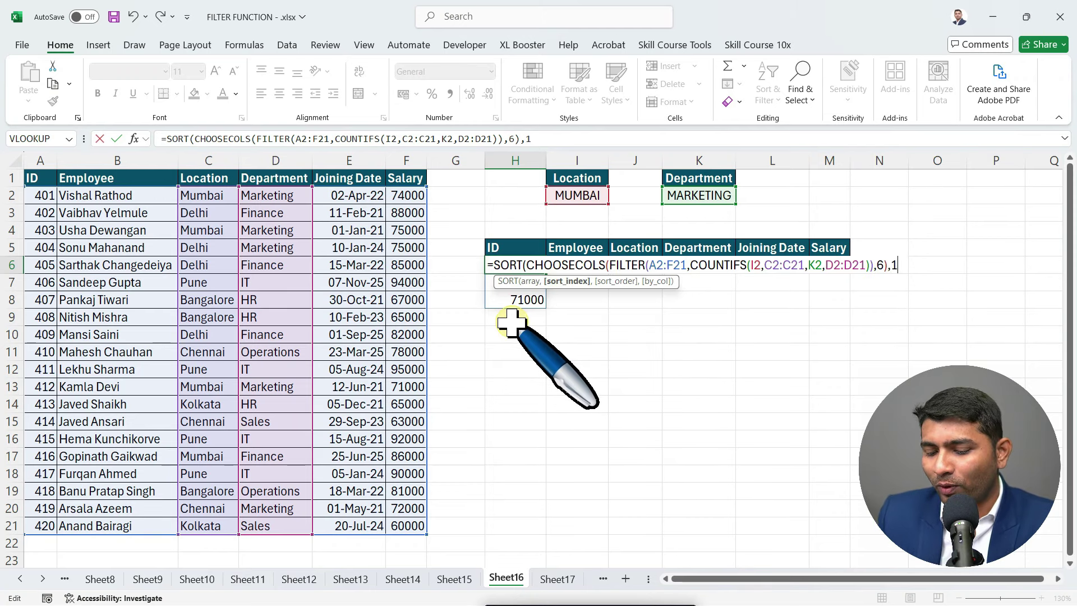
type(",-1)")
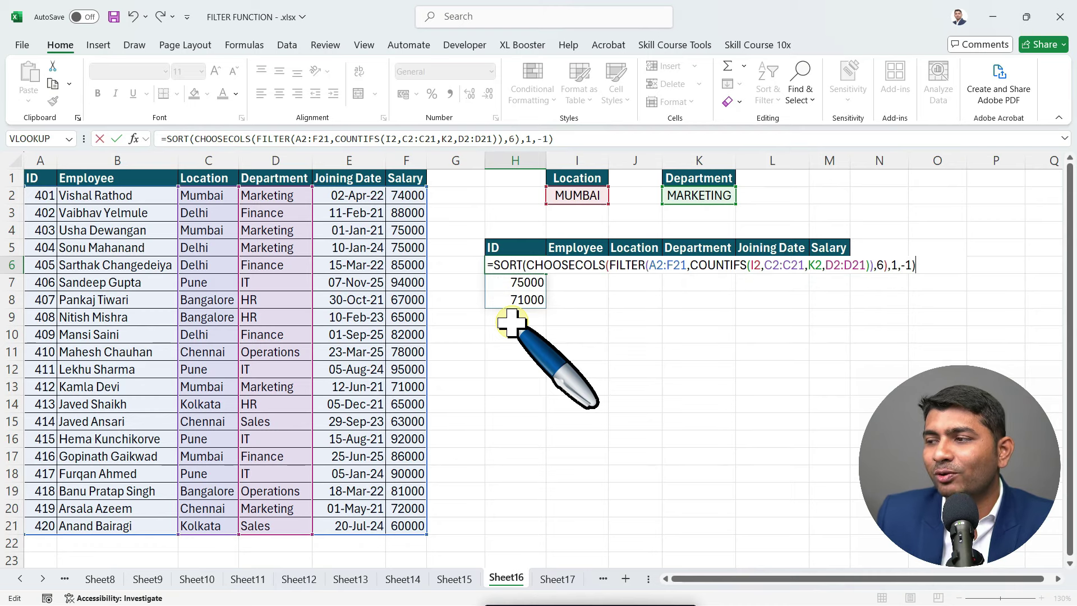
key("Return")
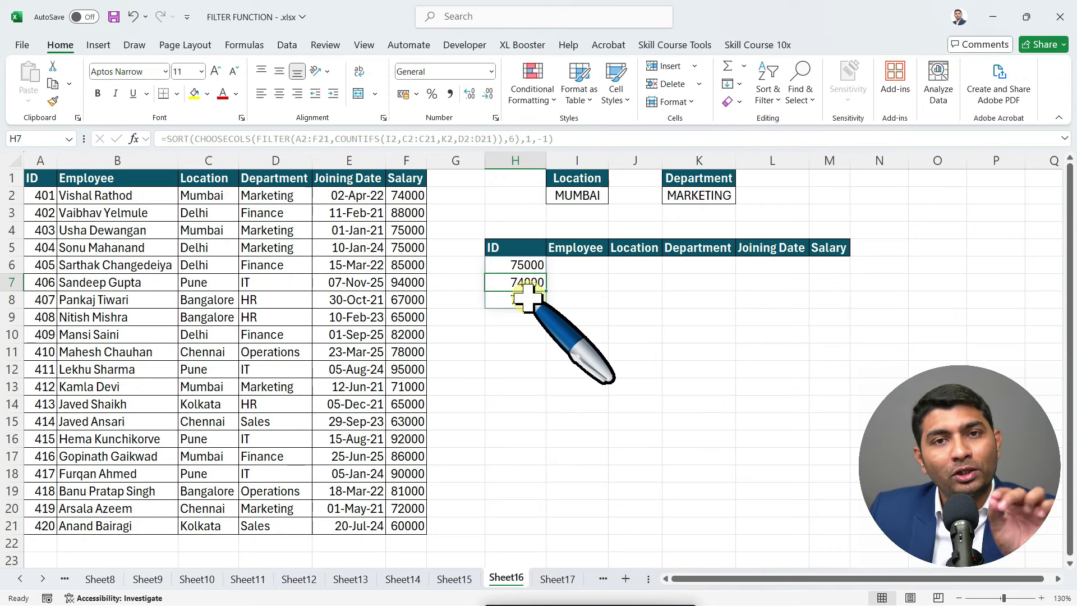
Change H6's sort order from -1 to 1 so salaries run ascending from 71000.
double_click(524, 264)
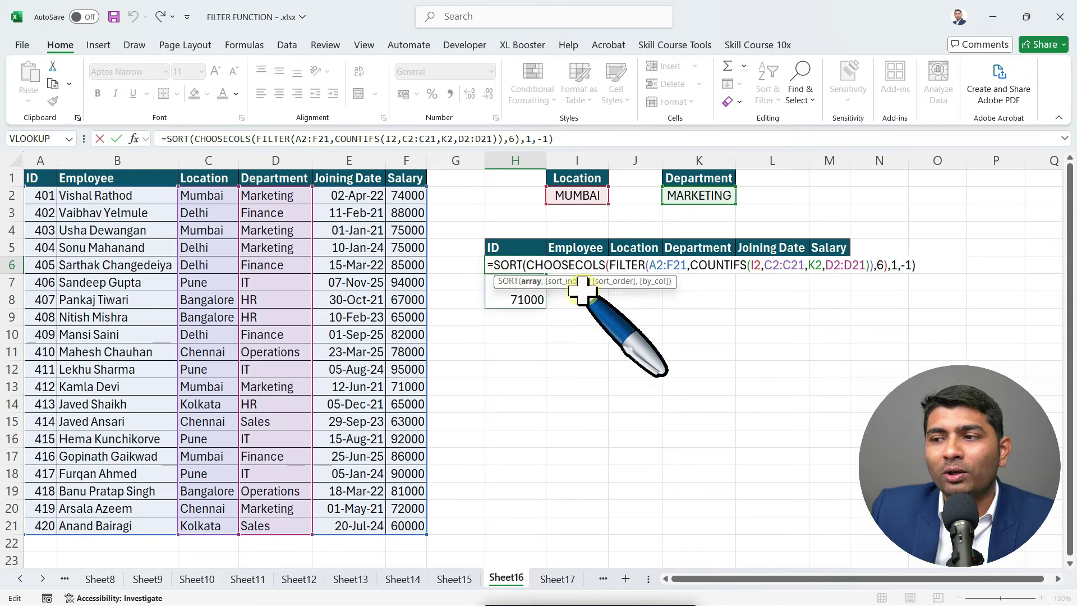
left_click(905, 266)
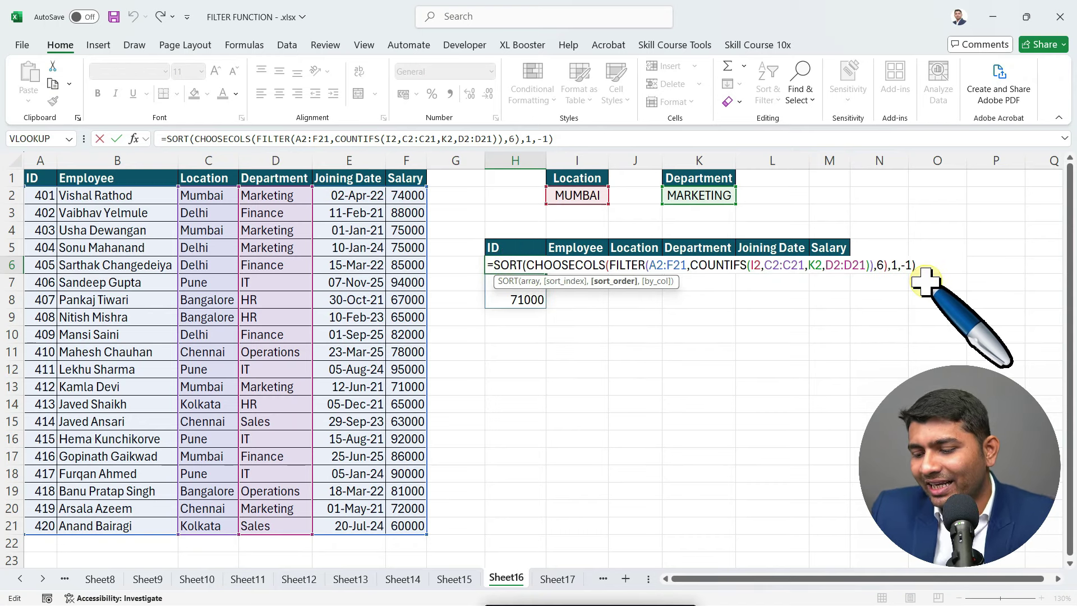
key("BackSpace")
key("Return")
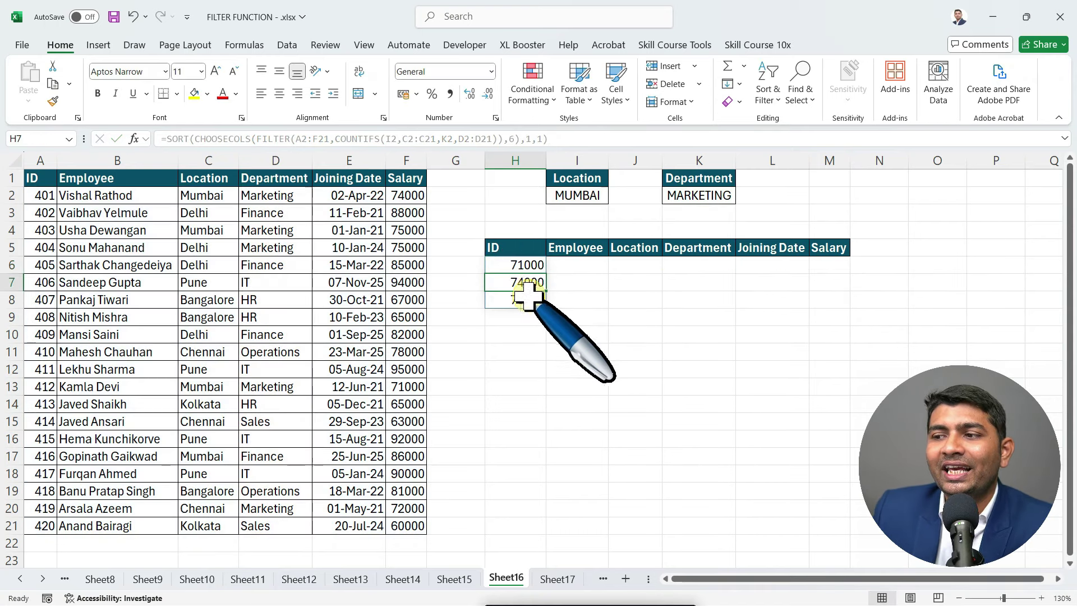
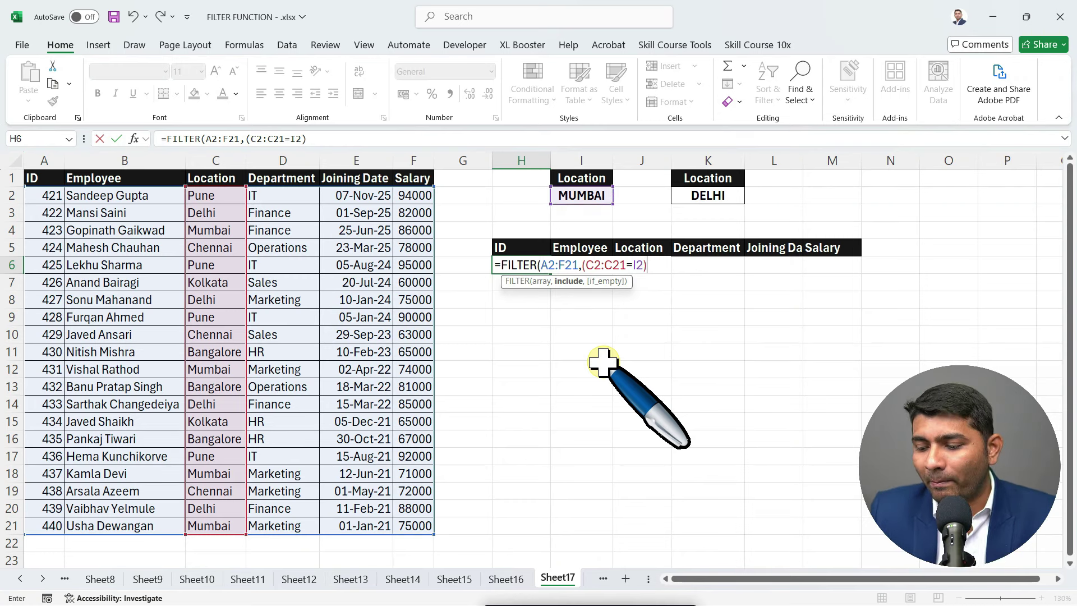
Complete H6's FILTER with (C2:C21=I2)+(C2:C21=K2) to list employees in either criteria city.
type("+(")
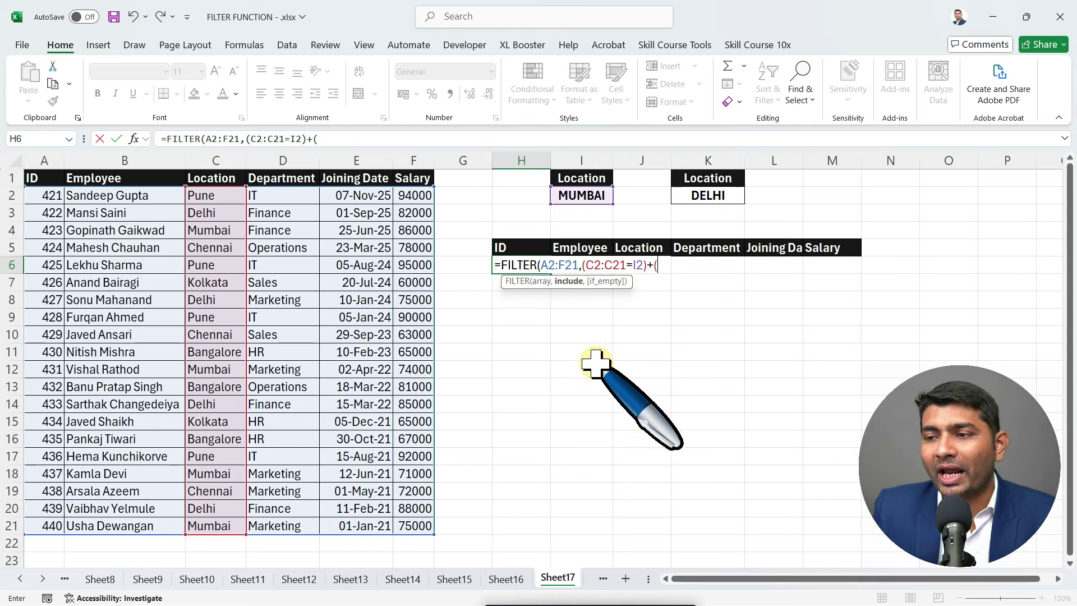
left_click(227, 195)
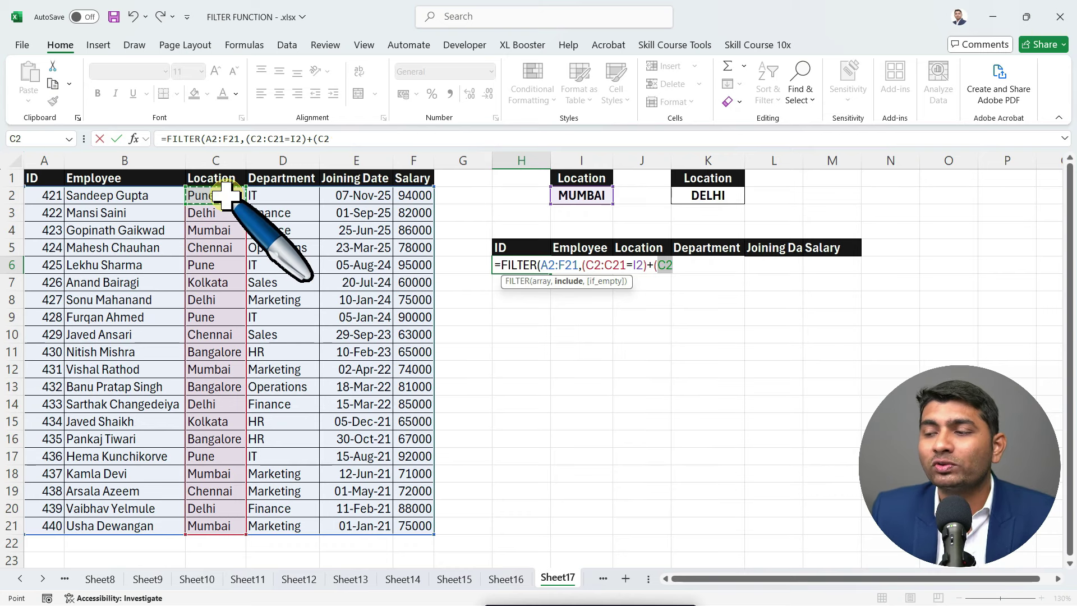
key("ctrl+shift+Down")
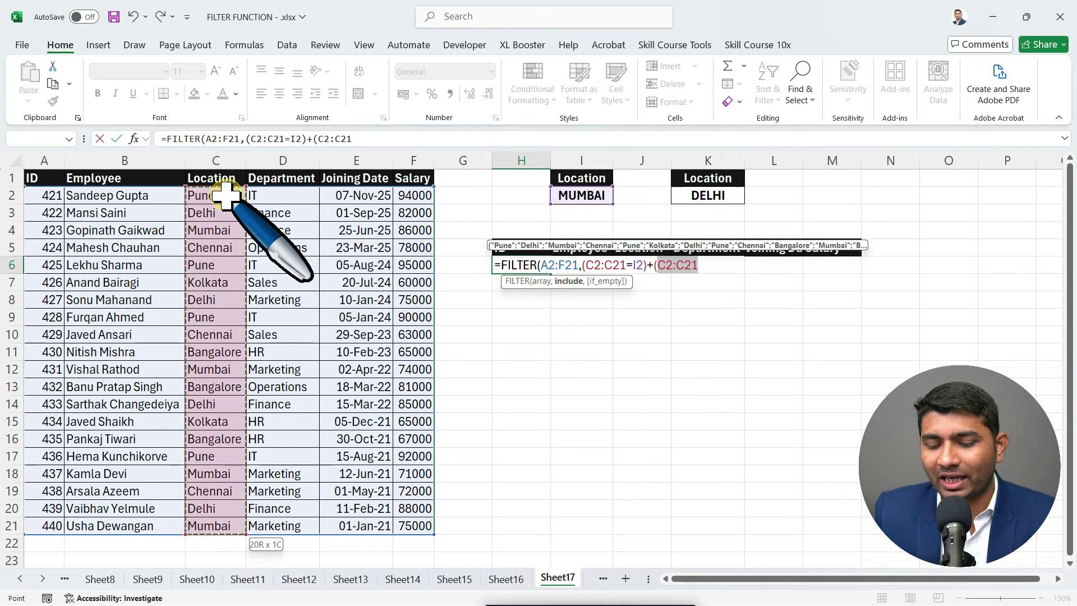
type("=")
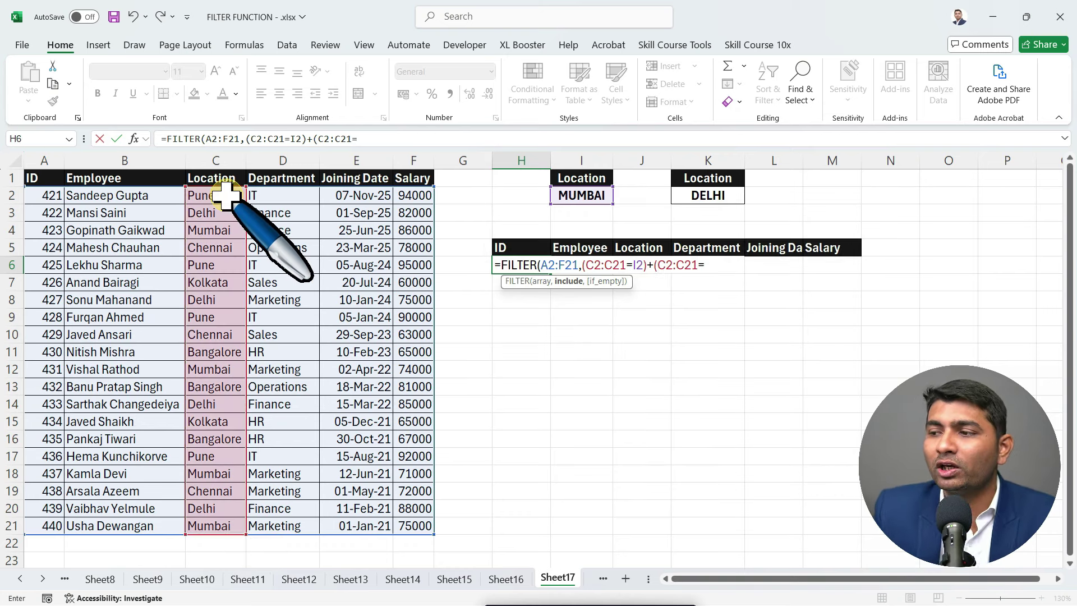
left_click(708, 196)
type(")")
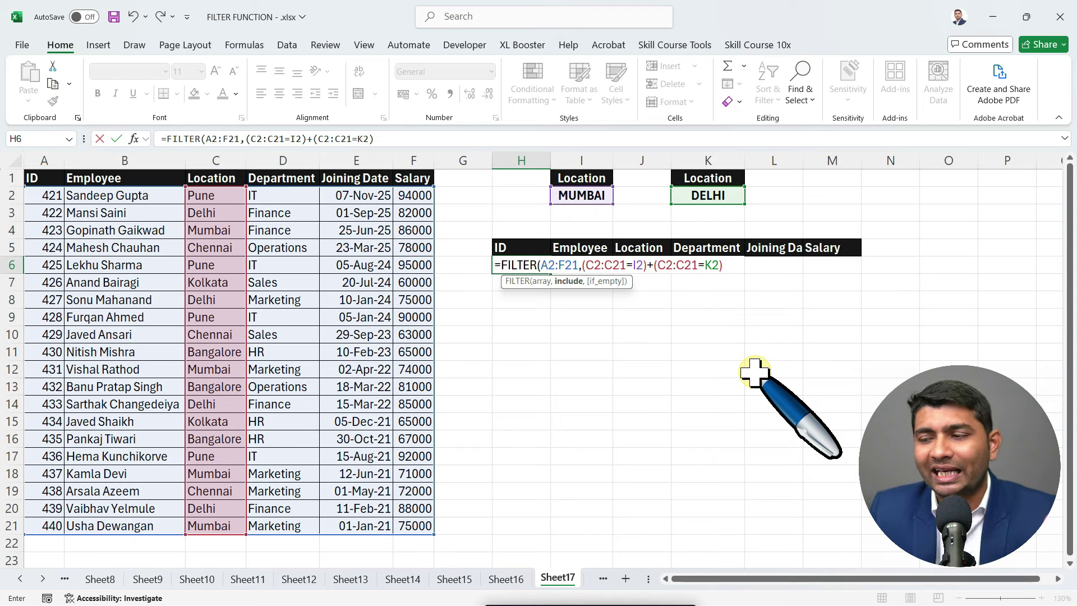
left_click(755, 372)
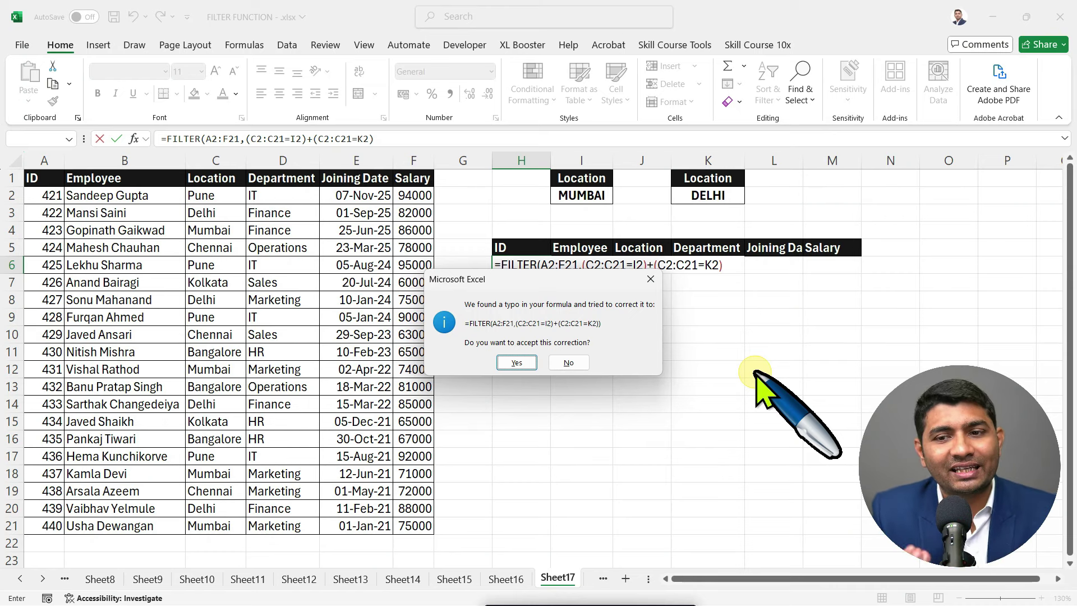
key("Return")
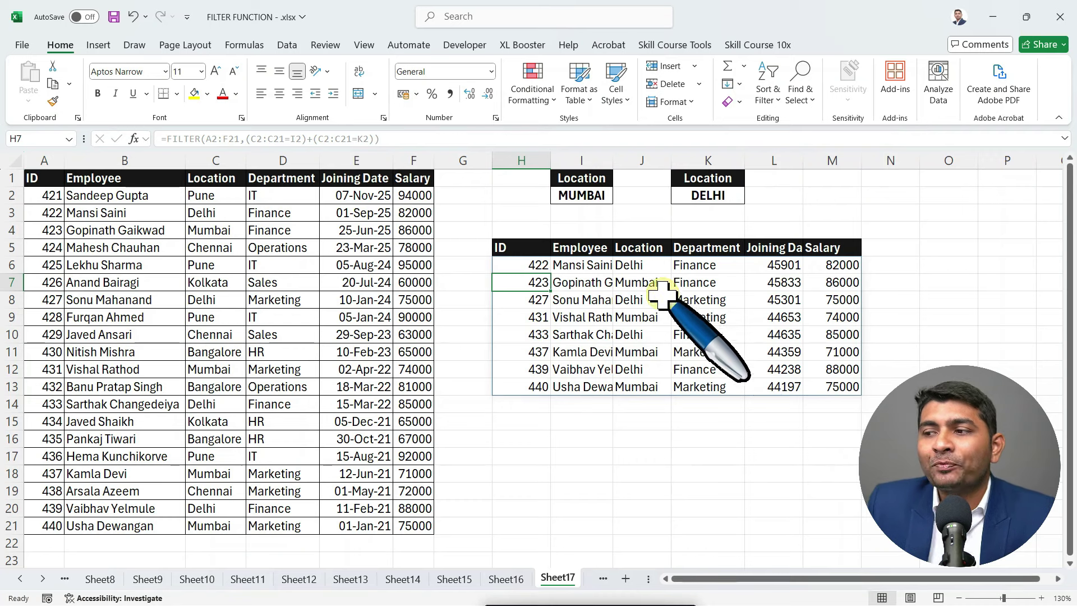
left_click_drag(642, 266, 641, 384)
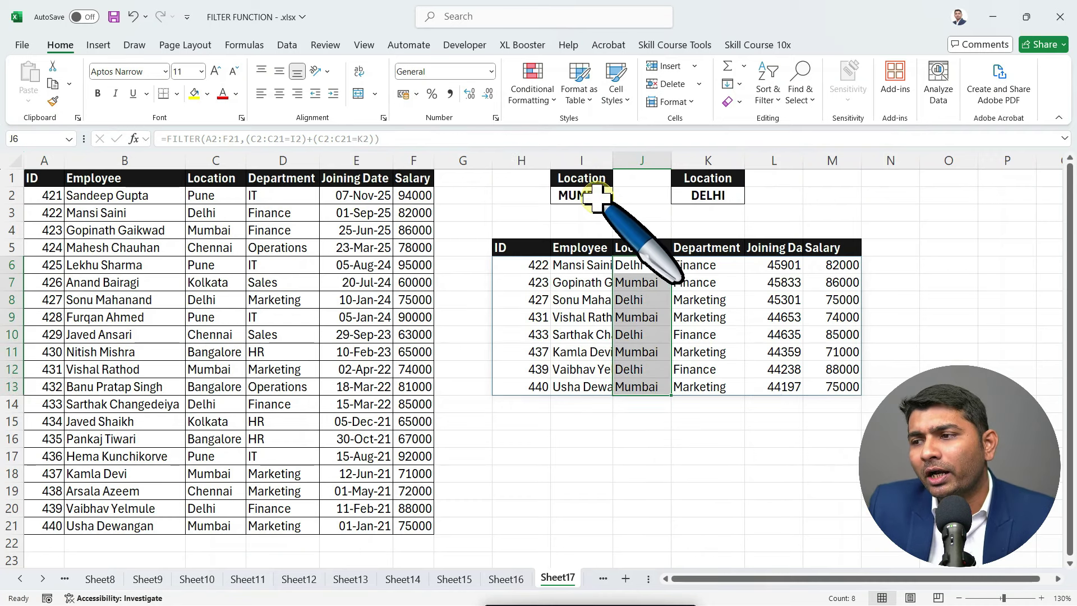
Change the criteria cities to PUNE in I2 and KOLKATA in K2.
left_click(616, 201)
type("PUNE")
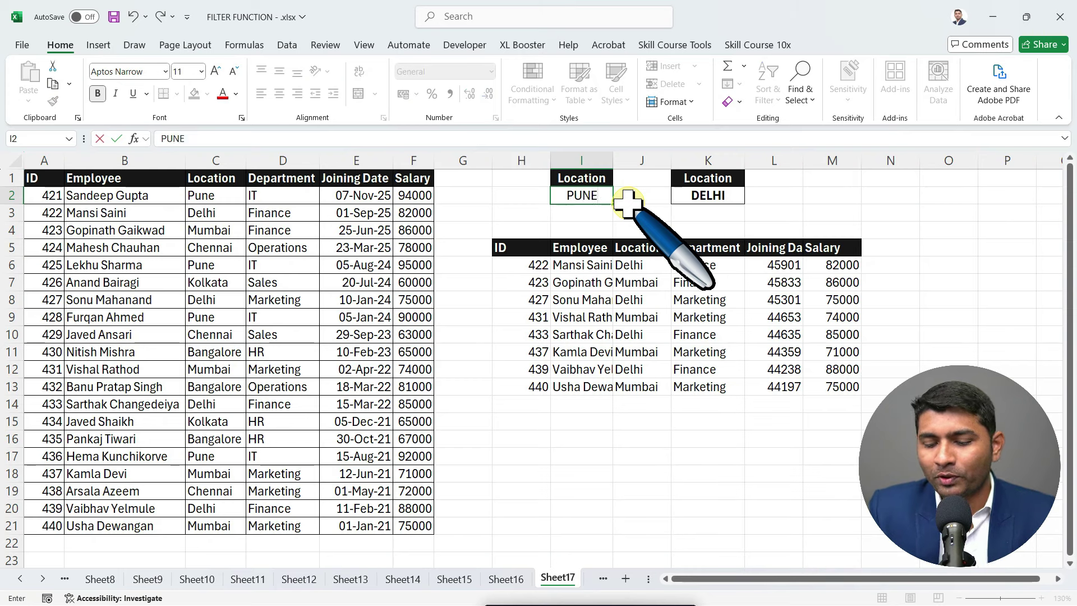
key("Return")
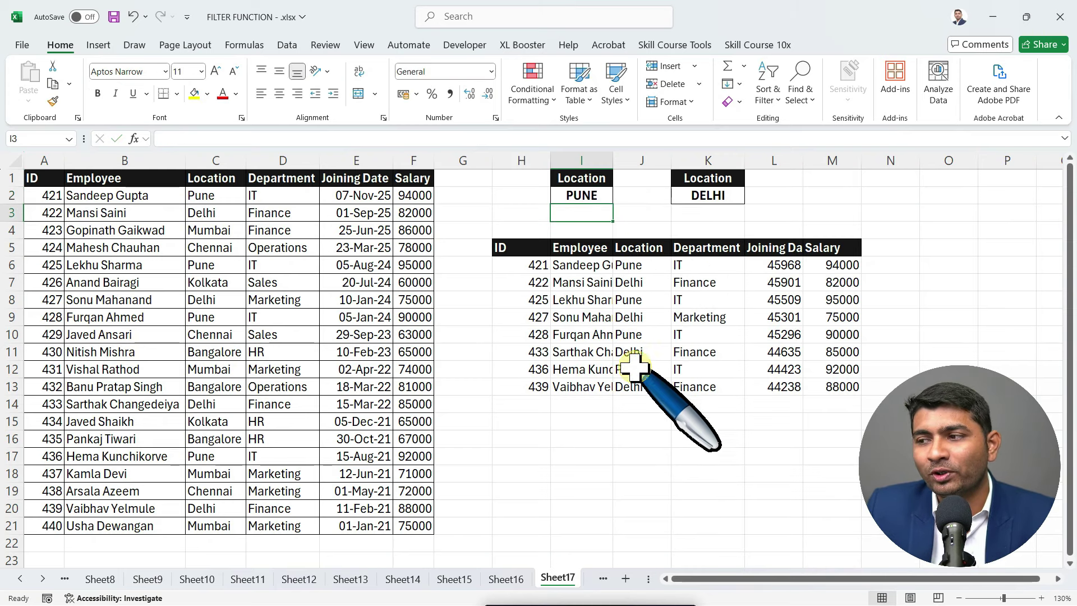
left_click(709, 195)
type("KOLKATA")
key("Return")
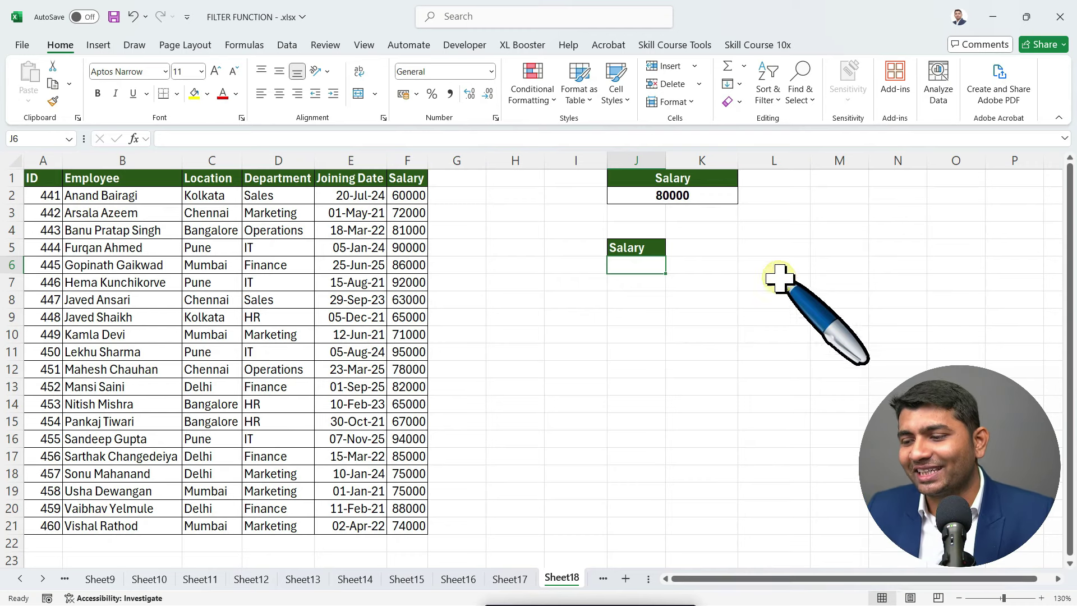
Start a FILTER in J6 with the Salary range F2:F21 as its array.
type("=")
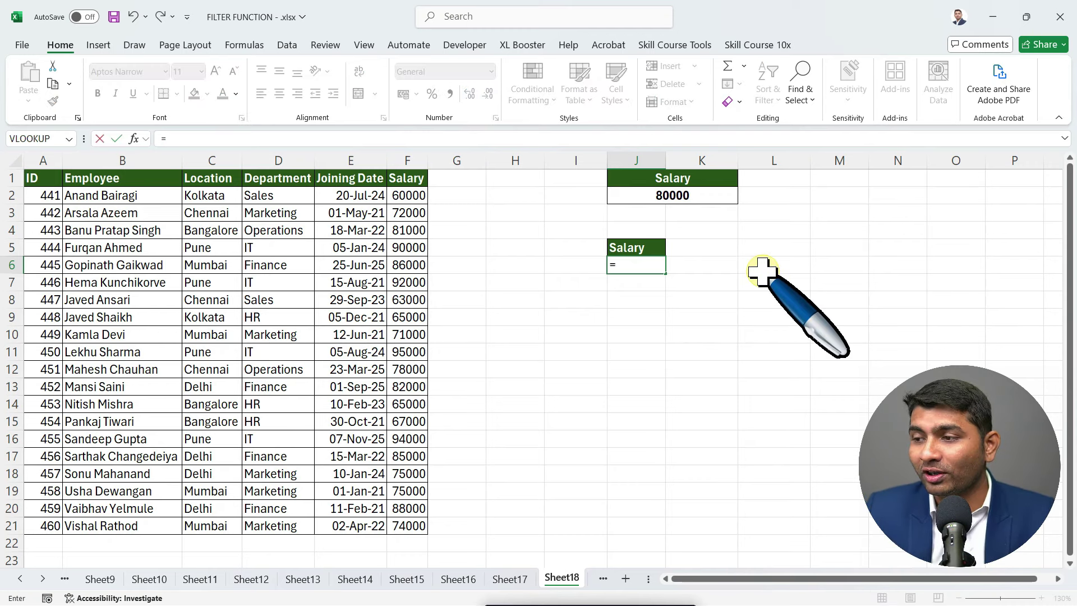
type("FIL")
key("Tab")
key("Left")
key("Left")
key("Left")
key("Up")
key("Up")
key("Up")
key("Up")
key("Left")
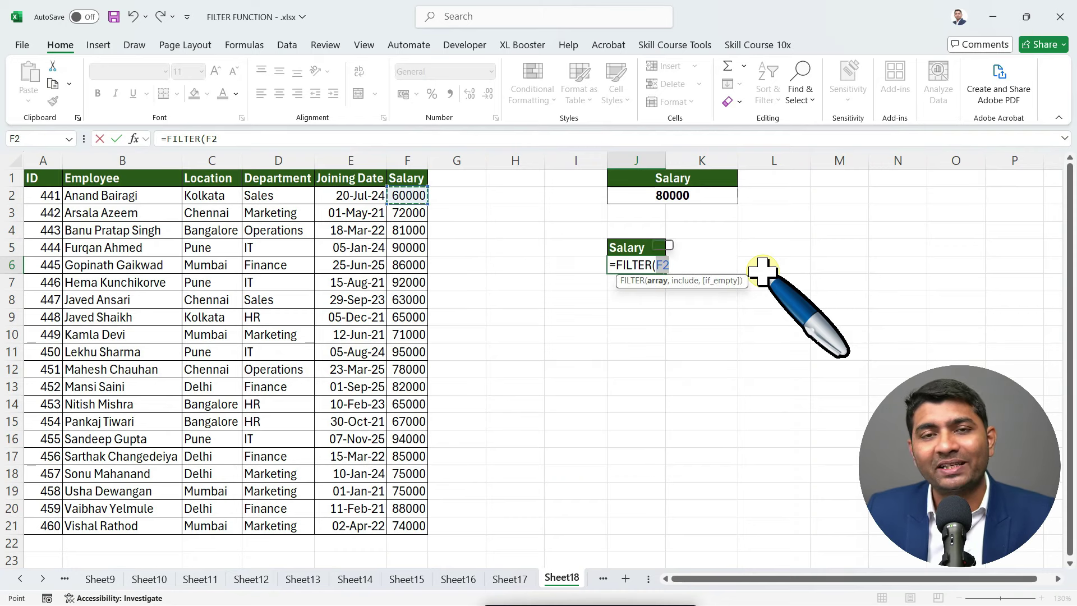
key("ctrl+shift+Down")
Add the condition F2:F21>=J2, then select the nine spilled salaries to check them.
type(",")
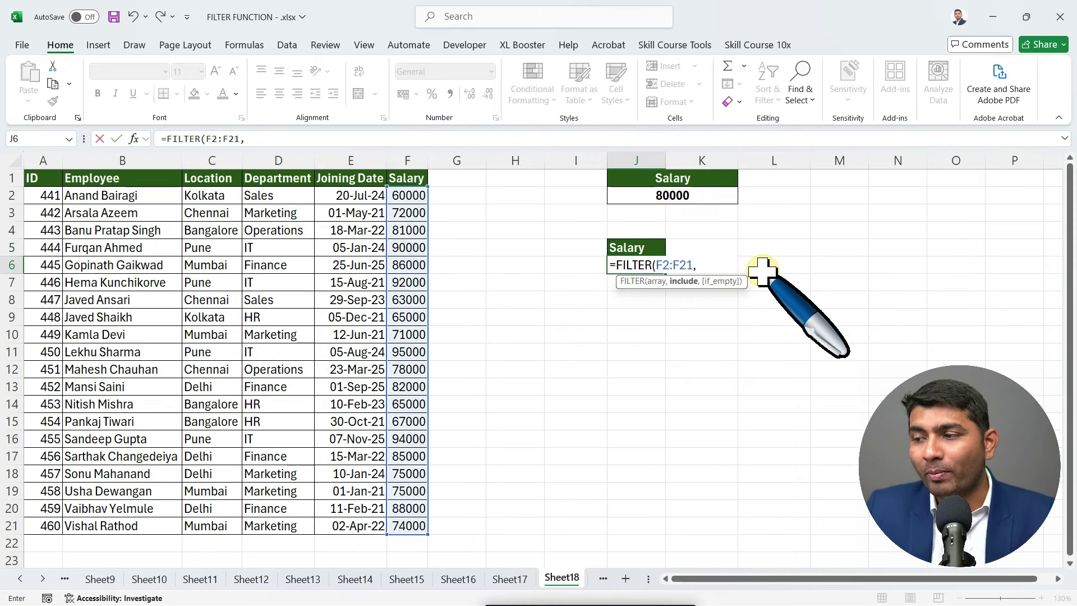
key("Left")
key("Left")
key("Left")
key("Left")
key("Up")
key("Up")
key("Up")
key("Up")
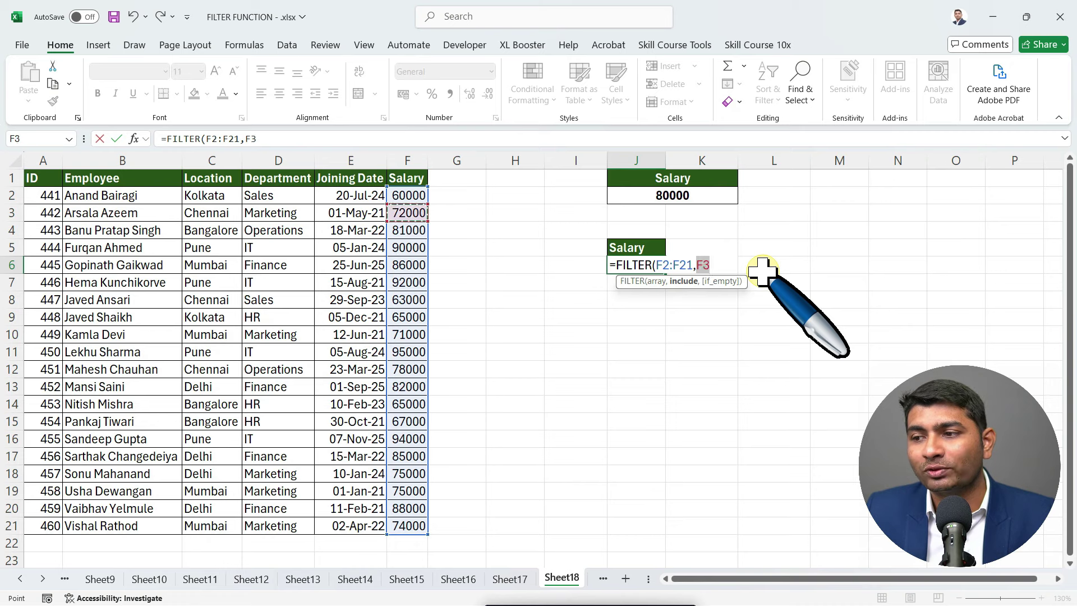
key("ctrl+shift+Down")
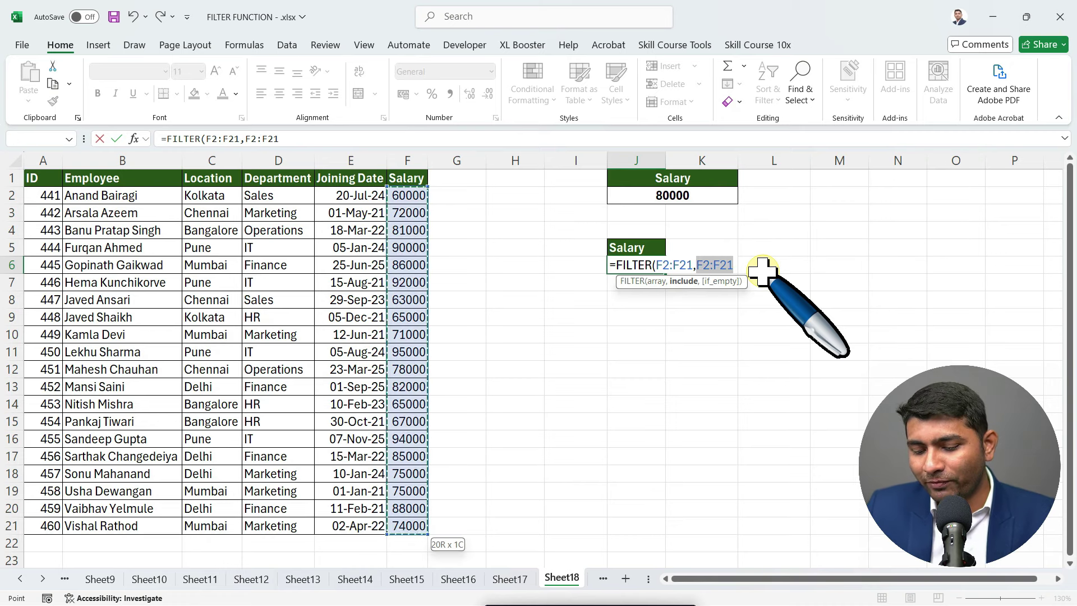
type(">=")
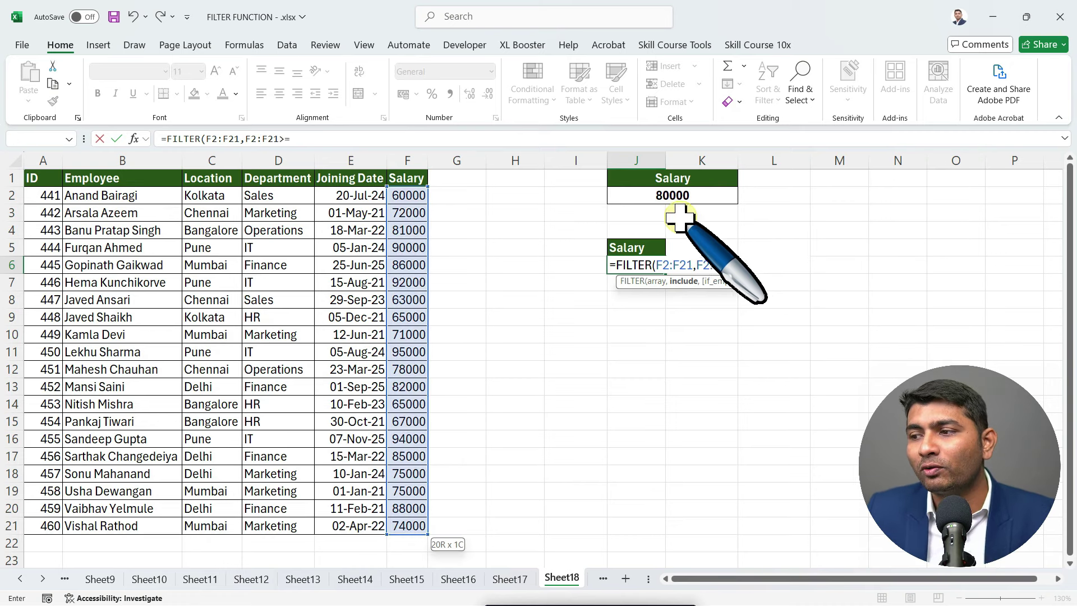
left_click(679, 196)
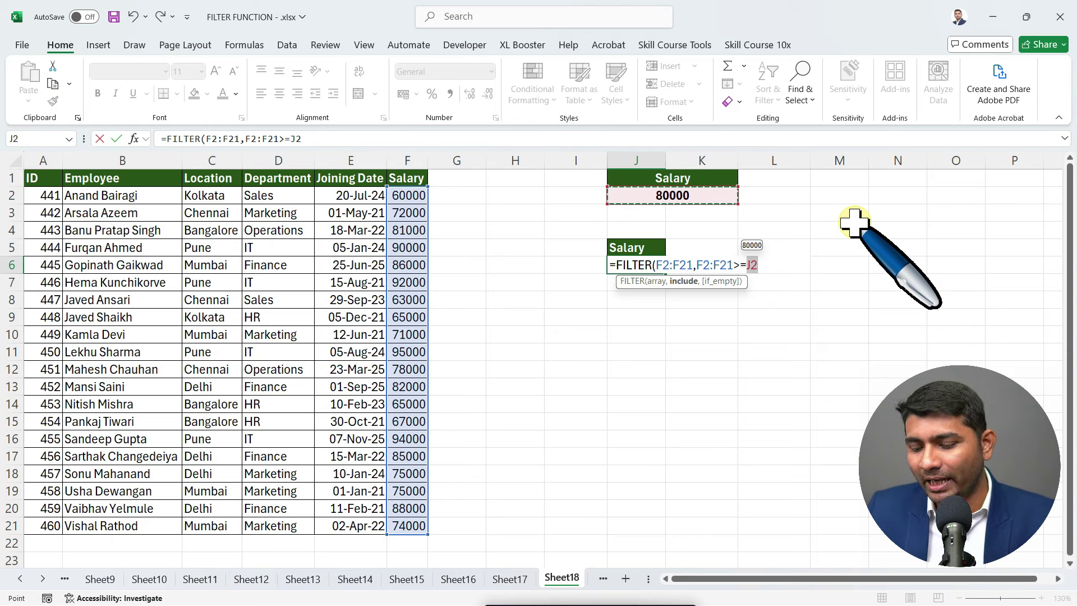
type(")")
key("Return")
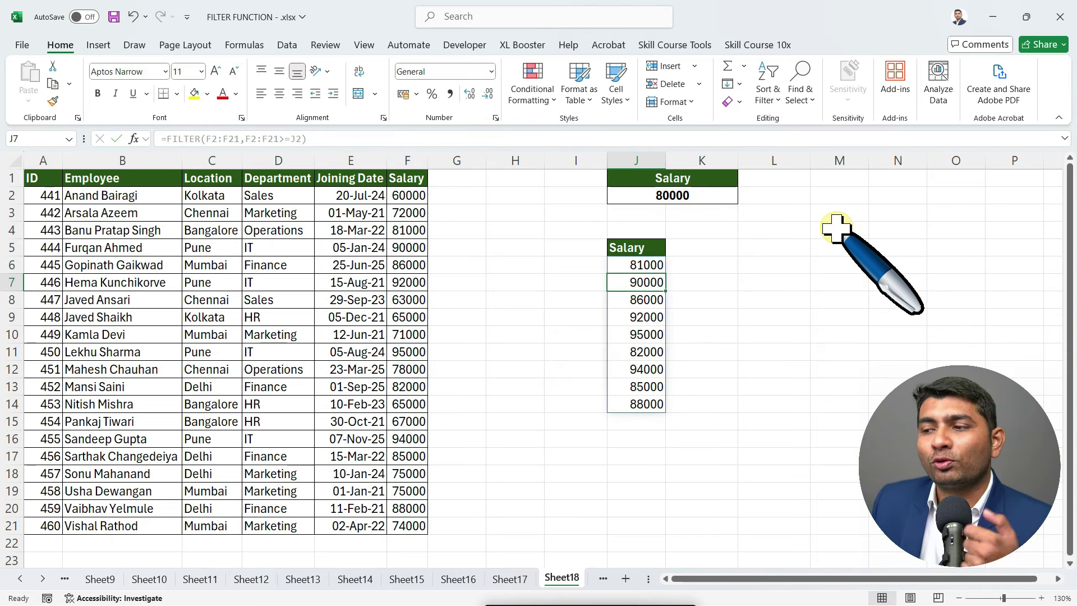
left_click_drag(658, 264, 651, 403)
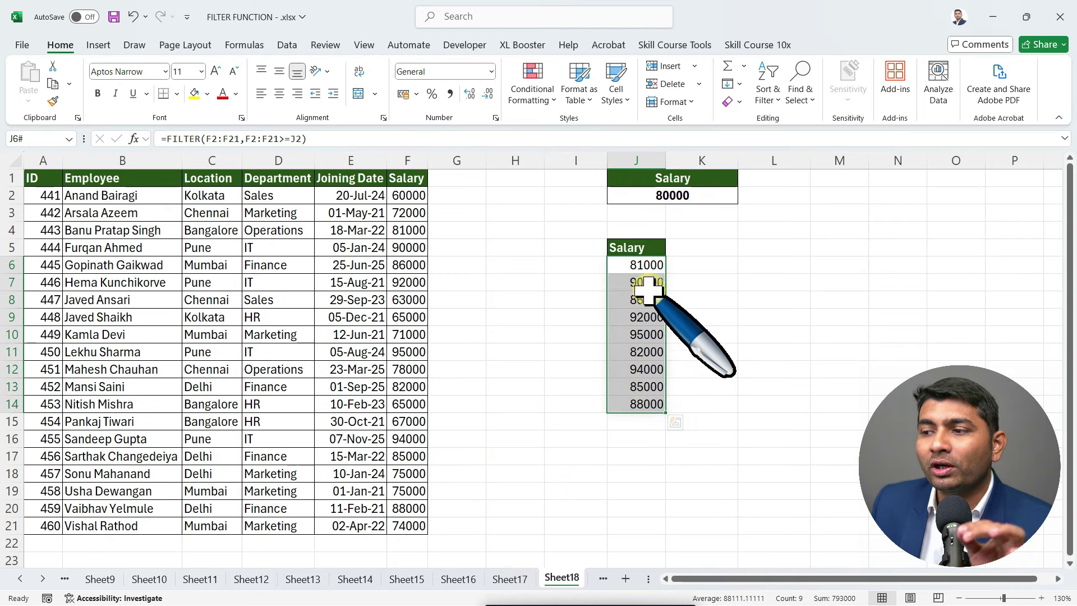
left_click_drag(643, 263, 634, 397)
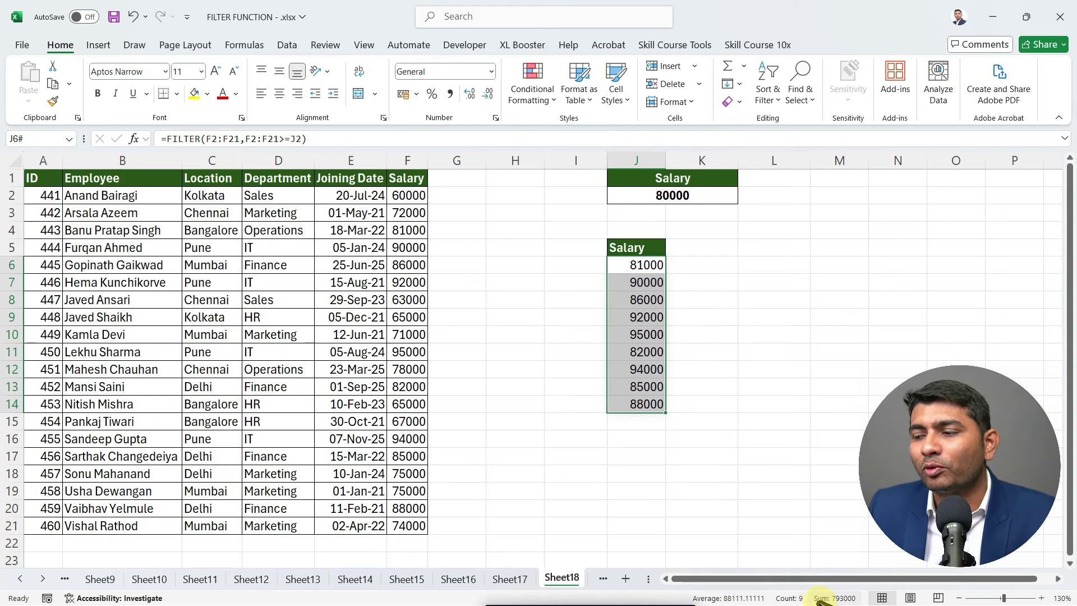
Wrap J6's salary FILTER in COUNT to count the qualifying salaries.
double_click(631, 265)
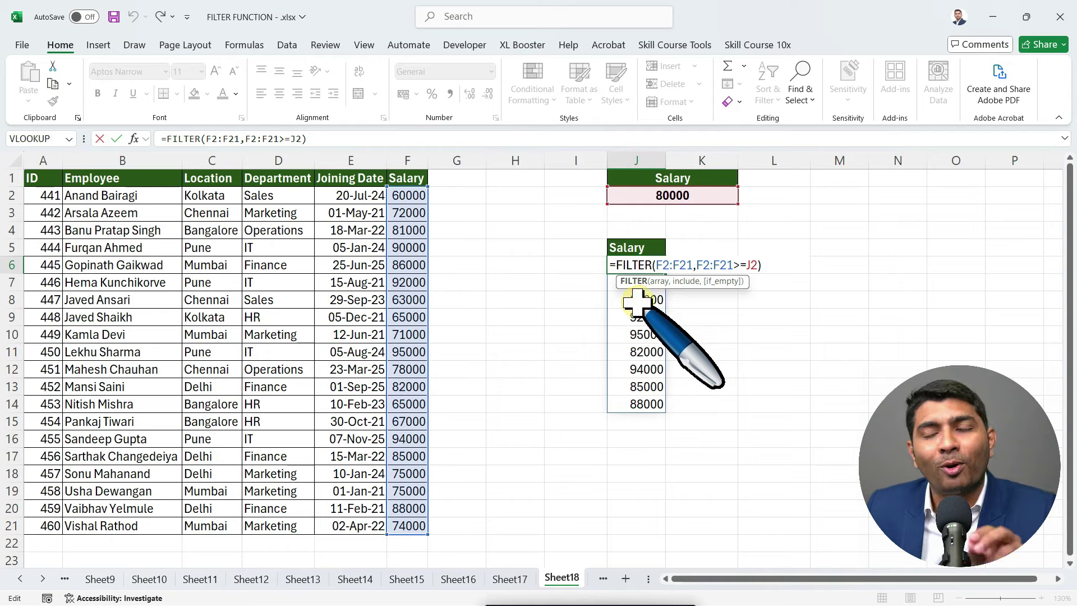
left_click(622, 264)
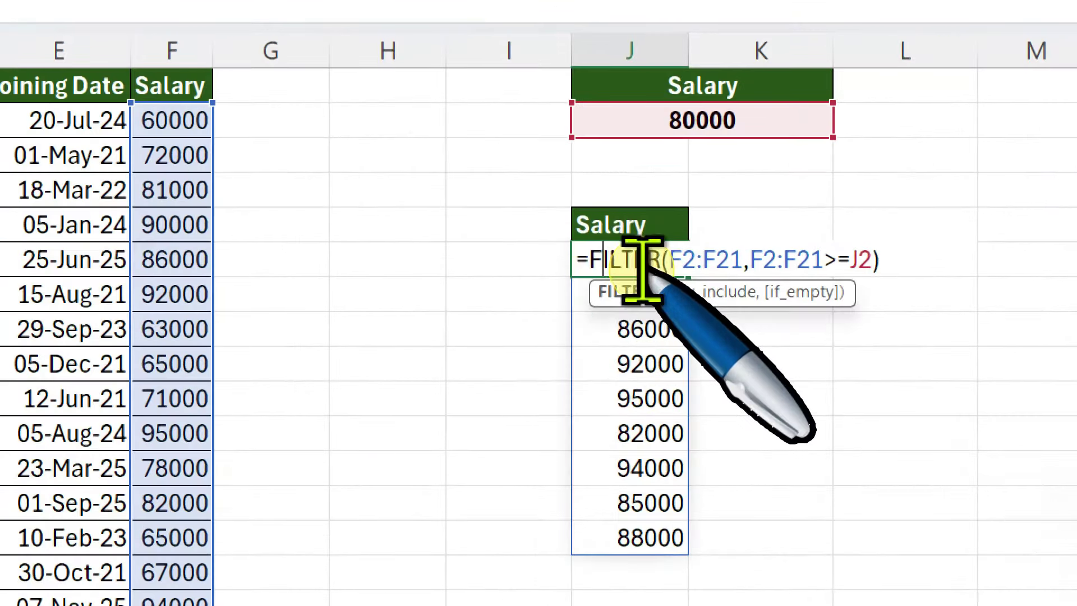
left_click(590, 265)
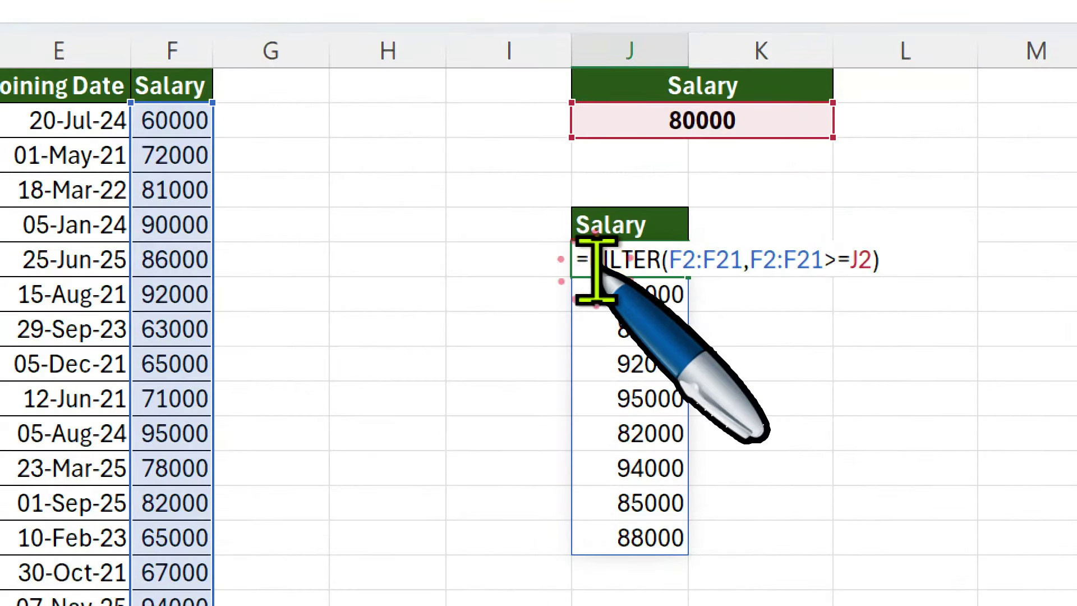
type("COUNT")
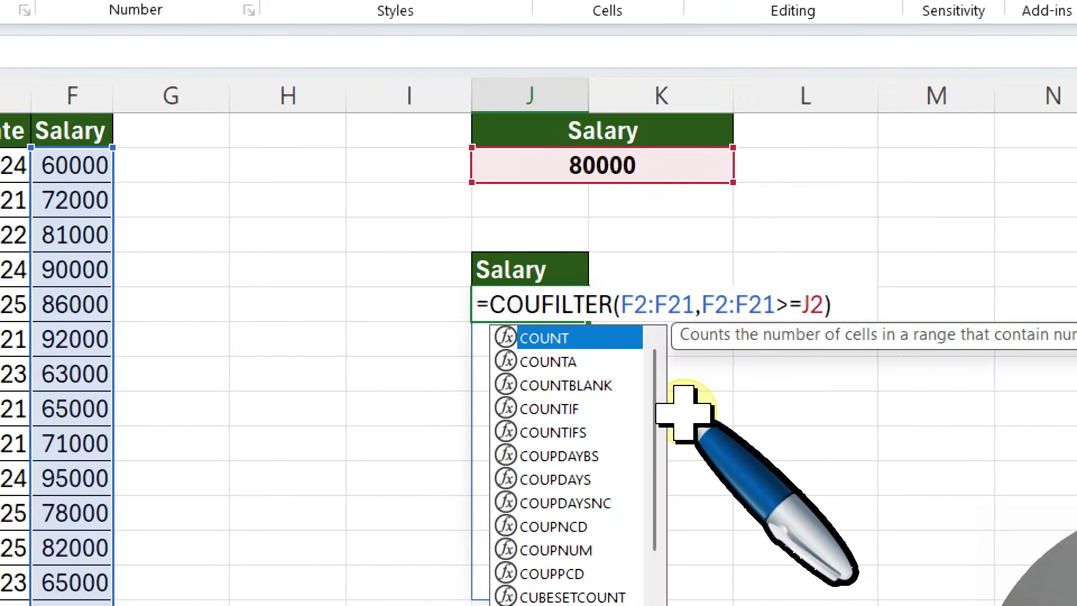
type("(")
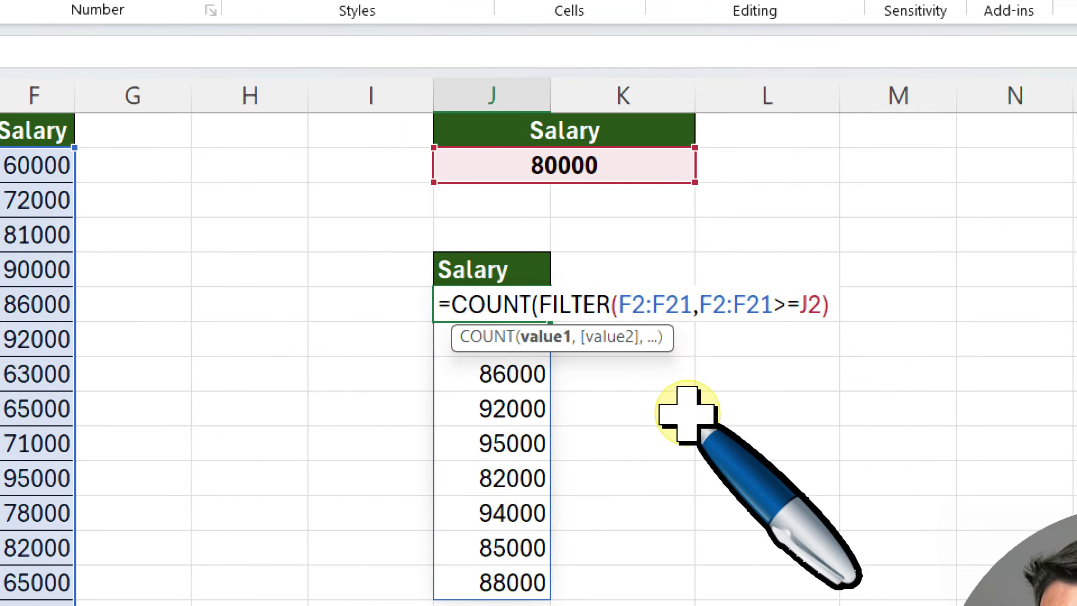
left_click(829, 303)
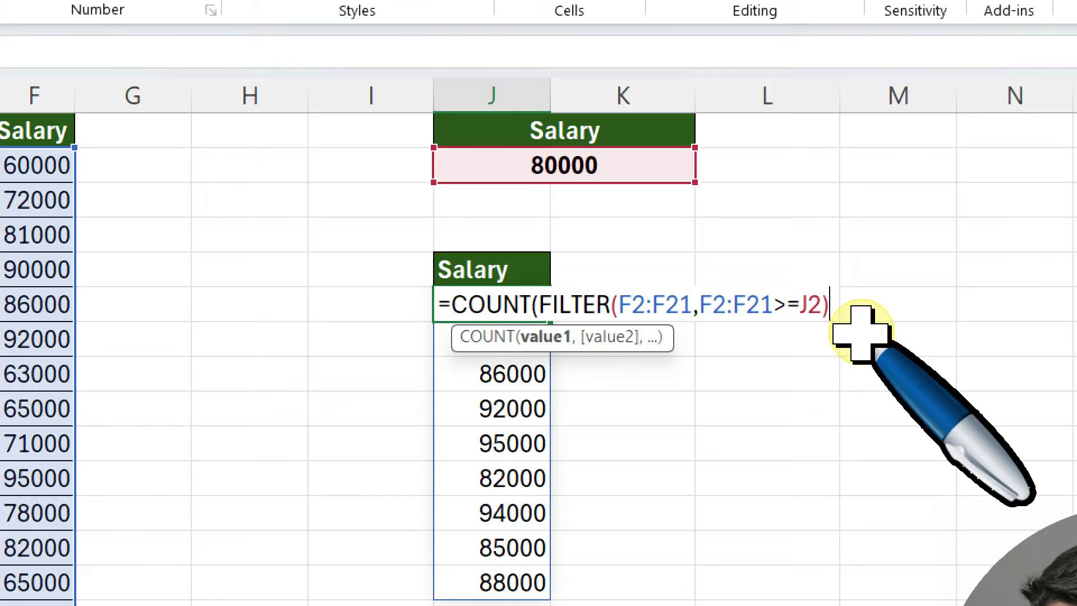
type(")")
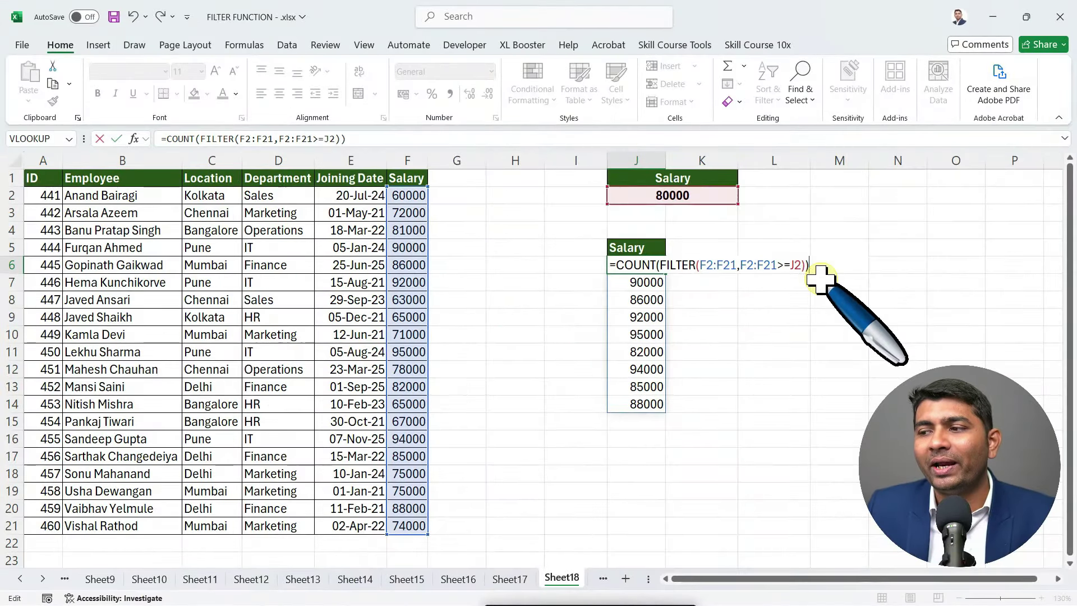
key("Return")
left_click(642, 267)
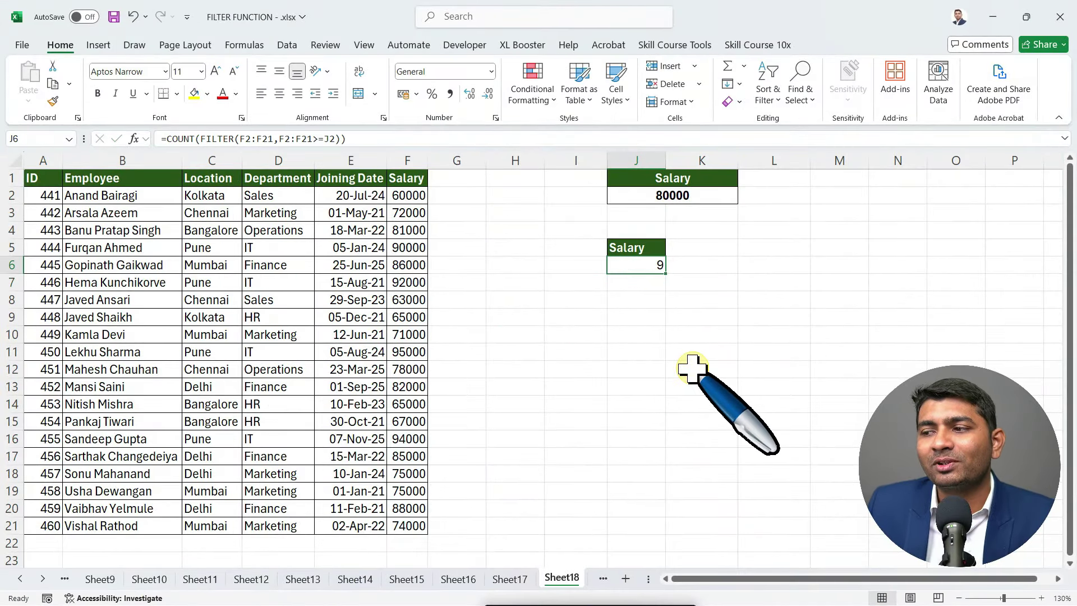
Replace COUNT with MAX so J6 returns the highest qualifying salary.
double_click(633, 264)
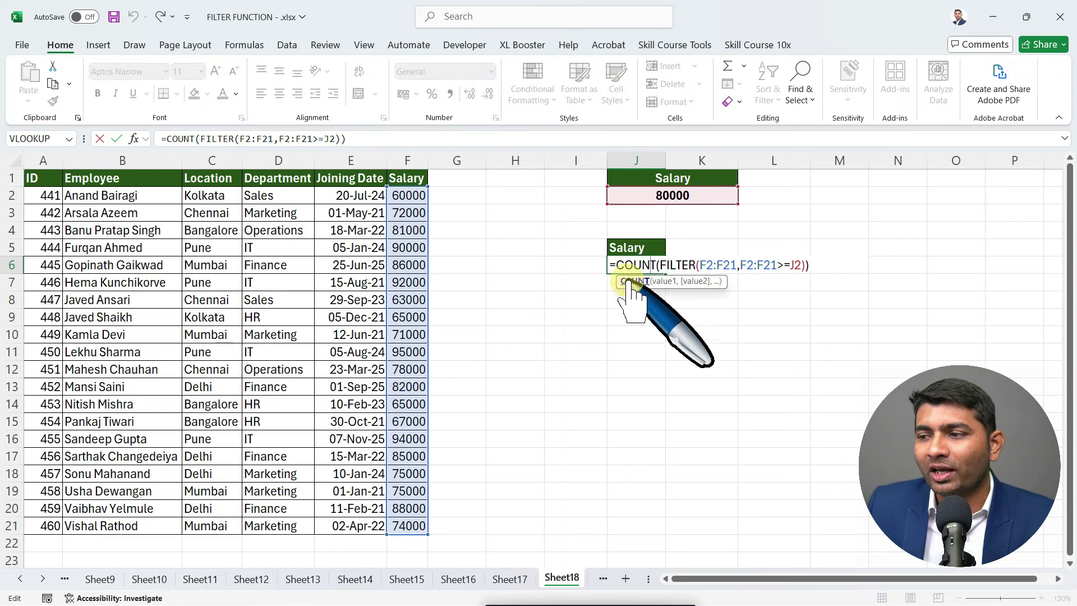
key("Delete")
key("Delete")
key("Delete")
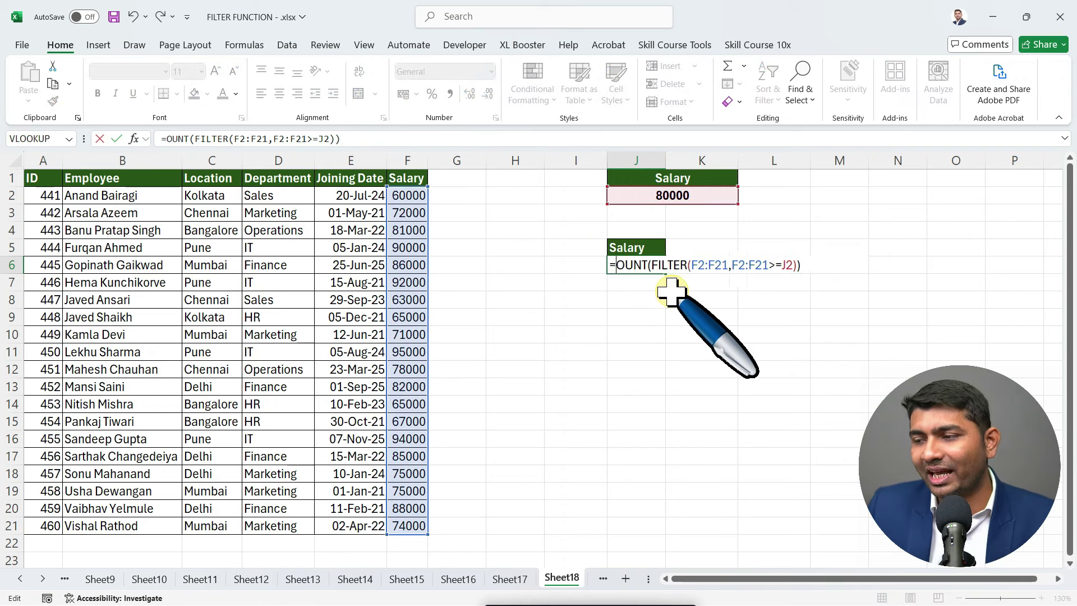
key("Delete")
key("Delete")
type("MAX")
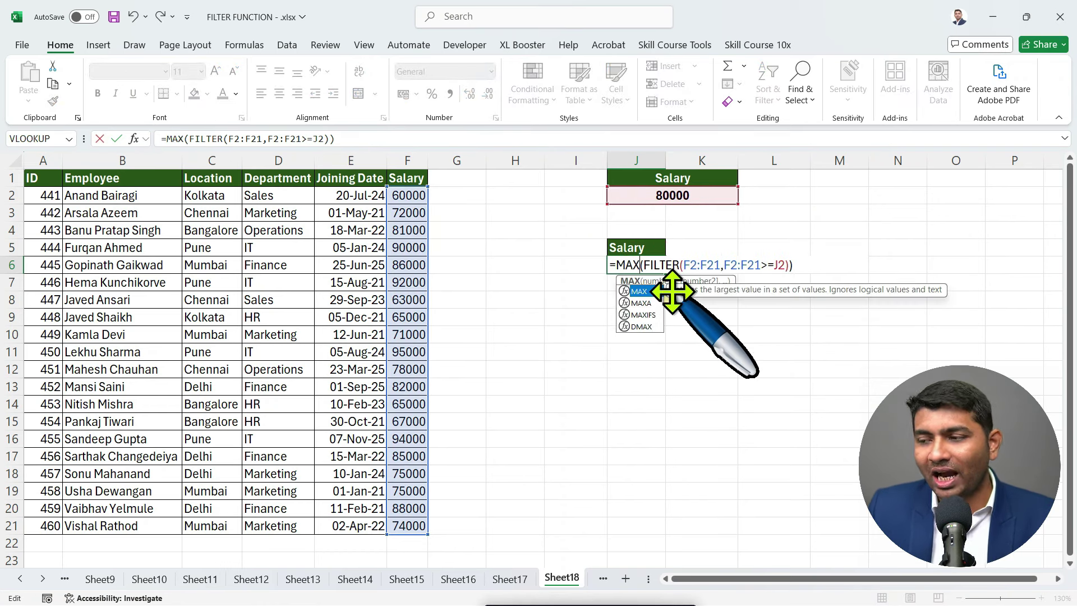
key("Return")
key("Up")
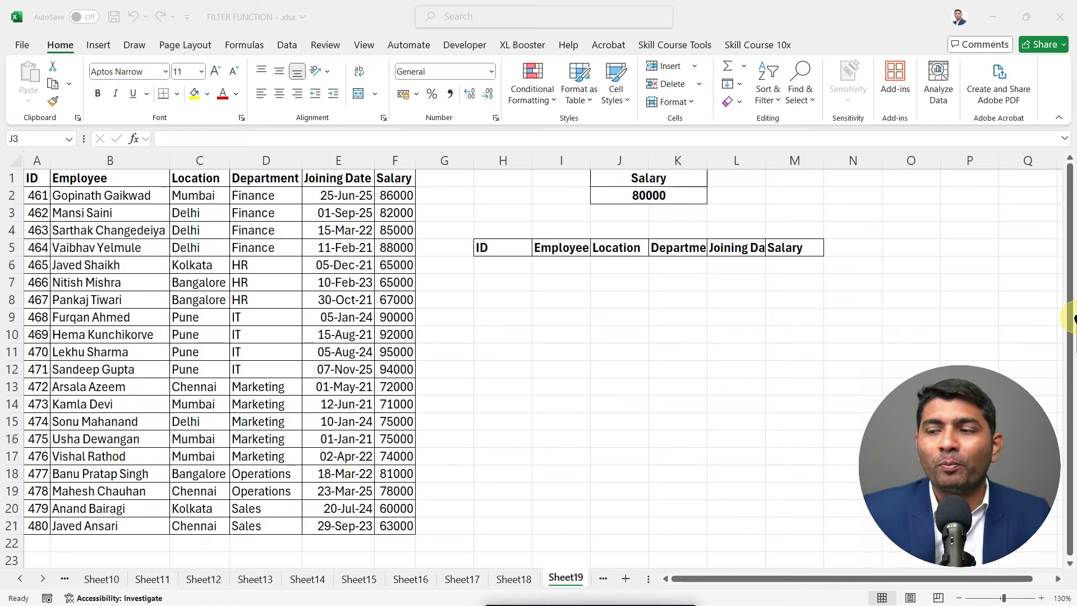
Start a FILTER in H6 using the whole table A2:F21 as its array.
left_click(523, 268)
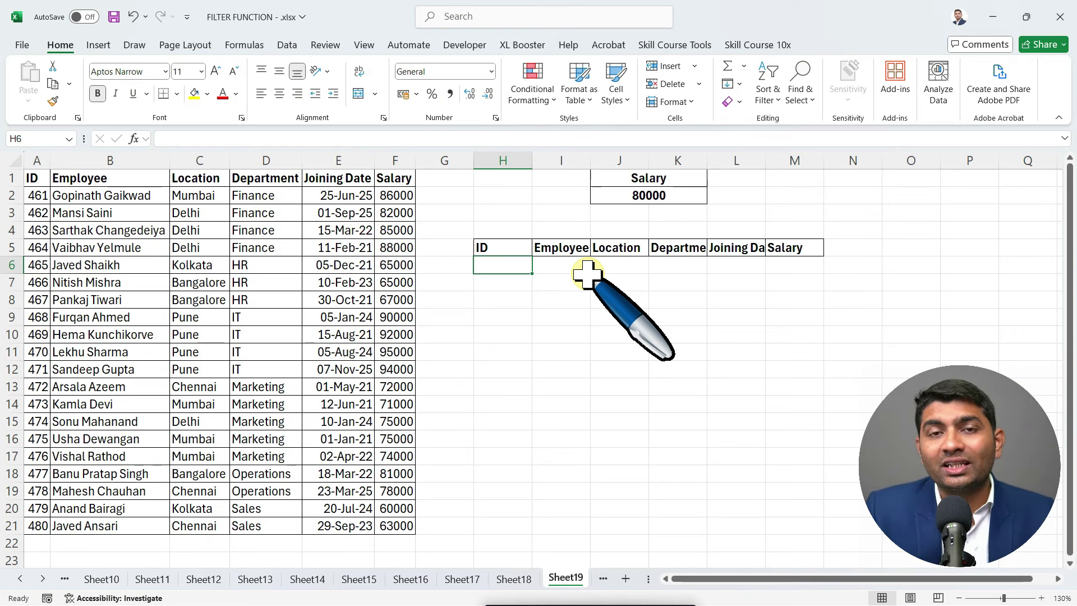
type("=FIL")
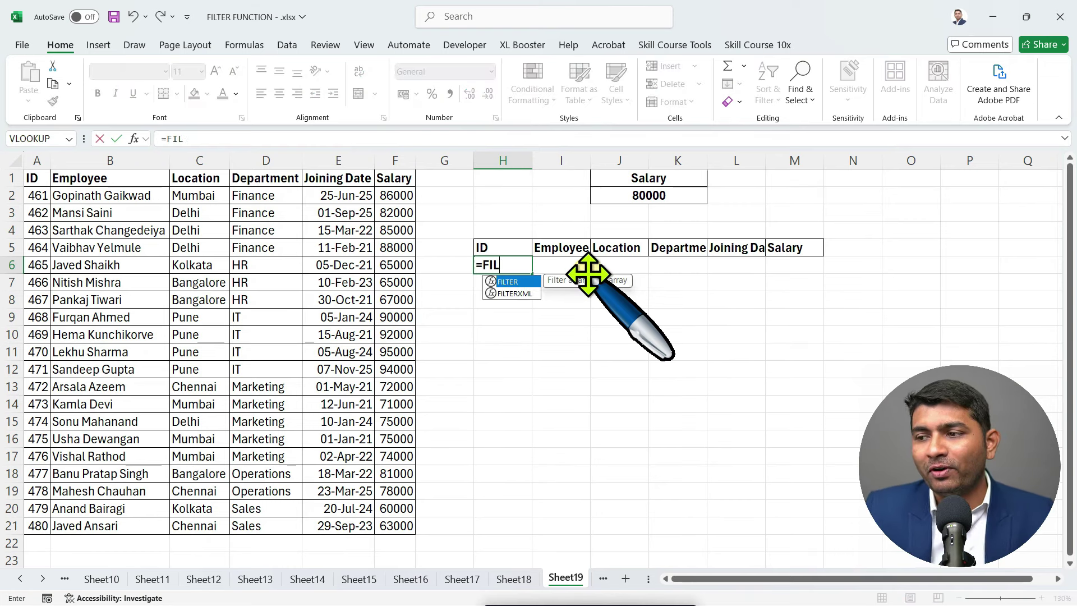
key("Tab")
key("Left")
key("Left")
key("Up")
key("Up")
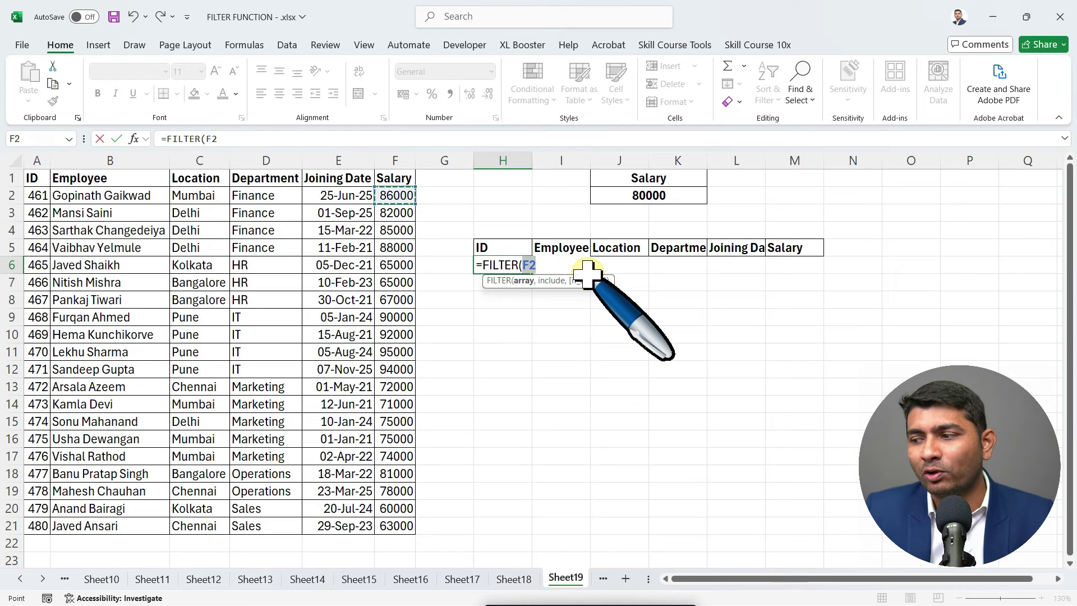
key("ctrl+shift+Left")
key("ctrl+shift+Down")
Add the condition F2:F21>=J2 to spill the nine employees earning at least 80000.
type(",")
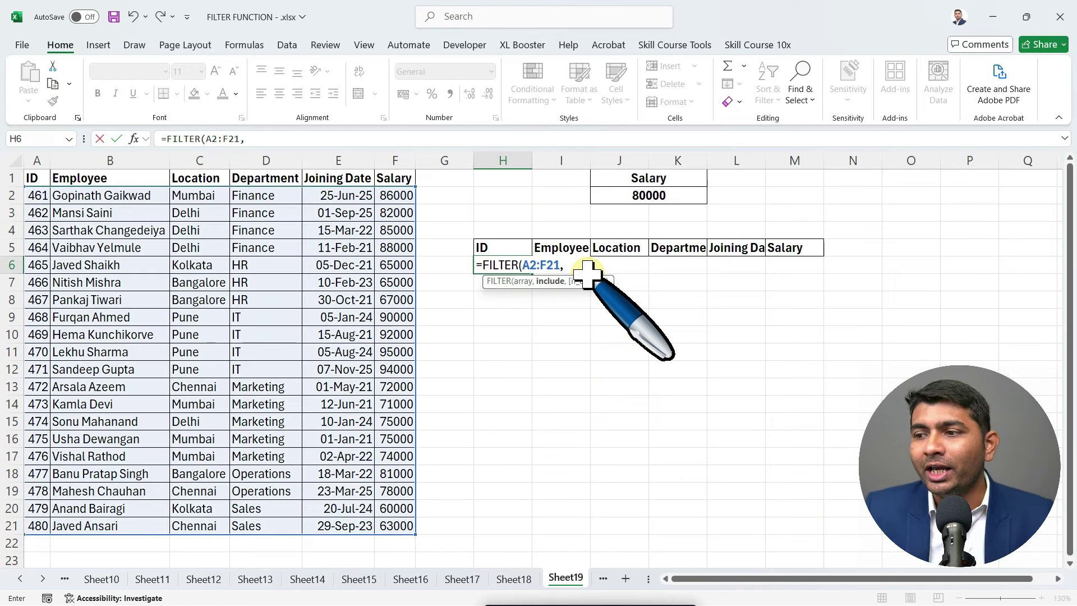
key("Left")
key("Left")
key("Up")
key("Up")
key("Up")
key("Up")
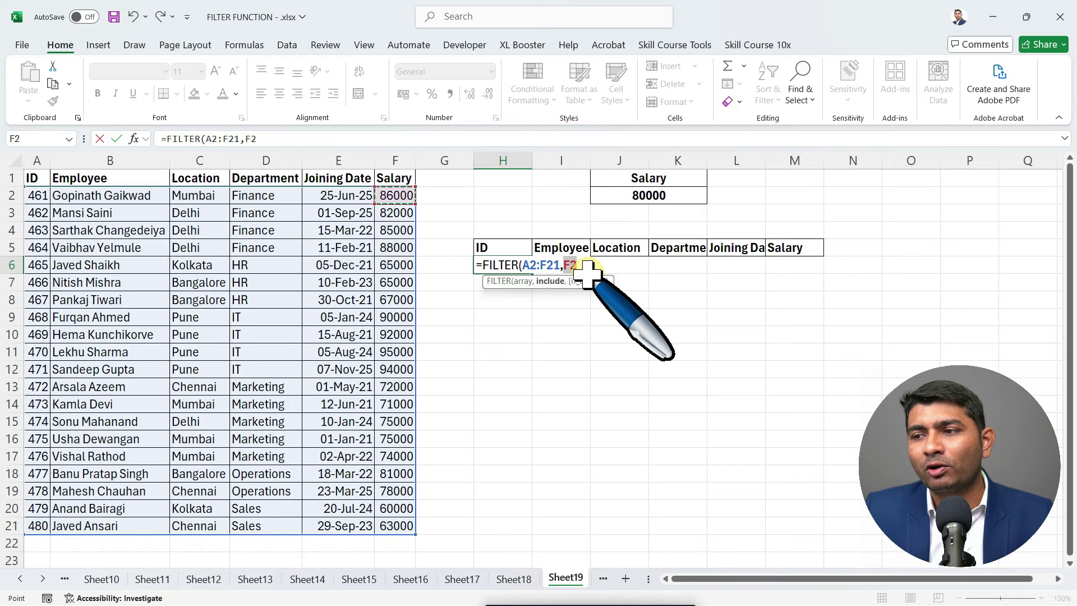
key("ctrl+shift+Down")
type(">=")
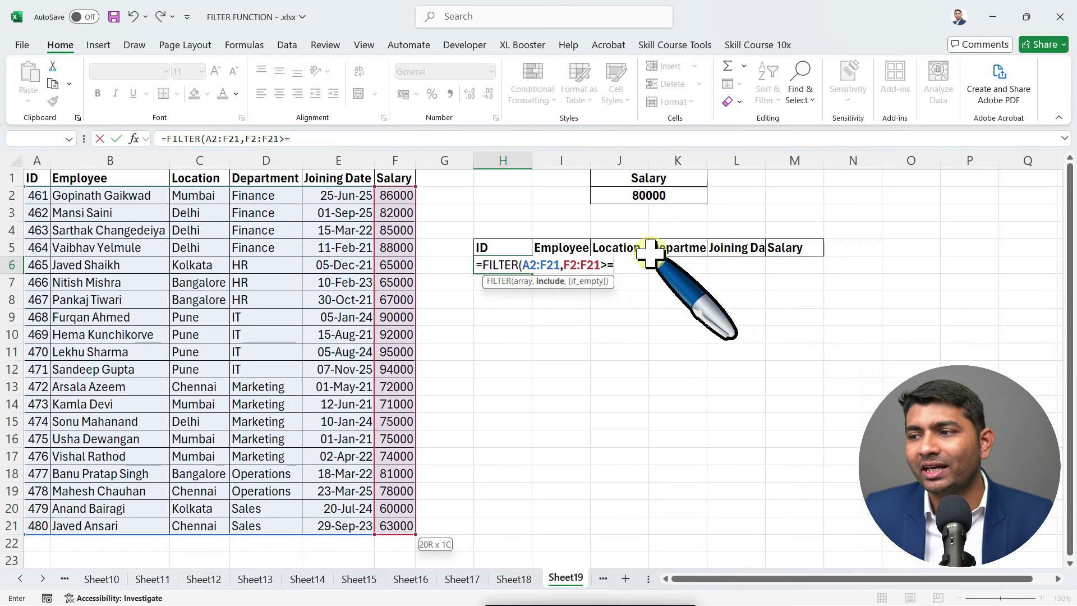
left_click(682, 194)
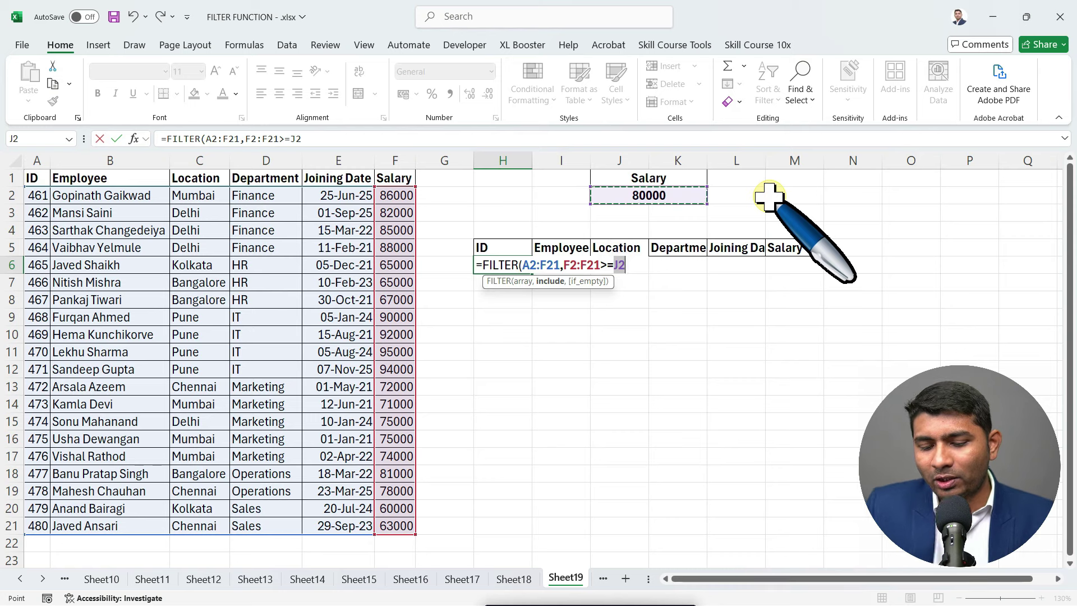
type(")")
key("Return")
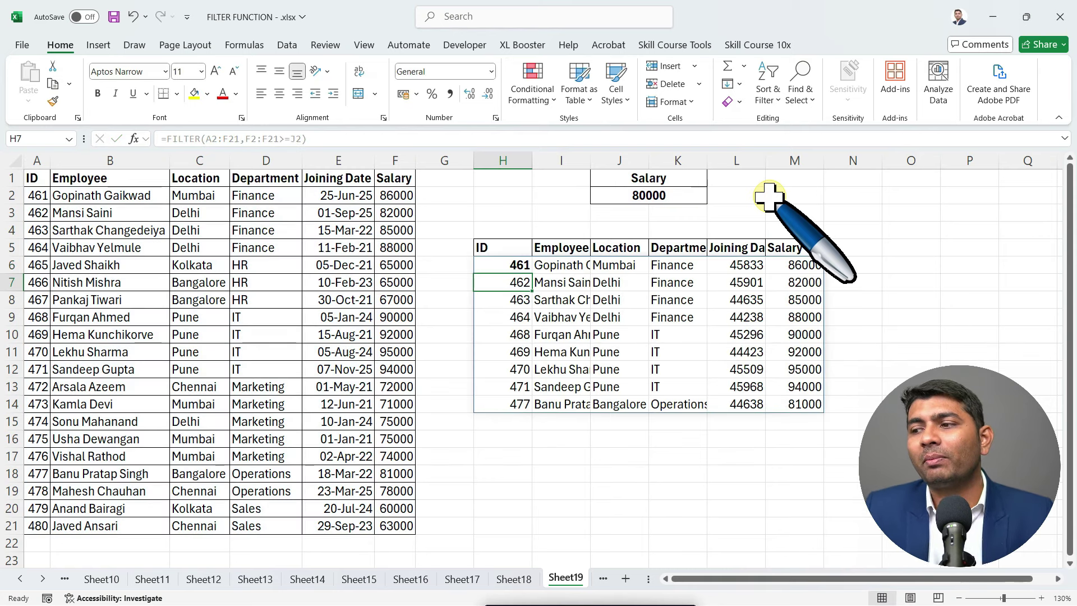
Format the joining dates in L6:L14 as Short Date.
left_click_drag(734, 265, 736, 402)
left_click(492, 71)
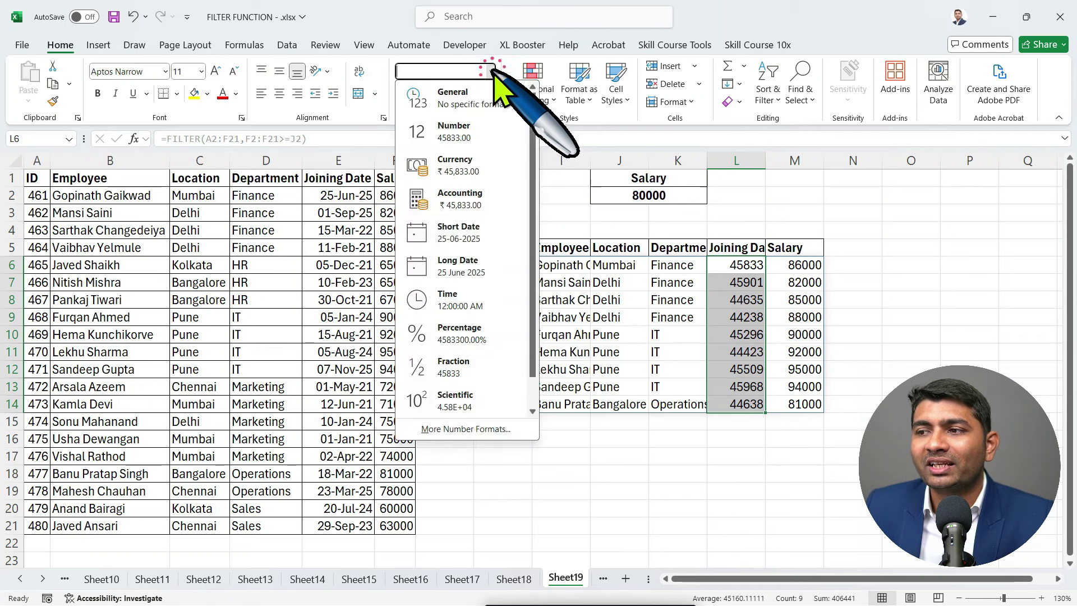
left_click(475, 238)
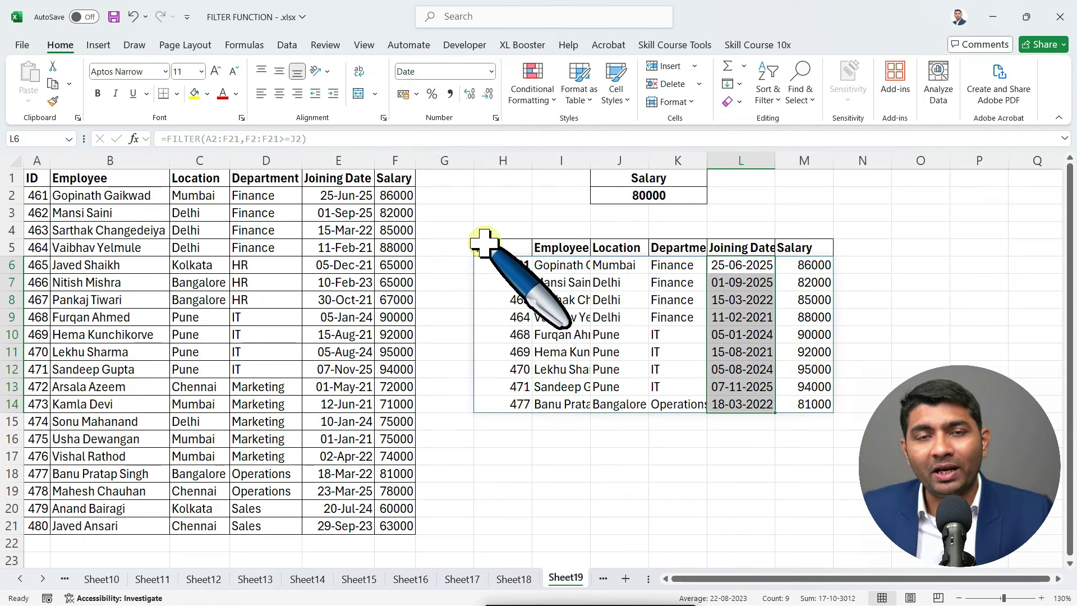
Raise the salary threshold in J2 to 100000 and widen columns K and L.
left_click(610, 200)
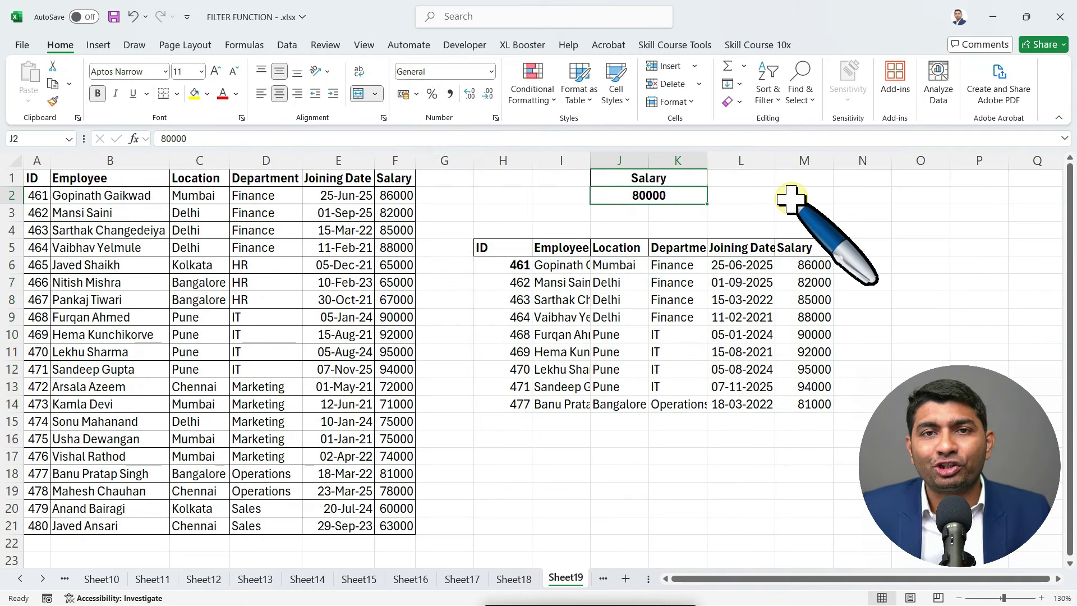
type("10000")
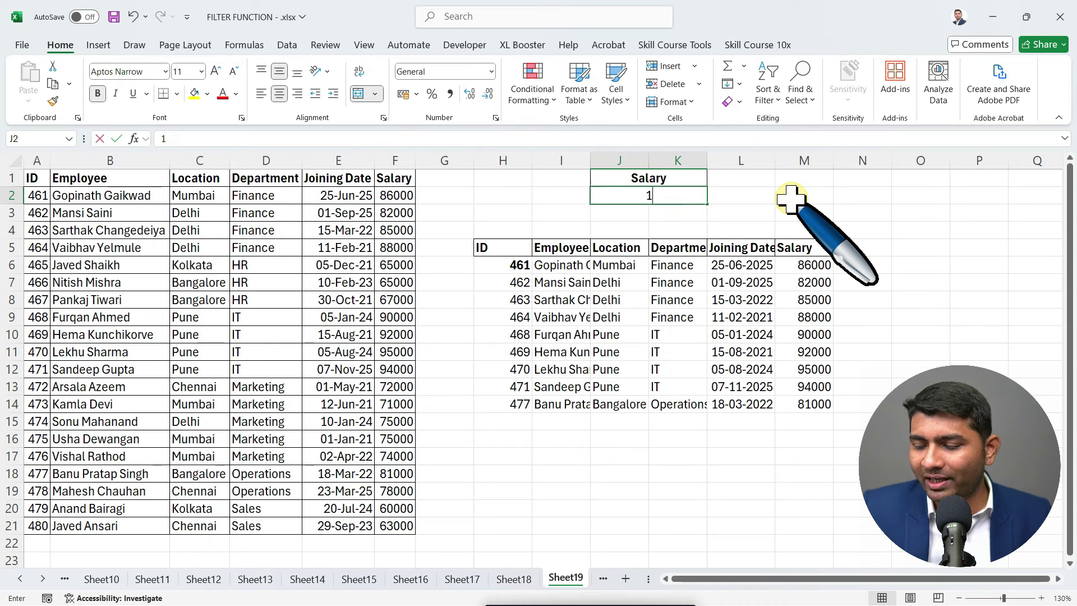
key("Return")
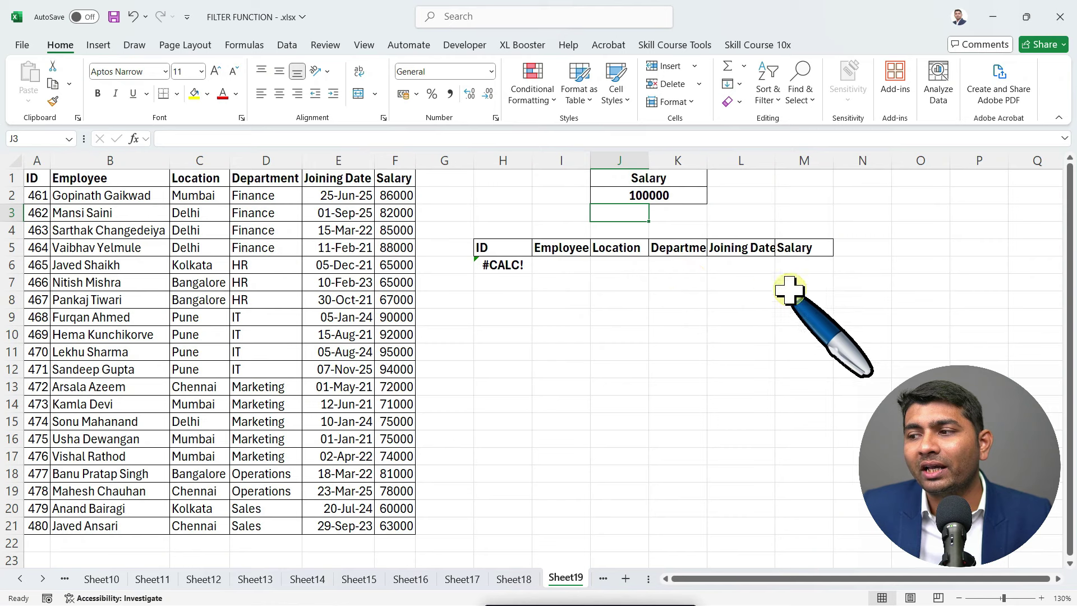
double_click(774, 159)
left_click_drag(708, 163, 722, 162)
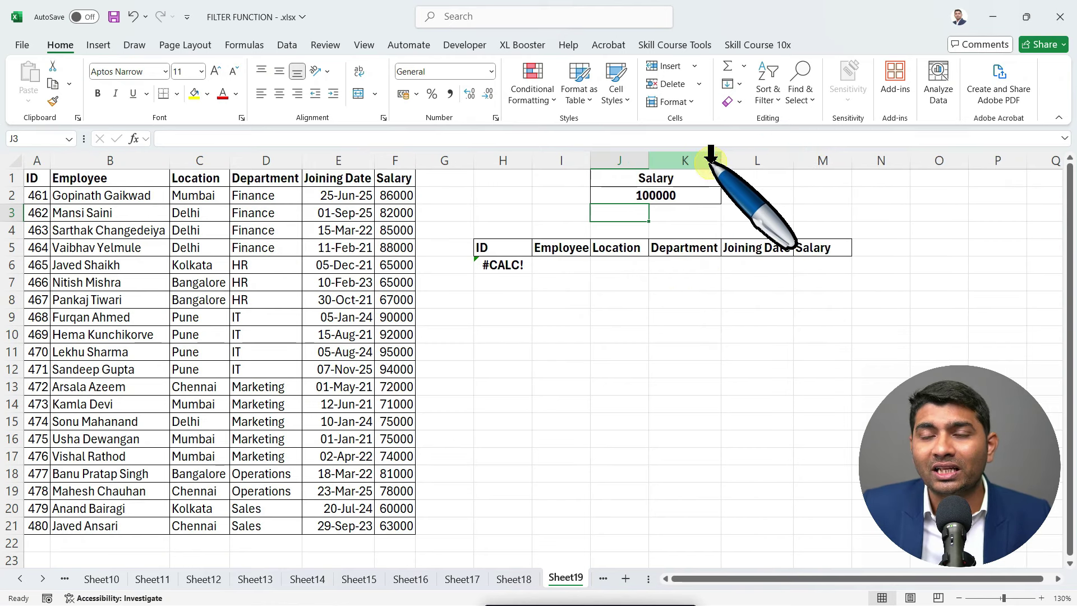
Give H6's FILTER the if_empty array {"NOT FOUND","NOT MATCH","VALUE ERROR","NO RECORD"}.
left_click(512, 264)
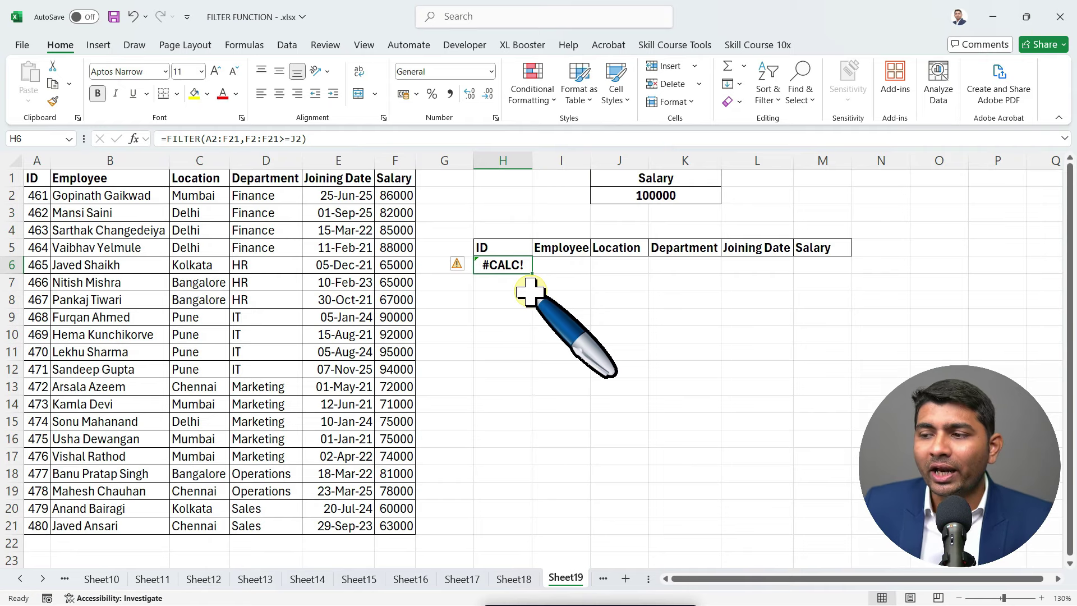
key("F2")
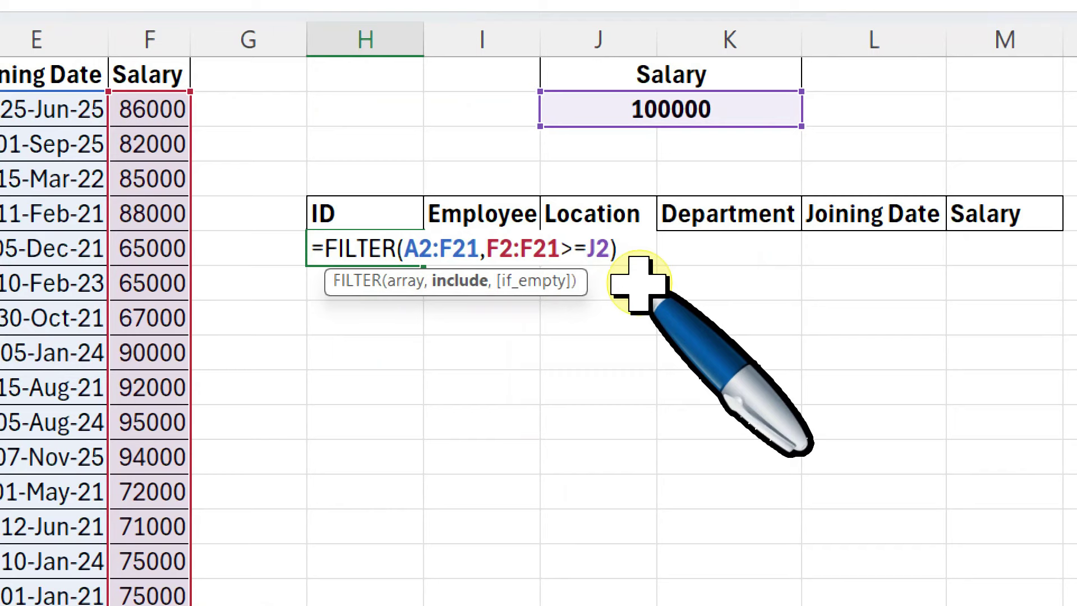
type(",")
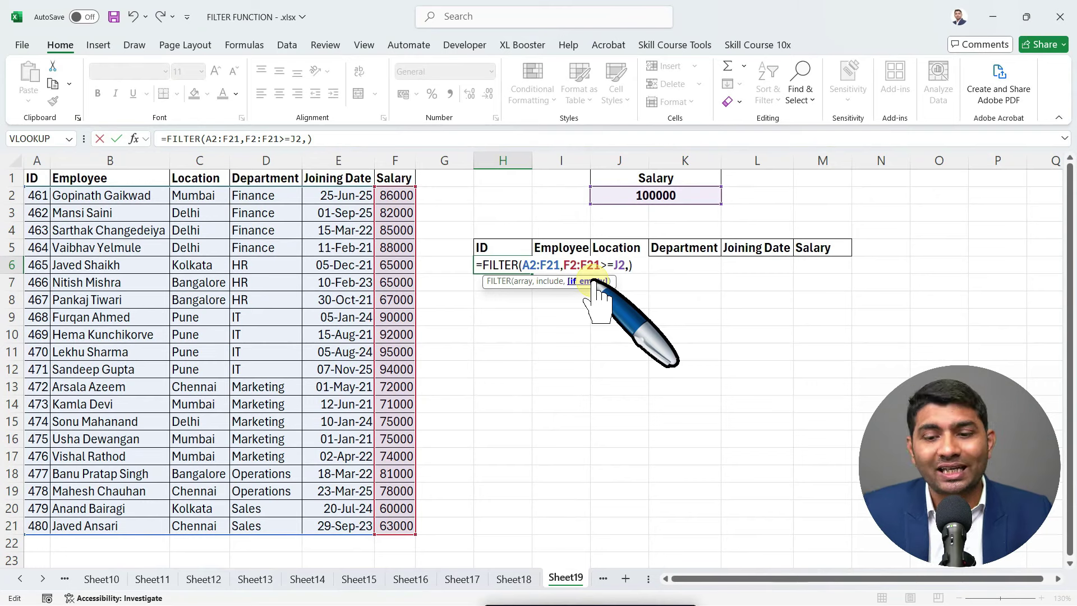
type("{")
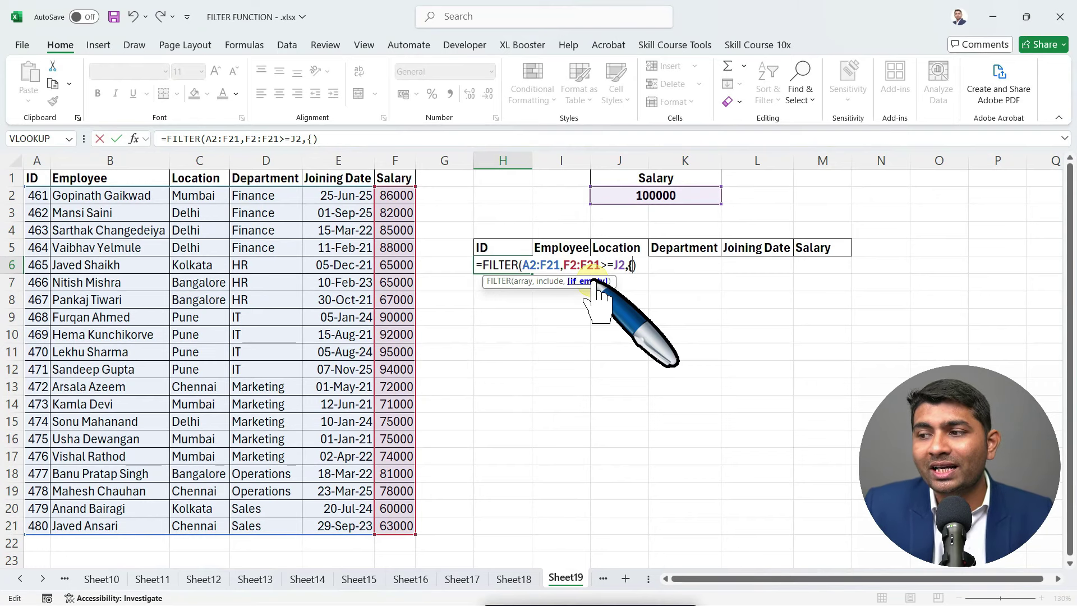
type("}")
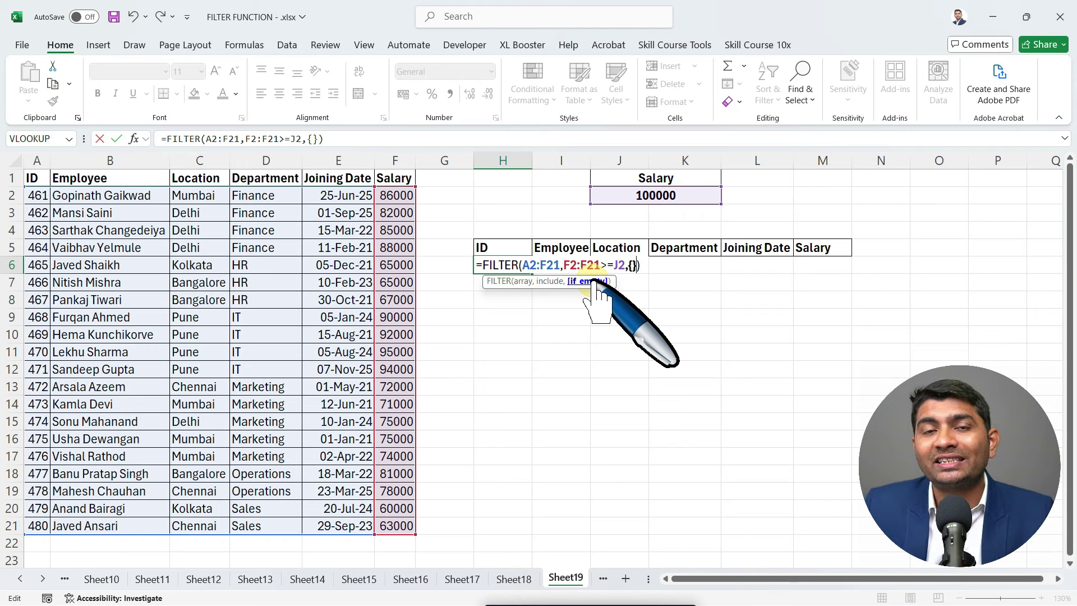
type("\"\"")
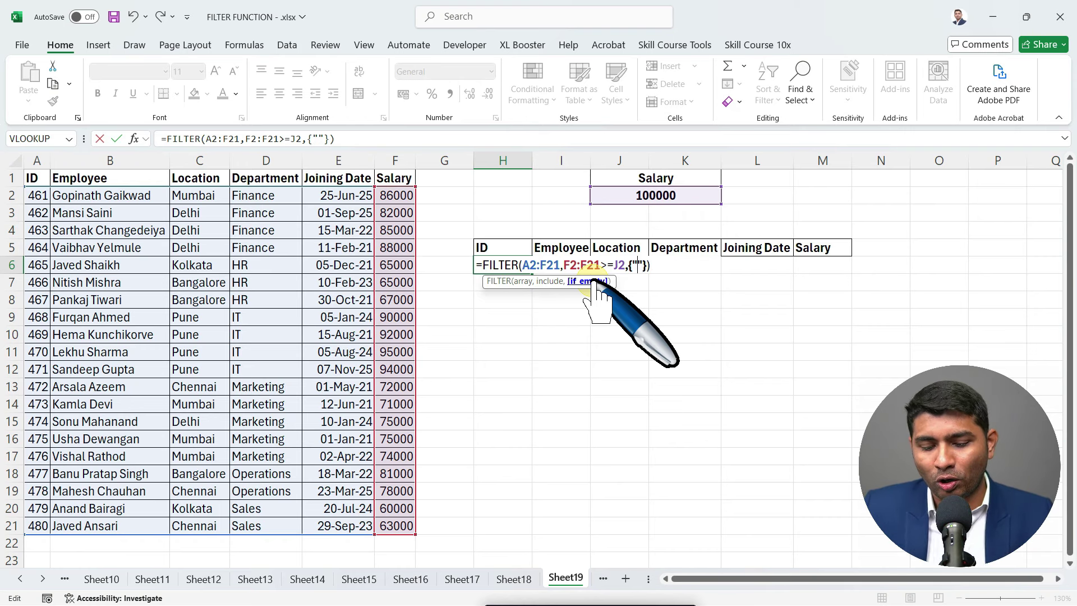
type("NOT FOUND\",\"NOT MATCH\",")
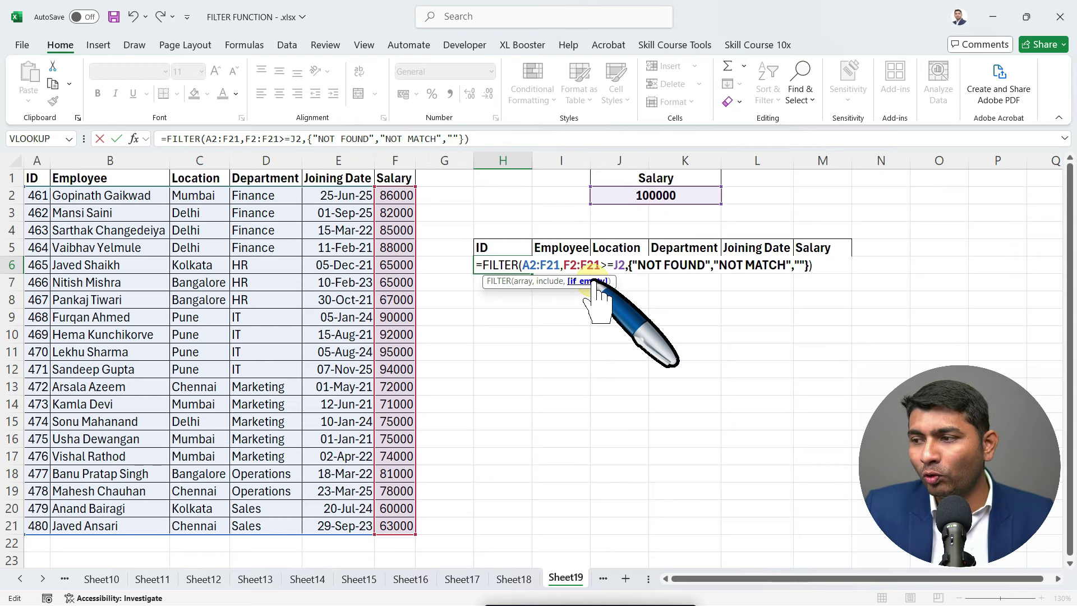
type("VALUE")
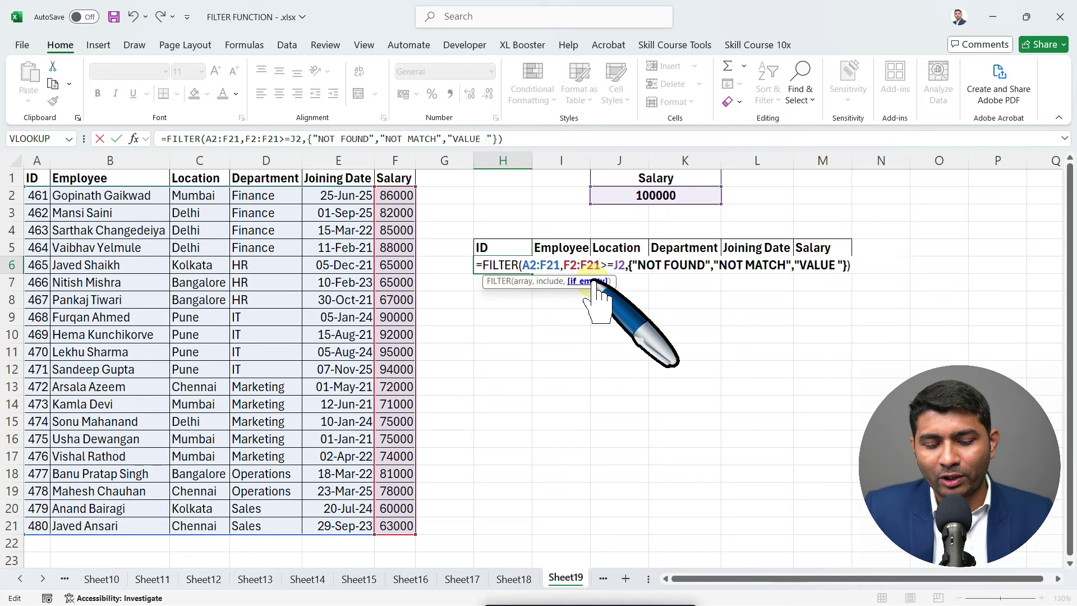
type(" ERROR\",\"NOT")
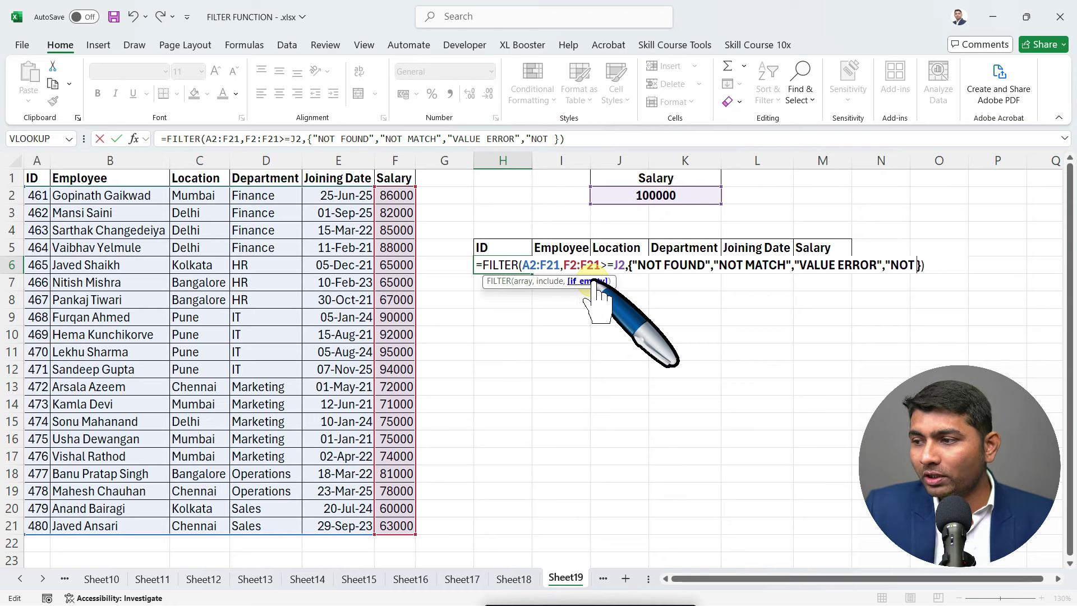
key("BackSpace")
type("RECORD")
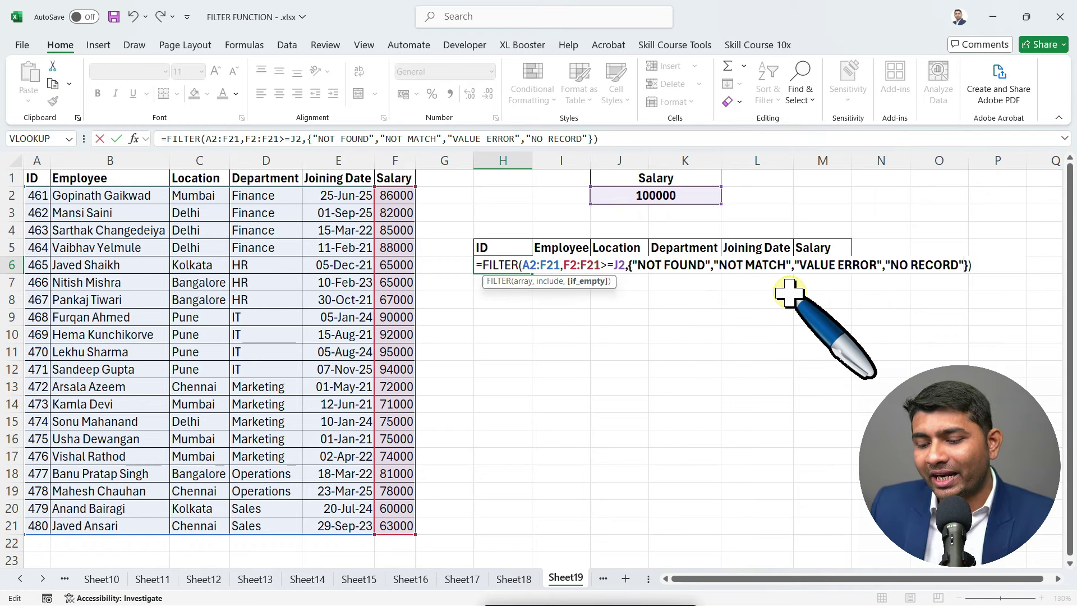
key("Return")
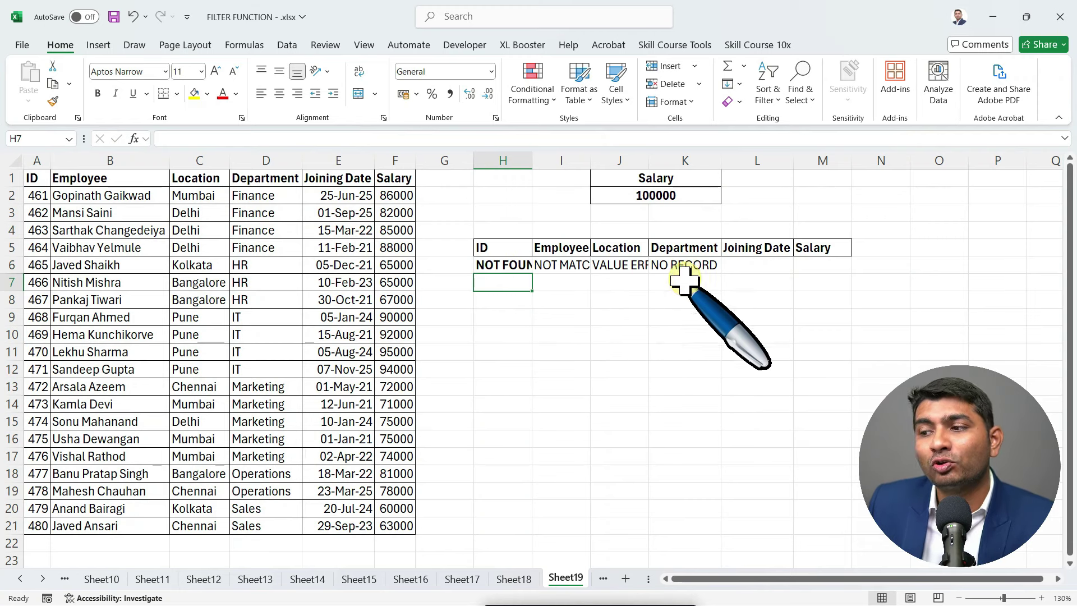
Autofit columns H to K so the fallback texts show, then review H6's if_empty array.
left_click_drag(522, 160, 678, 161)
double_click(649, 160)
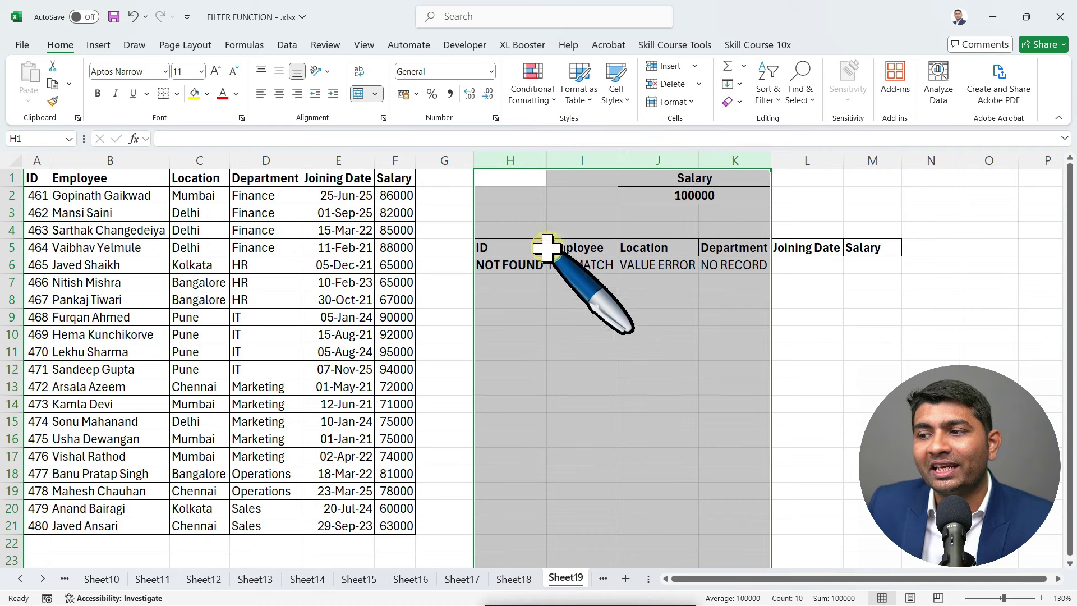
left_click(530, 268)
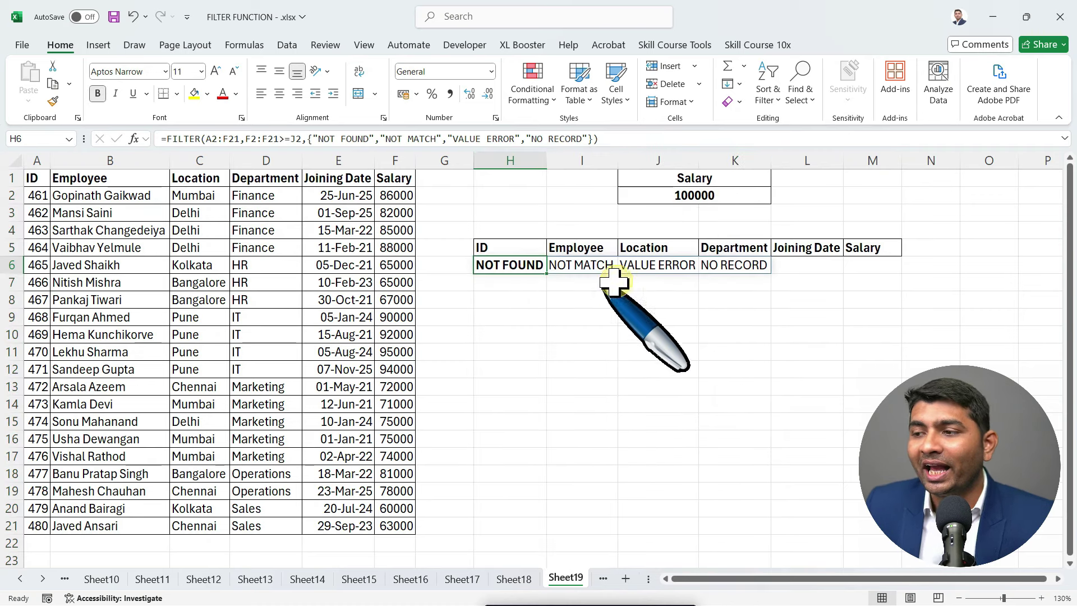
double_click(523, 264)
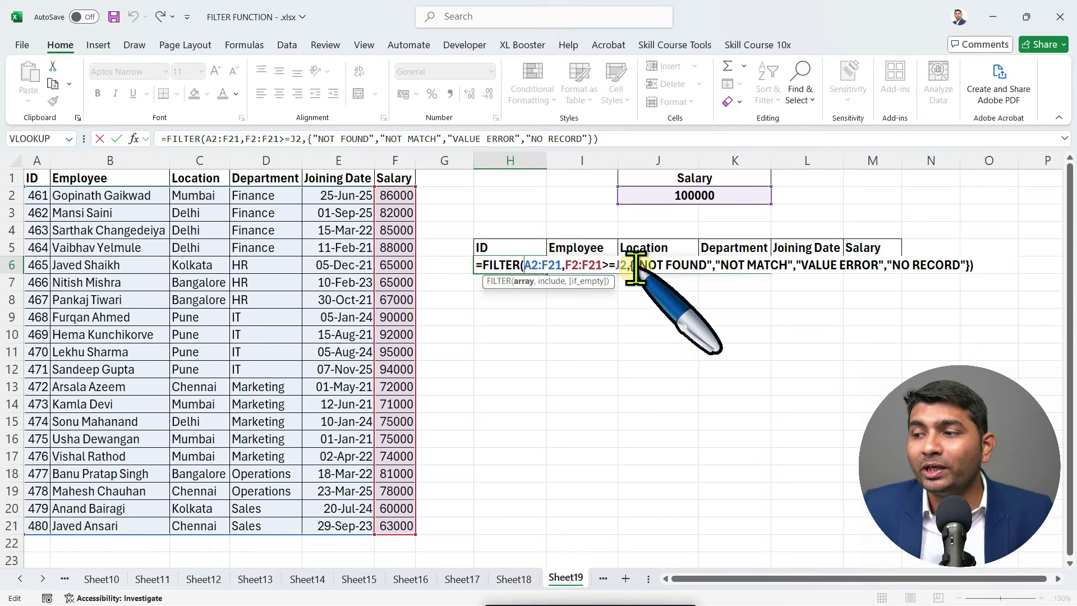
left_click_drag(632, 264, 966, 265)
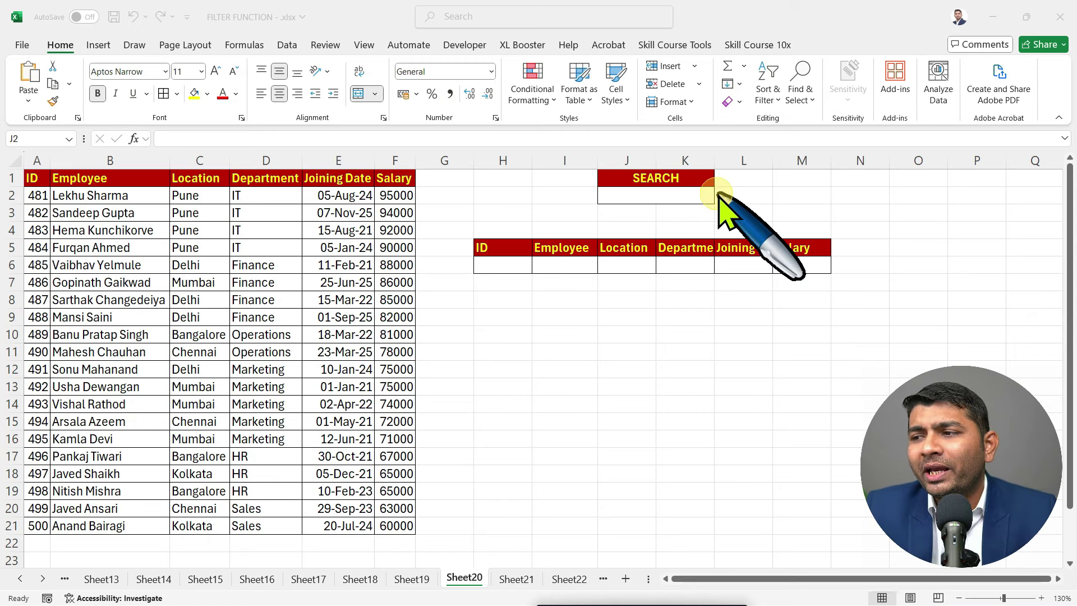
Type GOPINATH into the SEARCH cell J2 on Sheet20.
left_click(679, 195)
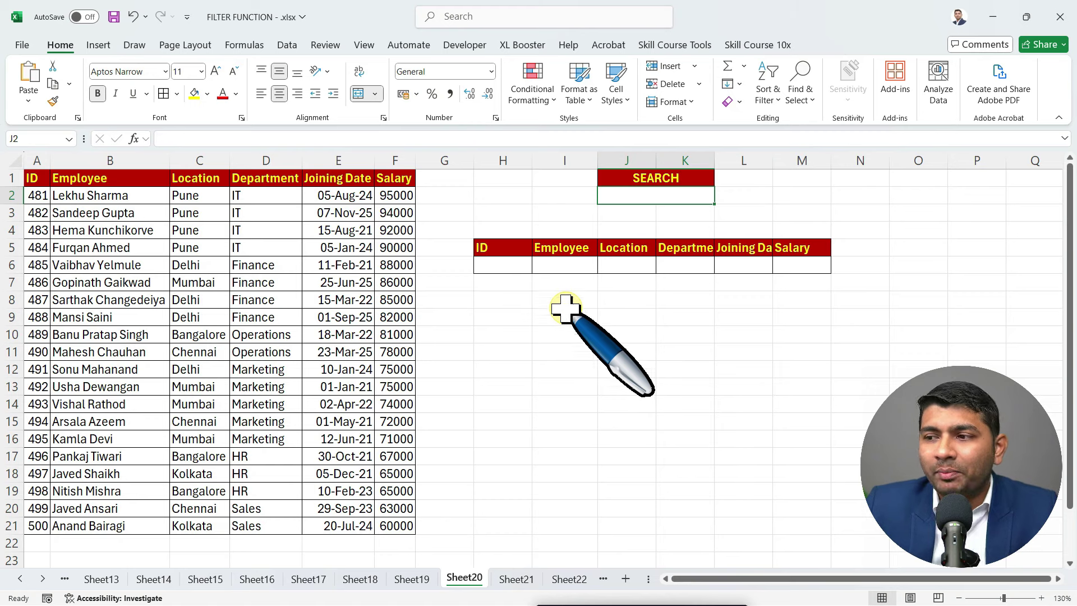
left_click_drag(505, 263, 786, 393)
left_click(516, 266)
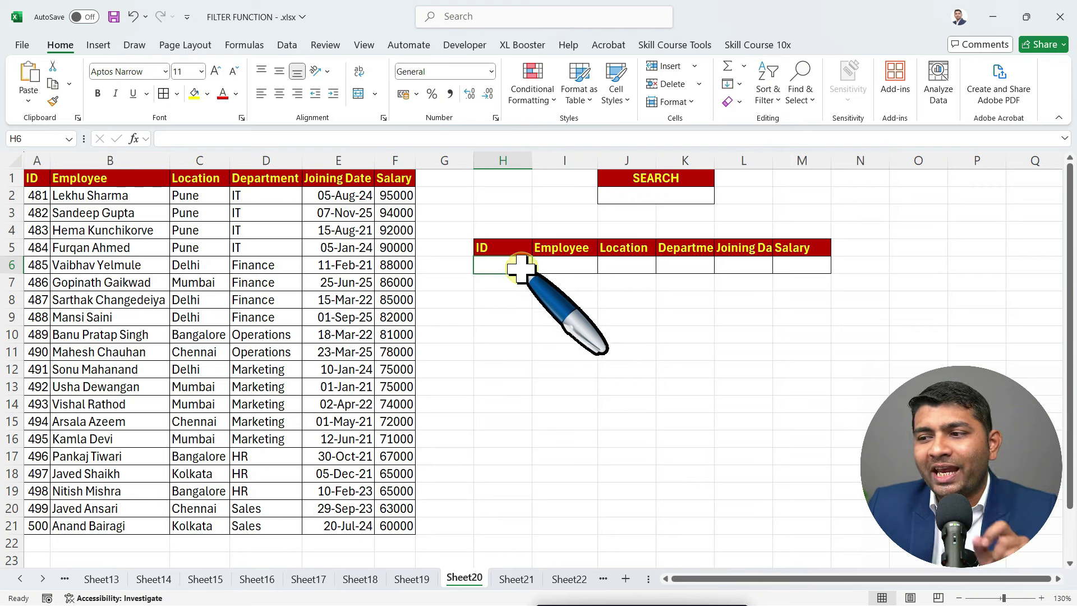
left_click(659, 194)
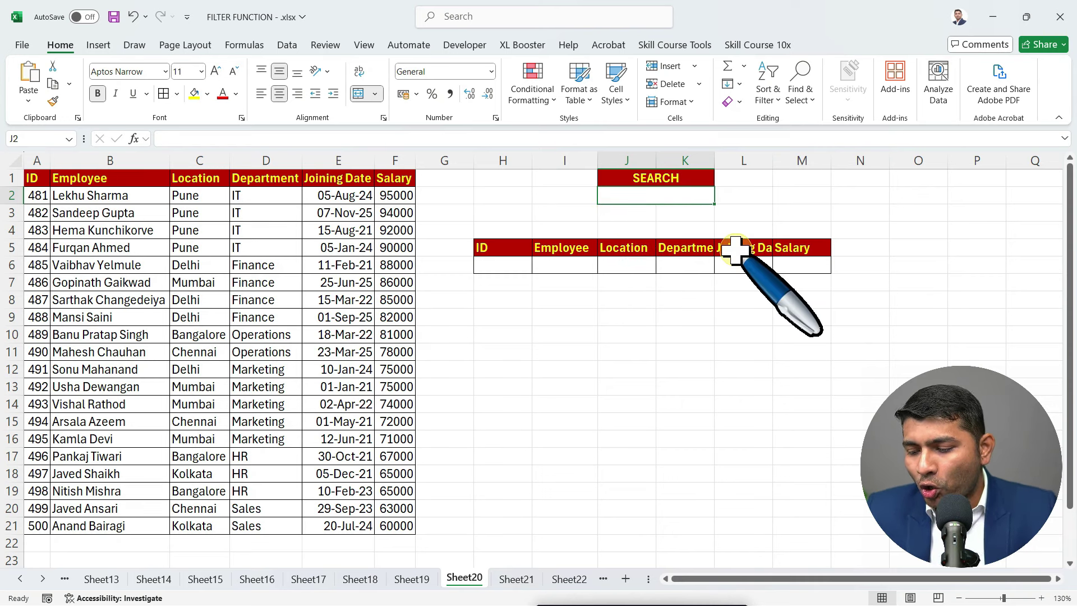
type("GOPINATH")
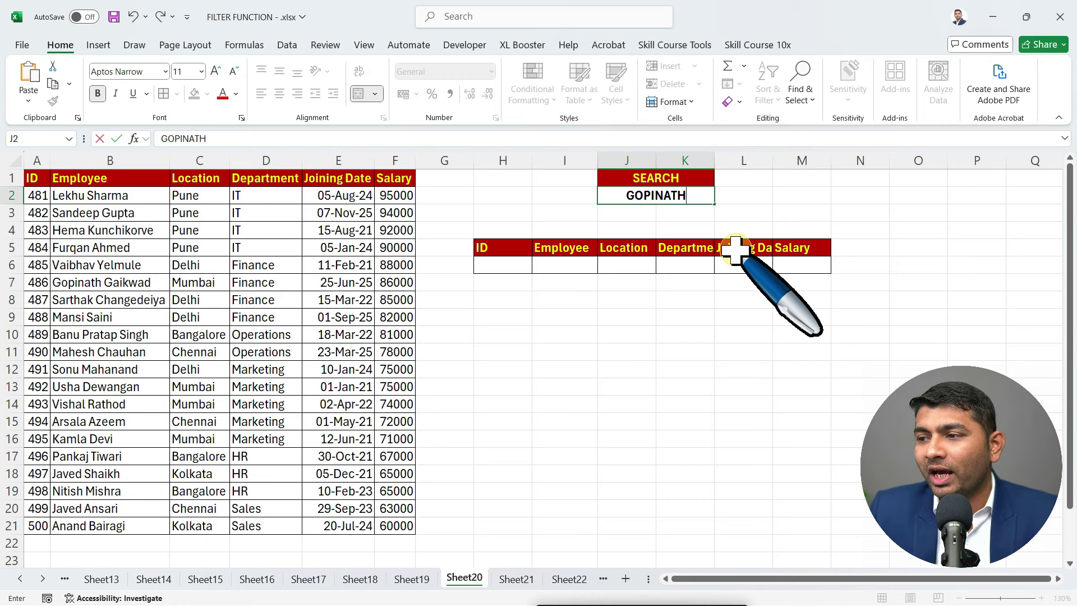
key("Return")
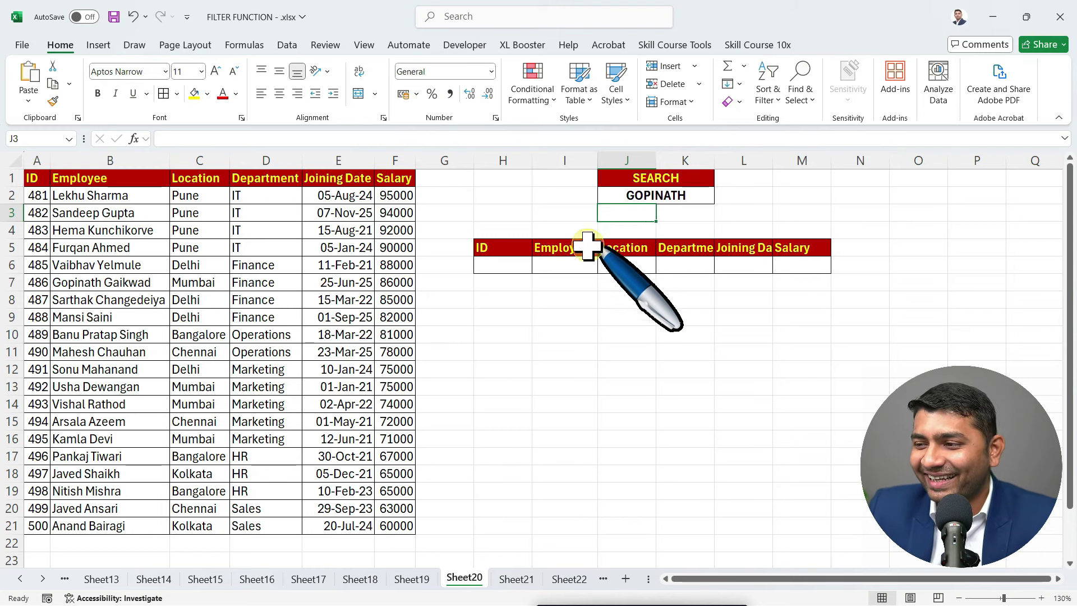
left_click(507, 263)
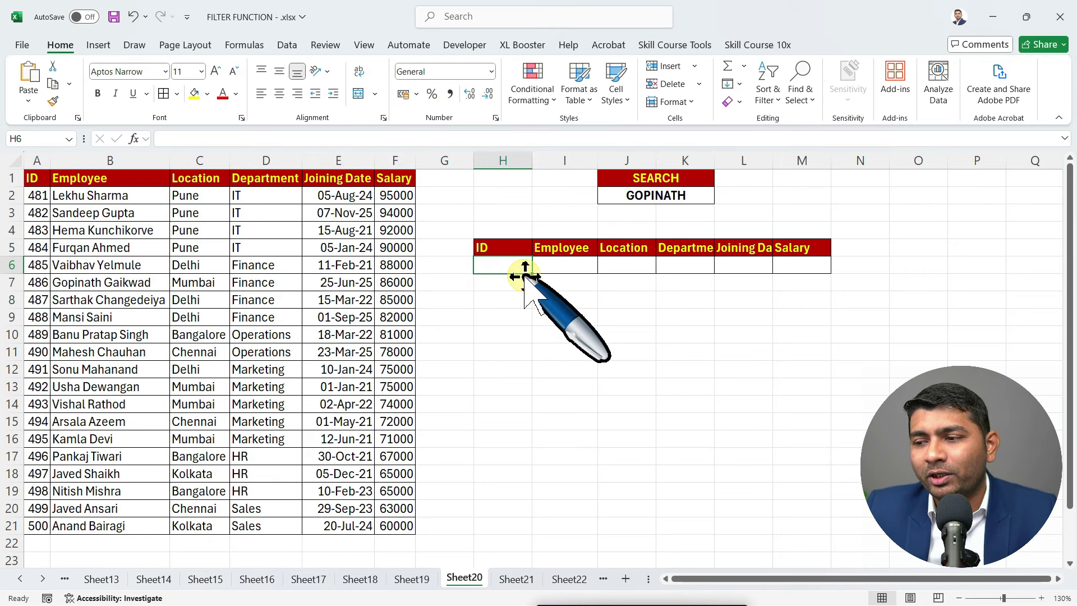
Enter =SEARCH(J2,B2:B21) in H6 to look for the name in every employee name.
type("=SE")
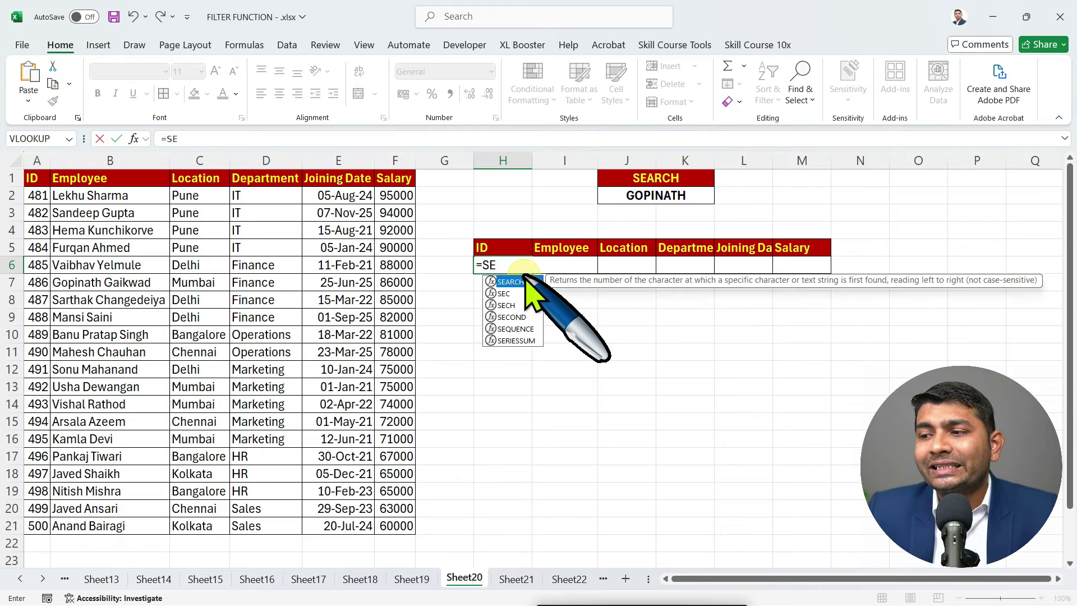
double_click(525, 281)
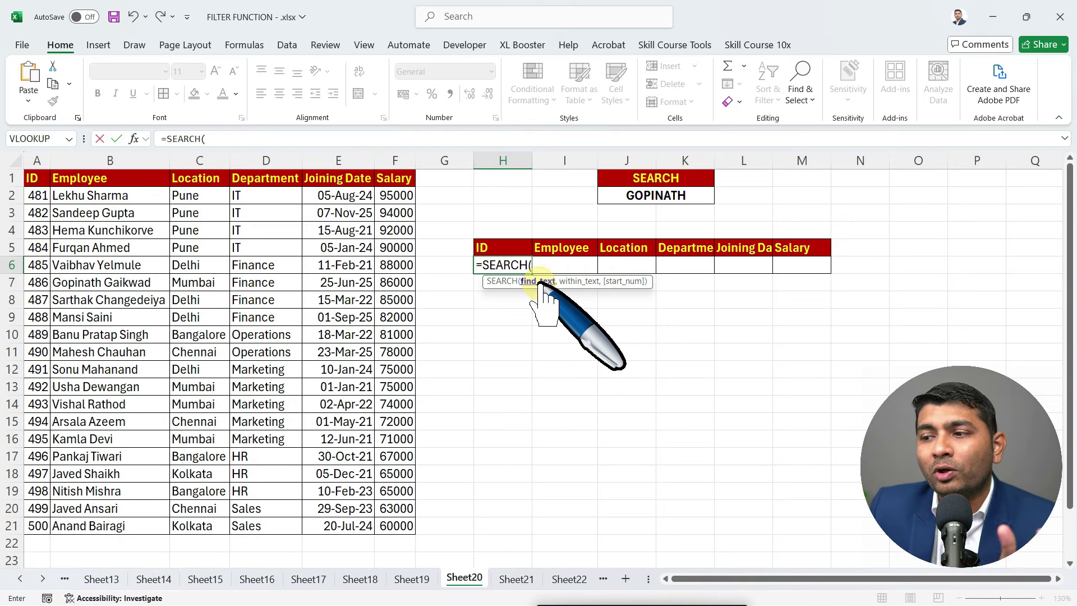
left_click(678, 196)
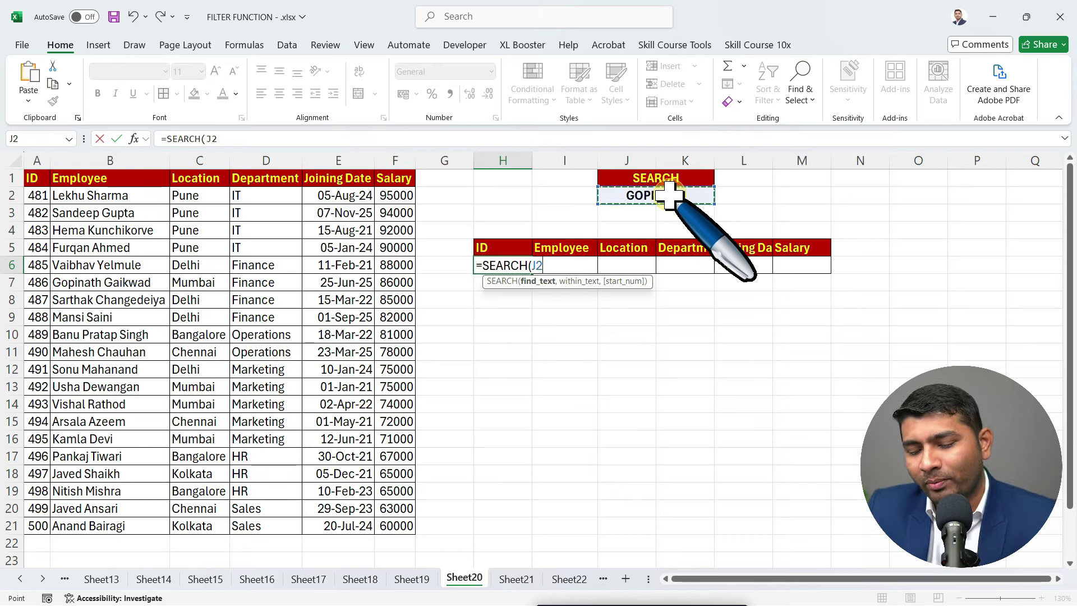
type(",")
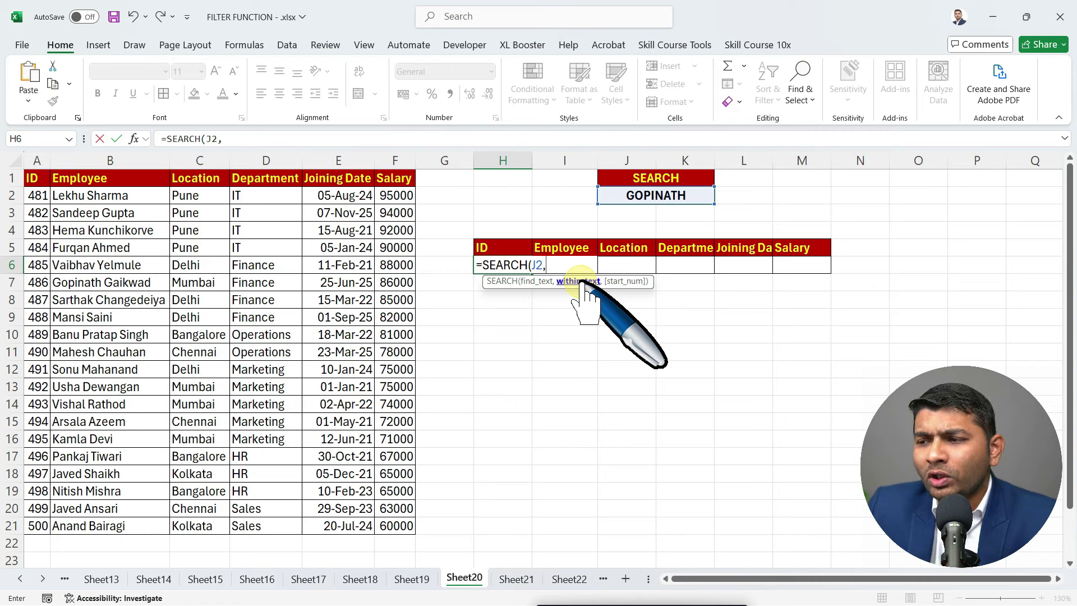
left_click(100, 196)
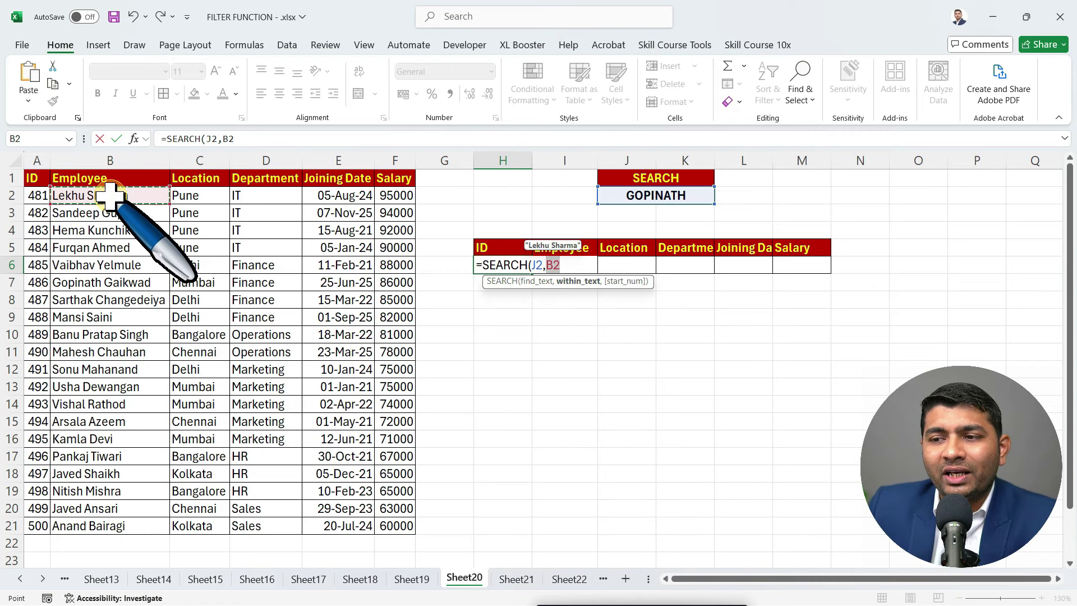
key("ctrl+shift+Down")
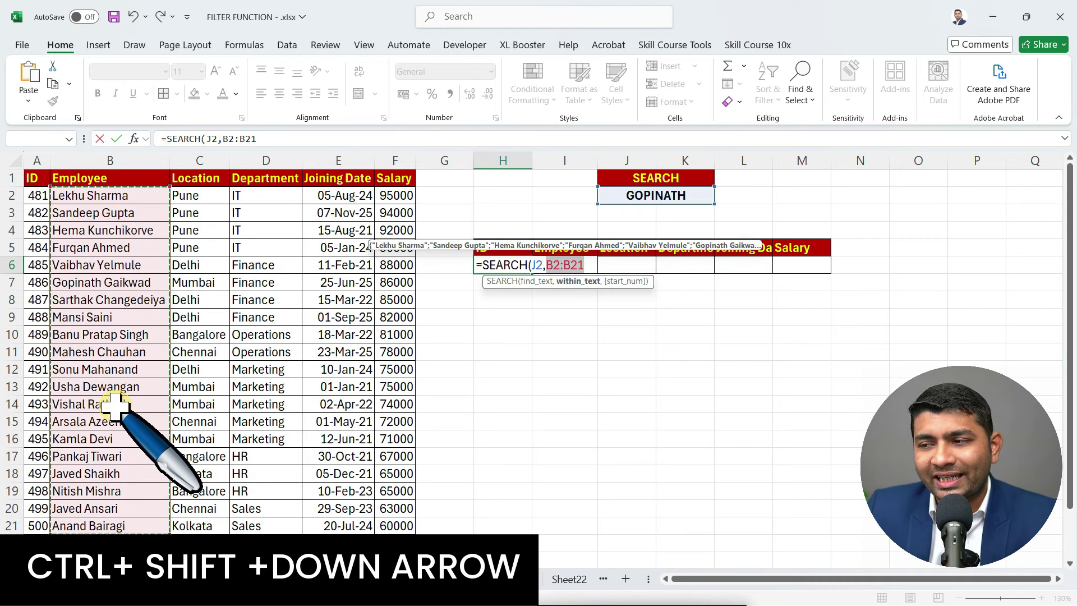
type(",")
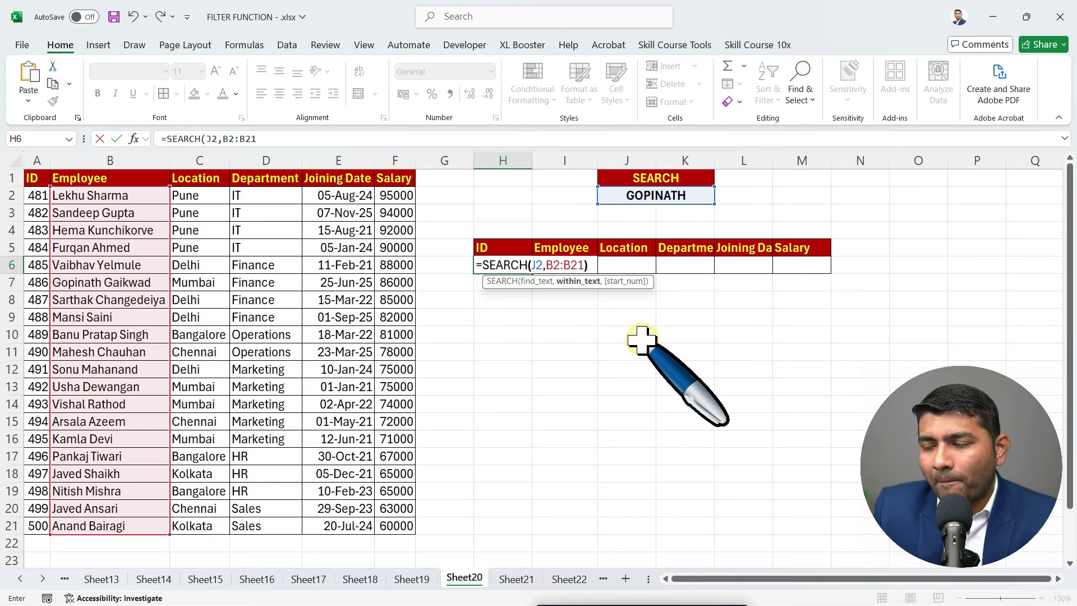
key("Return")
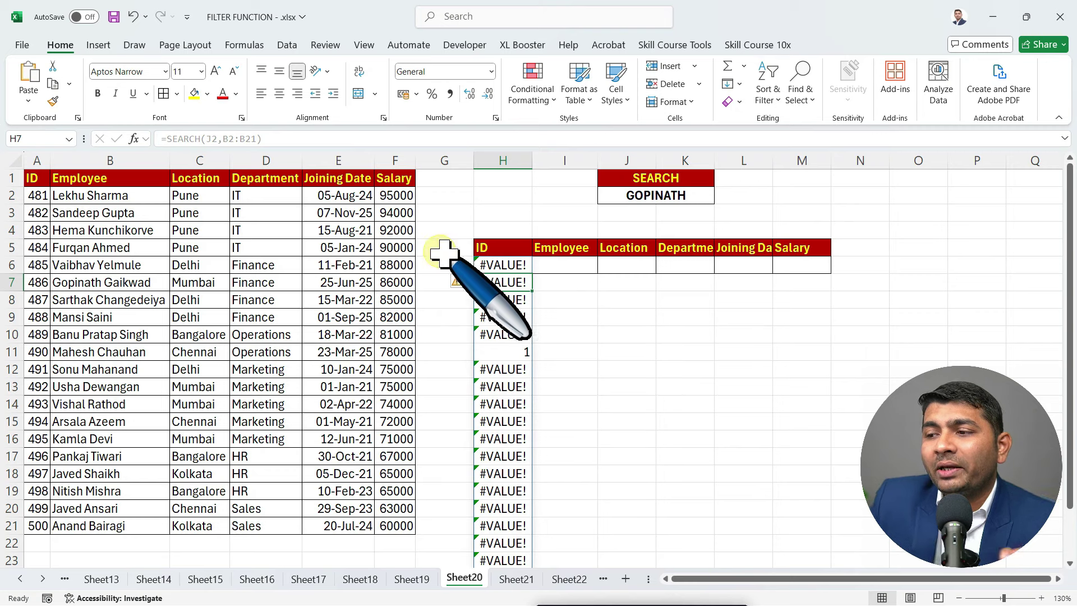
left_click_drag(120, 197, 129, 264)
left_click_drag(503, 265, 508, 340)
left_click(505, 351)
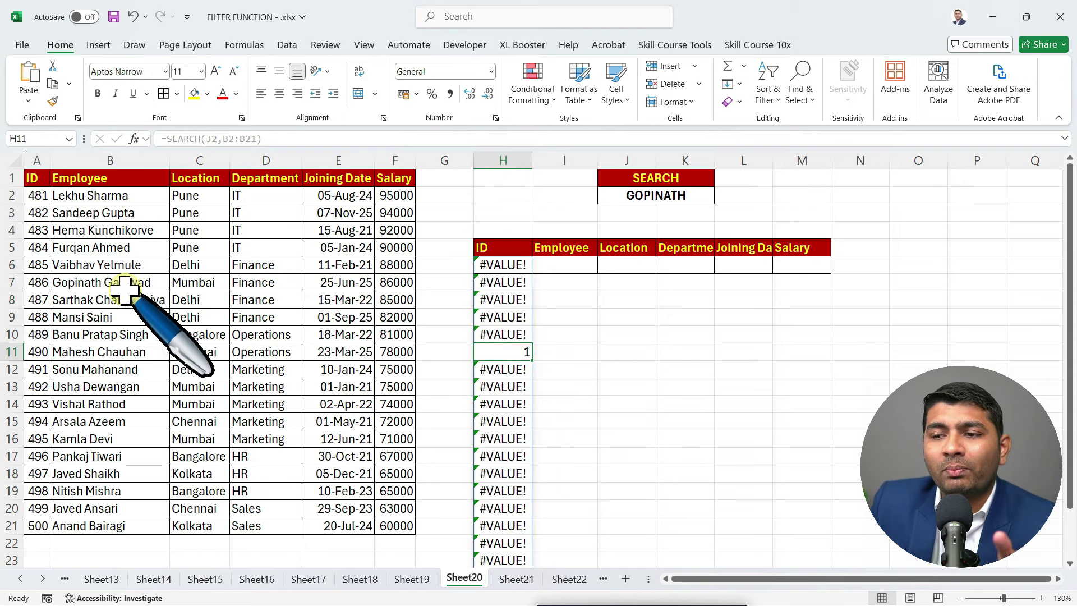
left_click(94, 282)
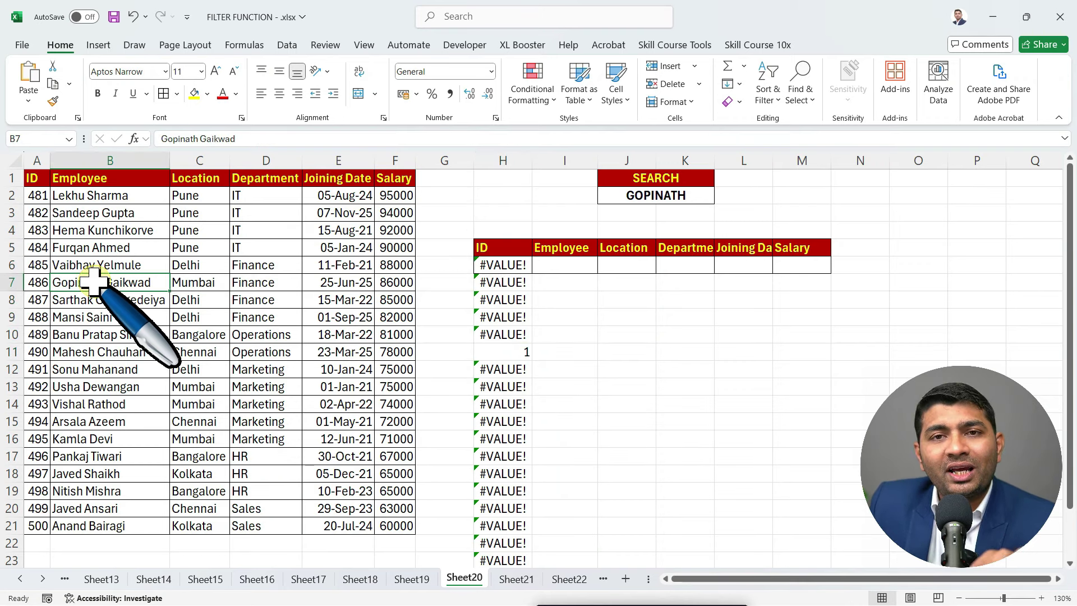
left_click(498, 352)
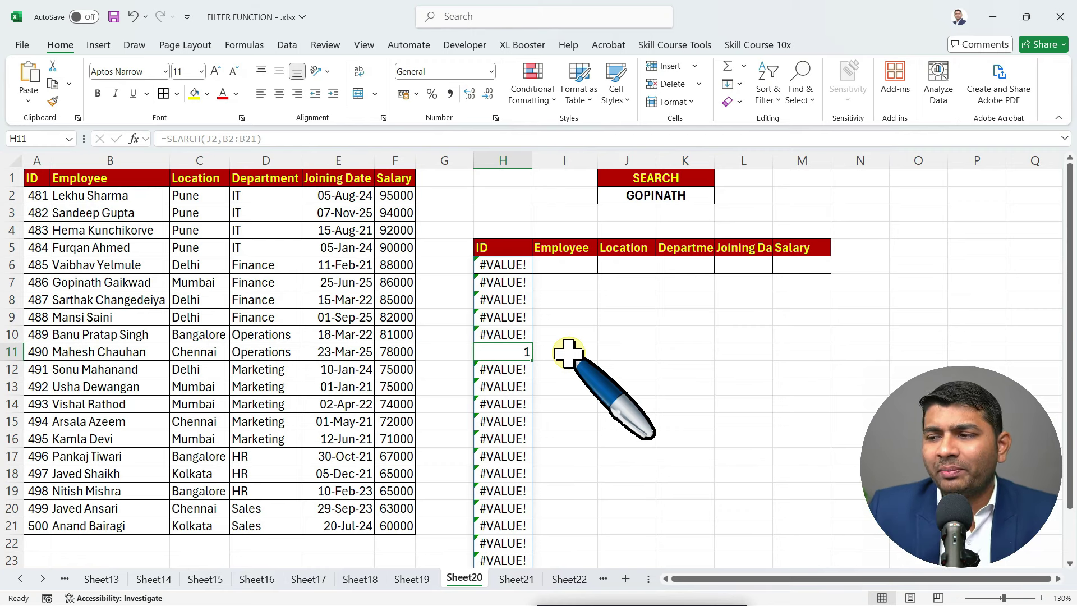
left_click(666, 195)
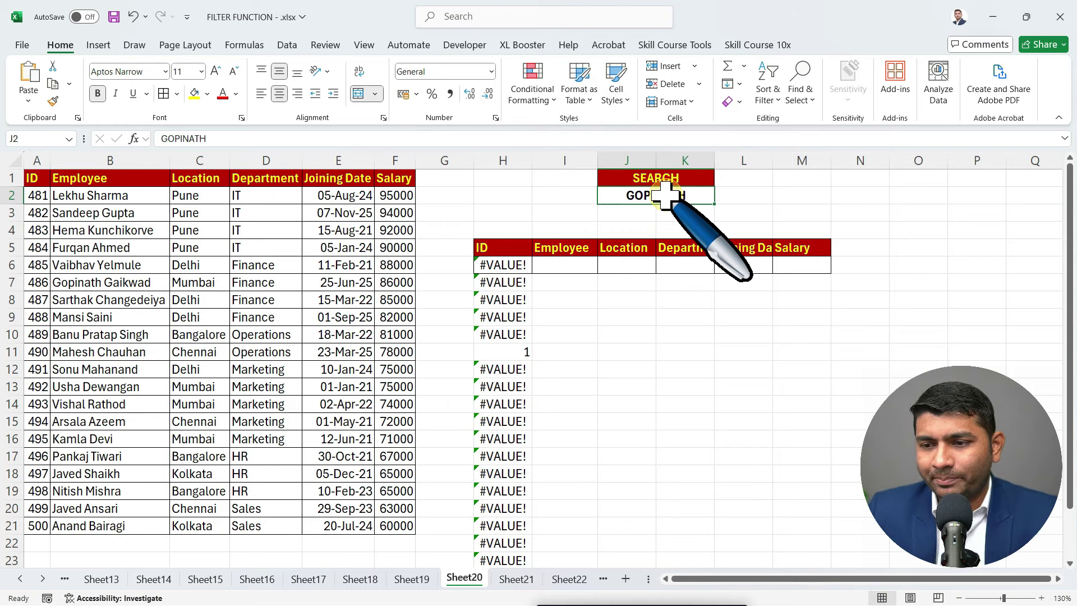
type("M")
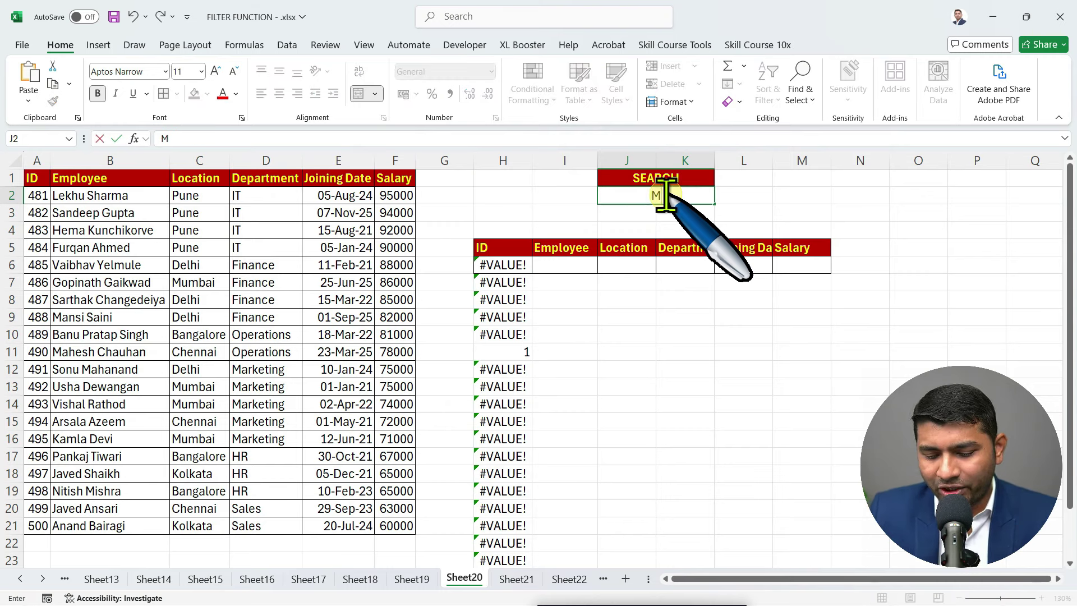
type("ISHRA")
key("Return")
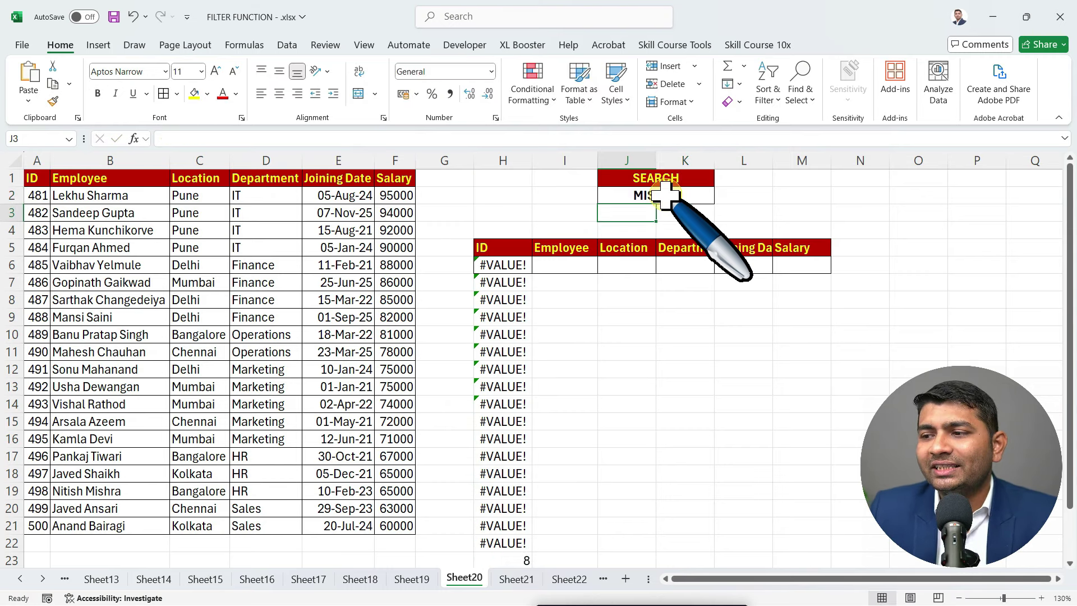
scroll(544, 340, "down", 1)
scroll(544, 340, "down", 1)
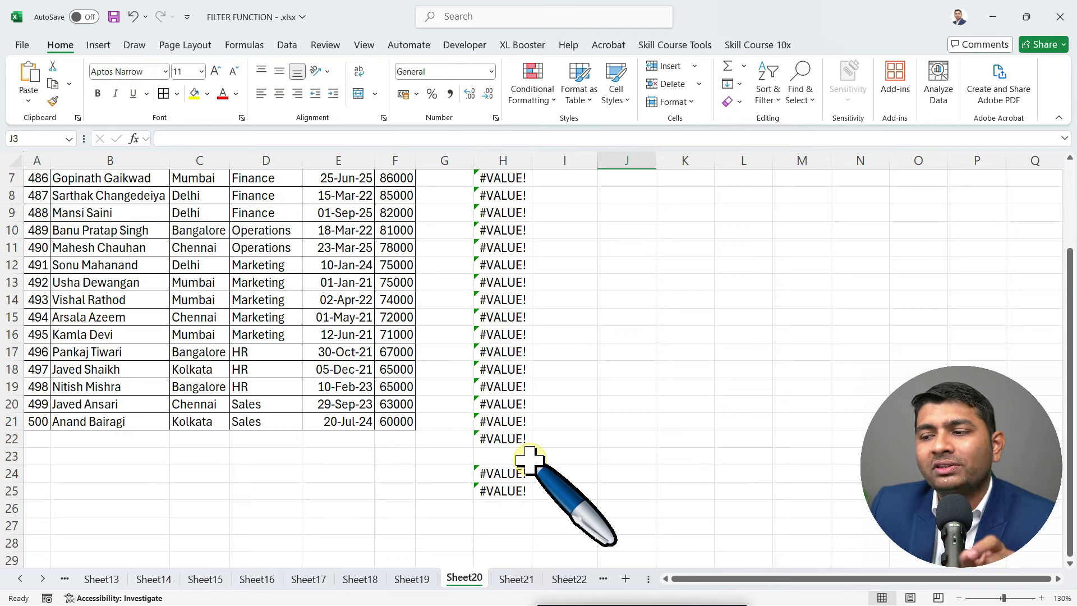
scroll(550, 433, "up", 1)
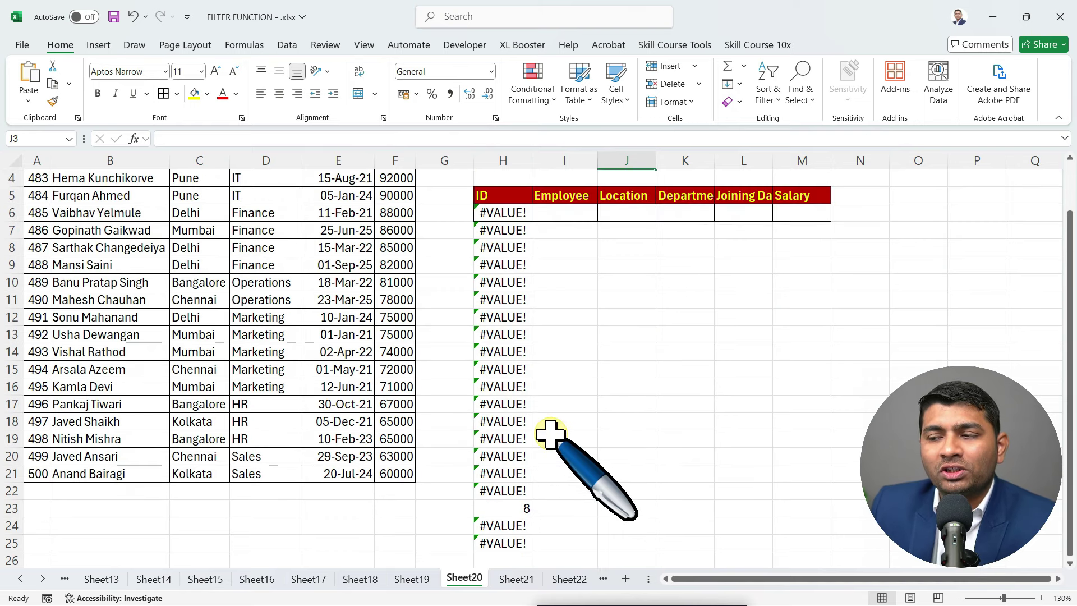
scroll(550, 434, "up", 1)
left_click(667, 198)
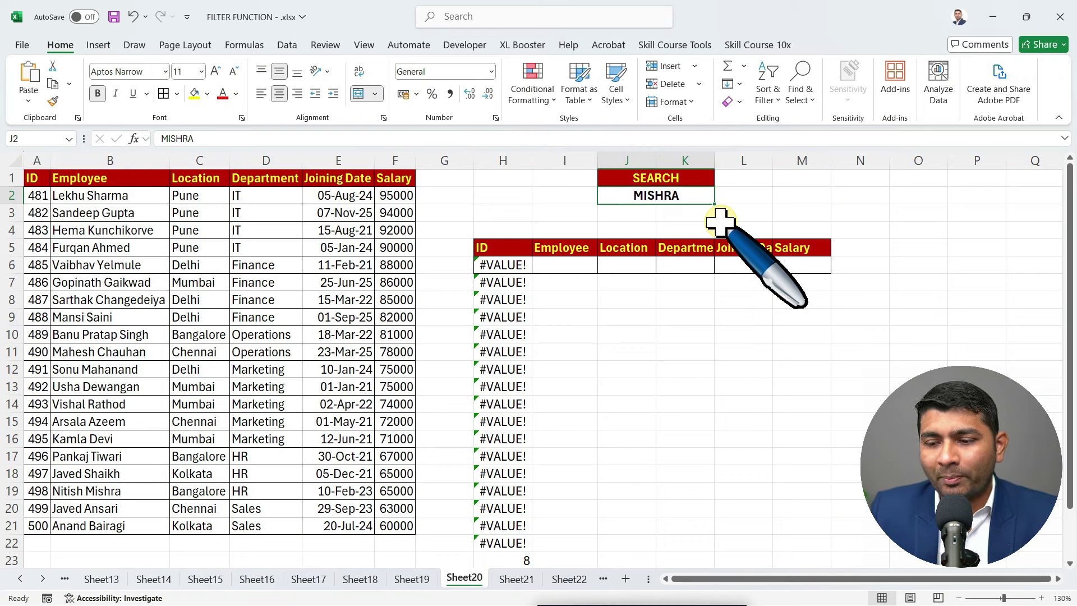
type("AHMED")
key("Return")
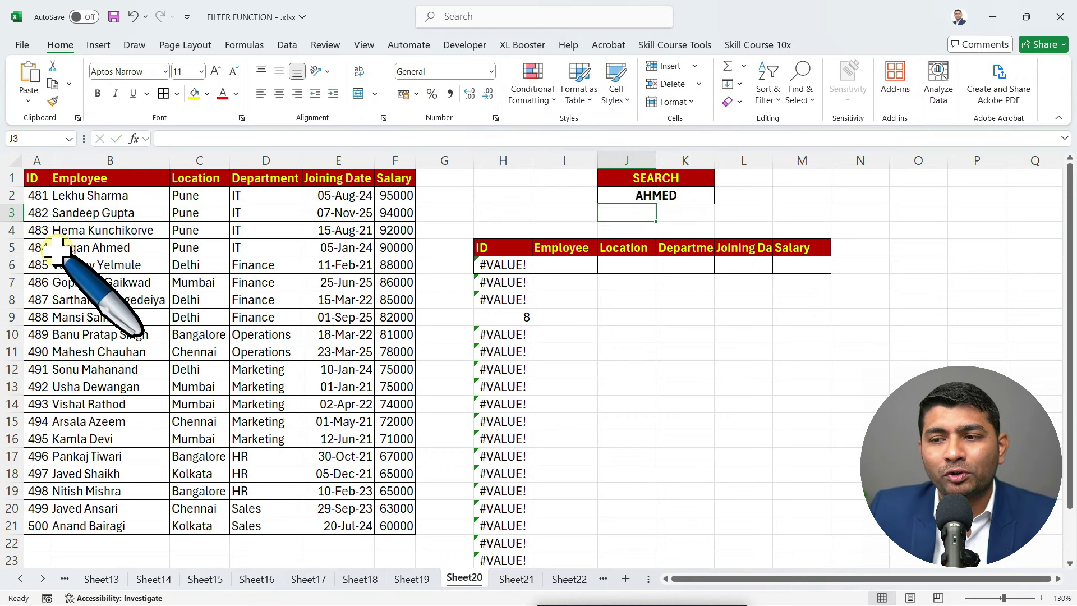
left_click(692, 193)
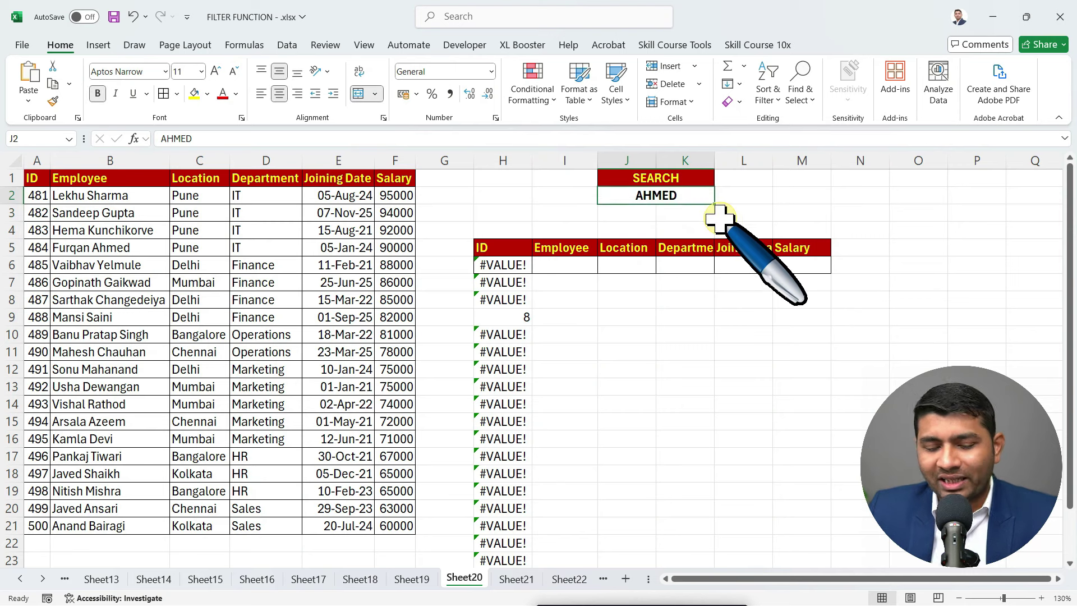
type("GOPINATH")
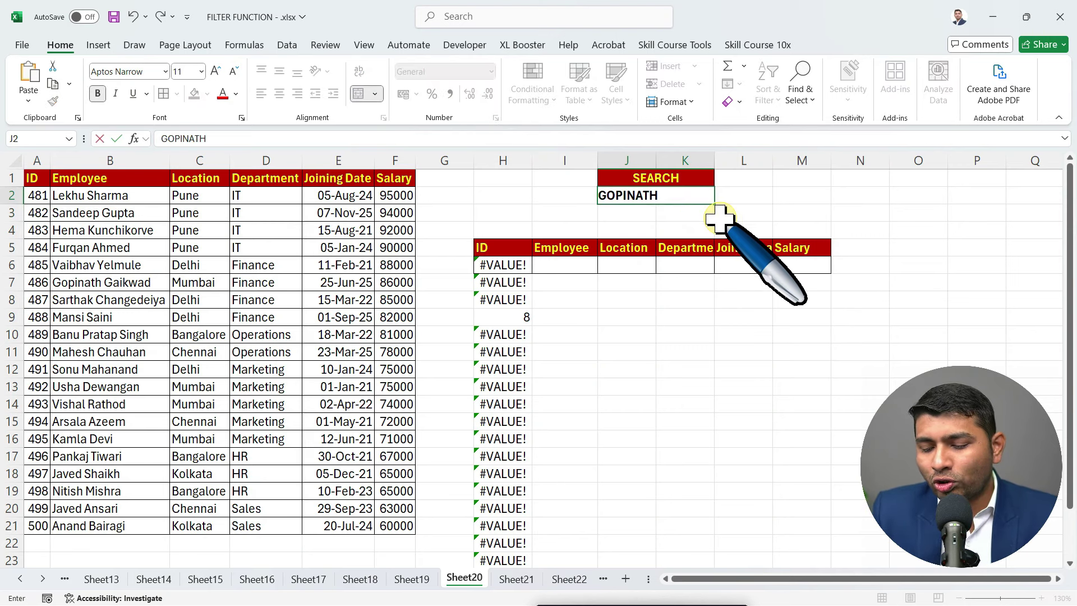
key("Return")
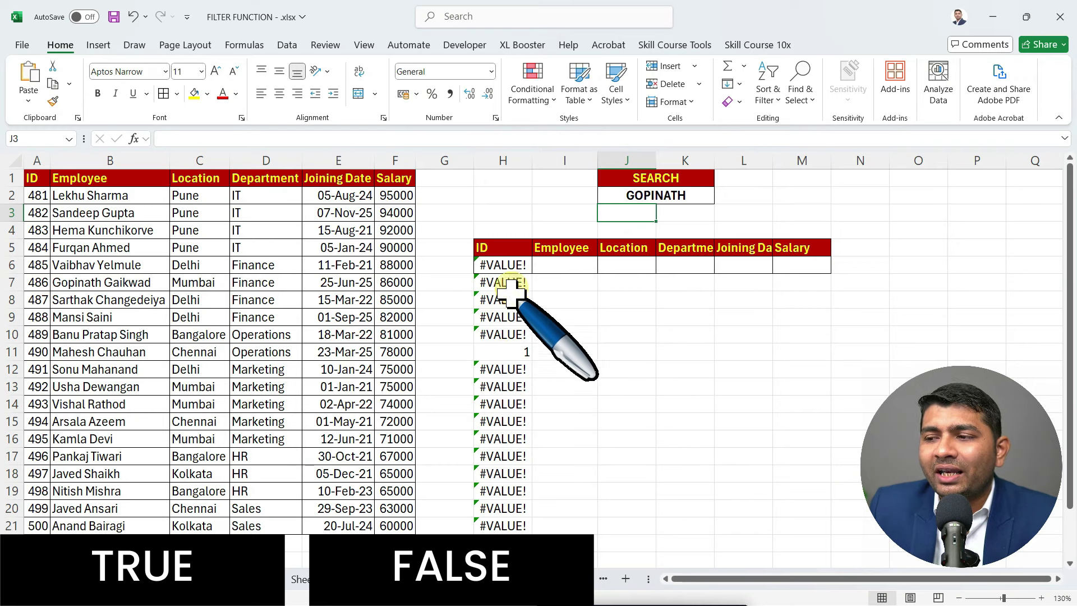
Wrap H6's SEARCH in ISNUMBER to return TRUE/FALSE for each employee.
double_click(503, 264)
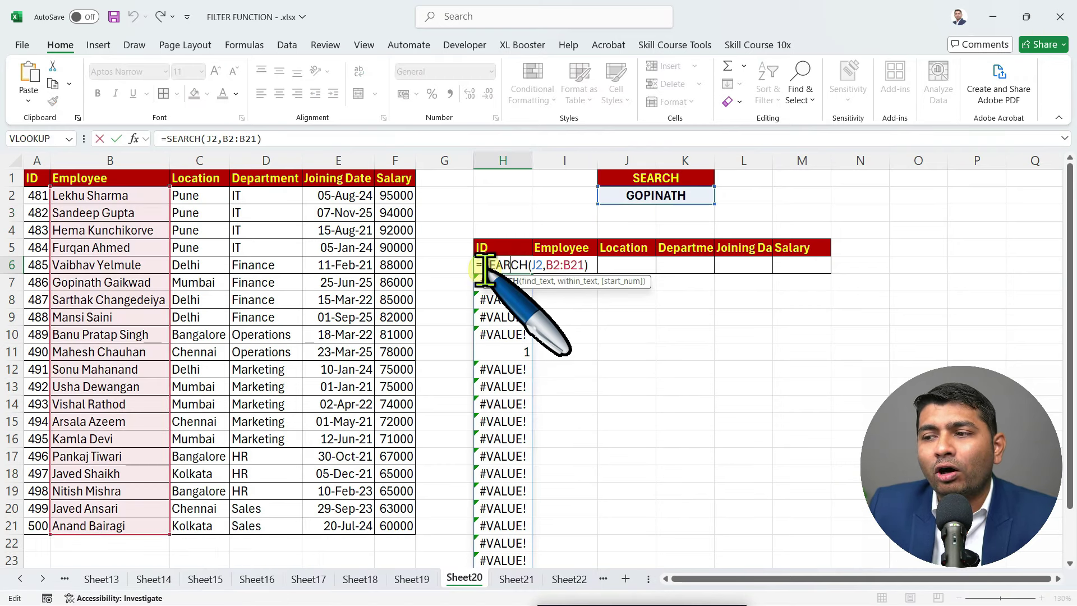
left_click(483, 265)
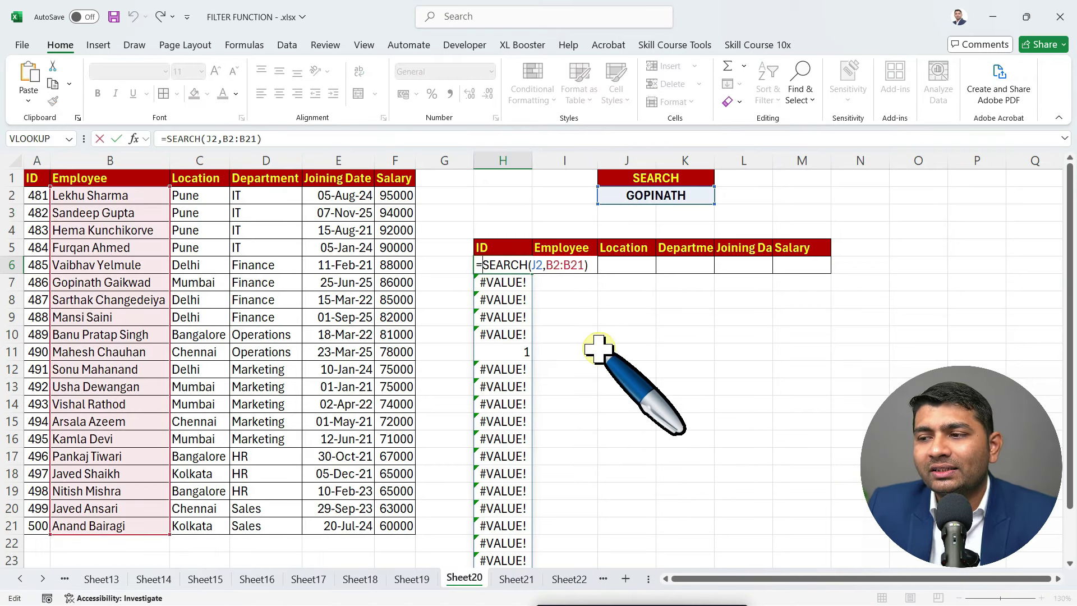
type("IS")
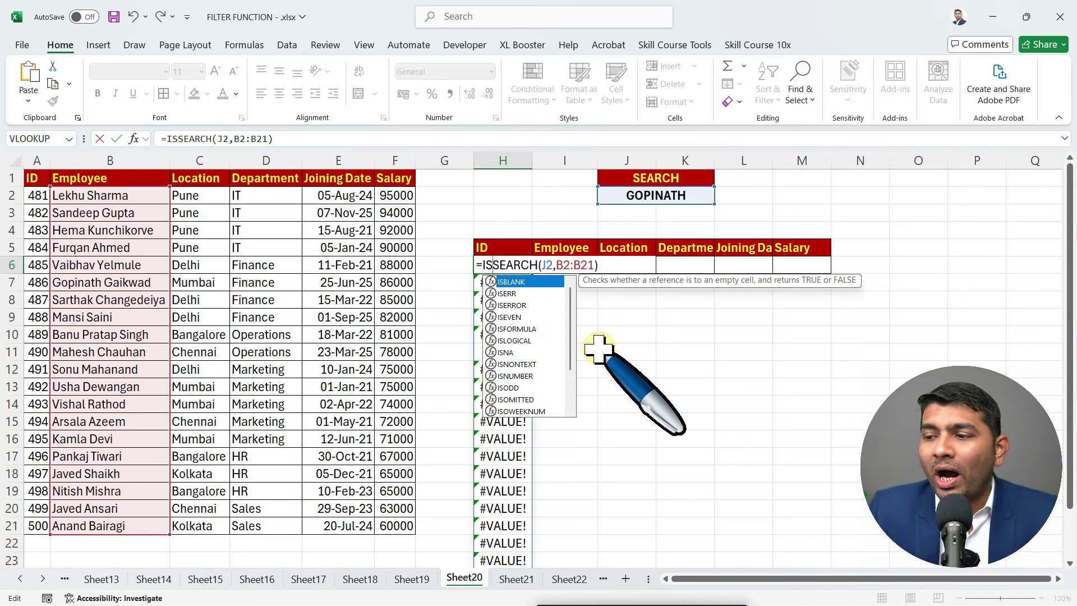
key("Down")
key("Down")
key("Down")
key("Down")
key("Down")
key("Down")
key("Down")
key("Down")
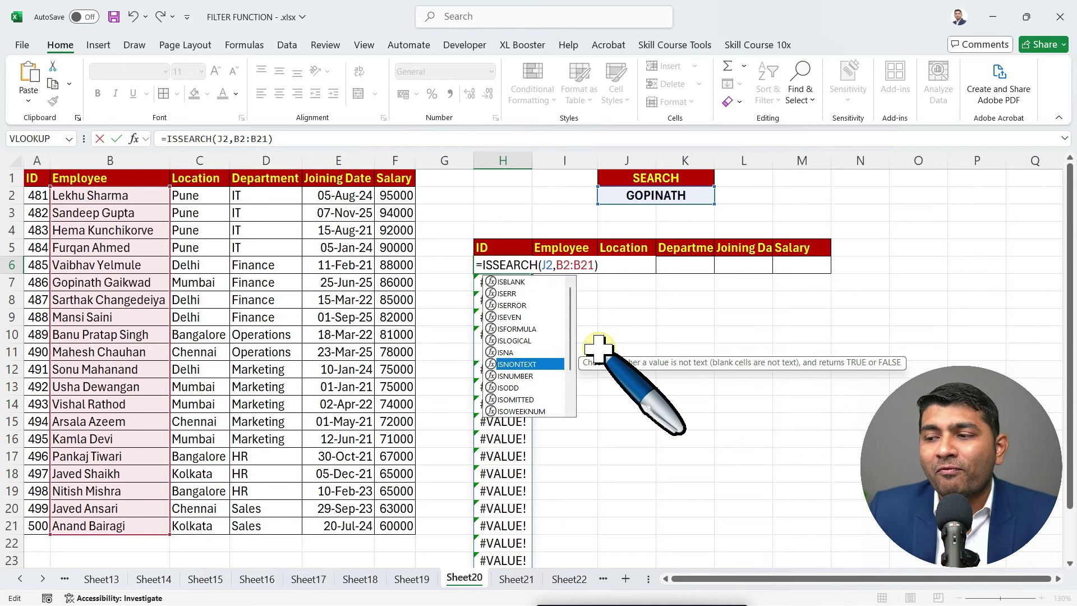
key("Tab")
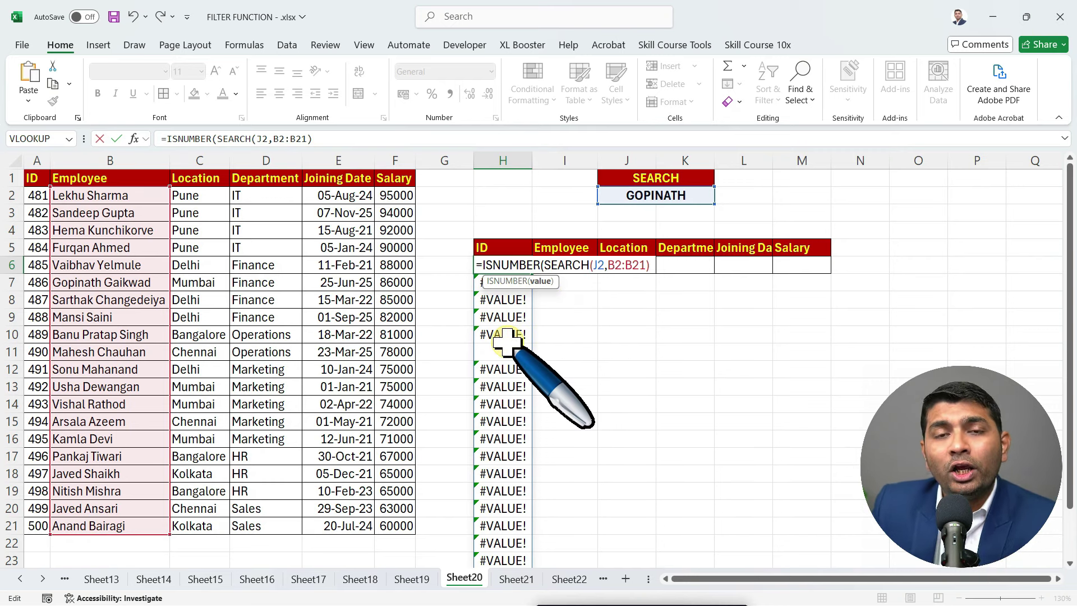
left_click(650, 267)
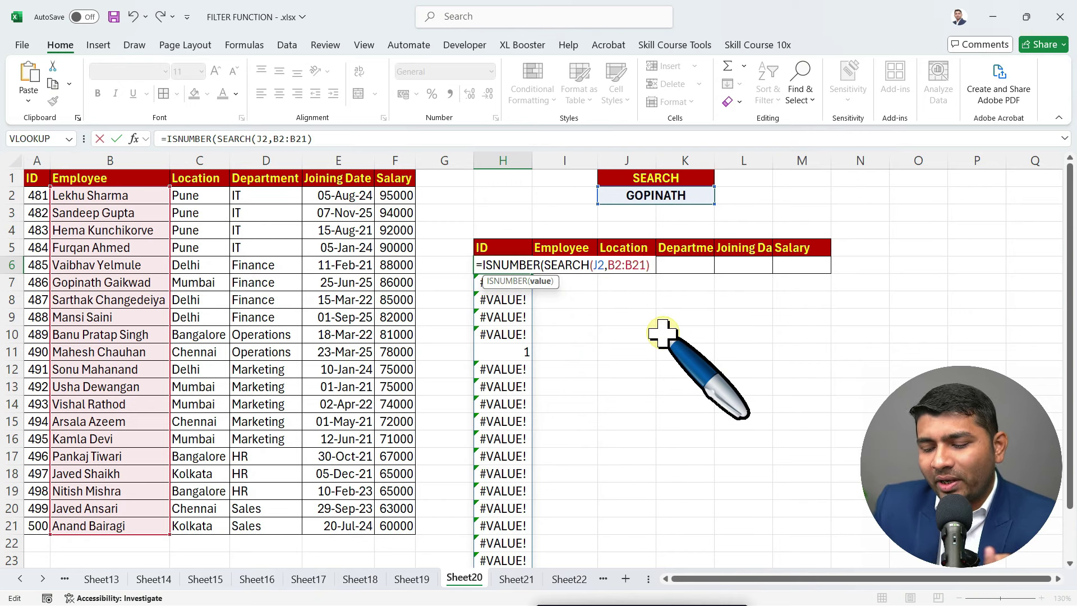
type(")")
key("Return")
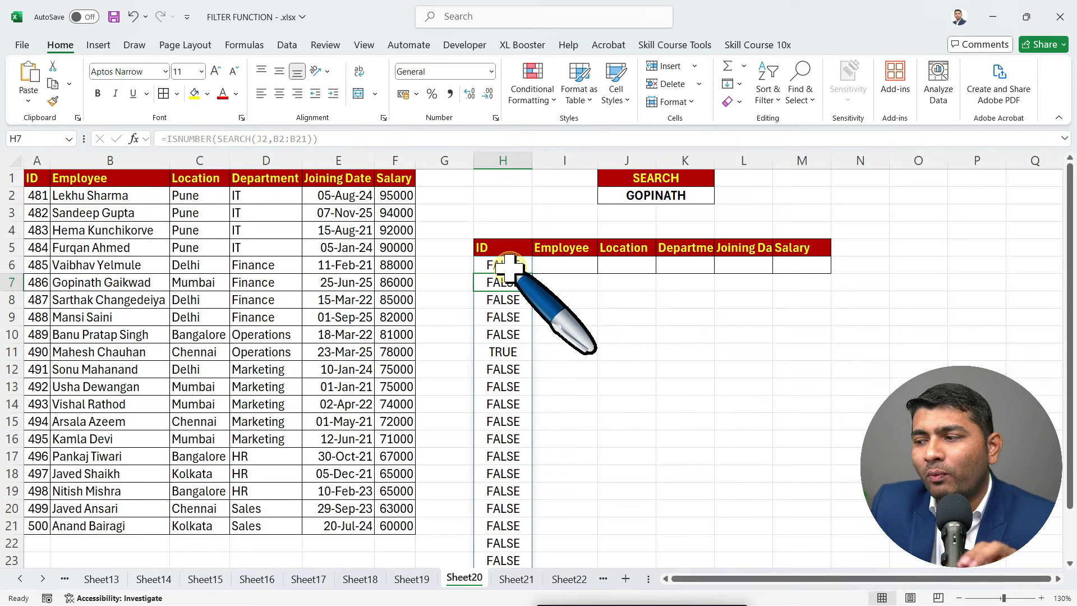
Confirm only H11 shows TRUE, then reopen H6's formula.
left_click_drag(508, 268, 510, 351)
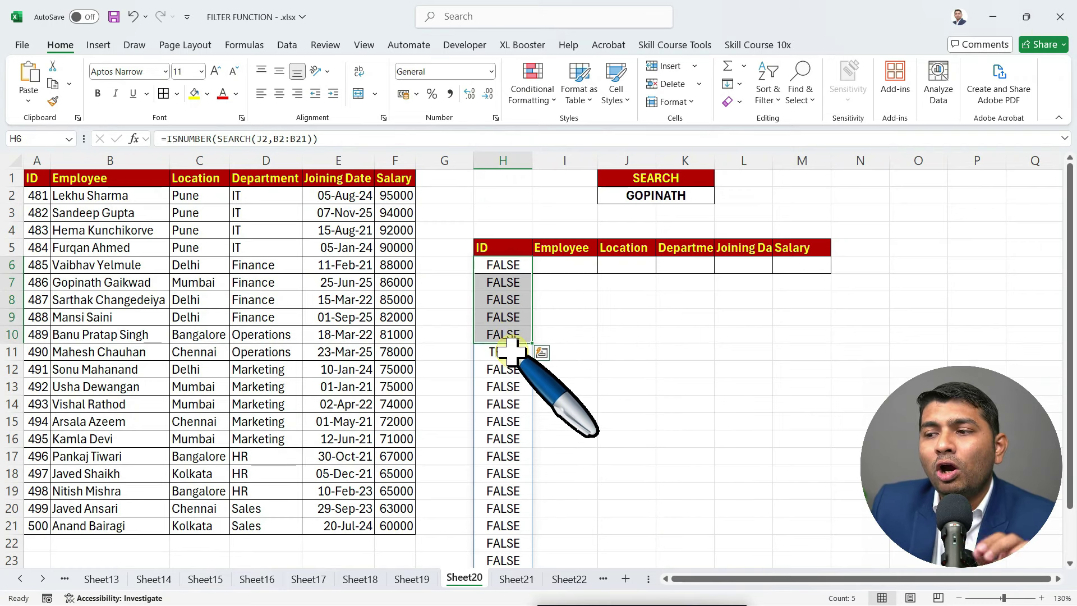
left_click(512, 354)
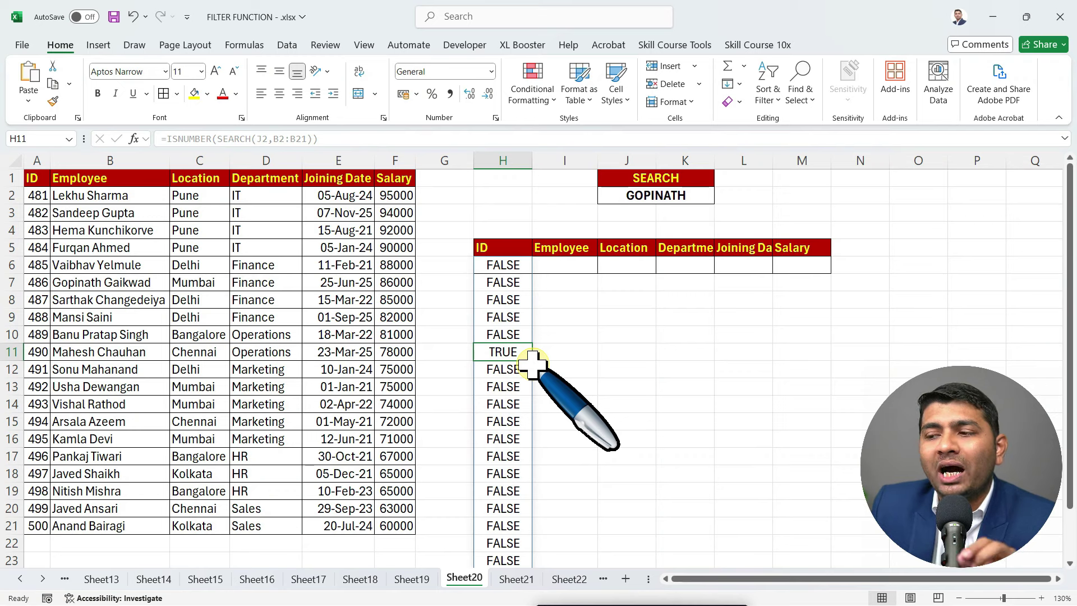
double_click(510, 266)
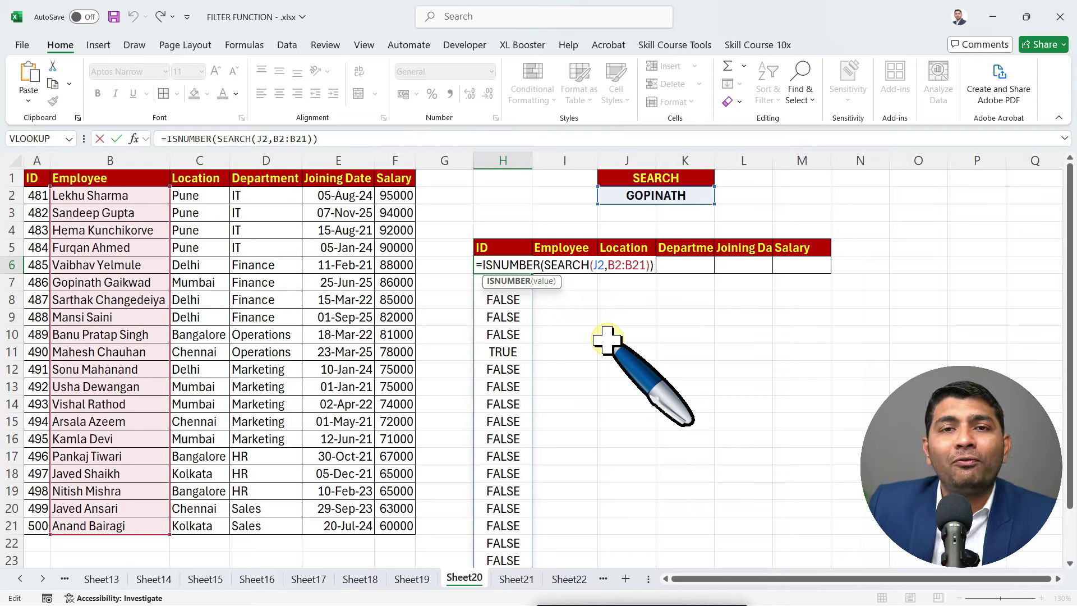
Wrap H6 in FILTER(A2:F21,…,"NOT MATCH") to return Gopinath's full record.
left_click(484, 265)
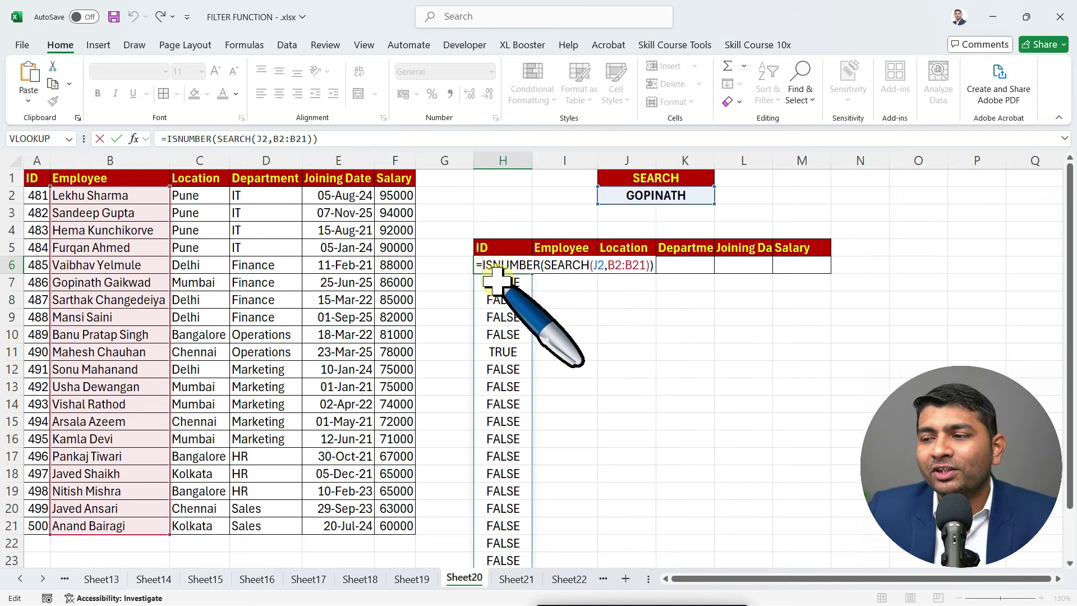
type("FIL")
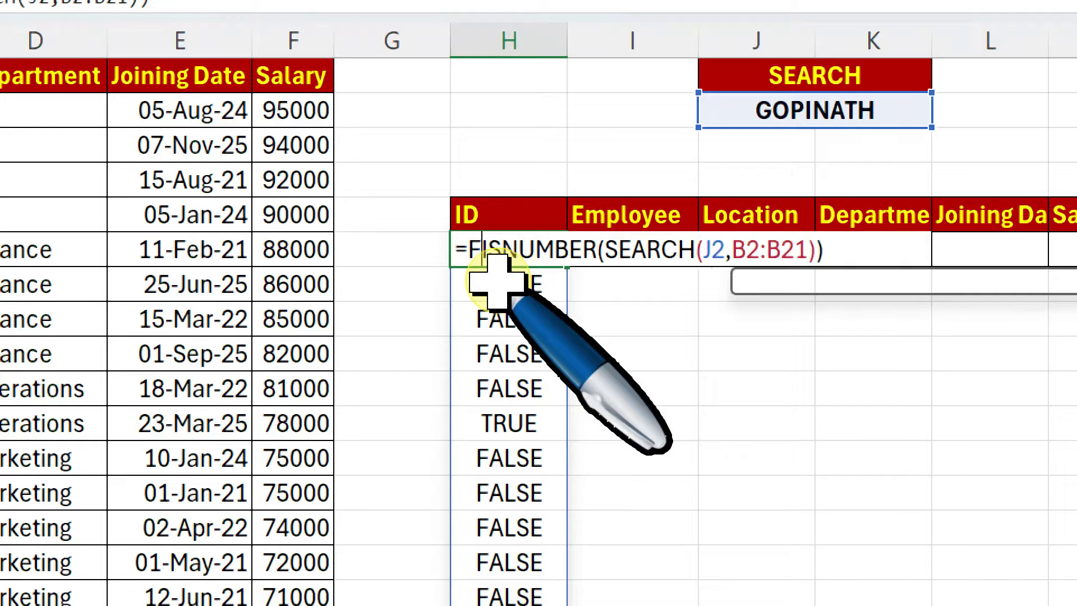
key("Tab")
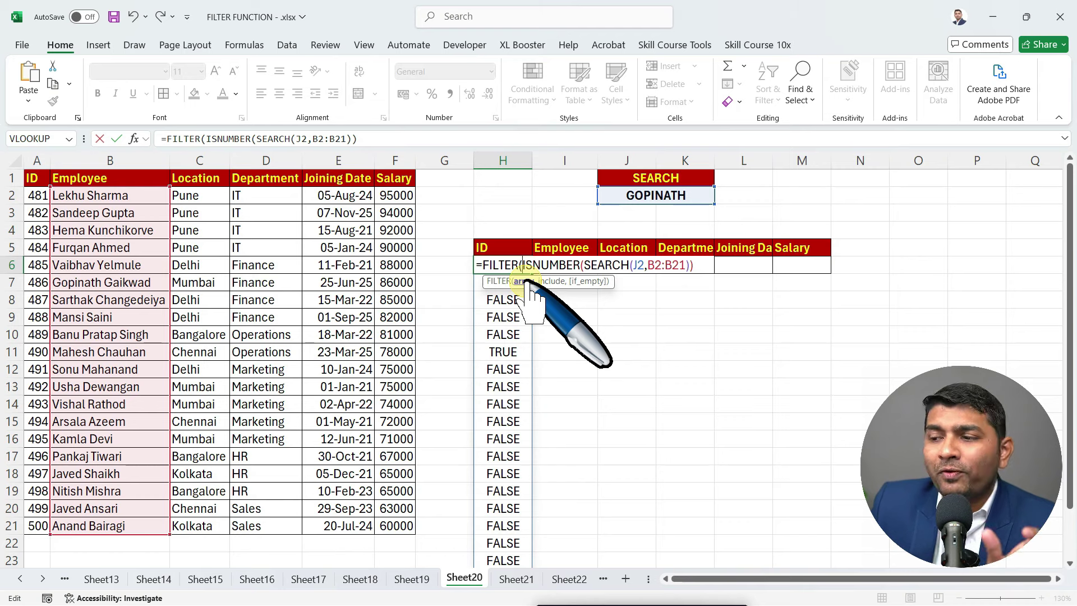
left_click_drag(37, 195, 391, 523)
type(",")
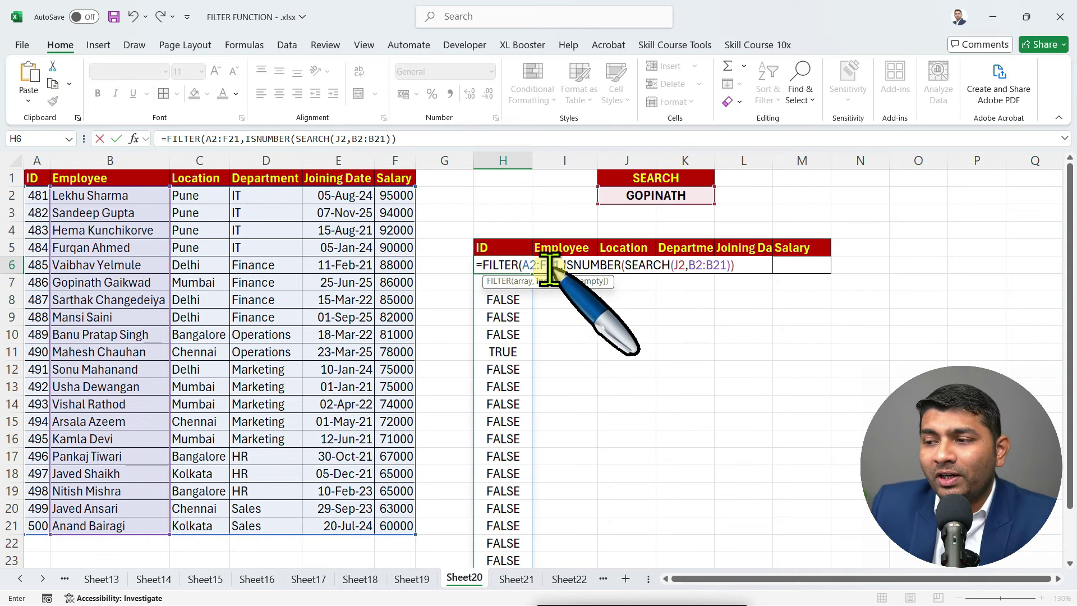
left_click(744, 265)
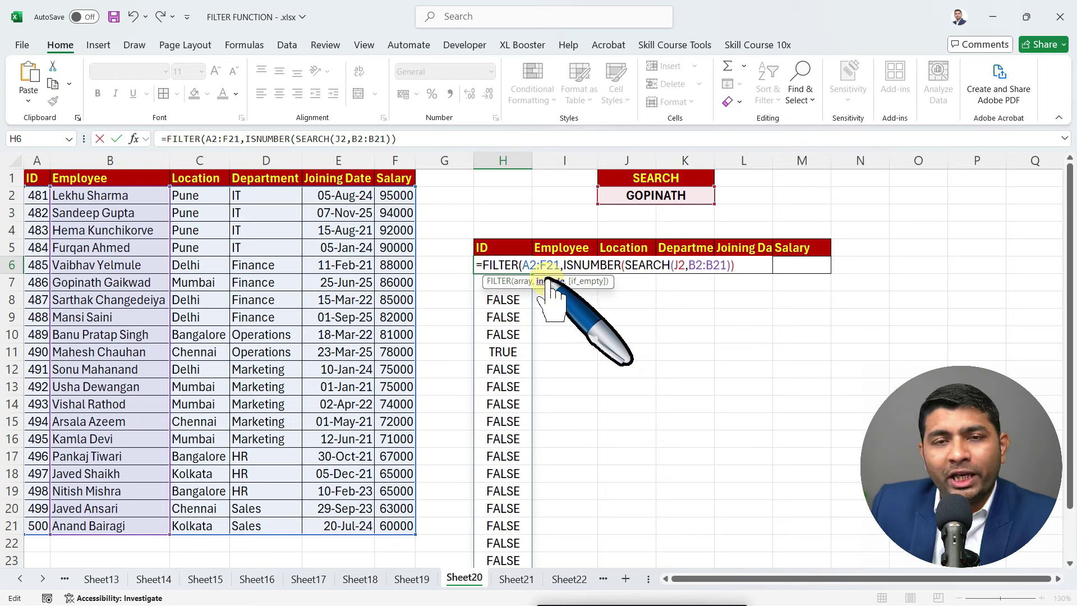
left_click_drag(565, 264, 738, 263)
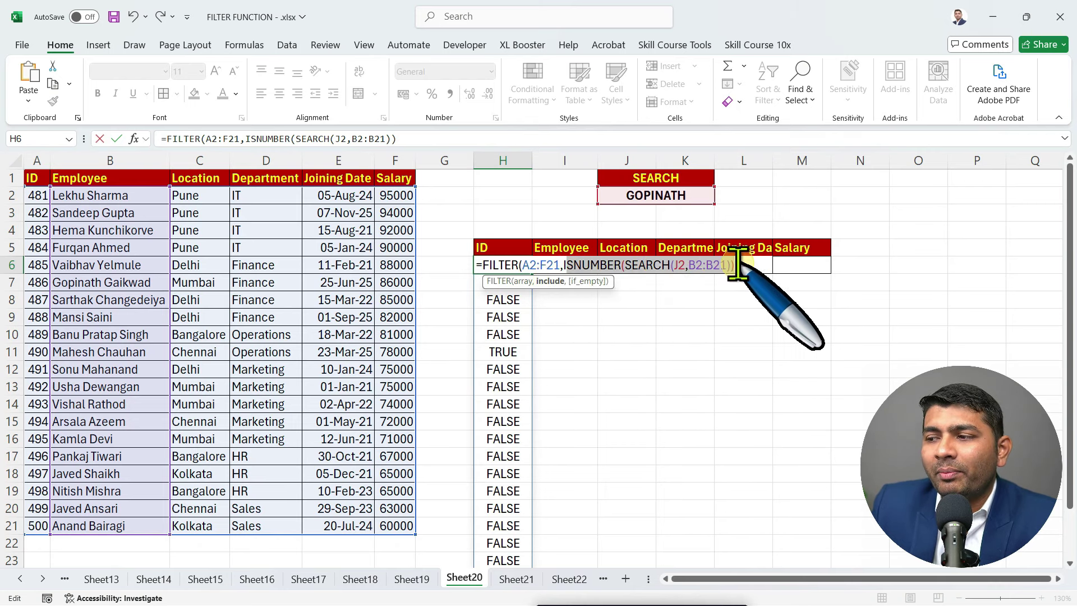
left_click(737, 265)
type(",")
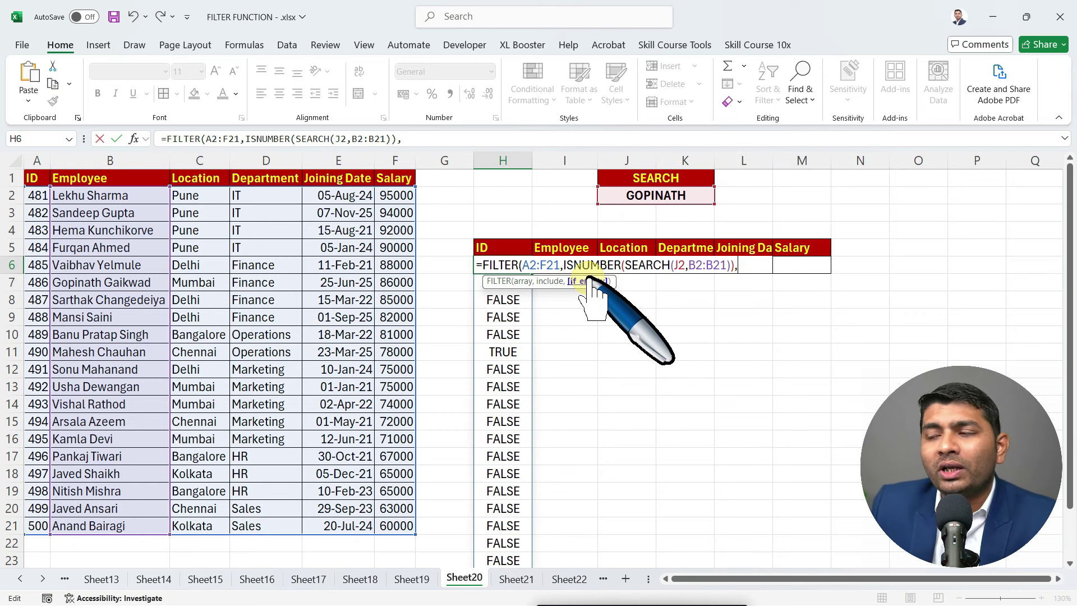
type("\"")
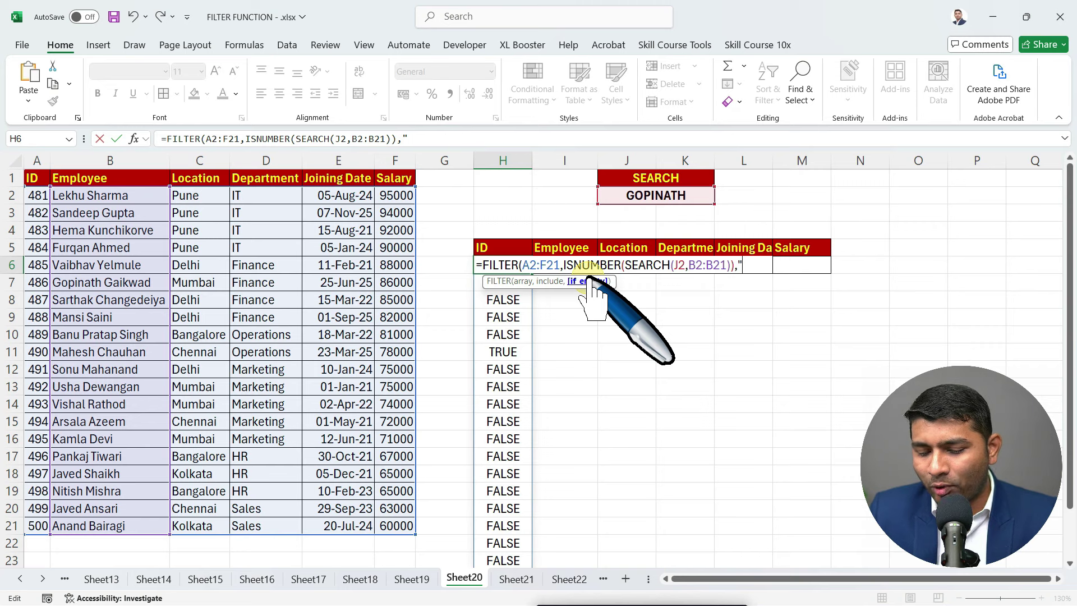
type("NOT MATCH\"")
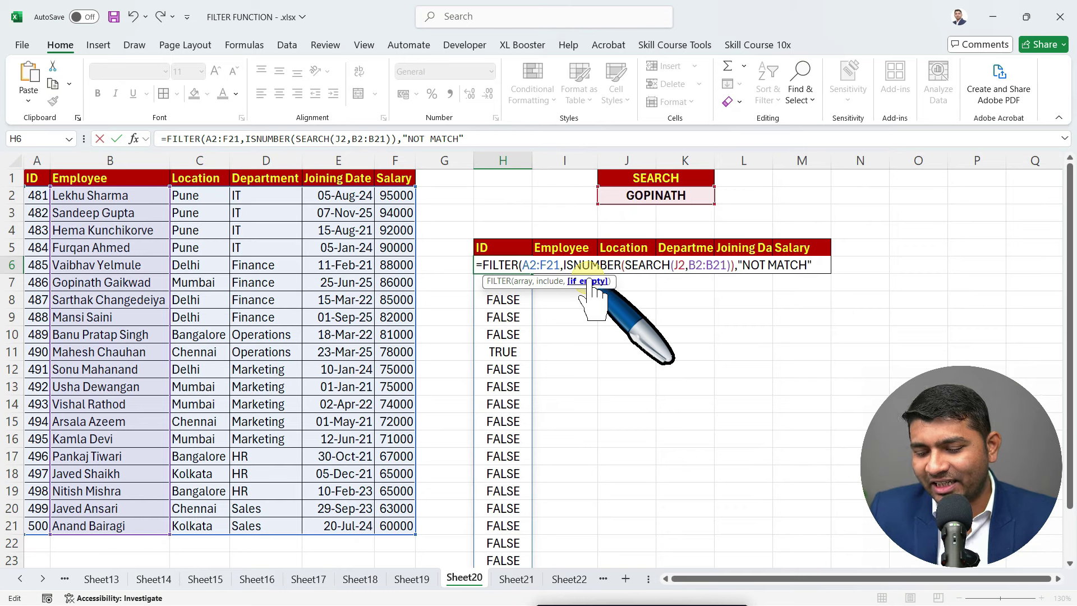
type(")")
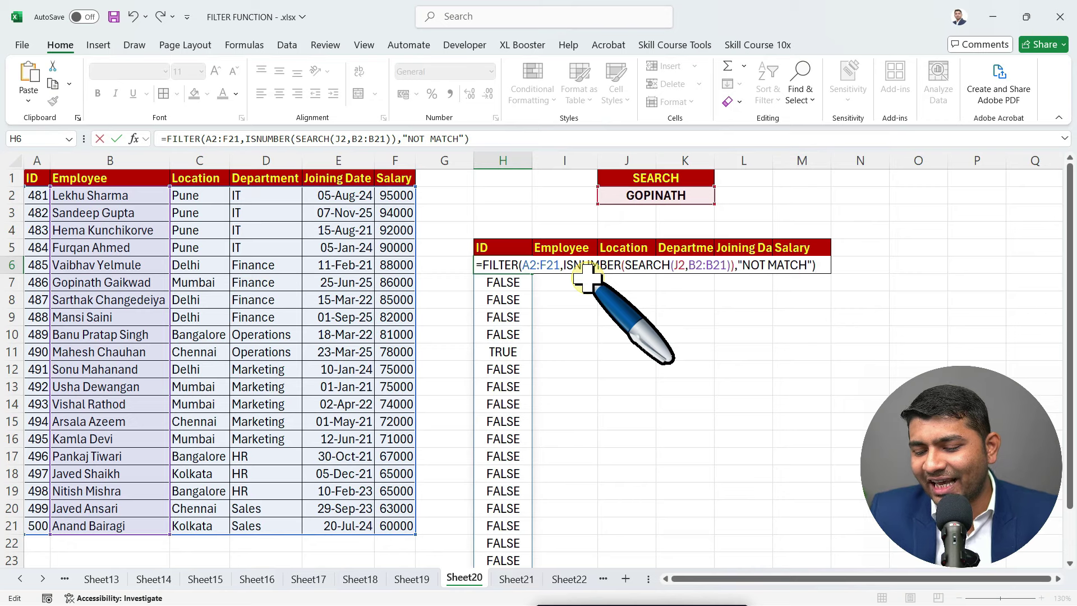
key("Return")
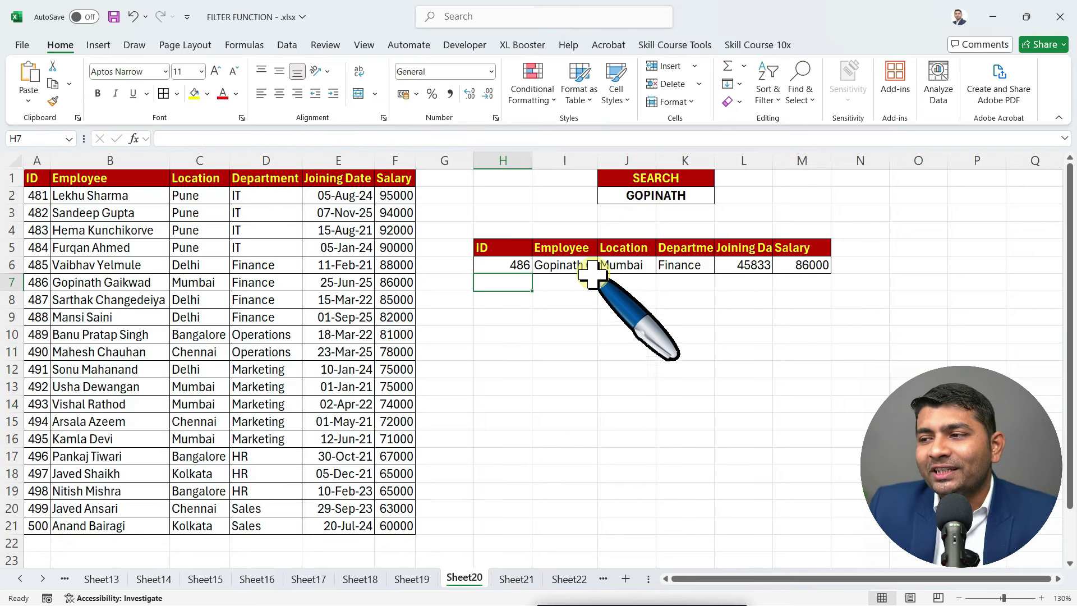
Format the joining date in L6 as Short Date so it shows 25-06-2025 instead of 45833.
left_click(685, 199)
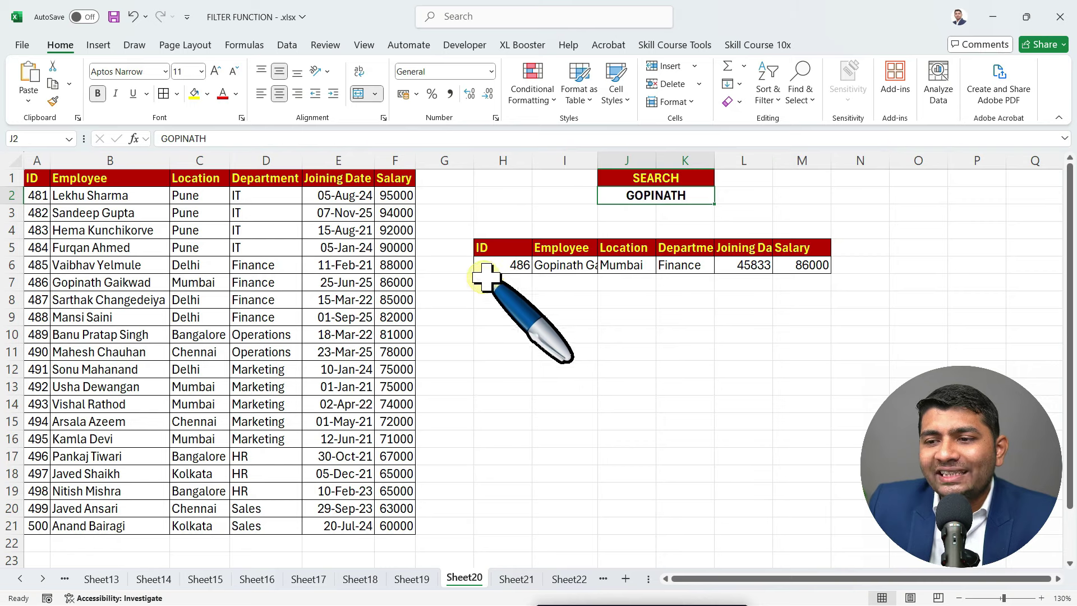
left_click_drag(37, 283, 407, 280)
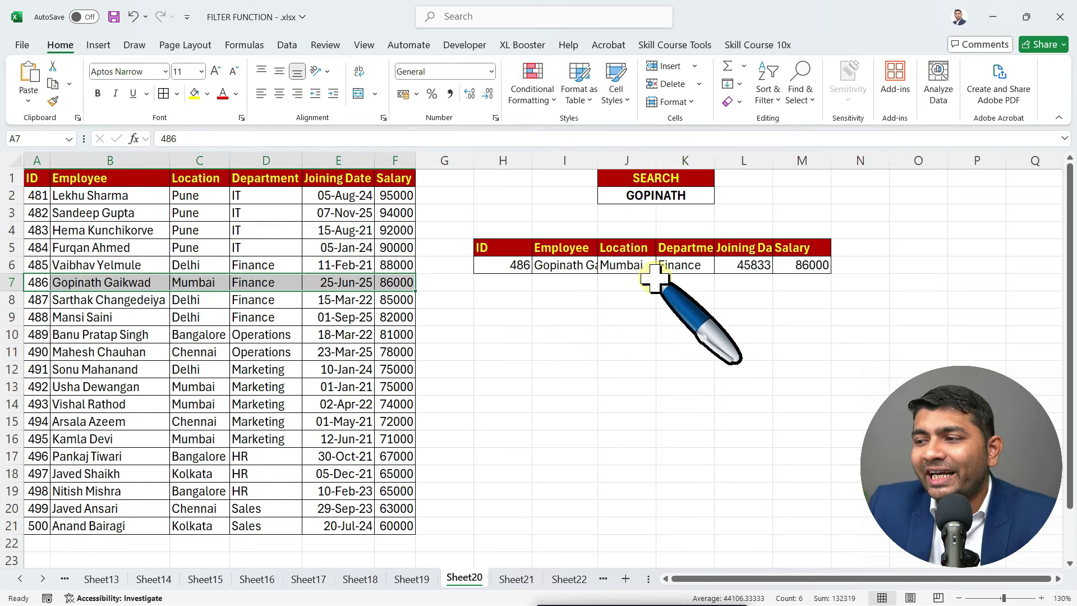
left_click(724, 265)
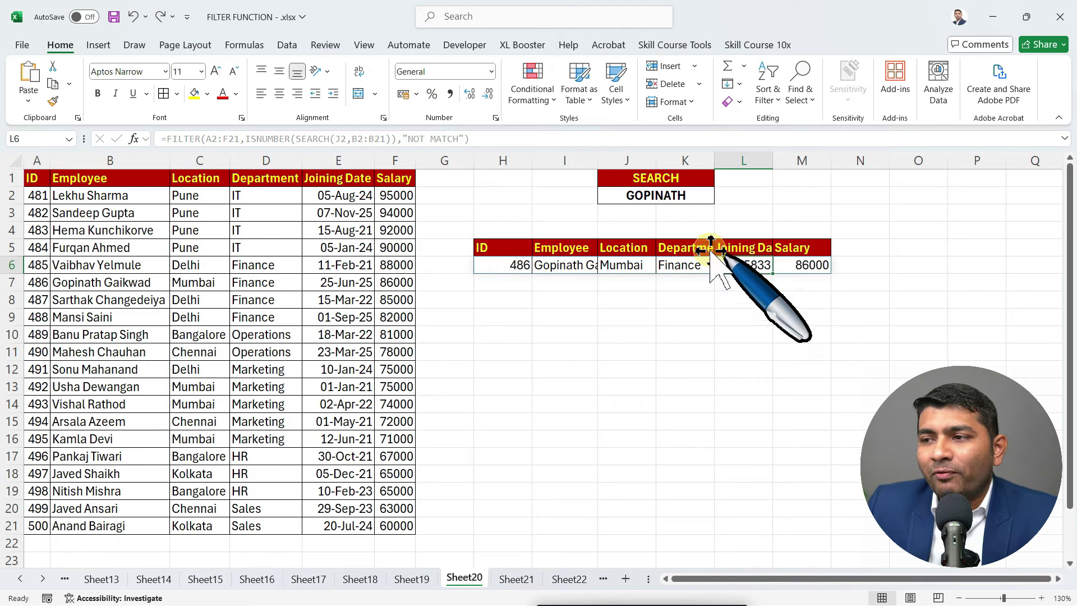
left_click(491, 71)
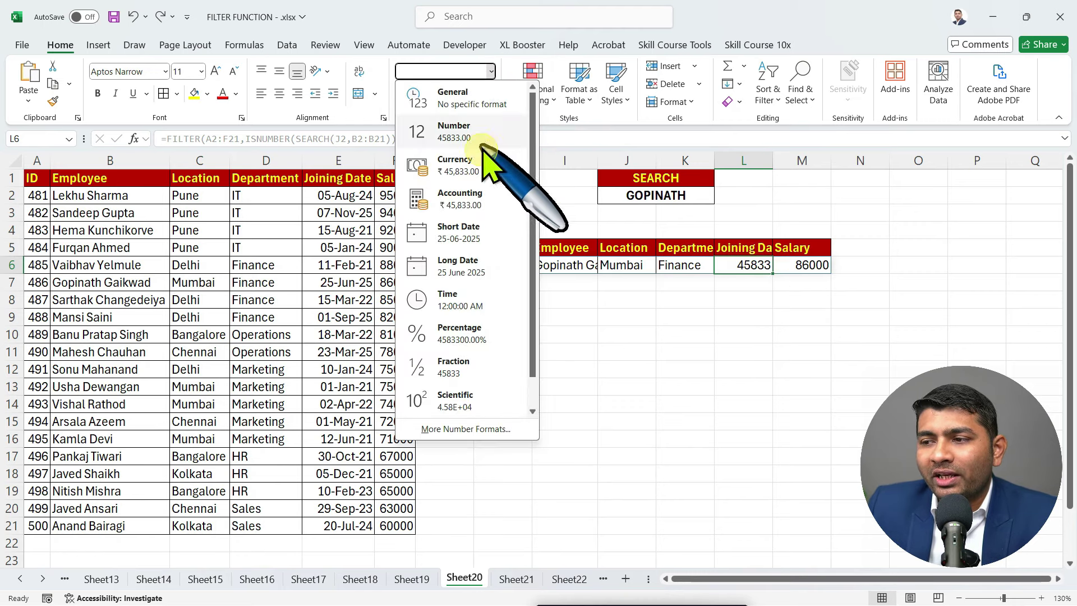
left_click(457, 233)
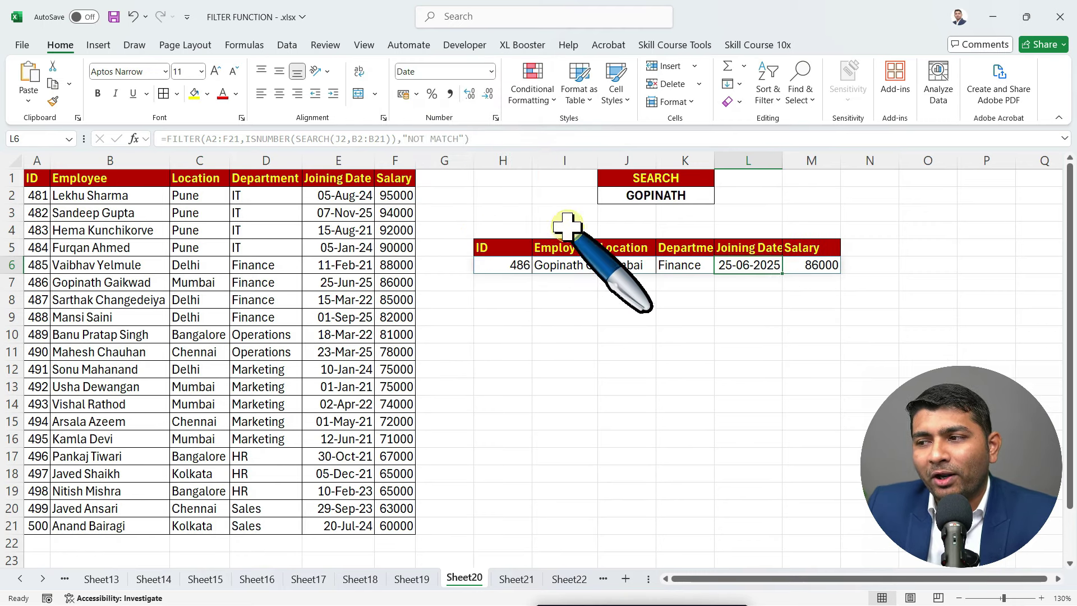
left_click(656, 197)
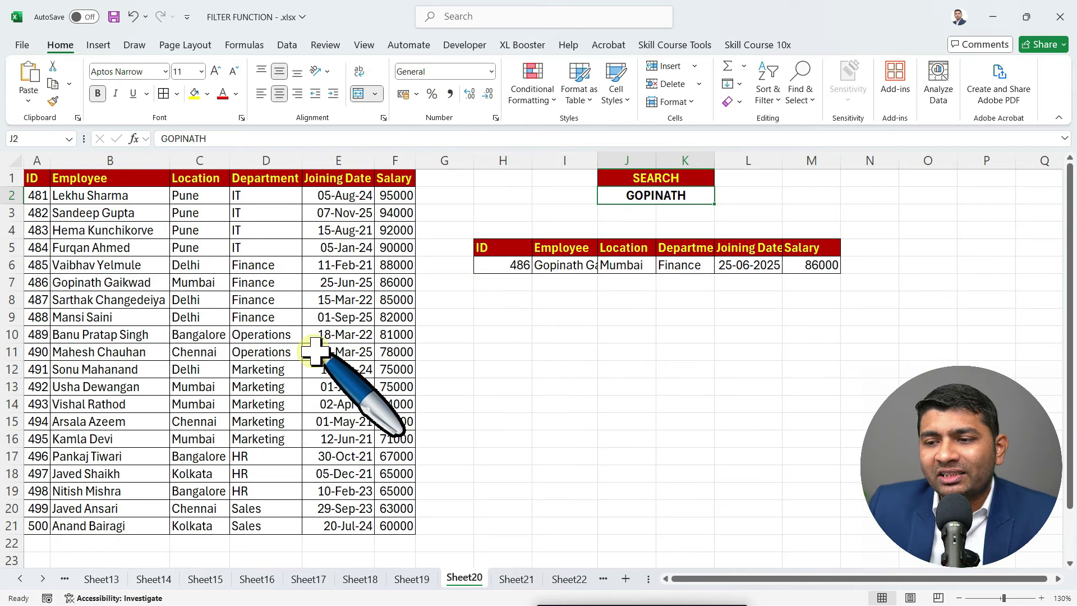
Search for RATHOD in J2 and autofit column I to show full employee names.
type("RATHOD")
key("Return")
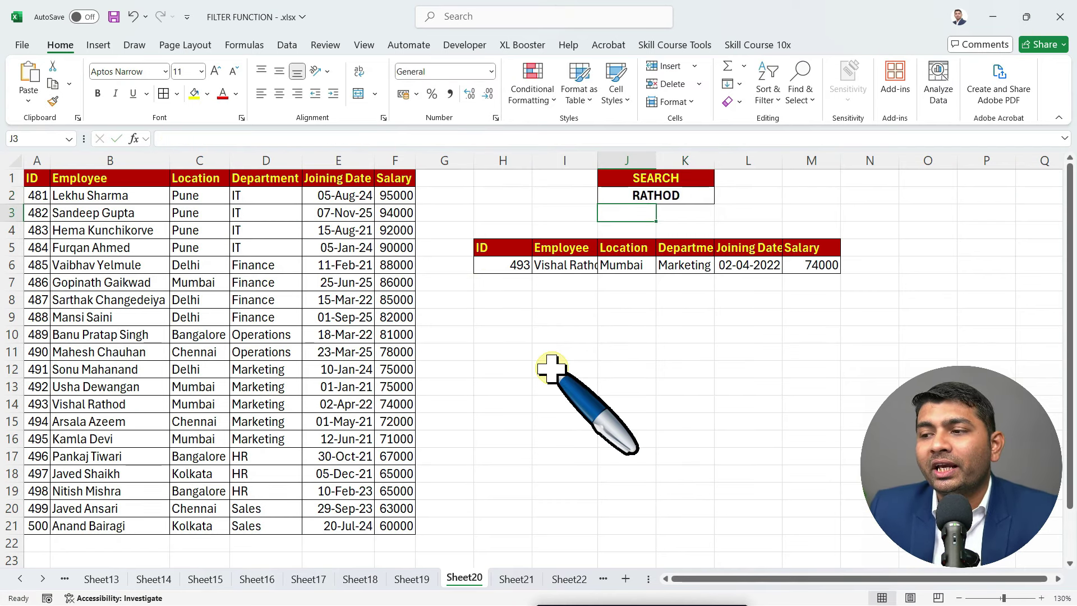
double_click(598, 160)
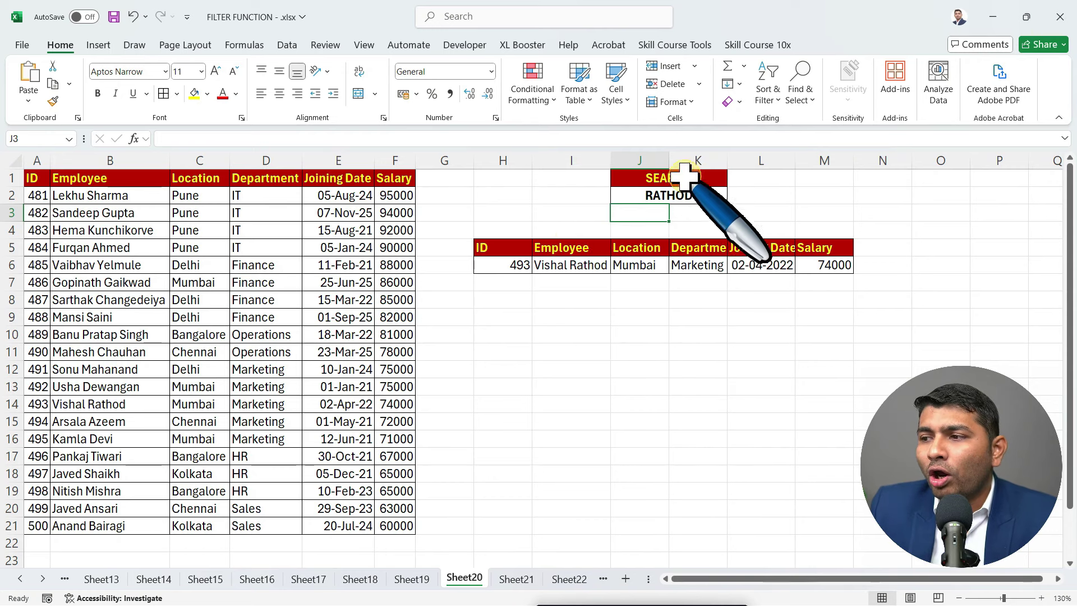
Change the search term in J2 to TIWARI.
left_click(690, 195)
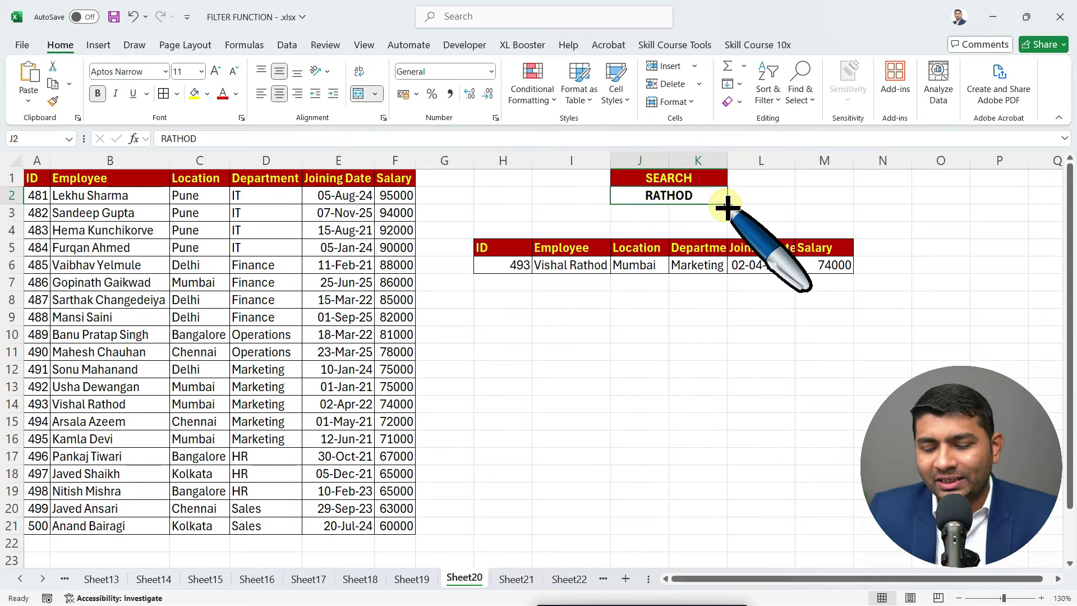
type("TIWARI")
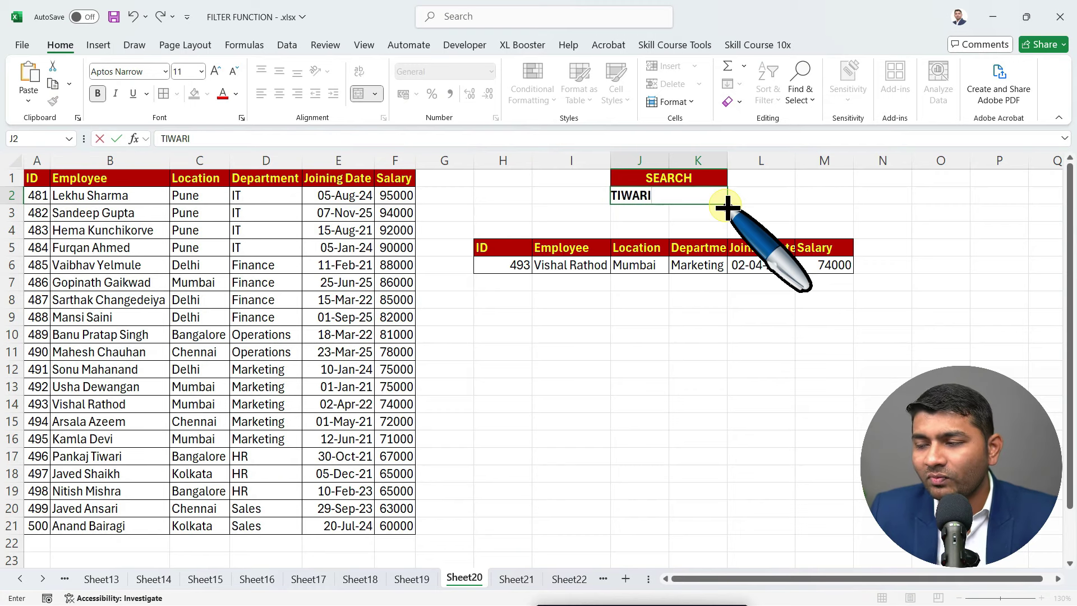
key("Return")
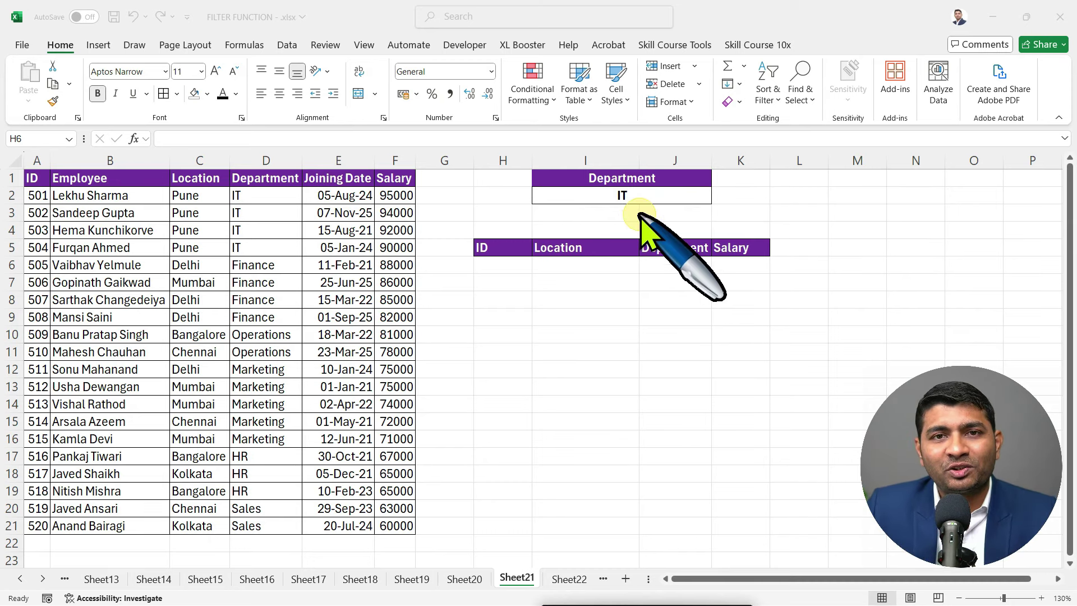
left_click(519, 266)
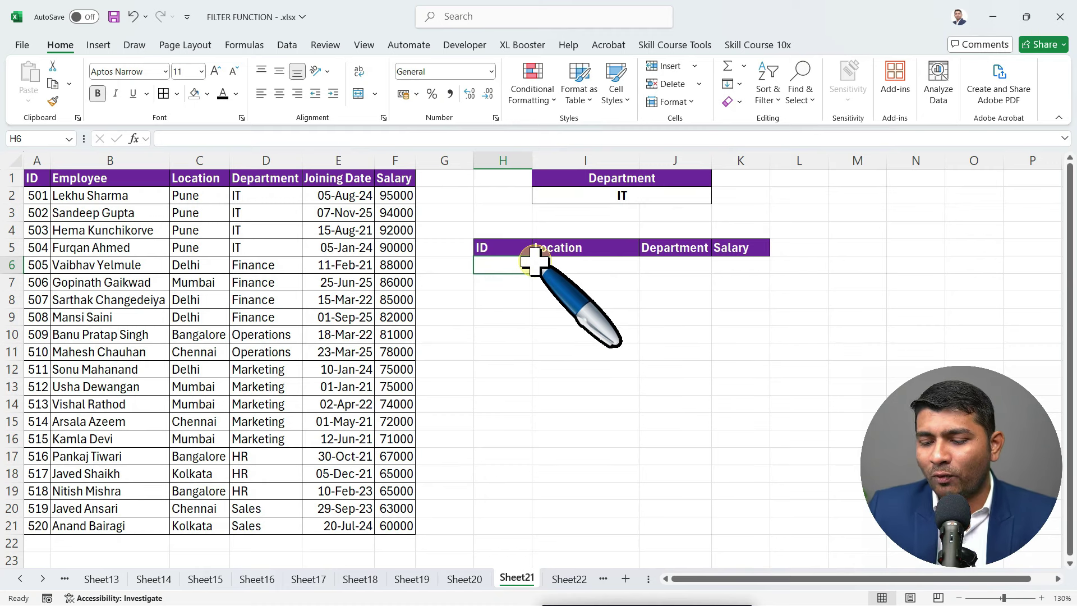
Enter =FILTER(A2:F21,D2:D21=I2,"NOT MATCH") in H6 to spill the four IT employees.
type("=FIL")
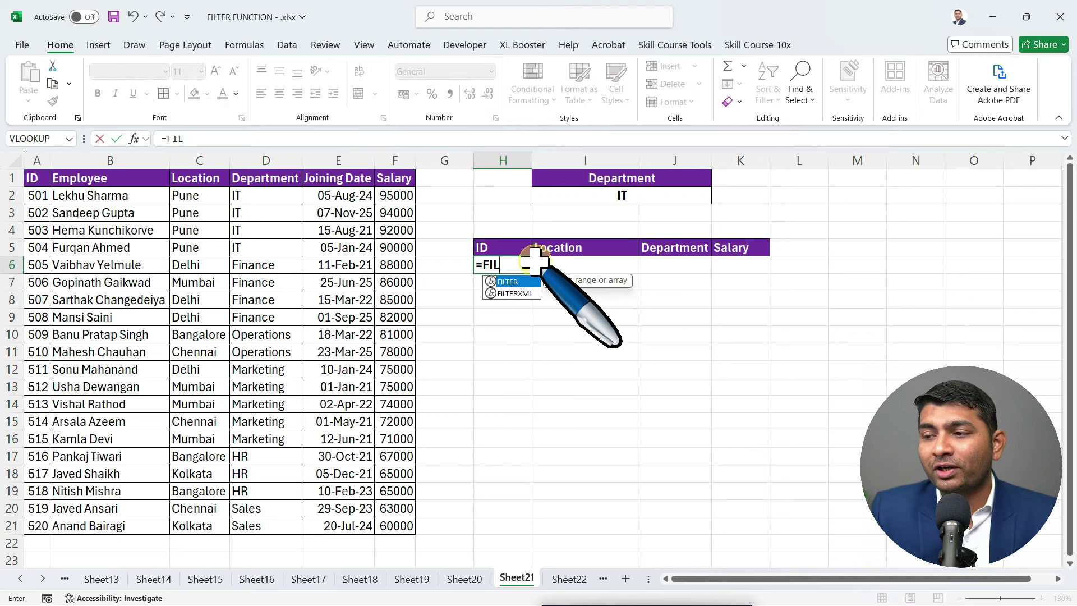
key("Tab")
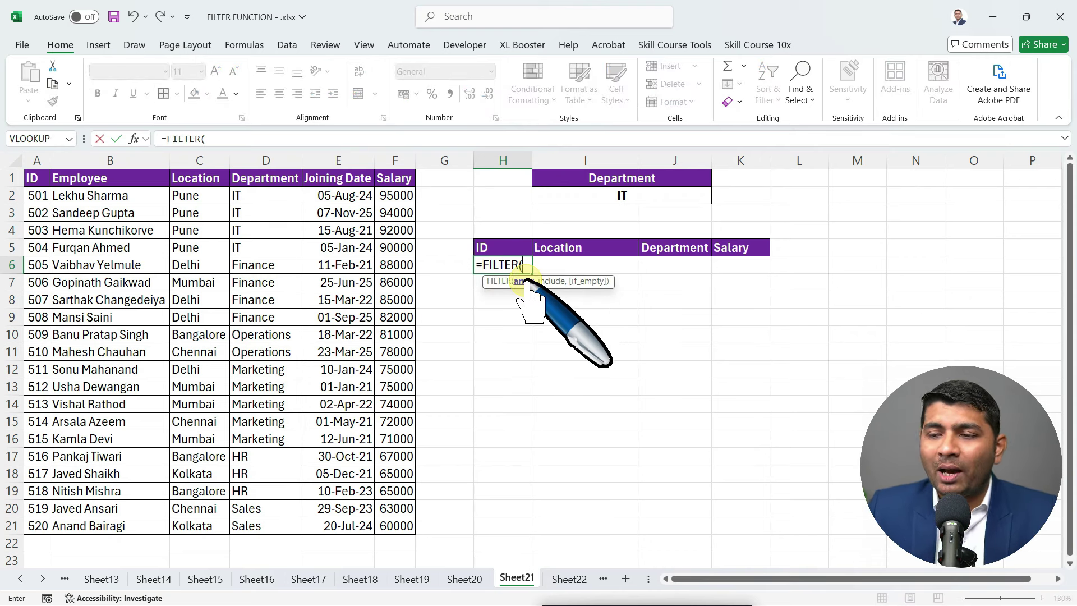
left_click_drag(46, 197, 399, 524)
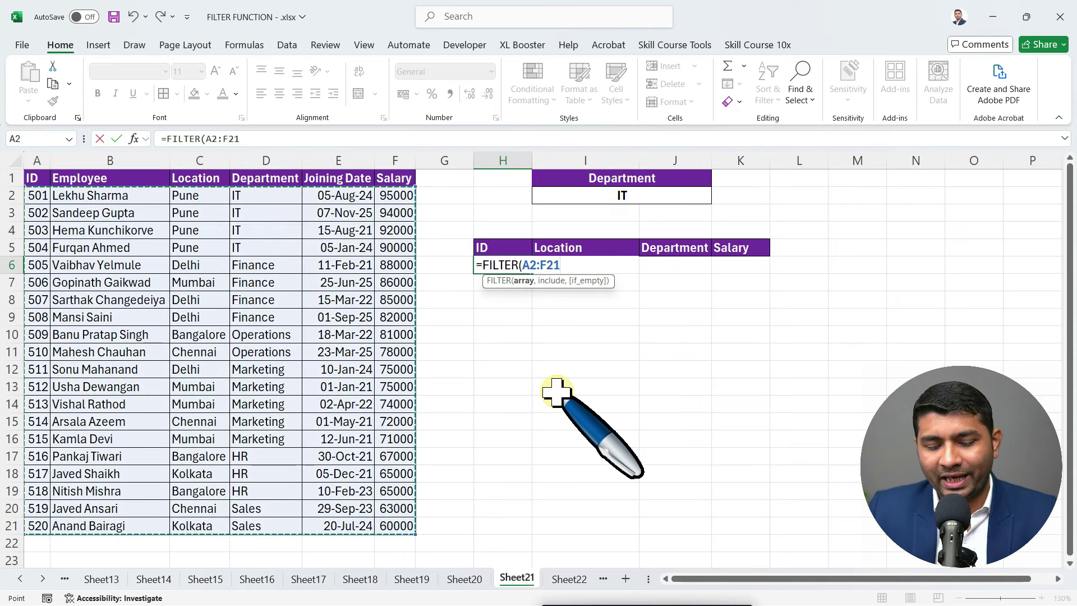
type(",")
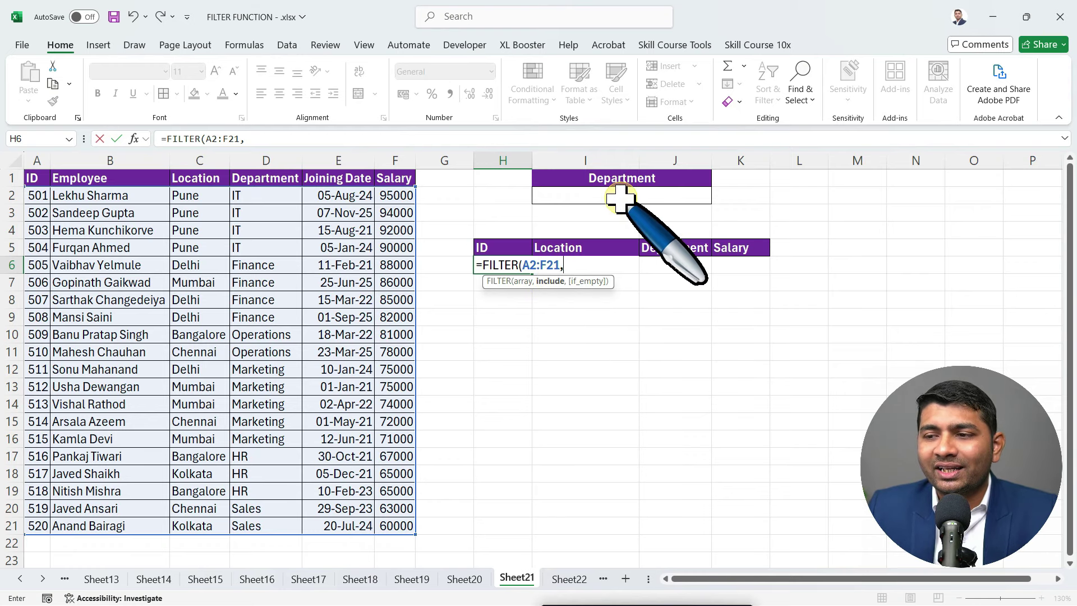
left_click_drag(252, 195, 267, 530)
type("=")
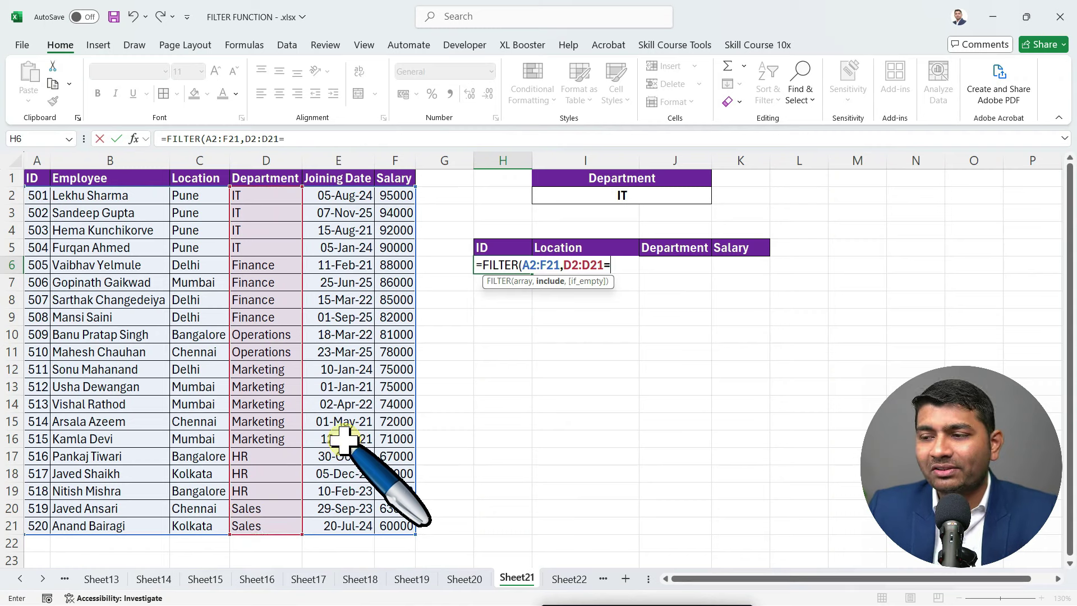
left_click(629, 196)
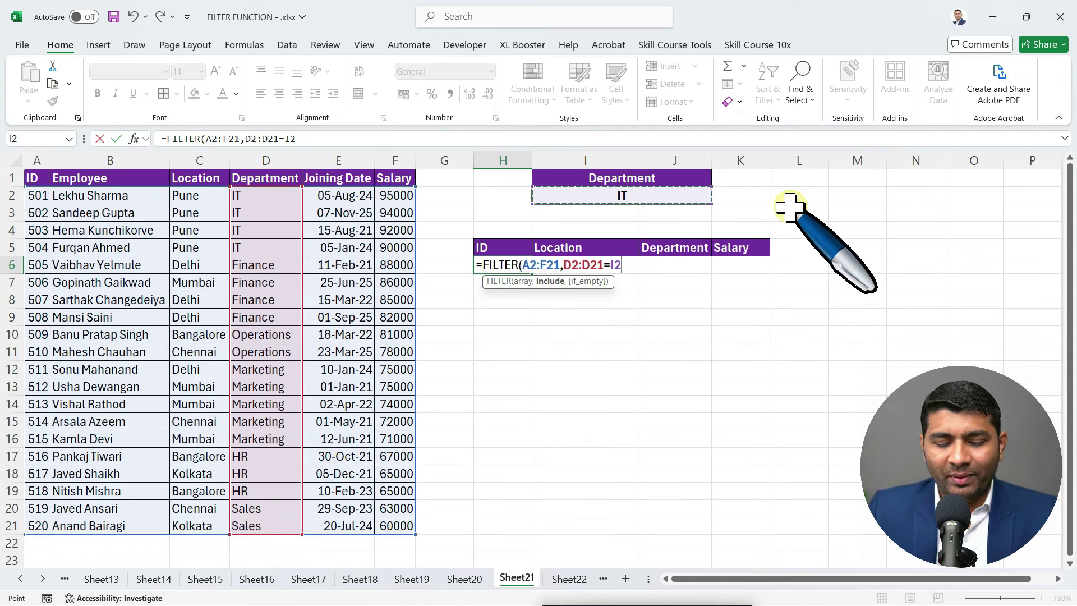
type(",")
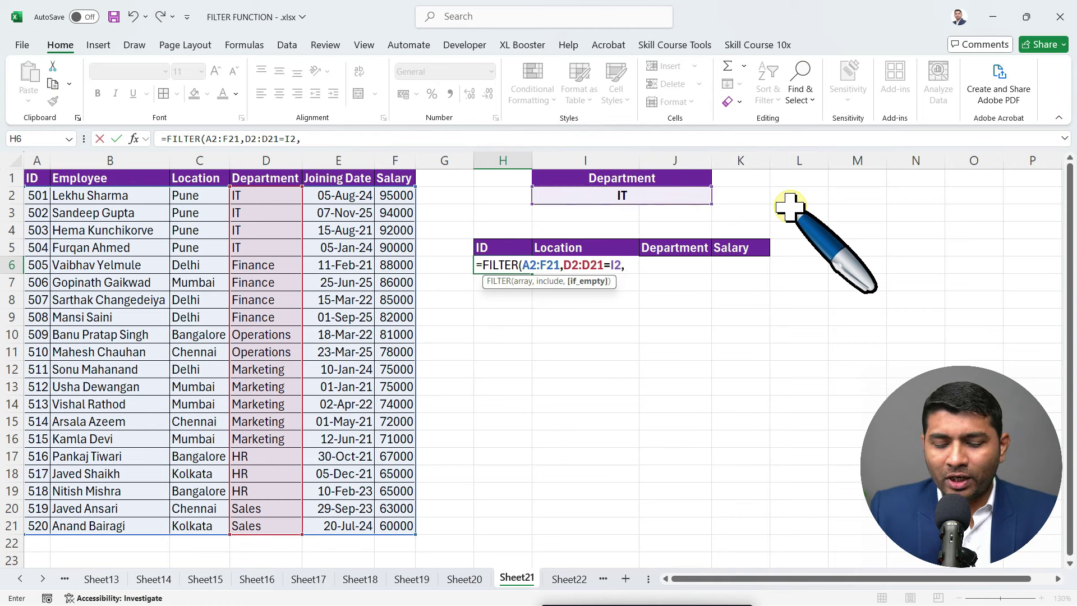
type("\"NOT")
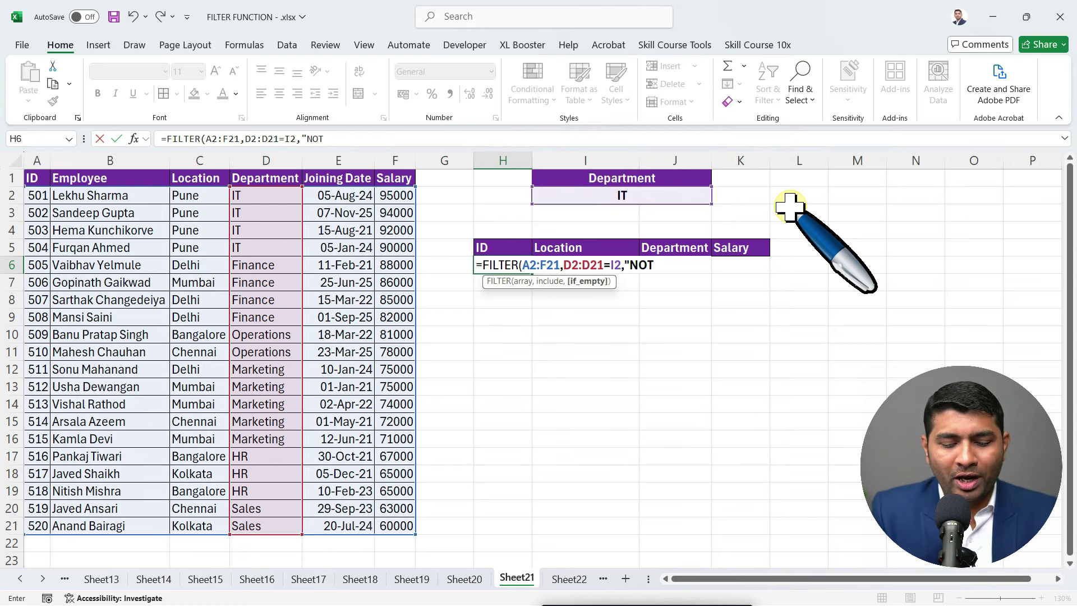
type(" MATCH\"")
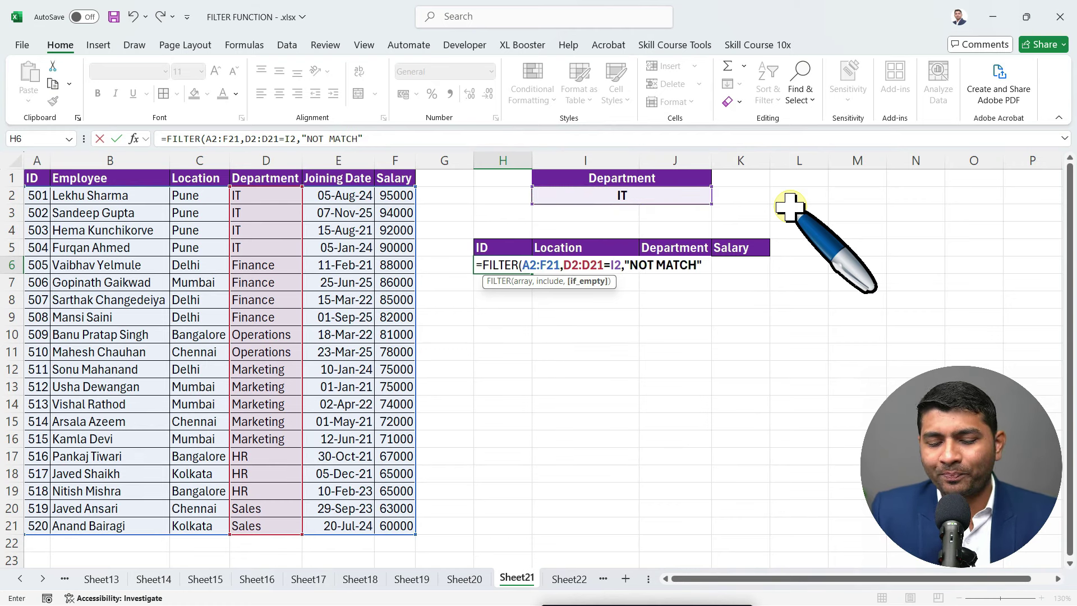
type(")")
key("Return")
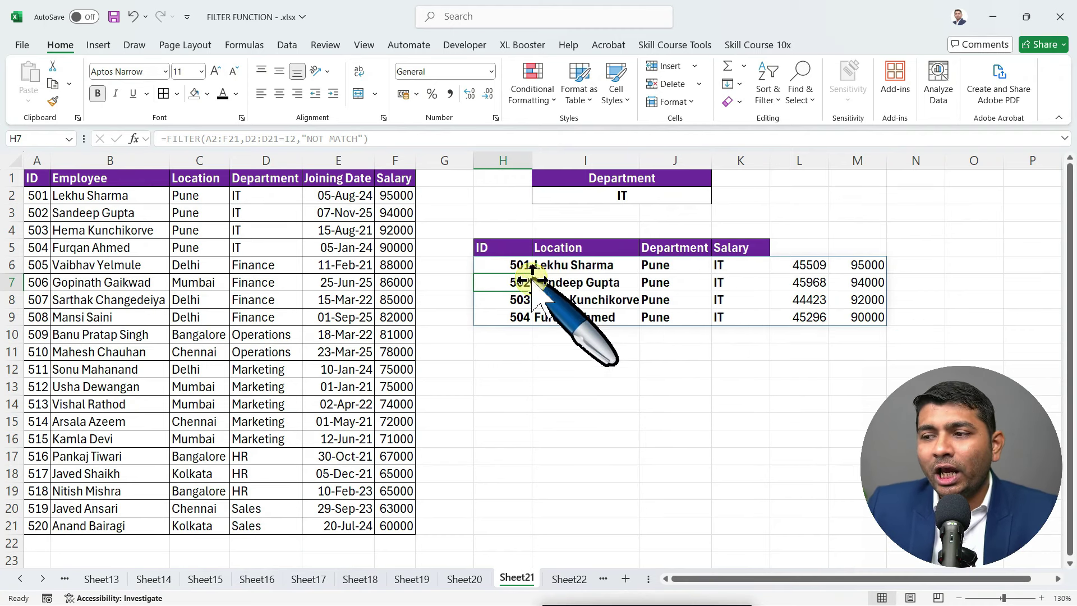
Wrap the H6 FILTER formula in CHOOSECOLS with columns 1,3,4,6.
double_click(508, 264)
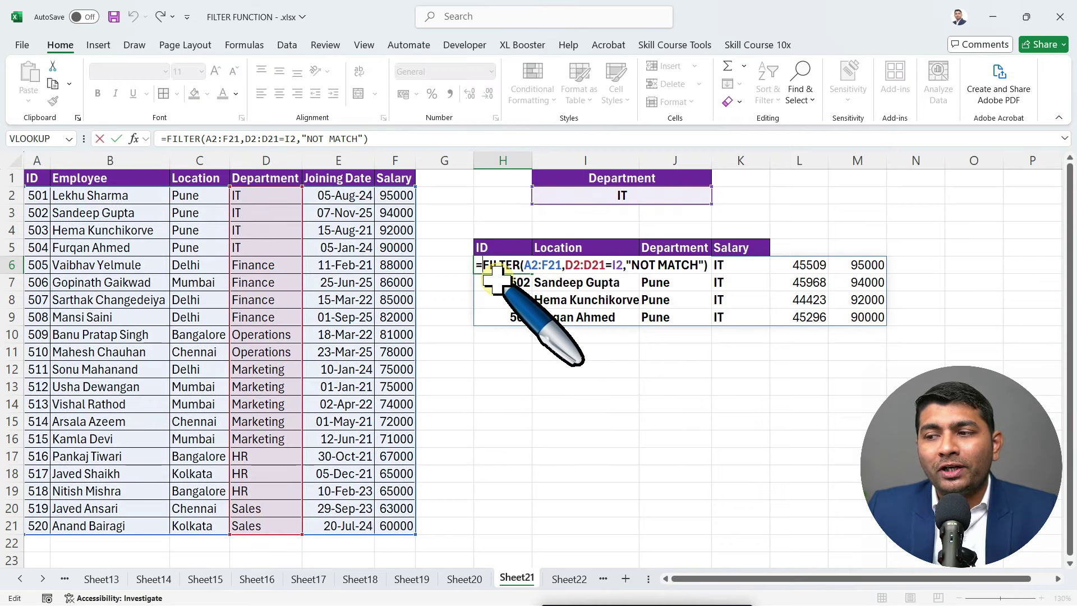
type("CHO")
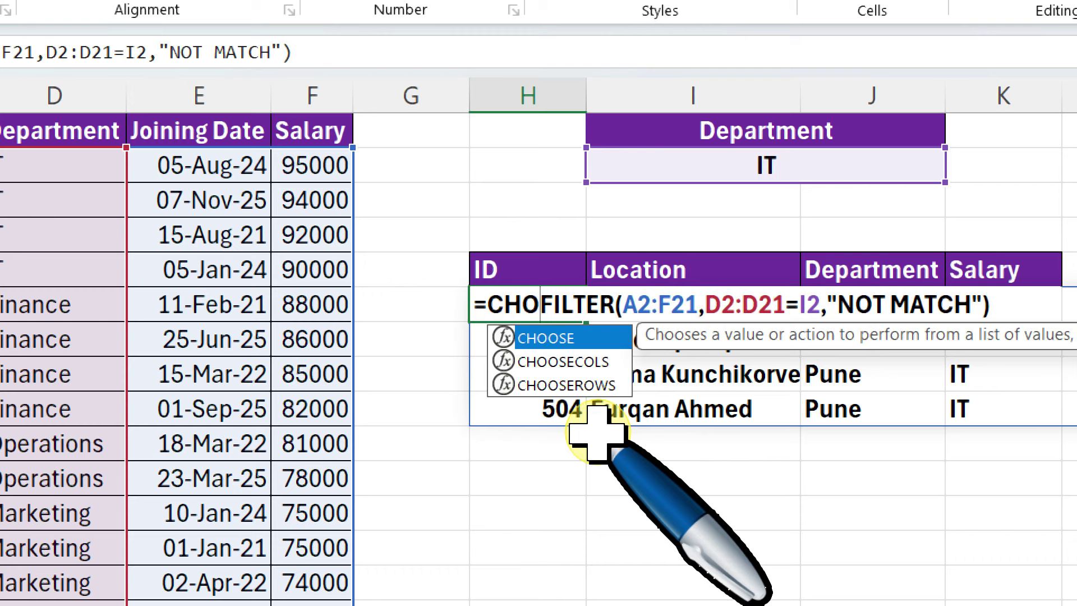
key("Down")
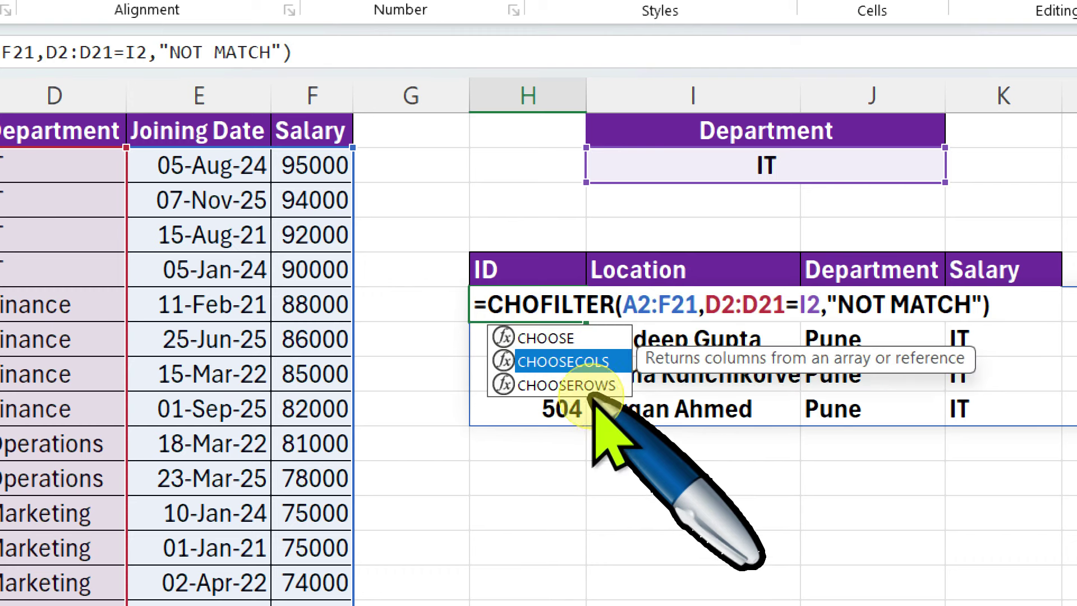
double_click(597, 361)
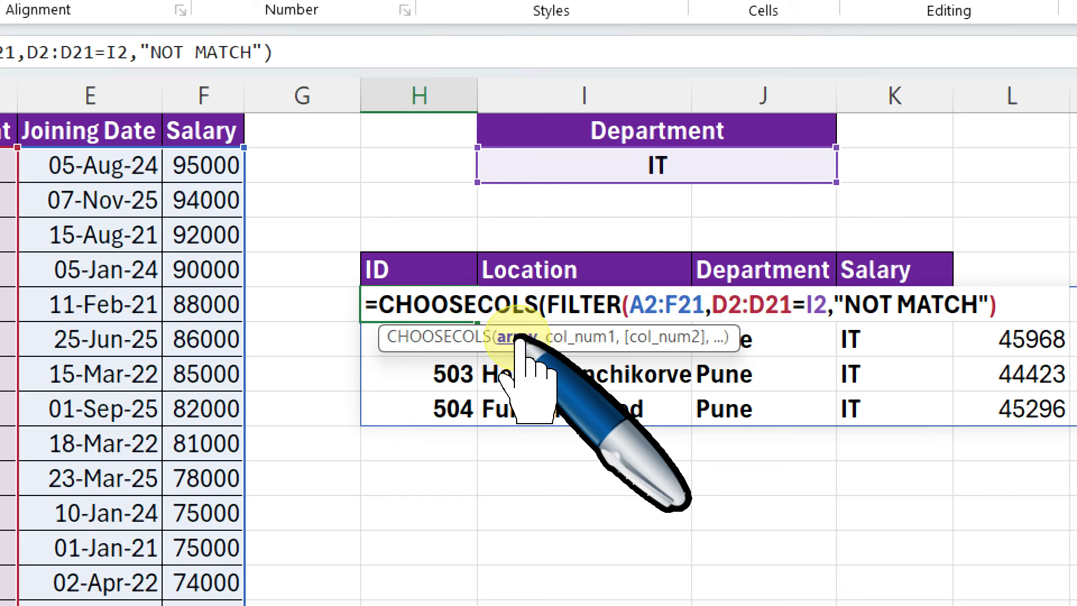
left_click_drag(550, 305, 1005, 304)
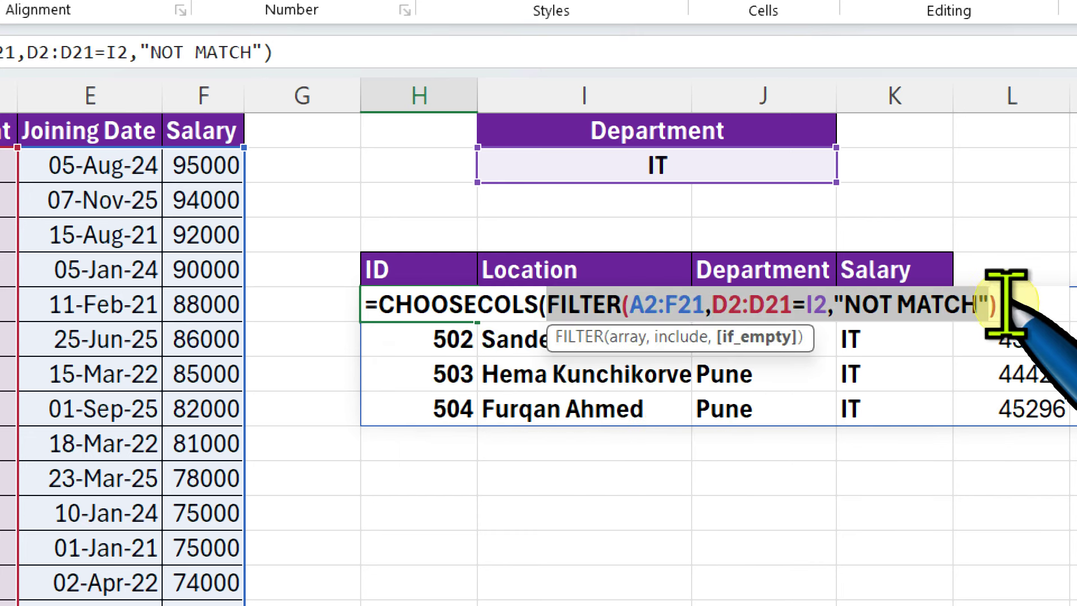
left_click(1017, 304)
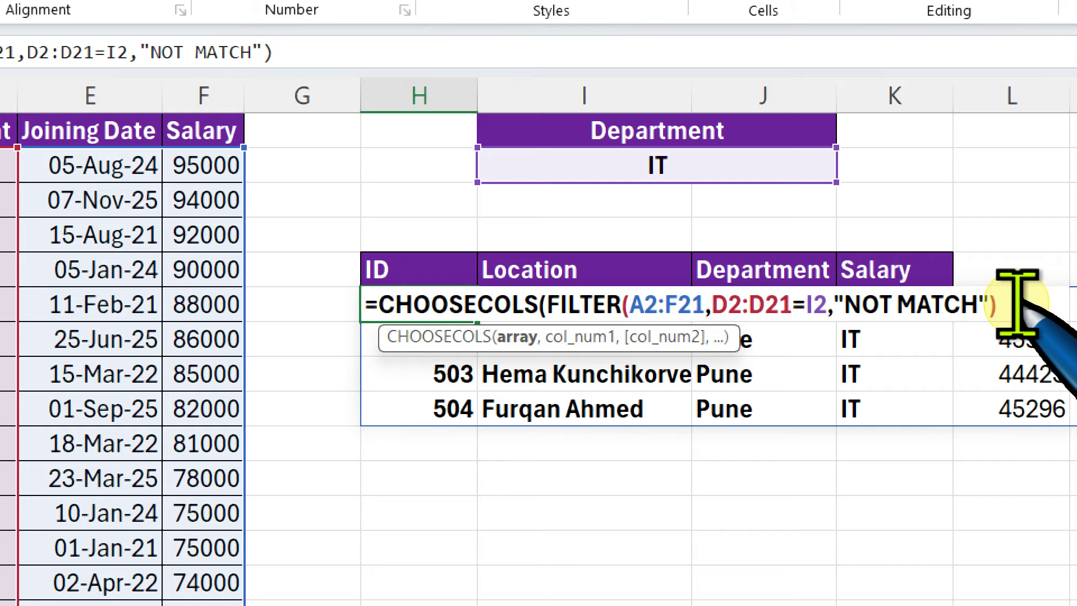
type(",1,3,4,6")
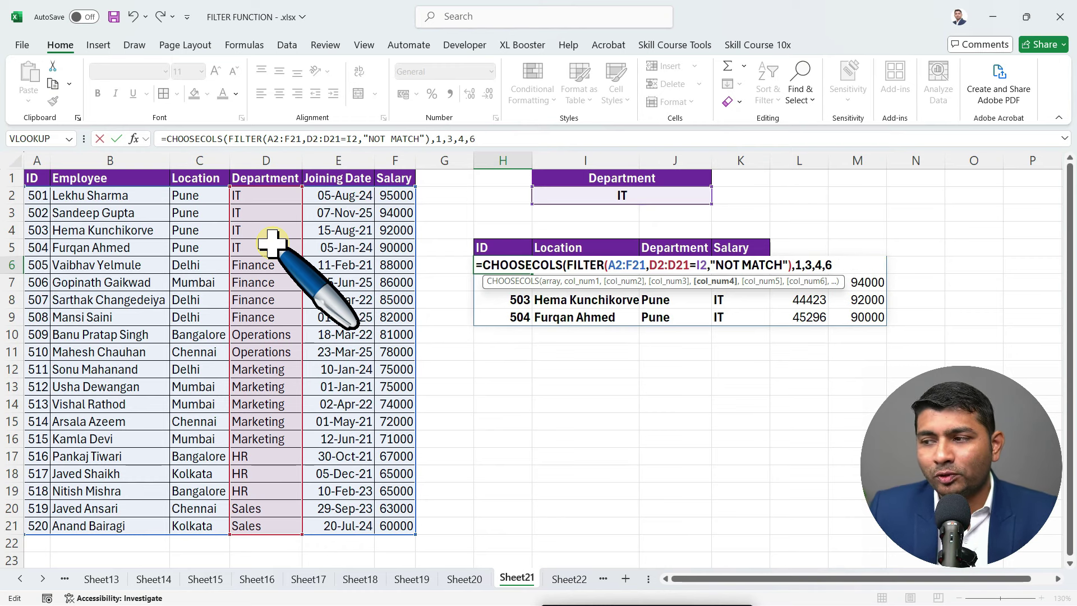
type(")")
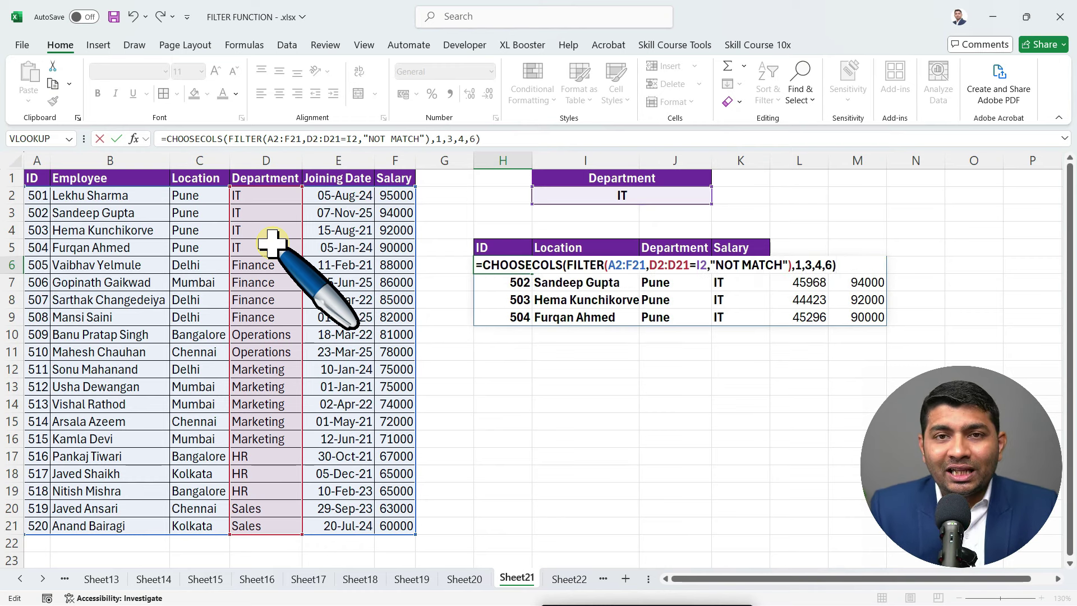
key("Return")
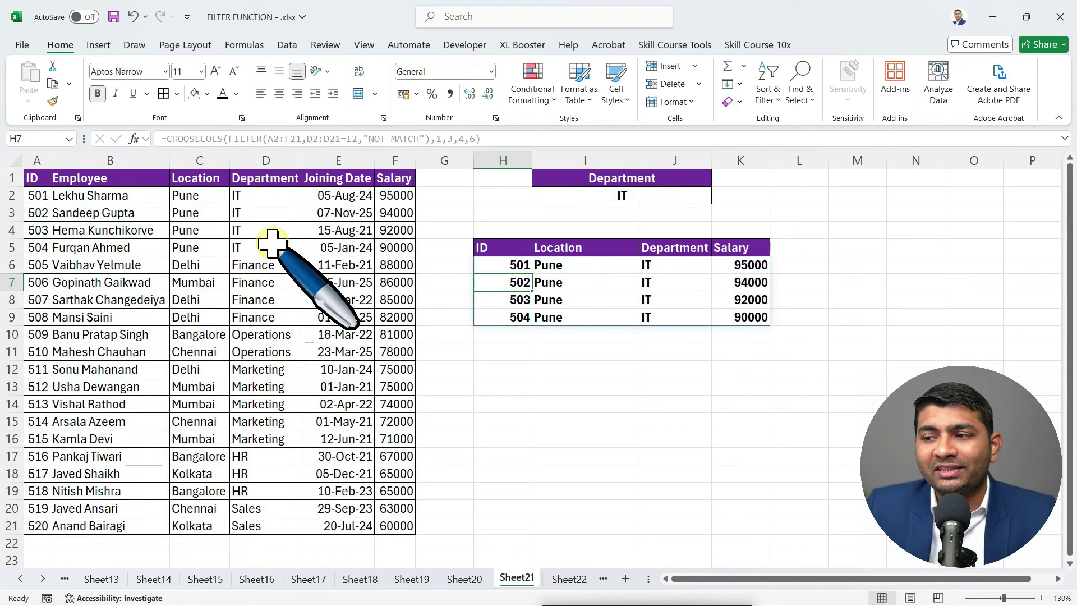
Switch the H5 header from ID to Employee using its dropdown, then review the H6:K9 results.
left_click(513, 248)
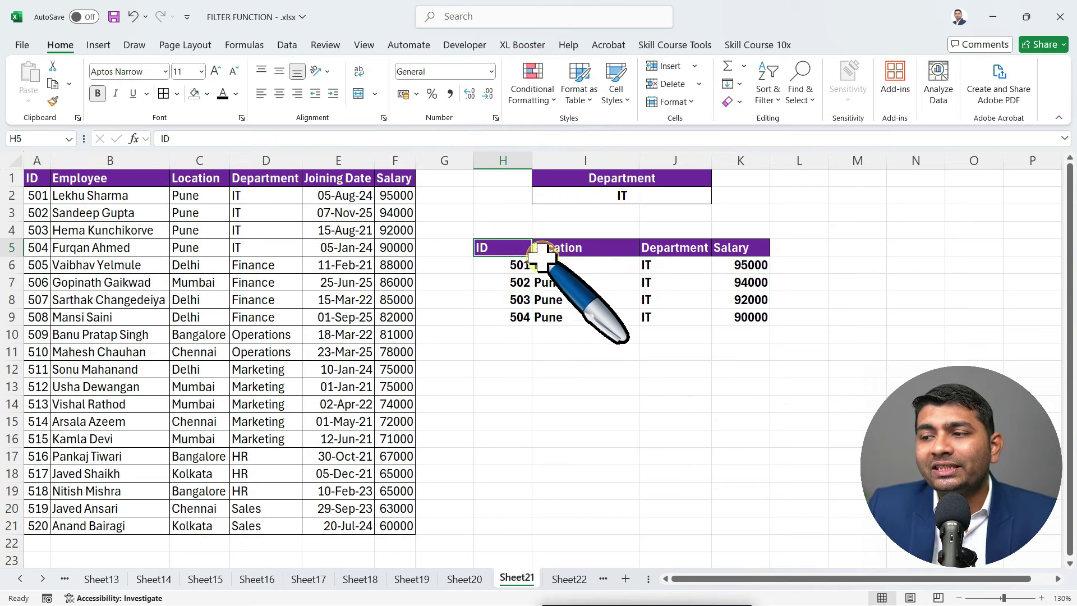
left_click(539, 249)
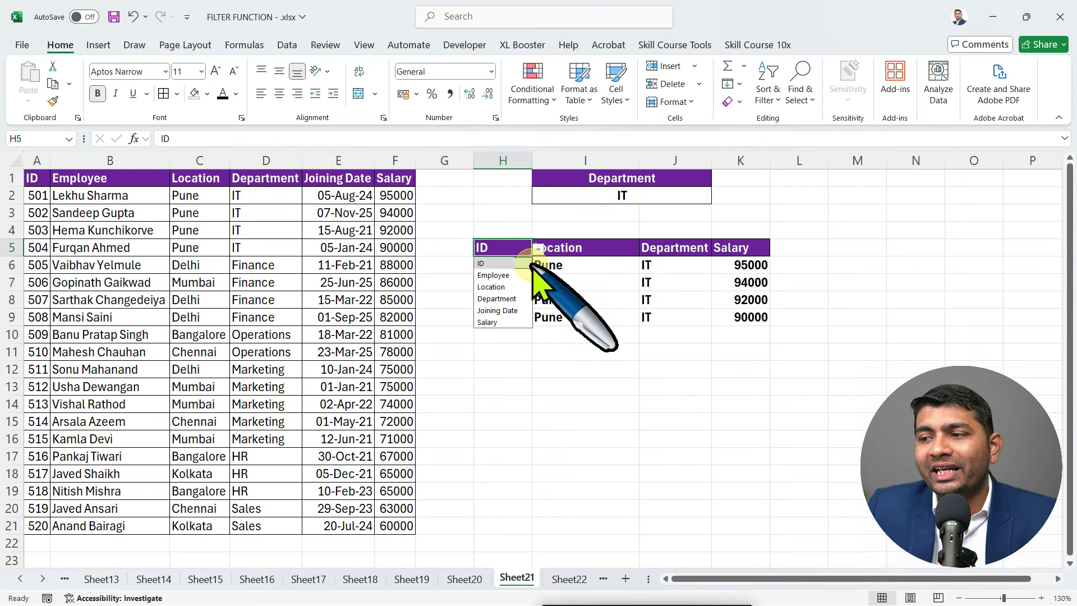
left_click(493, 275)
left_click_drag(516, 264, 750, 317)
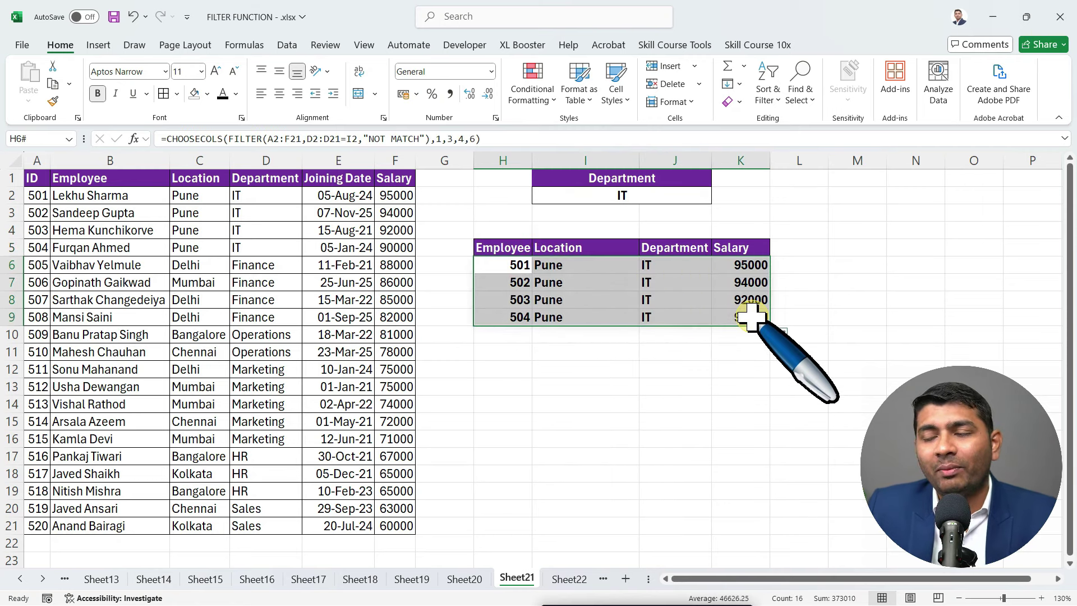
left_click(517, 267)
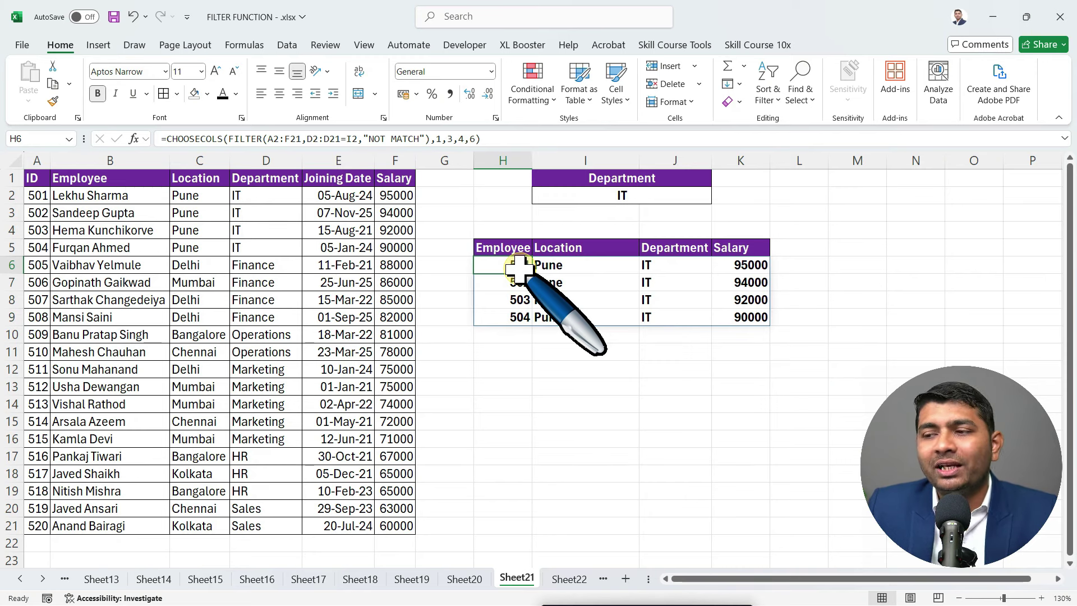
Delete the column numbers after 1 from the CHOOSECOLS formula in H6.
double_click(517, 267)
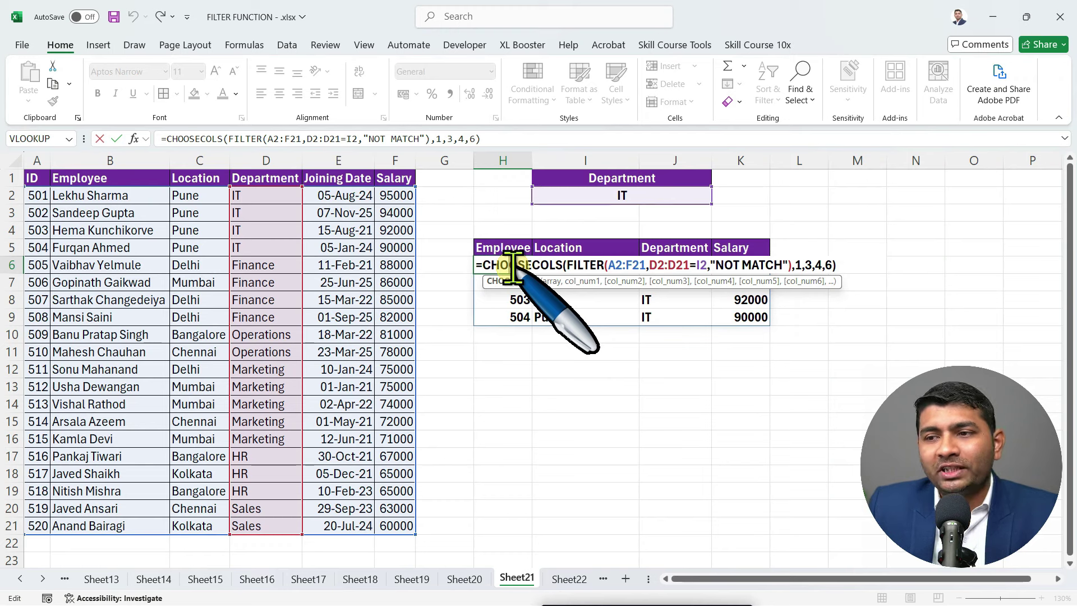
left_click(802, 262)
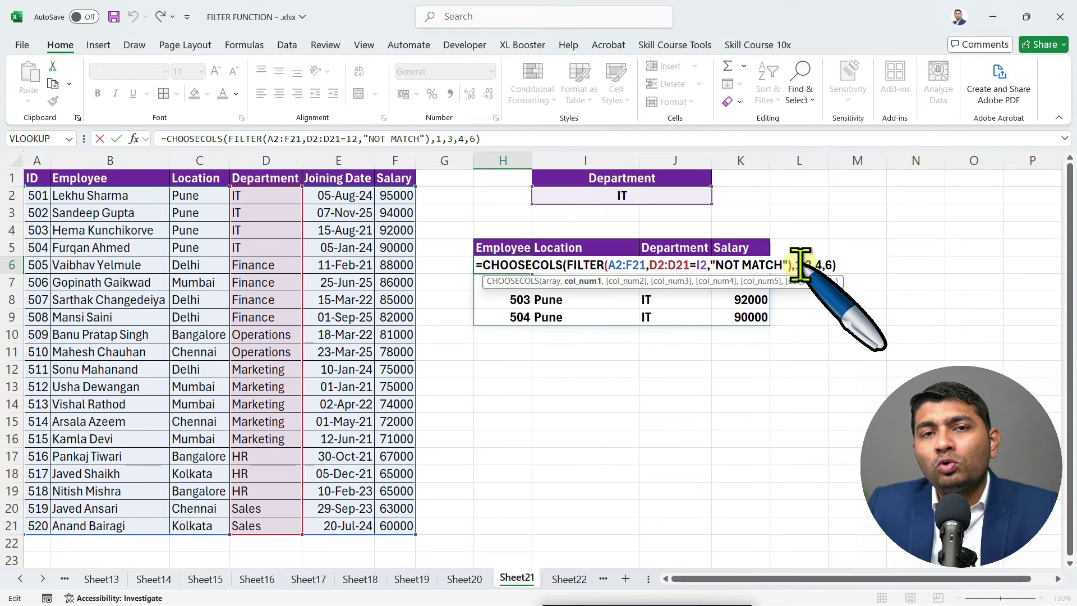
left_click(834, 266)
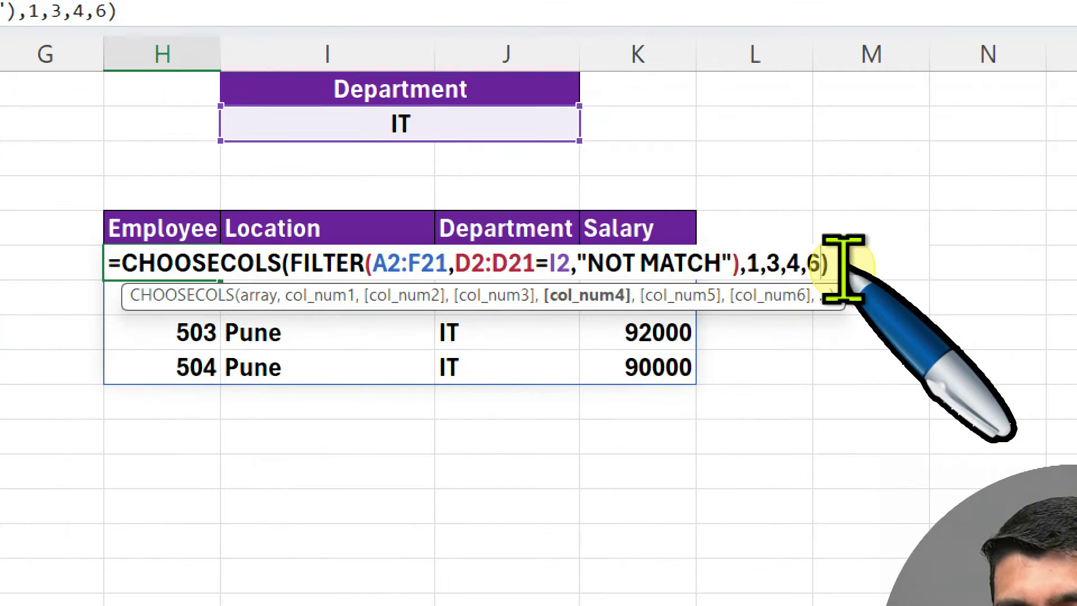
key("BackSpace")
key("BackSpace")
key("BackSpace")
key("BackSpace")
key("BackSpace")
key("BackSpace")
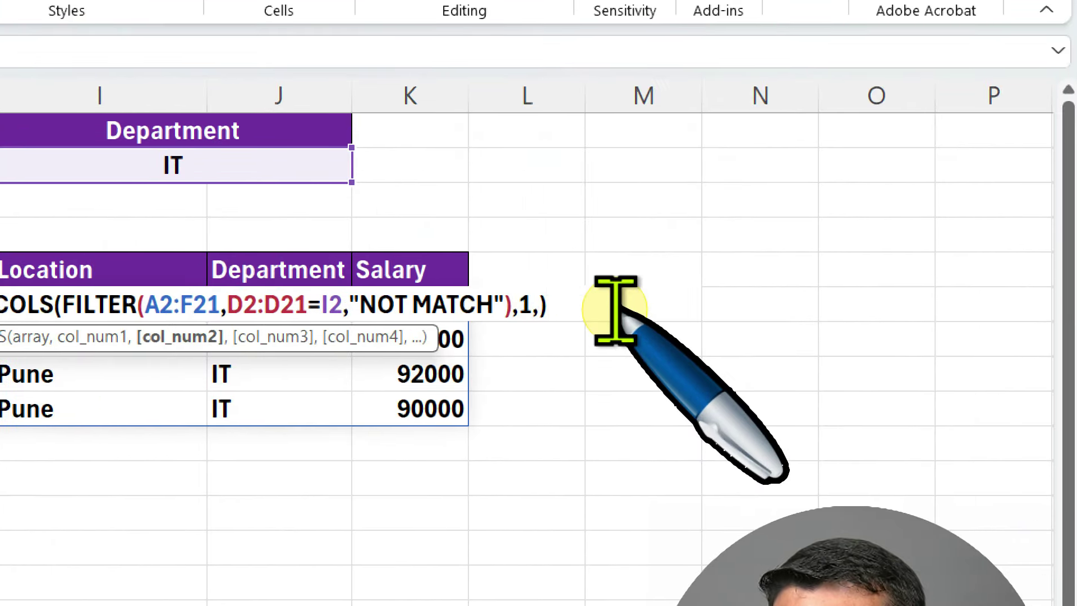
key("BackSpace")
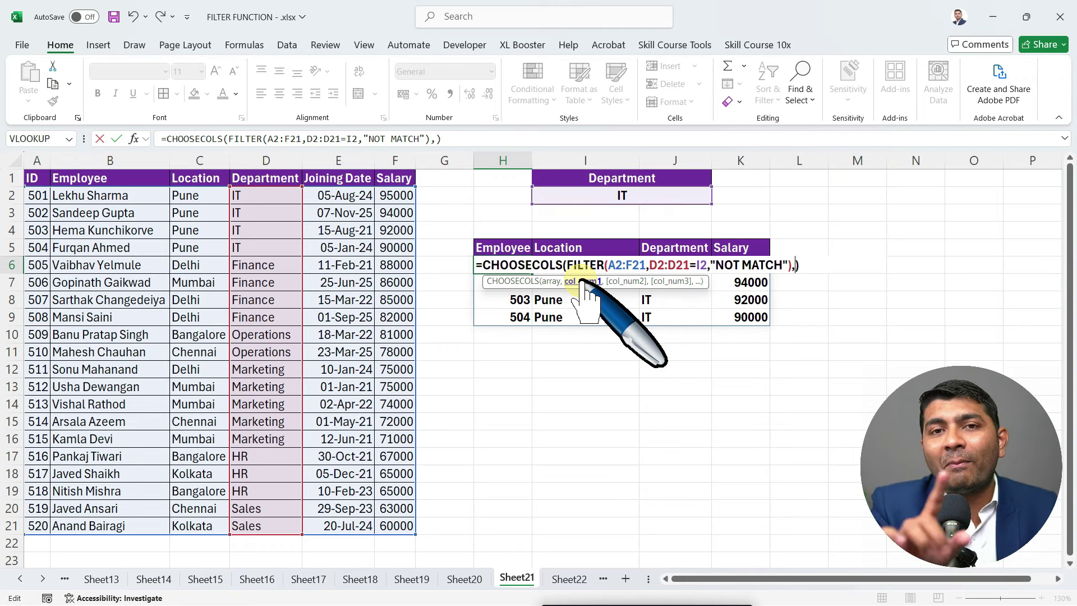
Use MATCH(H5:K5,A1:F1,0) as the CHOOSECOLS column argument in H6 so the columns follow the headers.
type("MATCH")
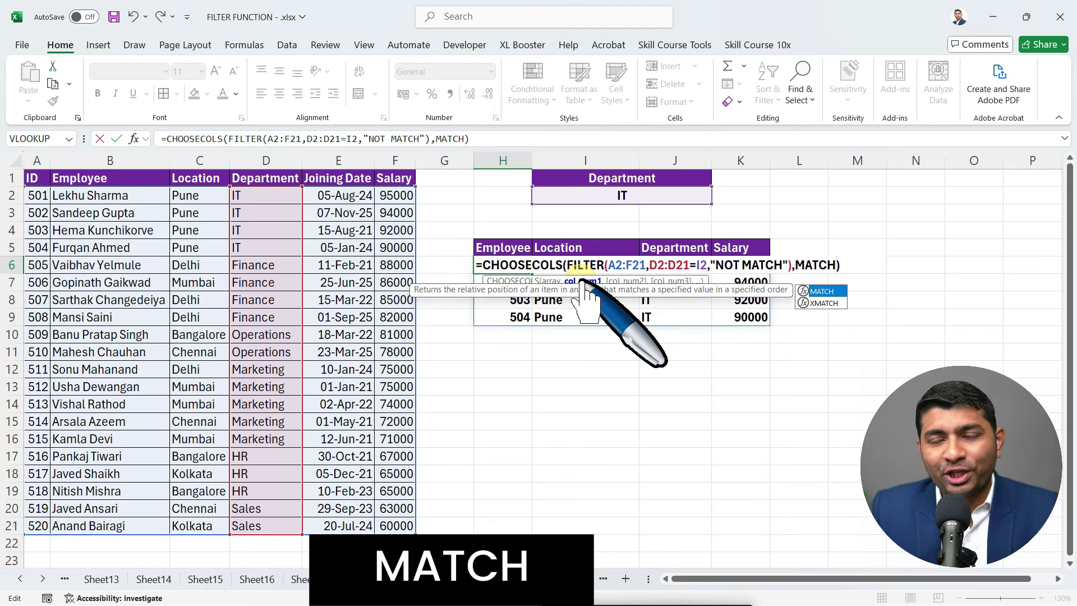
key("Tab")
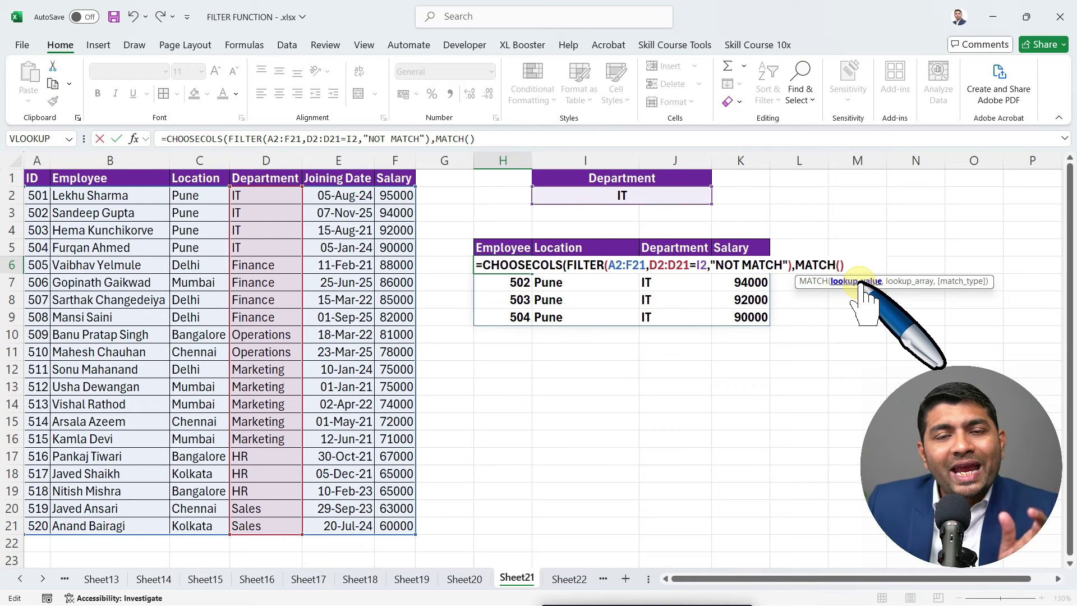
left_click(508, 246)
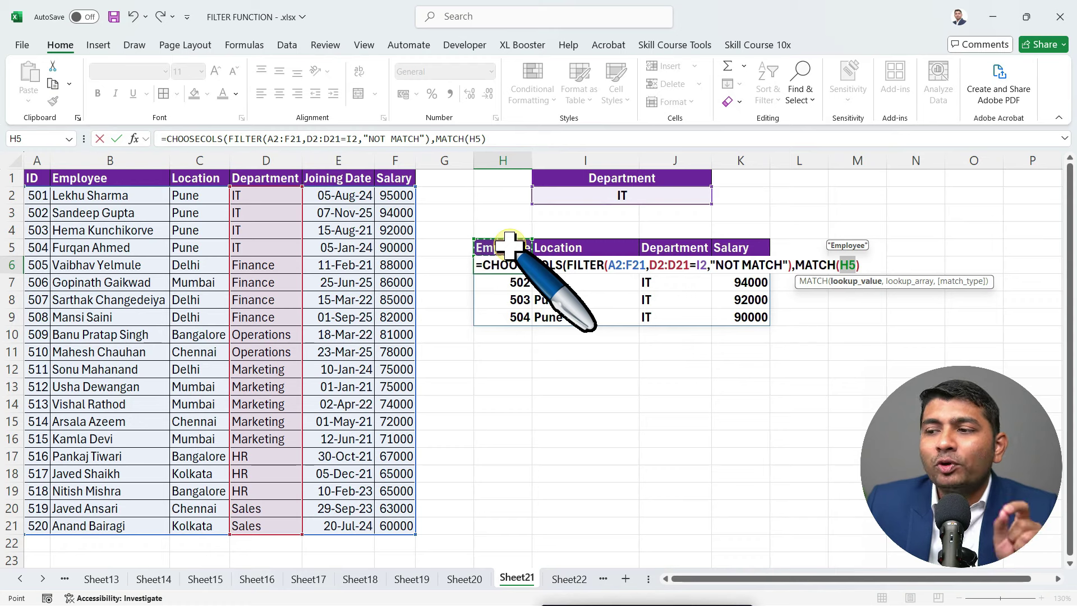
left_click_drag(508, 246, 741, 245)
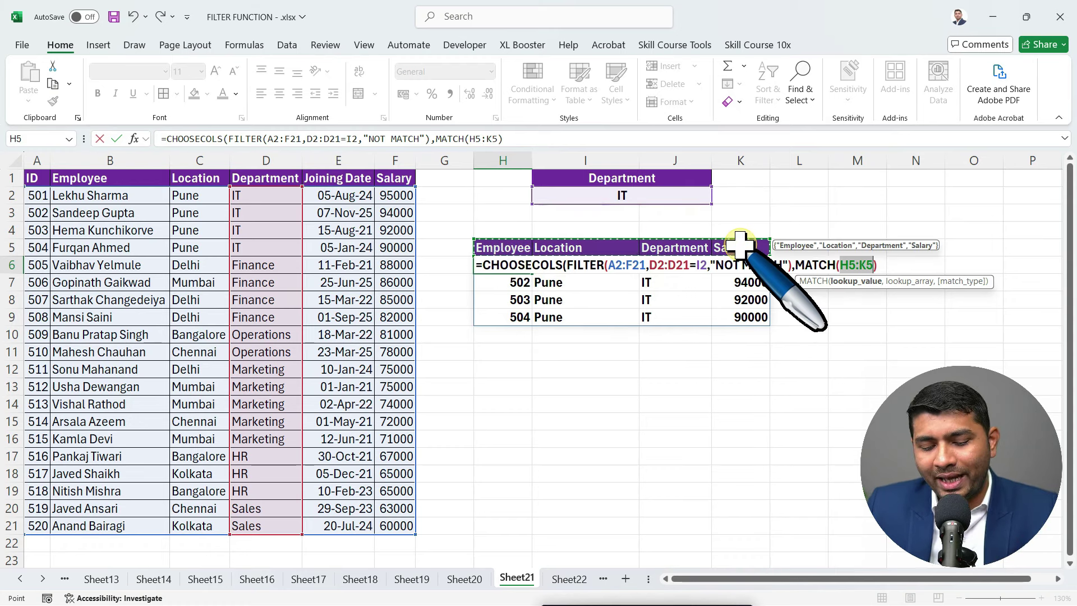
type(",")
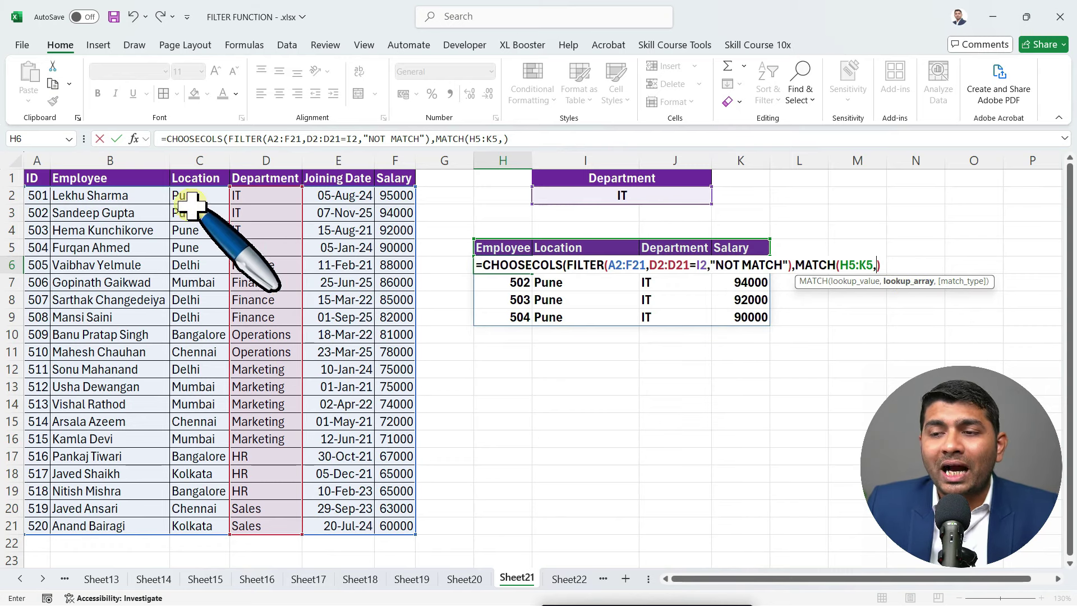
left_click_drag(35, 178, 394, 177)
type(",")
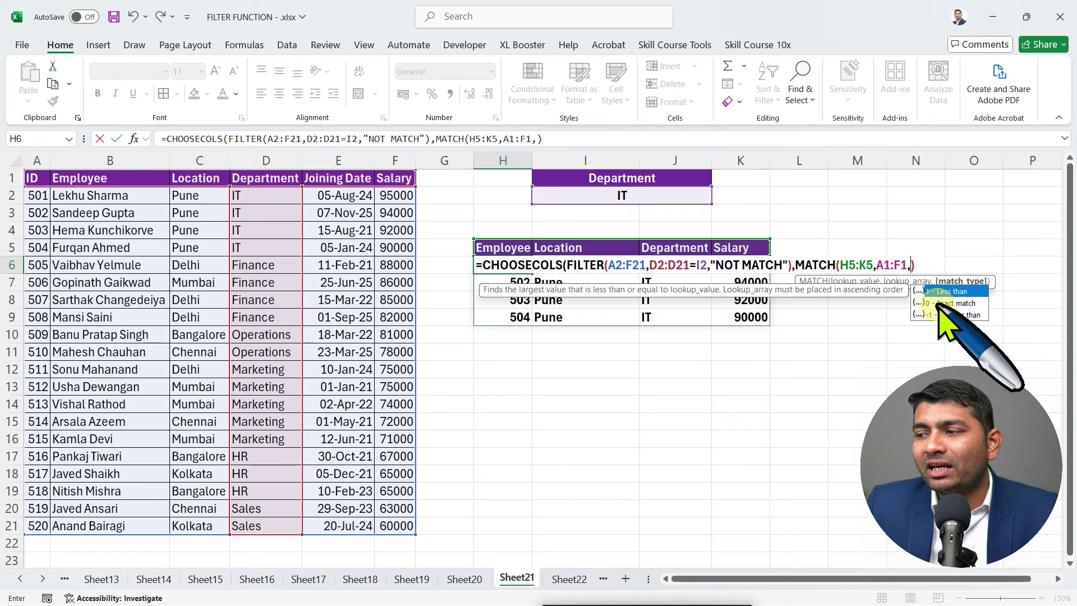
type("0")
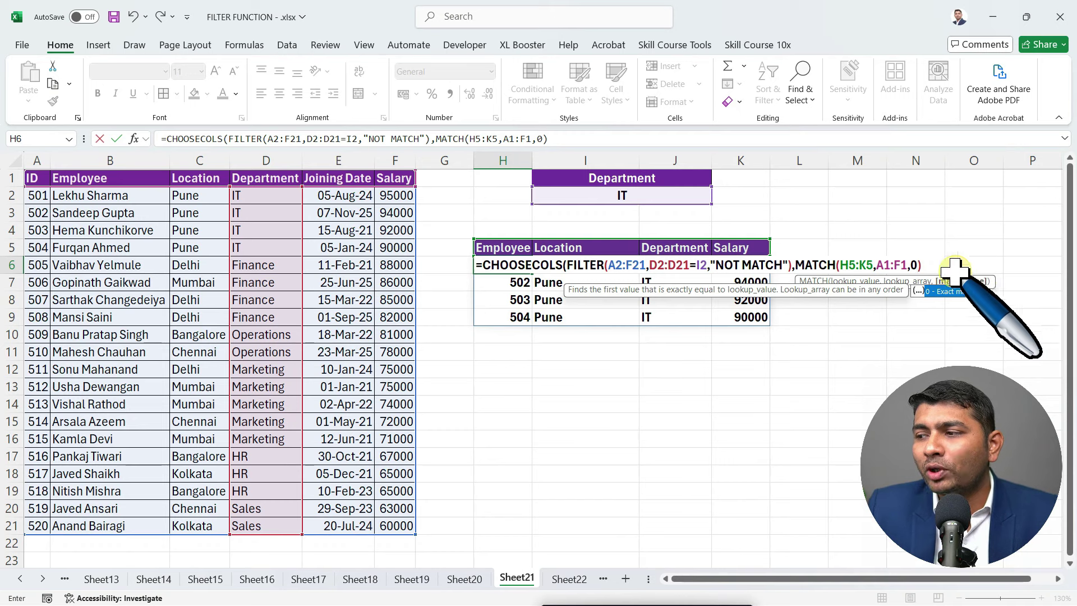
left_click(937, 265)
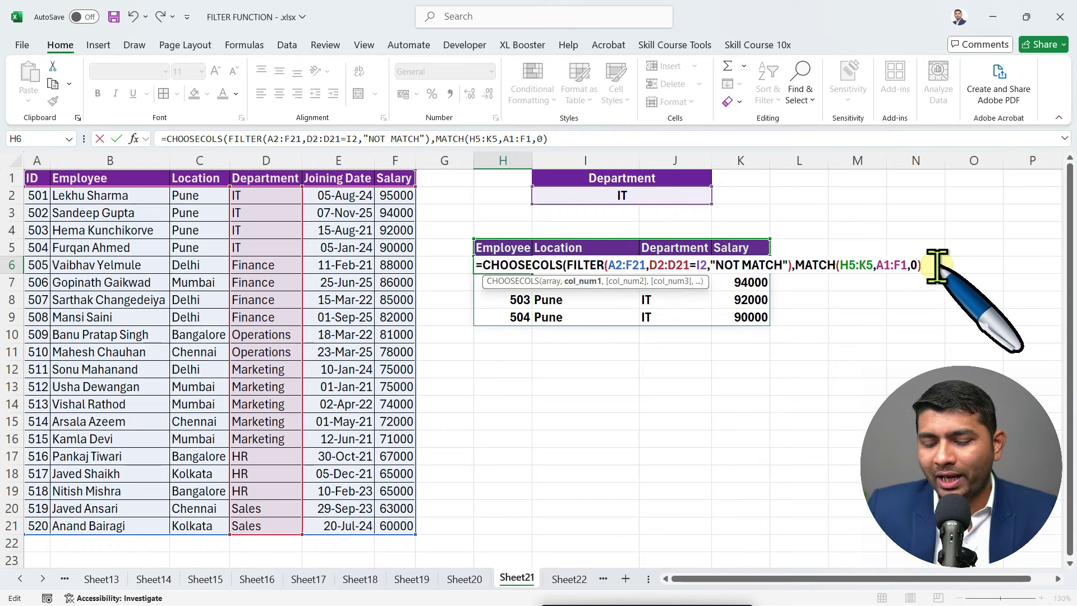
type(")")
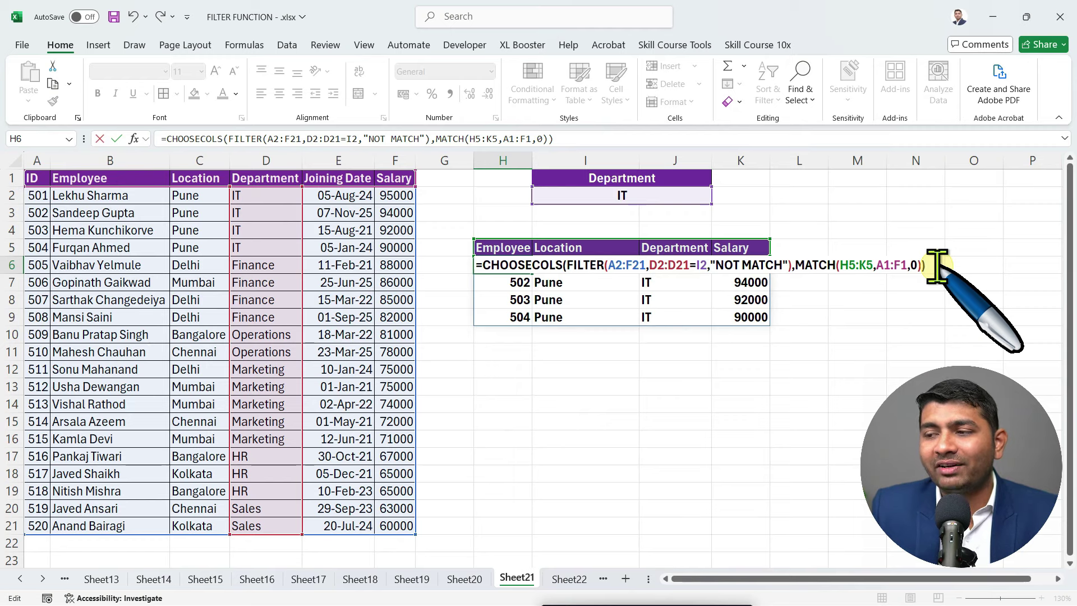
key("Return")
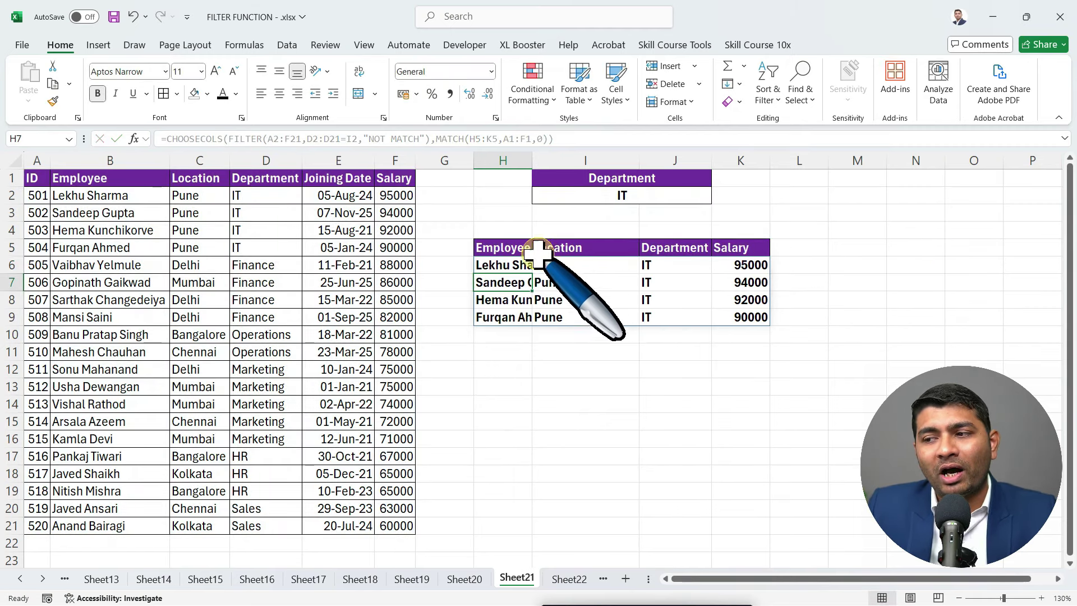
Inspect the MATCH part of the H6 formula, leaving it unchanged.
left_click(508, 248)
double_click(515, 264)
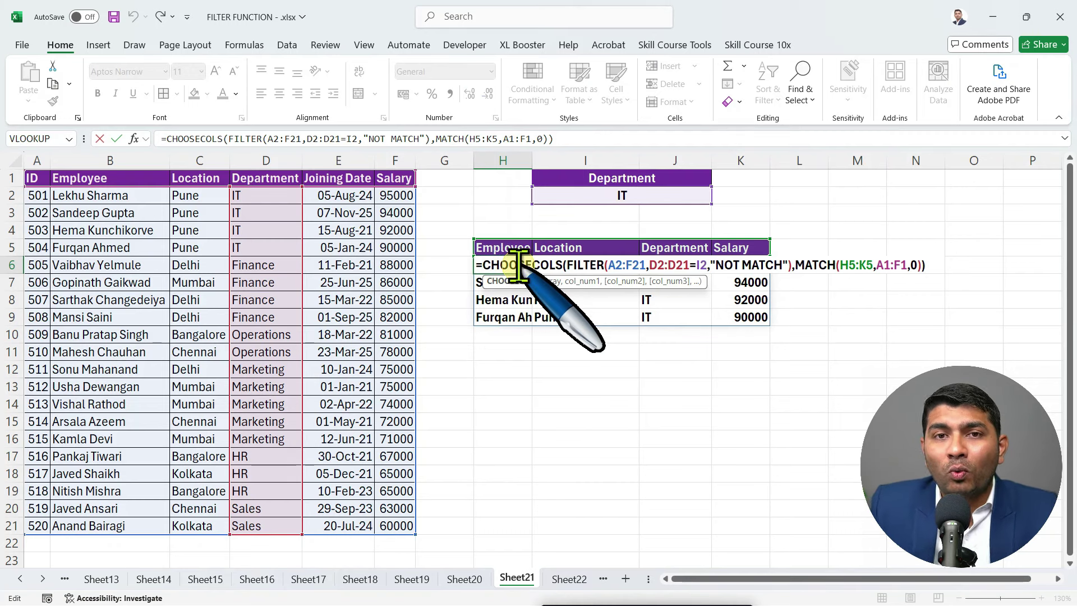
left_click(815, 264)
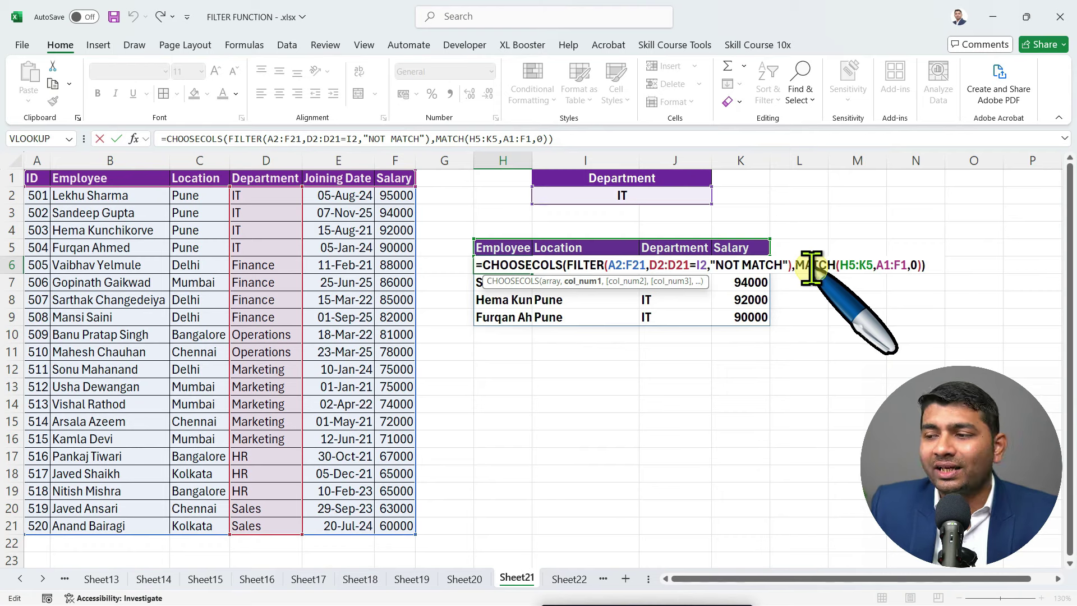
key("Escape")
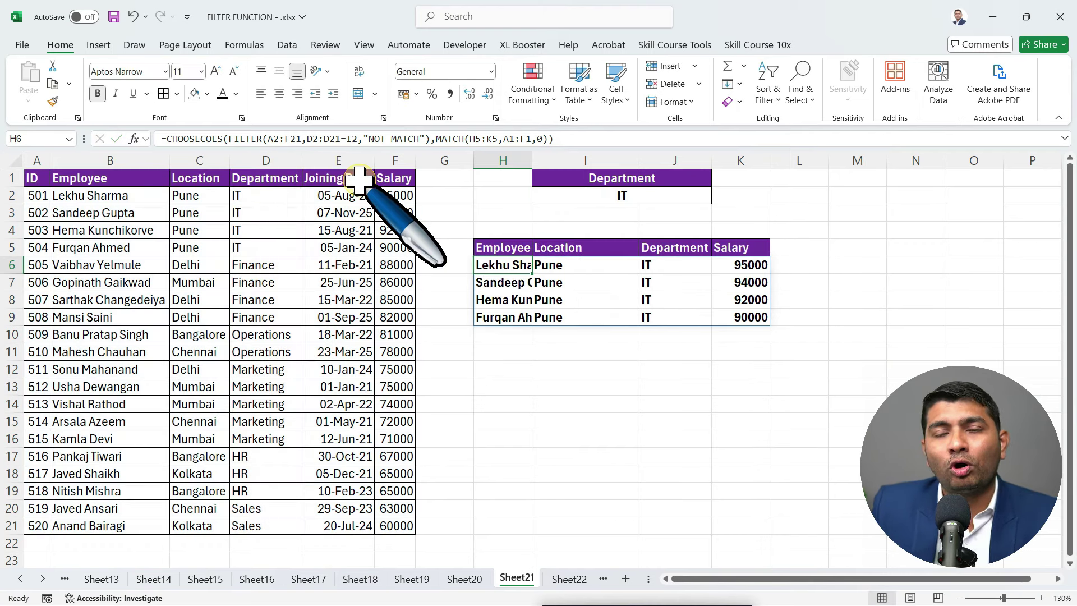
Try header choices across H5:K5: ID, Joining Date, Employee and Employee.
left_click(518, 248)
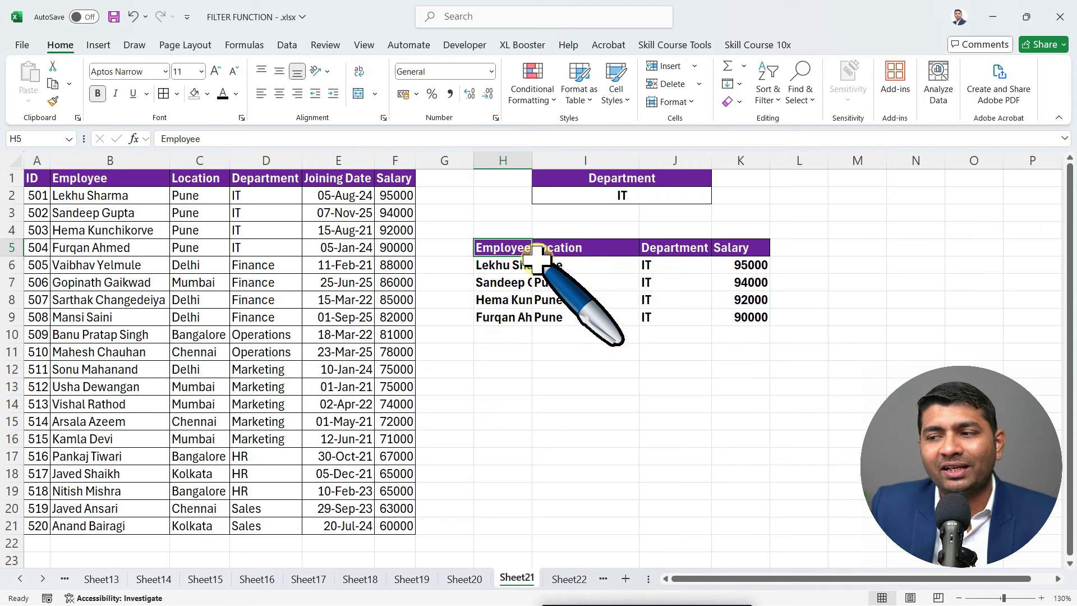
left_click(537, 248)
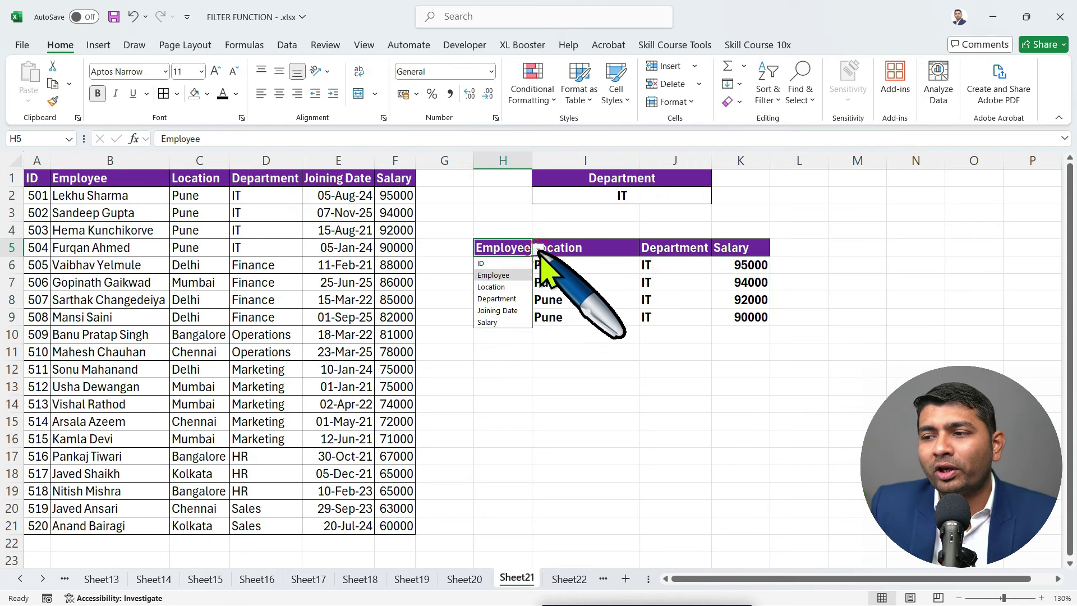
left_click(505, 264)
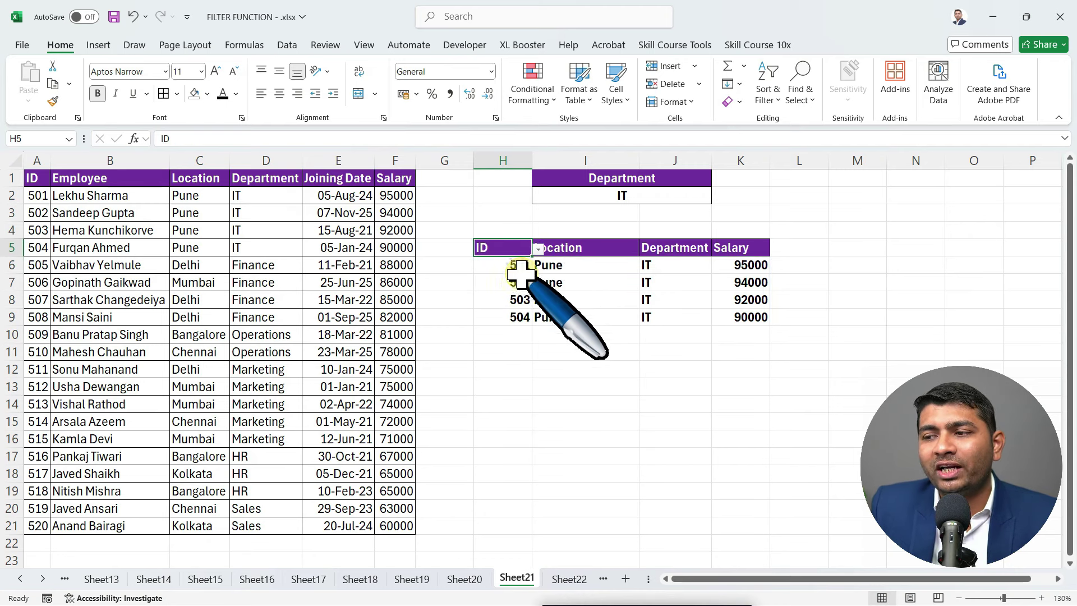
left_click(584, 250)
left_click(645, 249)
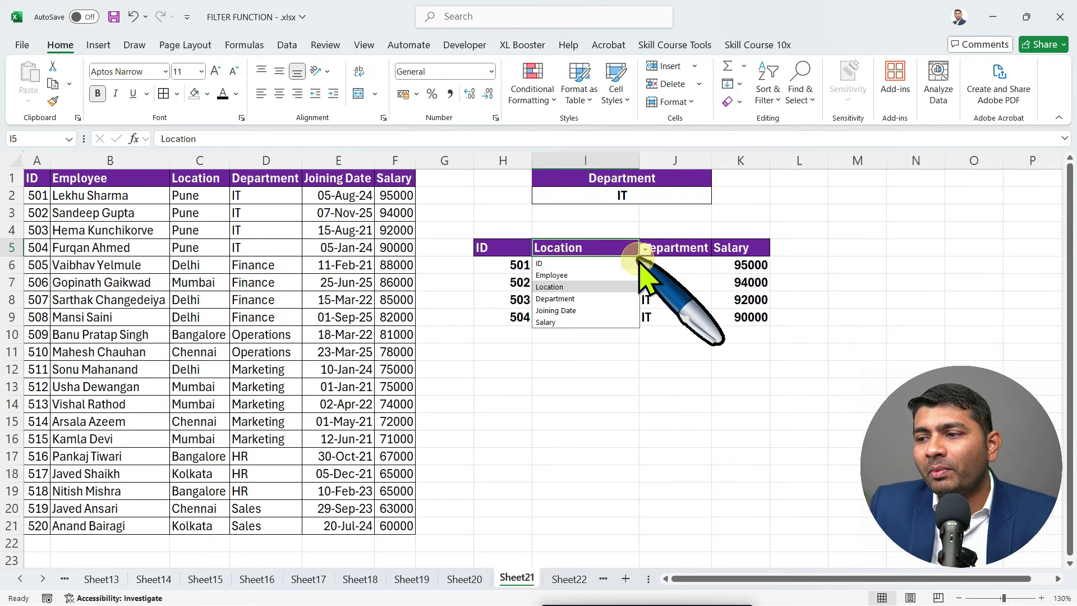
left_click(598, 310)
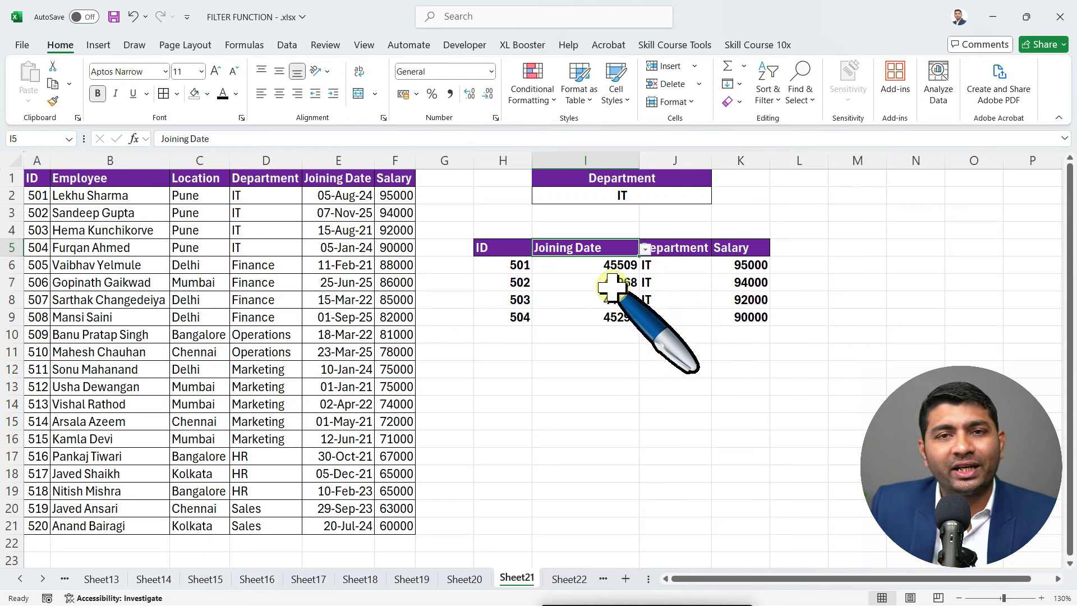
left_click(678, 251)
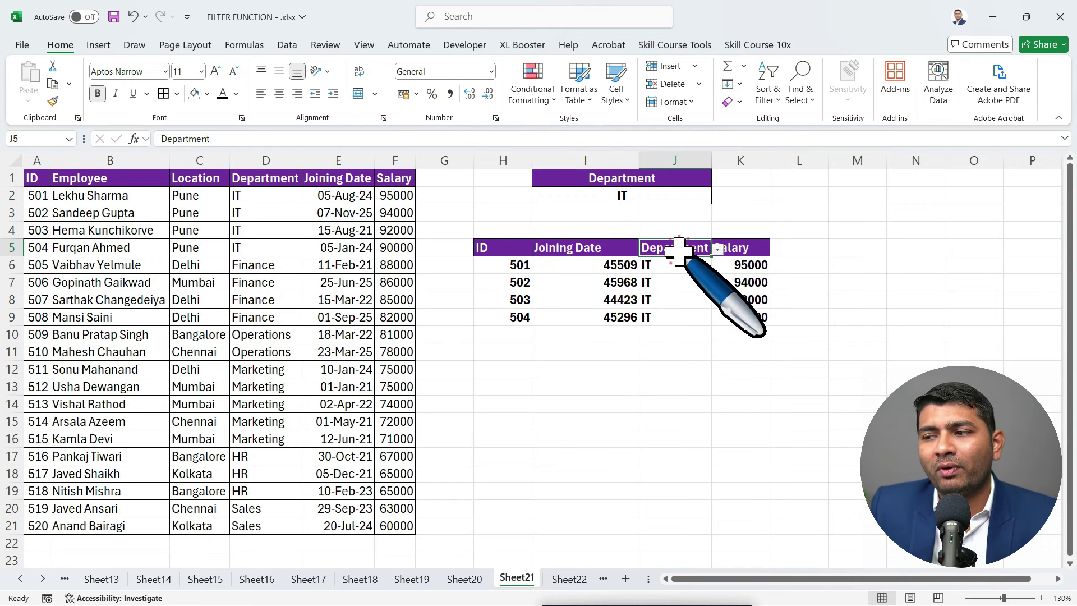
left_click(718, 250)
left_click(686, 272)
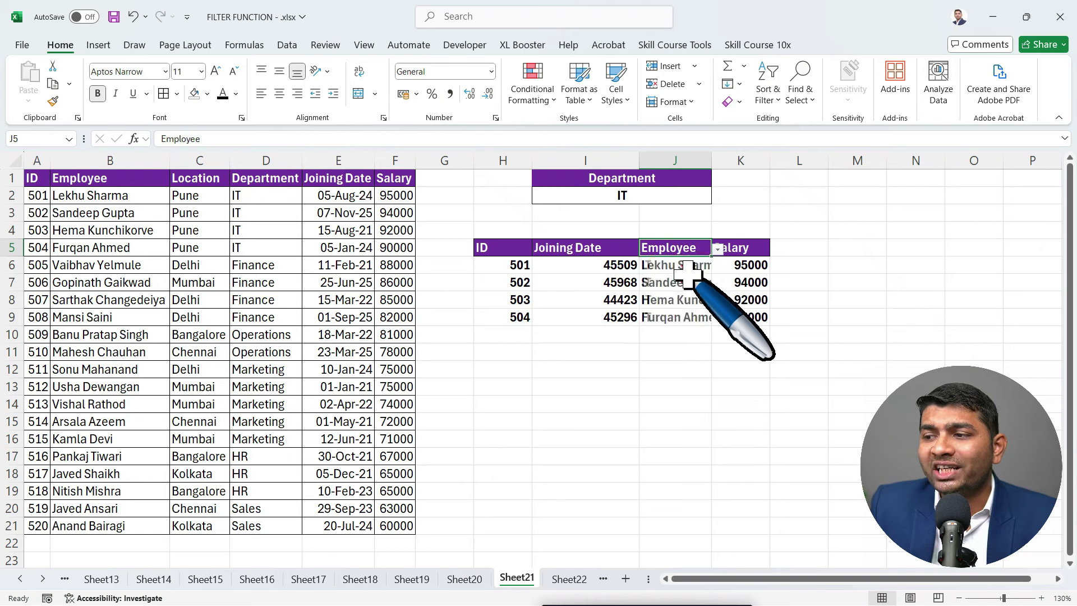
left_click(749, 249)
left_click(776, 251)
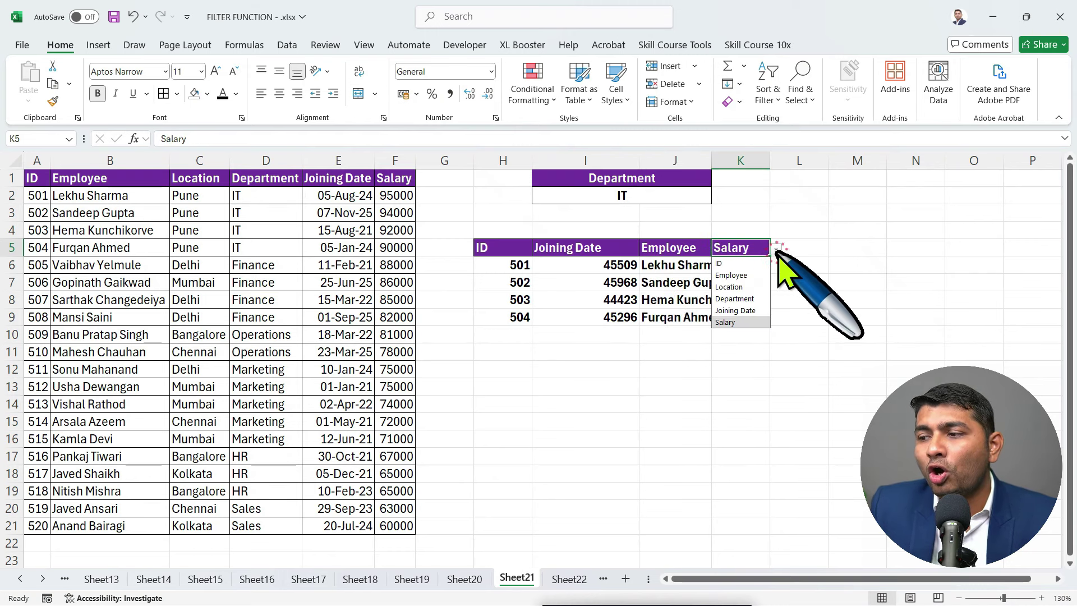
left_click(760, 275)
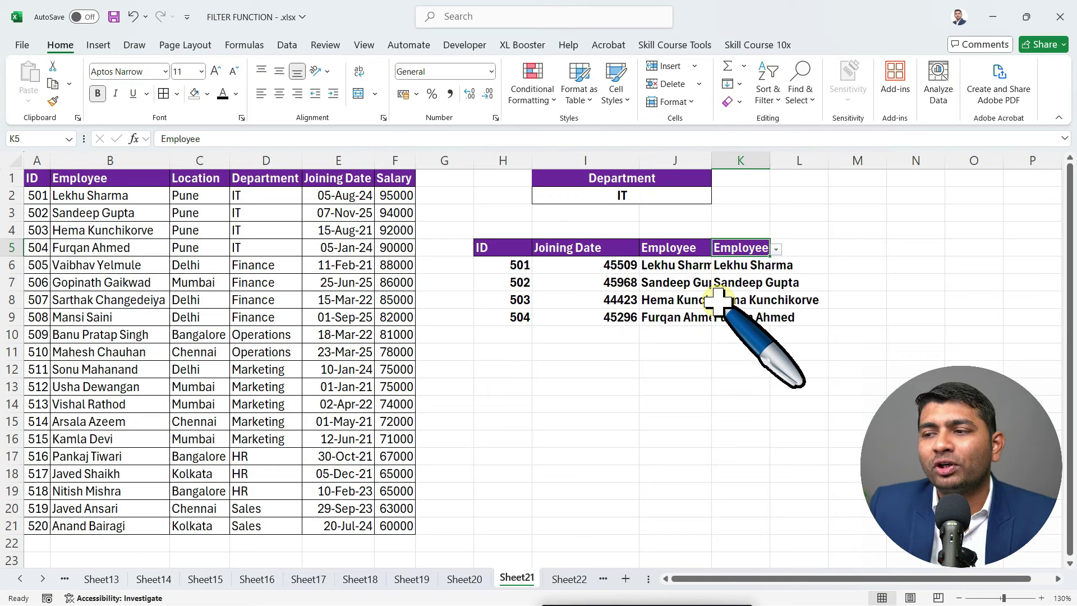
Set headers I5:K5 to Employee, Location and Department, giving ID–Employee–Location–Department.
left_click(569, 251)
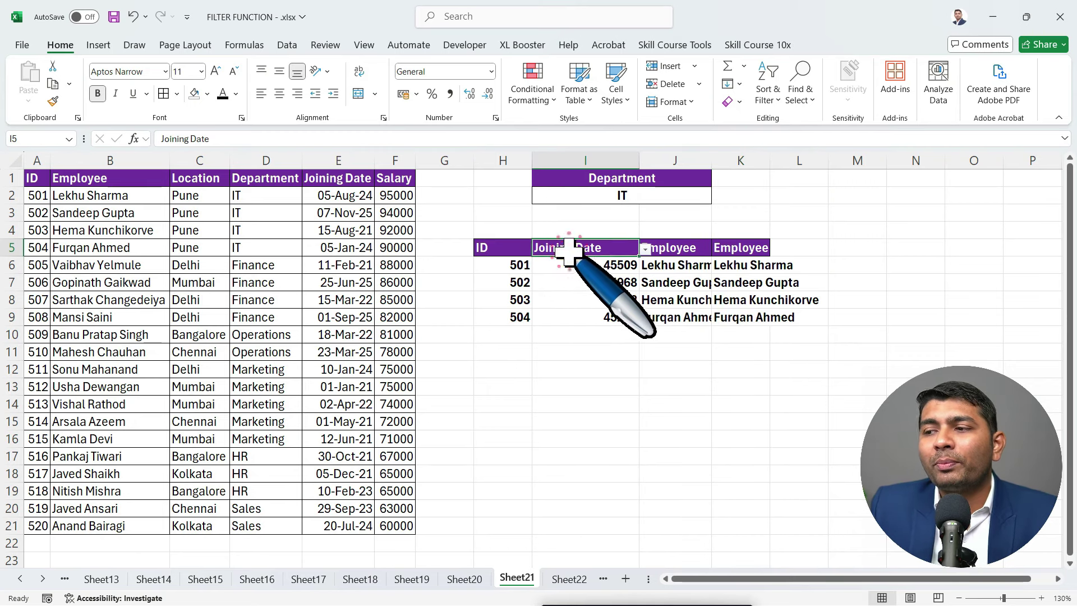
left_click(645, 250)
left_click(614, 286)
left_click(646, 249)
left_click(617, 275)
left_click(683, 249)
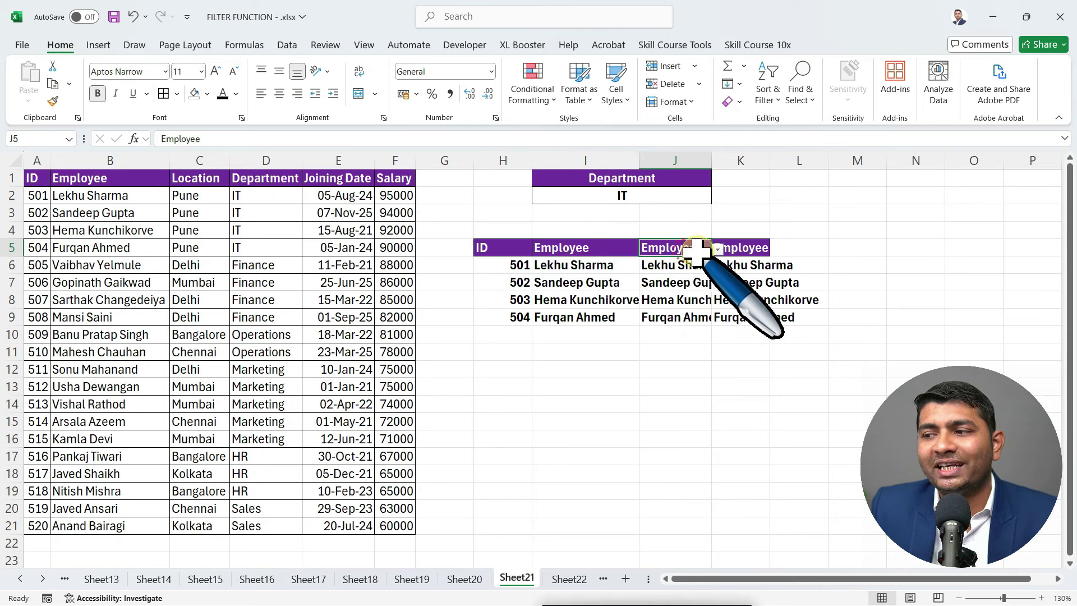
left_click(718, 249)
left_click(673, 287)
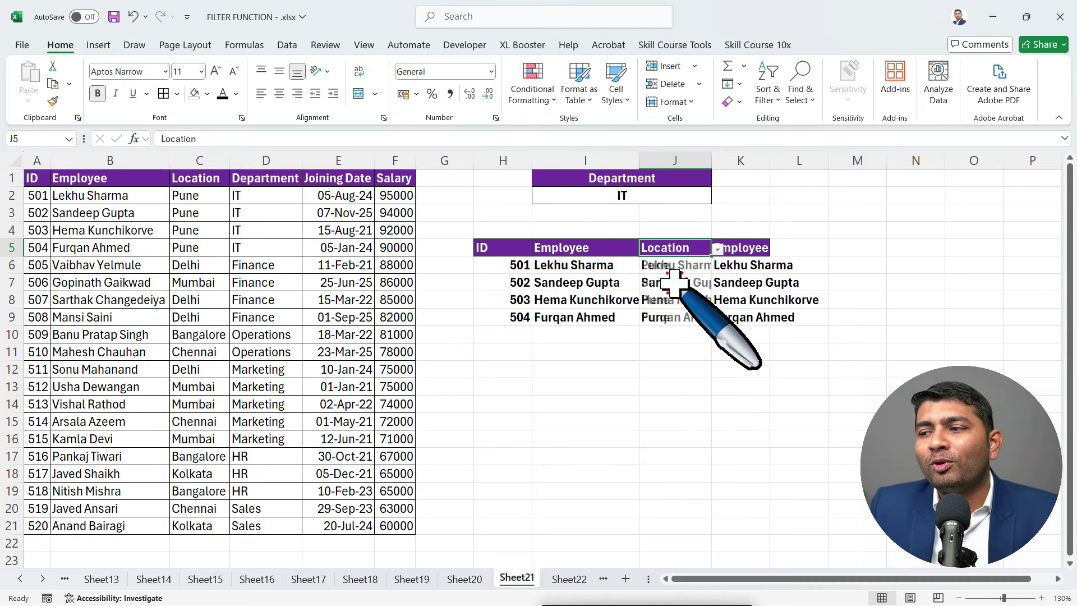
left_click(754, 247)
left_click(774, 249)
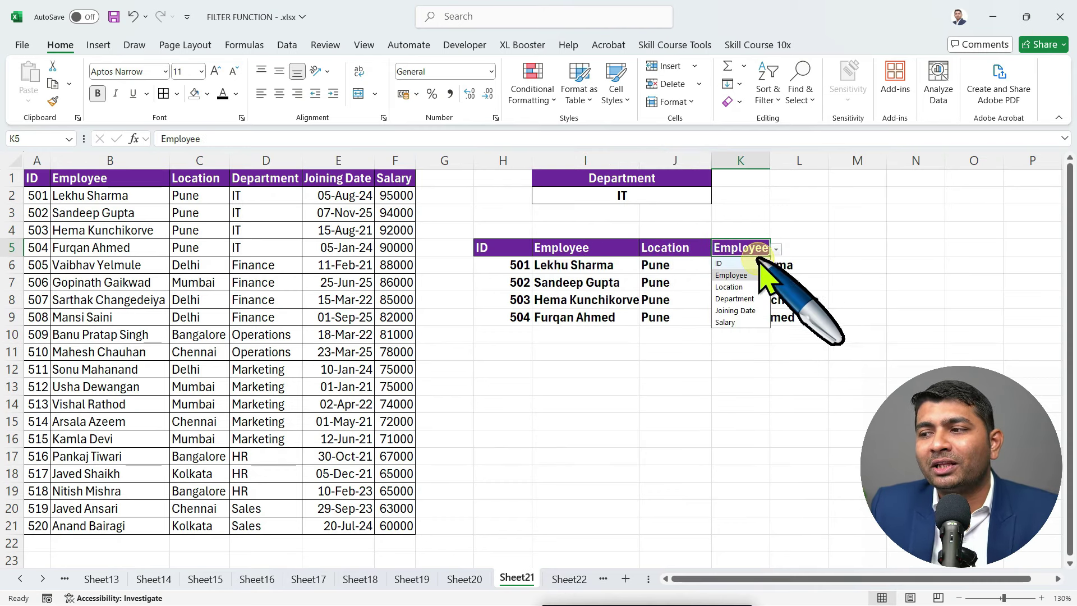
left_click(746, 299)
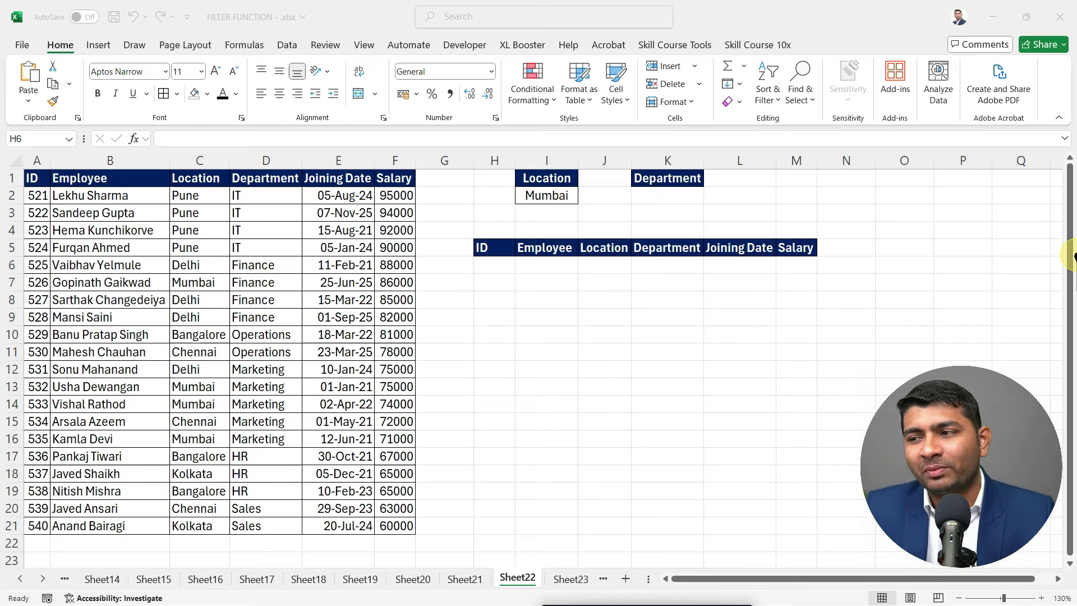
Check the Location dropdown in I2, leaving Mumbai selected.
left_click(776, 218)
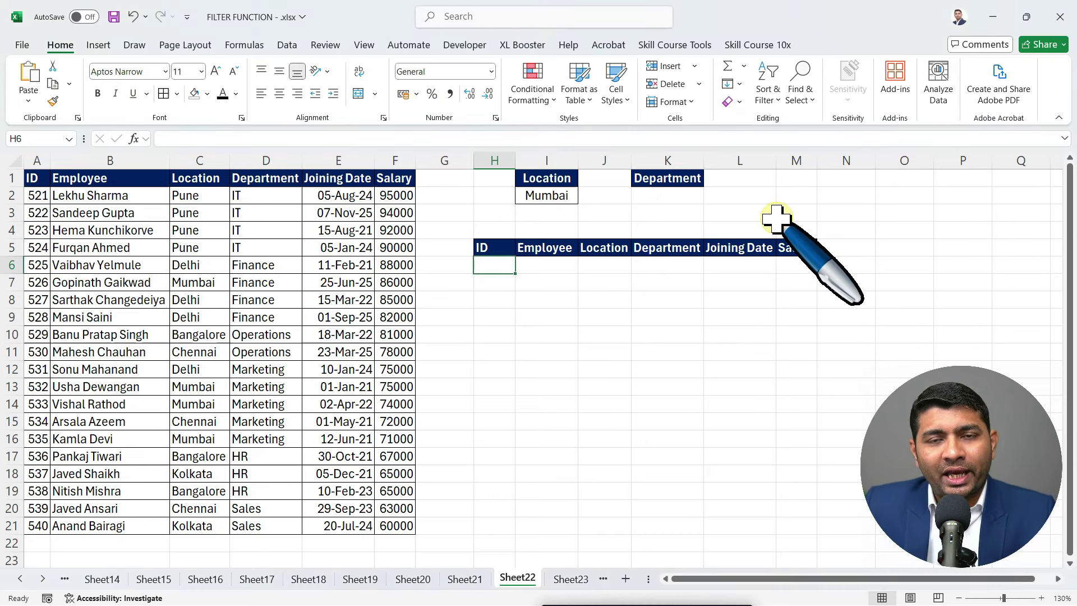
left_click(554, 178)
left_click(564, 197)
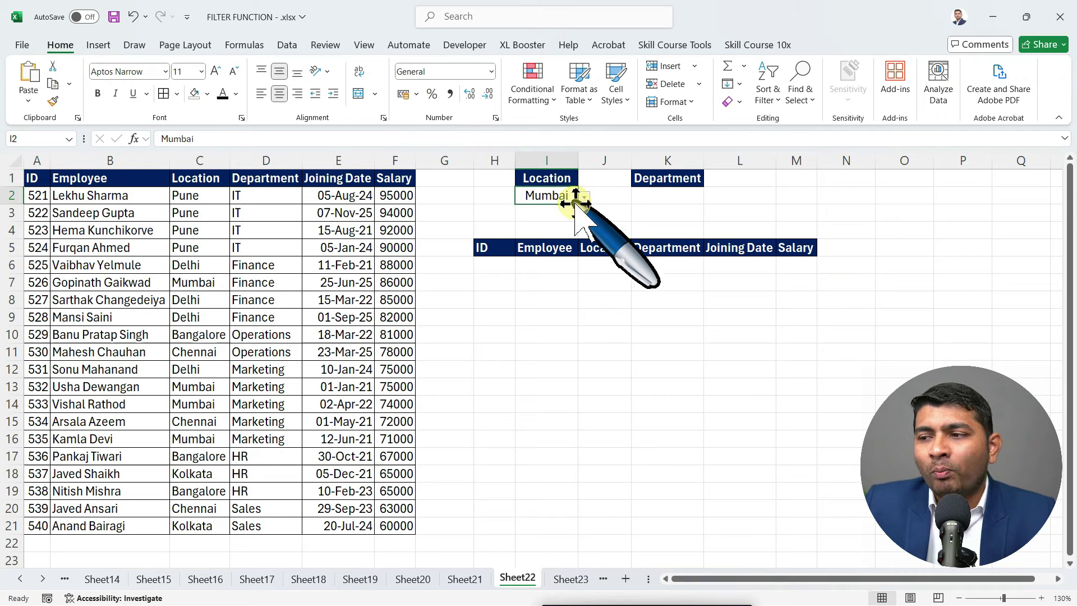
left_click(584, 197)
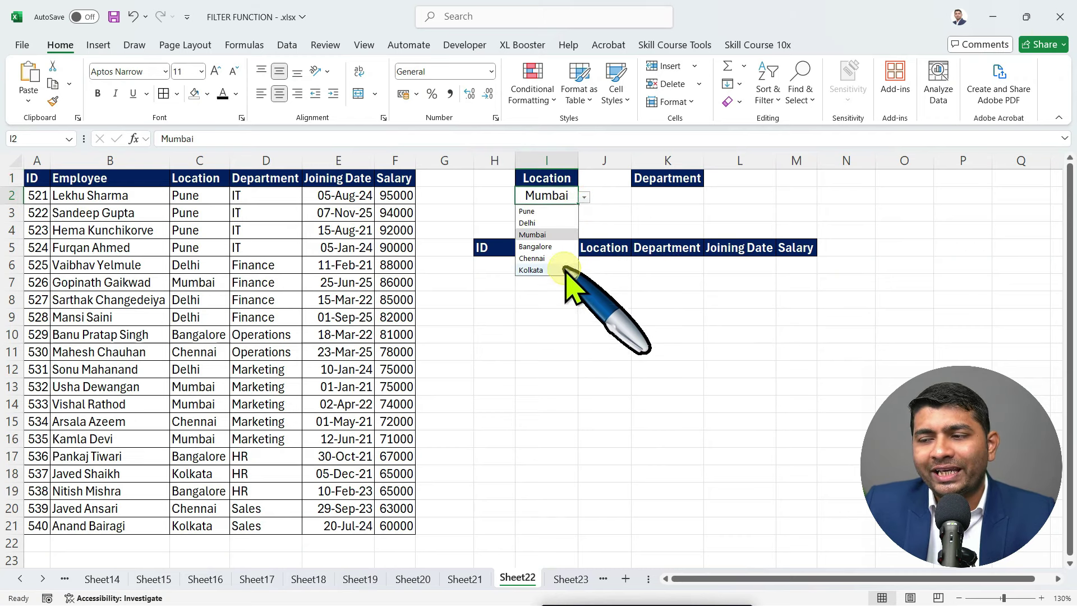
left_click(548, 195)
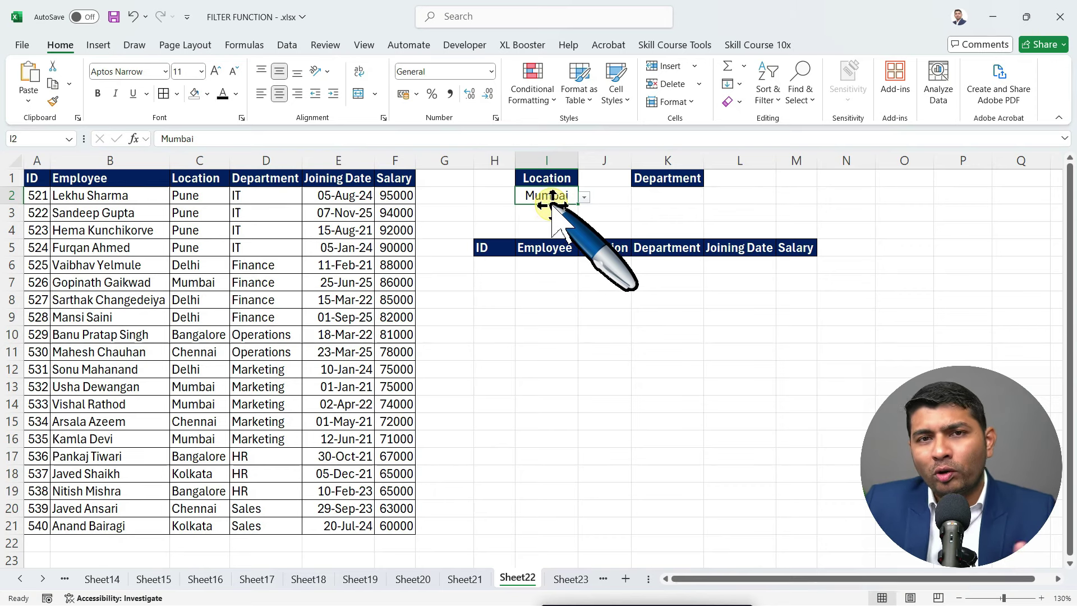
left_click(661, 198)
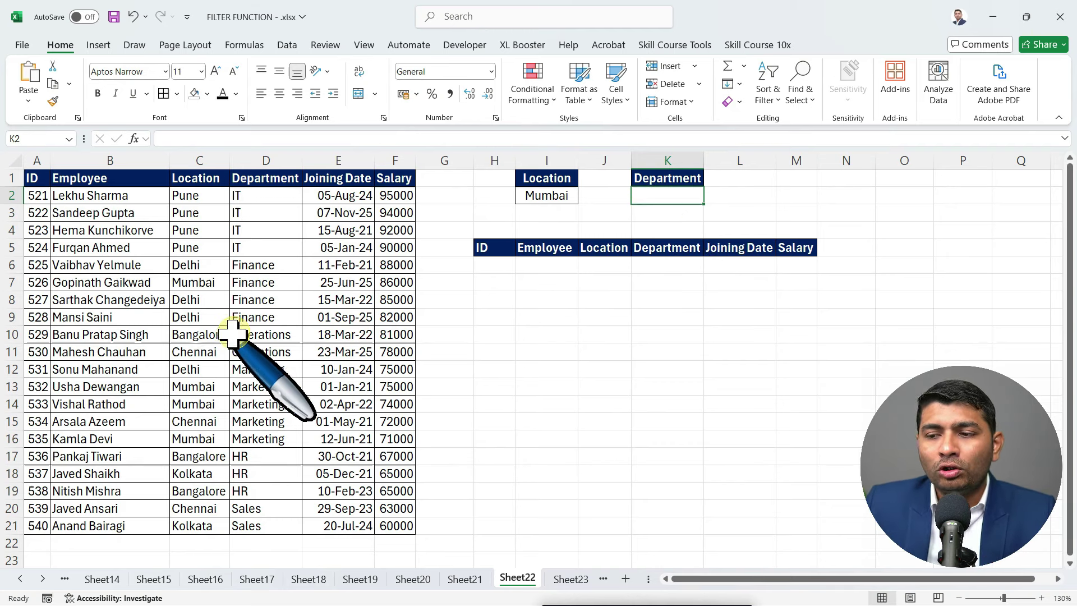
Change the Location criterion in I2 from Mumbai to Chennai.
left_click(555, 195)
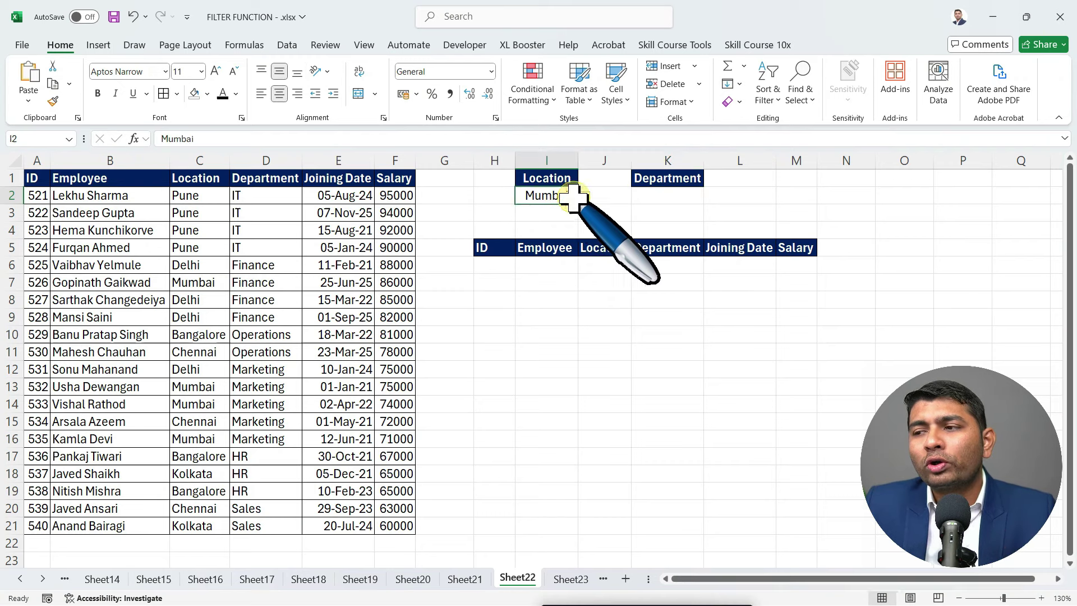
left_click(584, 197)
left_click(546, 258)
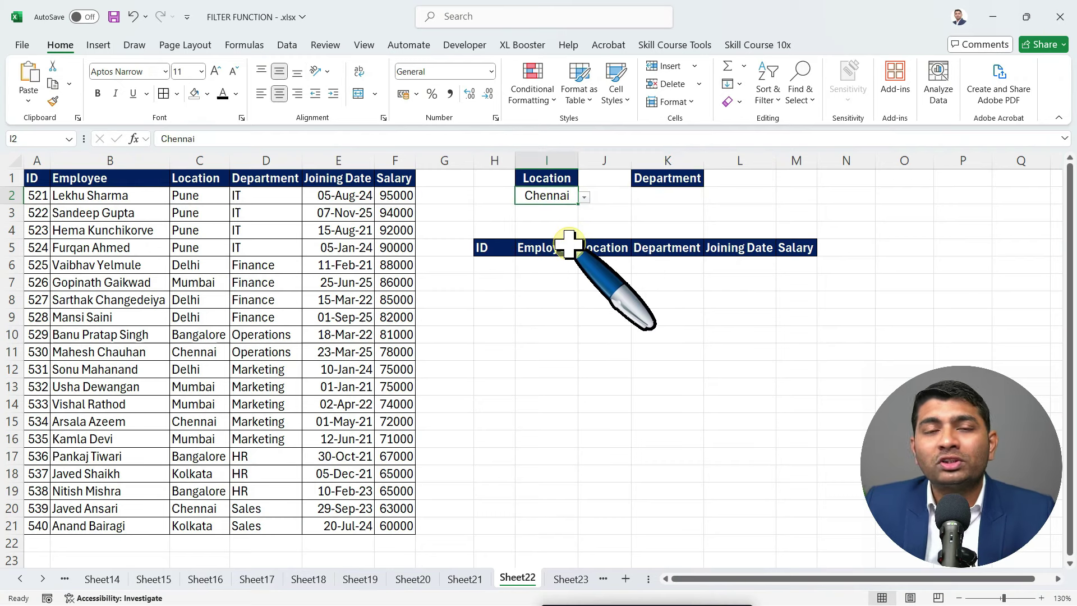
left_click(682, 196)
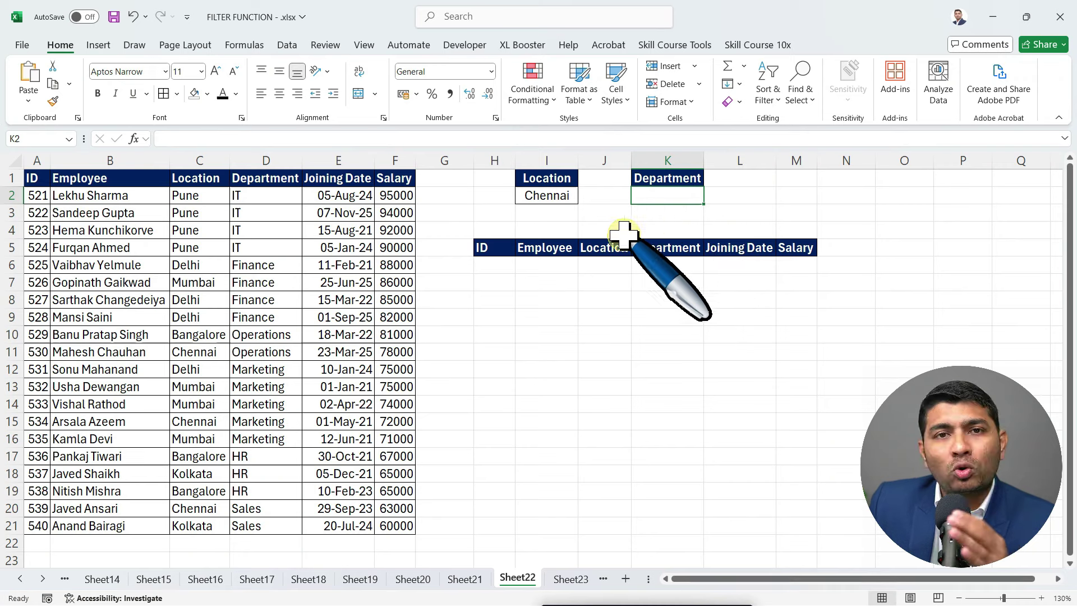
Review the empty results area and pick cell O2 for a helper formula.
left_click_drag(498, 264, 794, 416)
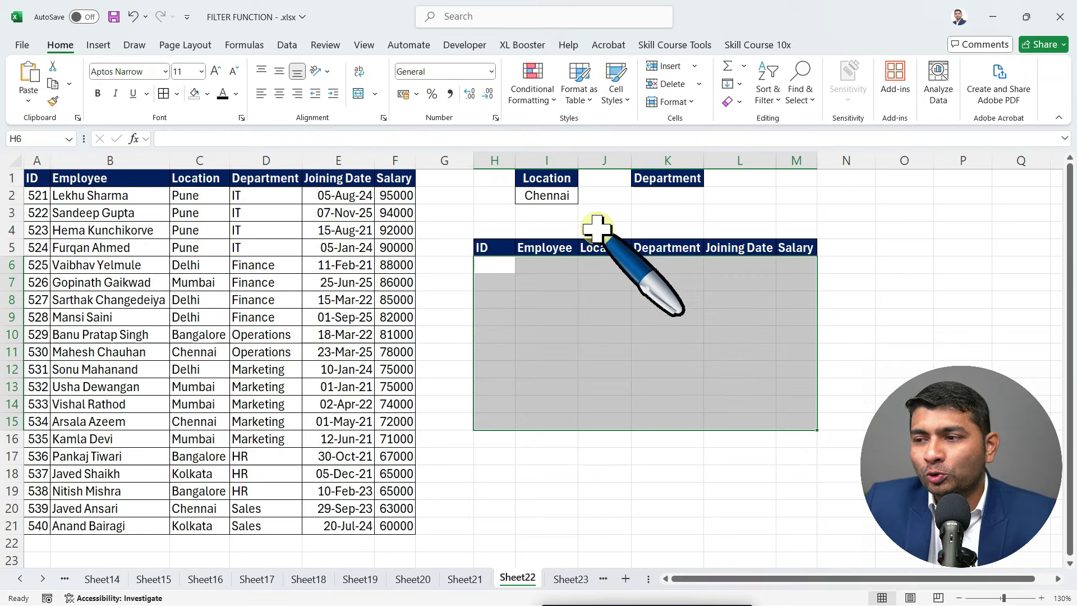
left_click(563, 195)
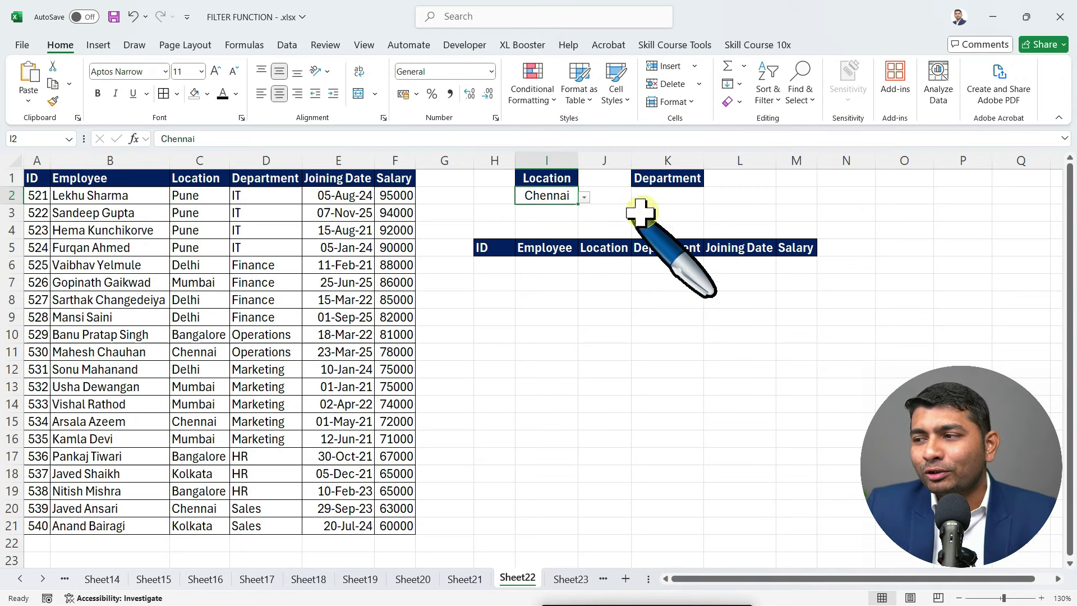
left_click(890, 197)
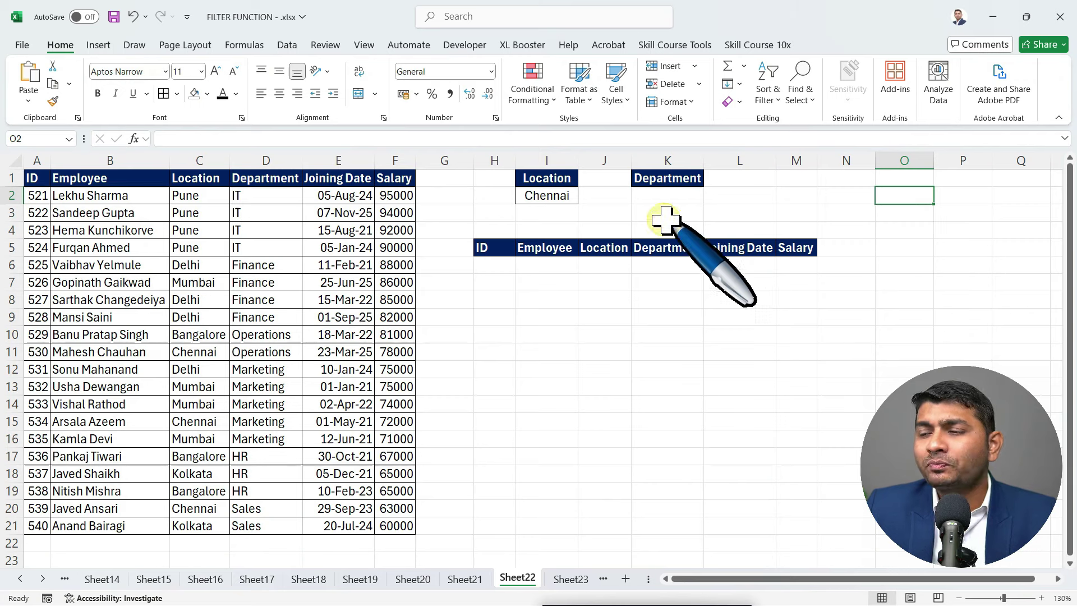
left_click(554, 196)
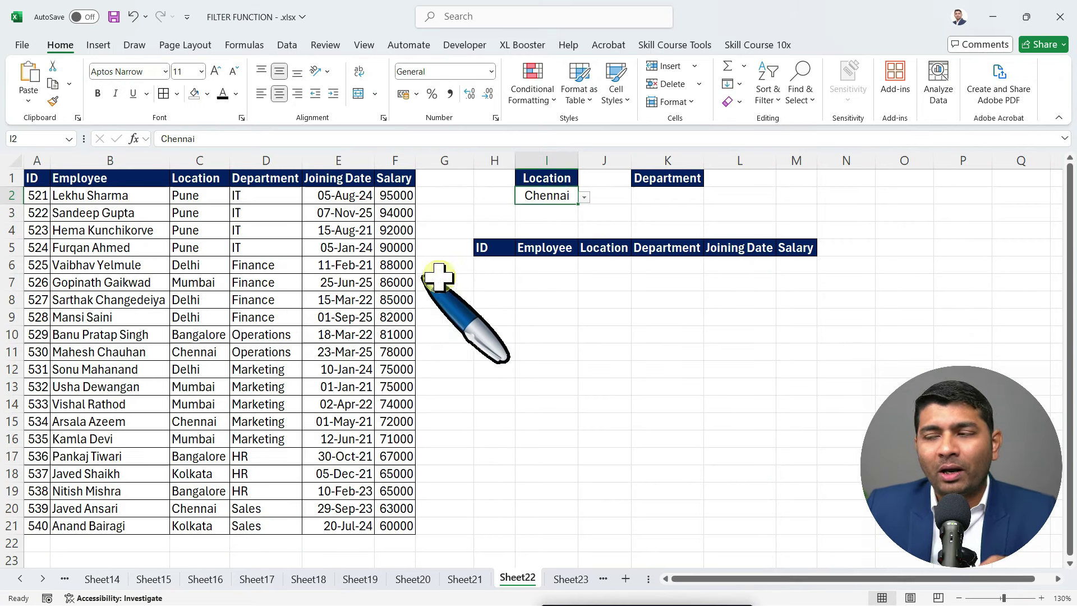
left_click(907, 197)
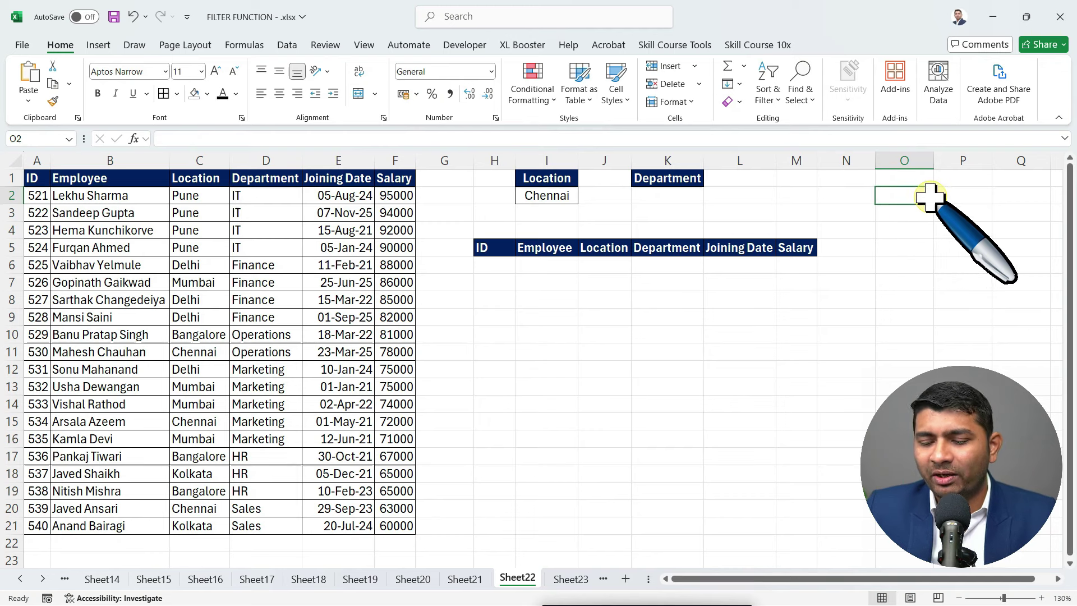
Enter =FILTER(D2:D21,C2:C21=I2) in O2 to list Chennai's departments: Operations, Marketing, Sales.
type("=FILTER(")
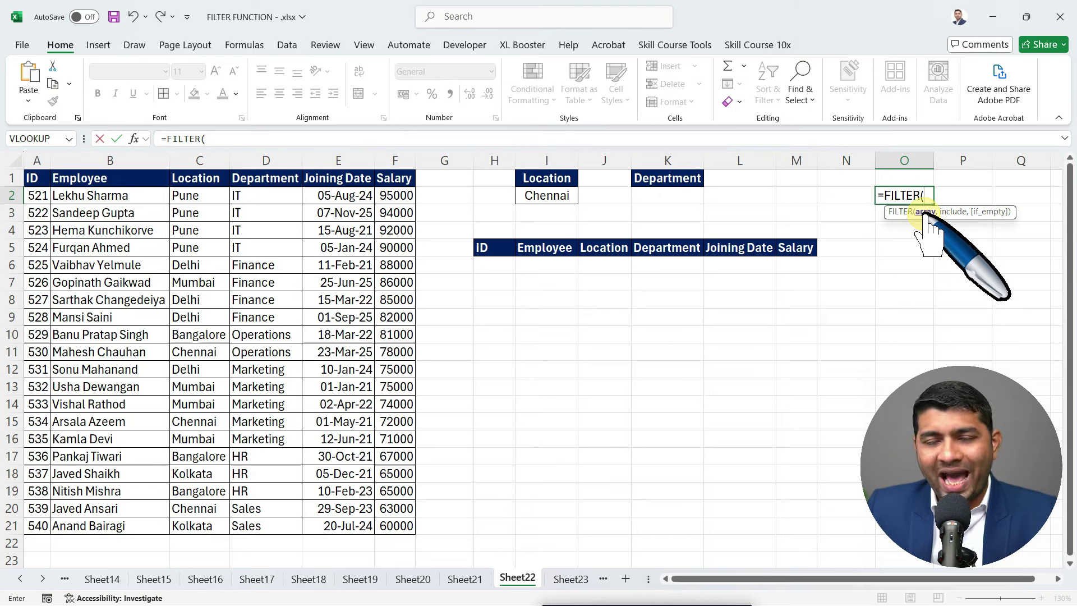
left_click(263, 196)
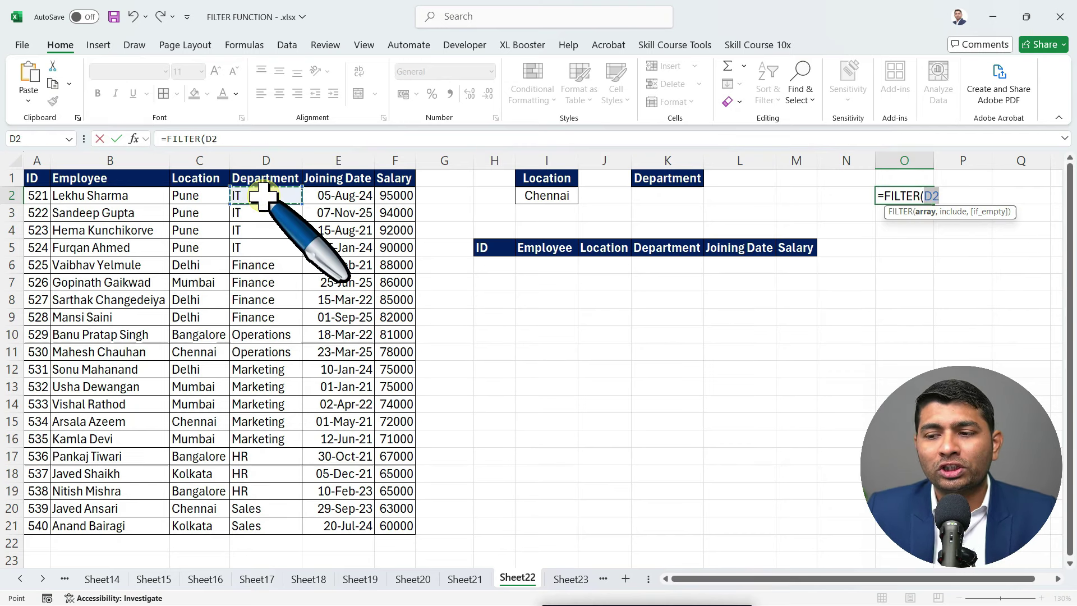
key("ctrl+shift+Down")
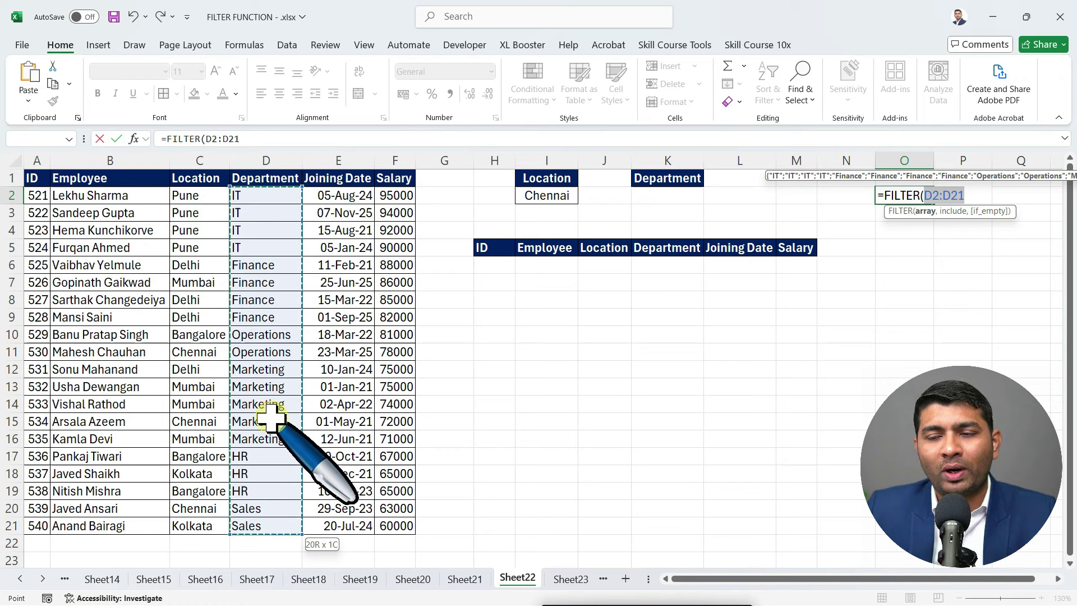
type(",")
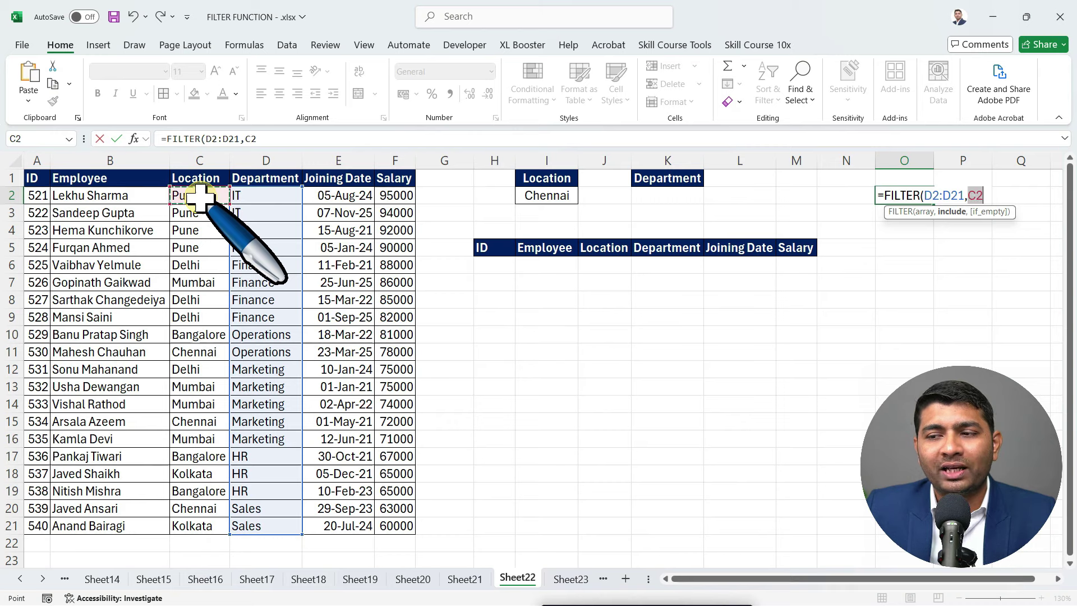
key("ctrl+shift+Down")
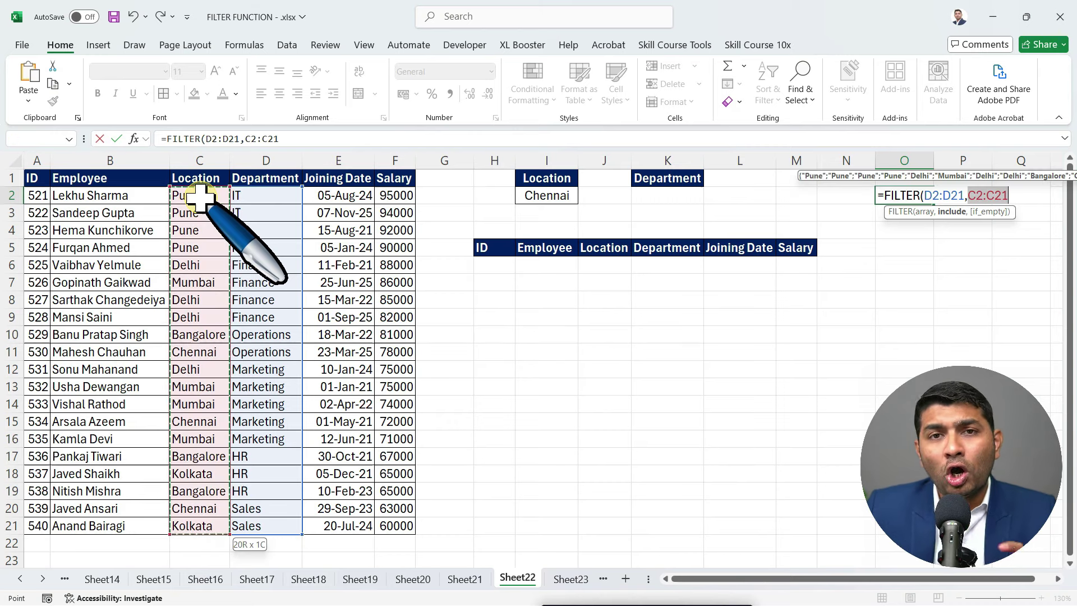
type("=I2")
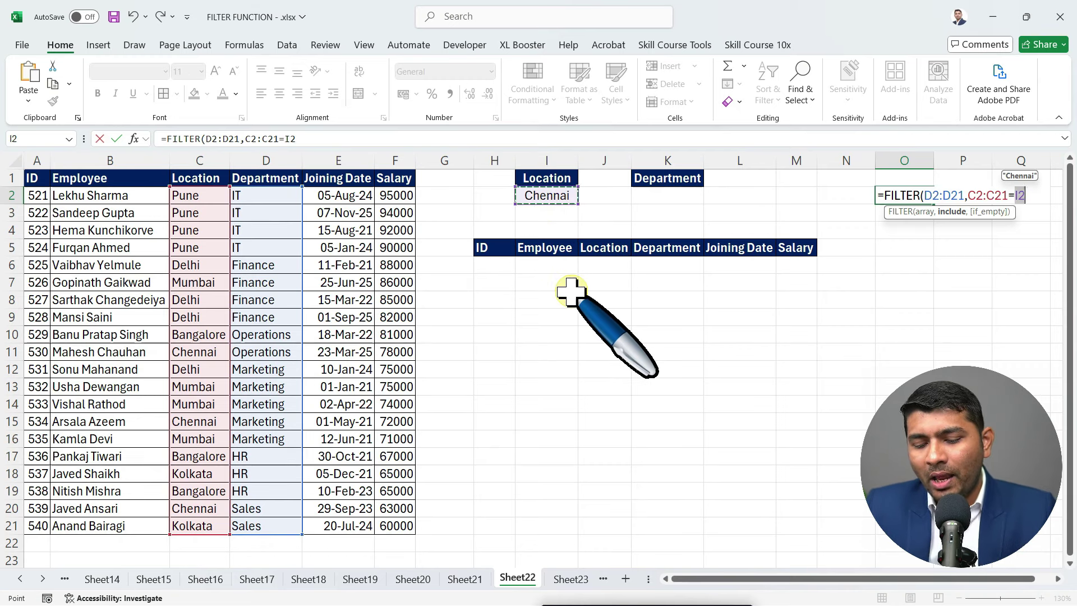
type(")")
key("Return")
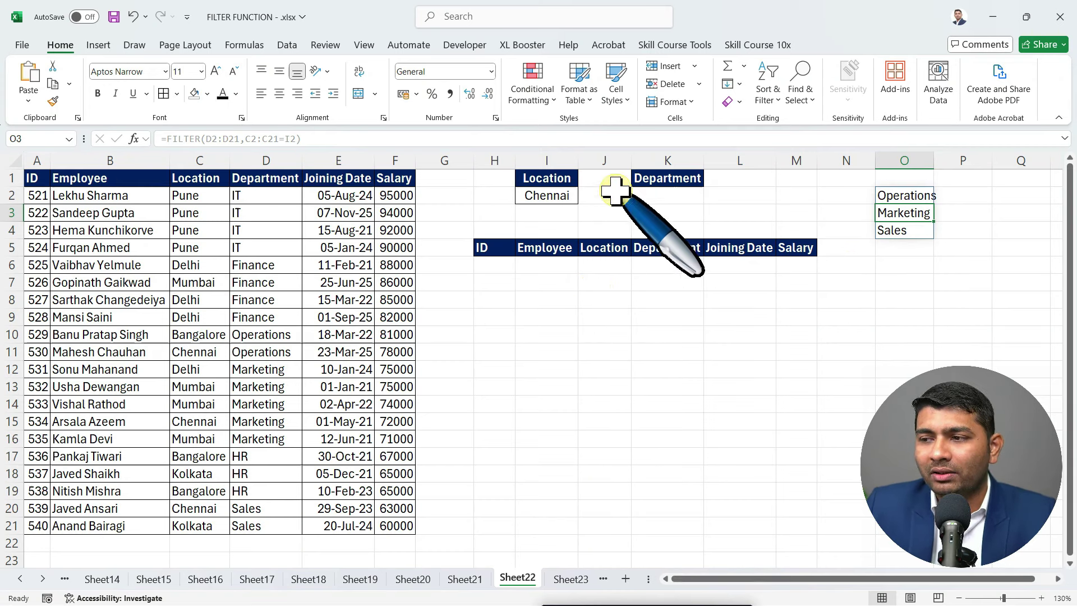
Set the Location in I2 back to Mumbai so the O2 list spills Finance and Marketing.
left_click(568, 197)
left_click(584, 199)
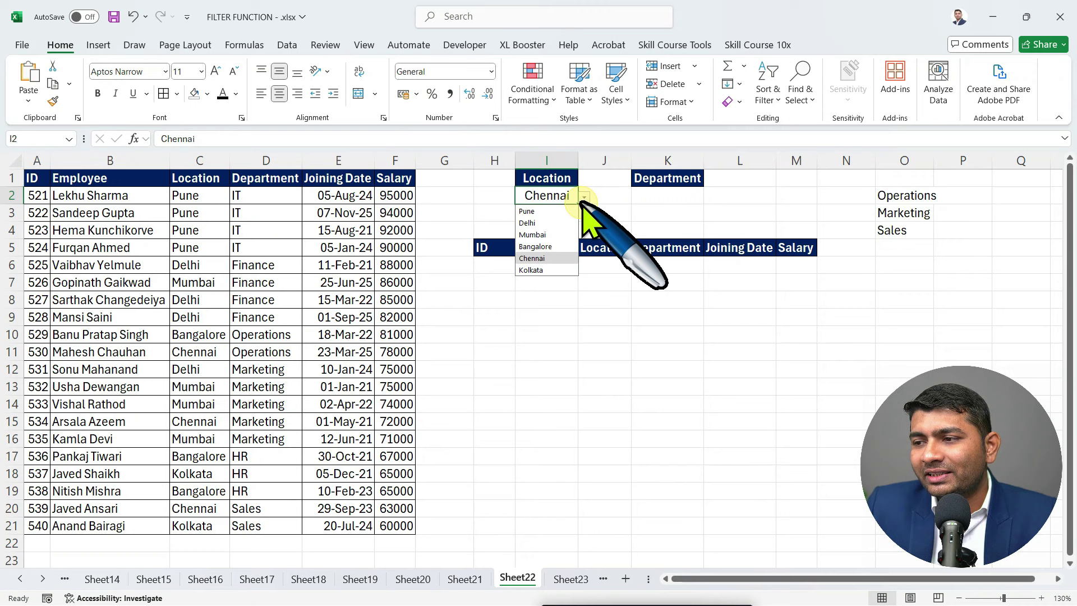
left_click(560, 234)
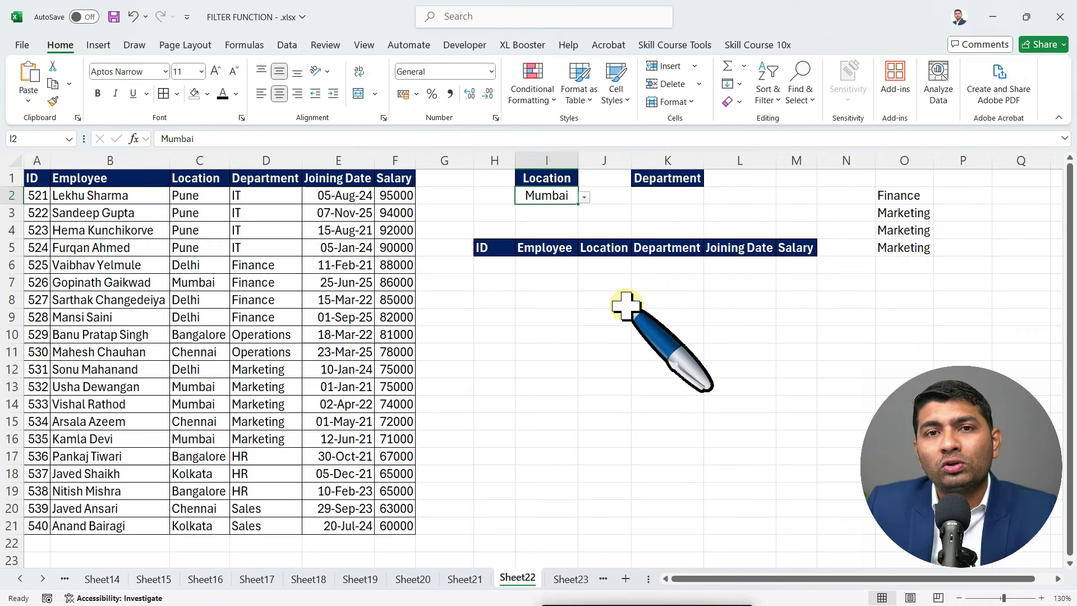
left_click_drag(503, 270, 801, 413)
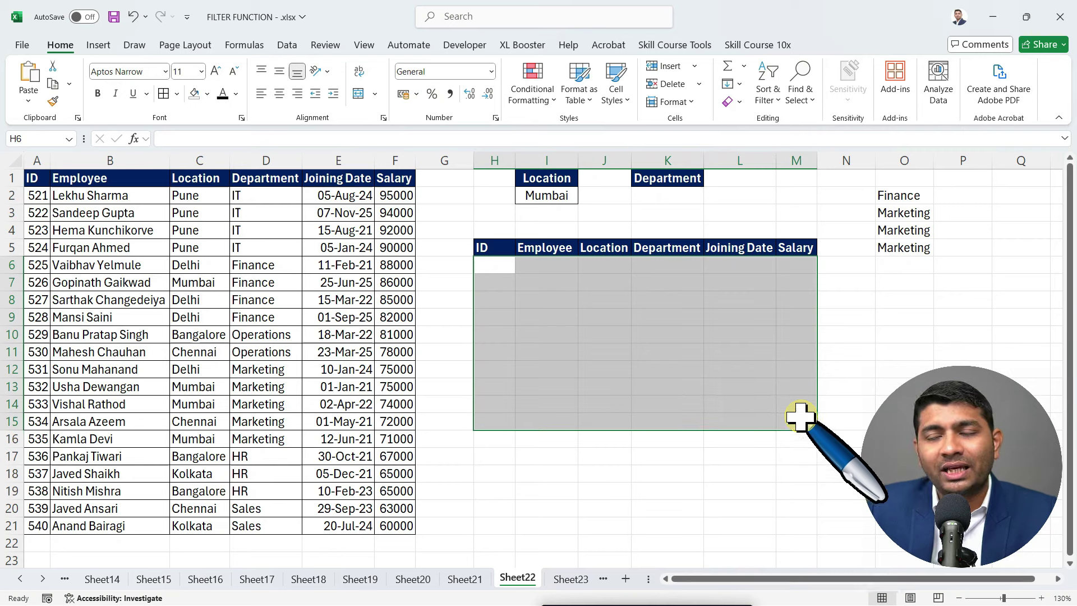
left_click(650, 332)
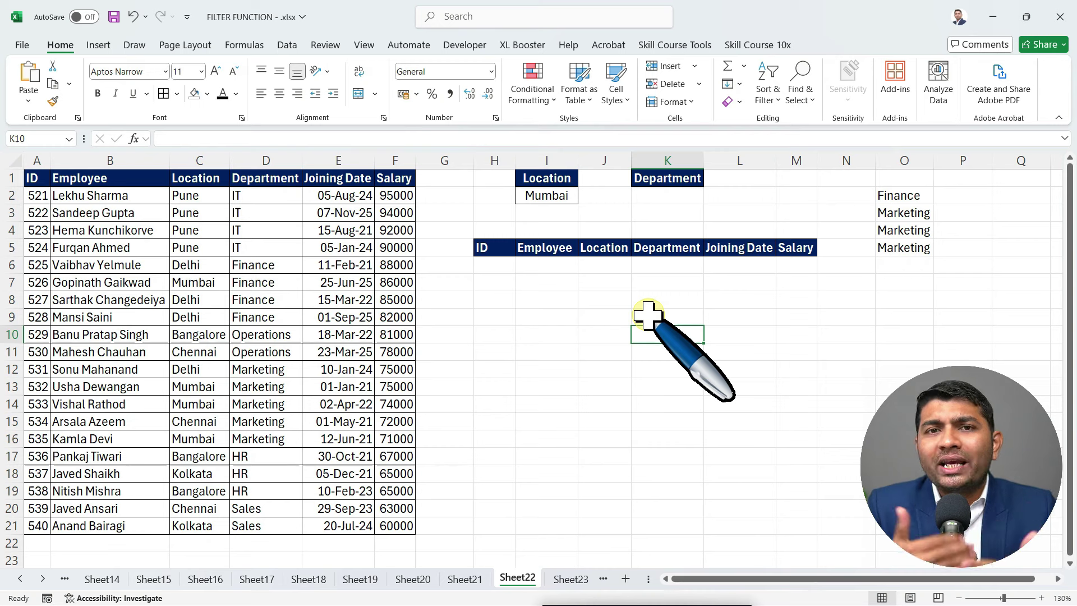
left_click(671, 194)
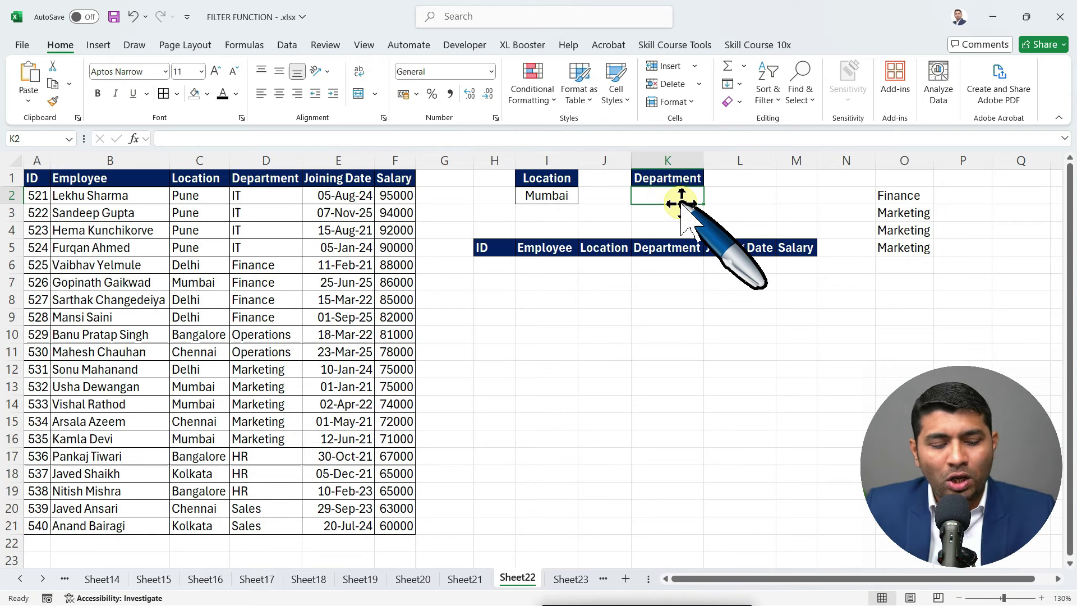
Add a List data validation to K2 with source =$O$2#.
key("alt+d")
key("l")
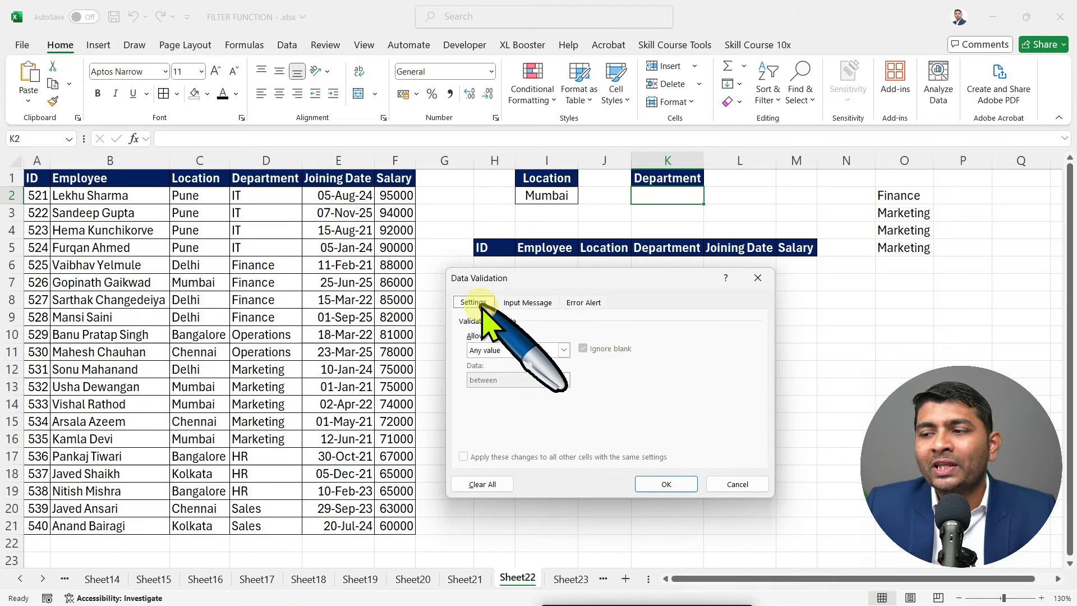
left_click(517, 348)
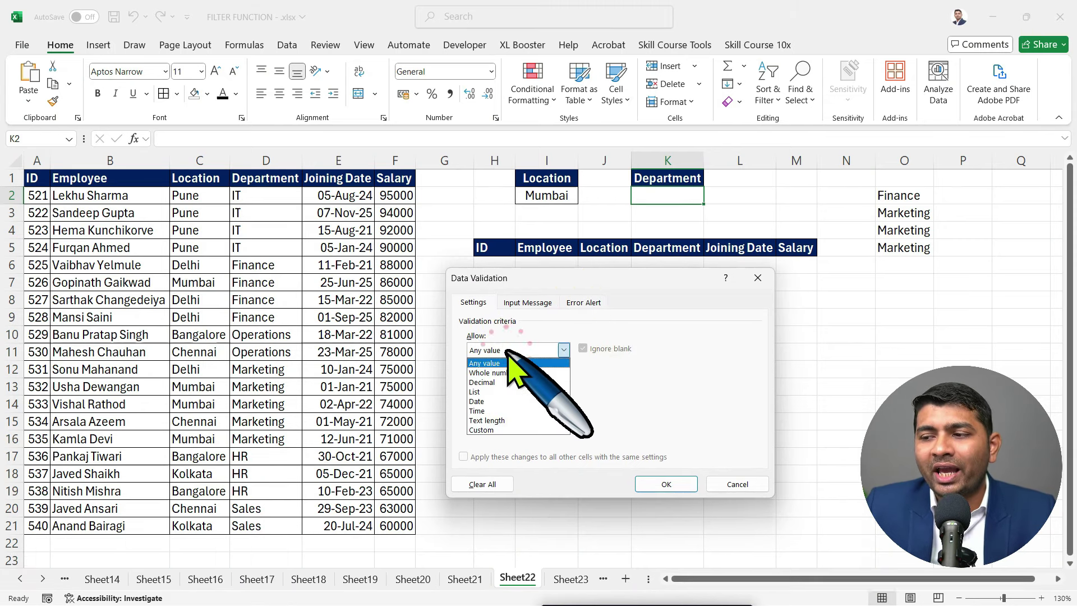
left_click(491, 392)
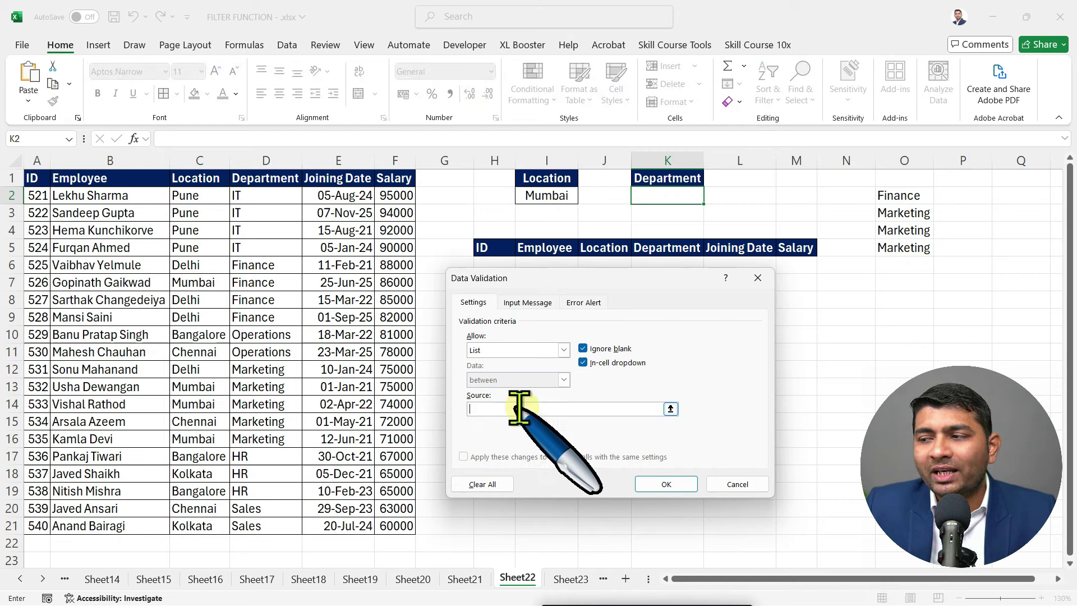
left_click_drag(896, 196, 899, 242)
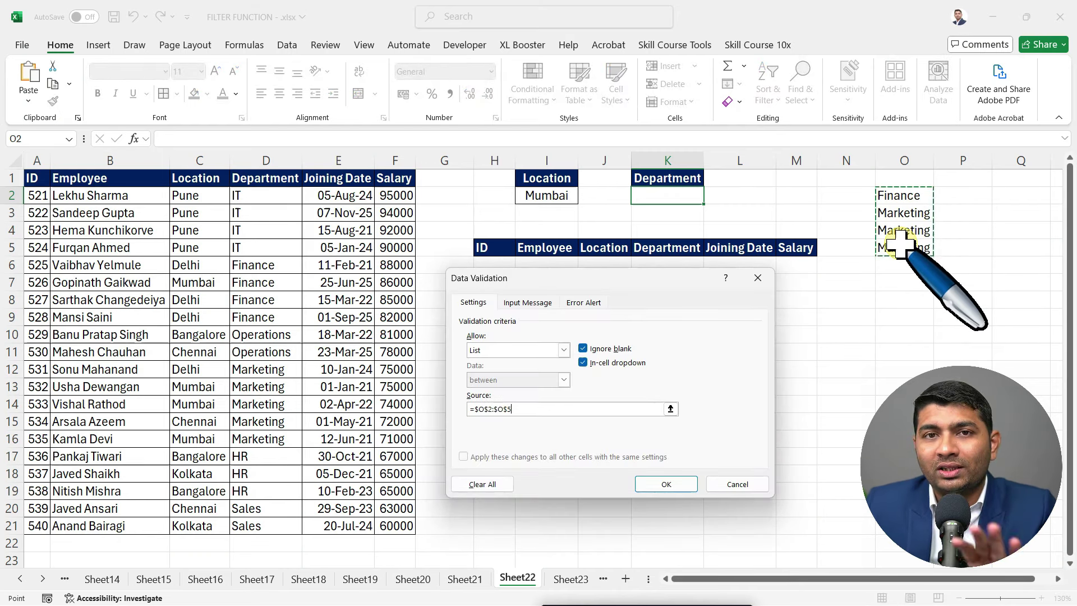
left_click(904, 195)
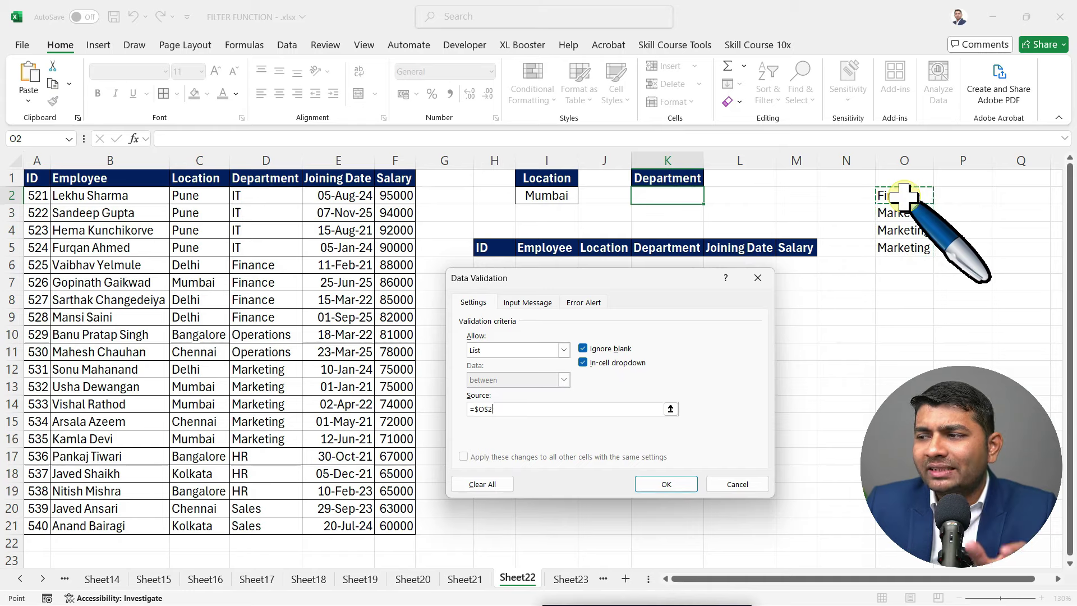
left_click(552, 409)
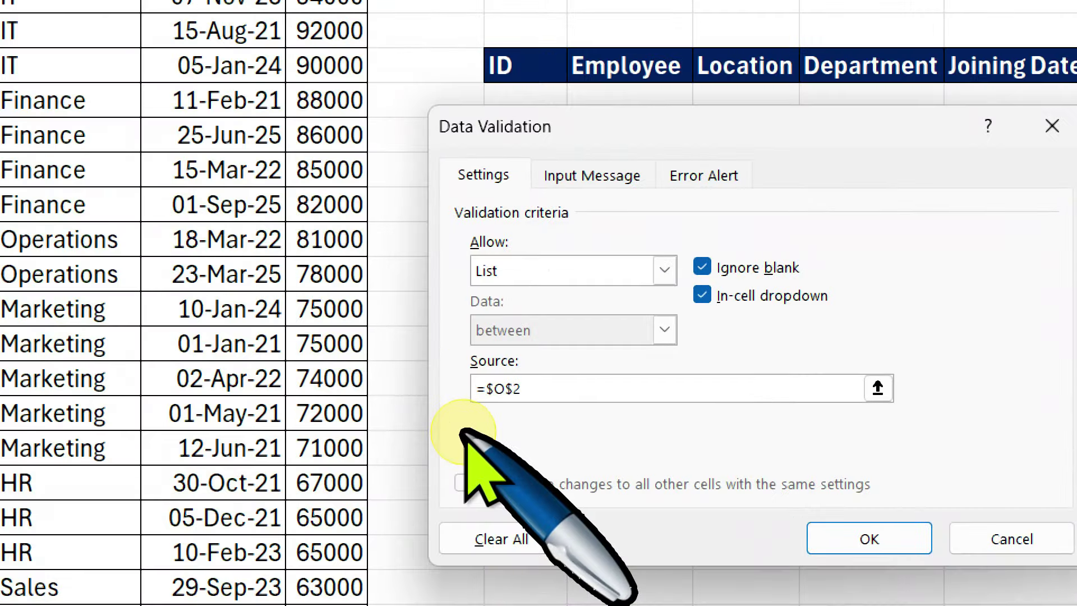
type("#")
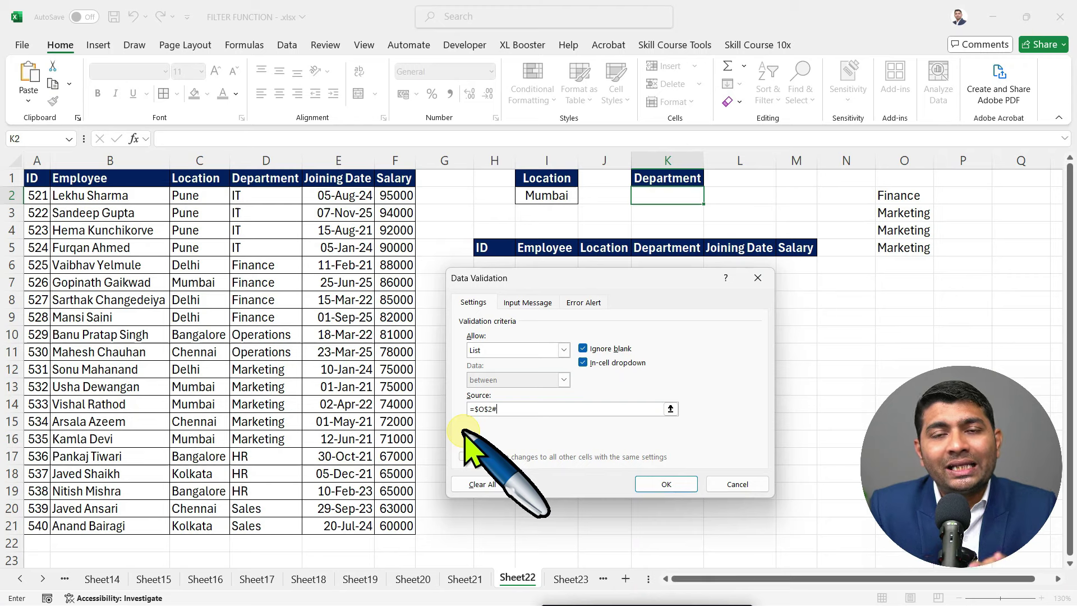
left_click(665, 484)
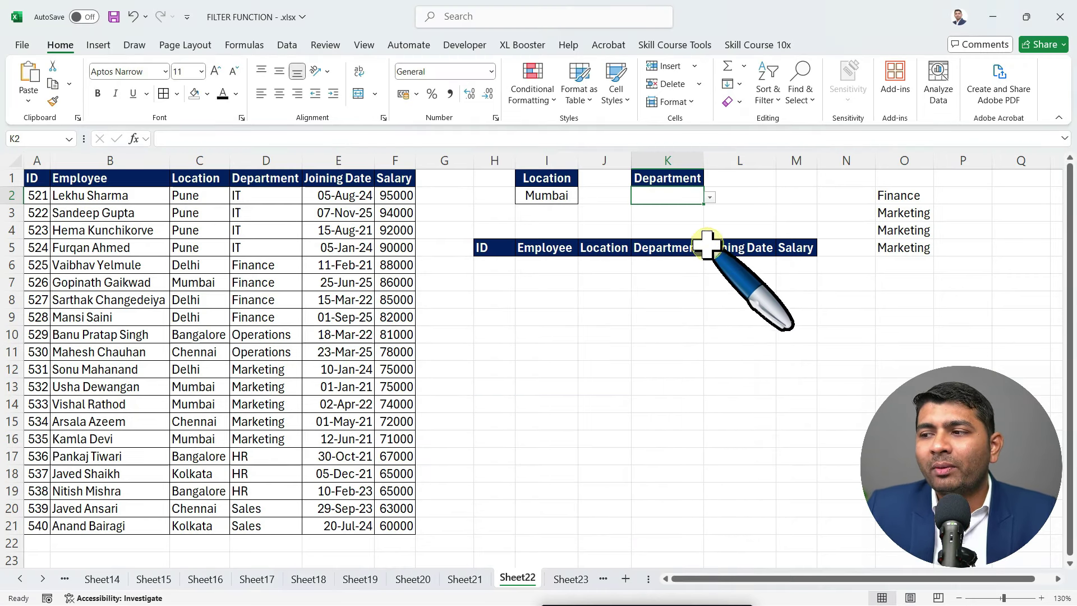
Pick Marketing from K2's new department dropdown and select the results area H6:M16.
left_click(710, 197)
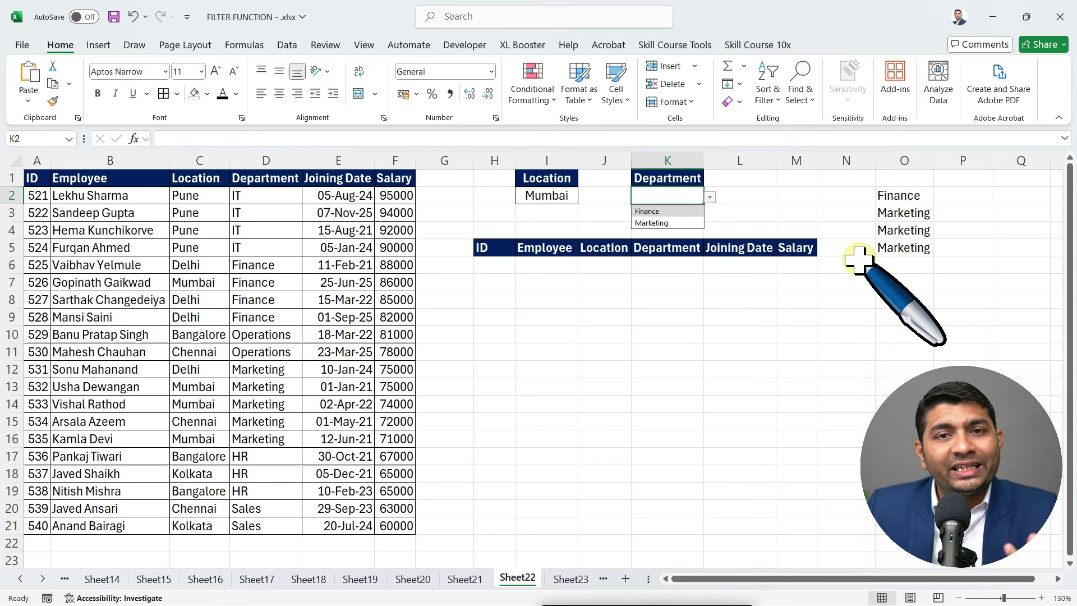
left_click(669, 223)
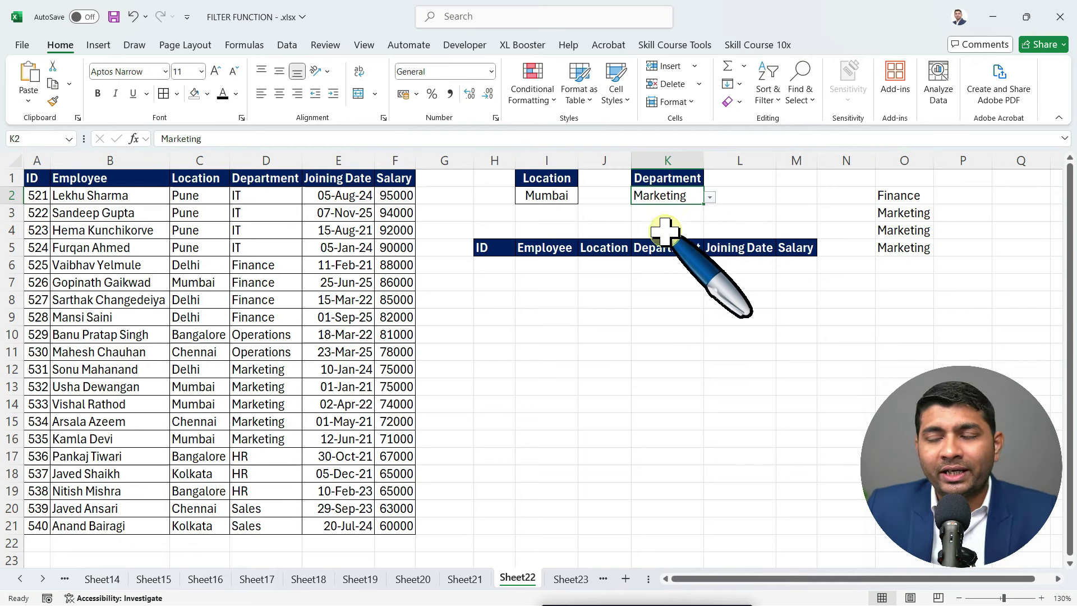
left_click(548, 196)
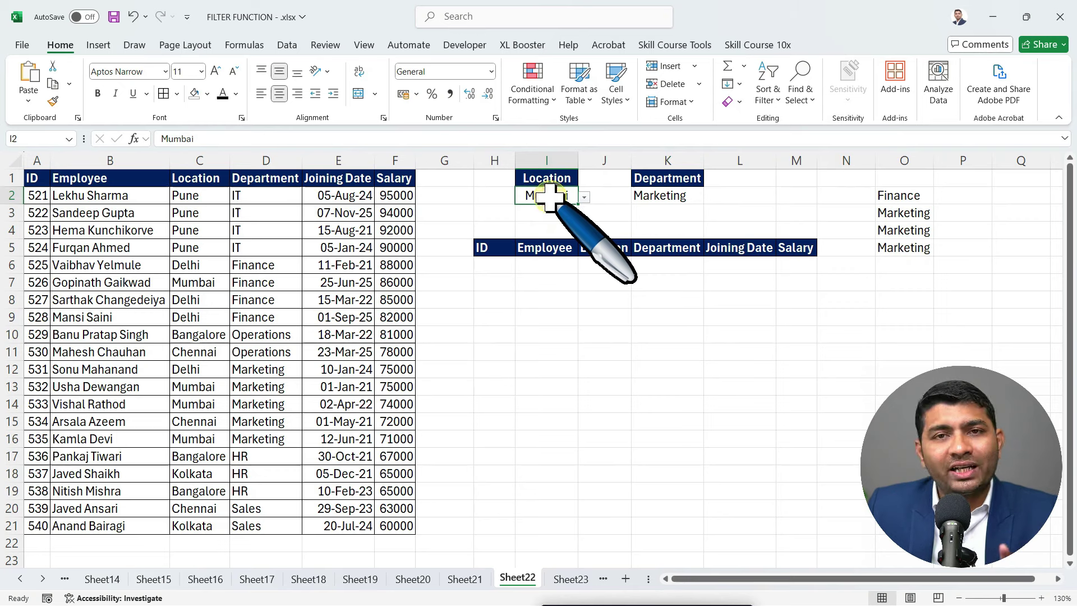
left_click(667, 197)
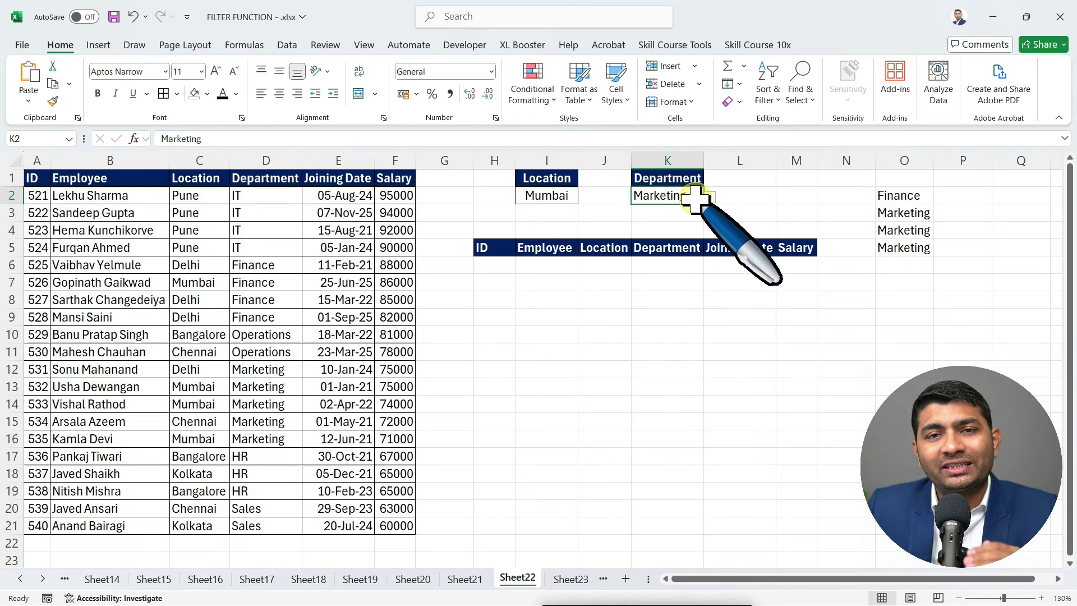
left_click_drag(496, 266, 804, 437)
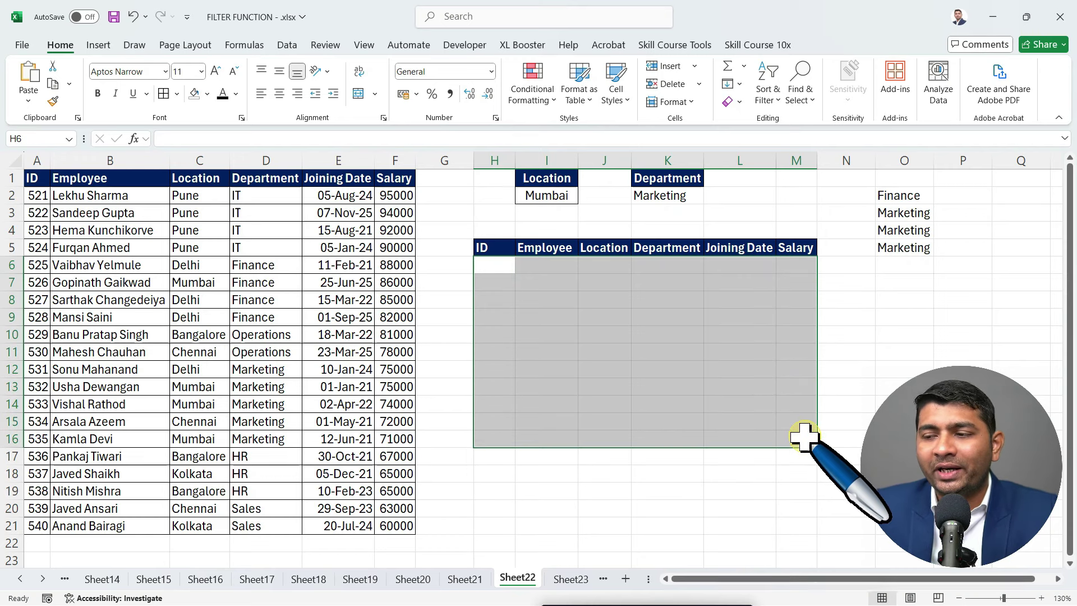
Enter =FILTER(A2:F21,D2:D21=K2,"NOT FOUND") in H6 to list the five Marketing employees.
left_click(493, 266)
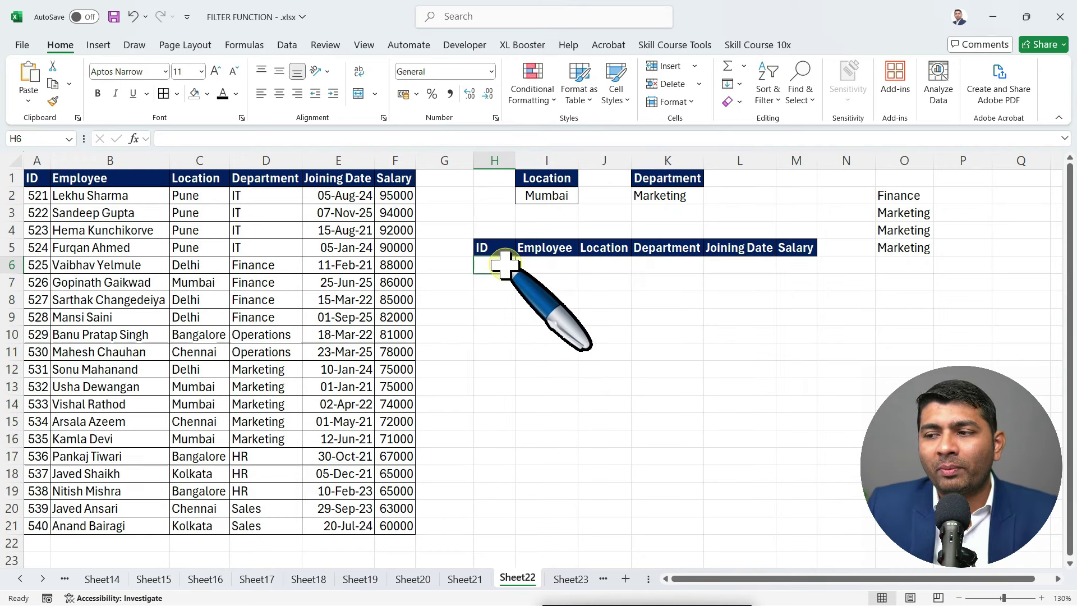
type("=FILTER(")
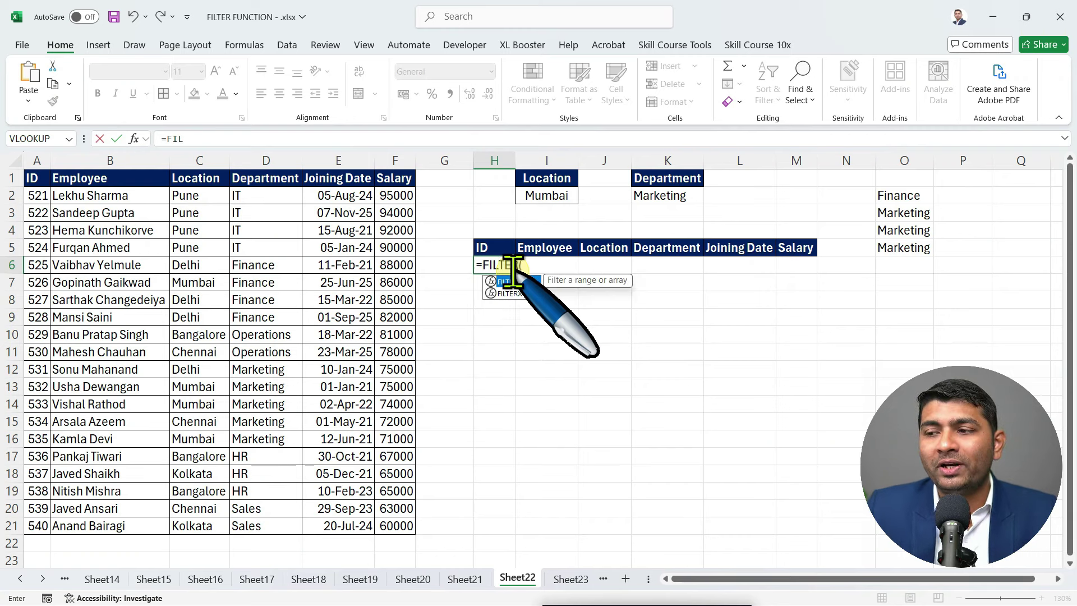
key("Tab")
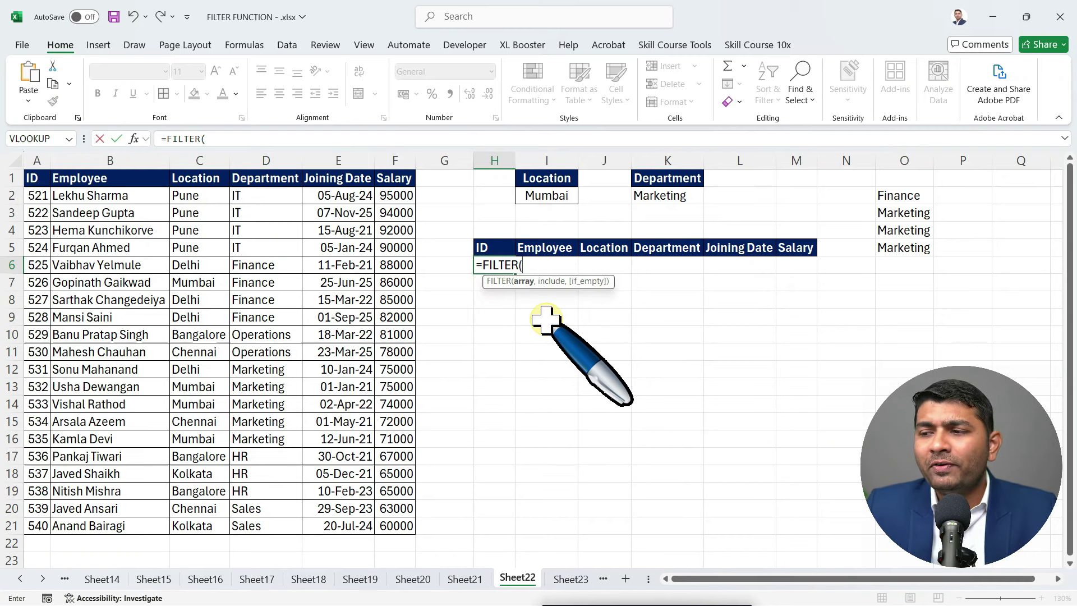
left_click_drag(52, 199, 396, 530)
type(",")
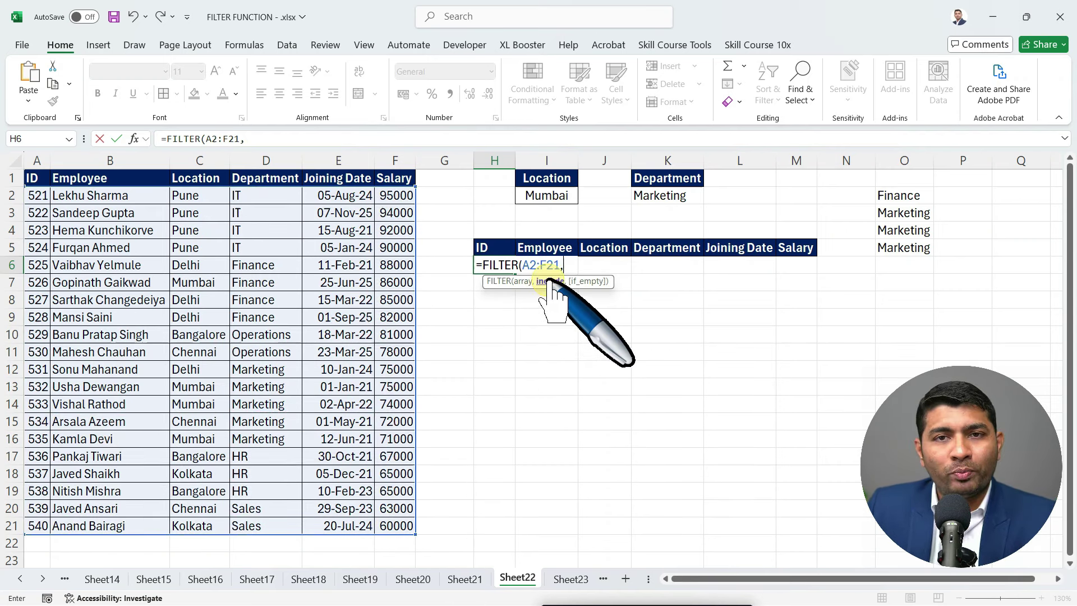
left_click(259, 196)
key("ctrl+shift+Down")
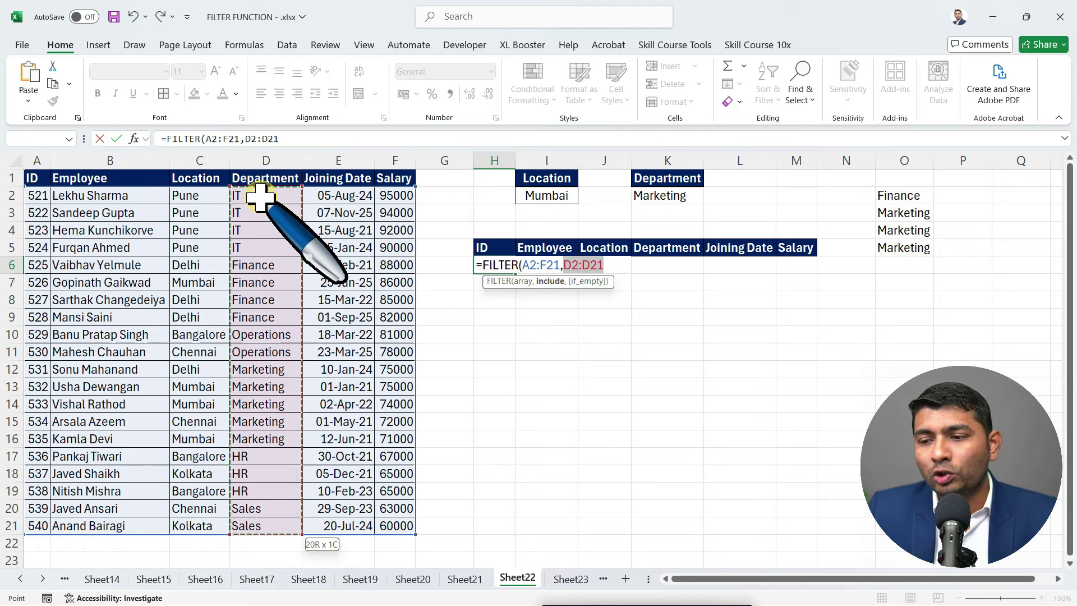
type("=")
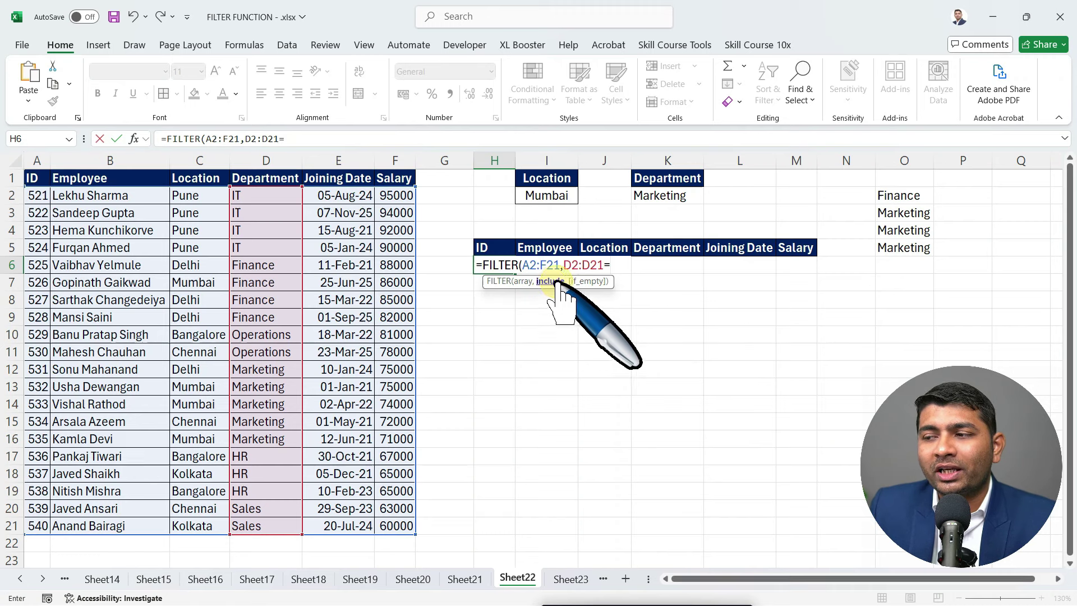
left_click(679, 196)
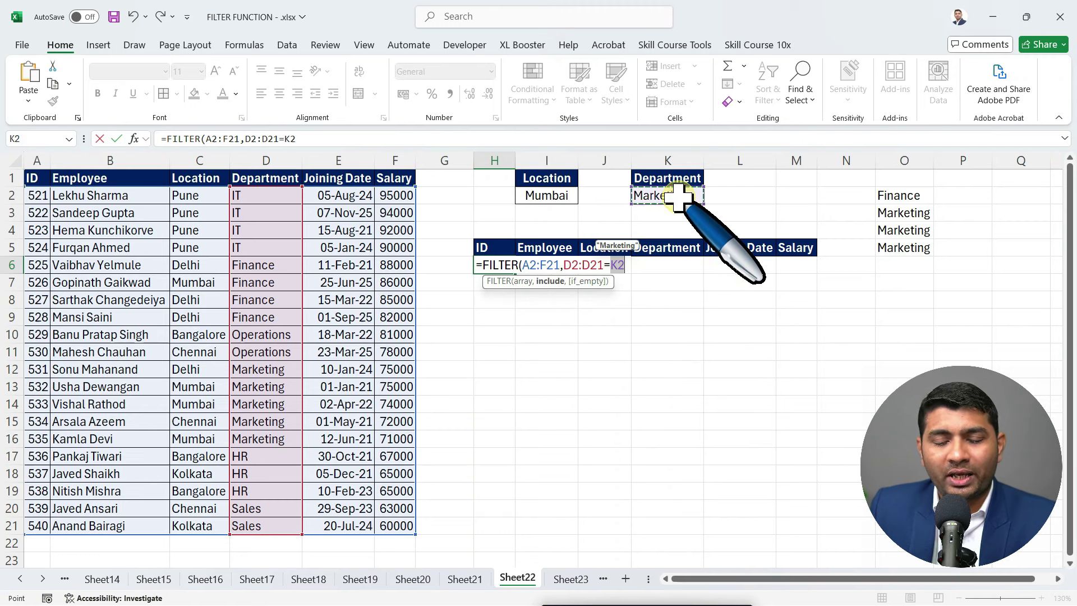
type(",")
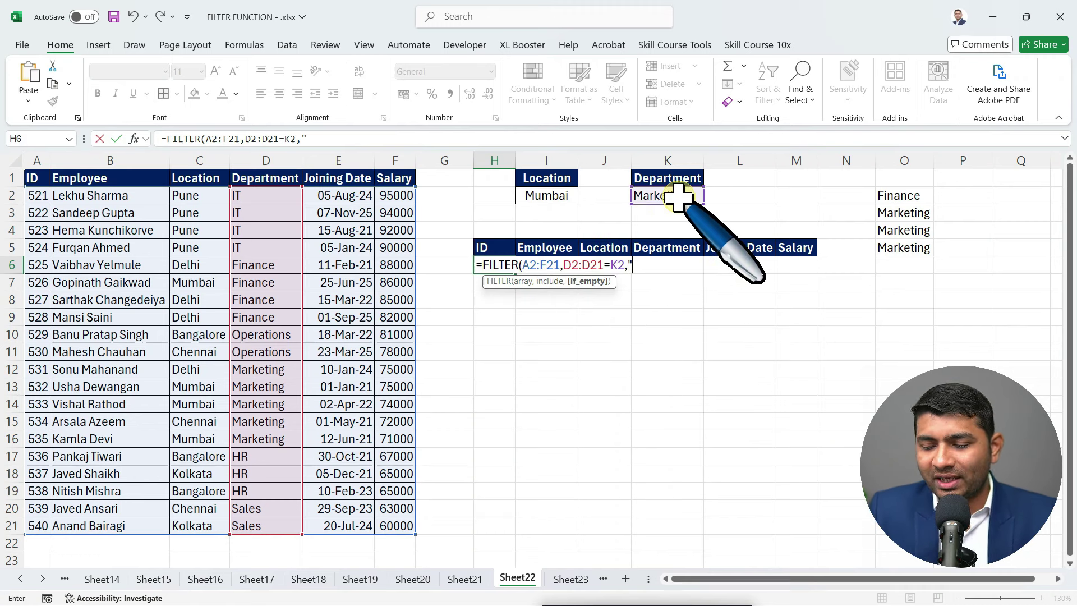
type("\"NOT FOUND\")")
key("Return")
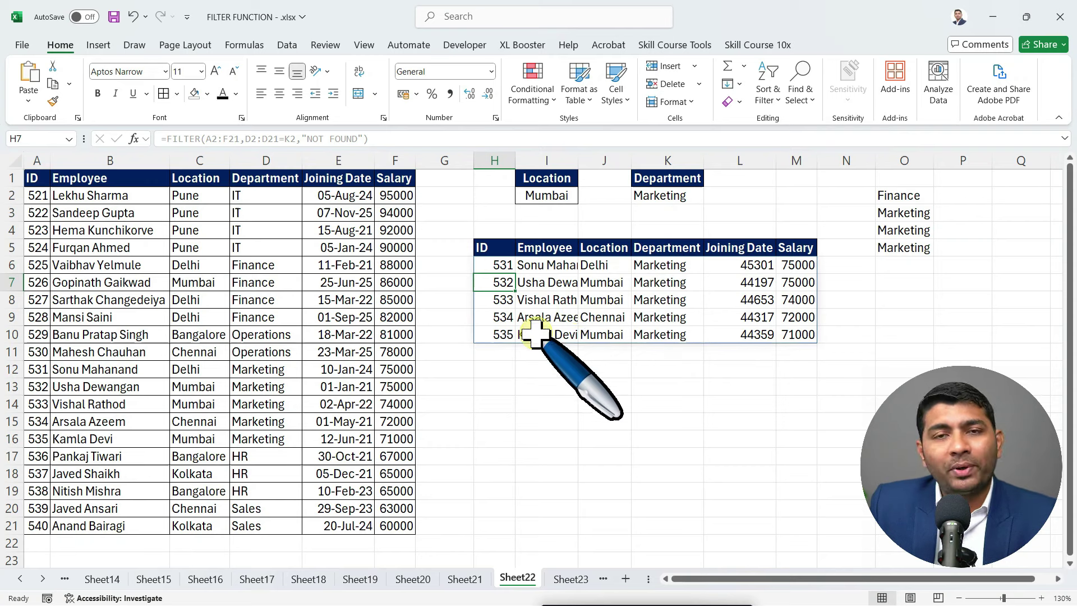
left_click_drag(735, 267, 739, 335)
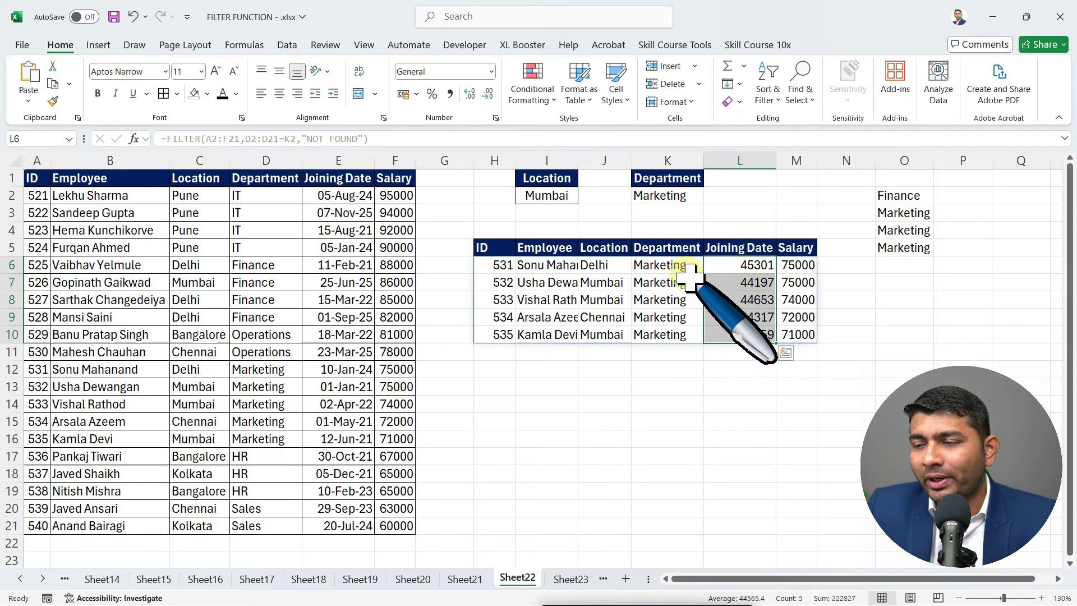
Format the filtered joining dates L6:L10 as Short Date.
left_click(491, 71)
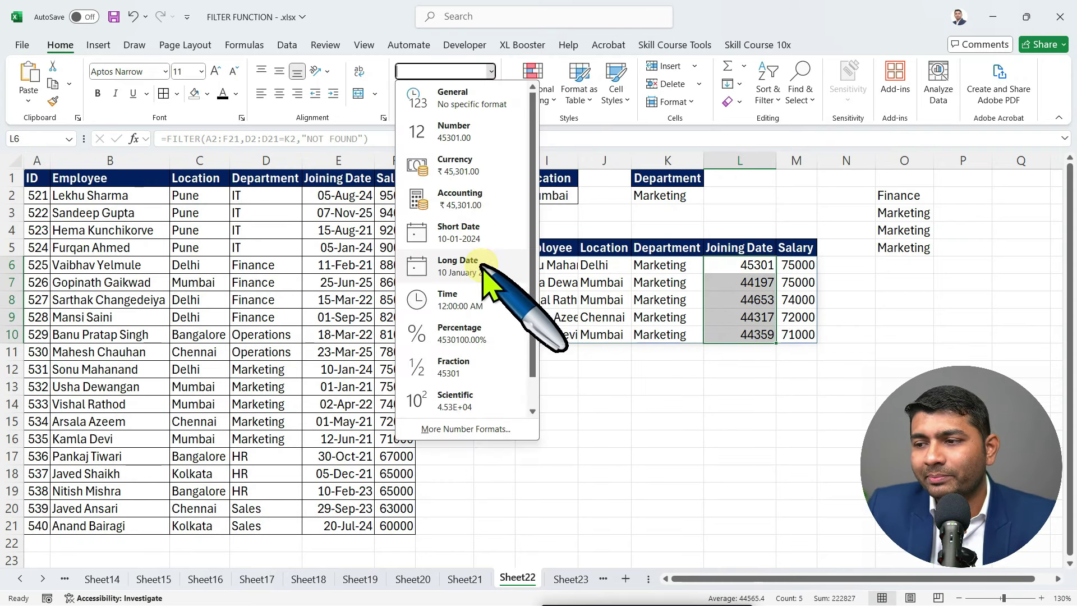
left_click(474, 234)
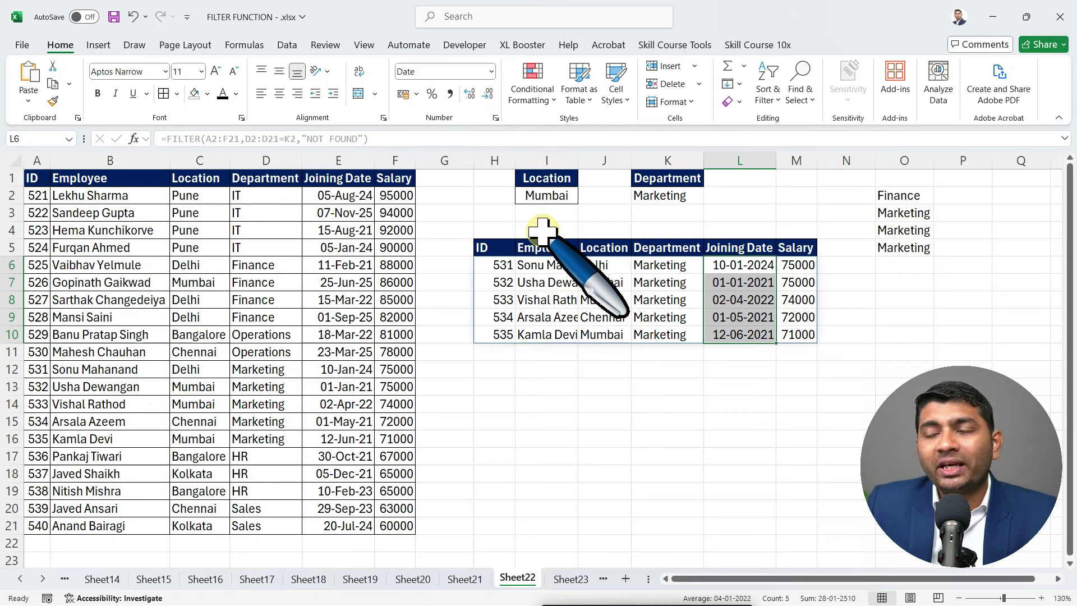
left_click(547, 196)
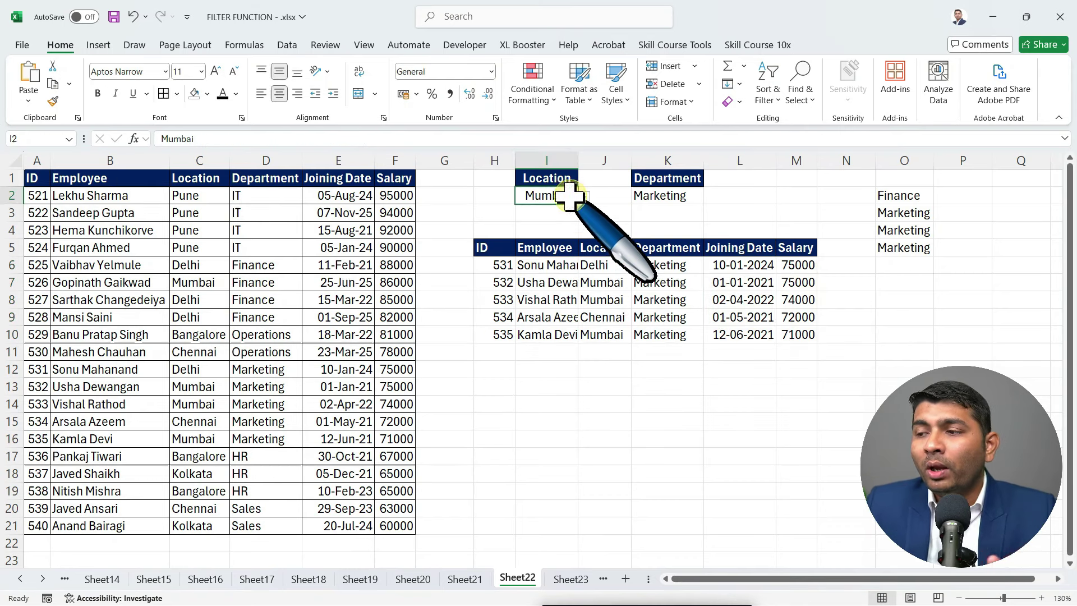
left_click(682, 196)
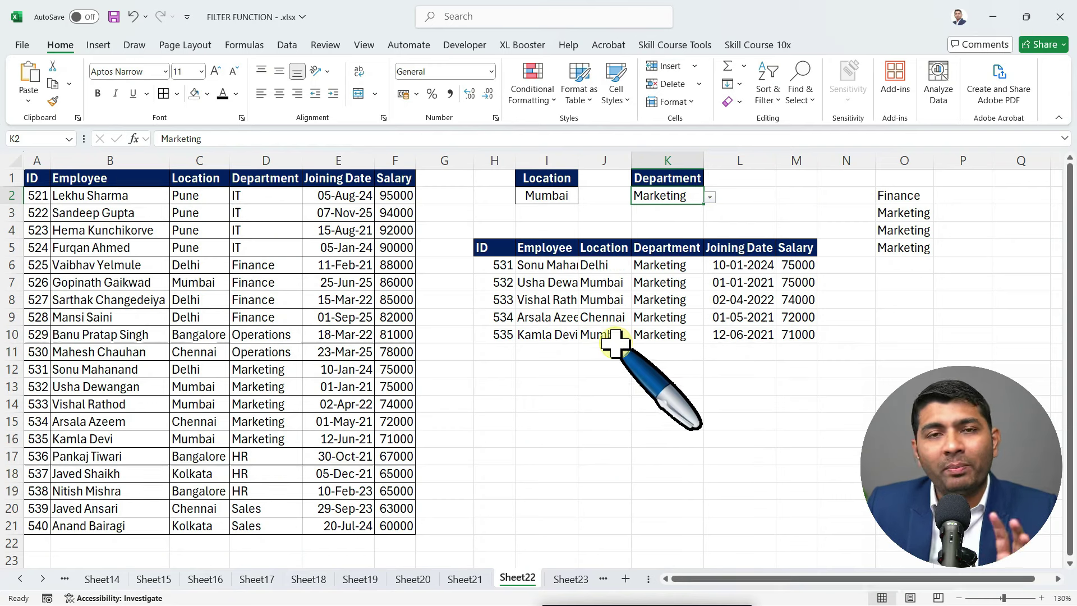
Try Finance as department, then Pune as location with IT as department.
left_click(709, 197)
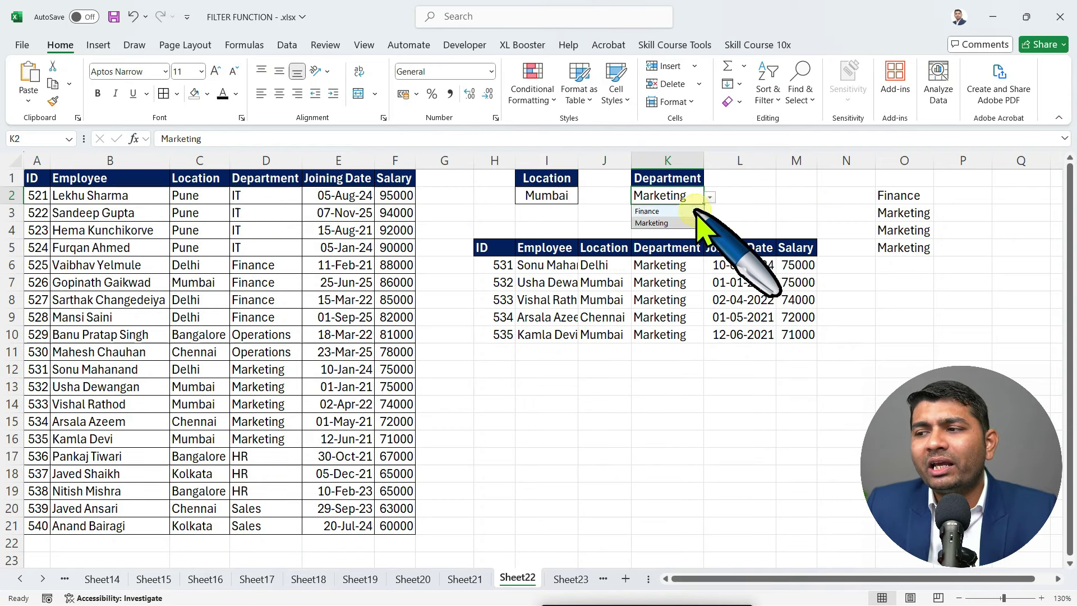
left_click(682, 212)
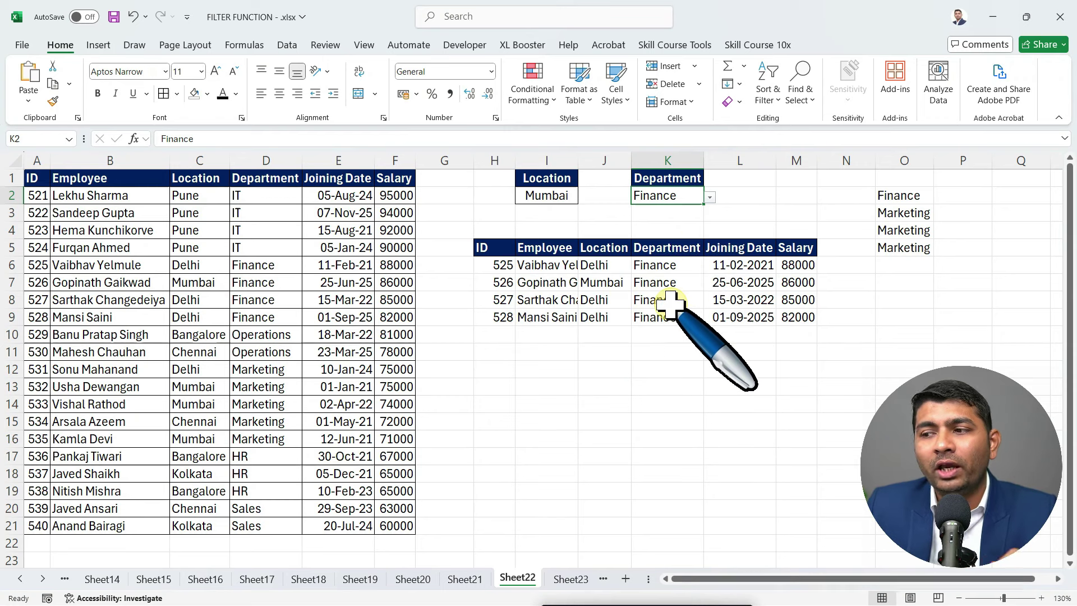
left_click(570, 196)
left_click(584, 197)
left_click(563, 212)
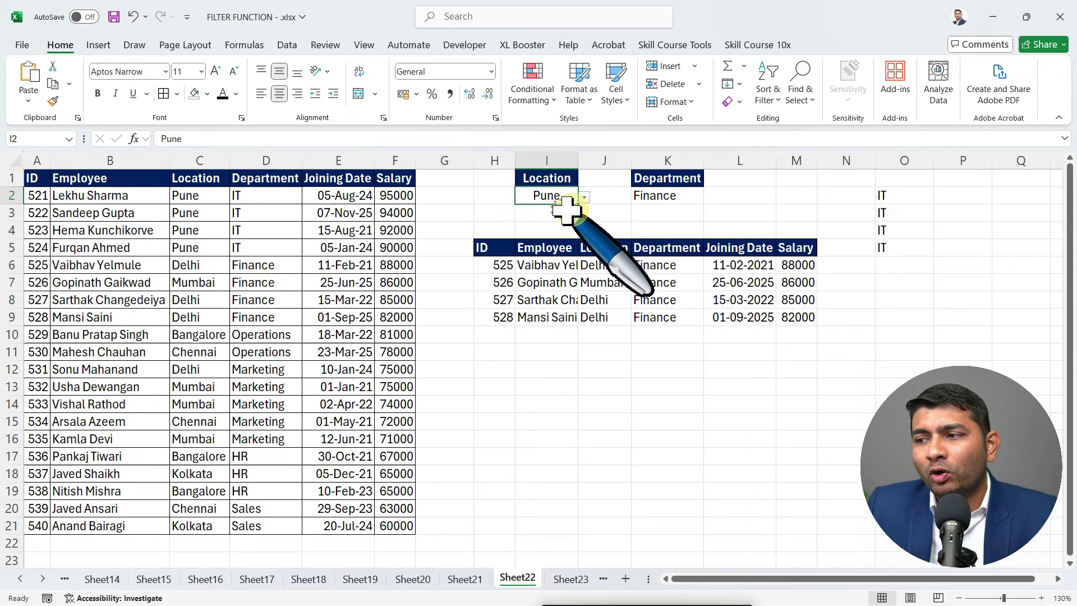
left_click(674, 198)
left_click(710, 197)
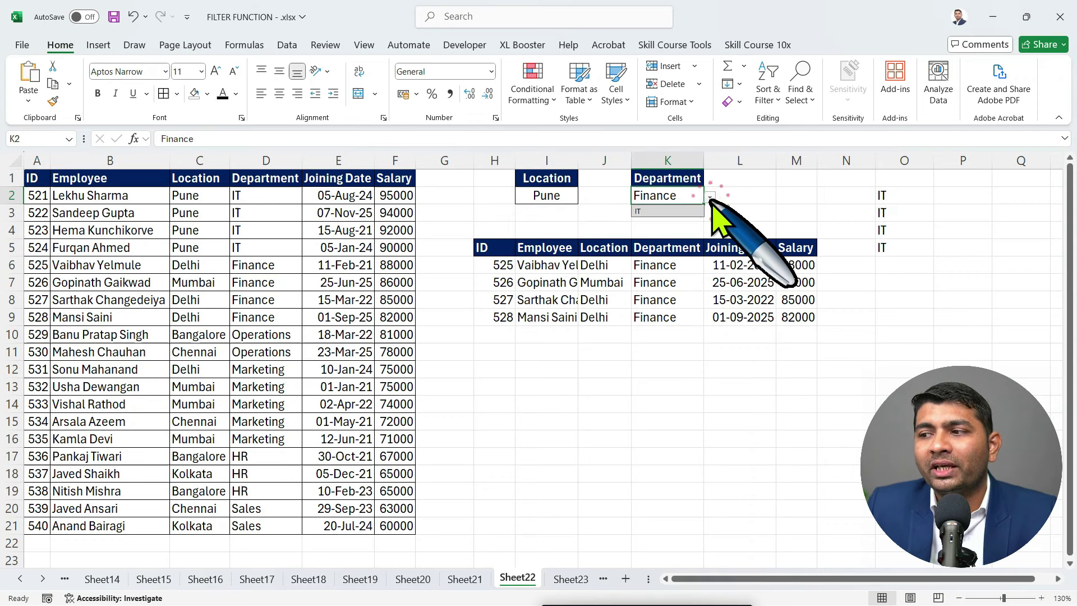
left_click(694, 211)
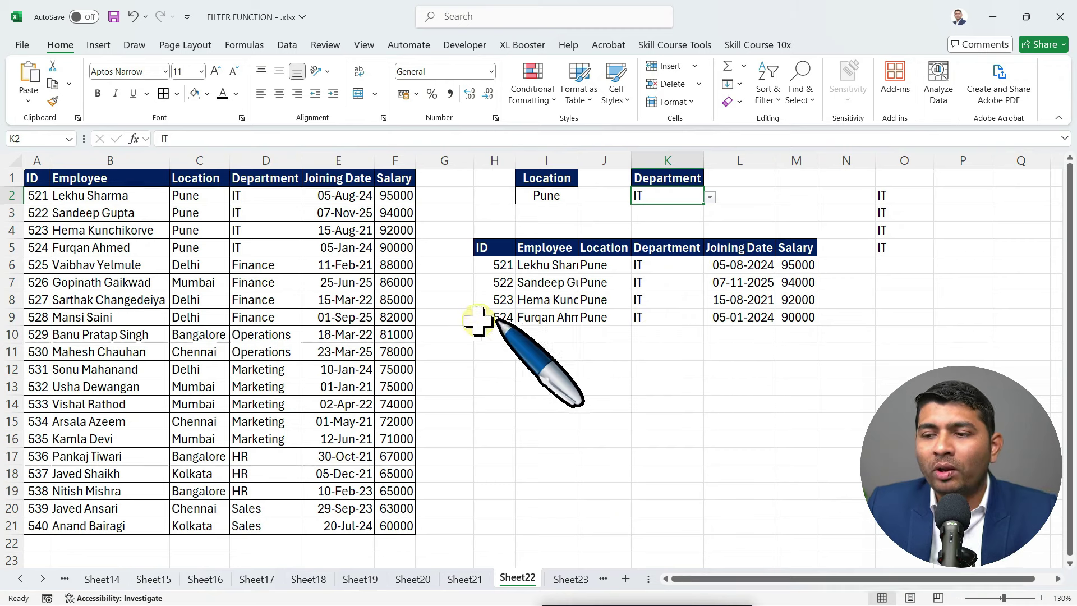
Change the location to Bangalore, keeping IT as the department.
left_click(566, 196)
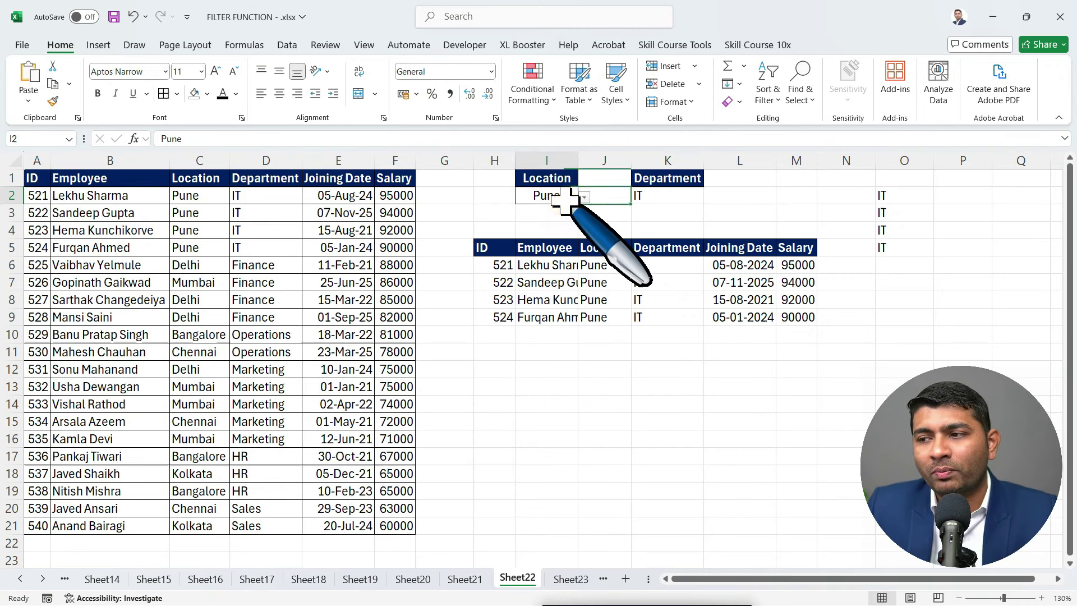
left_click(584, 197)
left_click(559, 248)
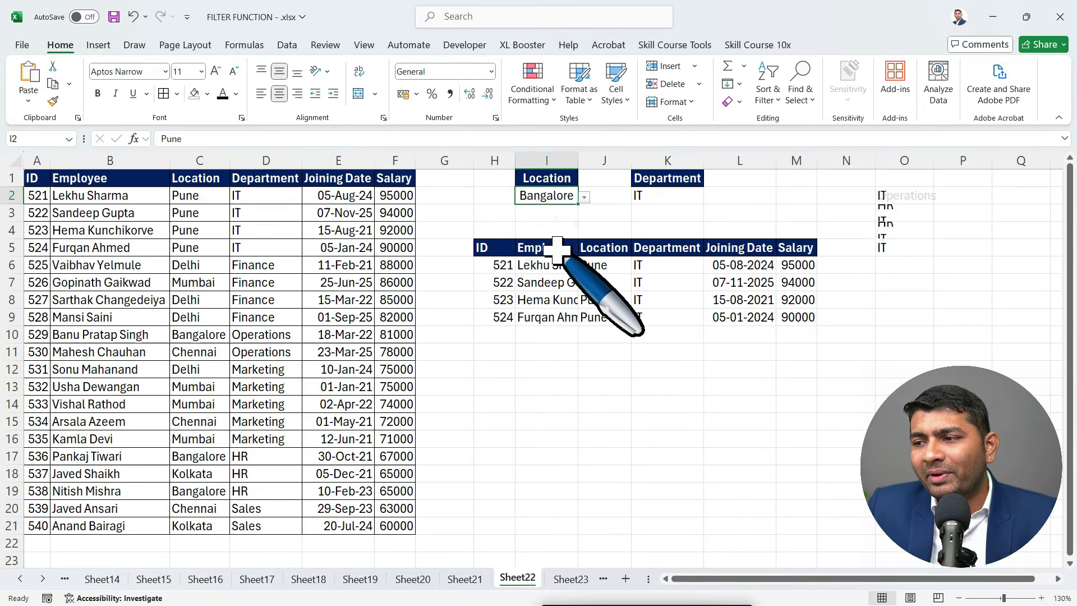
left_click(676, 196)
left_click(710, 197)
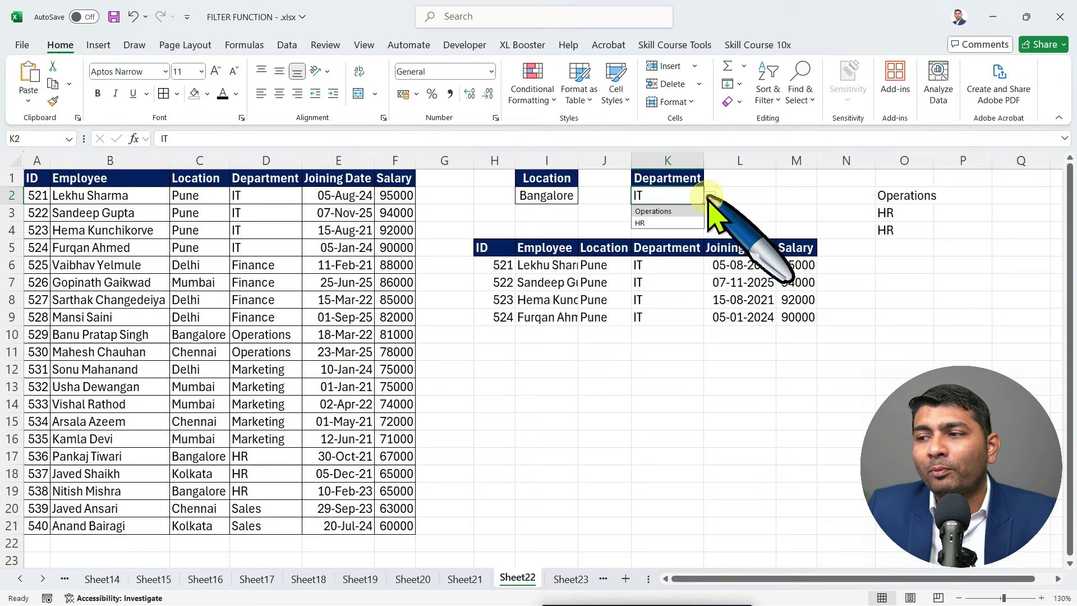
Change the Department in K2 to HR.
left_click(677, 222)
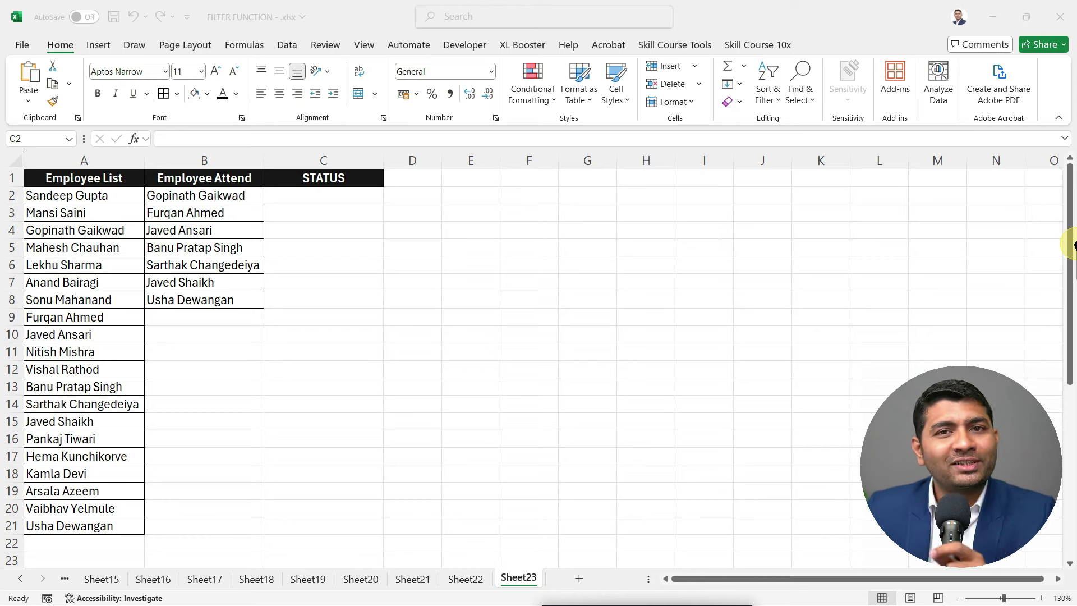
left_click(452, 251)
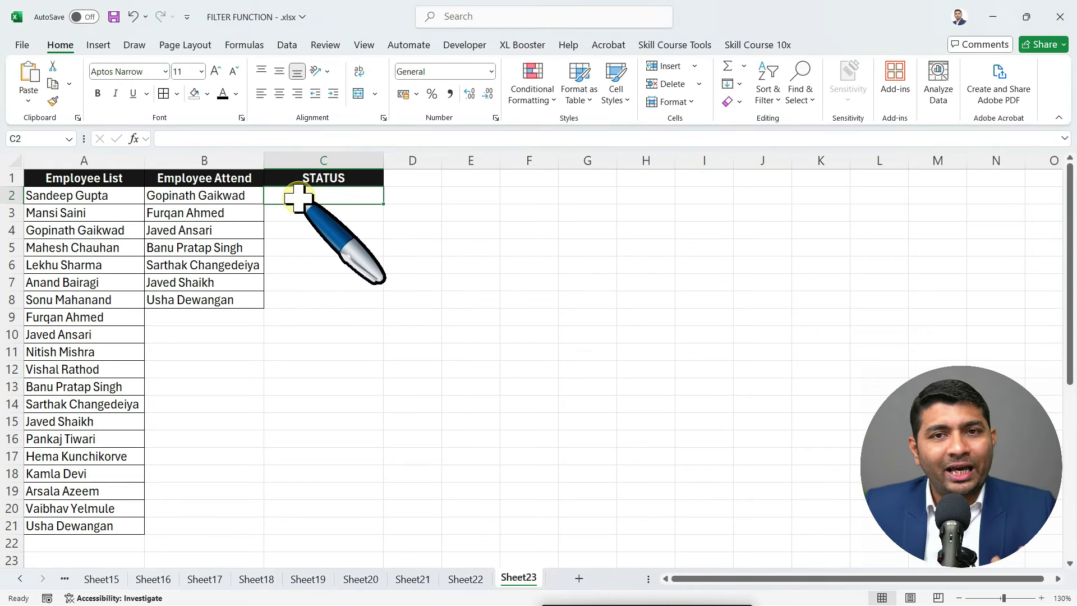
left_click_drag(132, 197, 101, 522)
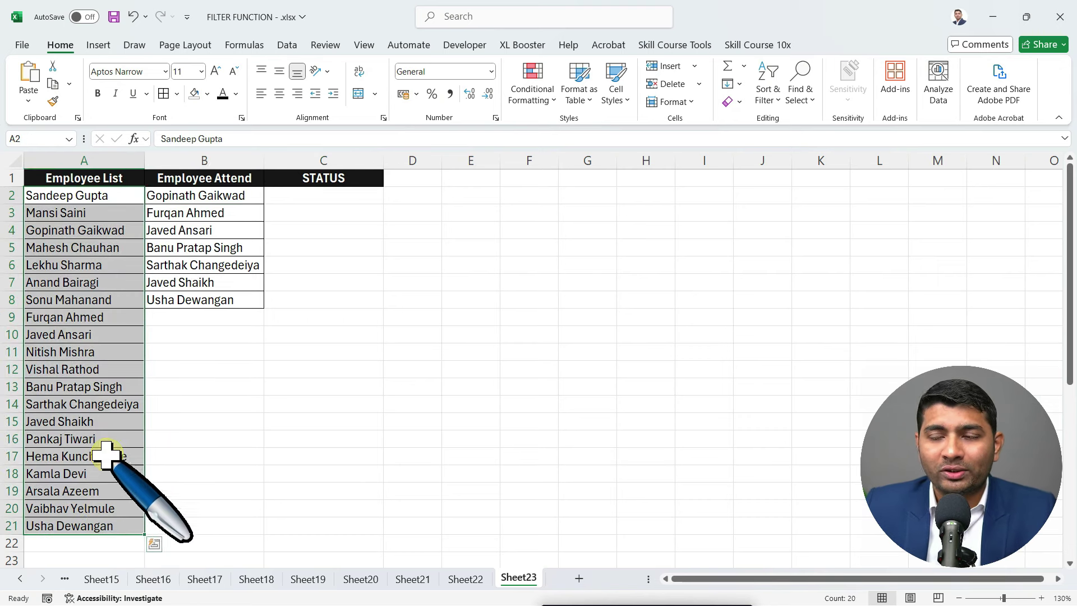
left_click_drag(236, 192, 224, 299)
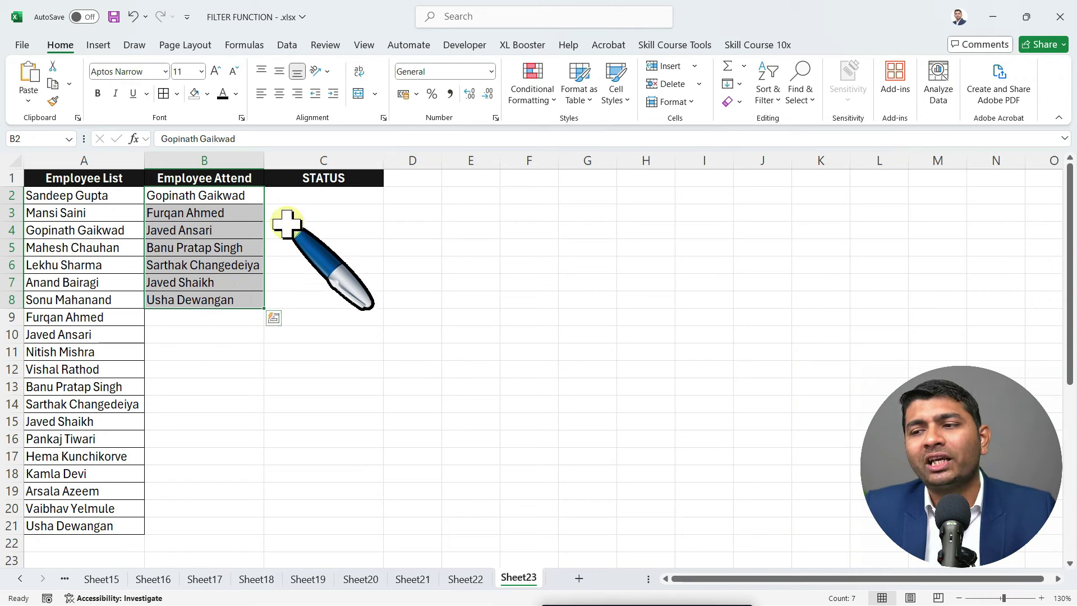
left_click(294, 195)
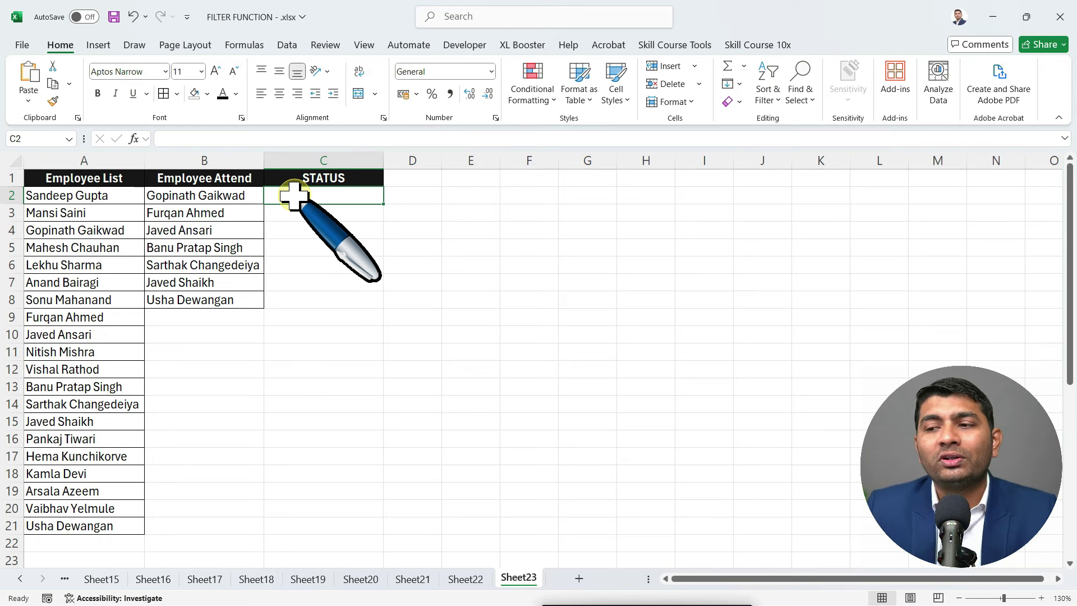
left_click_drag(221, 193, 225, 301)
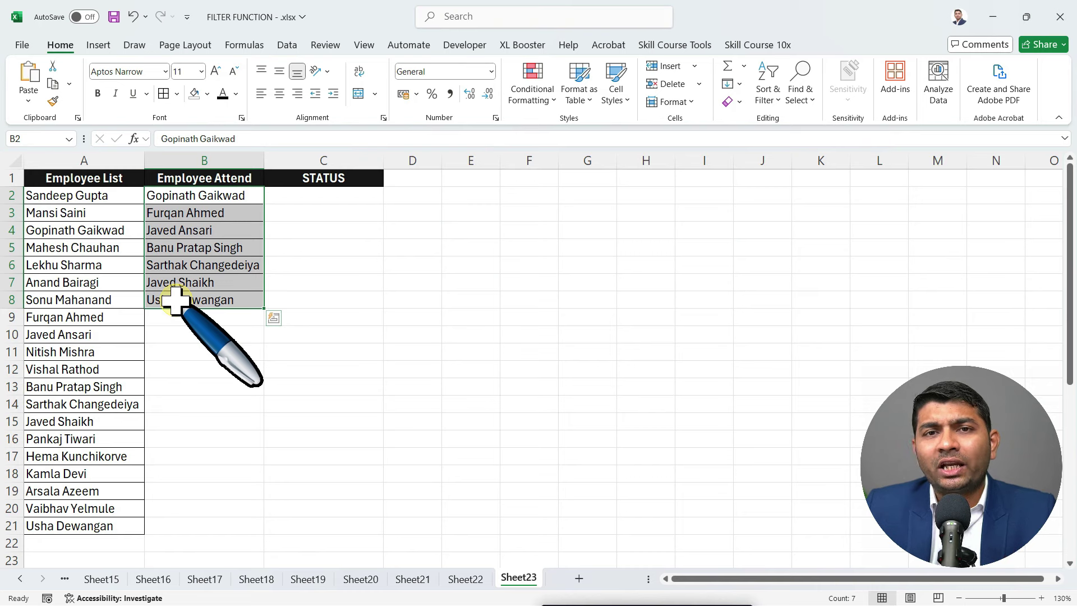
left_click(296, 202)
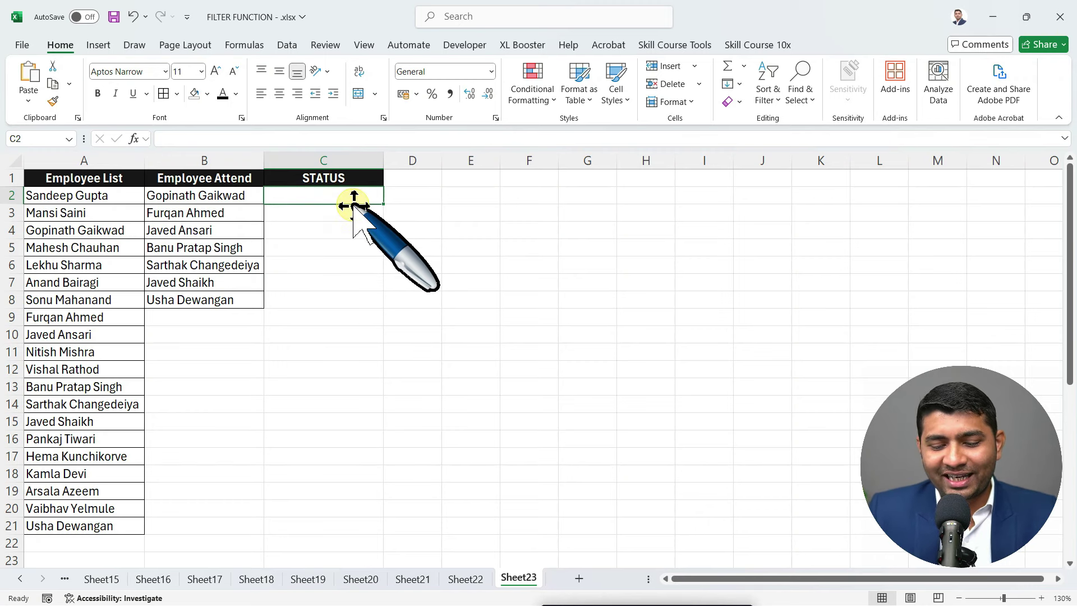
Enter =FILTER(A2:A21,A2:A21=B2,"NOT MATCH") in C2 and make the result bold.
type("=FIL")
key("Tab")
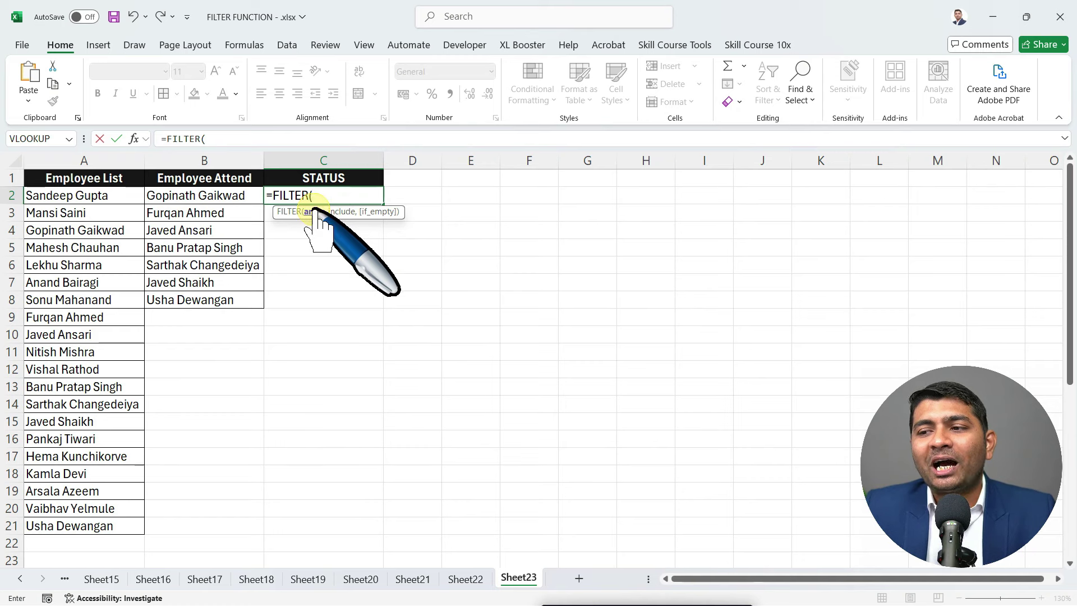
left_click(118, 195)
key("ctrl+shift+Down")
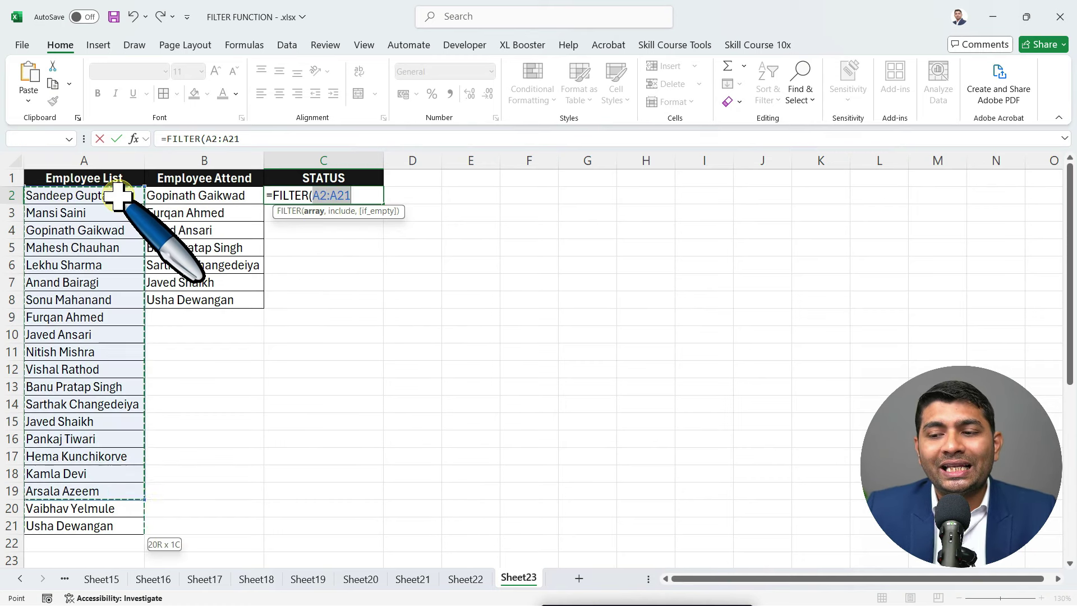
type(",")
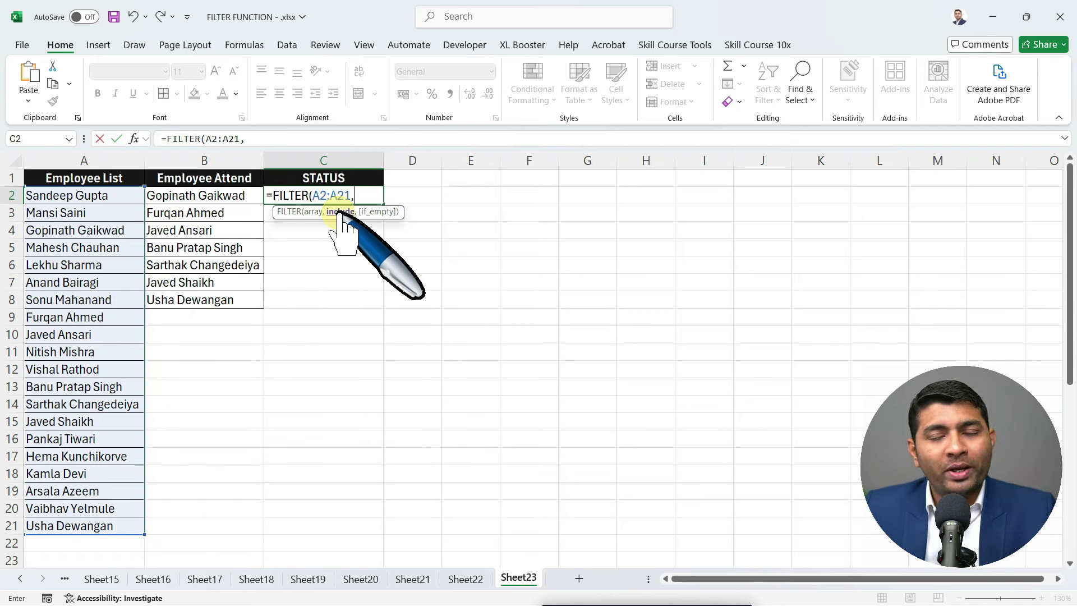
left_click(115, 196)
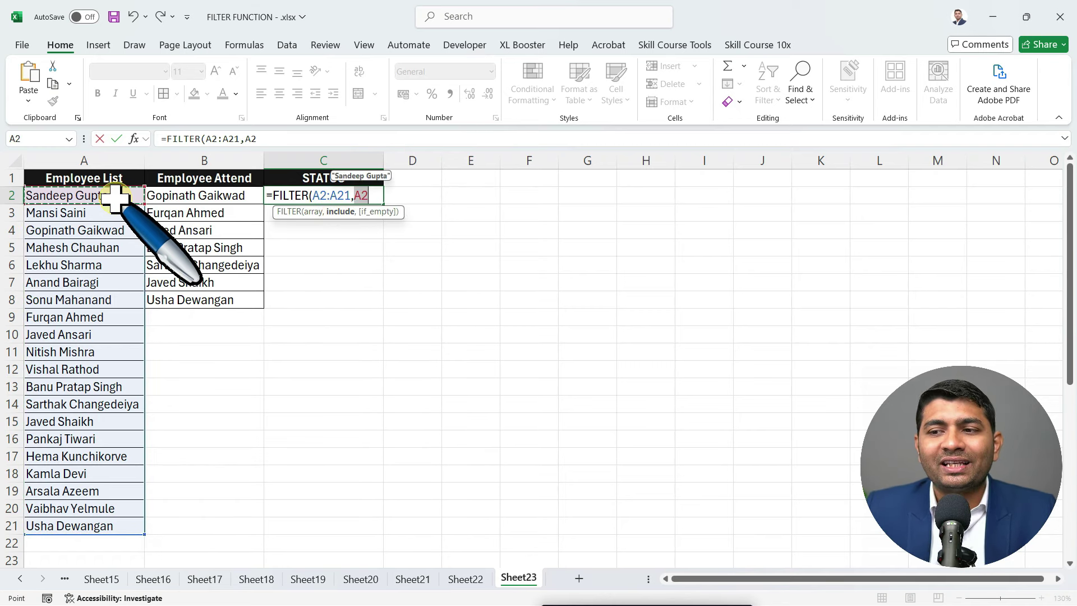
key("ctrl+shift+Down")
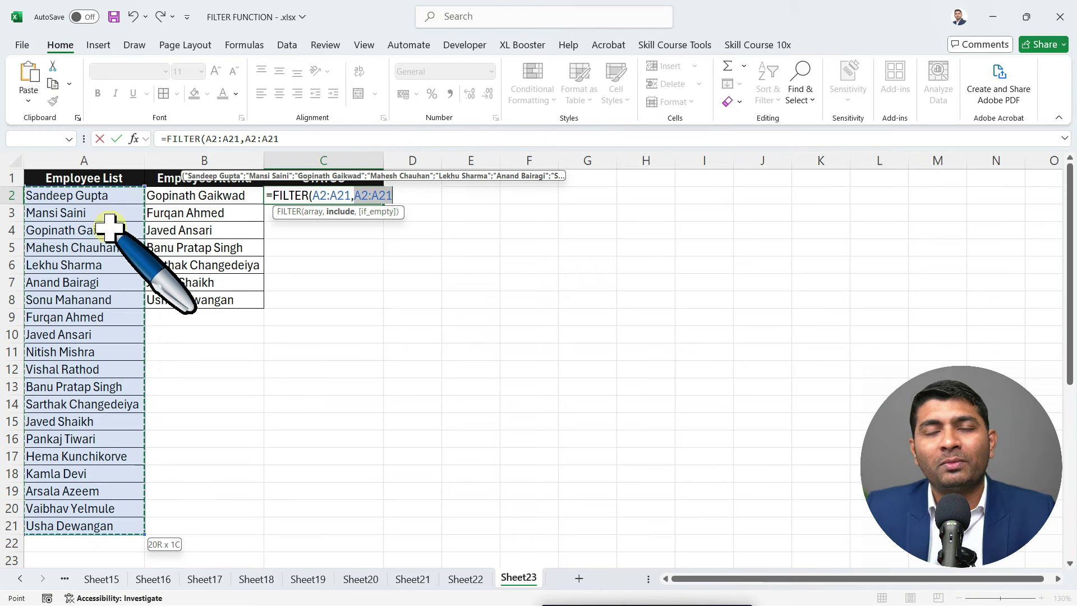
type("=")
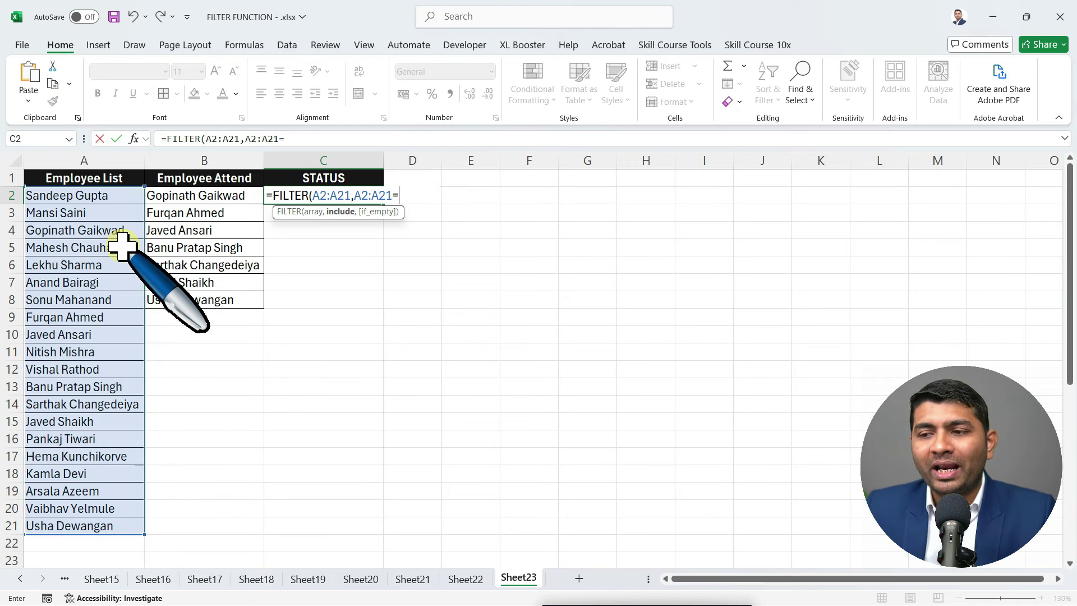
left_click(208, 194)
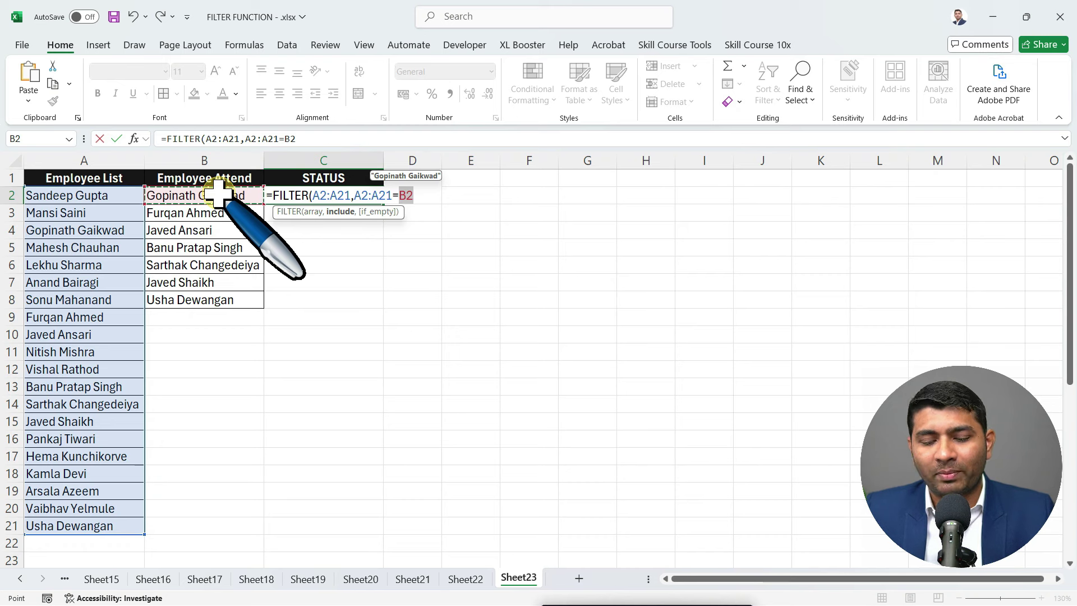
type(",\"NOT MATCH")
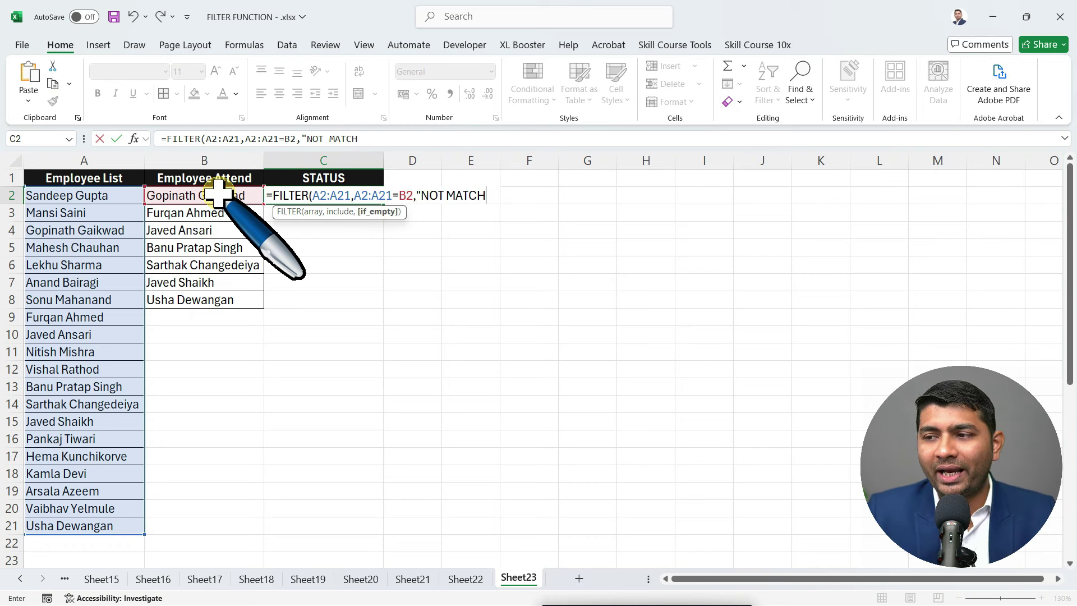
type(")")
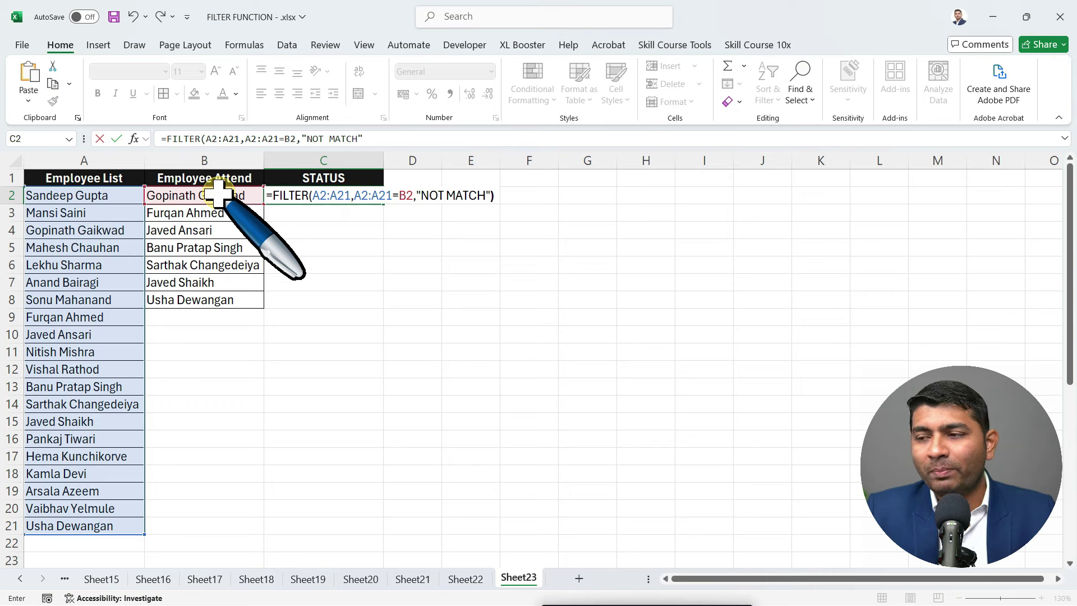
key("Return")
key("Up")
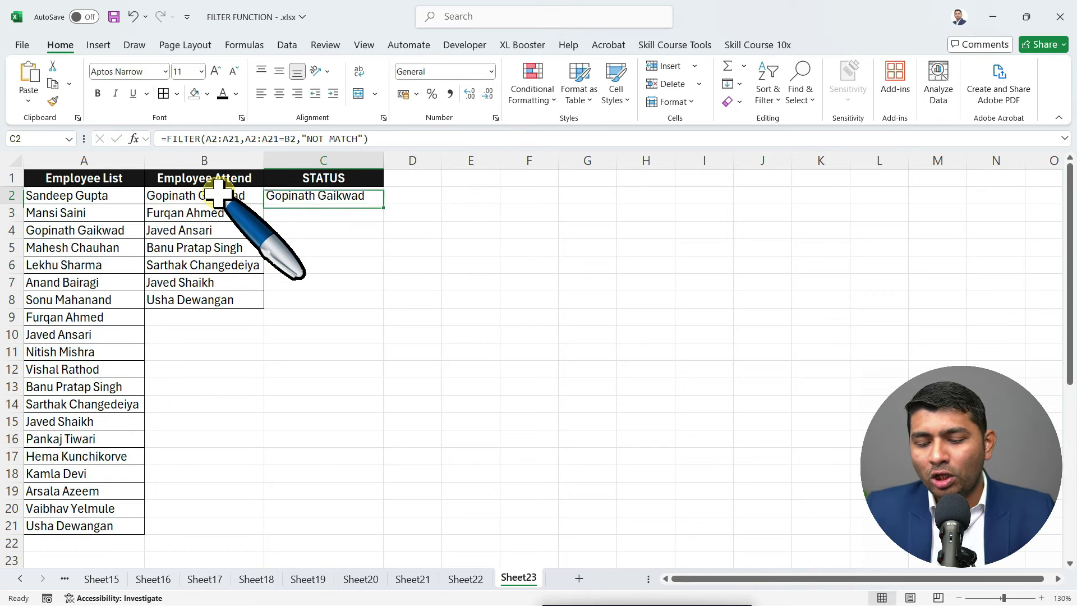
key("ctrl+b")
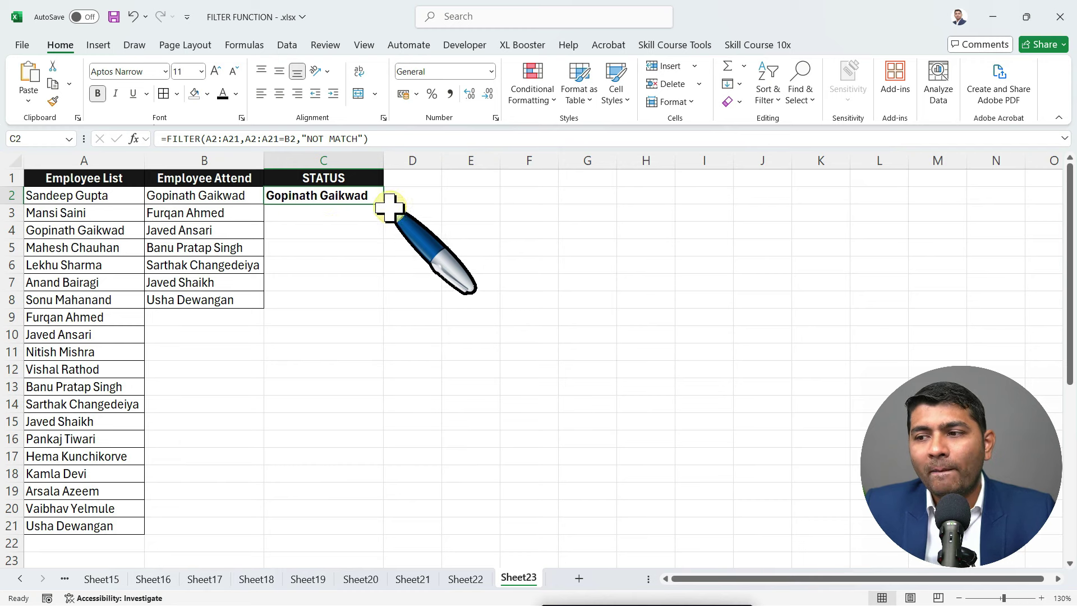
Undo the accidental fill below the STATUS results and autofit column C to the longest name.
left_click_drag(388, 206, 378, 385)
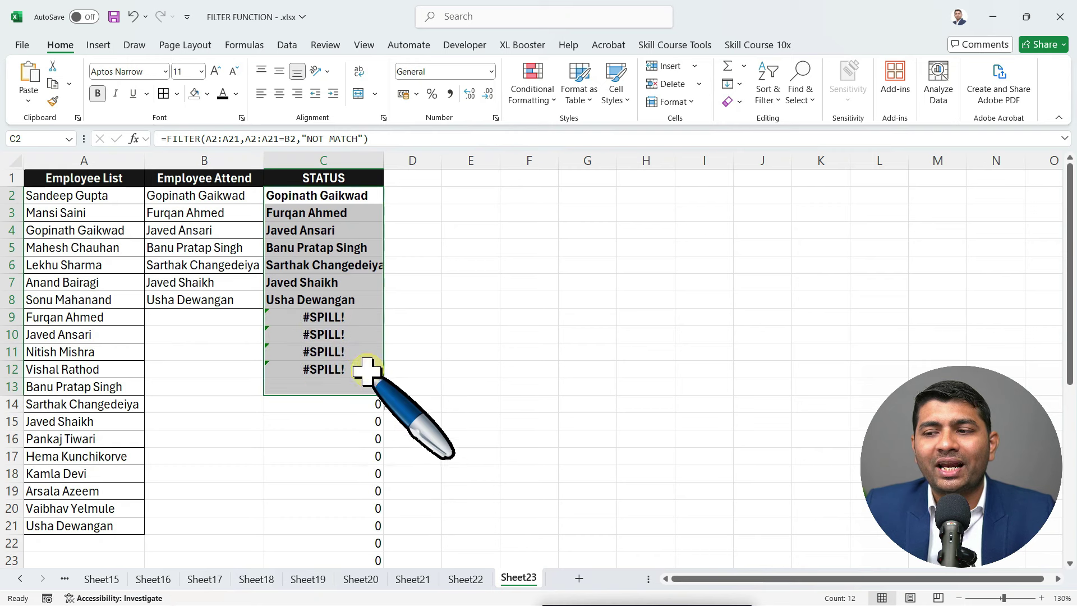
key("ctrl+z")
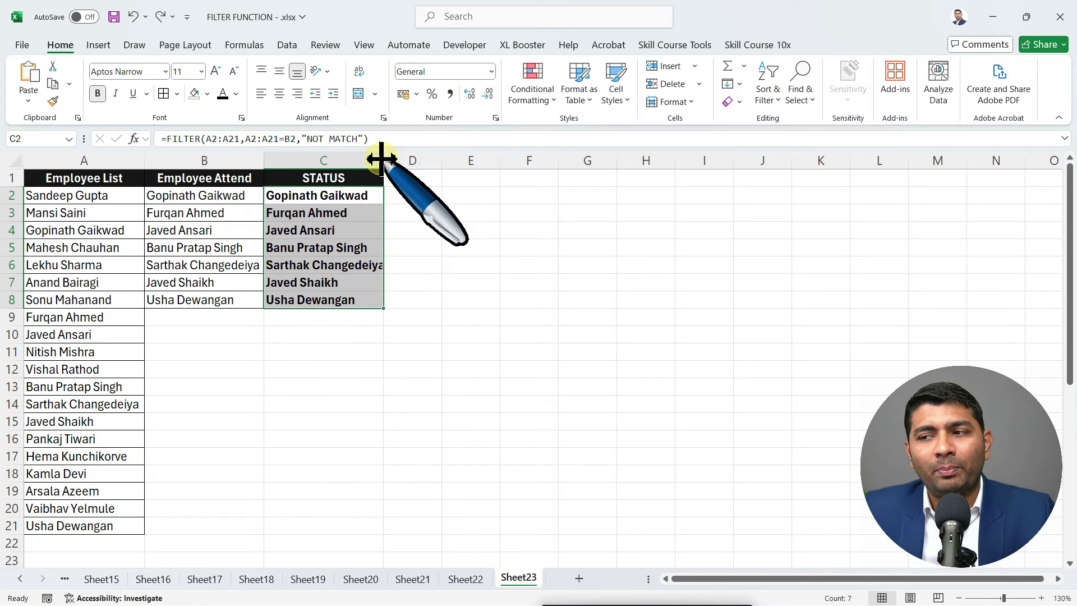
double_click(384, 161)
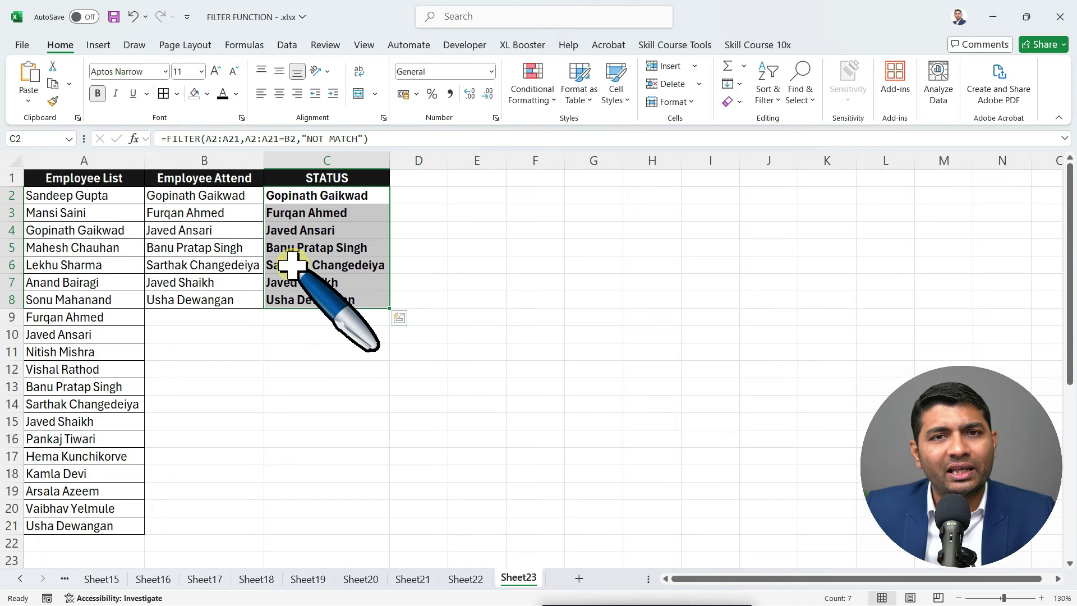
double_click(304, 196)
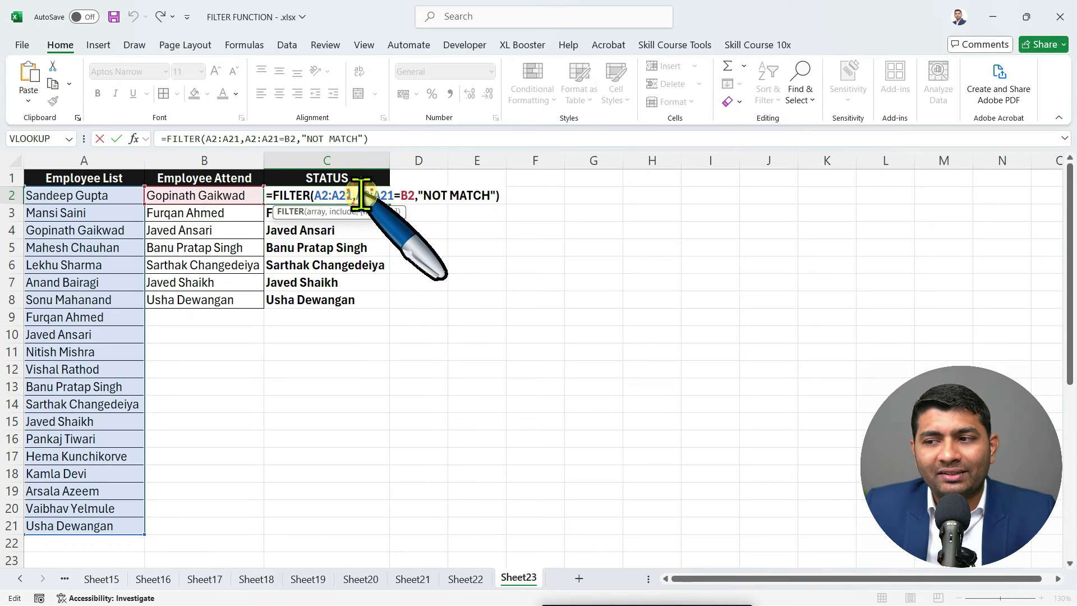
Replace C2's include argument with COUNTIF(B2:B8,A2:A21).
left_click_drag(357, 195, 405, 195)
left_click(501, 196)
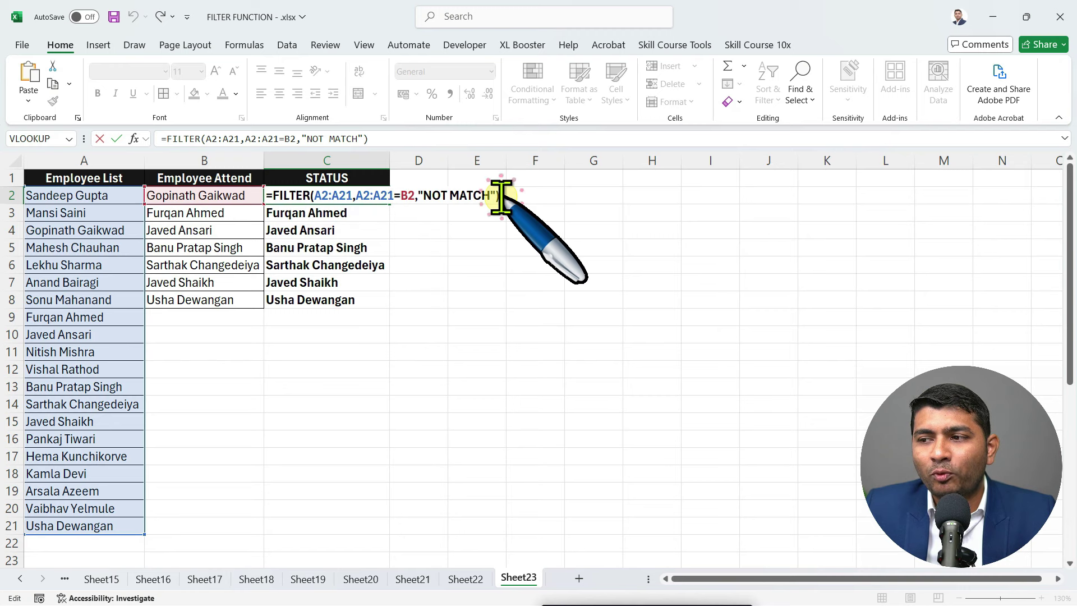
key("BackSpace")
key("BackSpace")
key("BackSpace")
key("BackSpace")
key("BackSpace")
key("BackSpace")
key("BackSpace")
key("BackSpace")
key("BackSpace")
key("BackSpace")
key("BackSpace")
key("BackSpace")
key("BackSpace")
key("BackSpace")
key("BackSpace")
key("BackSpace")
key("BackSpace")
key("BackSpace")
key("BackSpace")
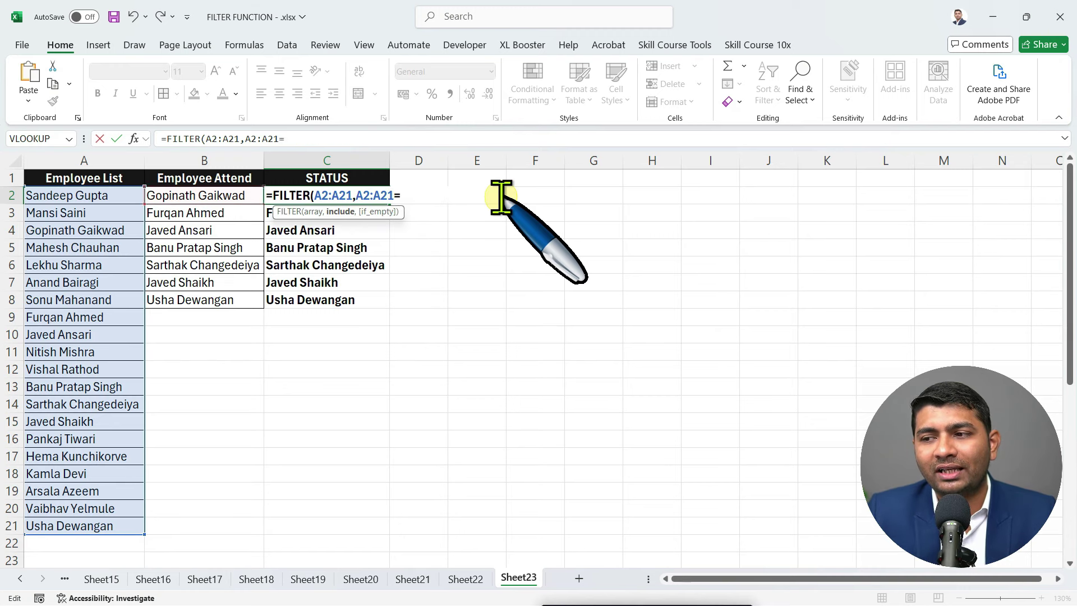
key("BackSpace")
key("BackSpace")
key("BackSpace")
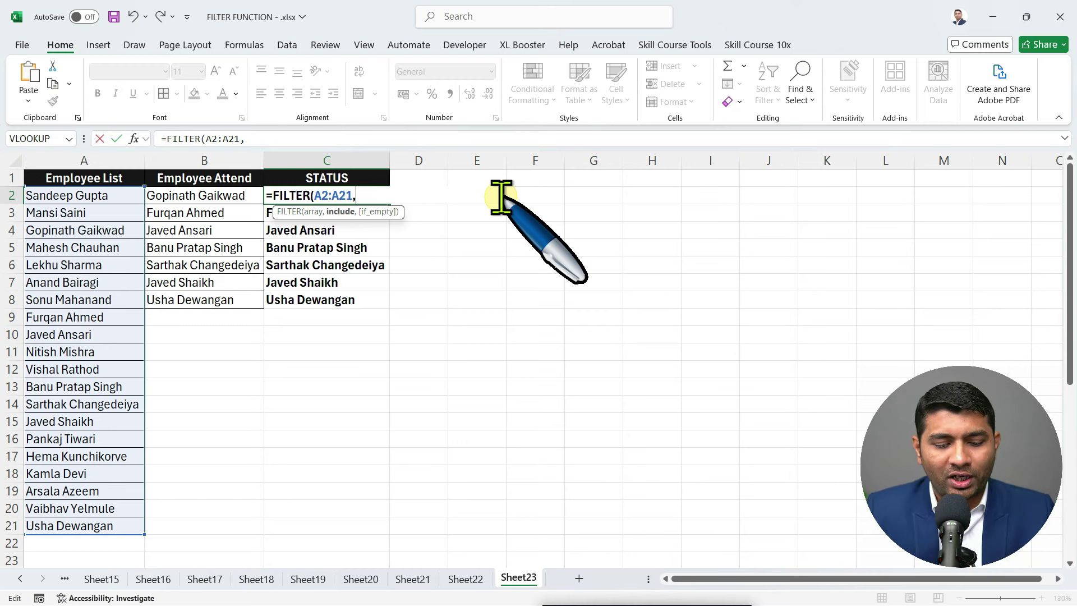
type("COUNT")
key("Down")
key("Down")
key("Down")
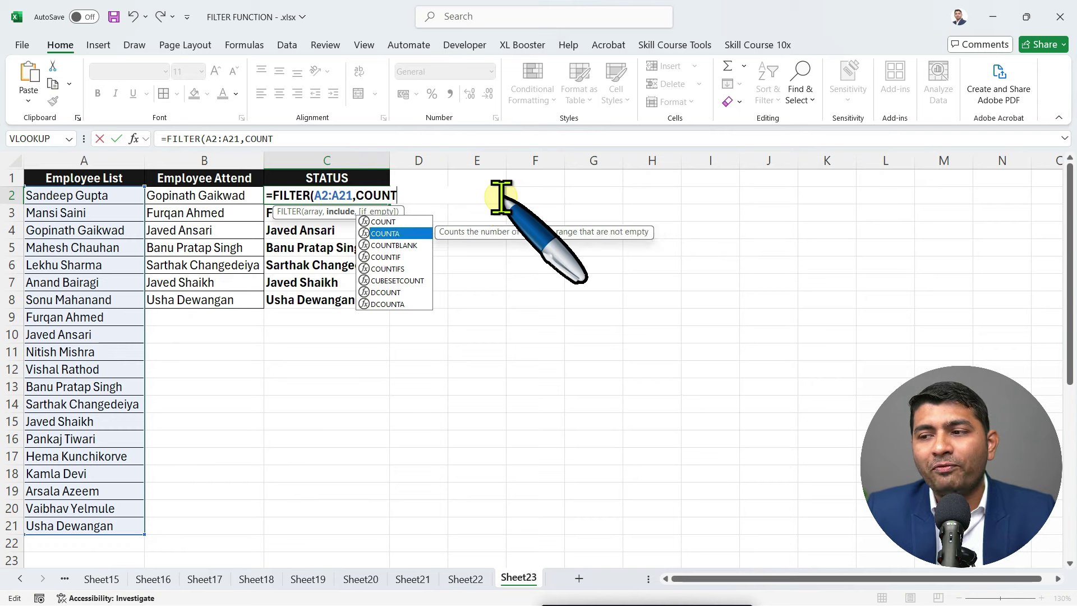
key("Tab")
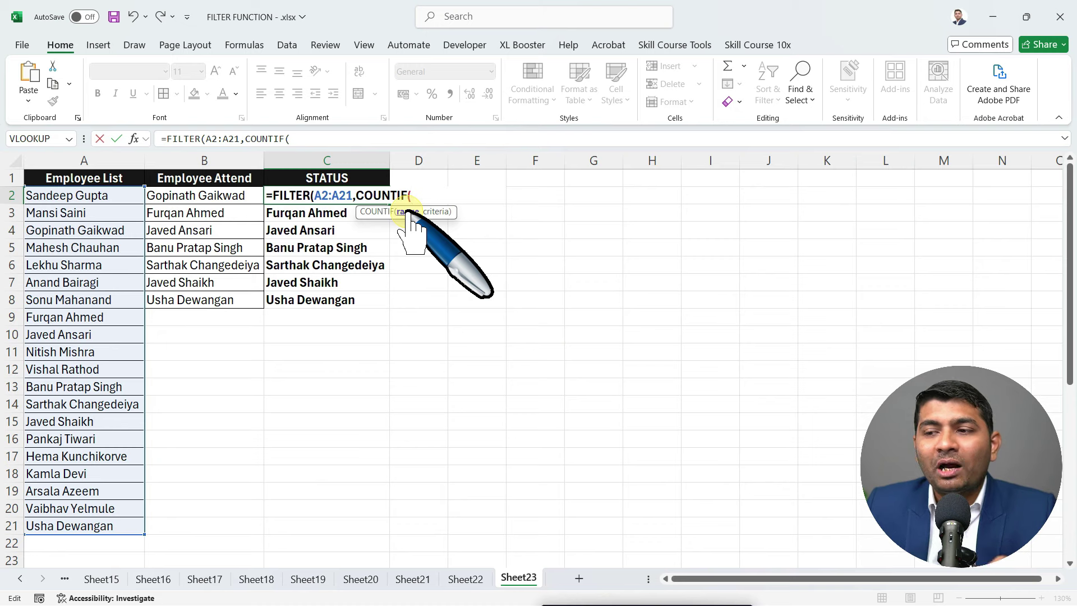
left_click_drag(227, 193, 231, 297)
type(",")
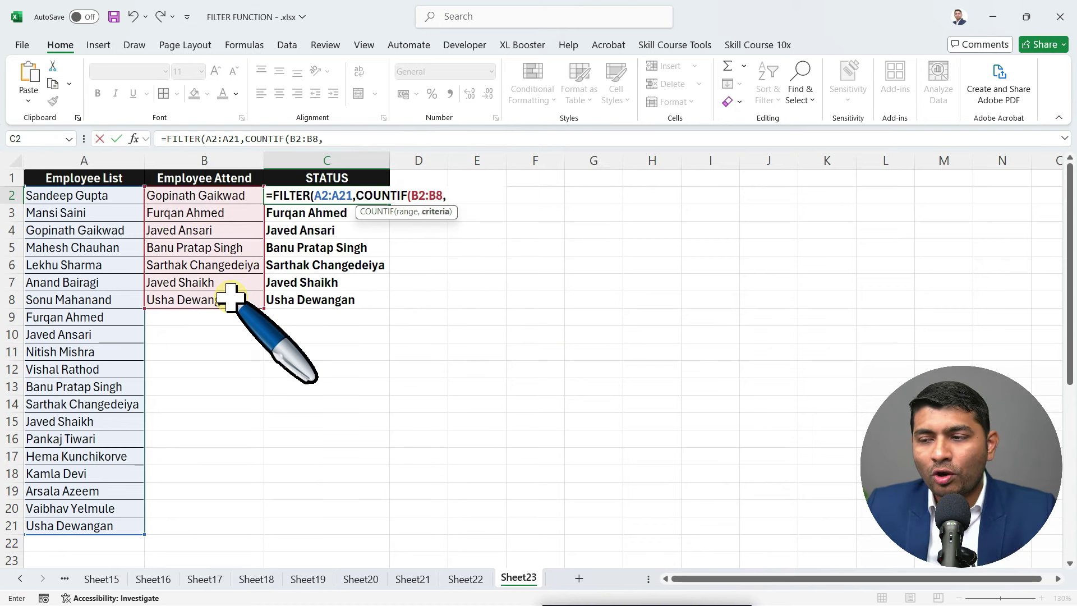
left_click_drag(124, 197, 115, 526)
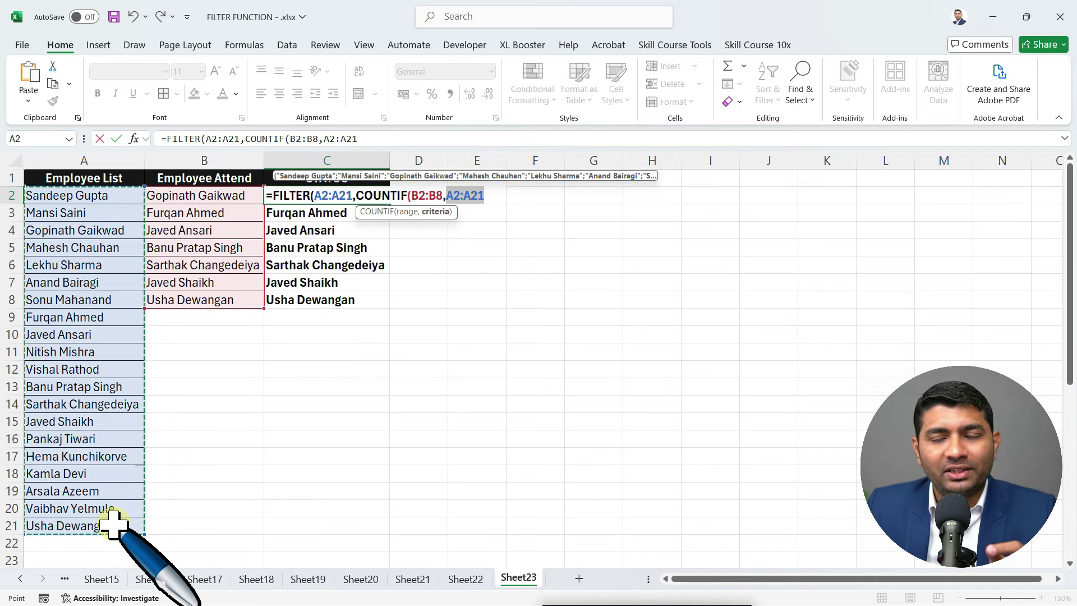
type(")")
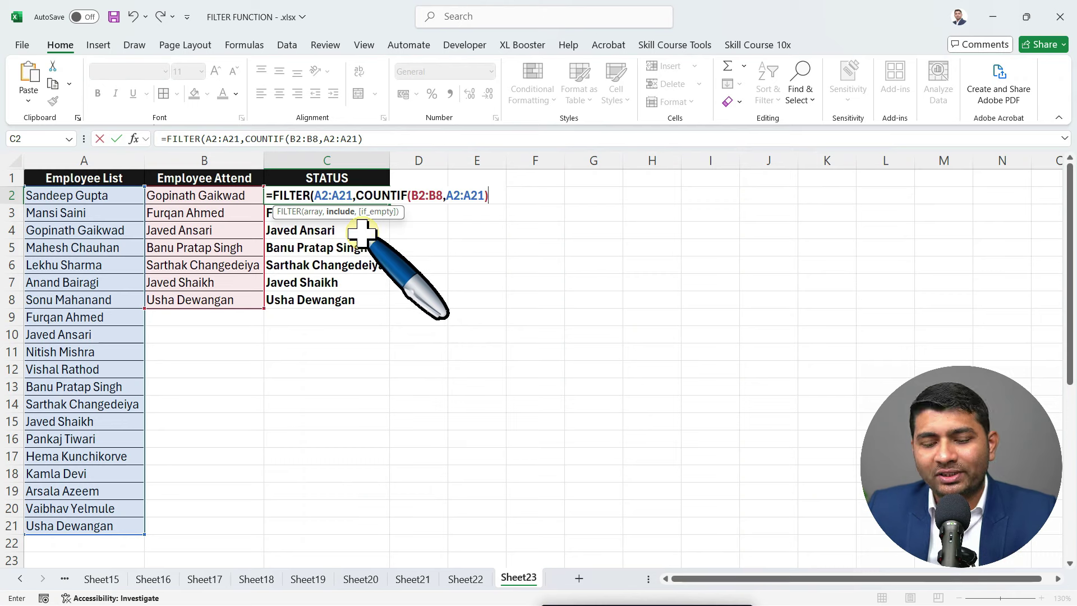
type(",\"NOT MATCH\")")
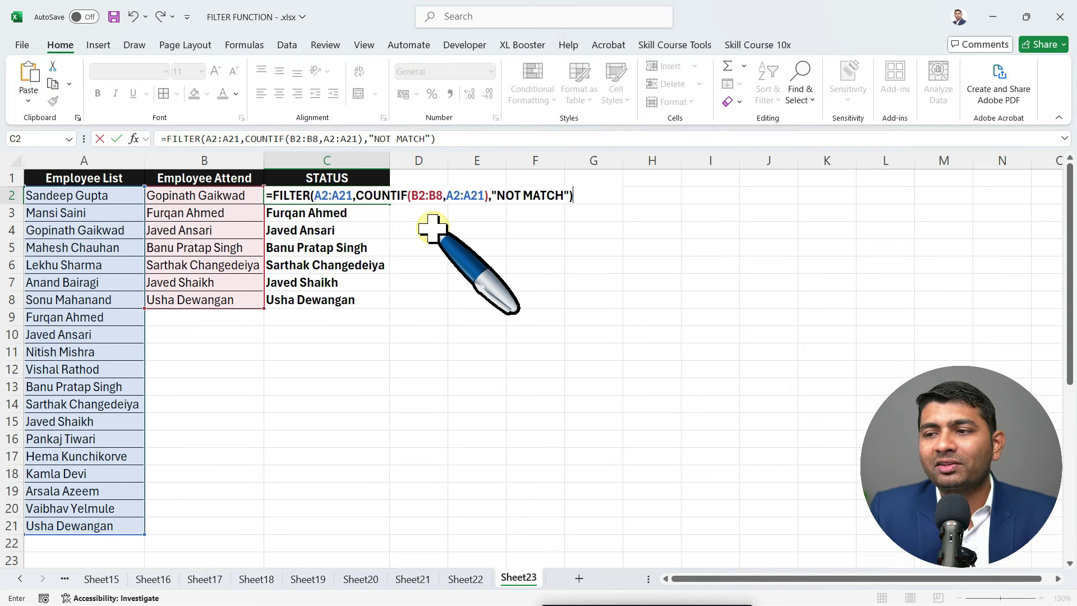
key("Return")
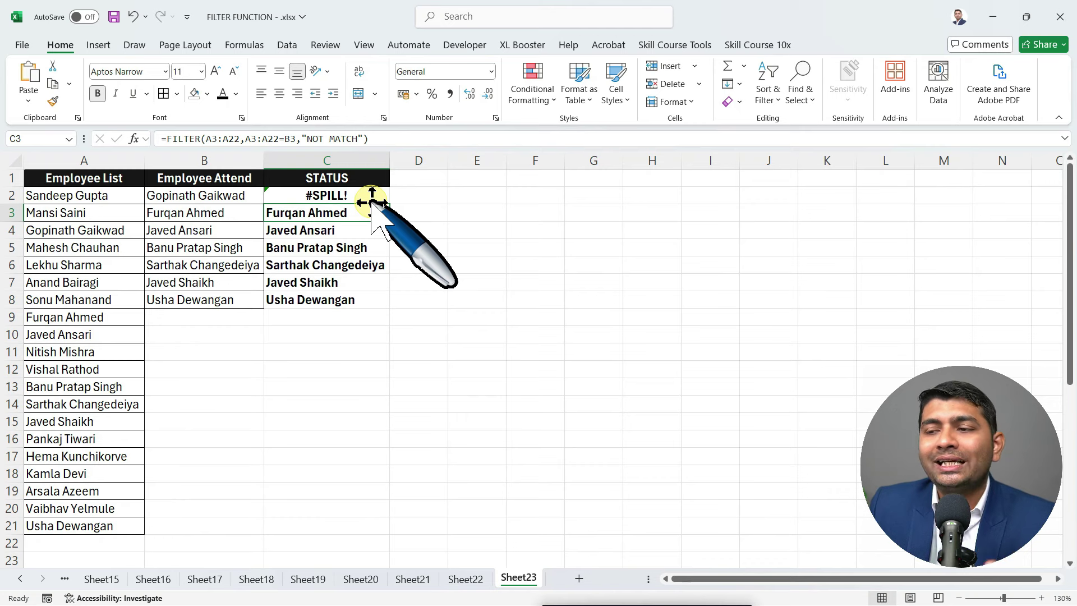
Clear C3:C8 so the seven attendees spill from the C2 formula.
left_click_drag(336, 216, 336, 299)
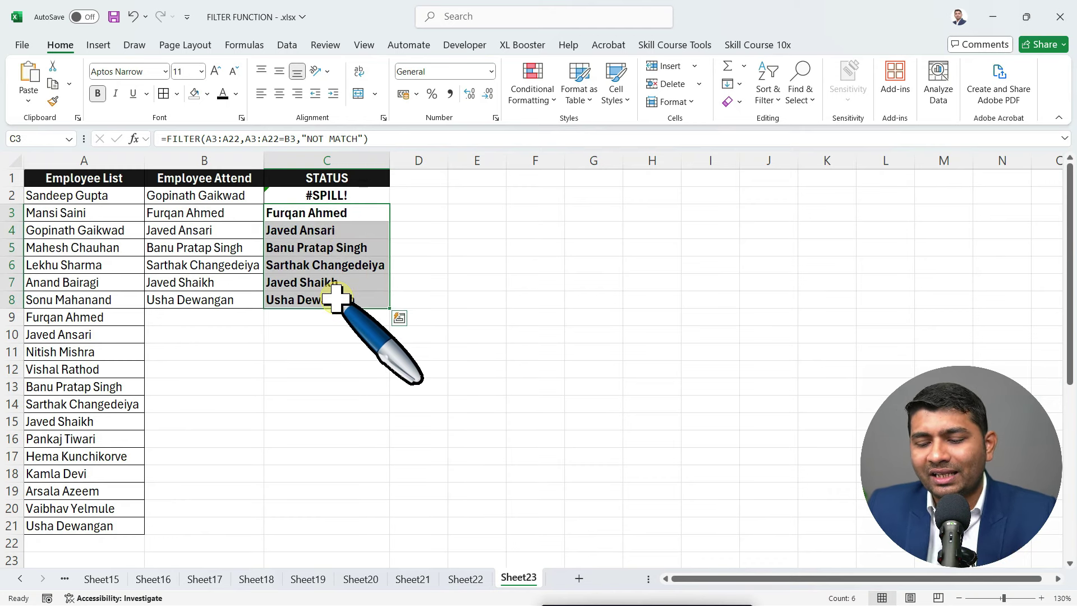
key("Delete")
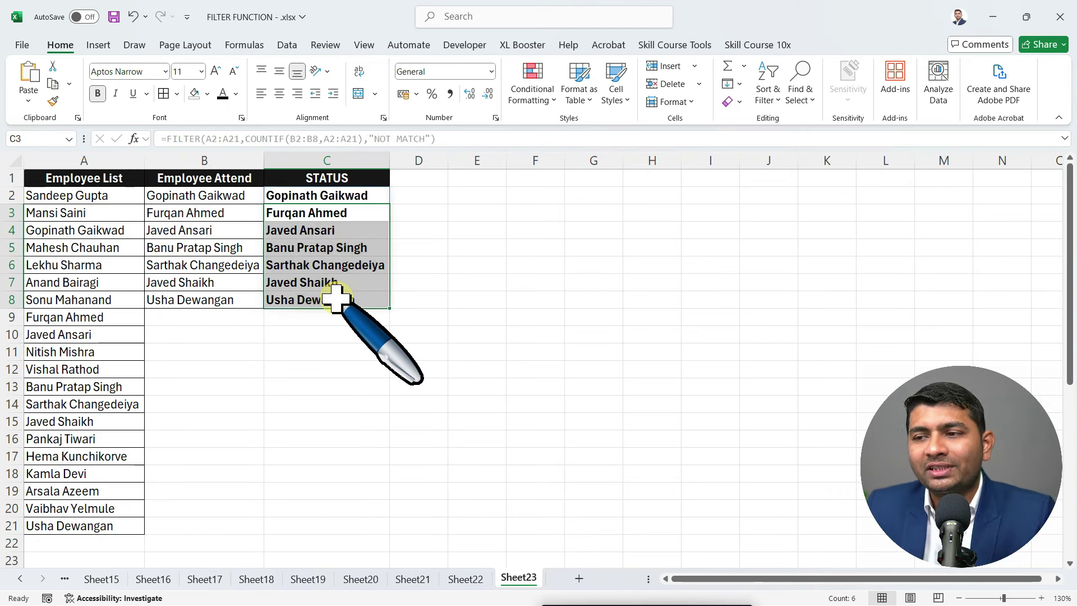
left_click(354, 195)
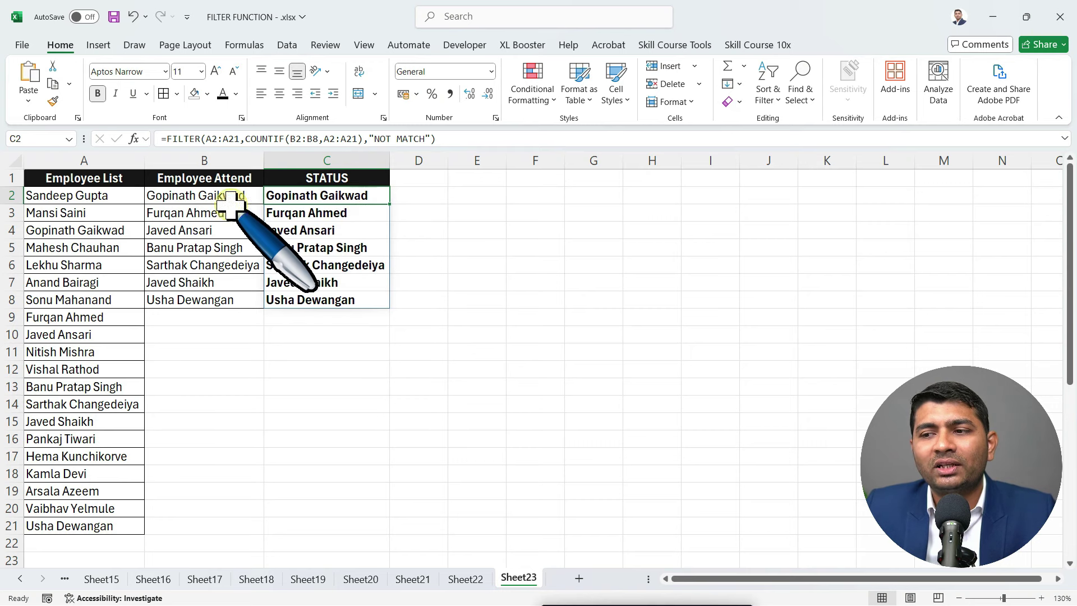
double_click(353, 195)
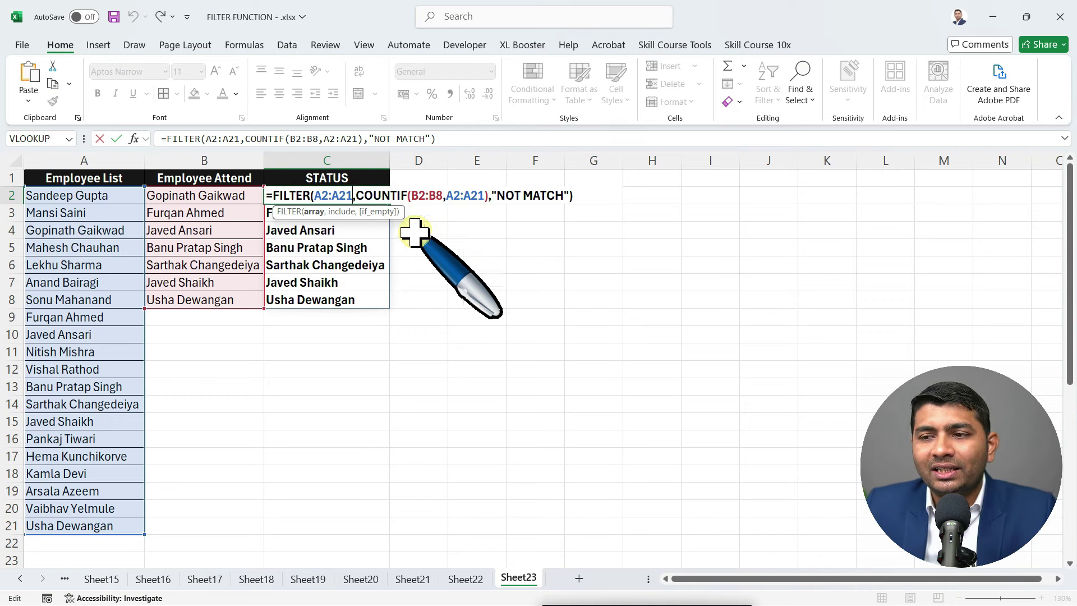
key("Escape")
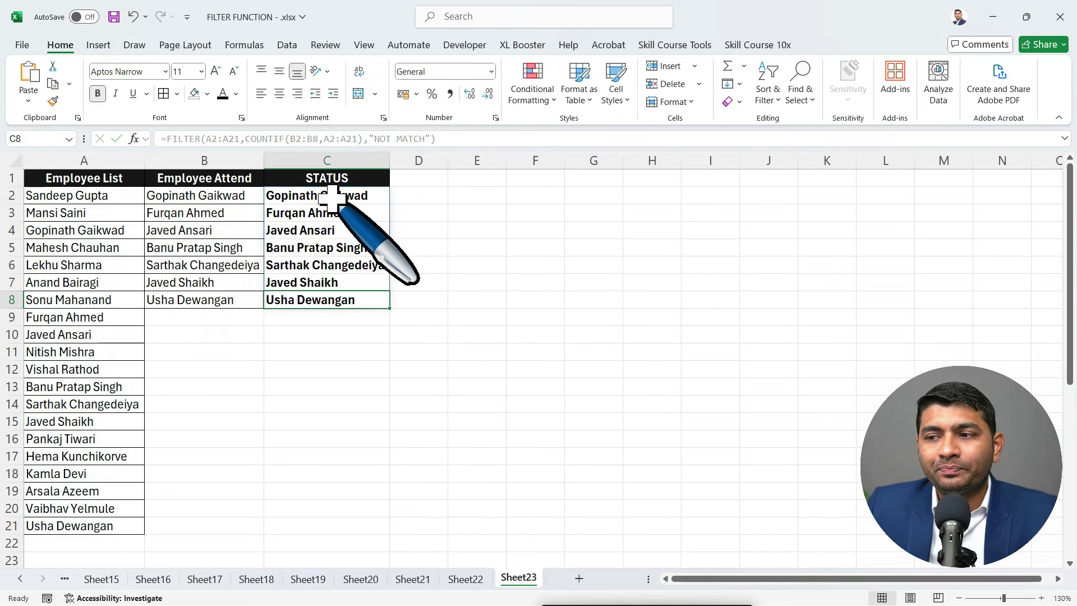
double_click(342, 198)
key("Escape")
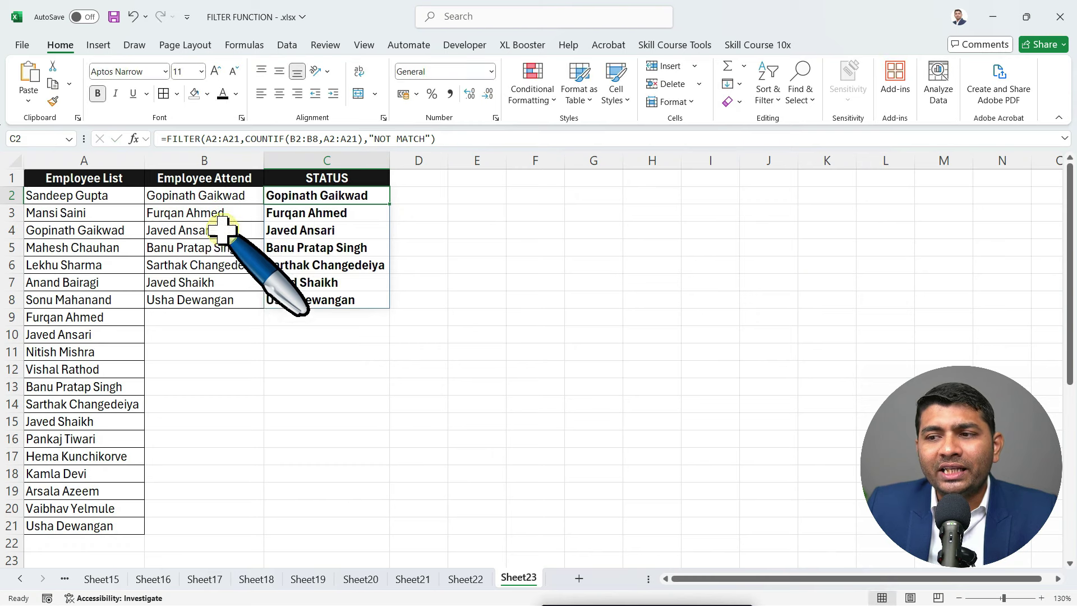
double_click(322, 195)
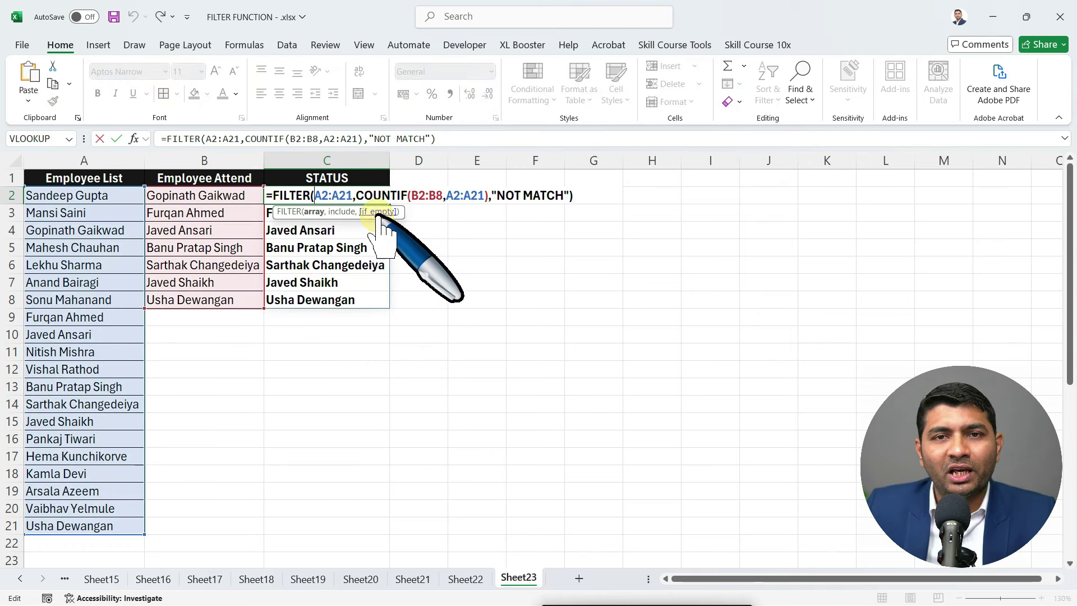
Wrap the COUNTIF test in NOT( ) so C2 spills the 13 non-attending employees.
left_click(356, 195)
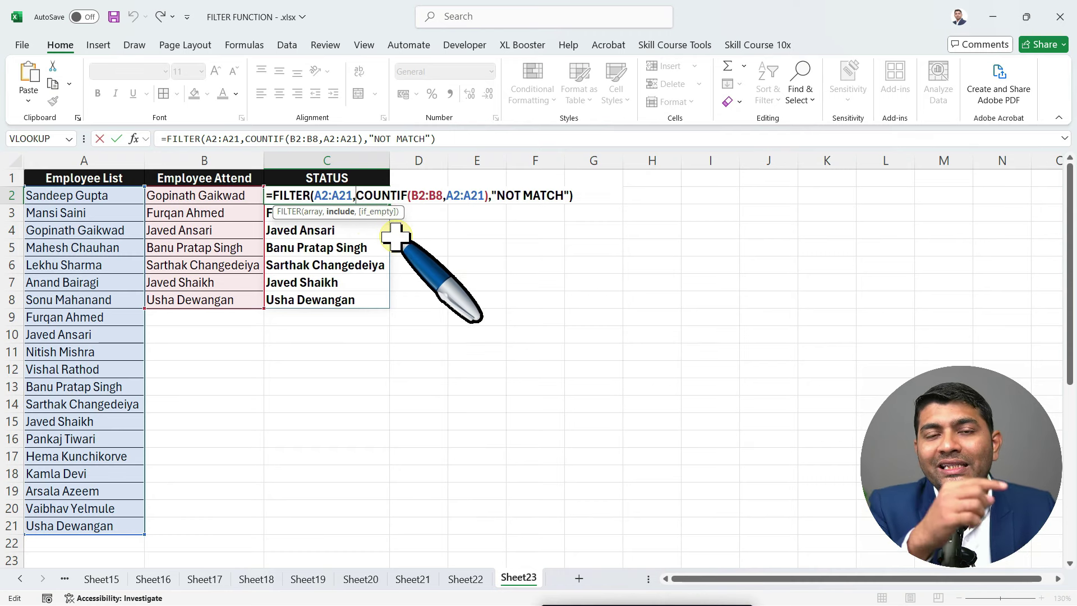
type("NOT")
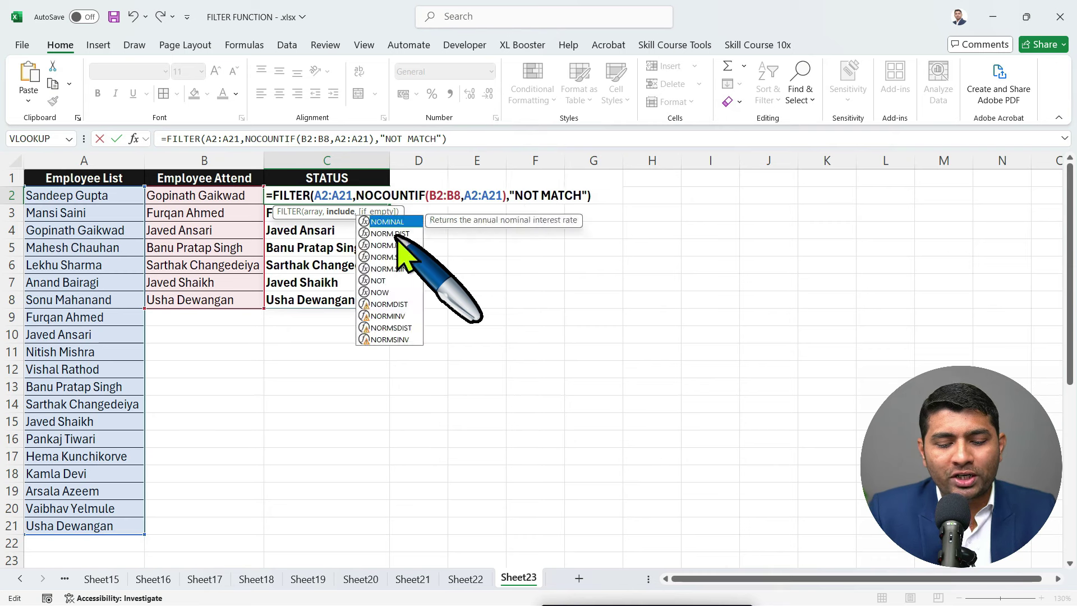
type("(")
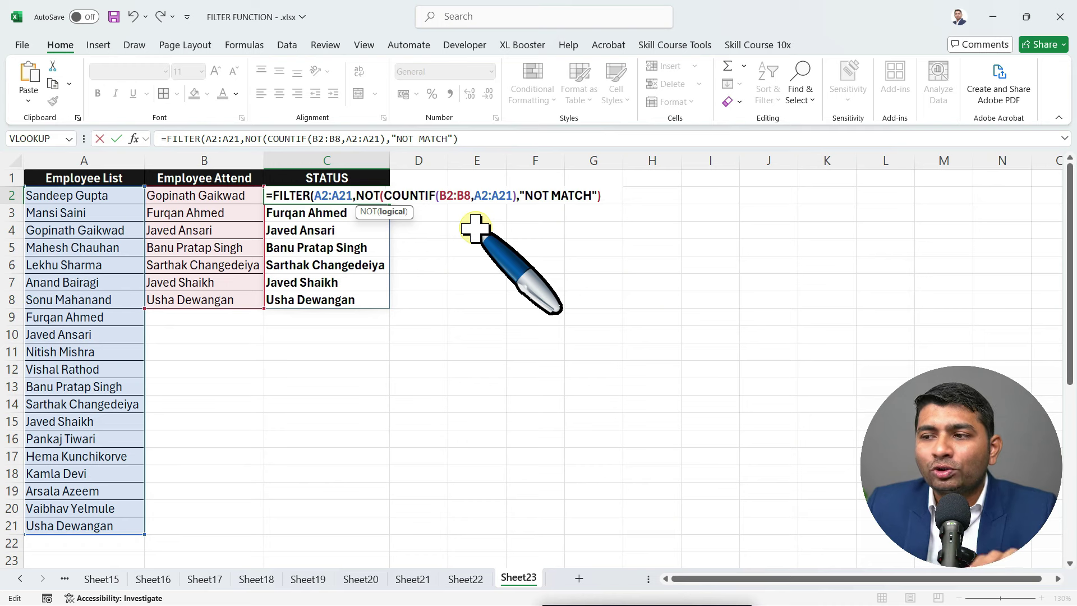
left_click(519, 197)
left_click(516, 196)
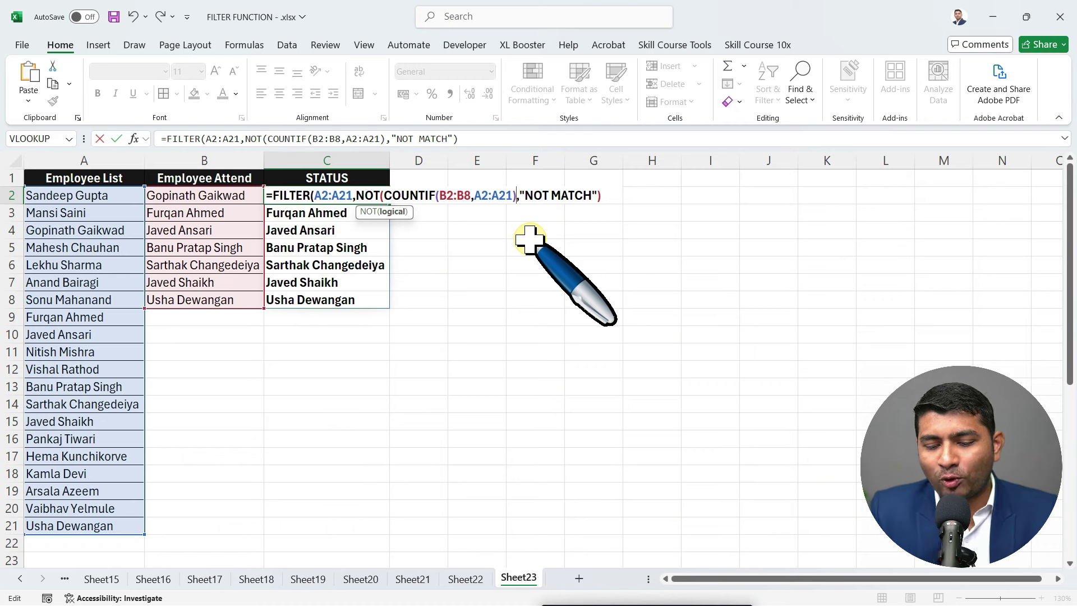
type(")")
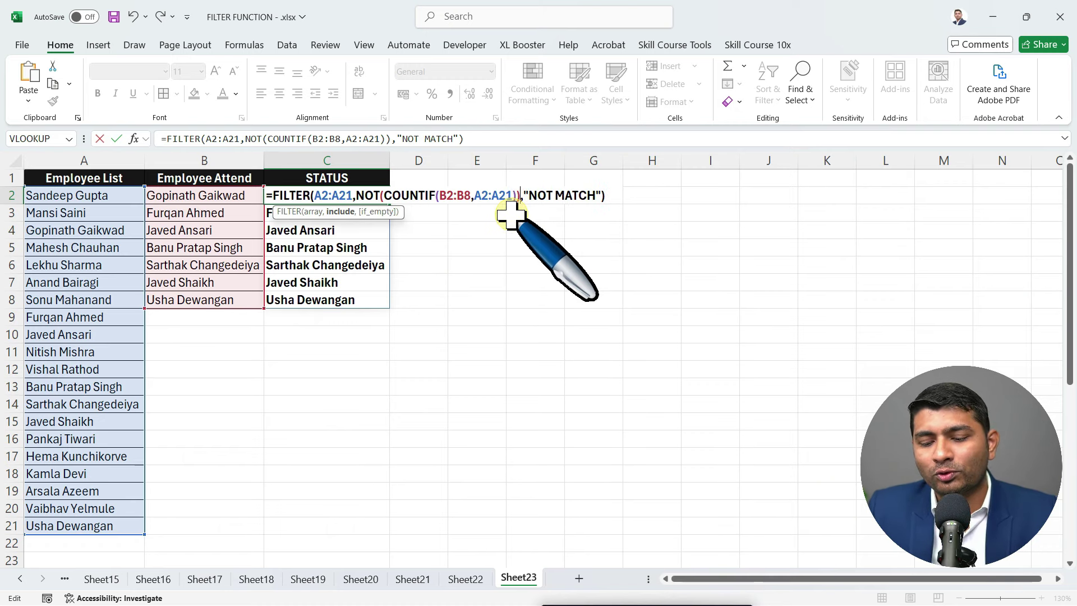
key("Return")
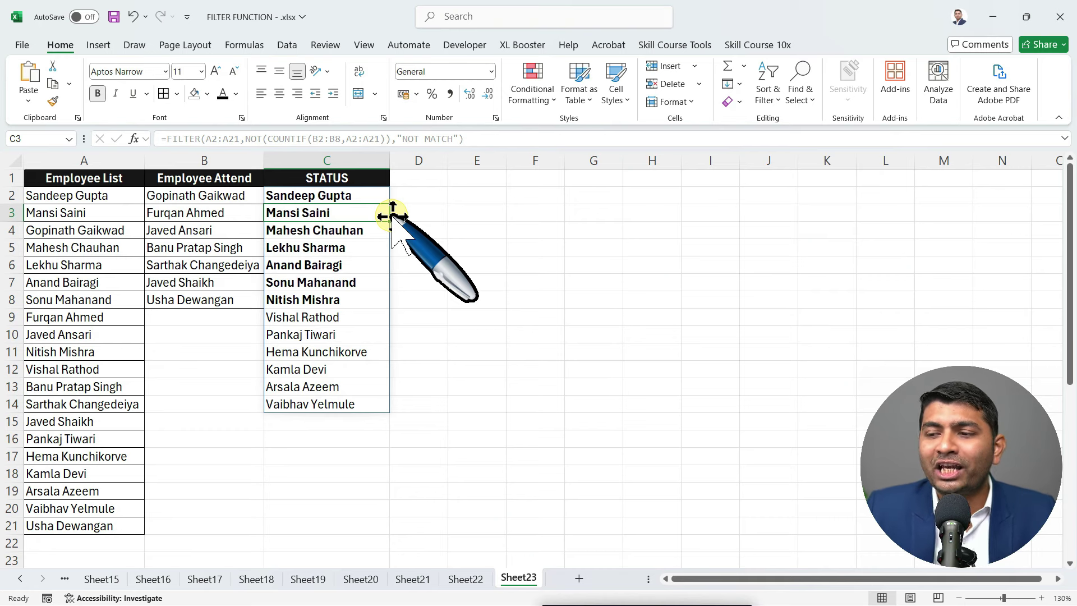
Make the newly spilled names in C9:C14 bold.
left_click_drag(324, 317, 319, 403)
key("ctrl+b")
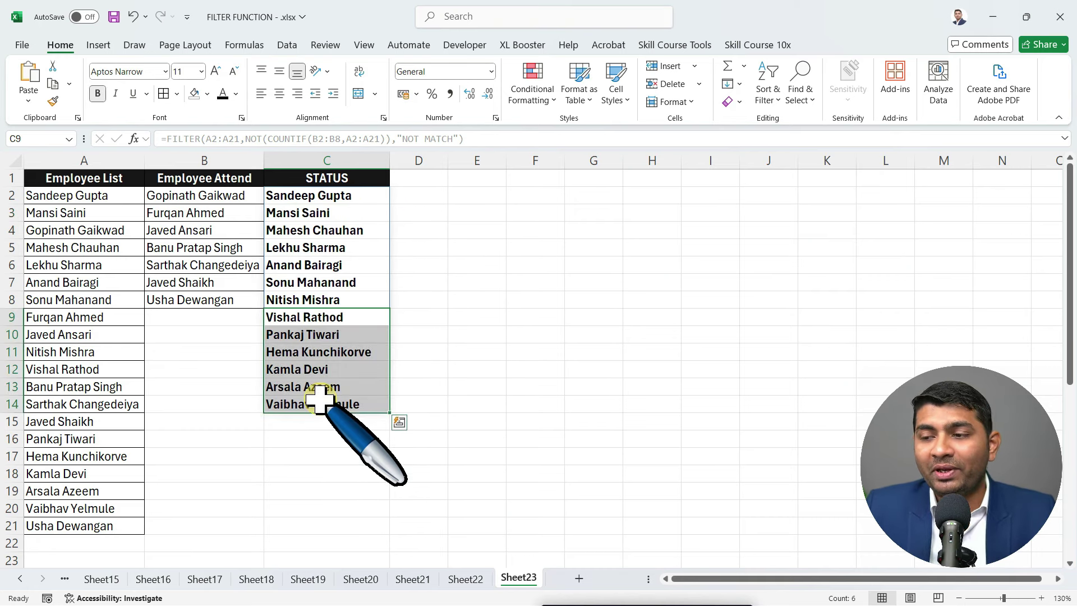
double_click(327, 196)
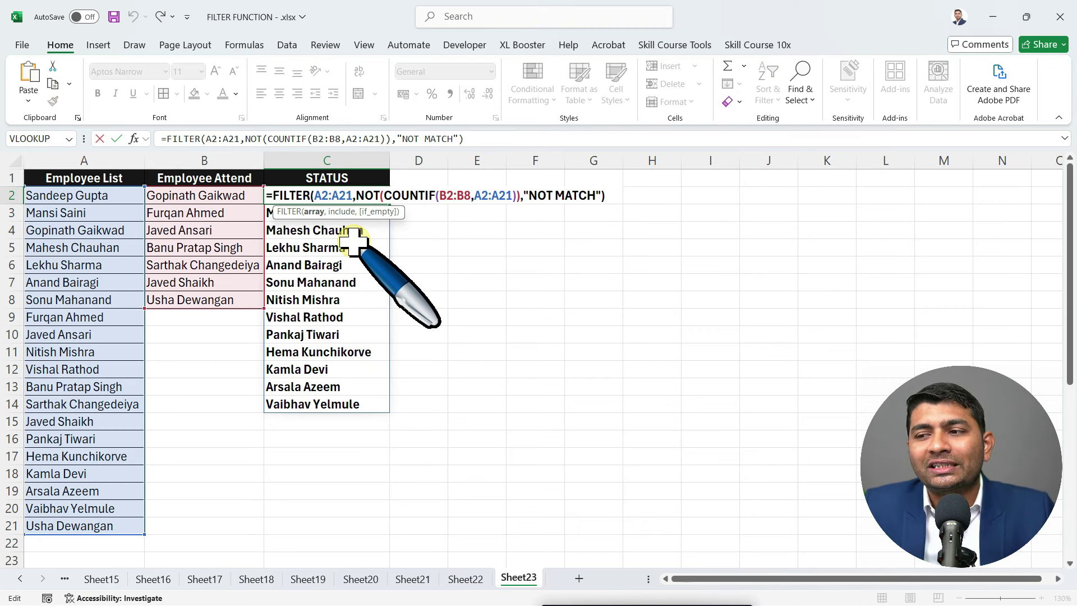
key("ctrl+Return")
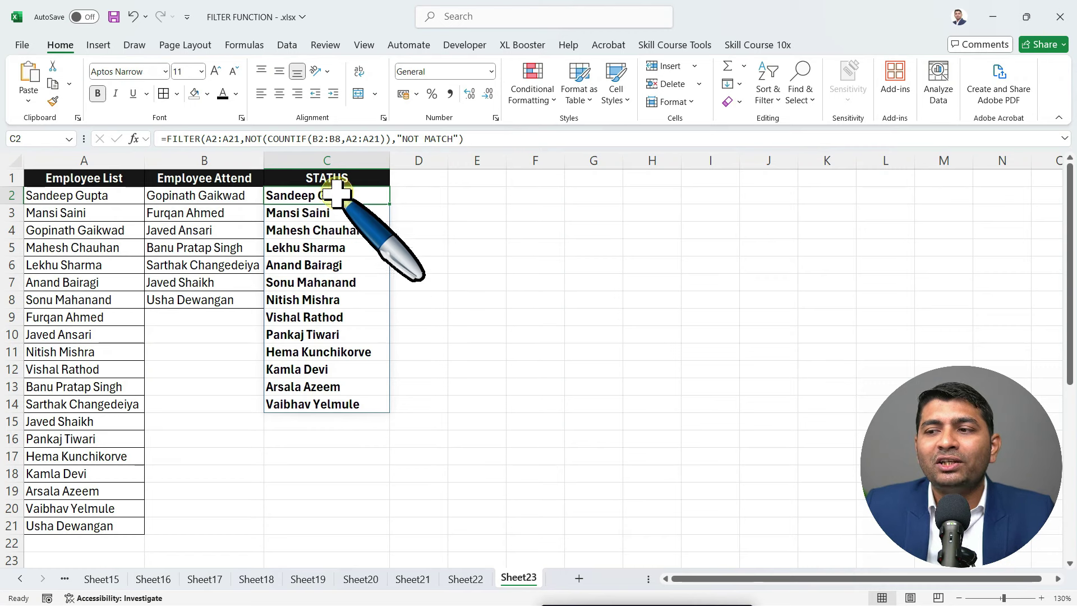